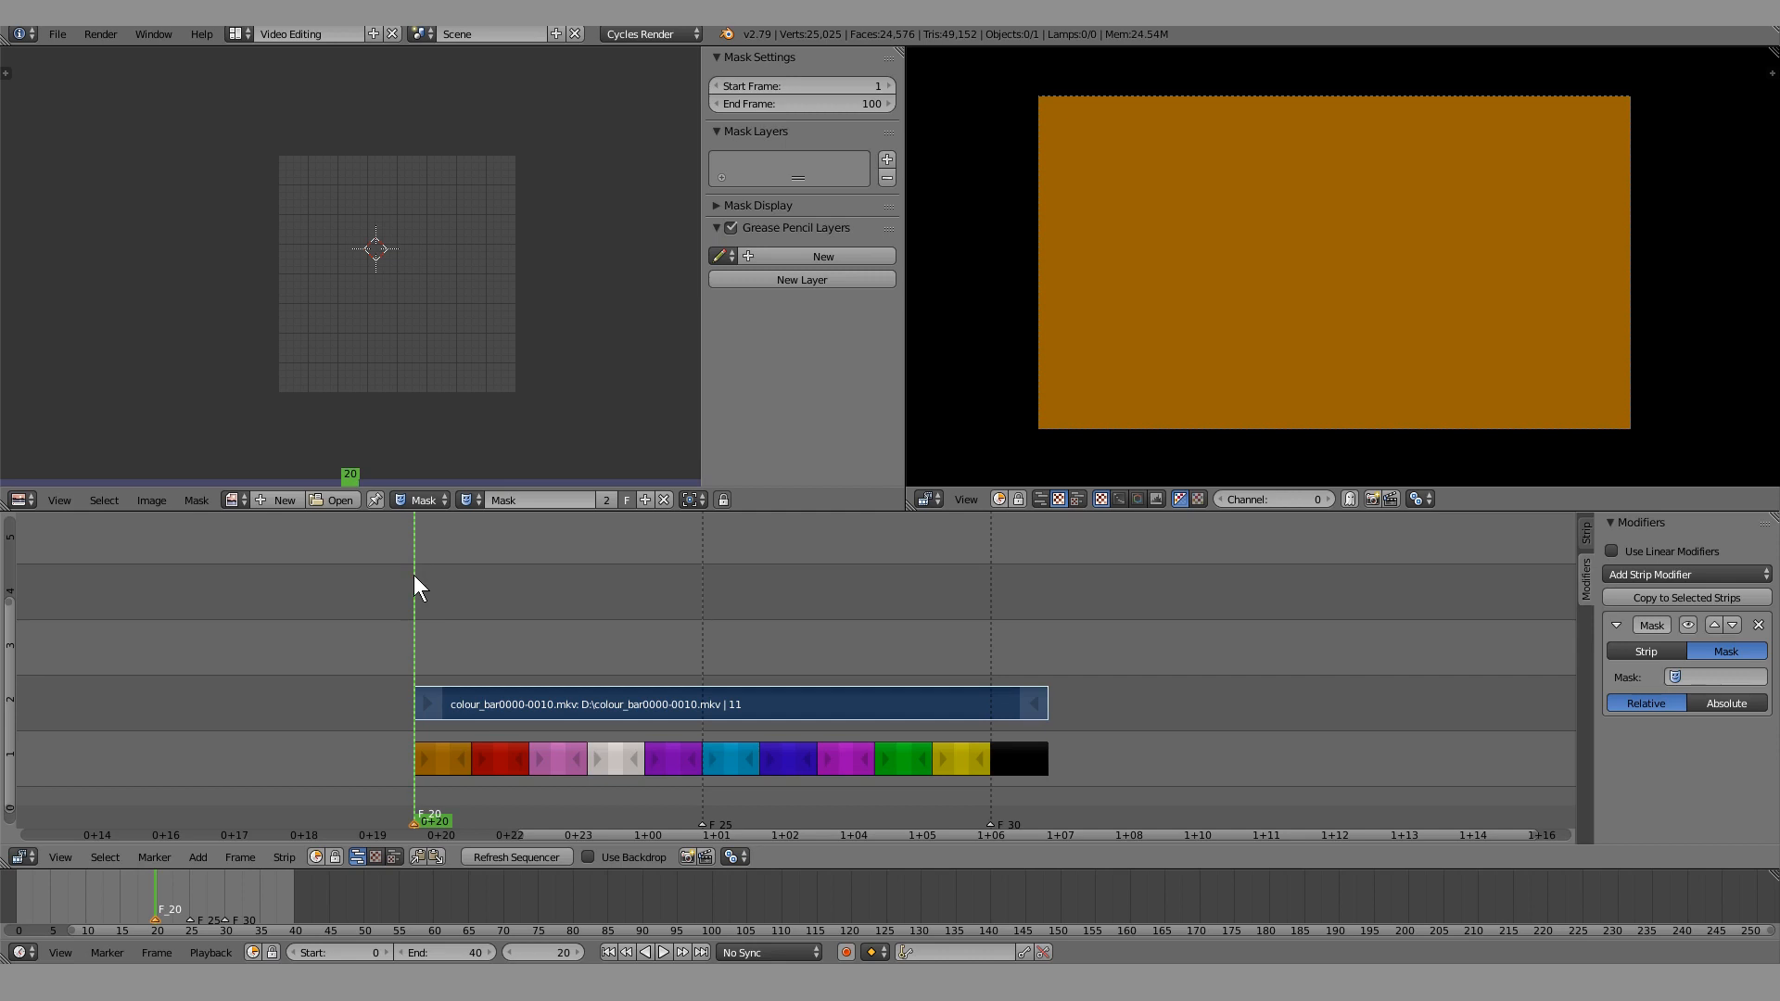
{"action": "middle_click_drag", "start_coordinate": [414, 592], "coordinate": [457, 598]}
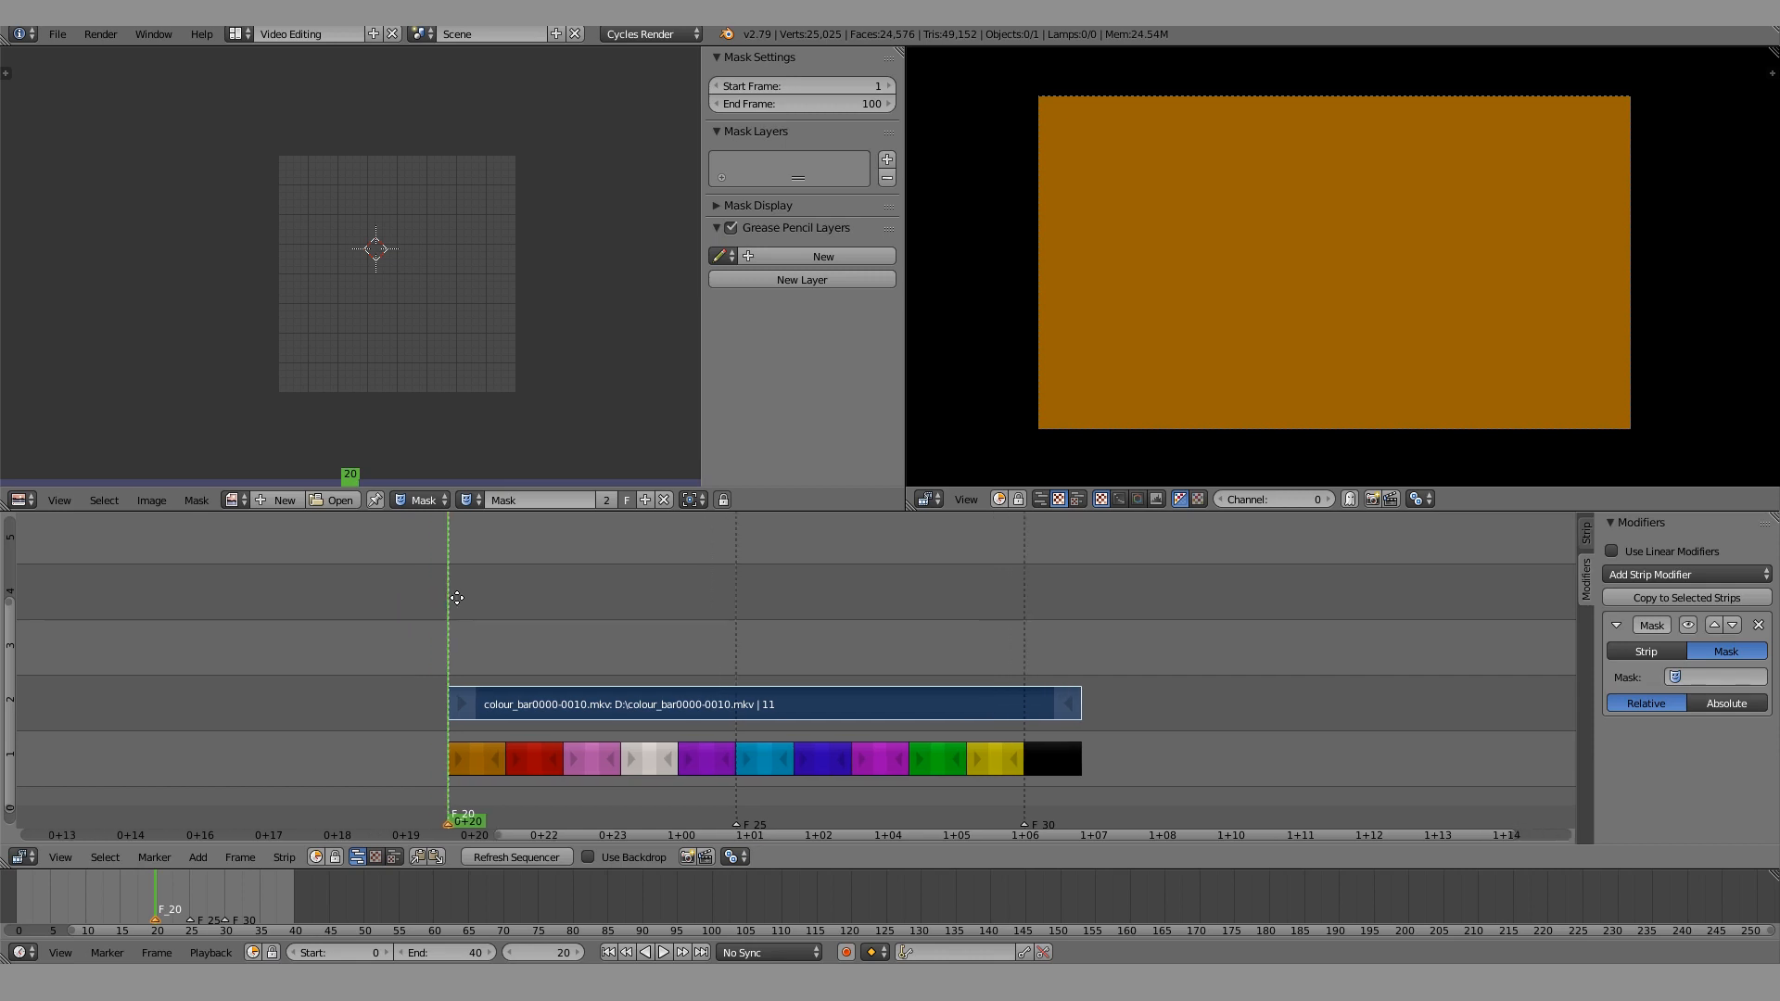
{"action": "middle_click_drag", "start_coordinate": [457, 598], "coordinate": [507, 576]}
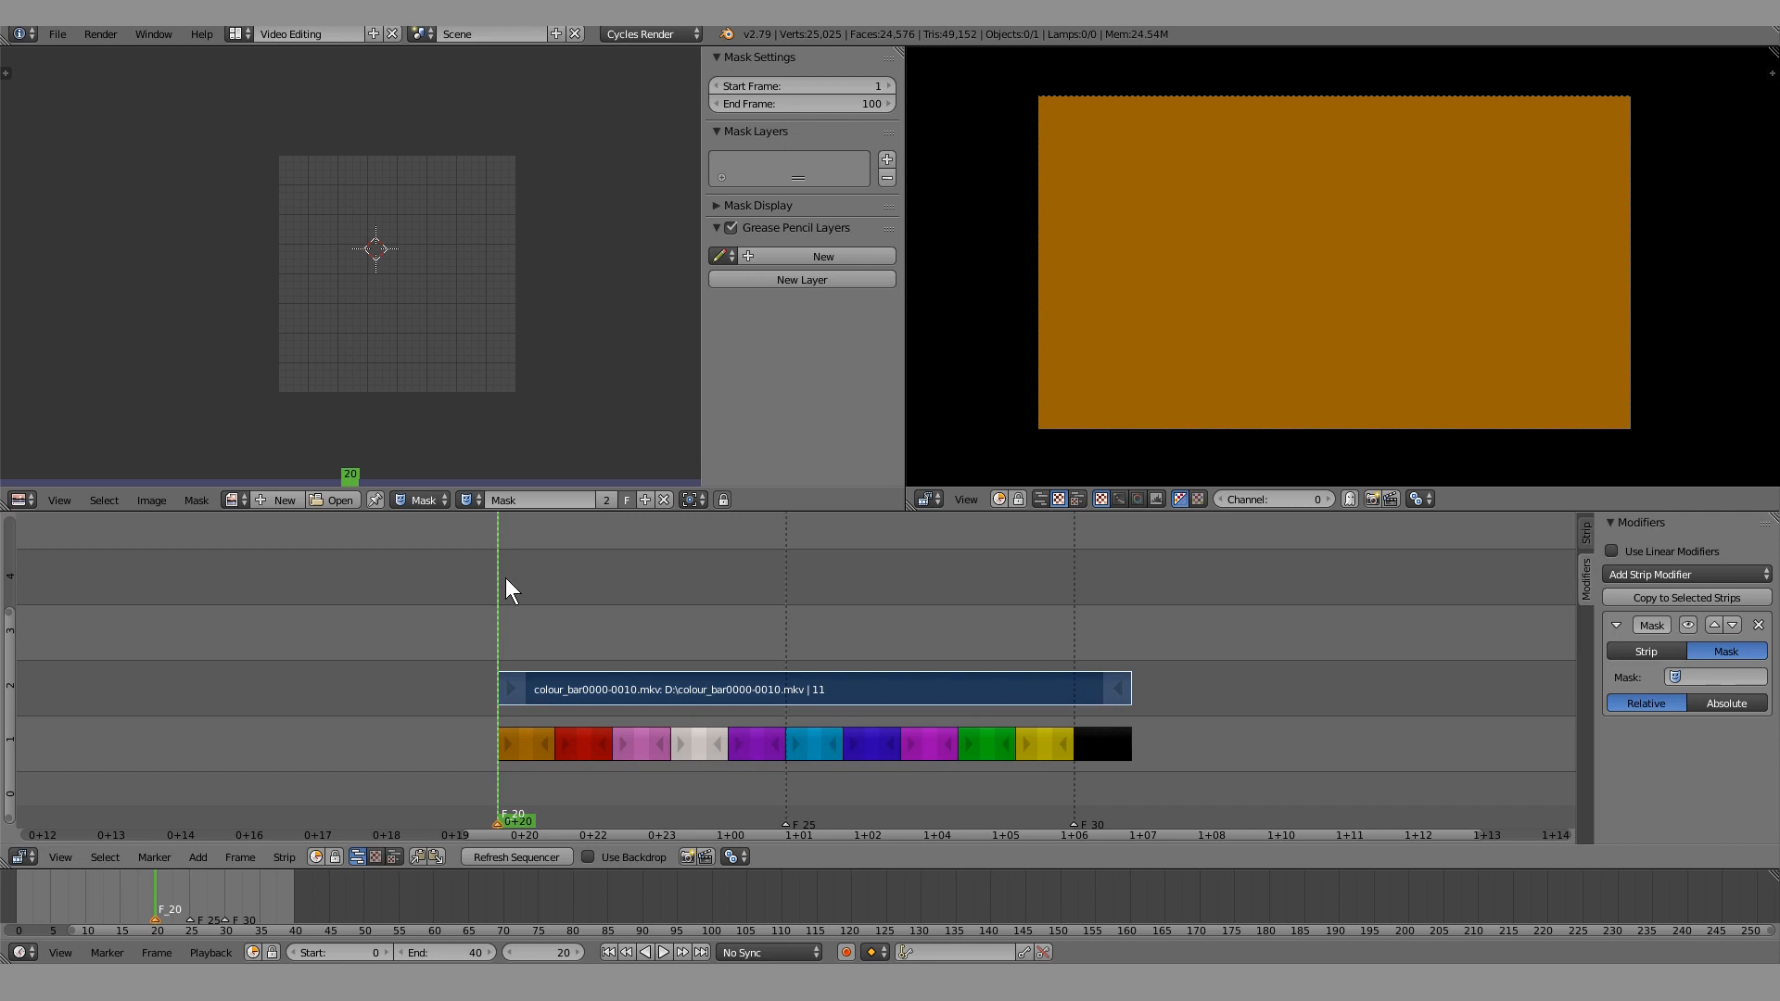
{"action": "middle_click_drag", "start_coordinate": [532, 591], "coordinate": [483, 594]}
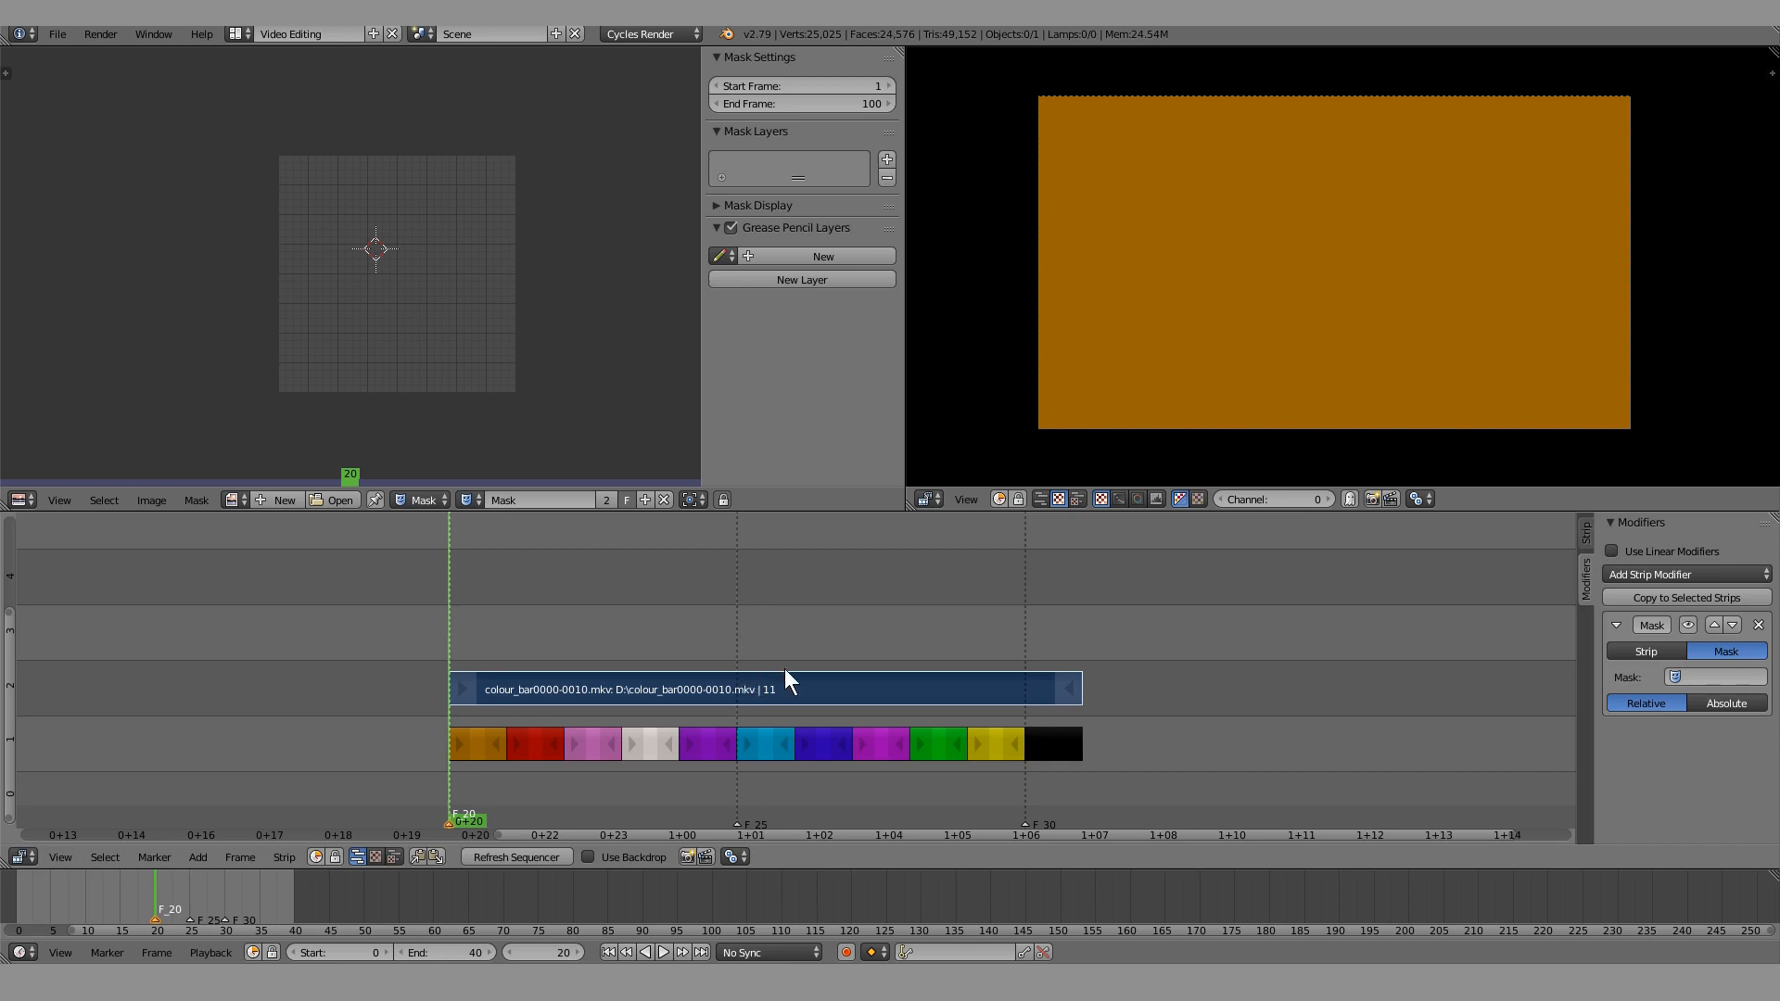
{"action": "middle_click_drag", "start_coordinate": [694, 665], "coordinate": [754, 649]}
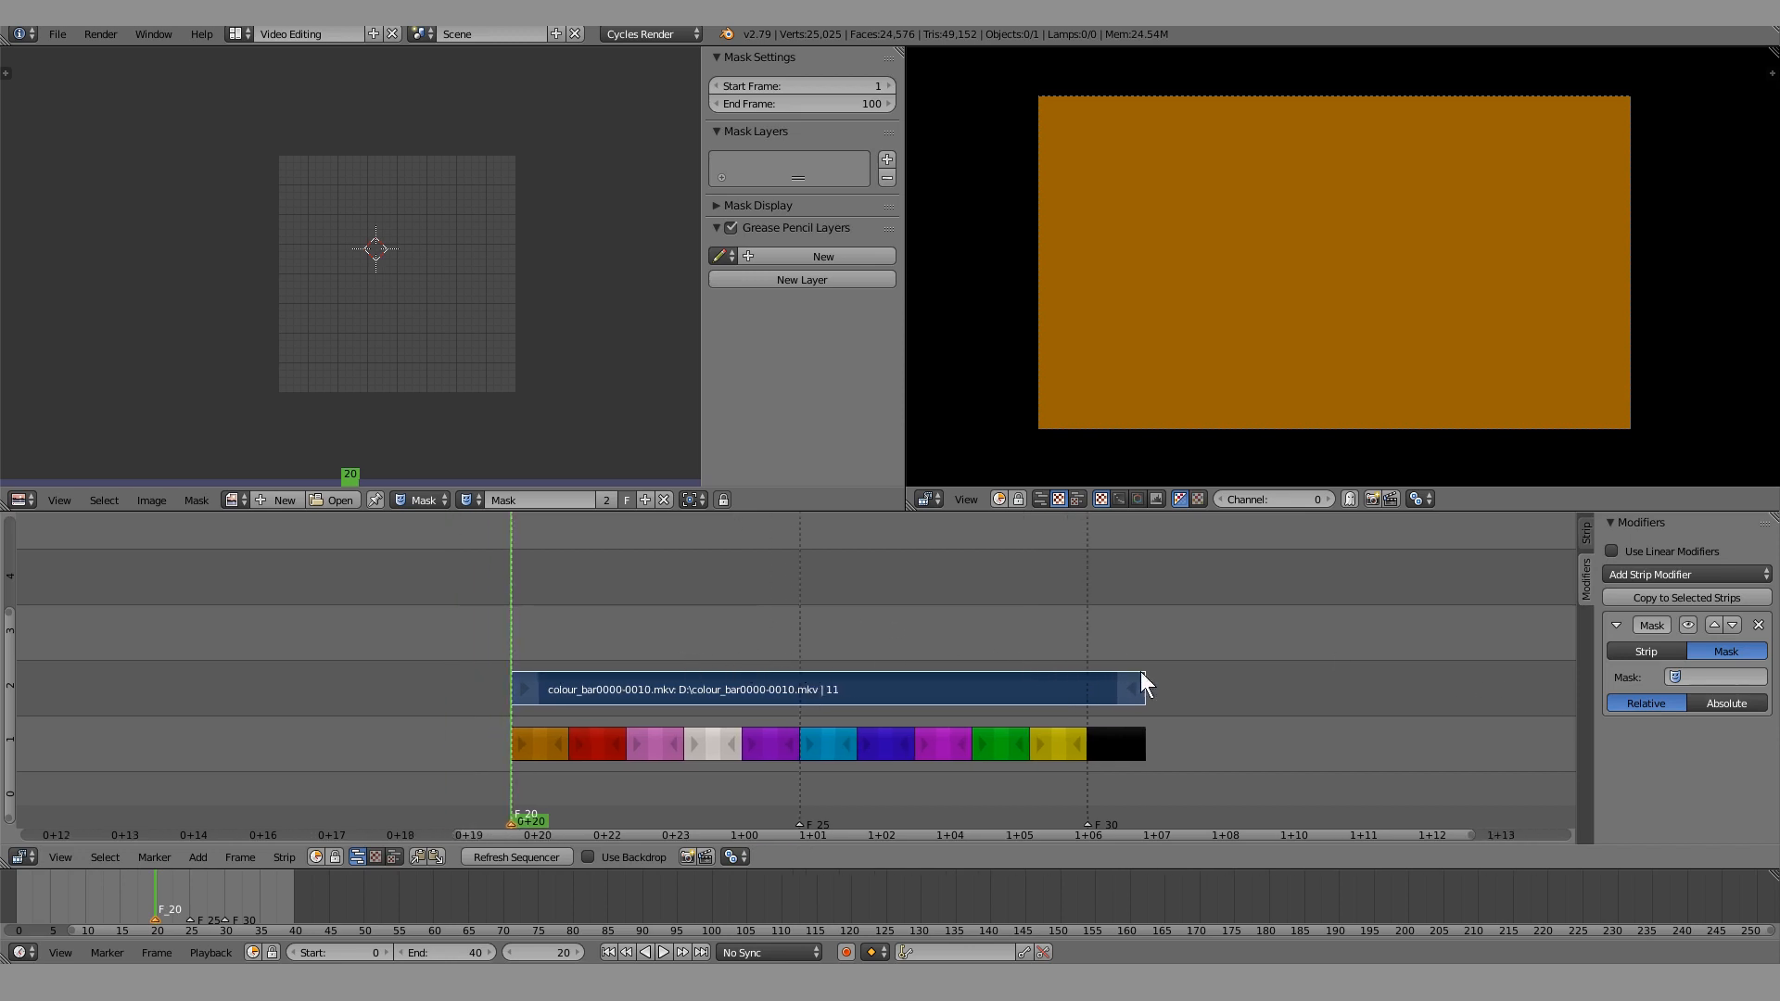
Play back the colour strips on channel 1 and the colour_bar0000-0010.mkv movie strip above them to compare their frames
{"action": "right_click", "coordinate": [699, 652]}
{"action": "right_click_drag", "start_coordinate": [671, 696], "coordinate": [573, 664]}
{"action": "left_click", "coordinate": [543, 621]}
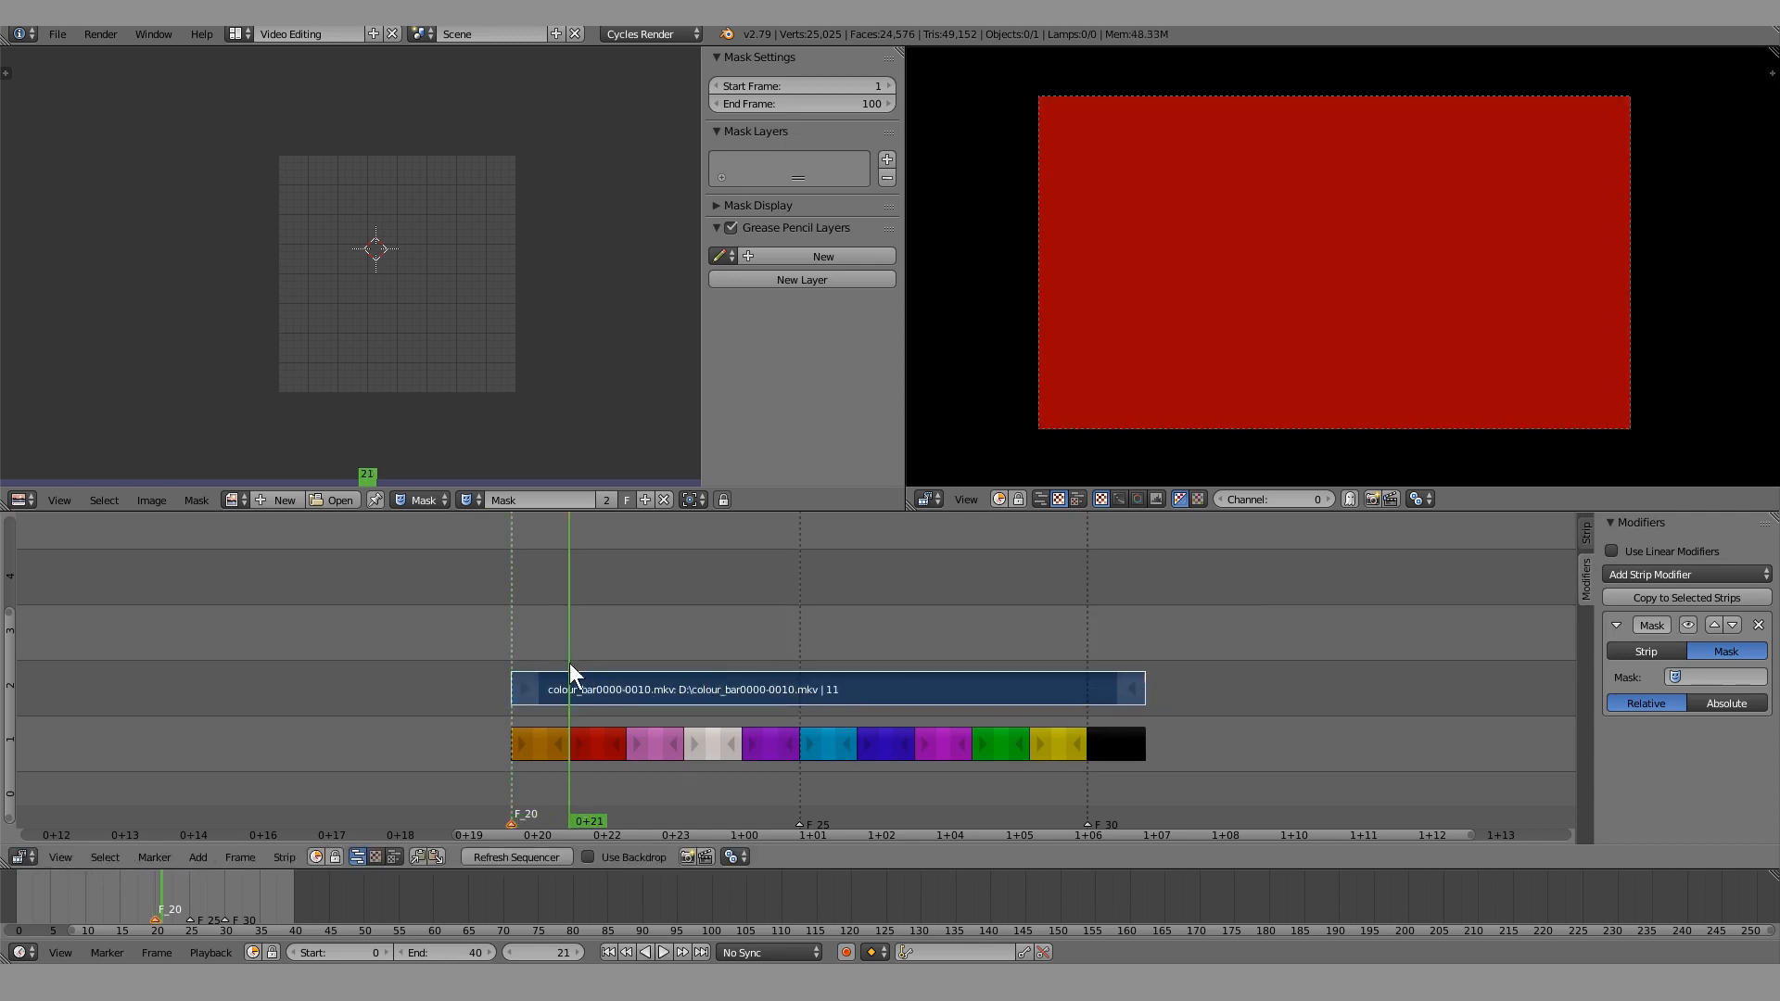
{"action": "right_click", "coordinate": [598, 743]}
{"action": "key", "text": "alt+a"}
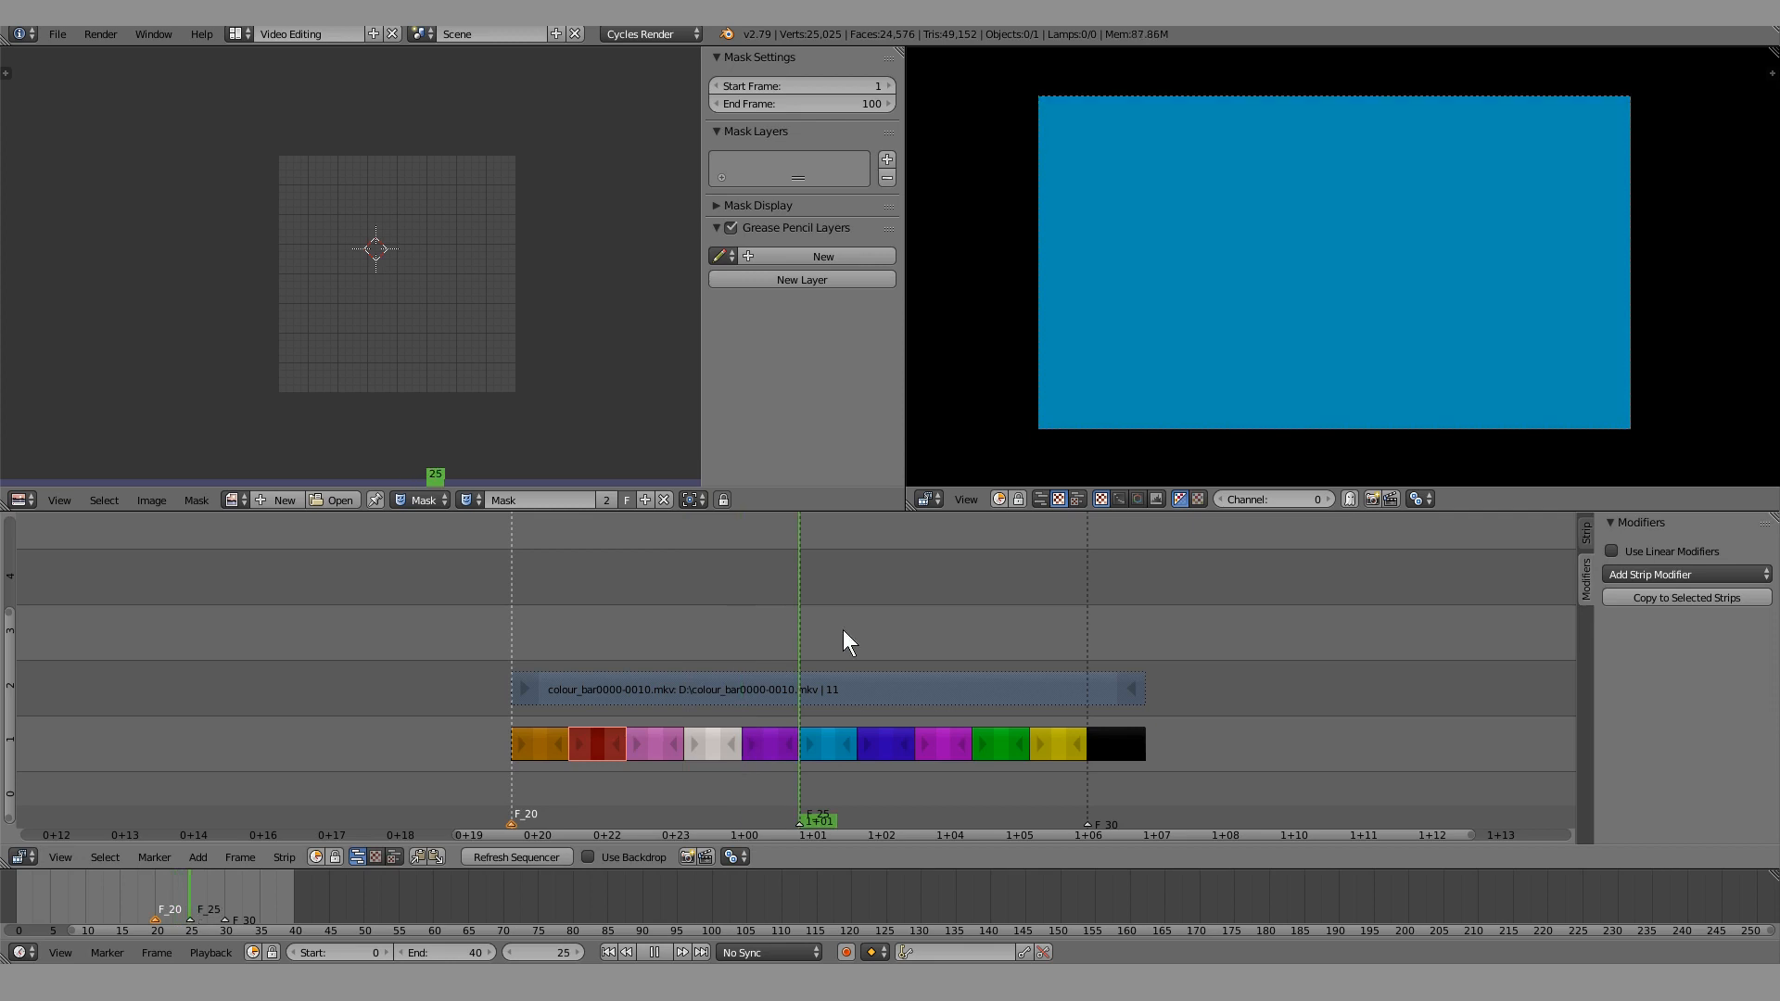
{"action": "key", "text": "Escape"}
{"action": "right_click", "coordinate": [708, 698]}
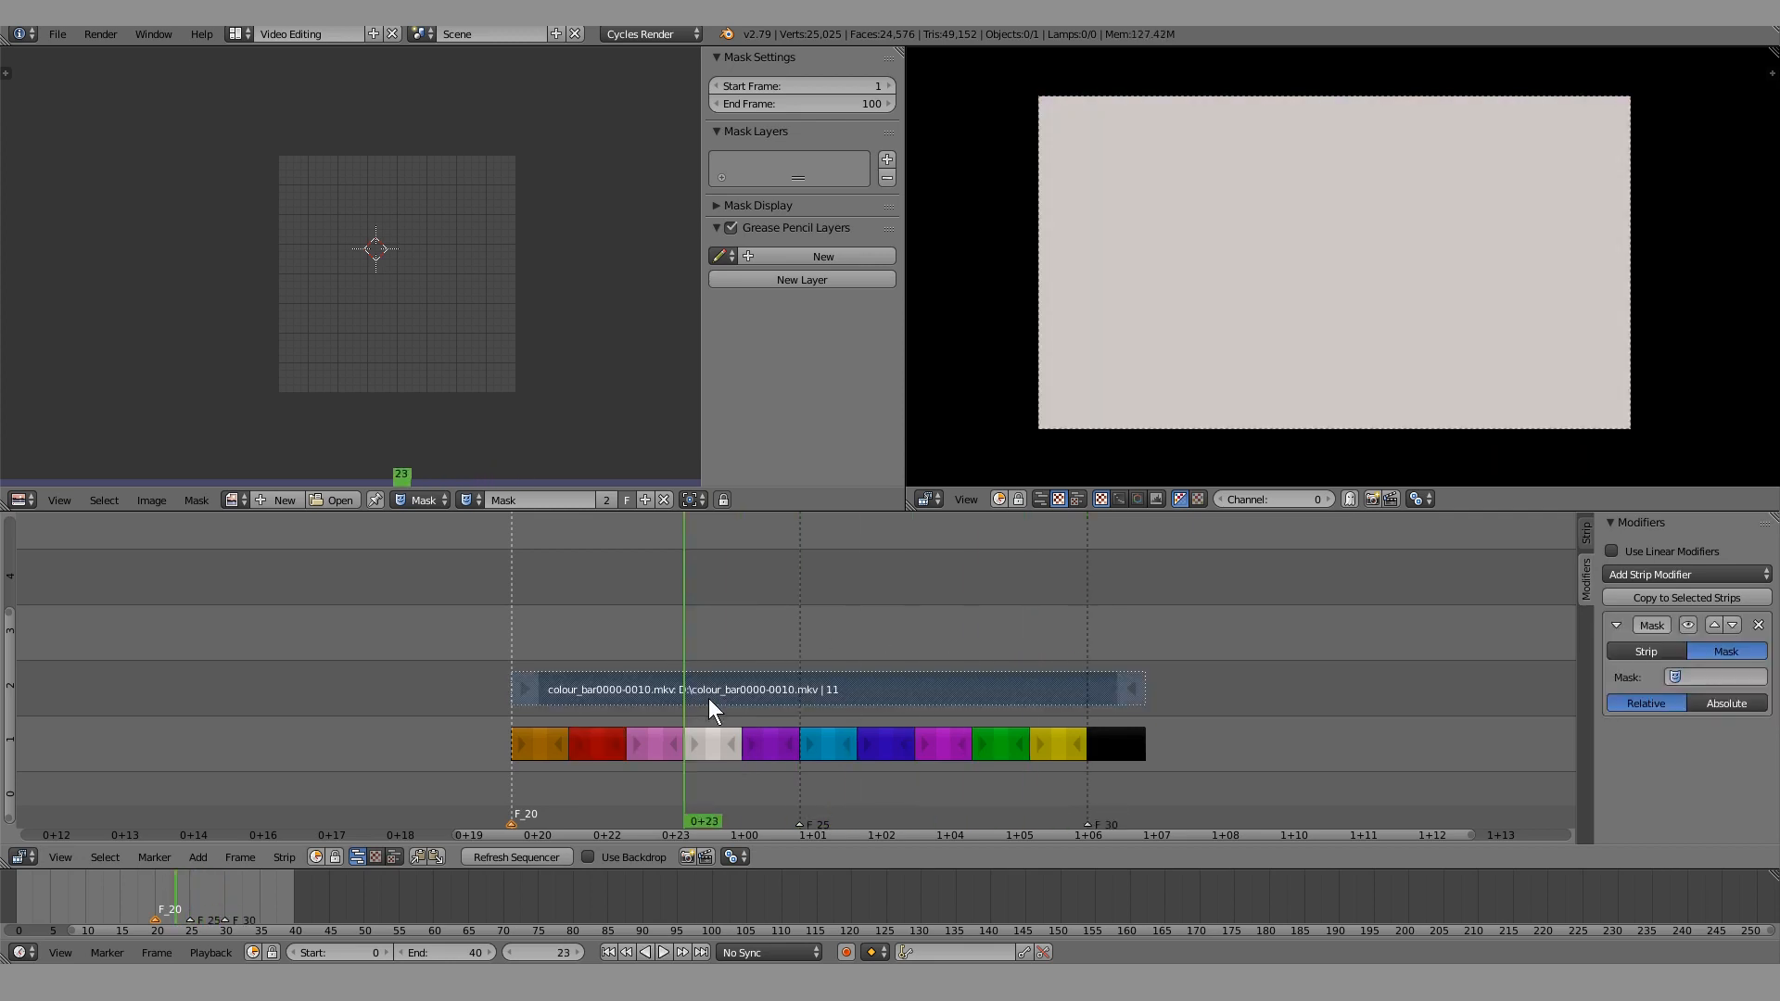
{"action": "left_click_drag", "start_coordinate": [620, 625], "coordinate": [534, 630]}
{"action": "key", "text": "alt+a"}
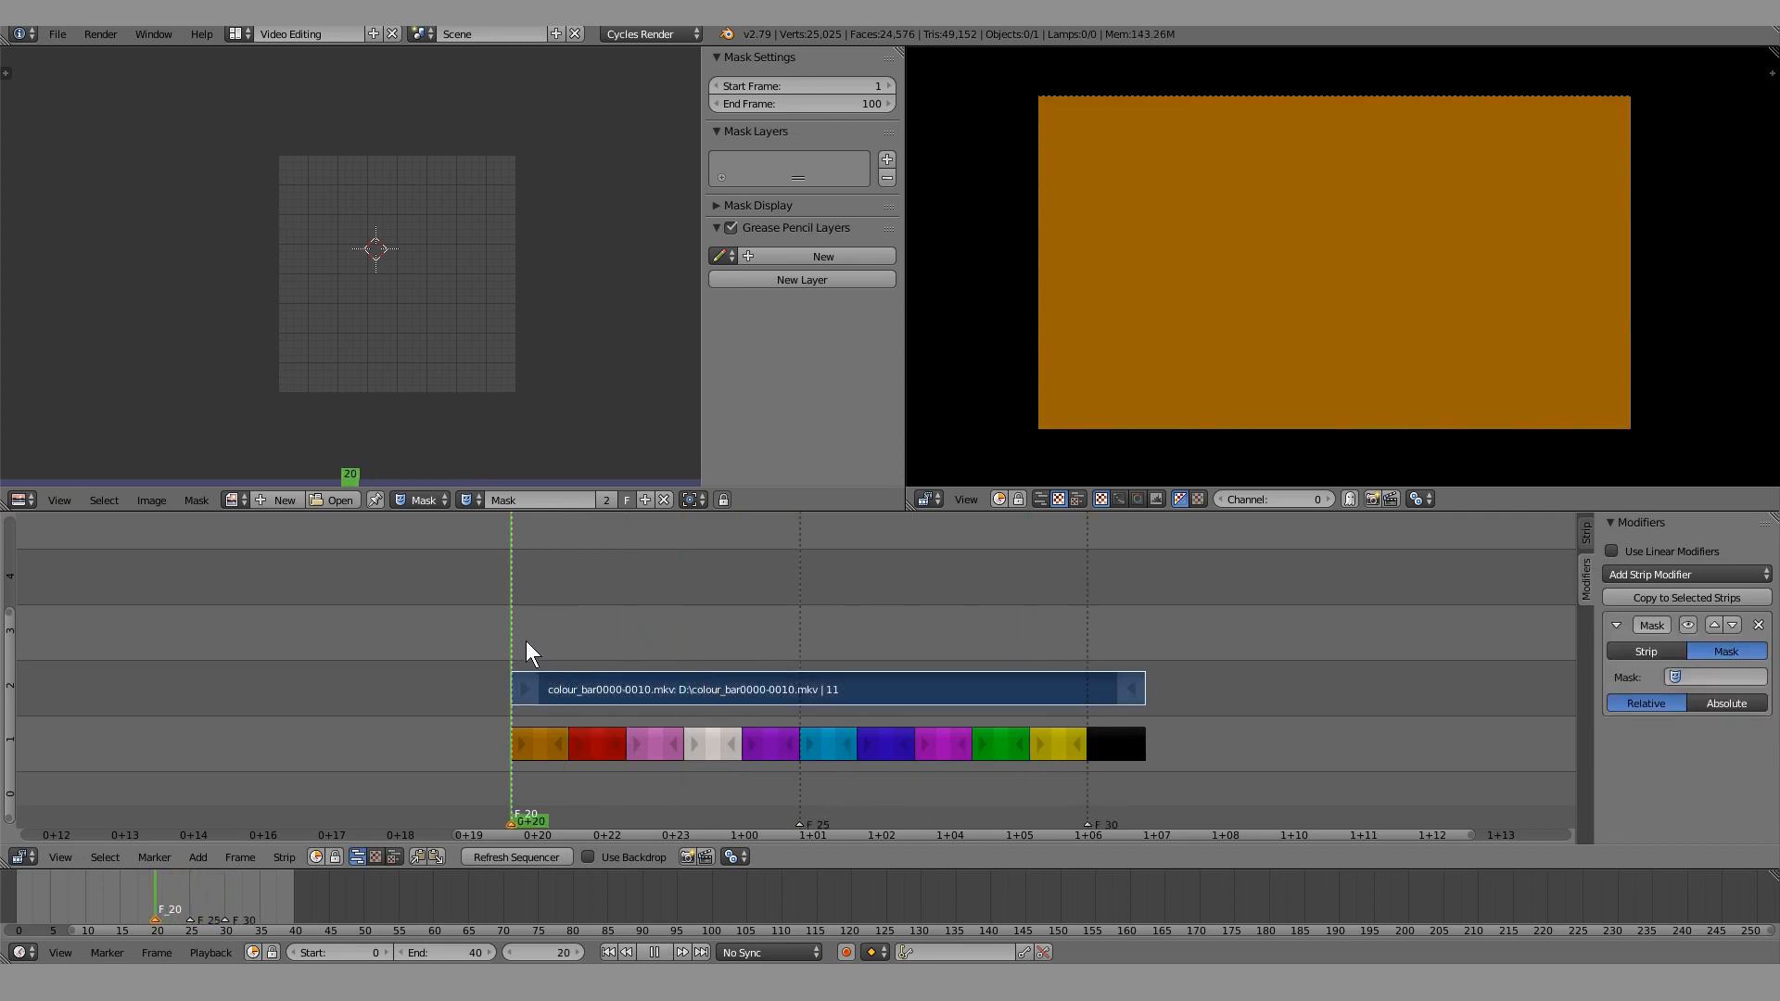
{"action": "key", "text": "alt+a"}
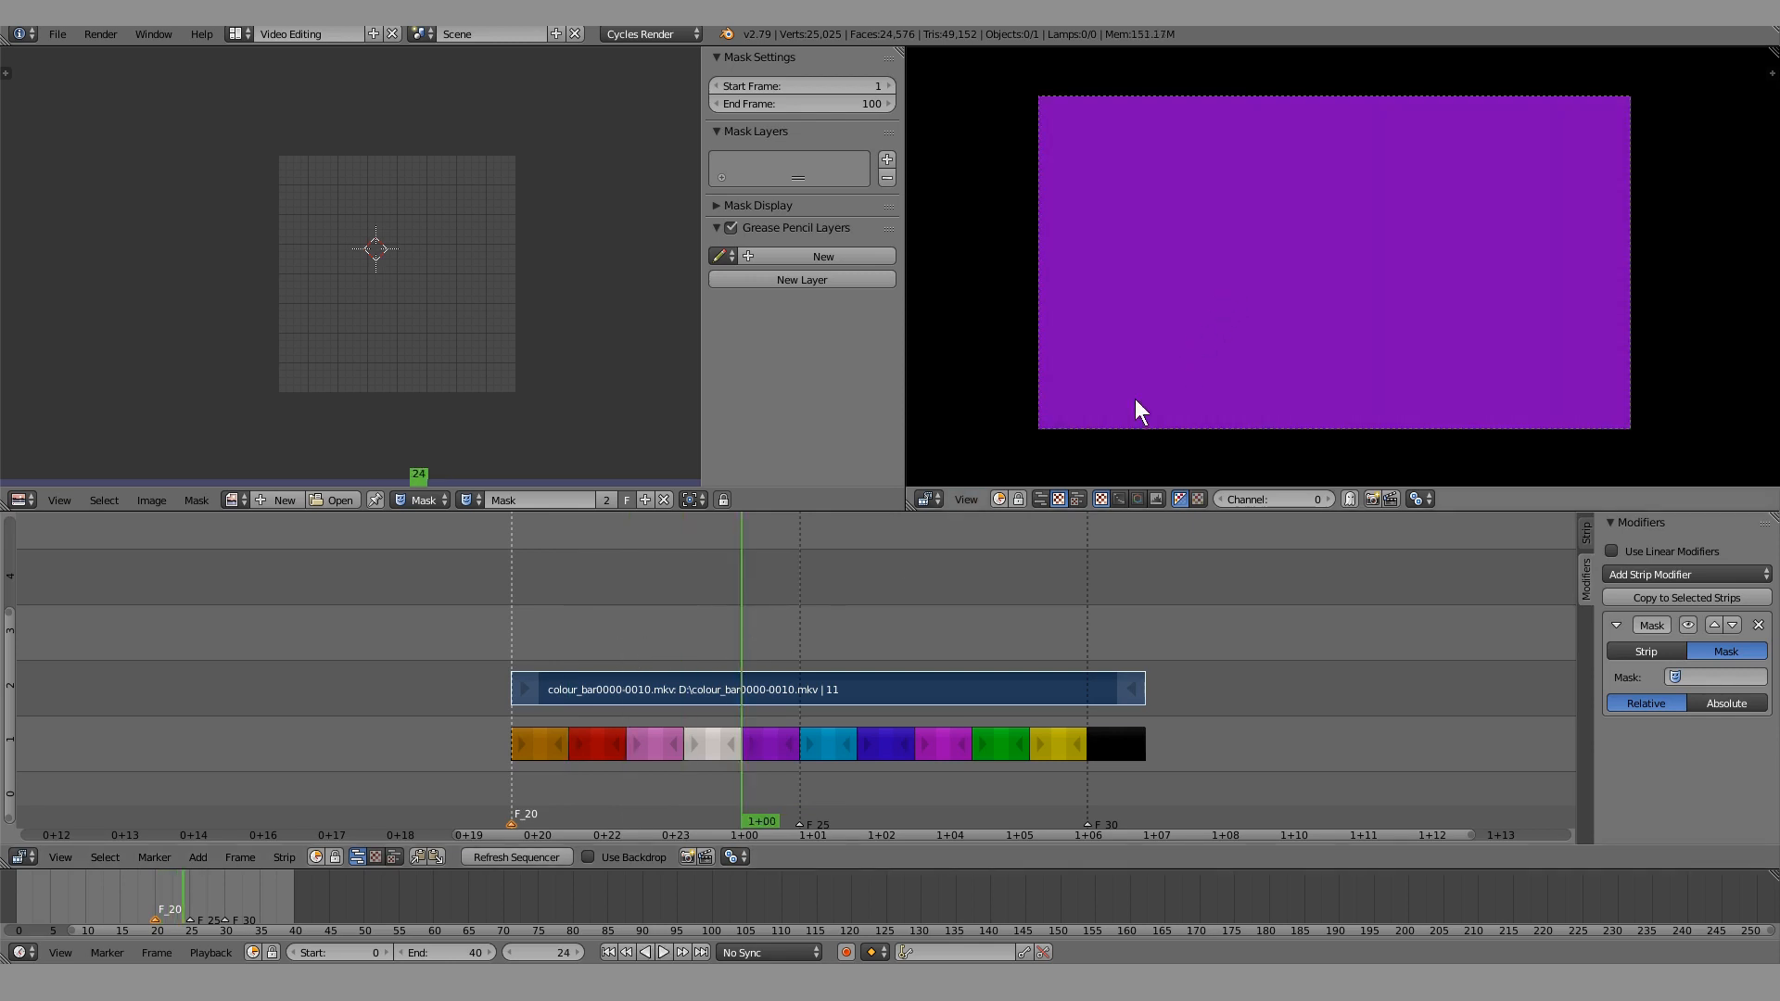
Scrub through the sequence, inspect the first and last colour strips, and replay from frame 20 to check the frame-by-frame colours
{"action": "left_click_drag", "start_coordinate": [772, 640], "coordinate": [932, 640]}
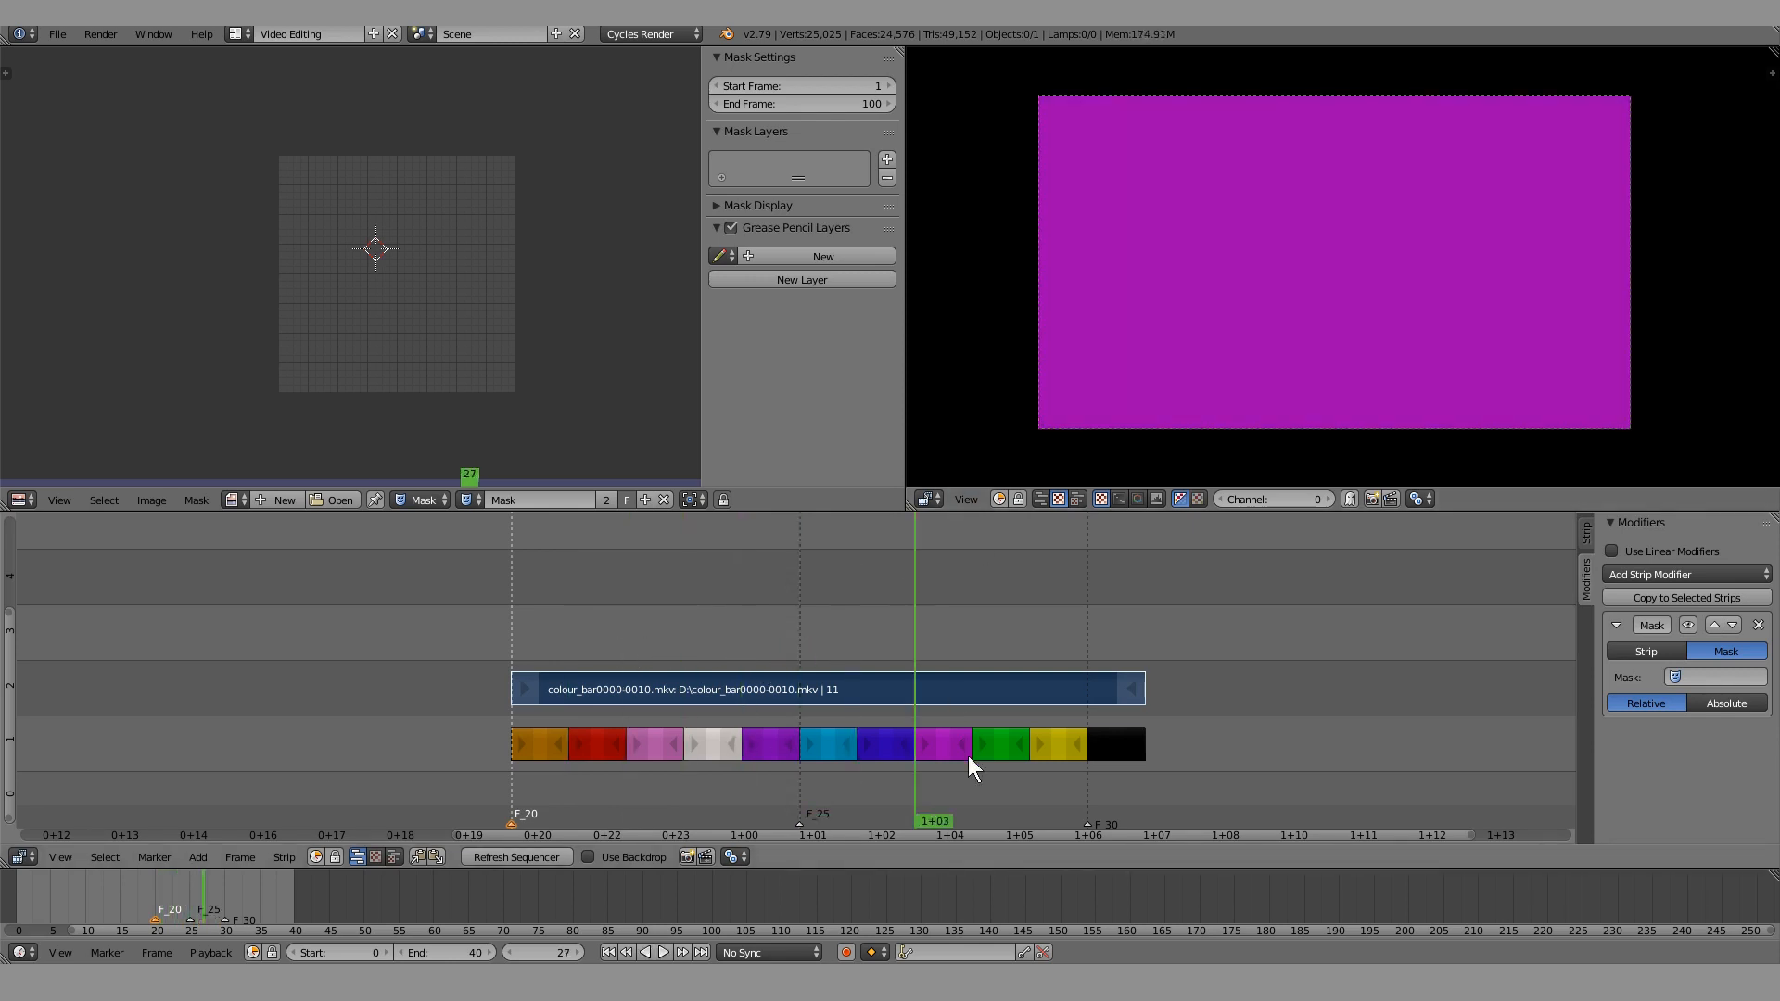
{"action": "left_click_drag", "start_coordinate": [946, 715], "coordinate": [1049, 643]}
{"action": "key", "text": "alt+a"}
{"action": "left_click", "coordinate": [568, 641]}
{"action": "left_click_drag", "start_coordinate": [567, 642], "coordinate": [526, 634]}
{"action": "key", "text": "alt+a"}
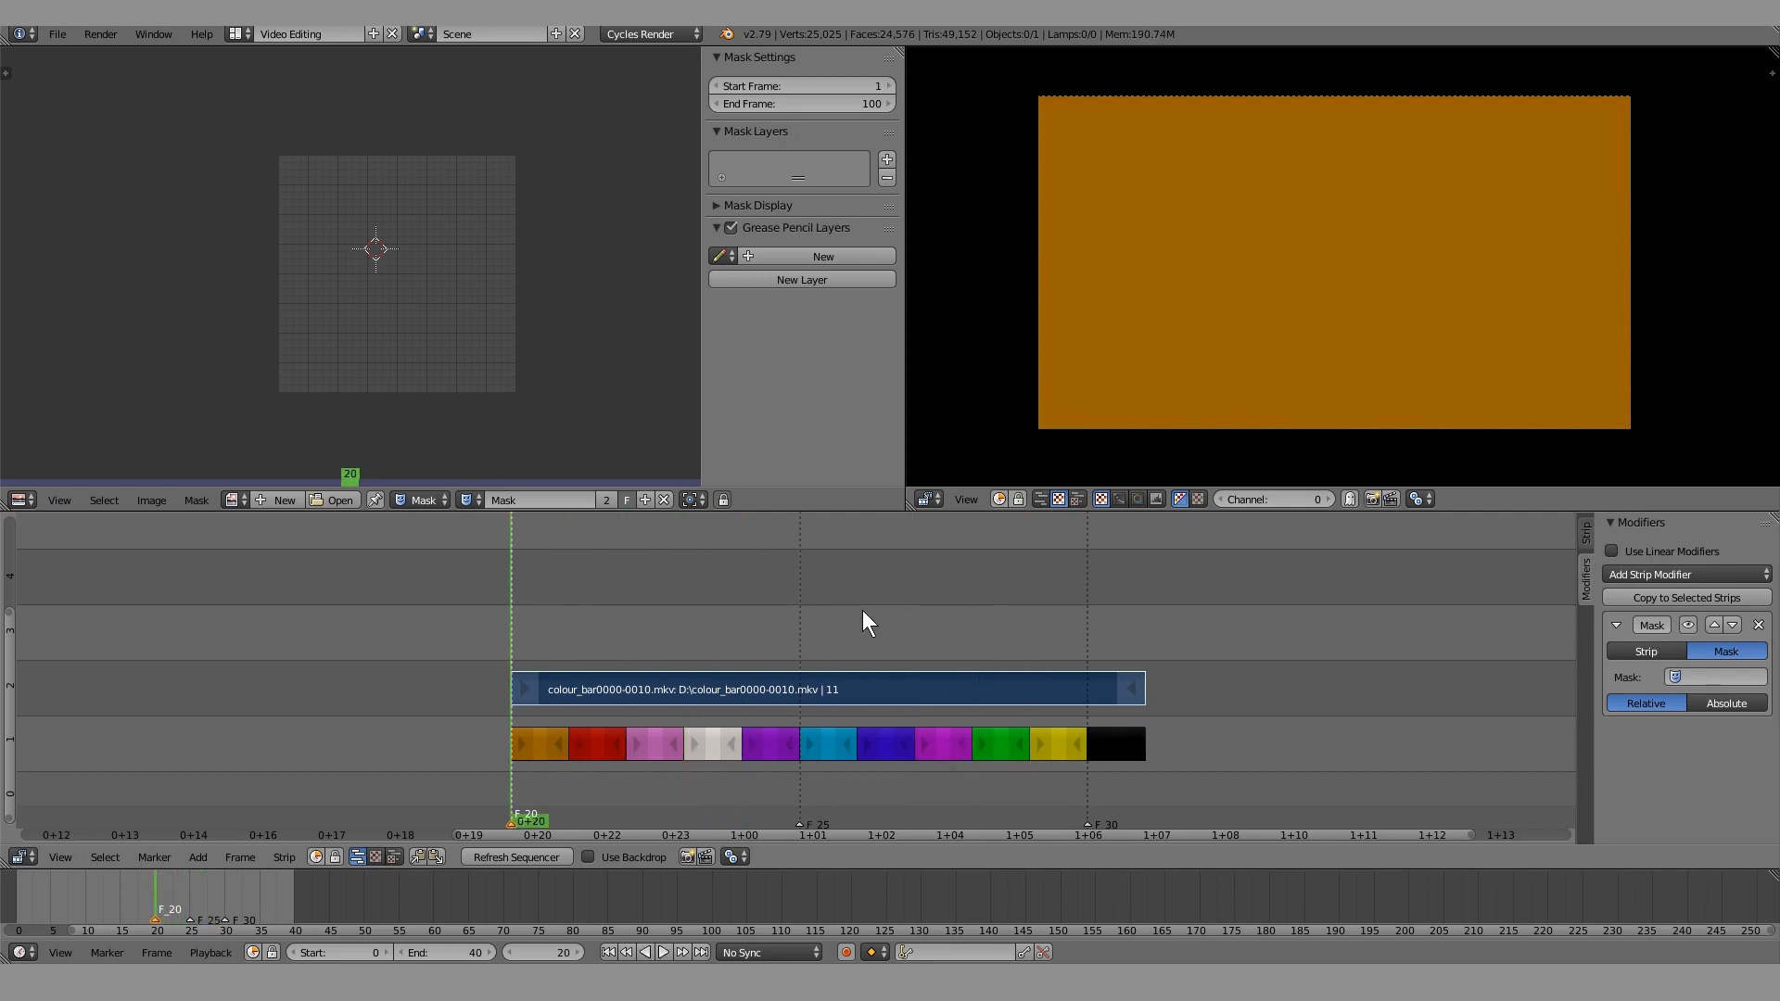
{"action": "right_click", "coordinate": [809, 662]}
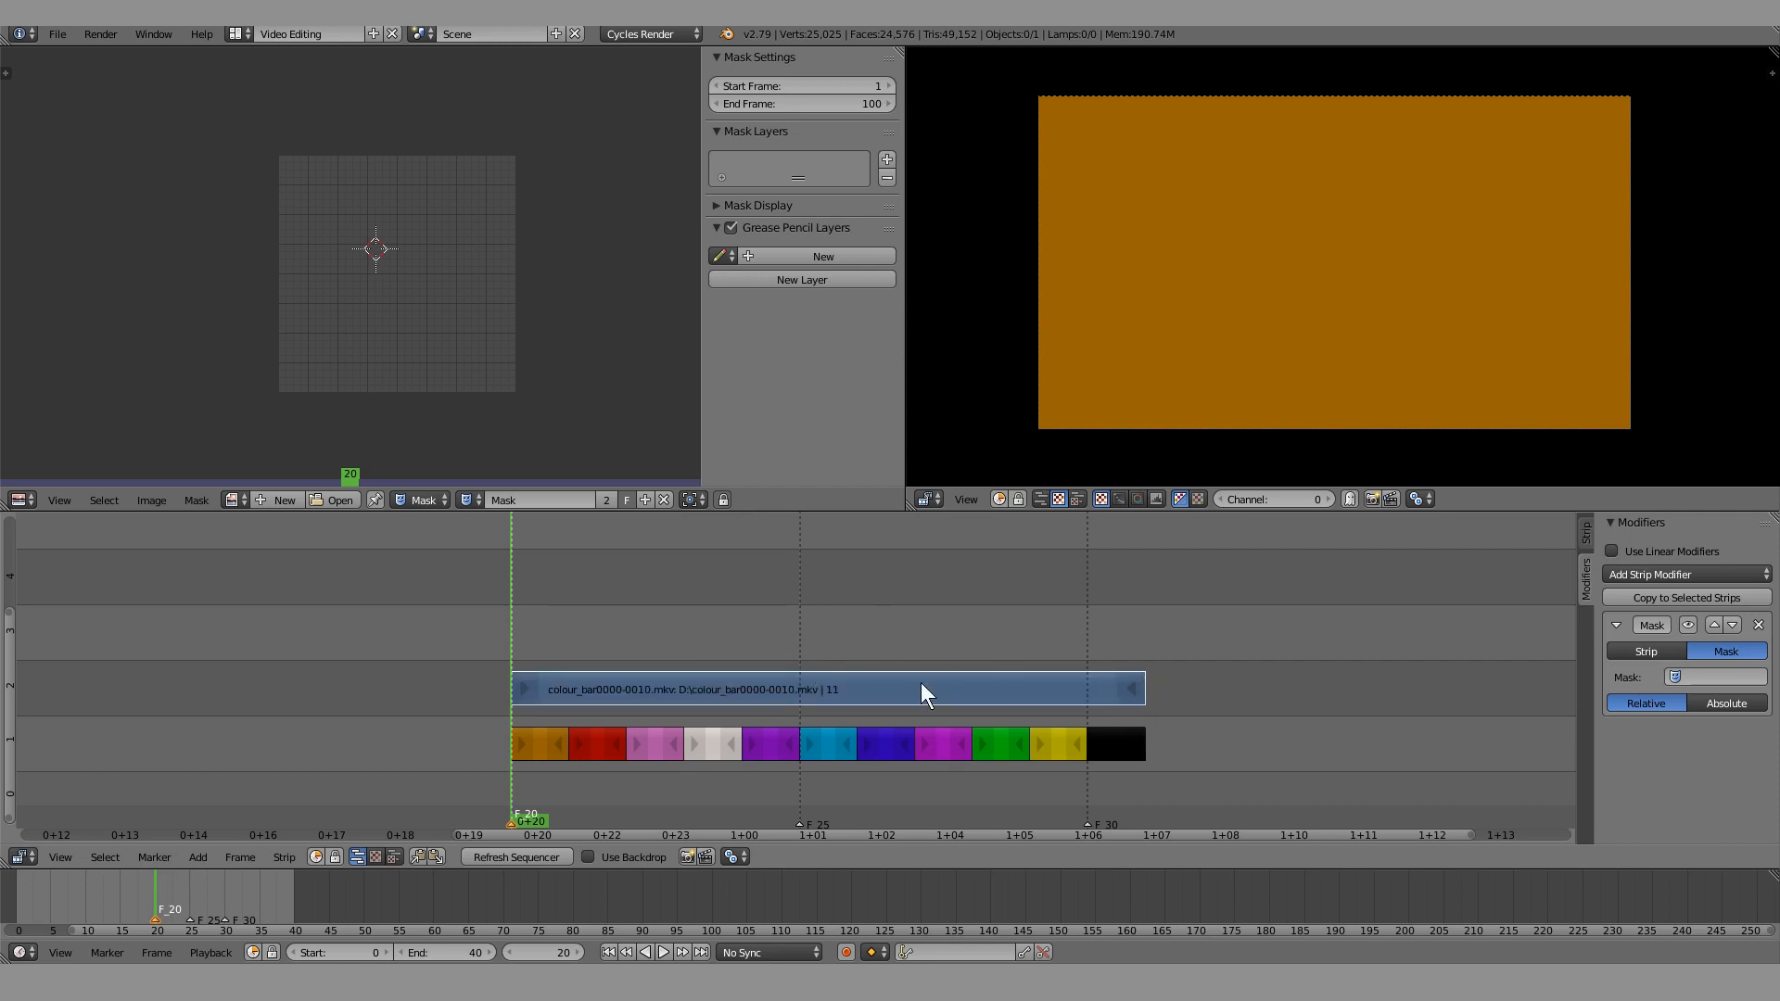
{"action": "left_click", "coordinate": [802, 630]}
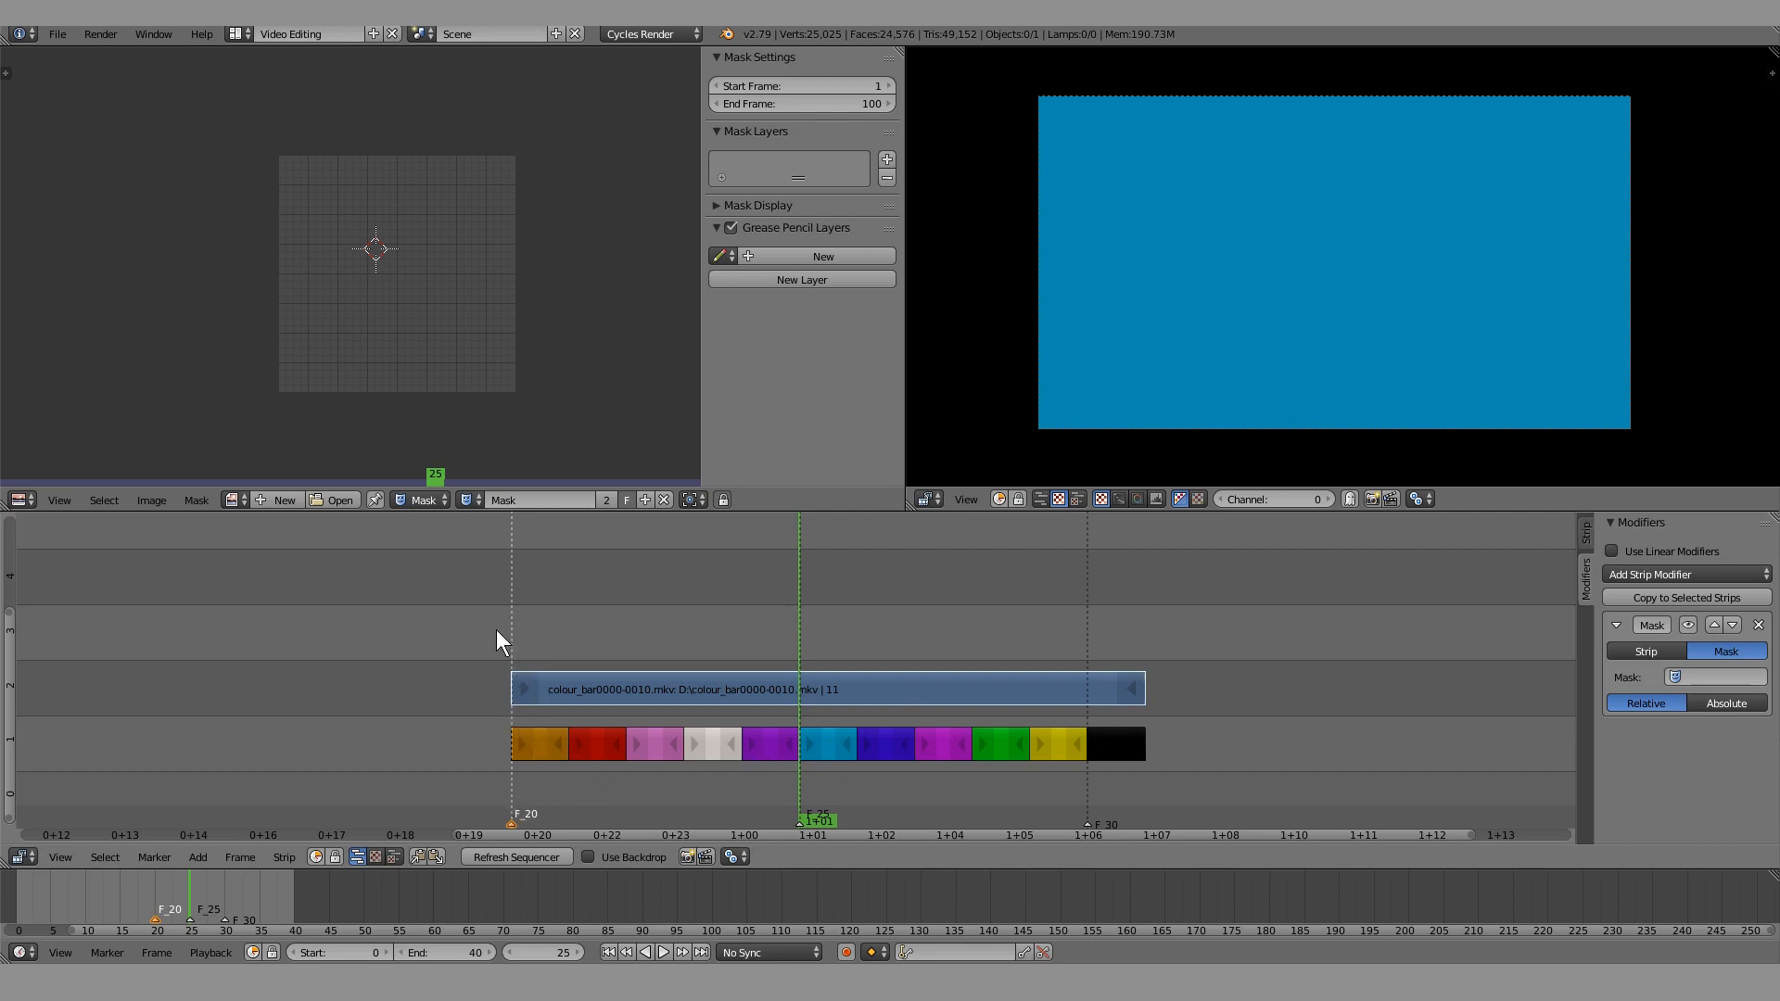
{"action": "right_click", "coordinate": [531, 742]}
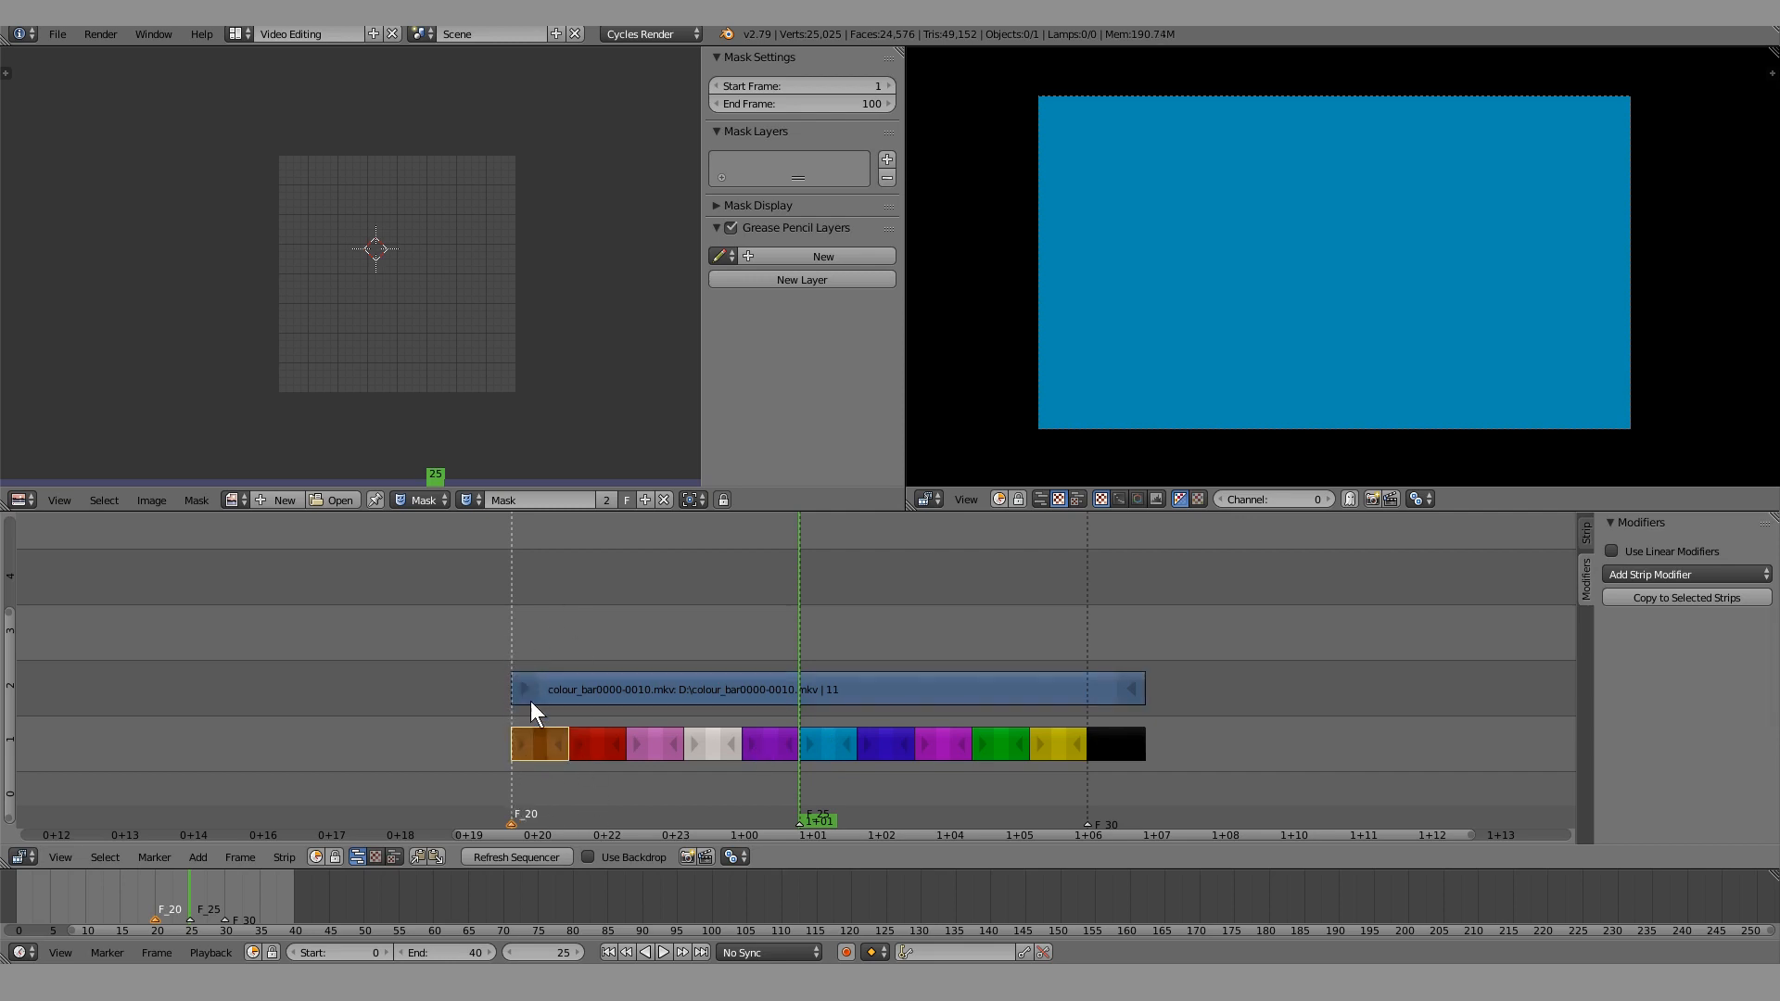
{"action": "right_click", "coordinate": [1101, 744]}
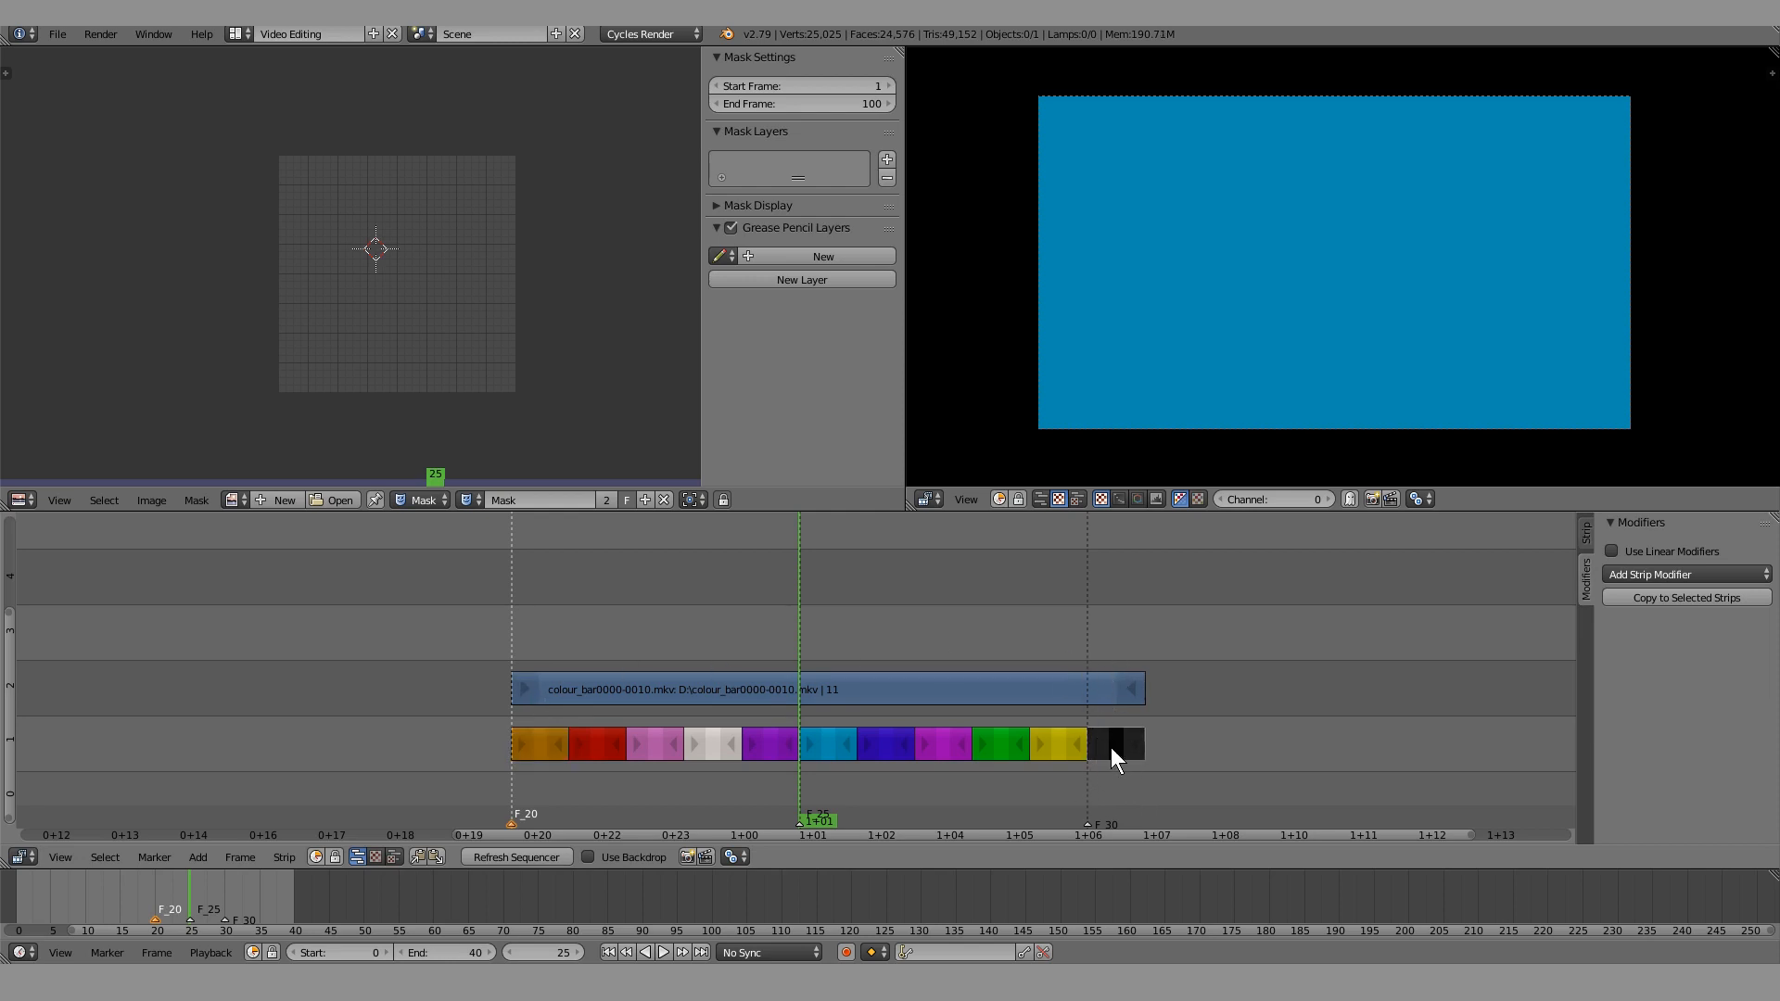
{"action": "left_click", "coordinate": [520, 640]}
{"action": "key", "text": "alt+a"}
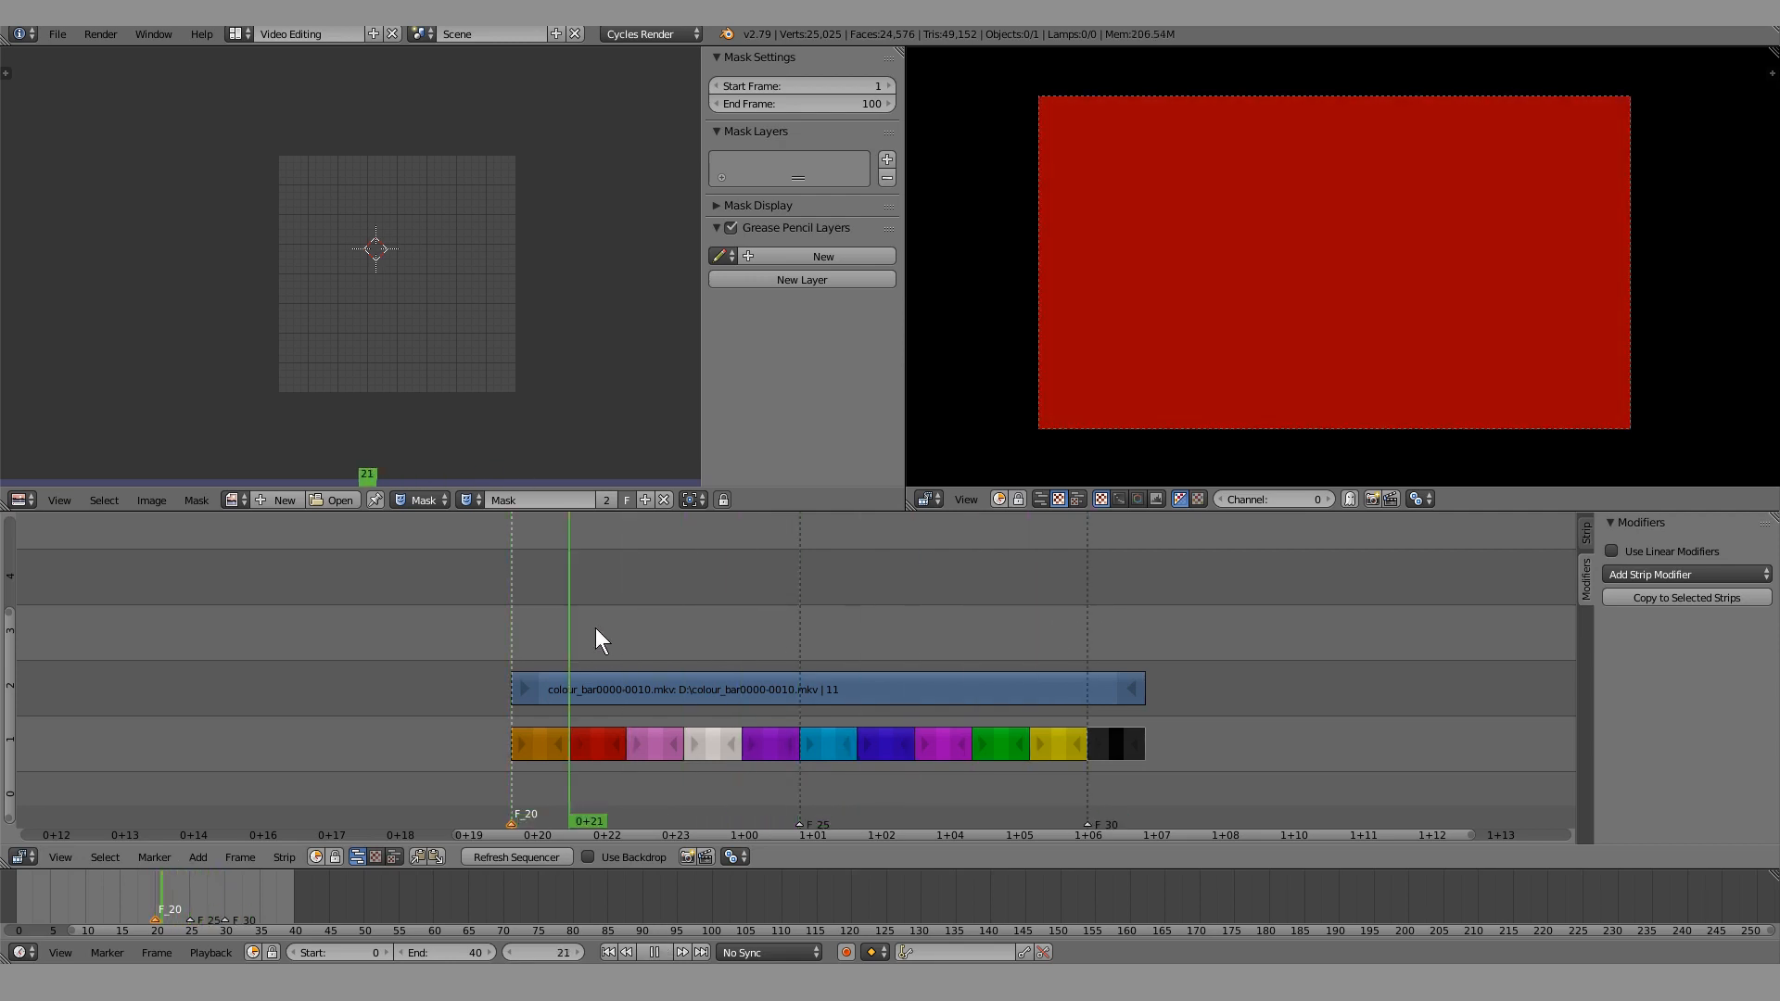
{"action": "key", "text": "alt+a"}
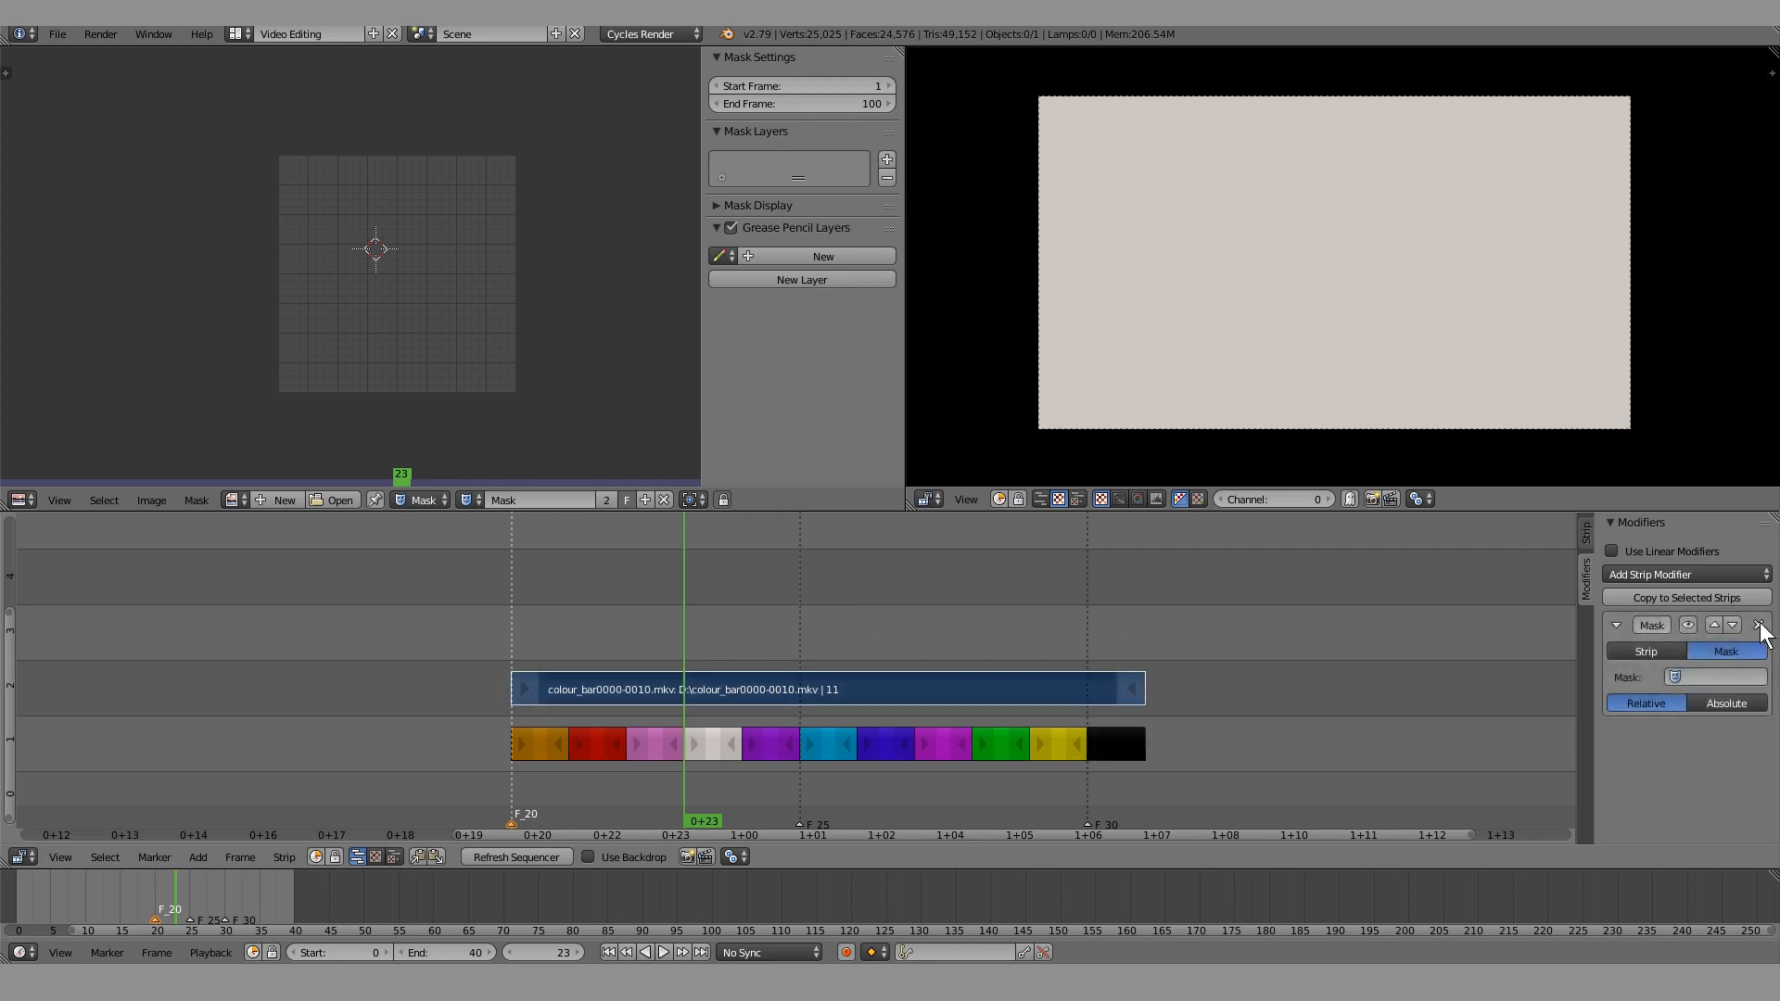
Remove the Mask modifier from the colour_bar0000-0010.mkv strip and review its strip properties
{"action": "left_click", "coordinate": [1758, 623]}
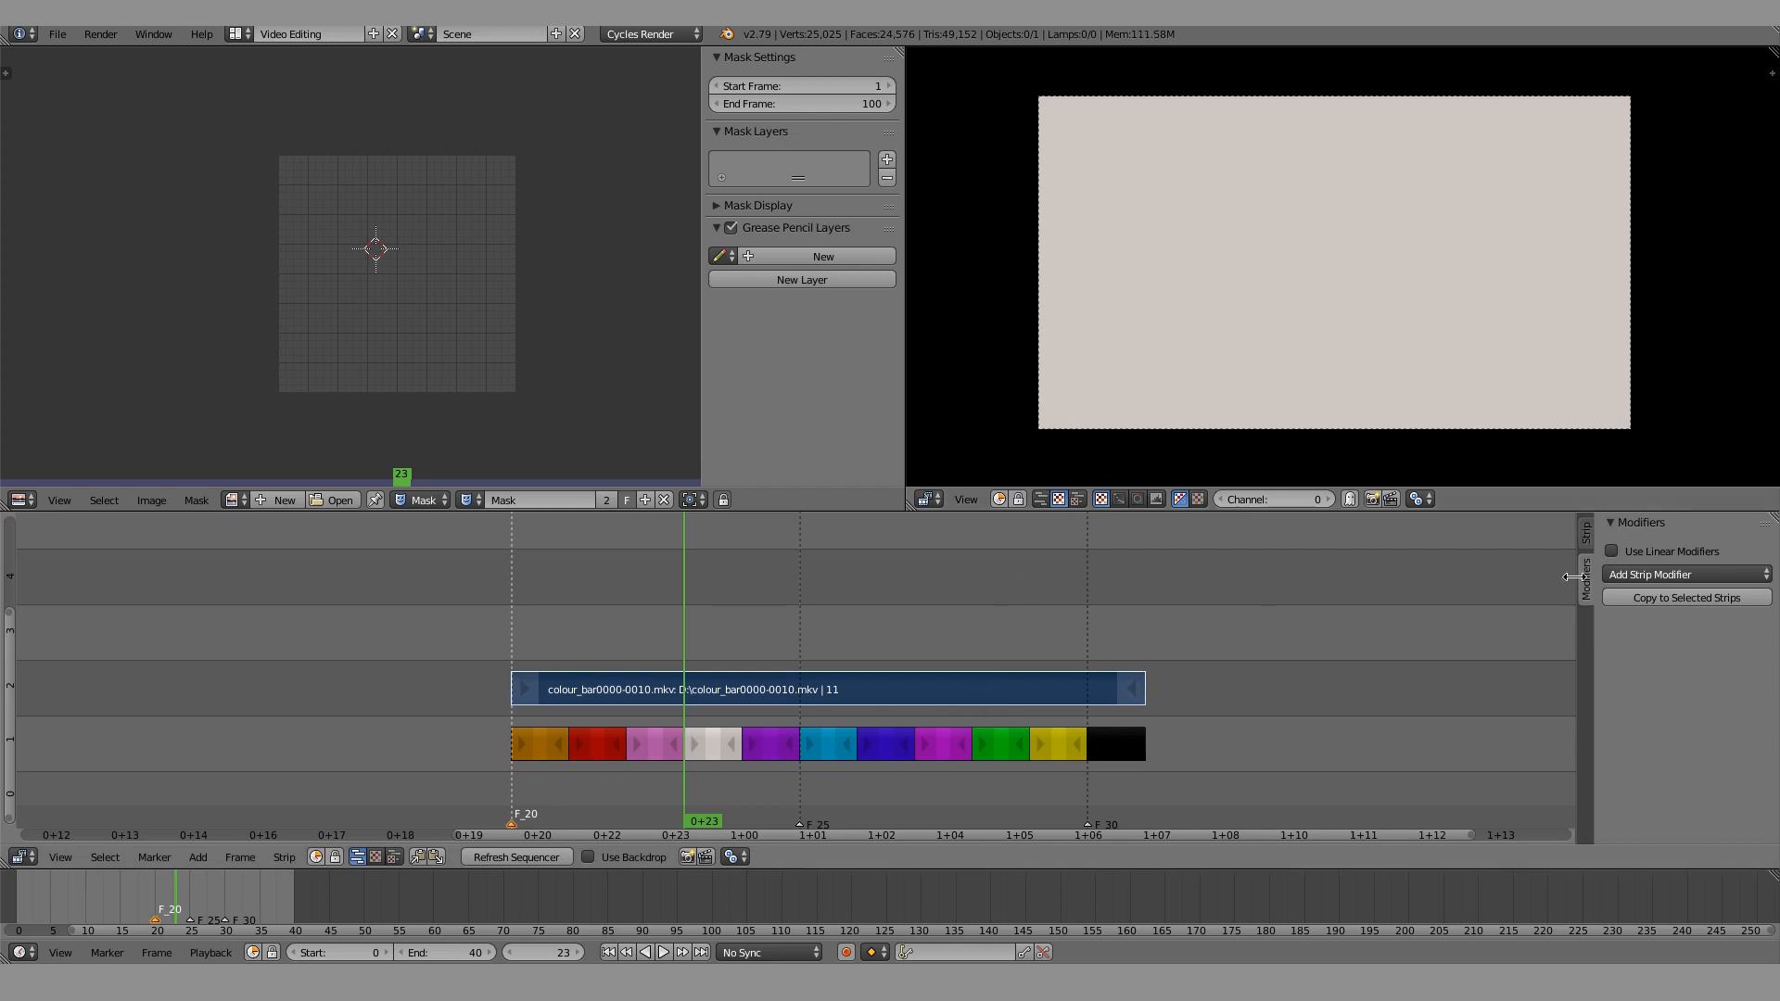
{"action": "left_click", "coordinate": [1585, 536]}
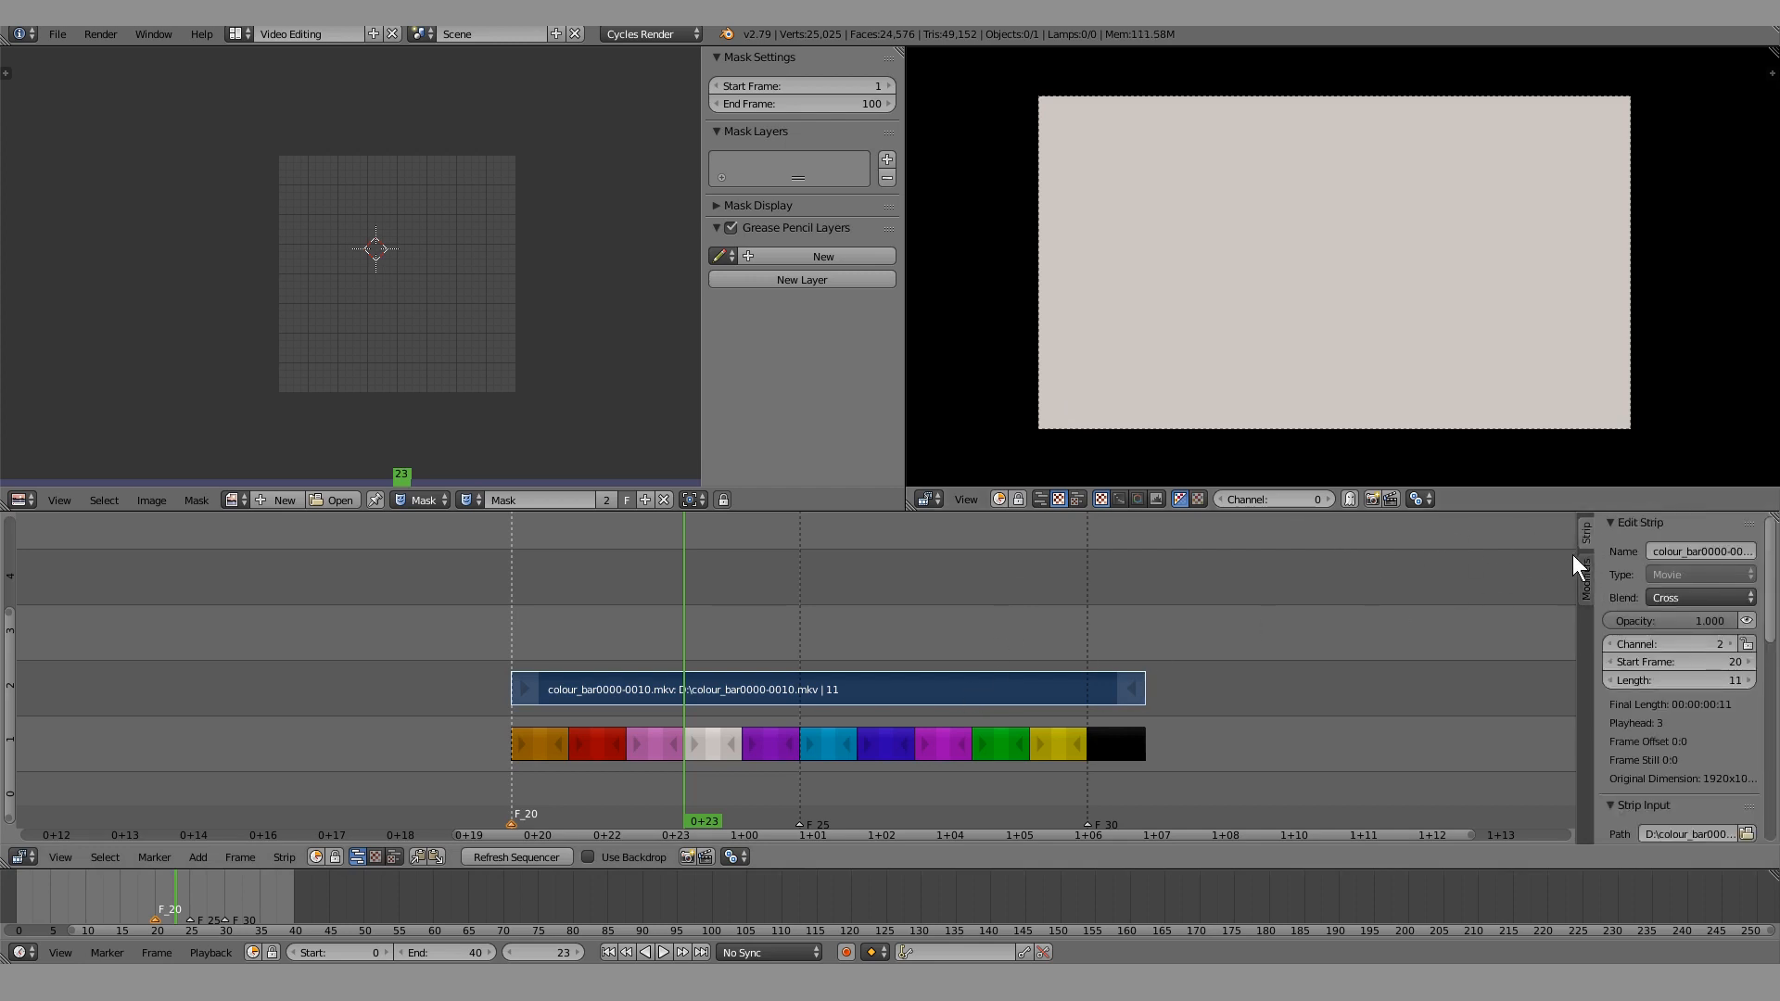
{"action": "left_click", "coordinate": [1585, 579]}
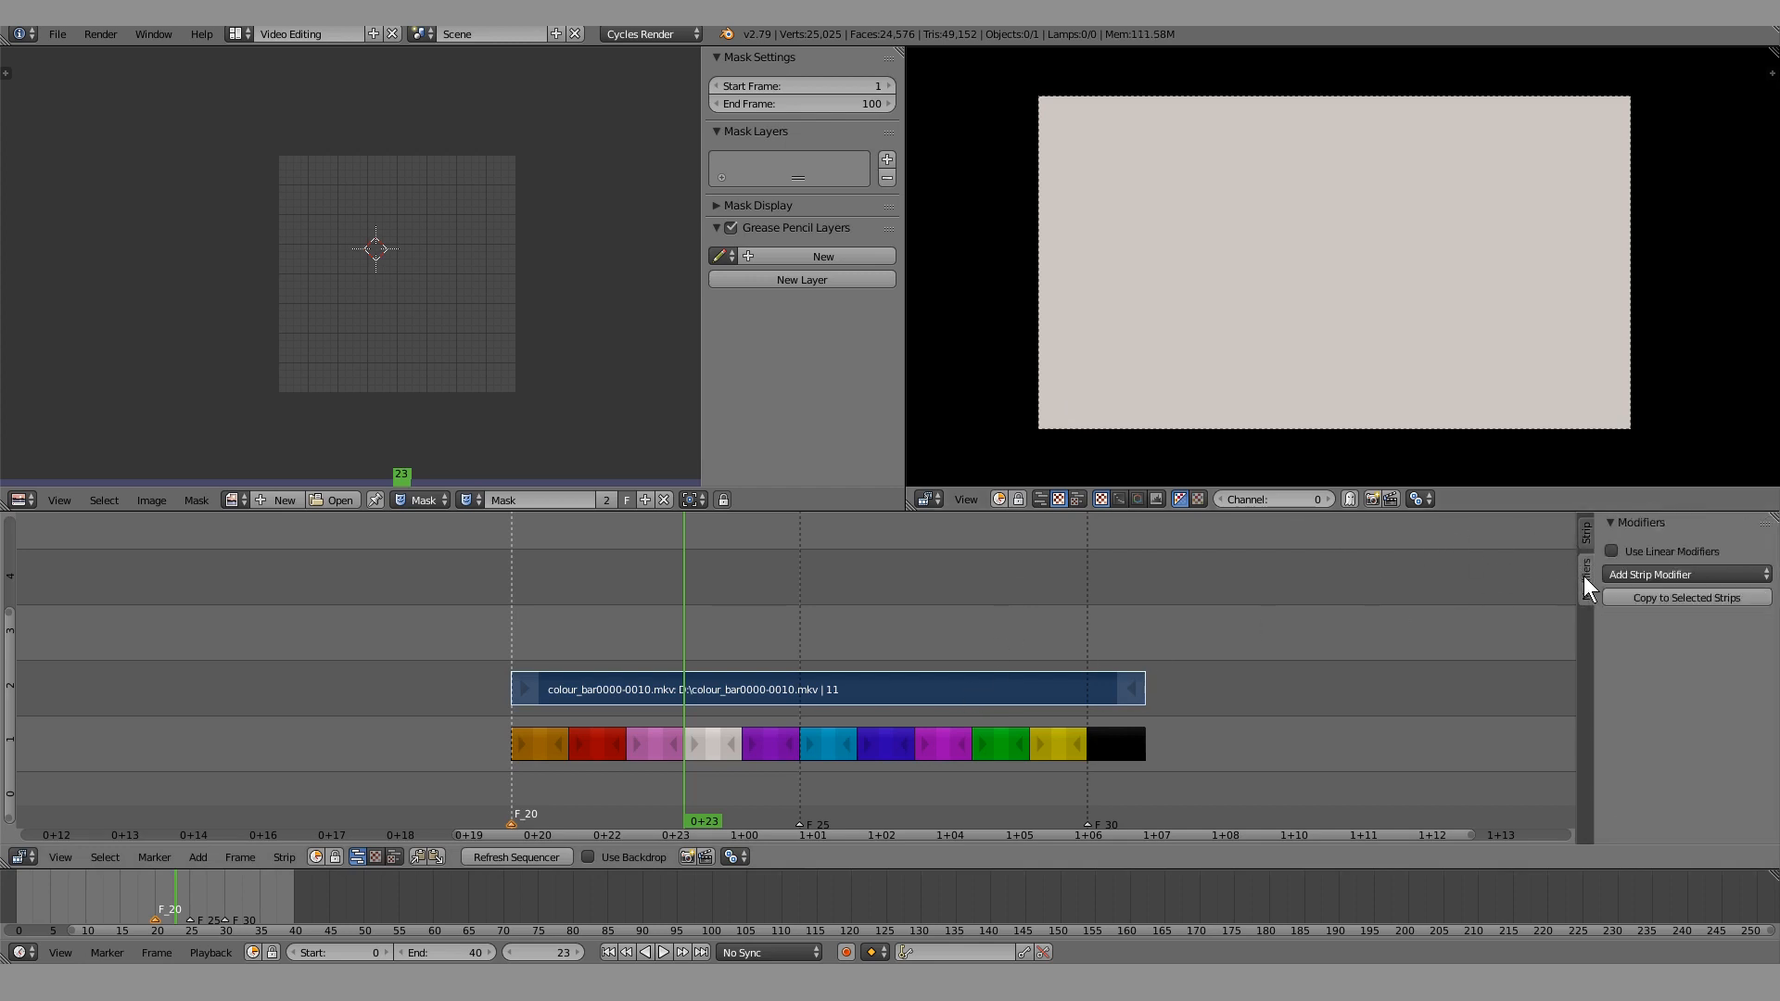
Add a Mask modifier to the movie strip using the mask data-block named Mask, with its timing set to Relative
{"action": "left_click", "coordinate": [1669, 572]}
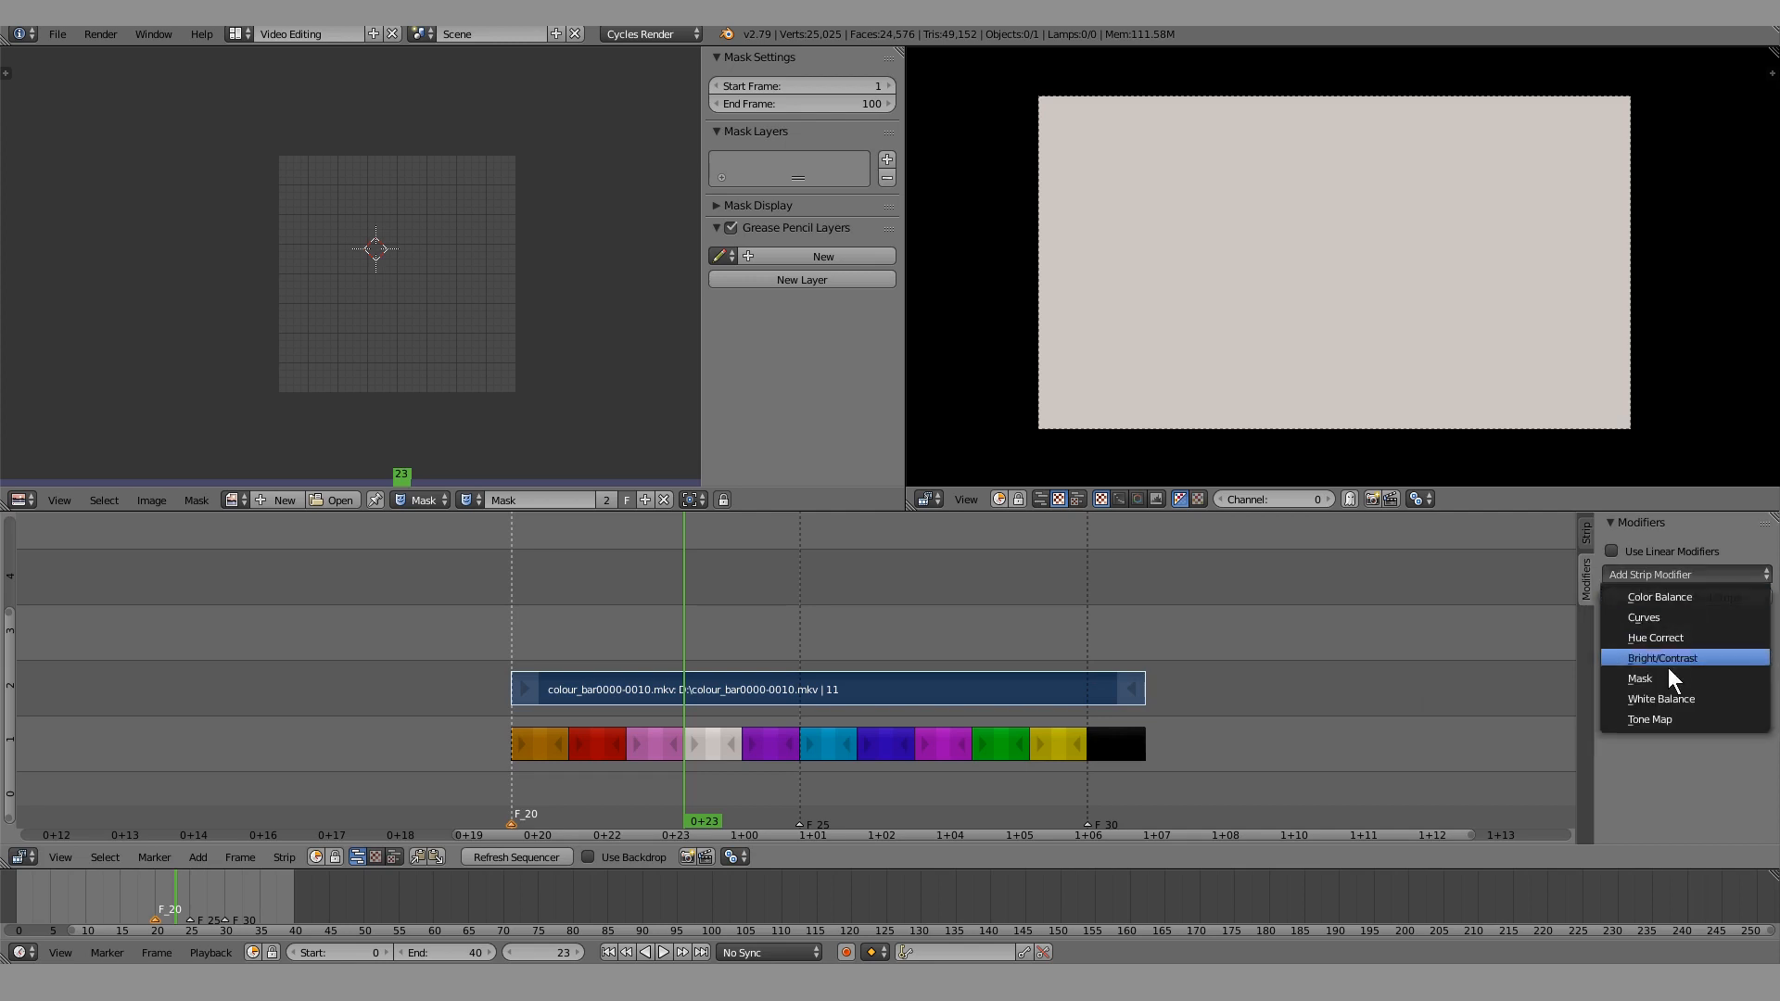
{"action": "left_click", "coordinate": [1666, 668]}
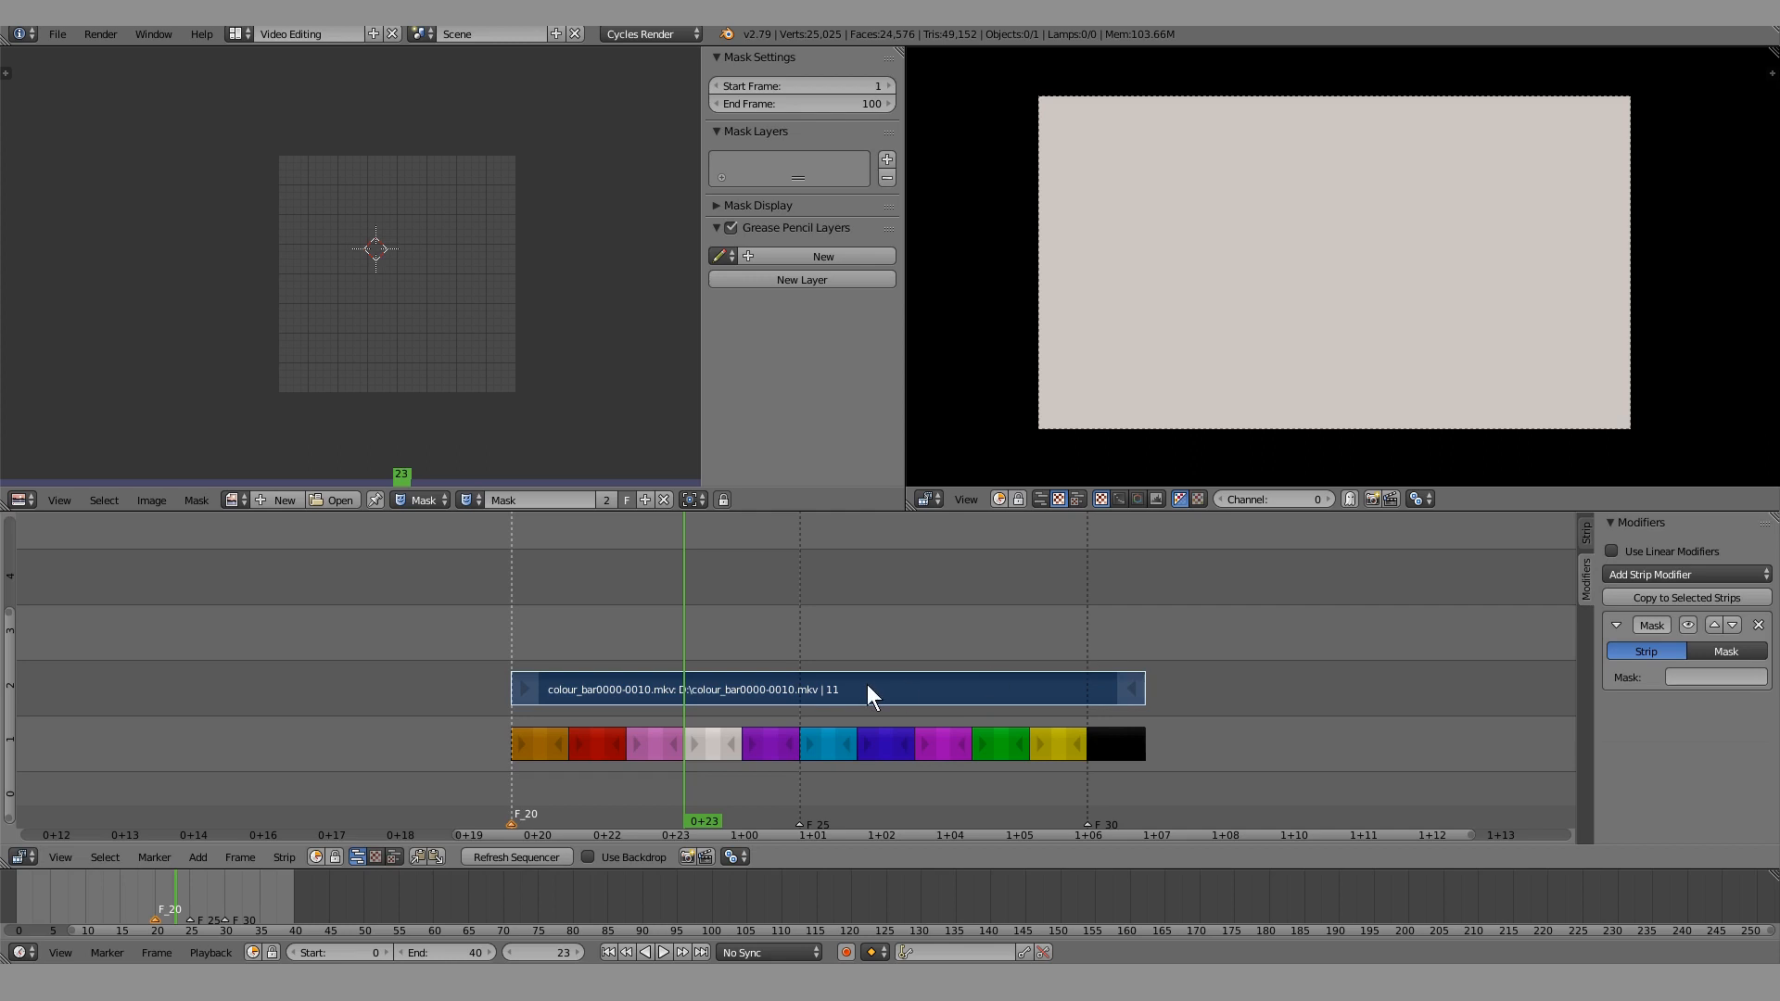
{"action": "left_click", "coordinate": [1733, 653]}
{"action": "left_click", "coordinate": [1715, 678]}
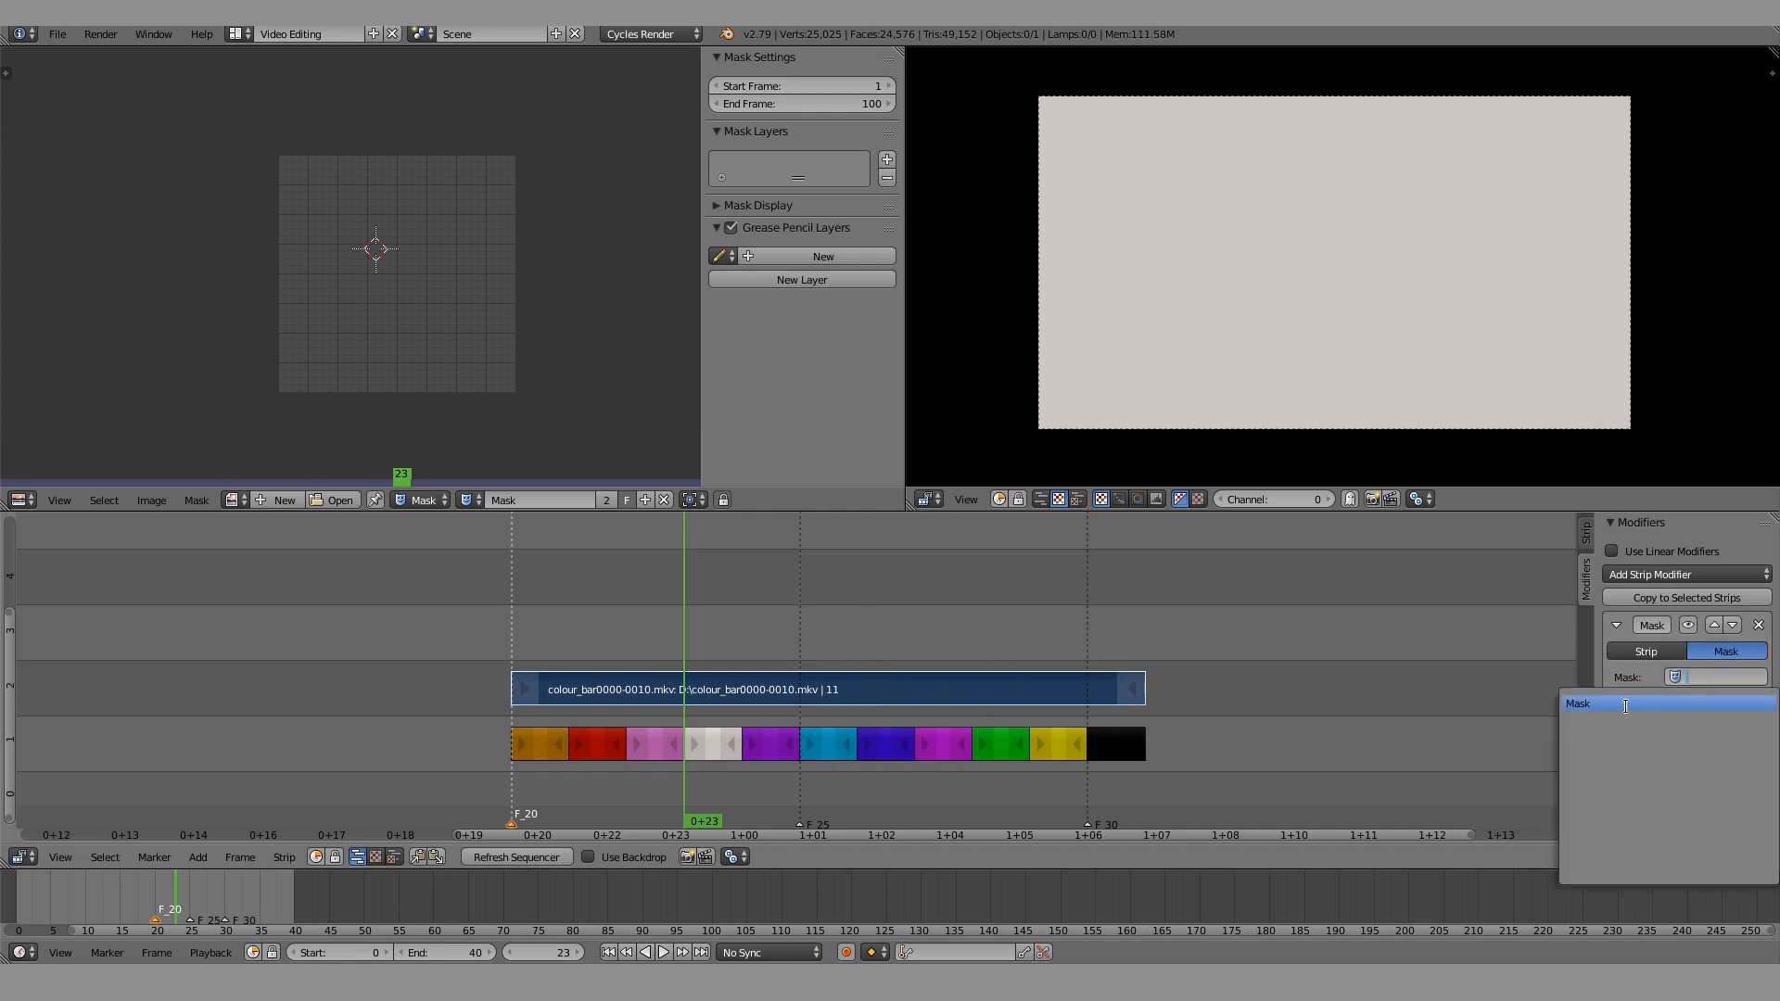
{"action": "left_click", "coordinate": [1666, 700]}
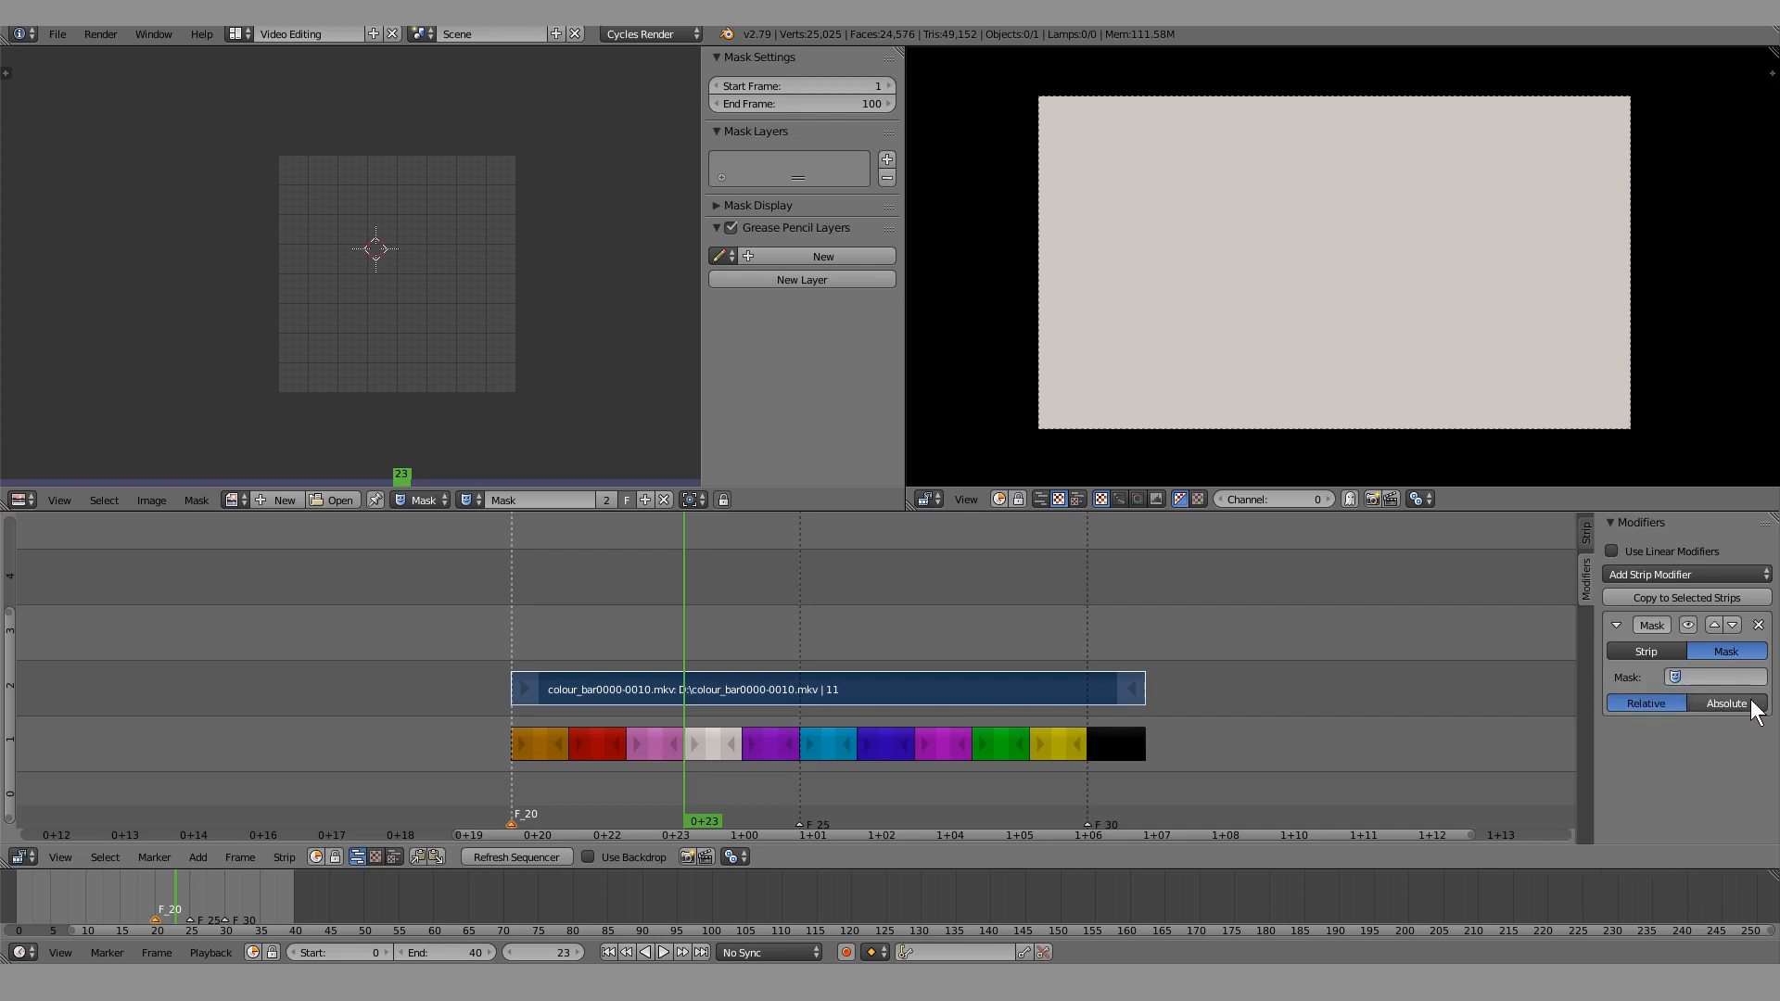
{"action": "left_click", "coordinate": [1706, 704]}
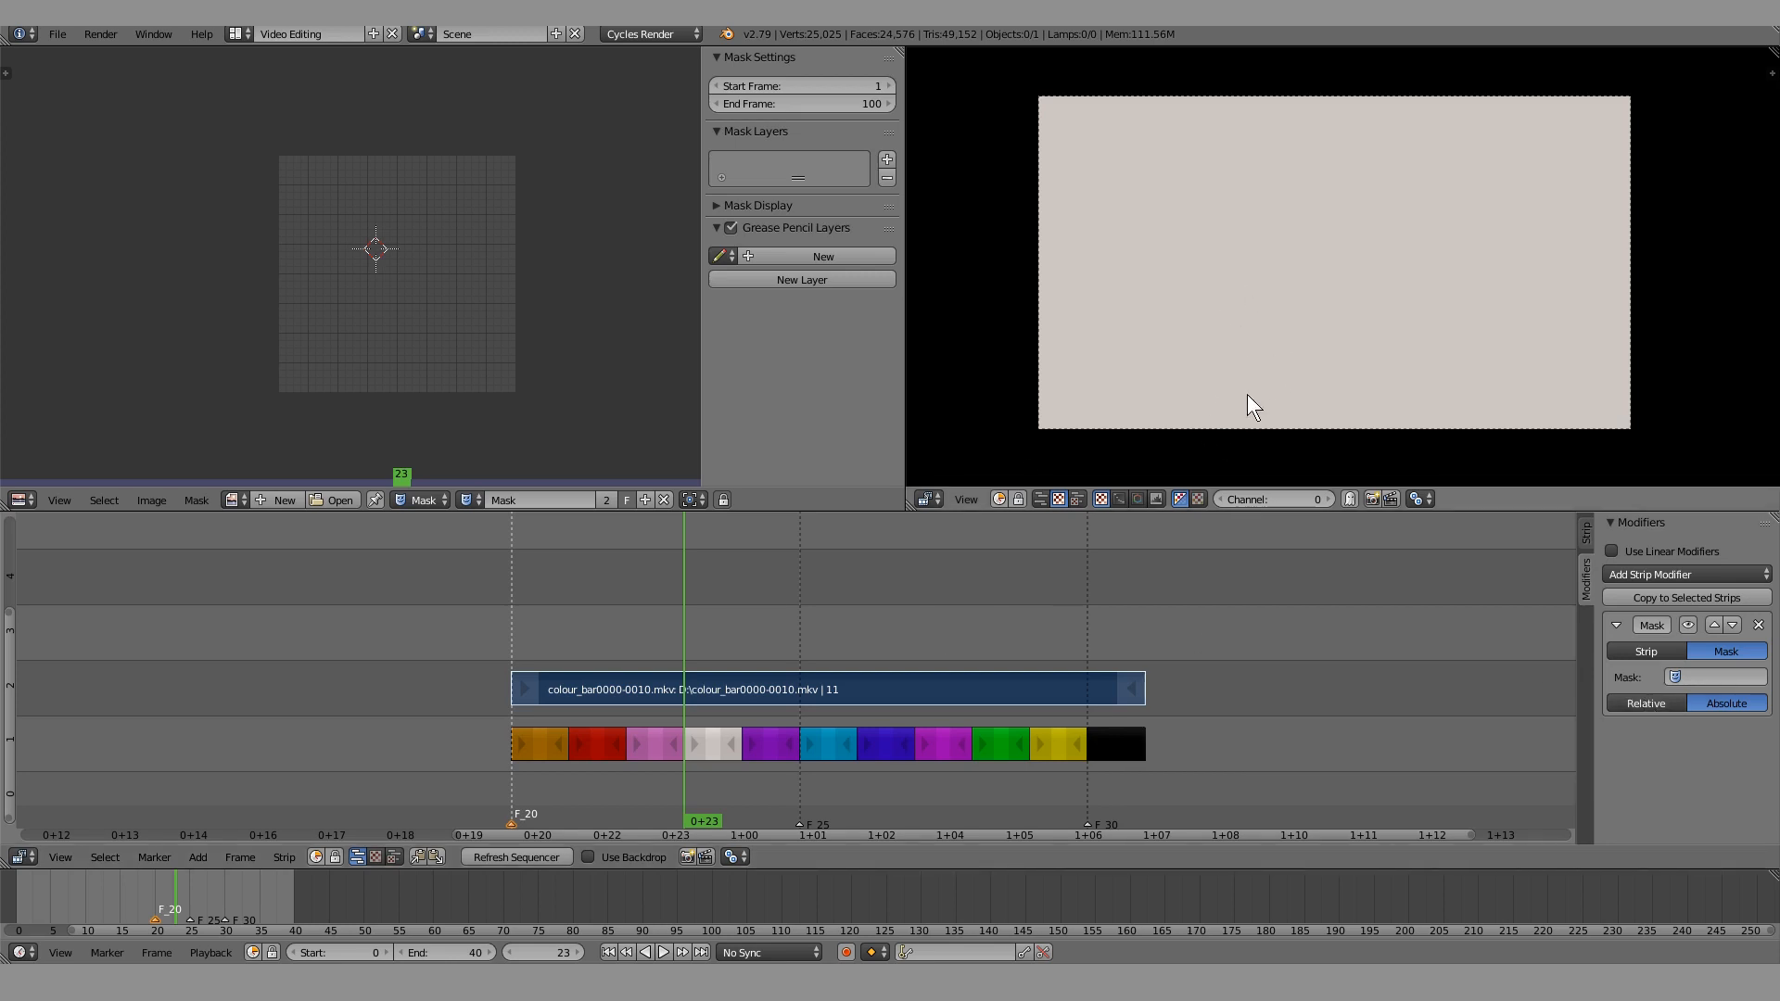
{"action": "left_click", "coordinate": [1655, 705]}
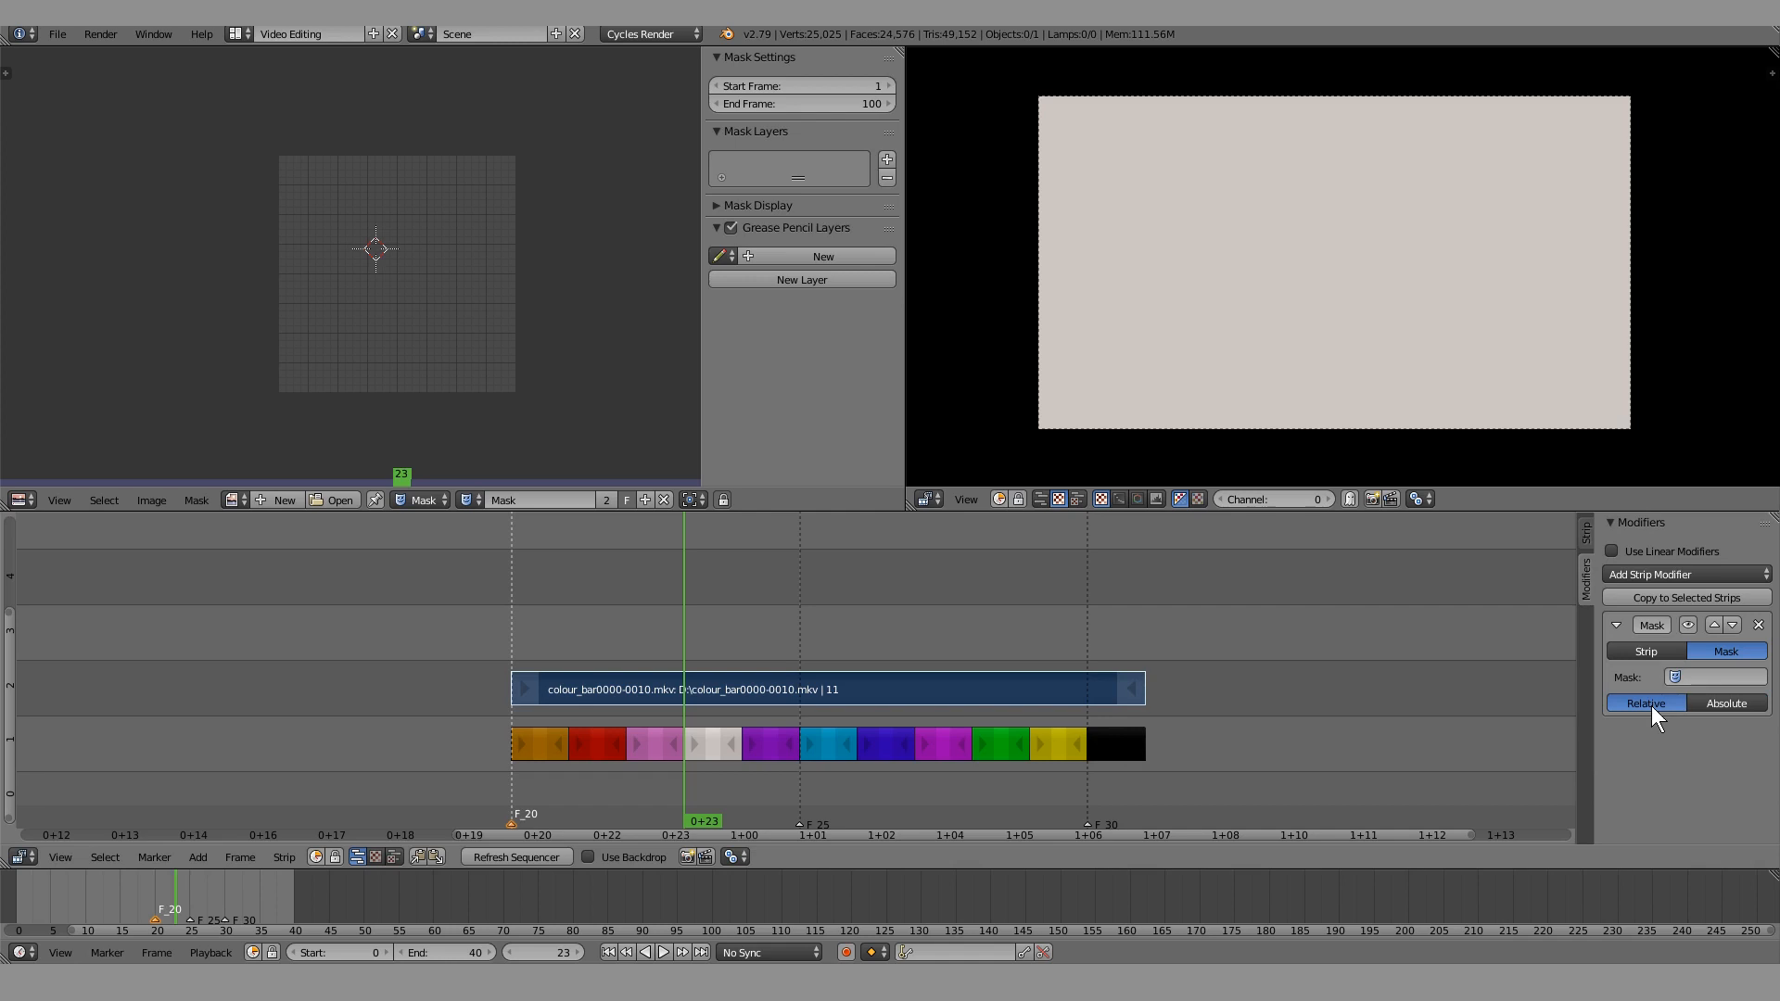
Duplicate the colour_bar0000-0010.mkv strip and place the copy directly above it on channel 3, aligned at frame 20
{"action": "middle_click_drag", "start_coordinate": [1146, 642], "coordinate": [970, 621]}
{"action": "scroll", "coordinate": [961, 620], "scroll_direction": "down", "scroll_amount": 2}
{"action": "scroll", "coordinate": [961, 621], "scroll_direction": "down", "scroll_amount": 1}
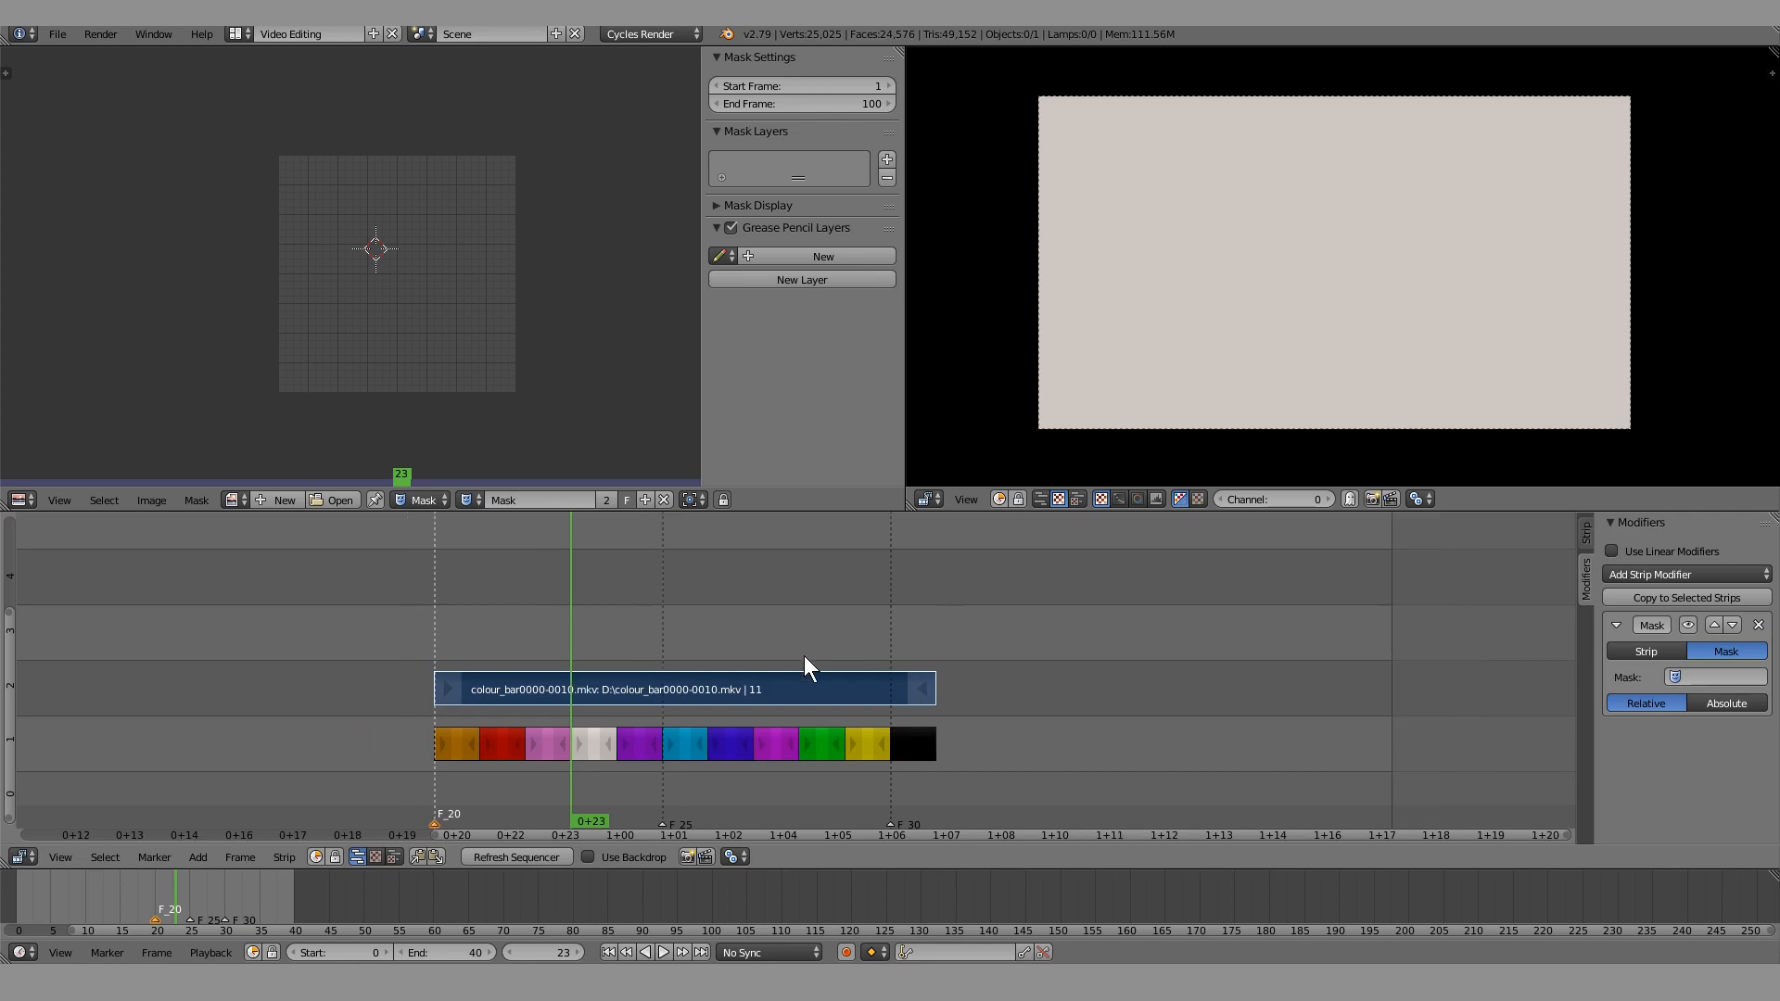
{"action": "scroll", "coordinate": [770, 683], "scroll_direction": "down", "scroll_amount": 1}
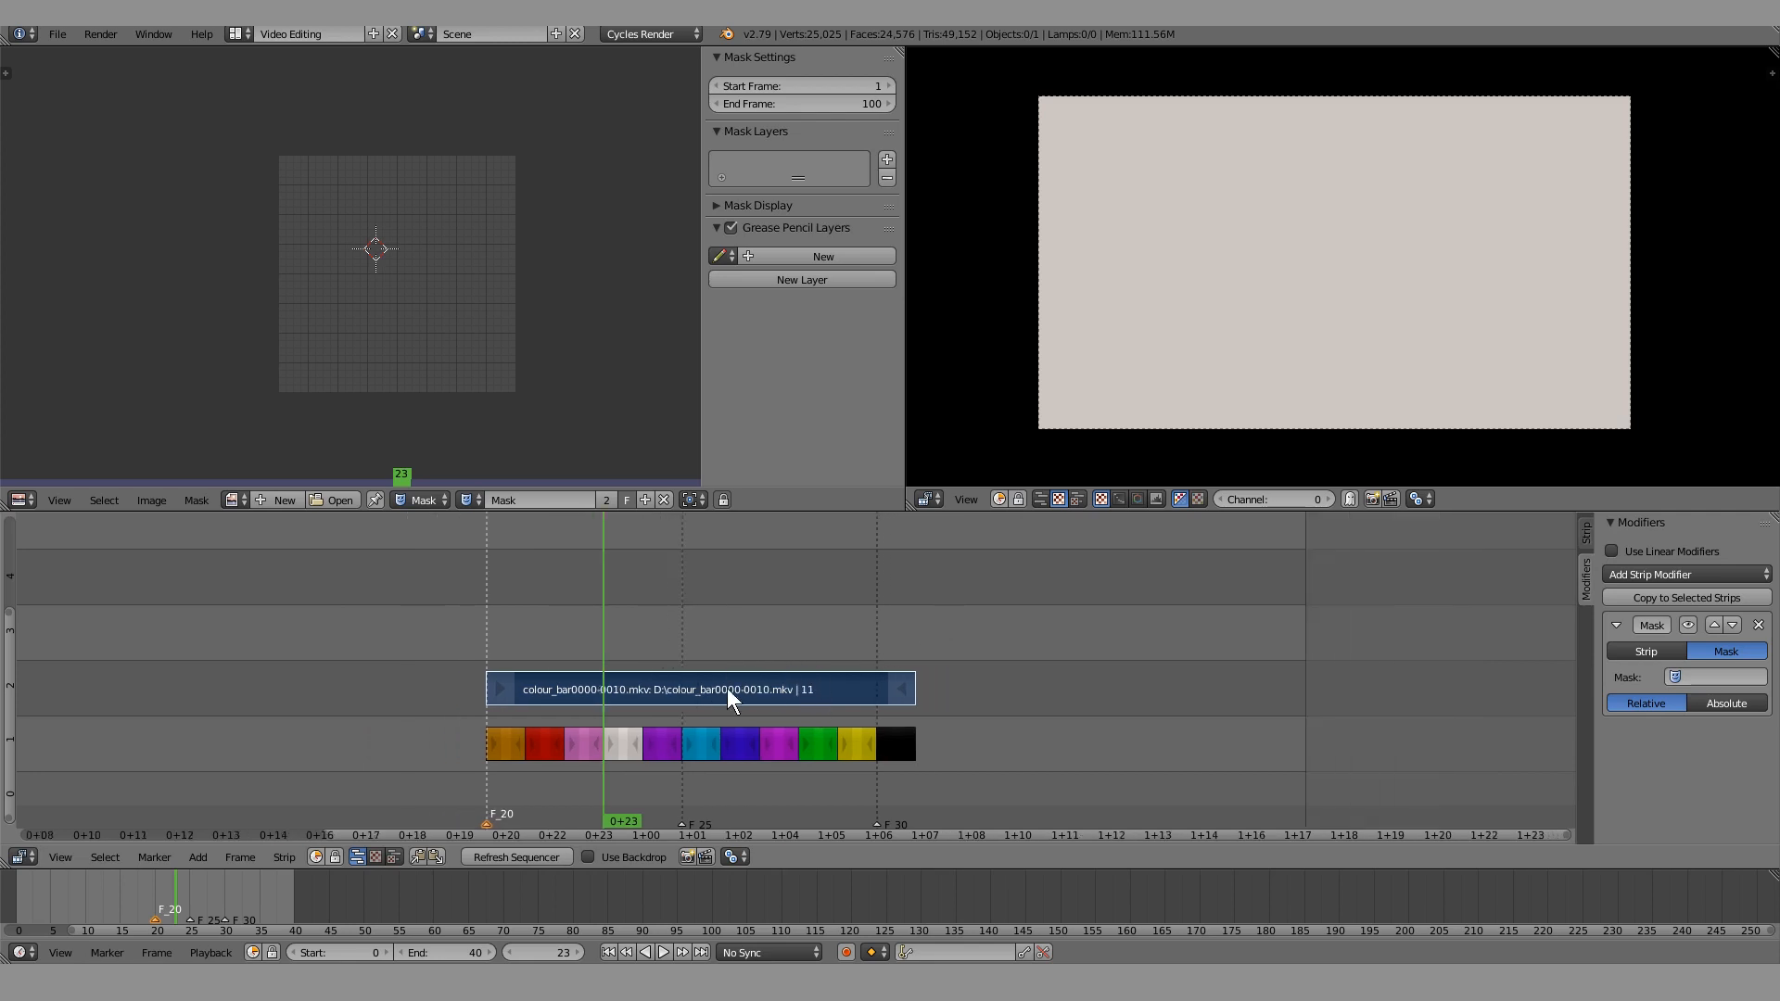
{"action": "key", "text": "g"}
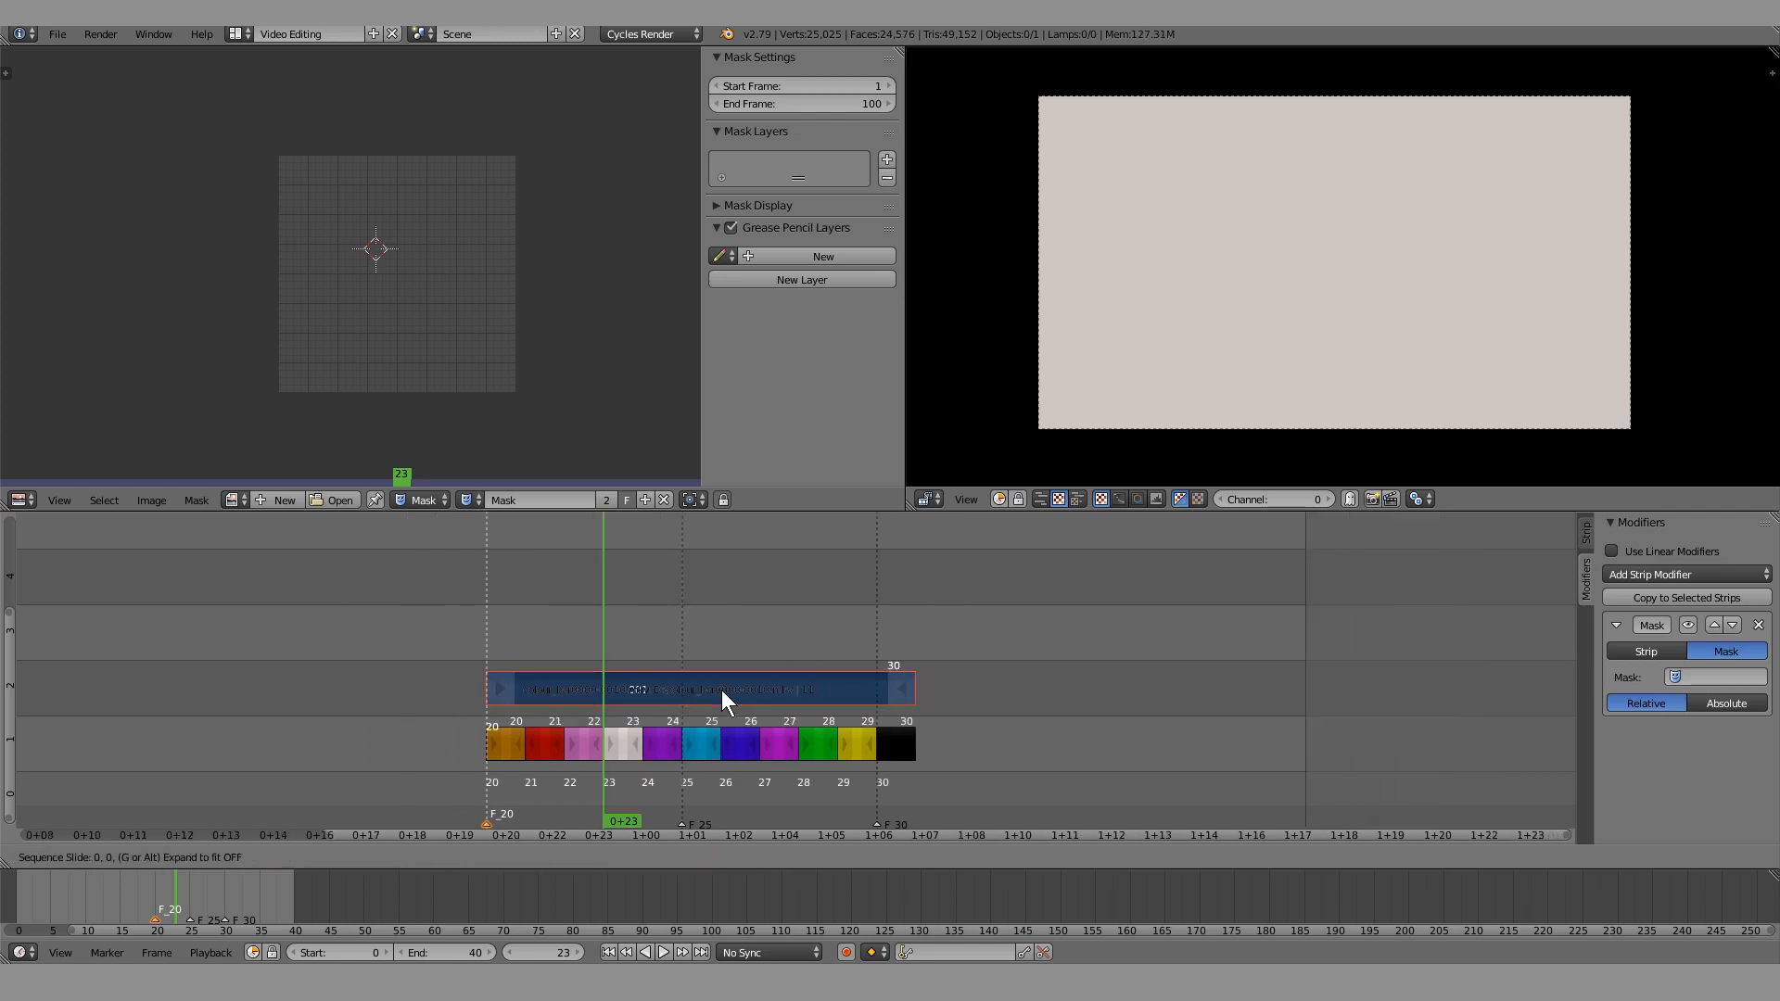
{"action": "left_click", "coordinate": [696, 610]}
{"action": "middle_click_drag", "start_coordinate": [696, 610], "coordinate": [787, 665]}
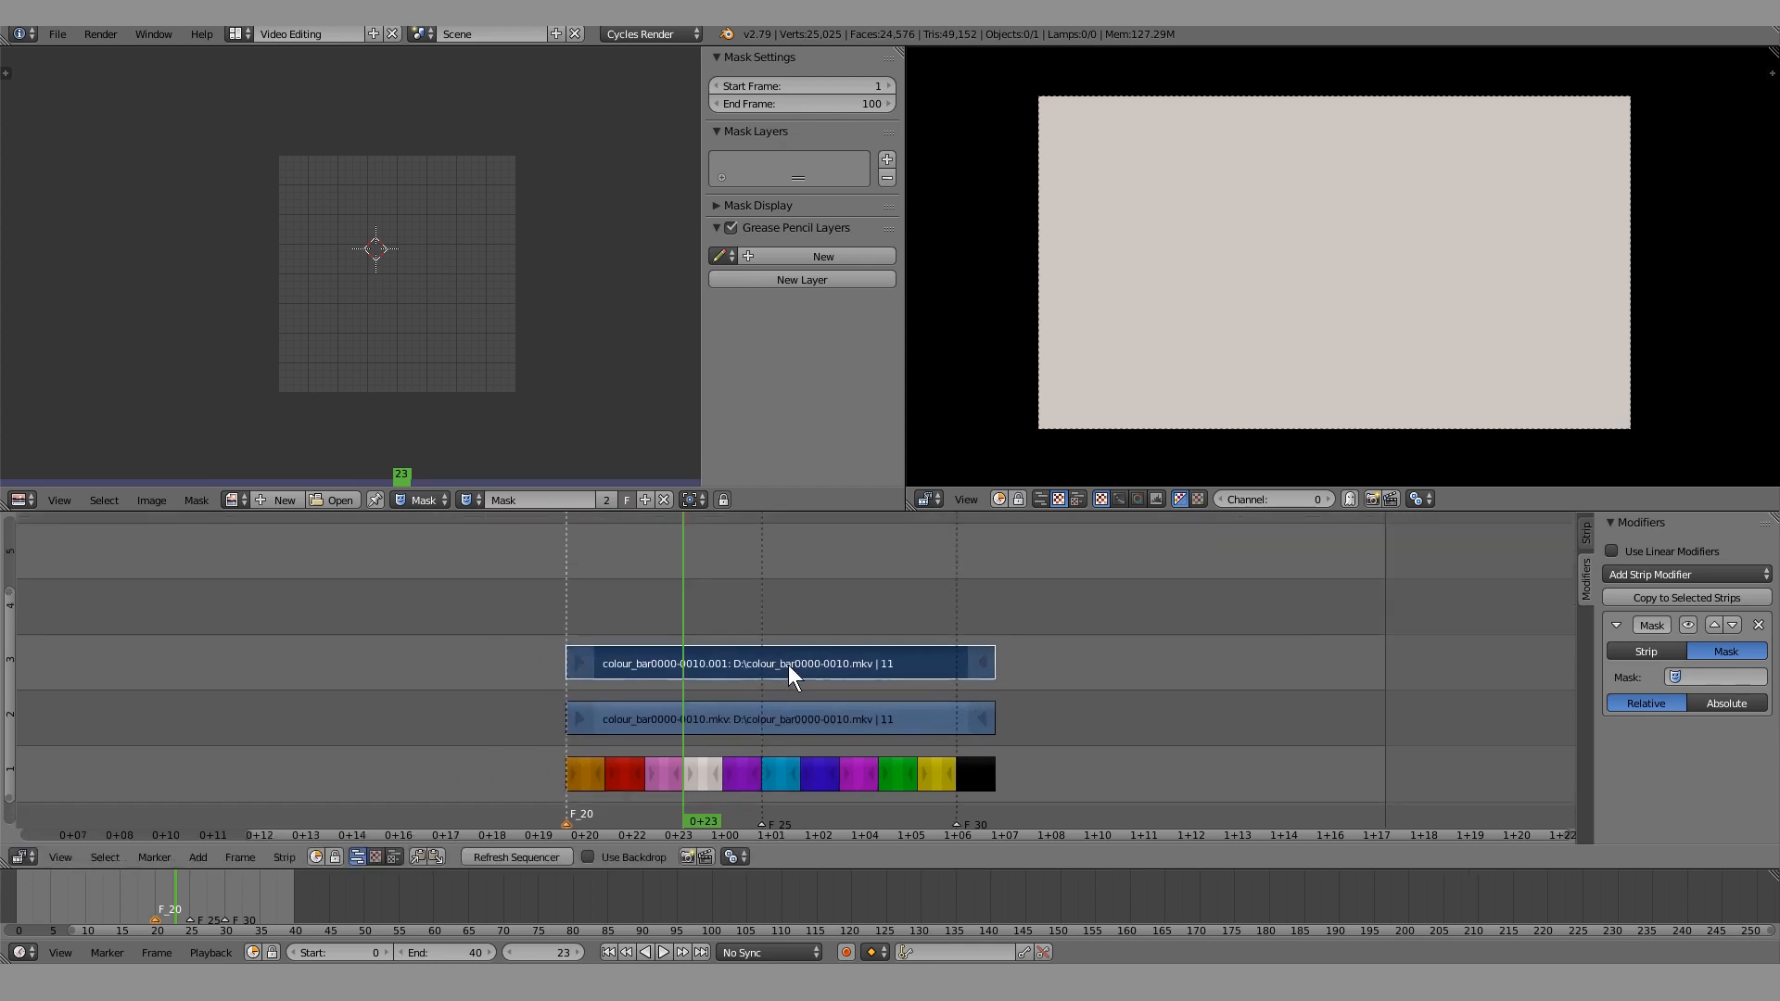
Add a Transform effect strip to the duplicated movie strip, go to frame 20, and set the effect's blend mode to Replace
{"action": "key", "text": "t"}
{"action": "left_click_drag", "start_coordinate": [542, 576], "coordinate": [569, 593]}
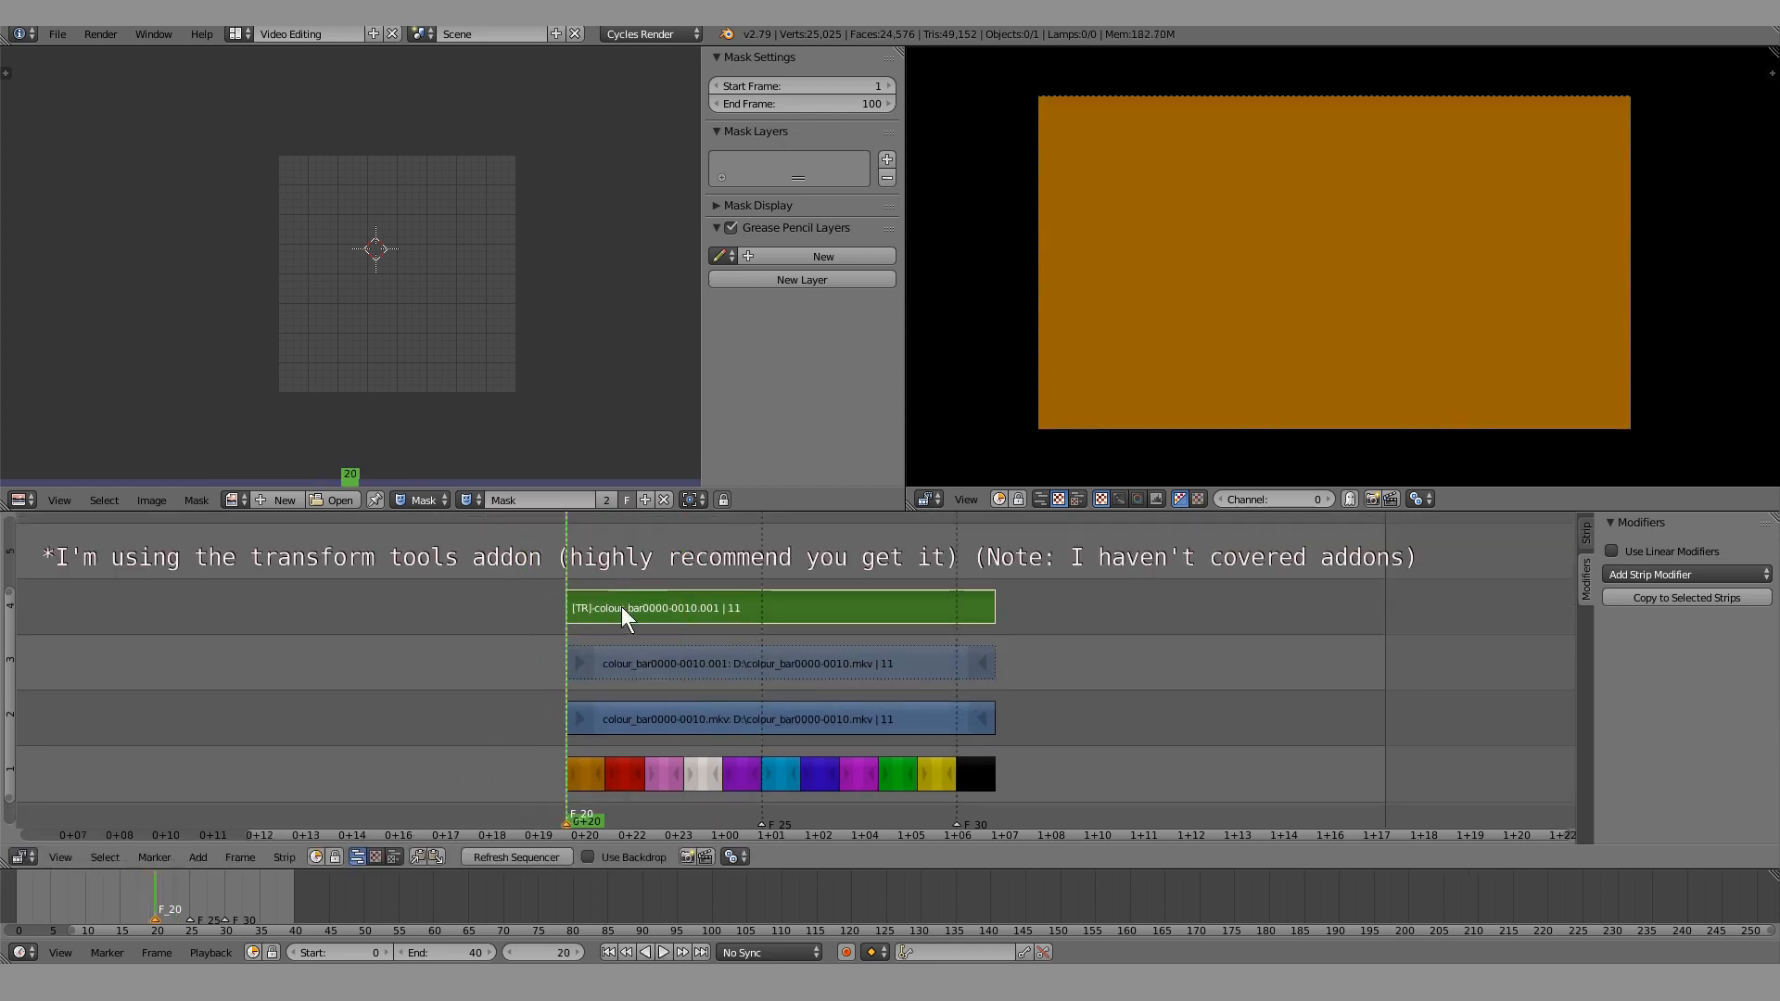
{"action": "left_click", "coordinate": [1583, 541]}
{"action": "left_click", "coordinate": [1692, 598]}
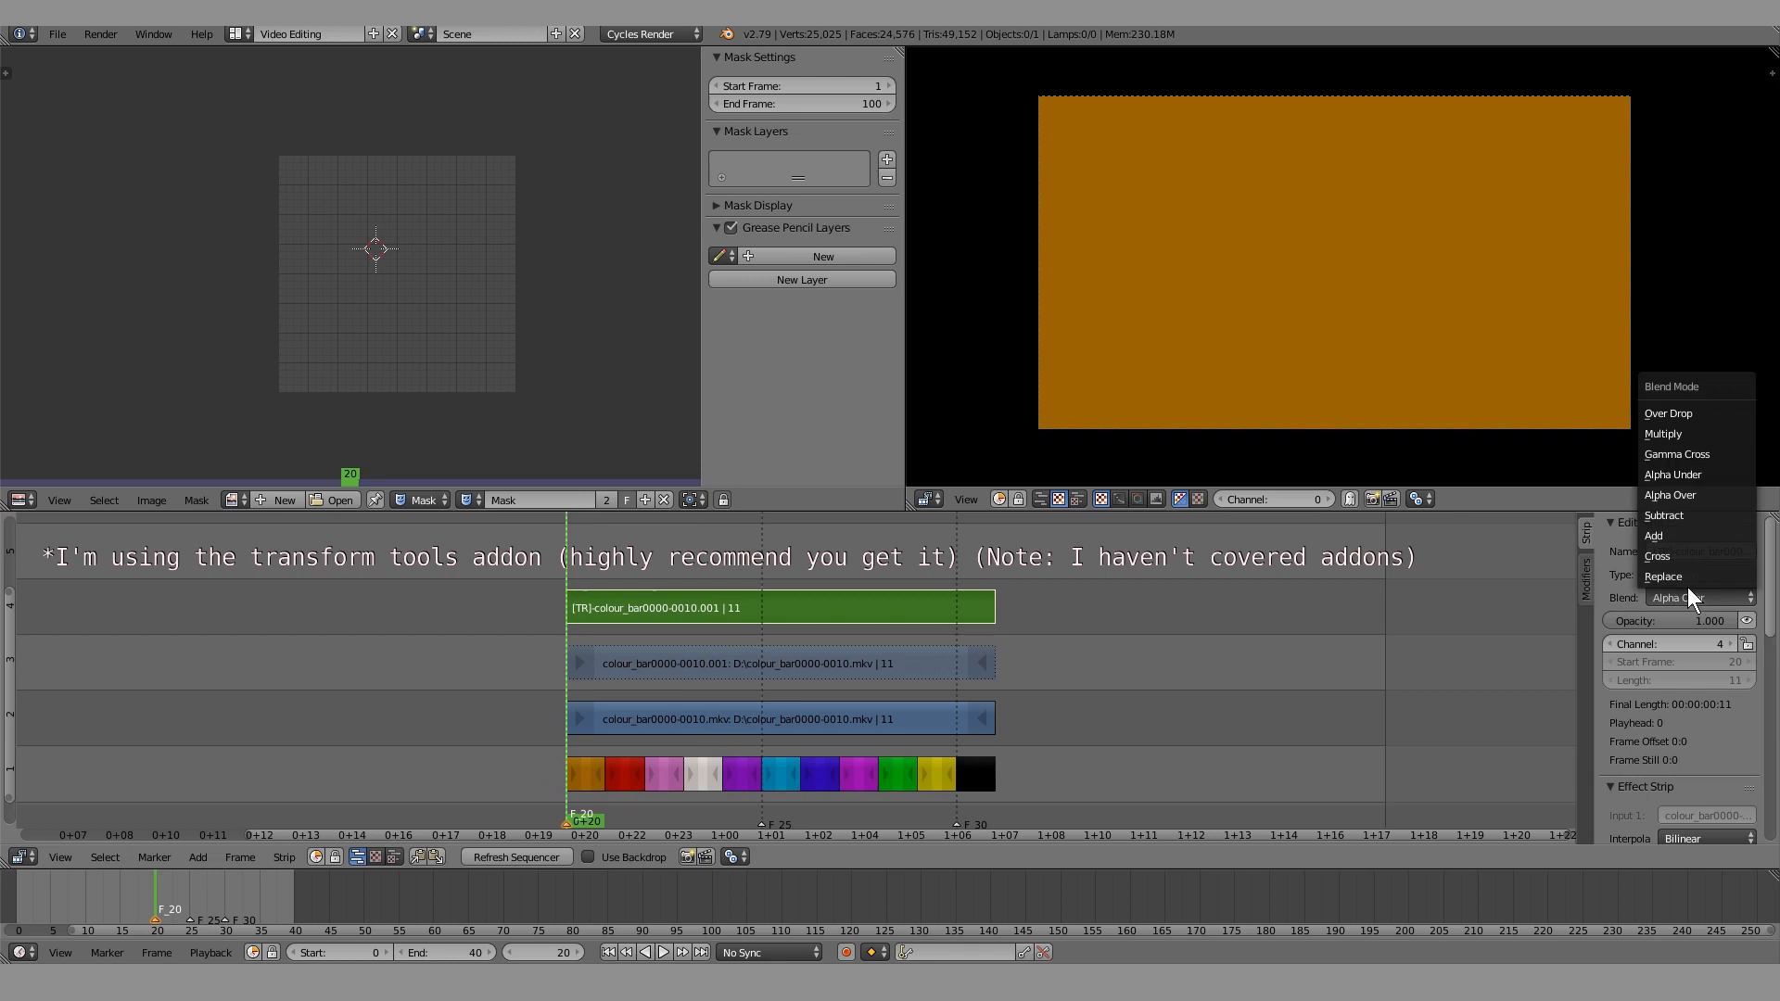
{"action": "left_click", "coordinate": [1675, 575]}
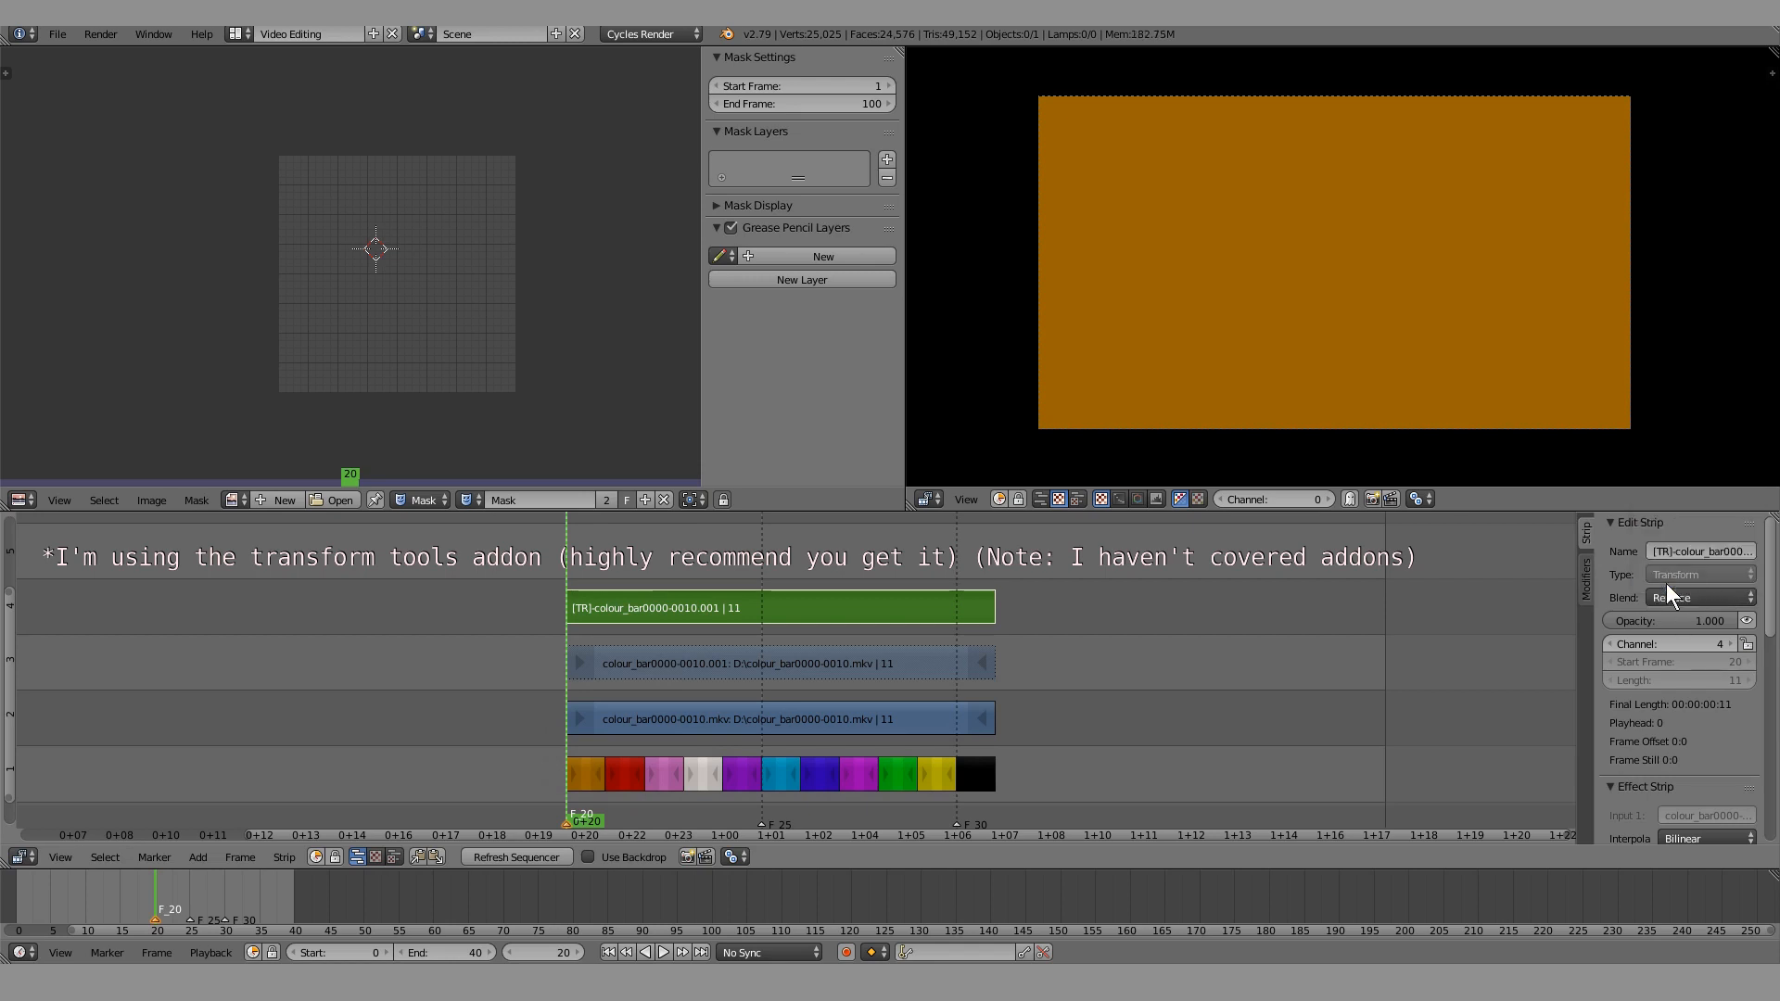
Keyframe the Transform strip's X position at 0 on frame 20
{"action": "scroll", "coordinate": [1694, 720], "scroll_direction": "down", "scroll_amount": 3}
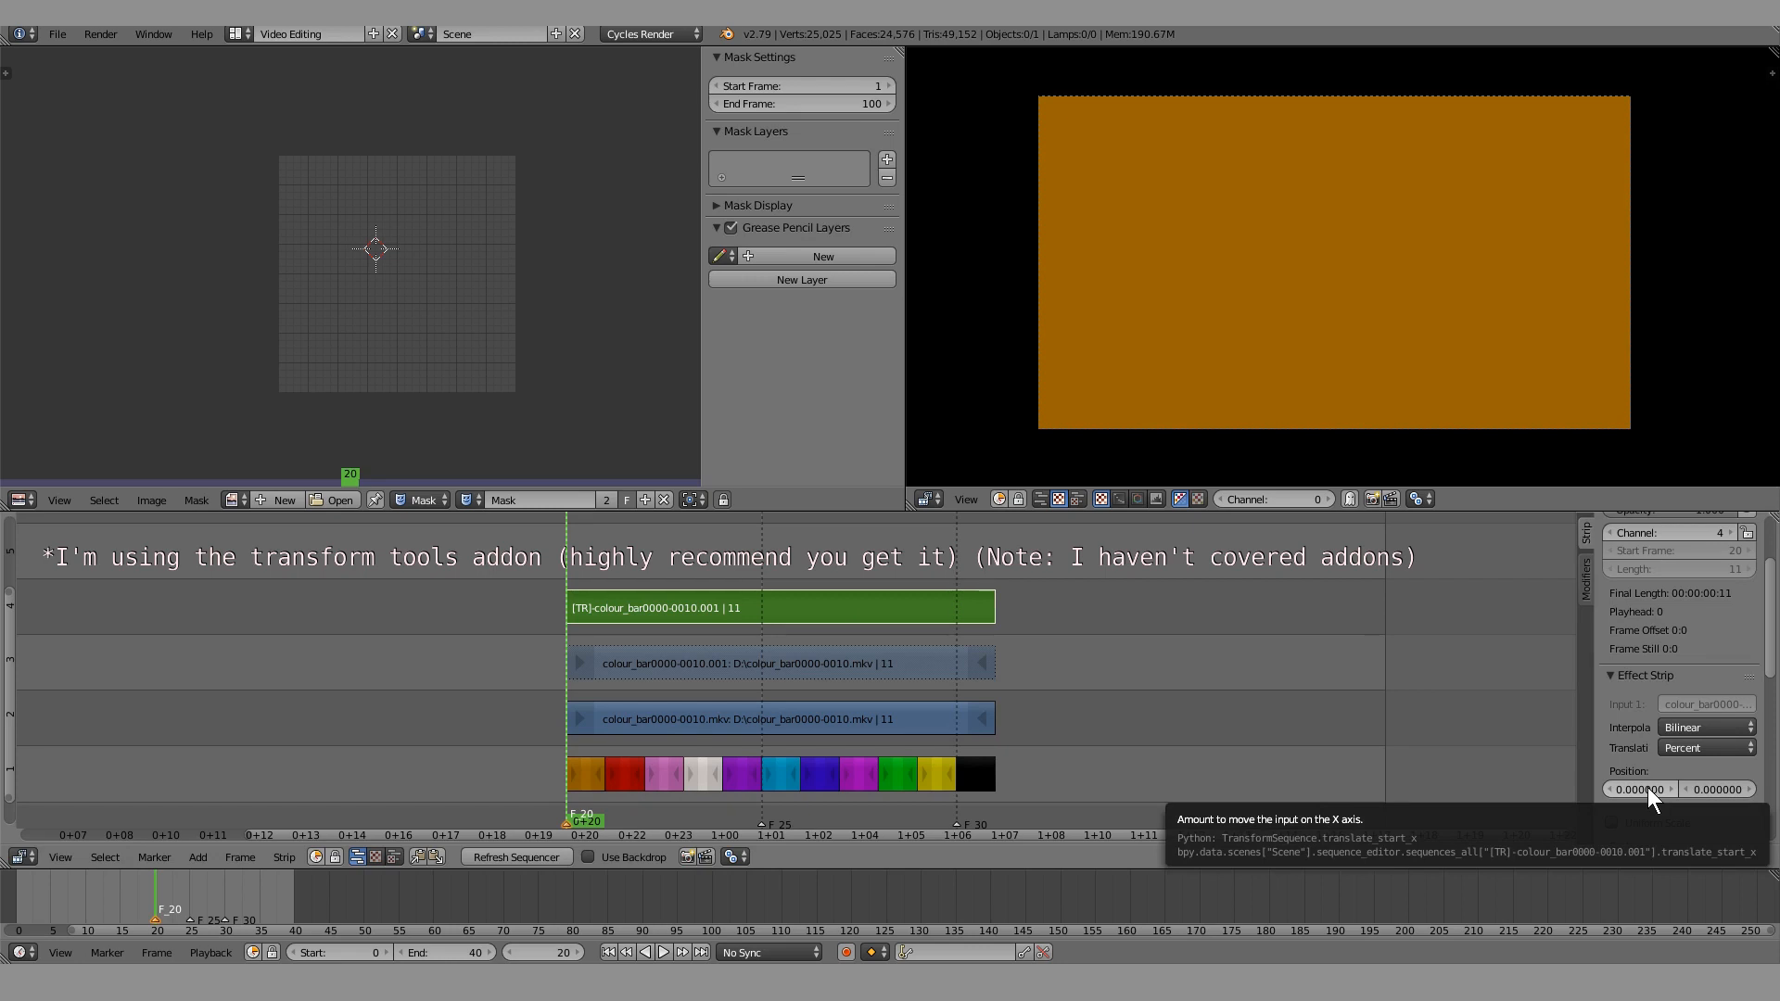
{"action": "key", "text": "i"}
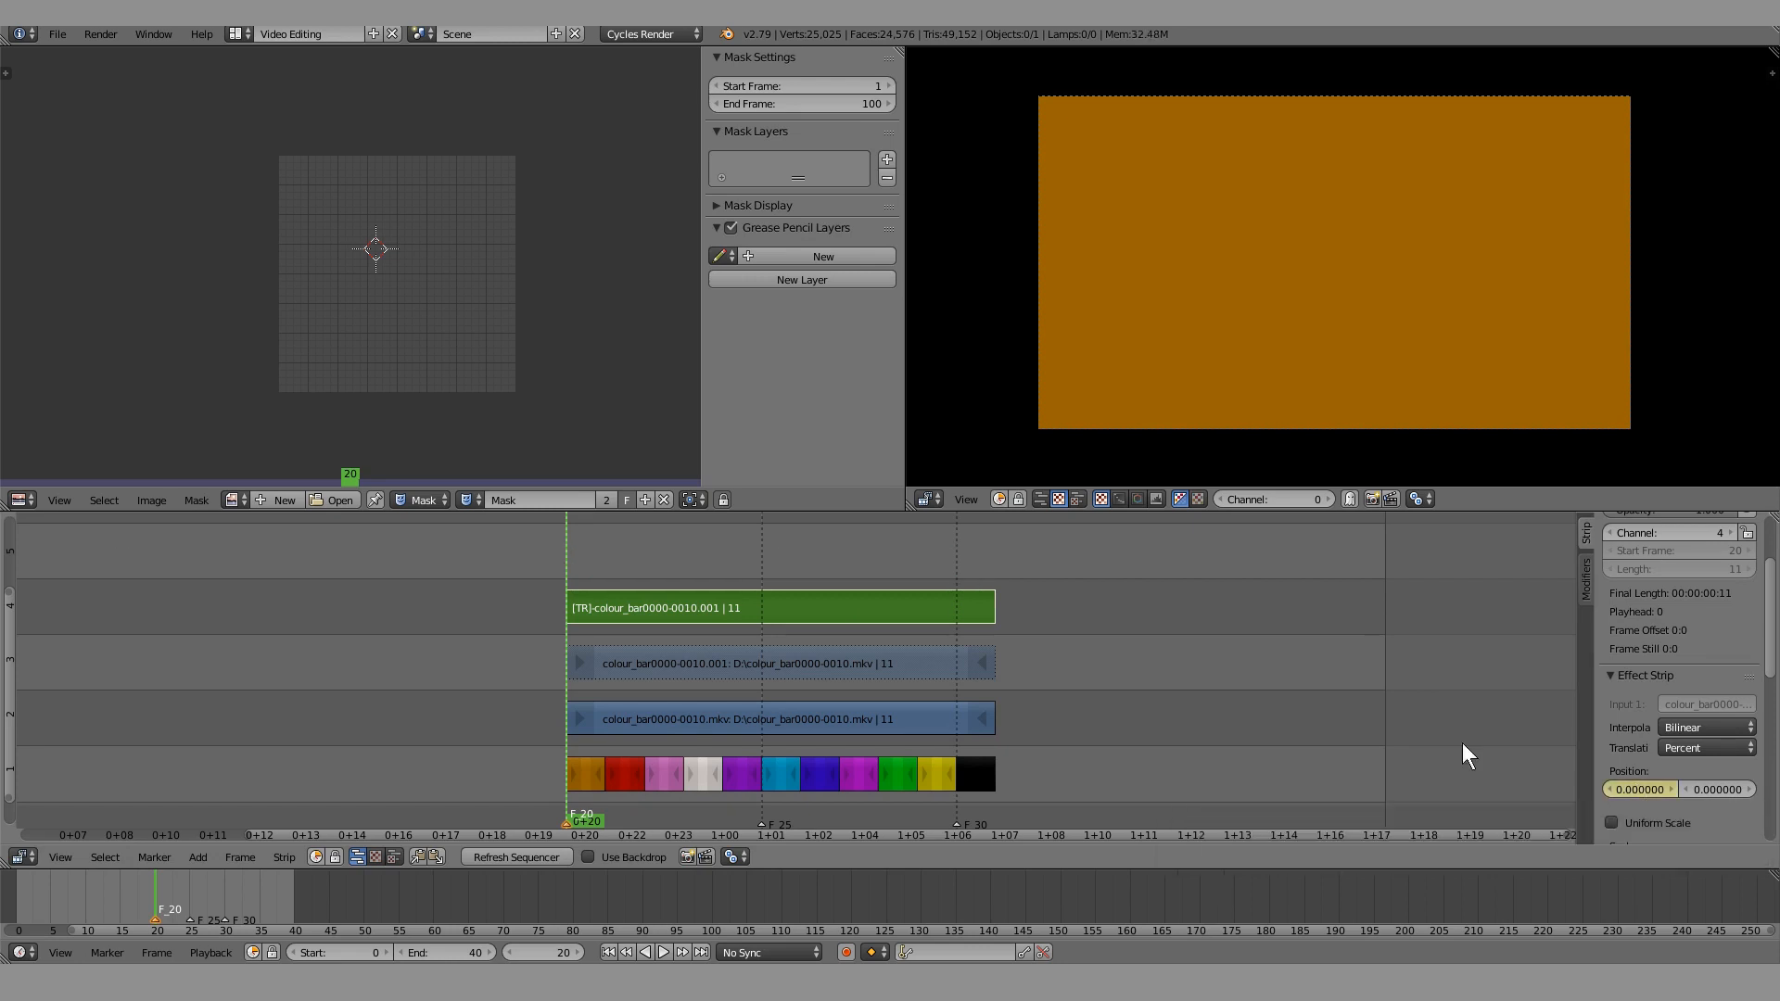
Keyframe the Transform strip's X position at about 23 on frame 25 and 65.97 on frame 30, and preview the motion
{"action": "left_click", "coordinate": [759, 571]}
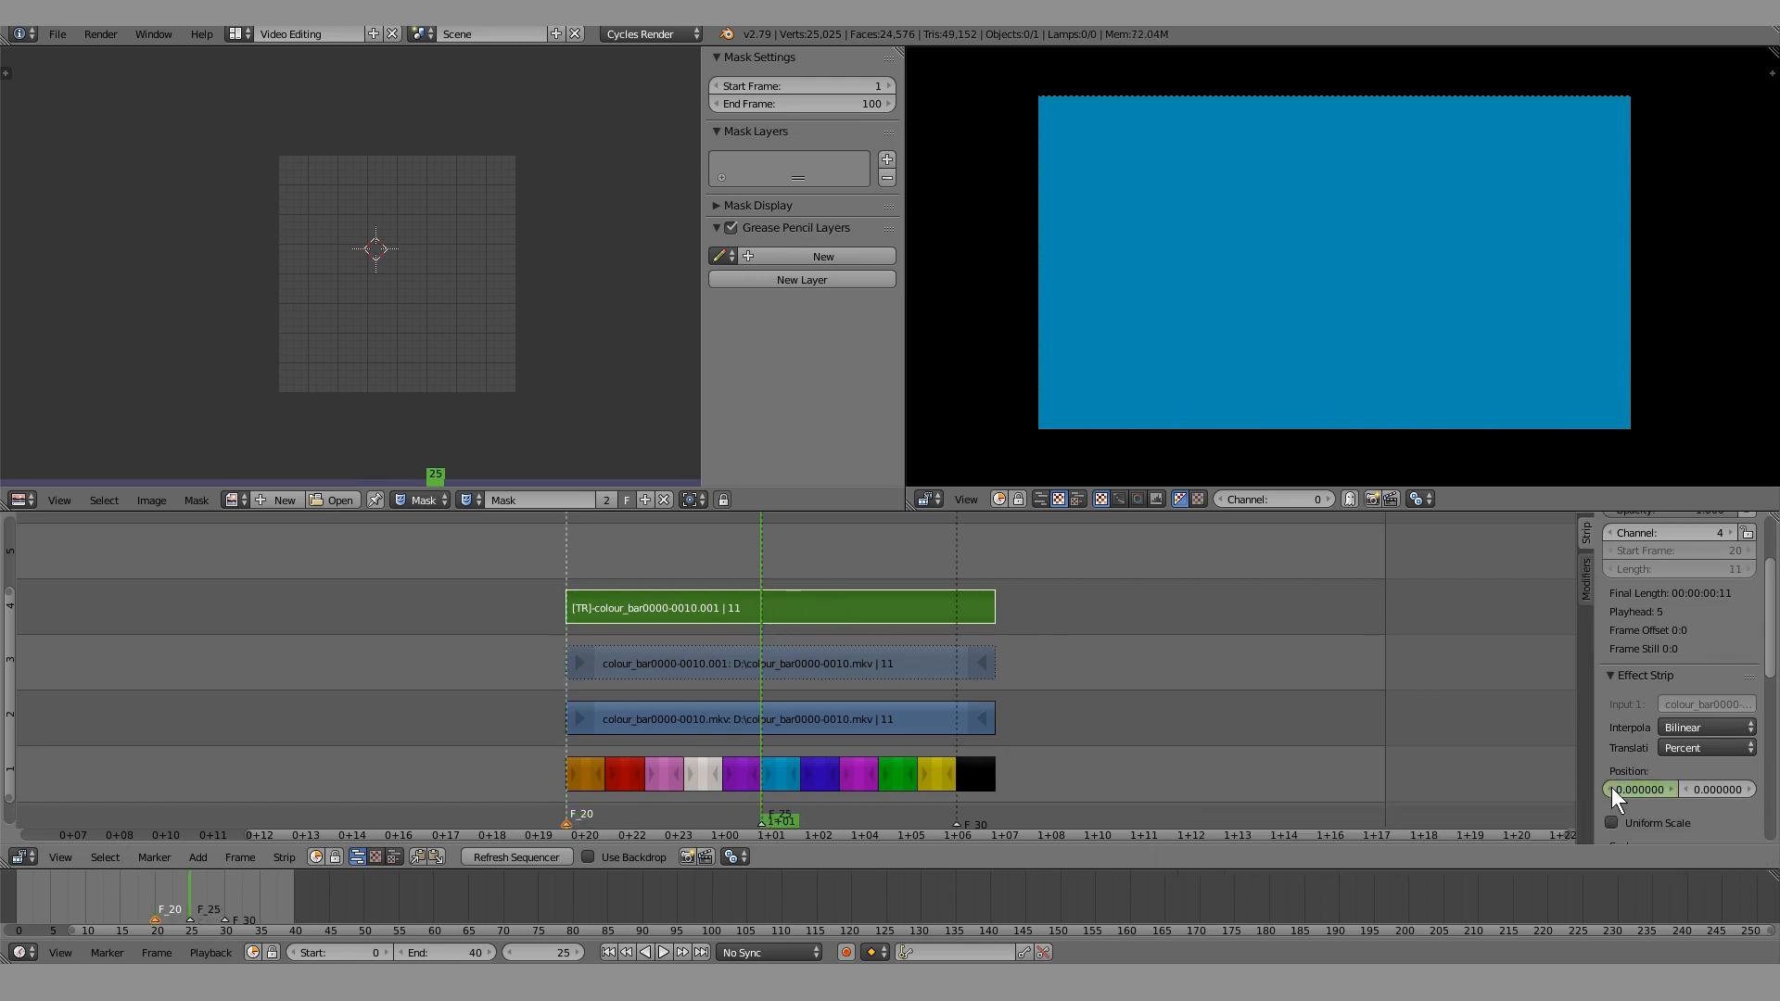
{"action": "left_click_drag", "start_coordinate": [1639, 789], "coordinate": [1724, 789]}
{"action": "left_click_drag", "start_coordinate": [933, 572], "coordinate": [953, 571]}
{"action": "left_click_drag", "start_coordinate": [1601, 789], "coordinate": [1741, 788]}
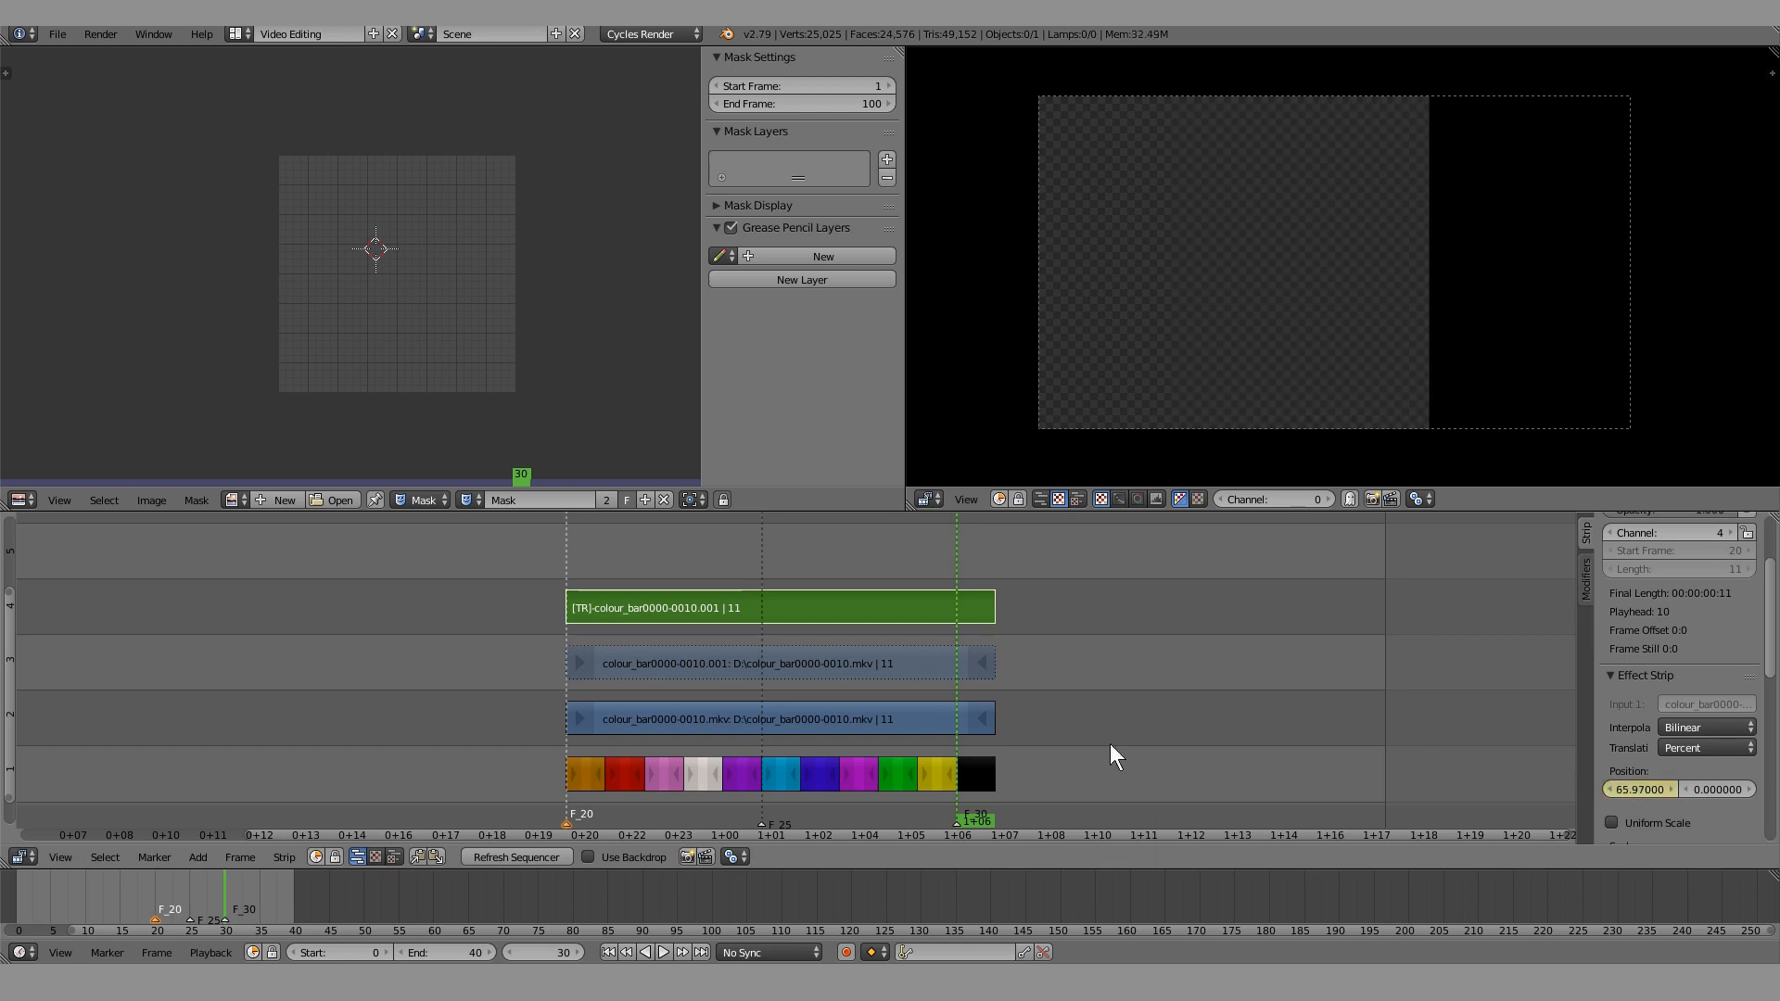
{"action": "left_click", "coordinate": [531, 854]}
{"action": "left_click_drag", "start_coordinate": [573, 560], "coordinate": [654, 558]}
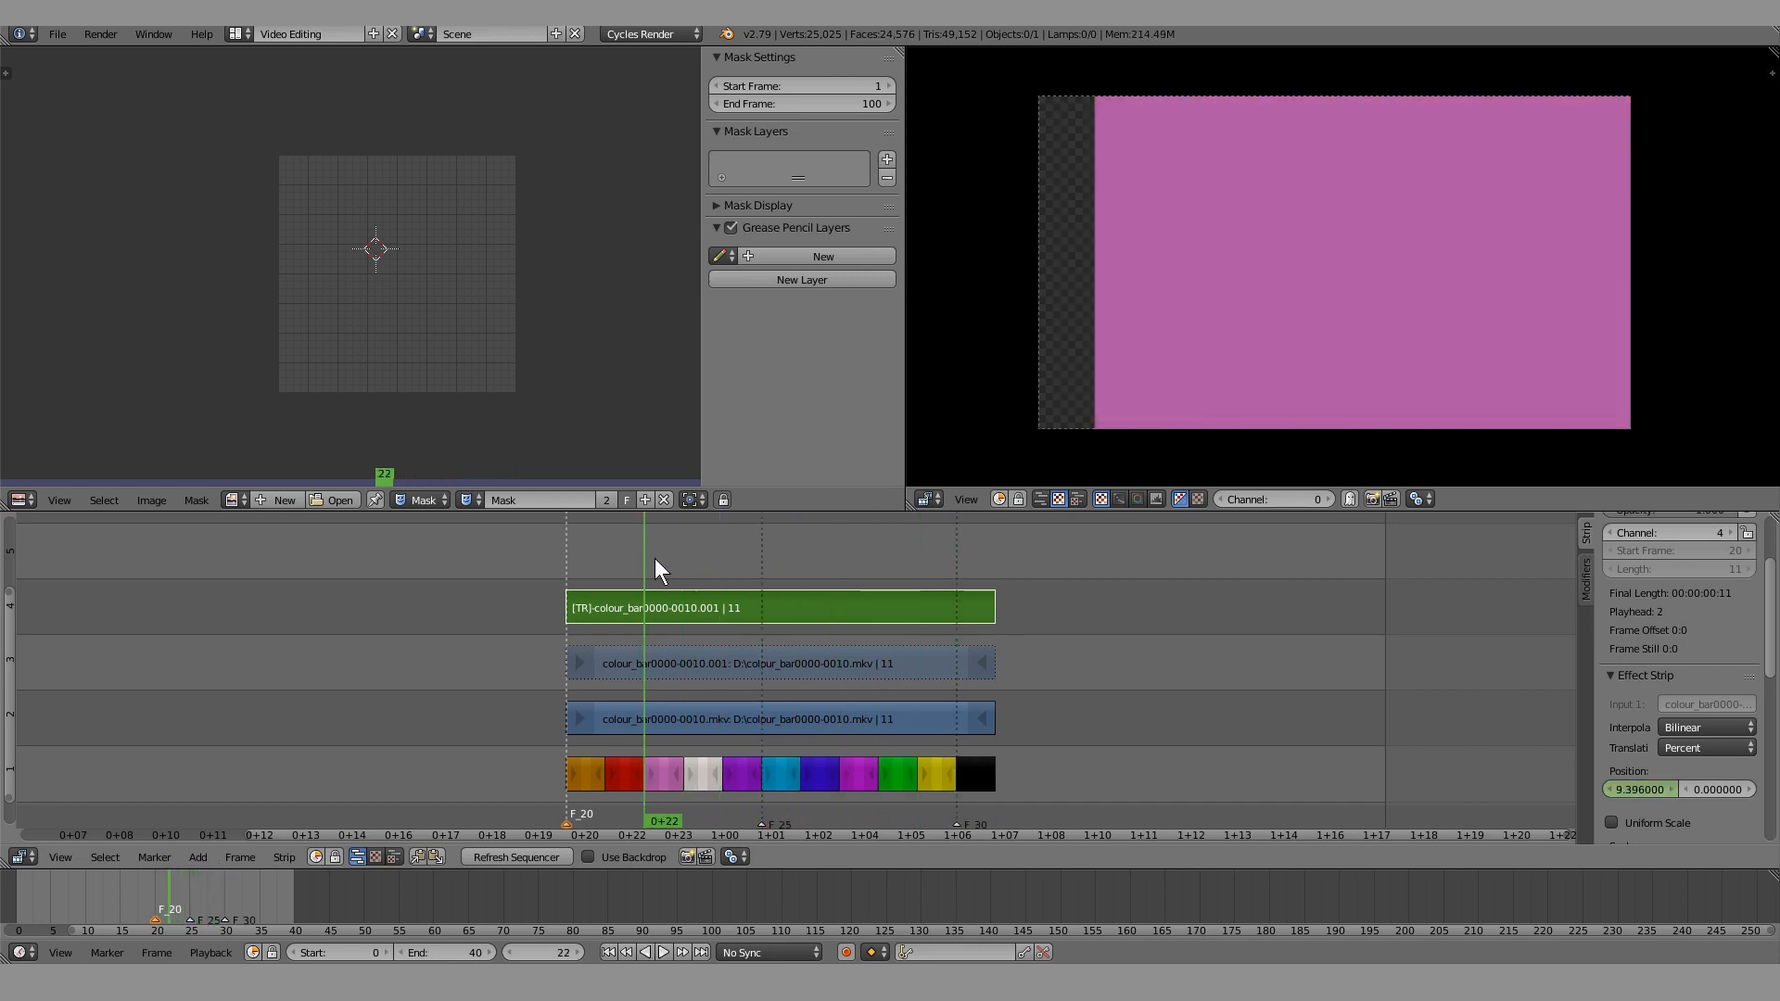
Move the duplicated movie strip on channel 3 with its Transform strip to start at frame 31, and preview it there
{"action": "right_click_drag", "start_coordinate": [716, 674], "coordinate": [1122, 654]}
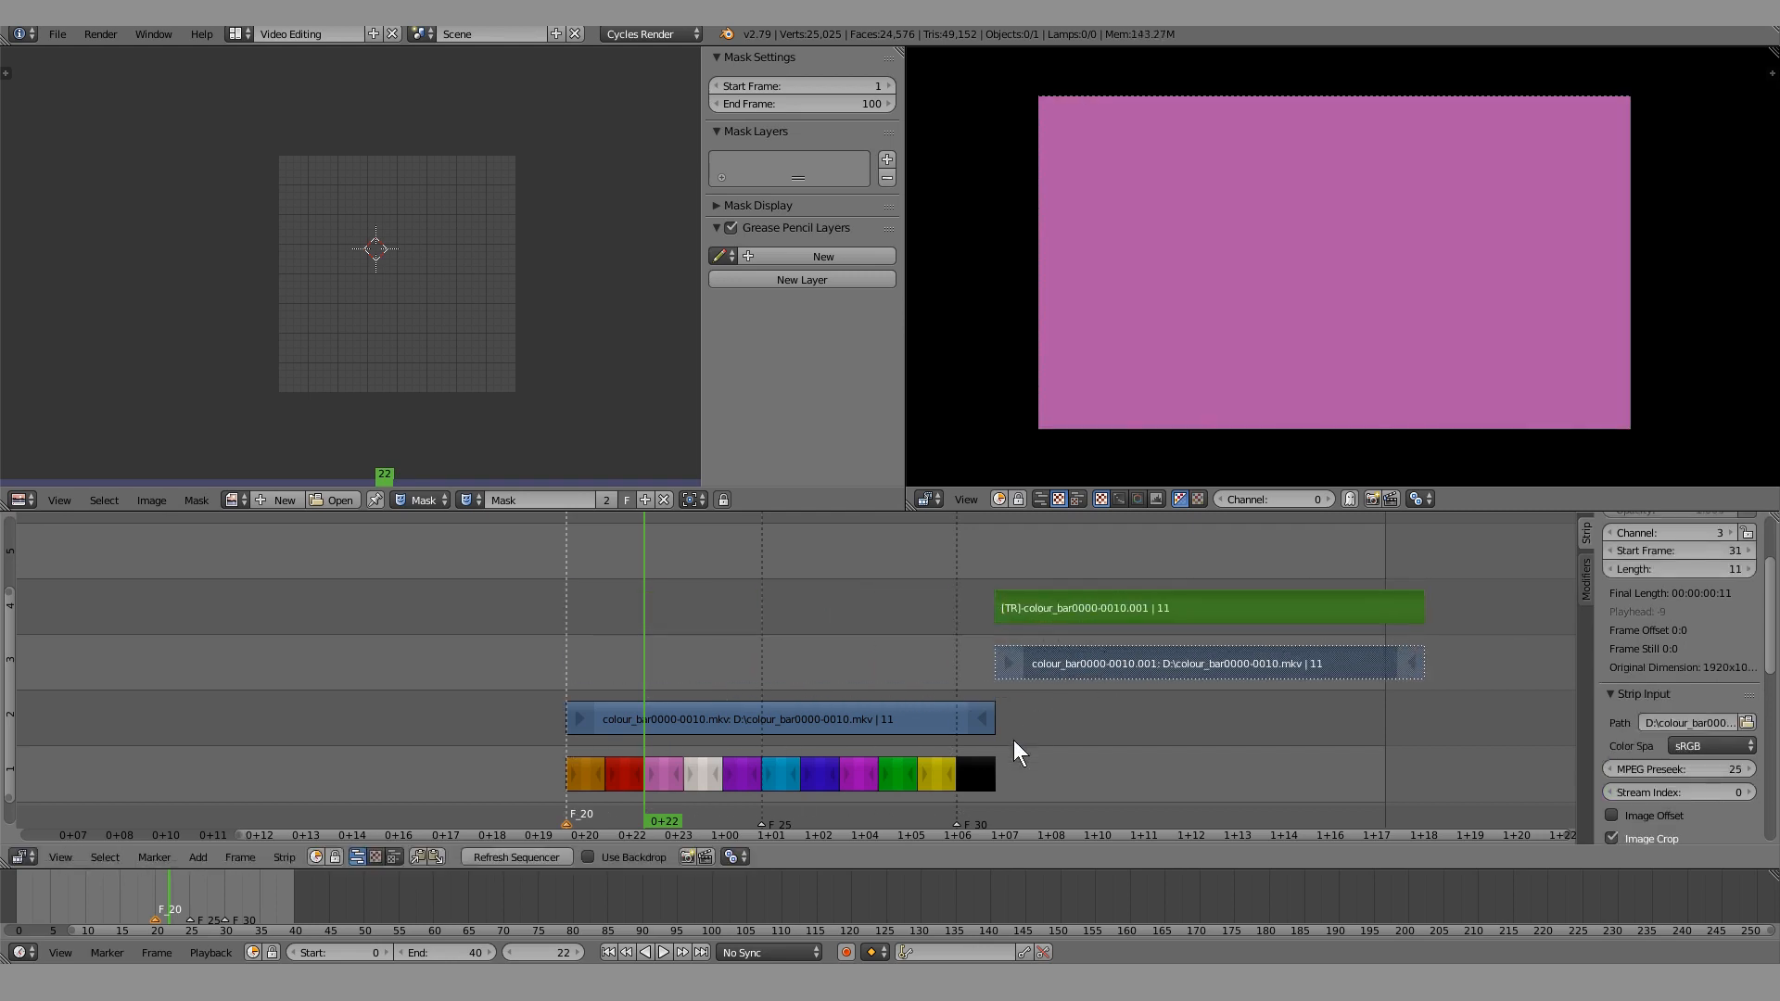
{"action": "key", "text": "alt+a"}
{"action": "key", "text": "alt+a"}
{"action": "middle_click_drag", "start_coordinate": [1073, 740], "coordinate": [836, 732]}
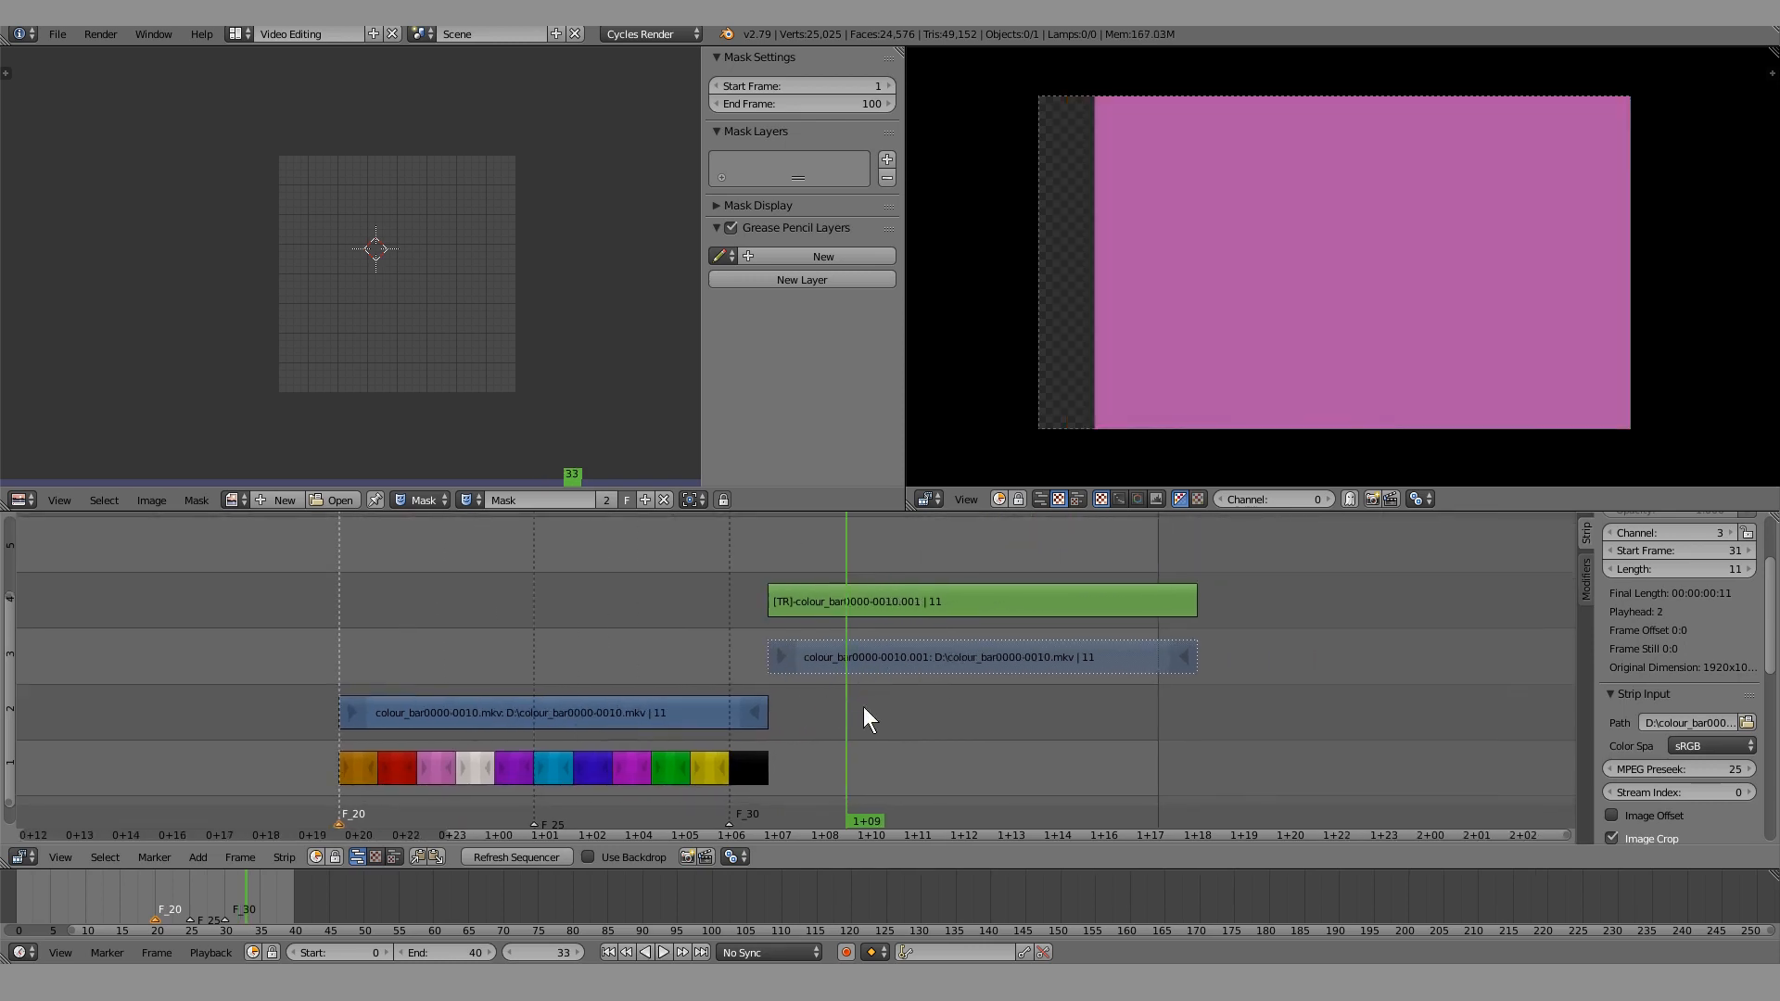
{"action": "left_click_drag", "start_coordinate": [792, 704], "coordinate": [782, 704]}
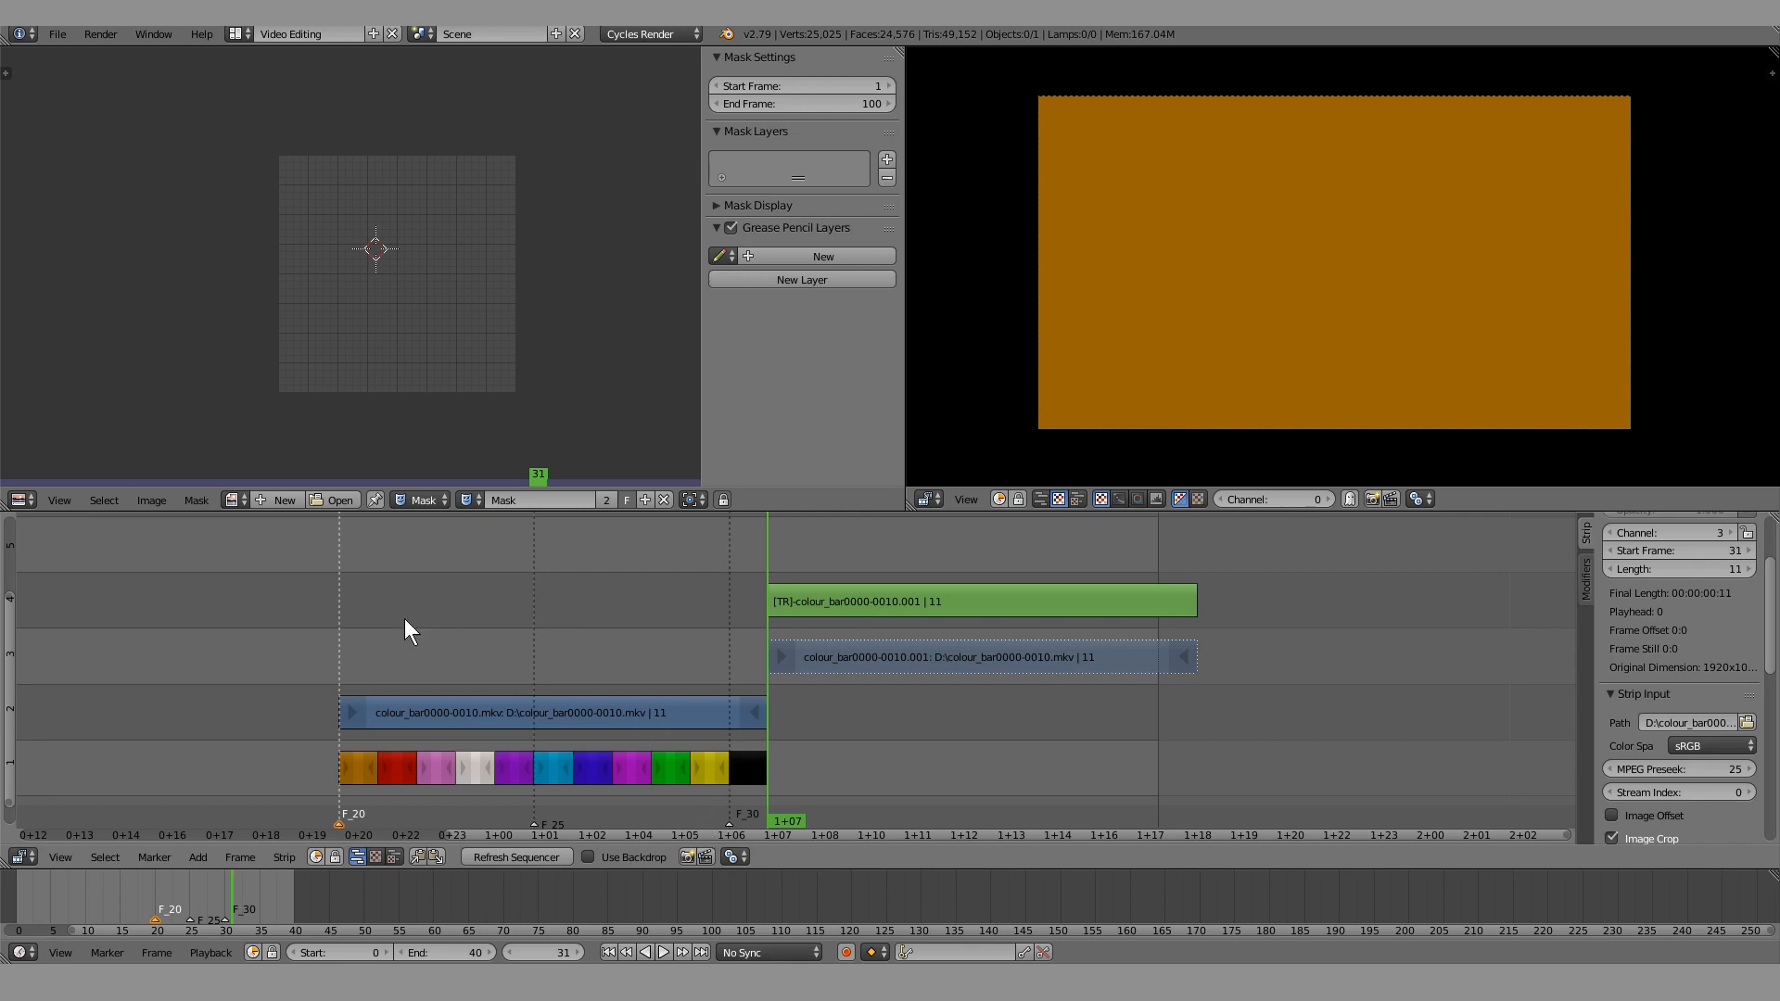
{"action": "left_click", "coordinate": [341, 597]}
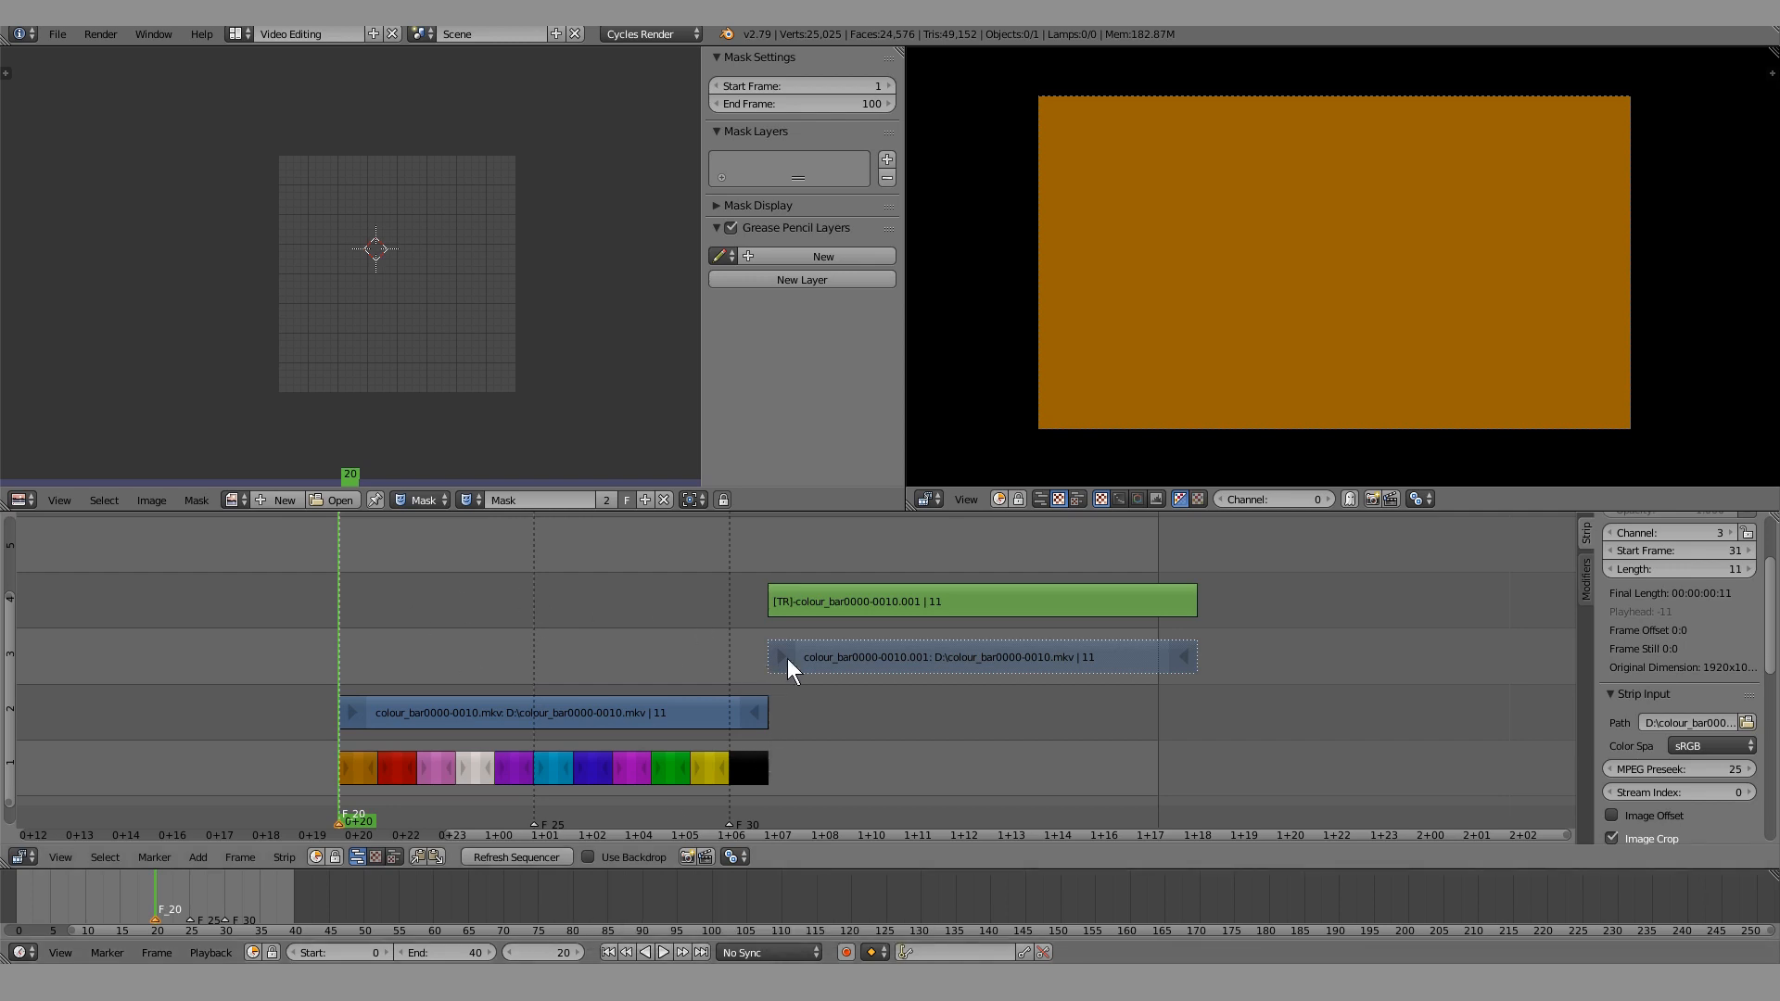
Switch the mask editor to the Graph Editor and display the Transform strip's whole X position curve
{"action": "key", "text": "shift+F6"}
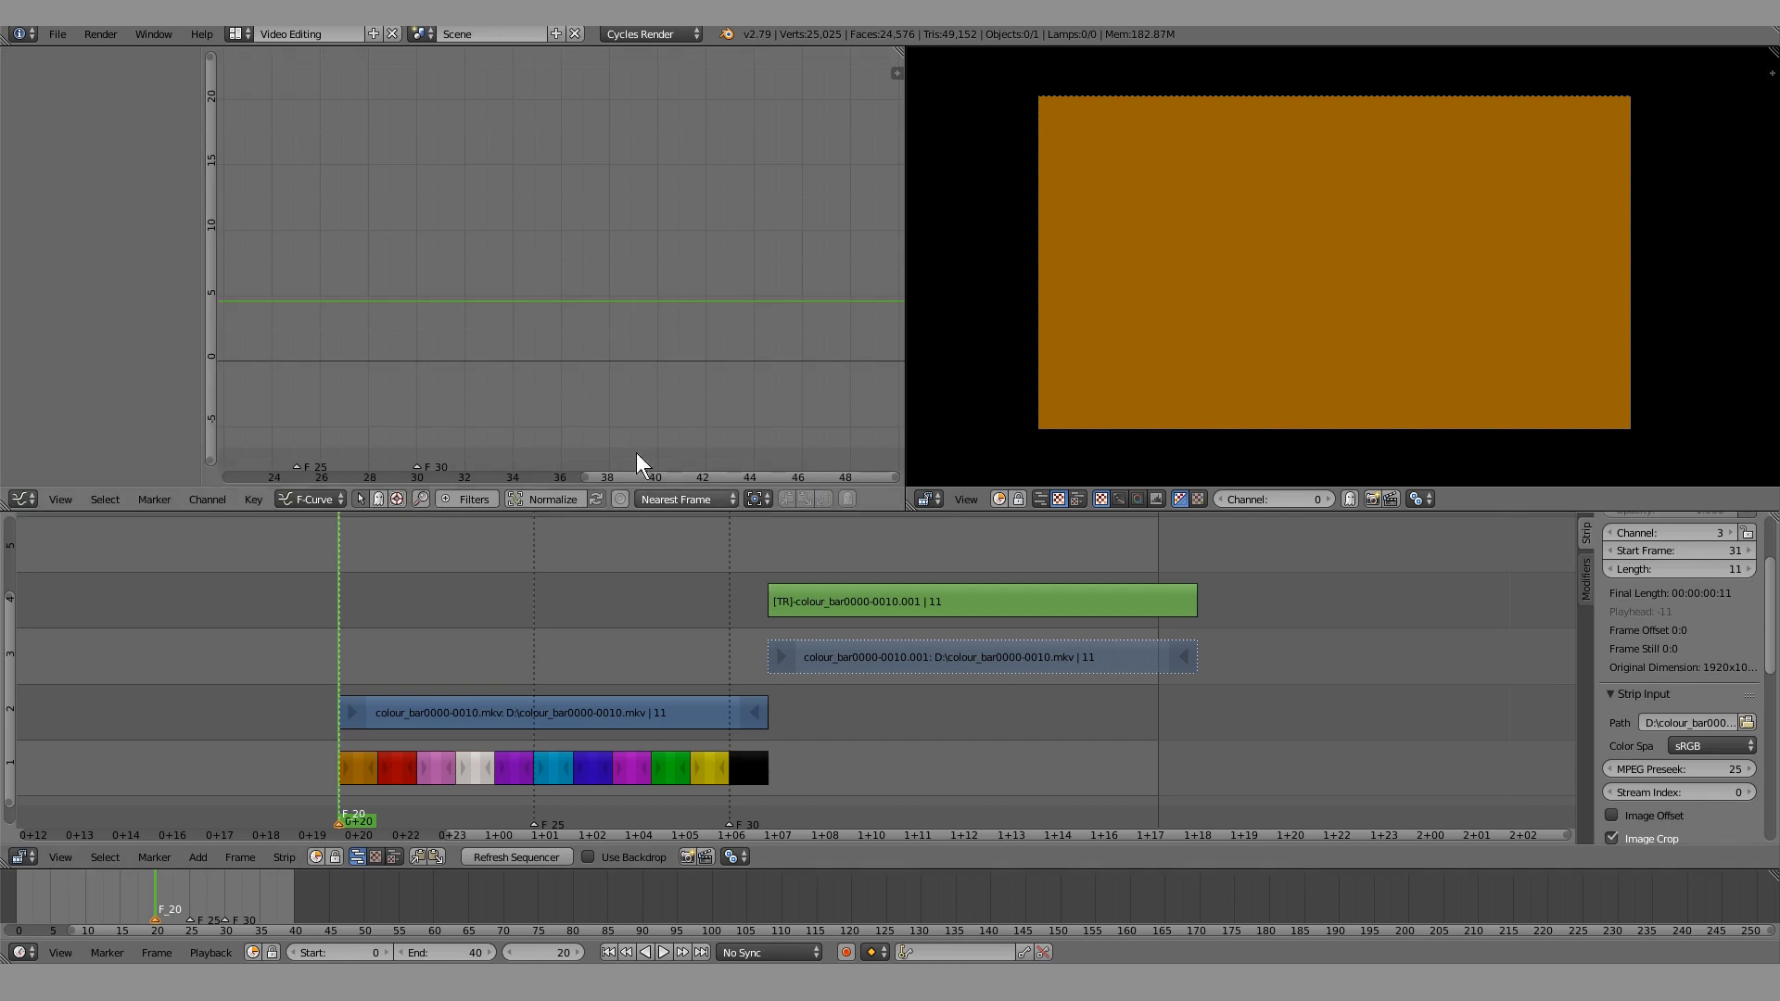
{"action": "left_click", "coordinate": [862, 603]}
{"action": "key", "text": "Home"}
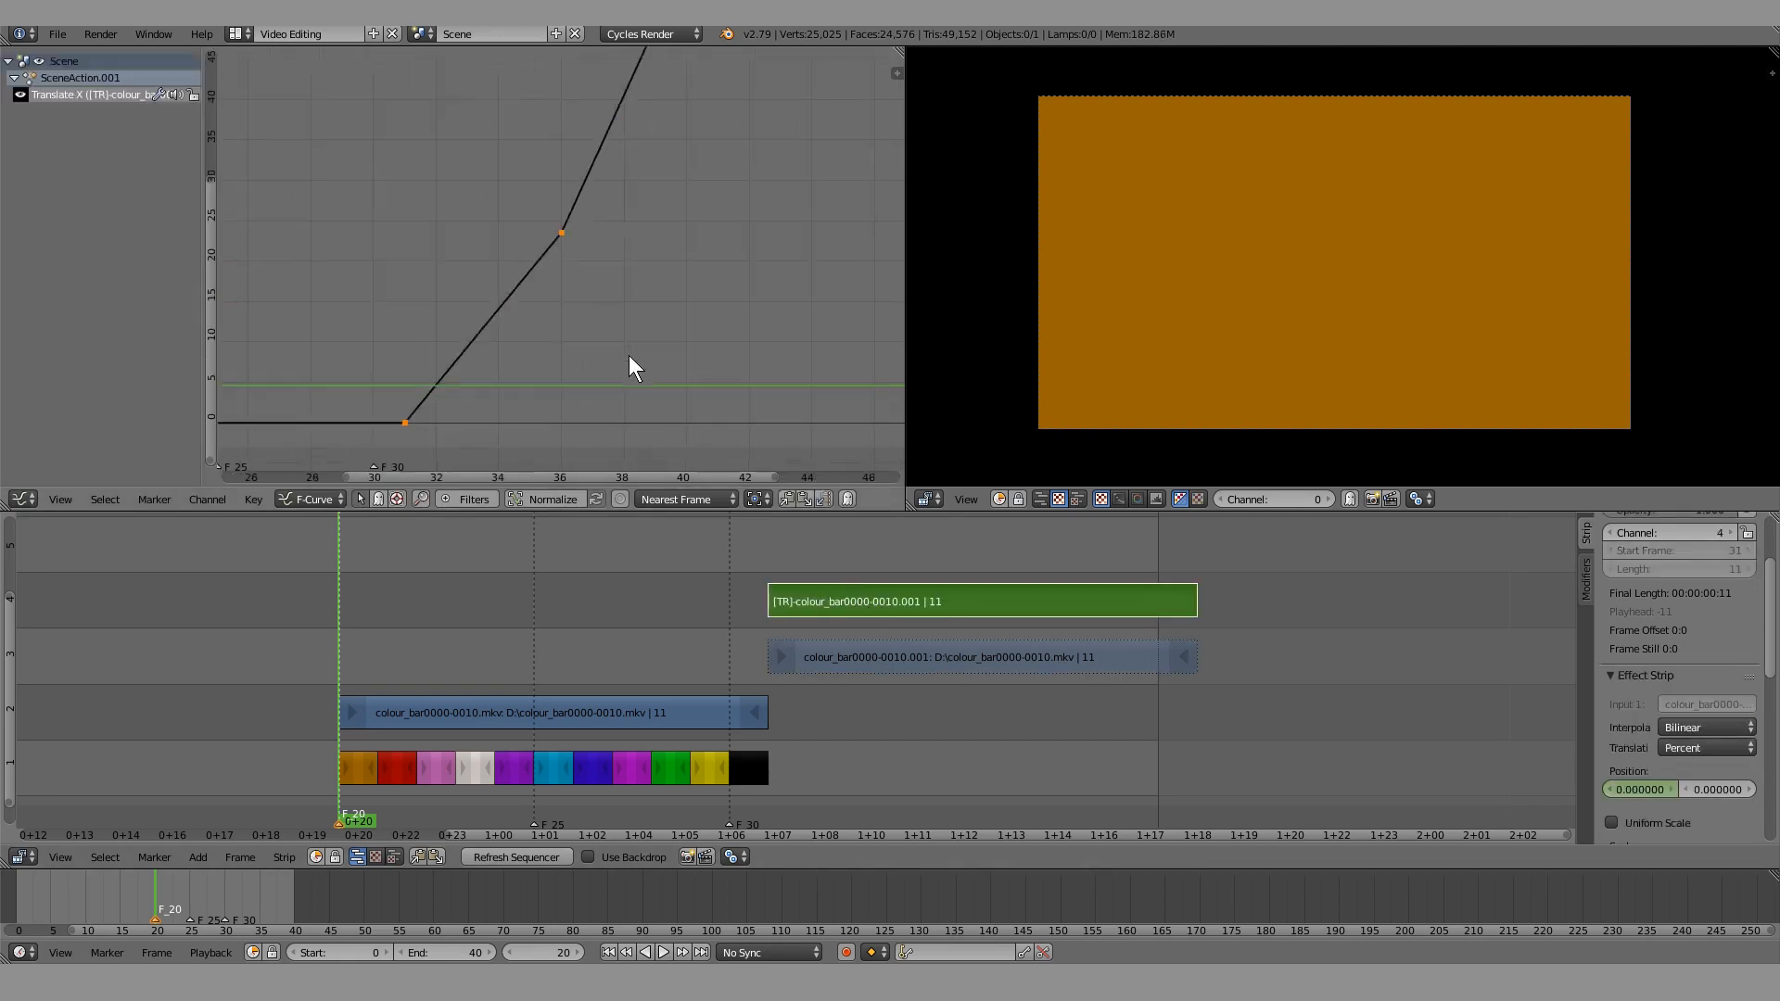
Scrub and play the shifted strips from frame 31, comparing the preview with the X position curve
{"action": "mouse_move", "coordinate": [879, 658]}
{"action": "right_mouse_down"}
{"action": "mouse_move", "coordinate": [799, 654]}
{"action": "mouse_move", "coordinate": [964, 655]}
{"action": "mouse_move", "coordinate": [835, 660]}
{"action": "mouse_move", "coordinate": [886, 651]}
{"action": "right_mouse_up"}
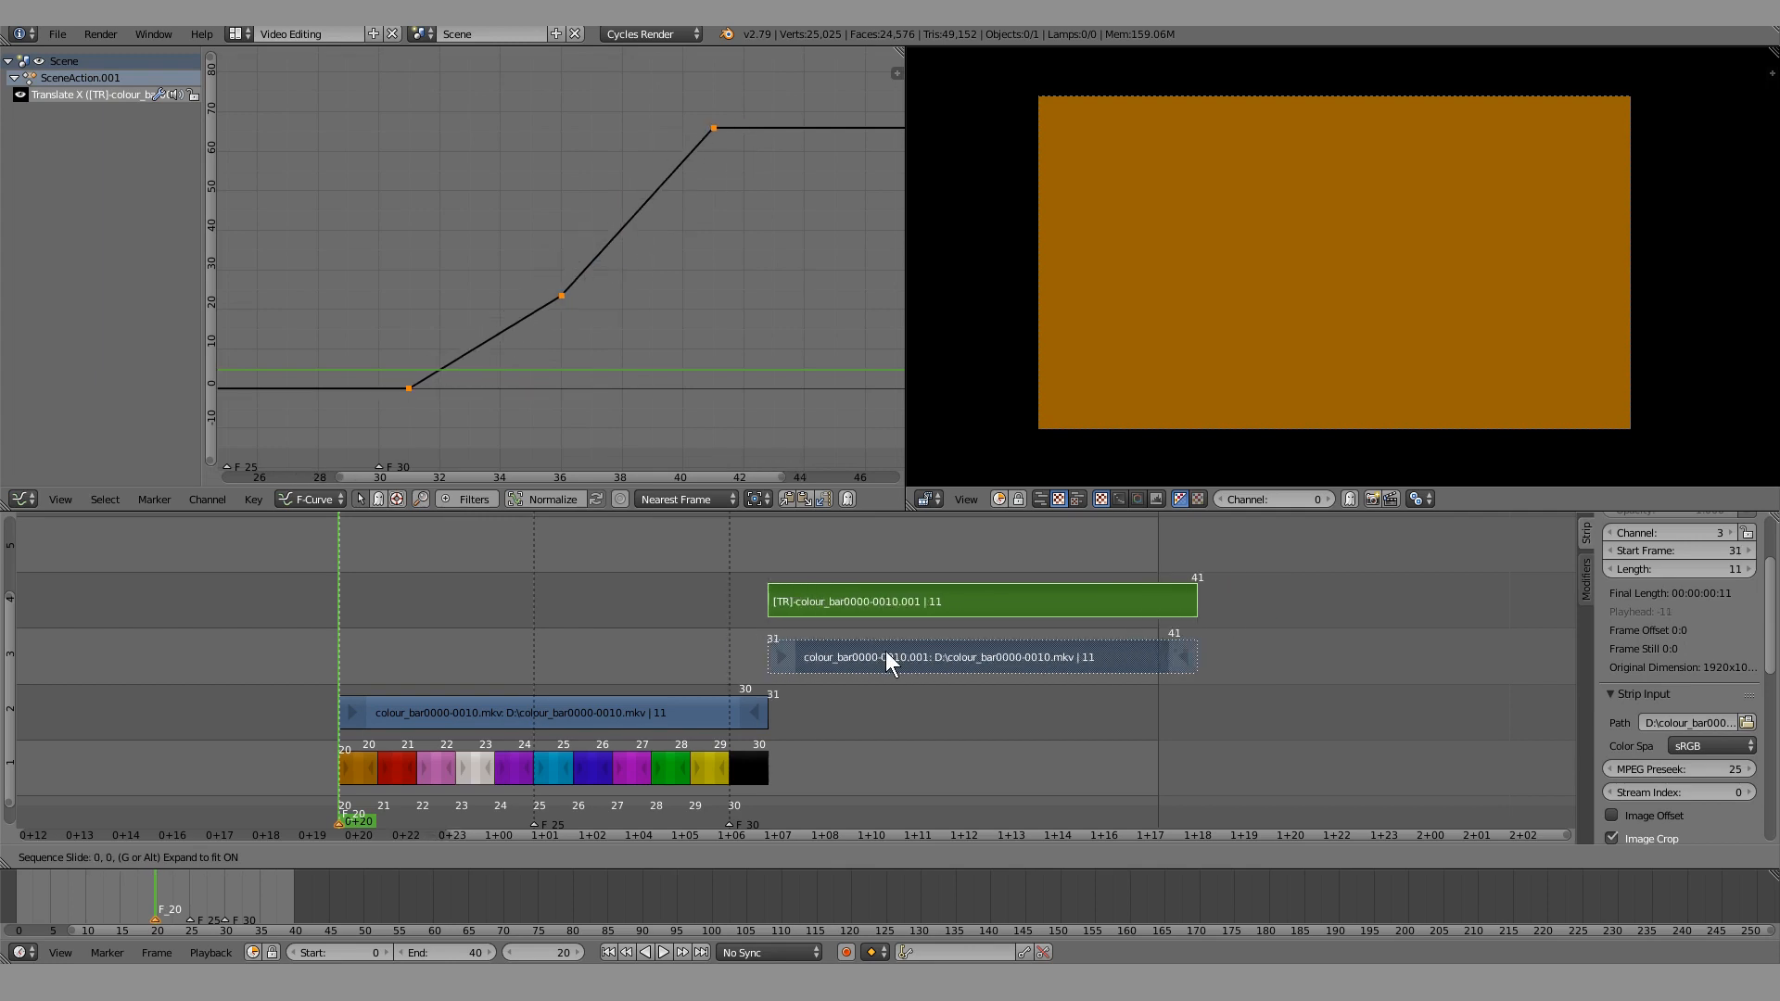
{"action": "left_click", "coordinate": [886, 651]}
{"action": "left_click_drag", "start_coordinate": [786, 716], "coordinate": [855, 699]}
{"action": "middle_click_drag", "start_coordinate": [855, 699], "coordinate": [815, 735]}
{"action": "right_click", "coordinate": [826, 641]}
{"action": "scroll", "coordinate": [739, 453], "scroll_direction": "down", "scroll_amount": 1}
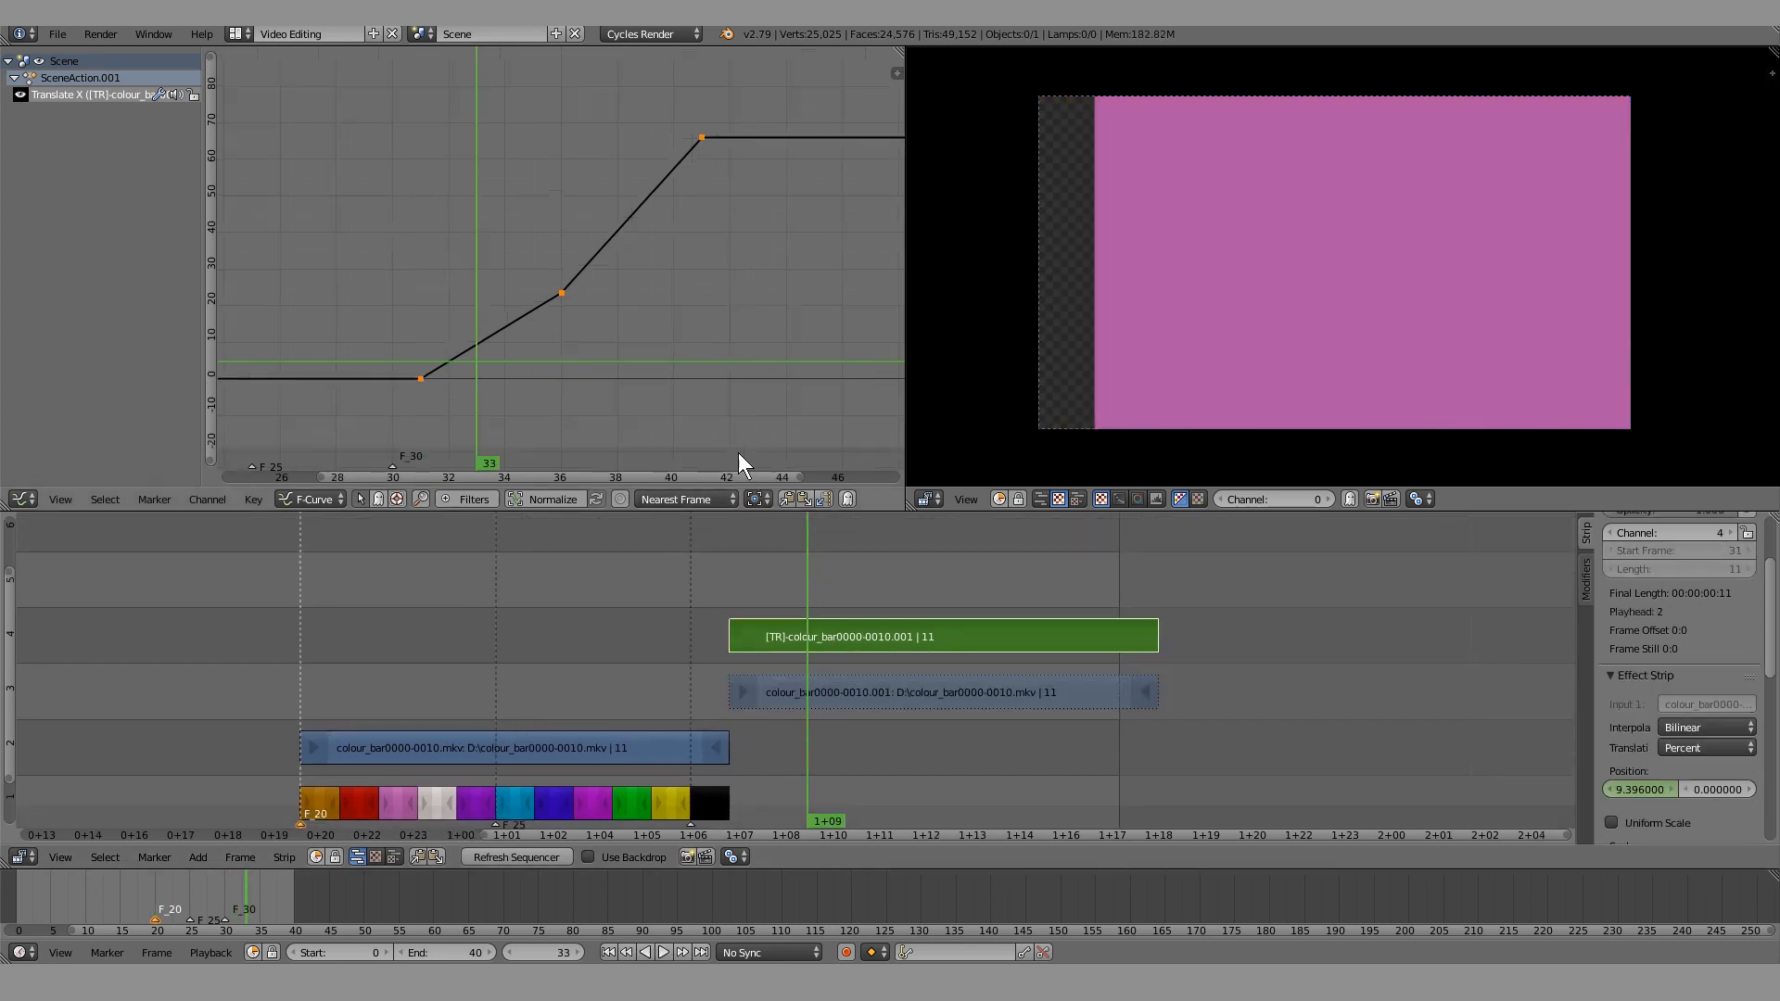
{"action": "left_click", "coordinate": [737, 593]}
{"action": "key", "text": "alt+a"}
{"action": "key", "text": "alt+a"}
Move the duplicated movie strip with its Transform strip back to start at frame 20, and scrub its first frames
{"action": "right_click", "coordinate": [871, 697]}
{"action": "key", "text": "g"}
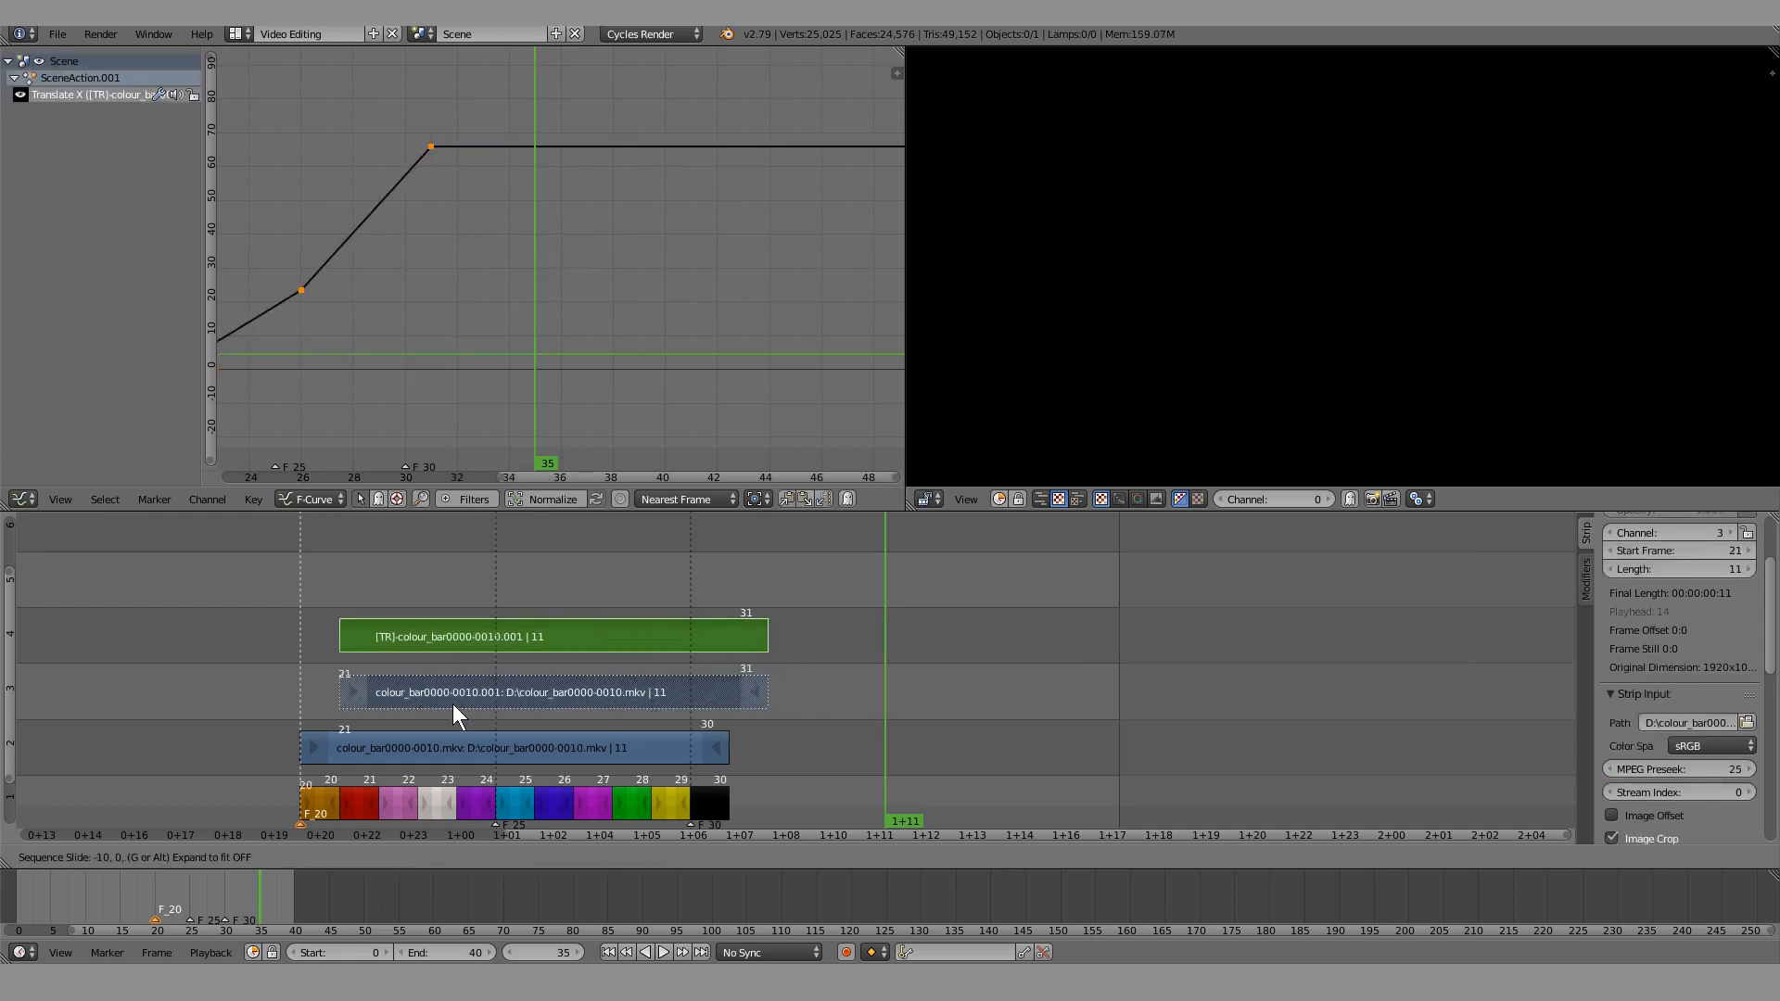
{"action": "left_click", "coordinate": [436, 703]}
{"action": "left_click", "coordinate": [314, 590]}
{"action": "middle_click_drag", "start_coordinate": [325, 598], "coordinate": [480, 595]}
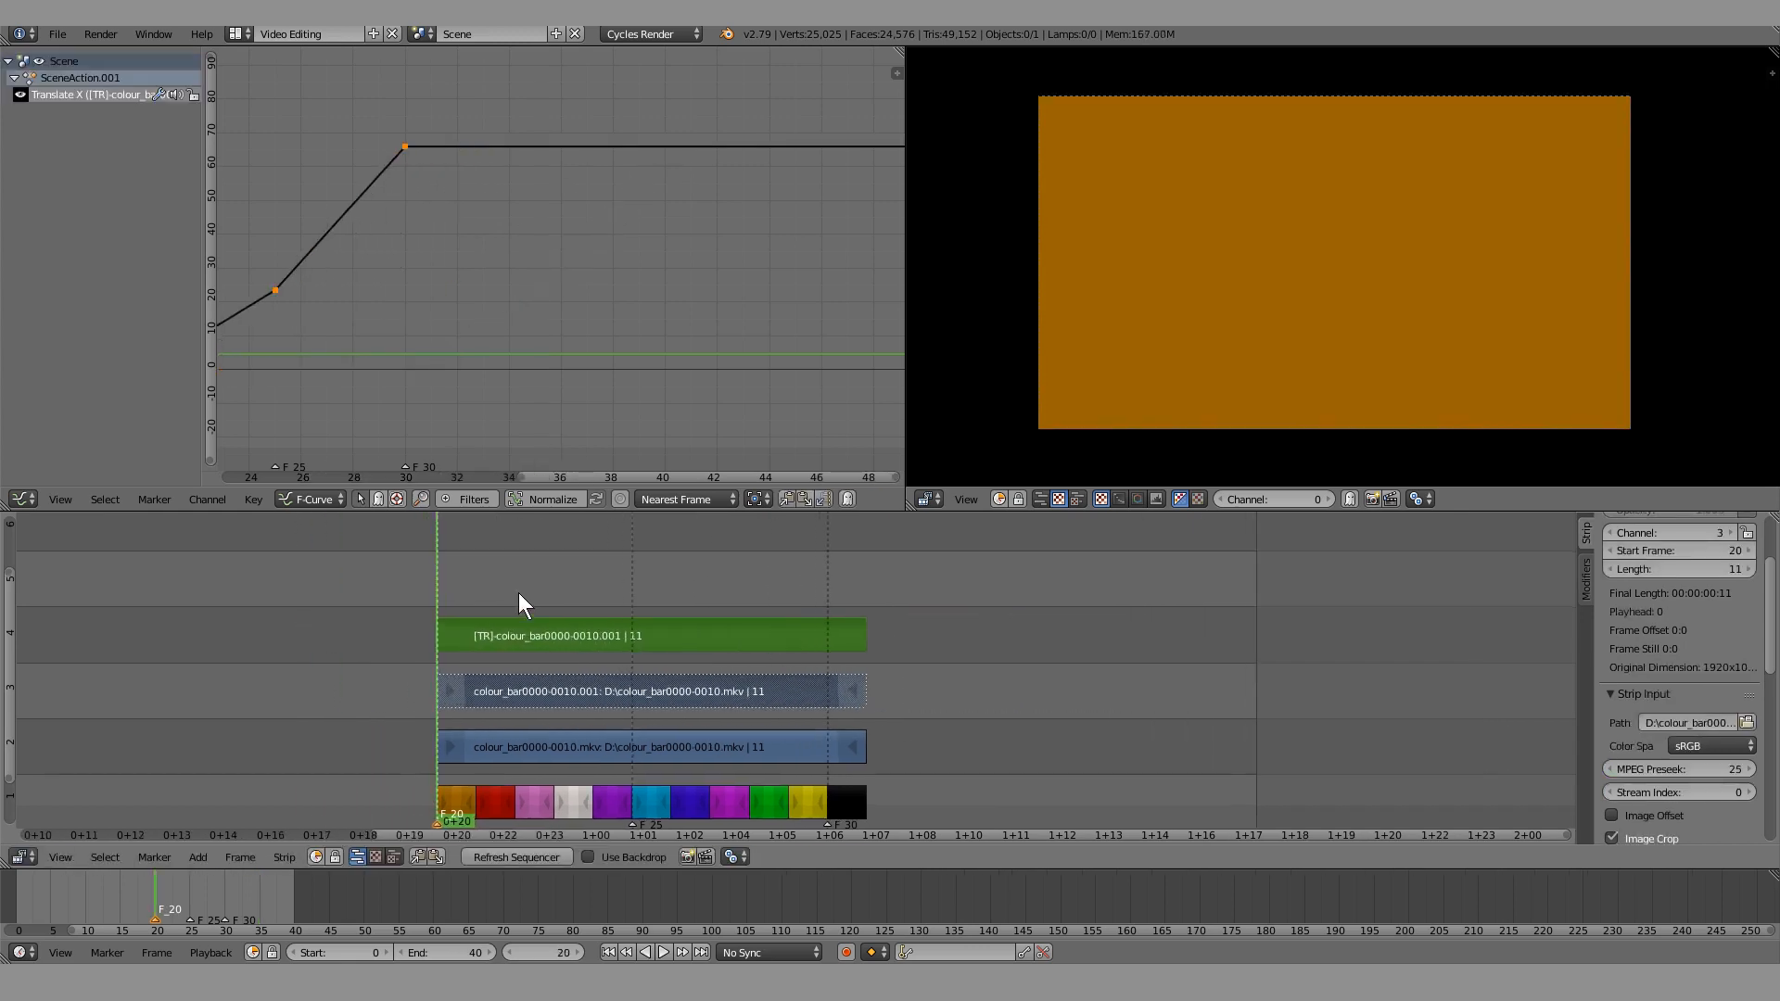
{"action": "left_click_drag", "start_coordinate": [631, 585], "coordinate": [520, 587]}
{"action": "middle_click_drag", "start_coordinate": [436, 386], "coordinate": [693, 368]}
{"action": "scroll", "coordinate": [454, 343], "scroll_direction": "down", "scroll_amount": 1}
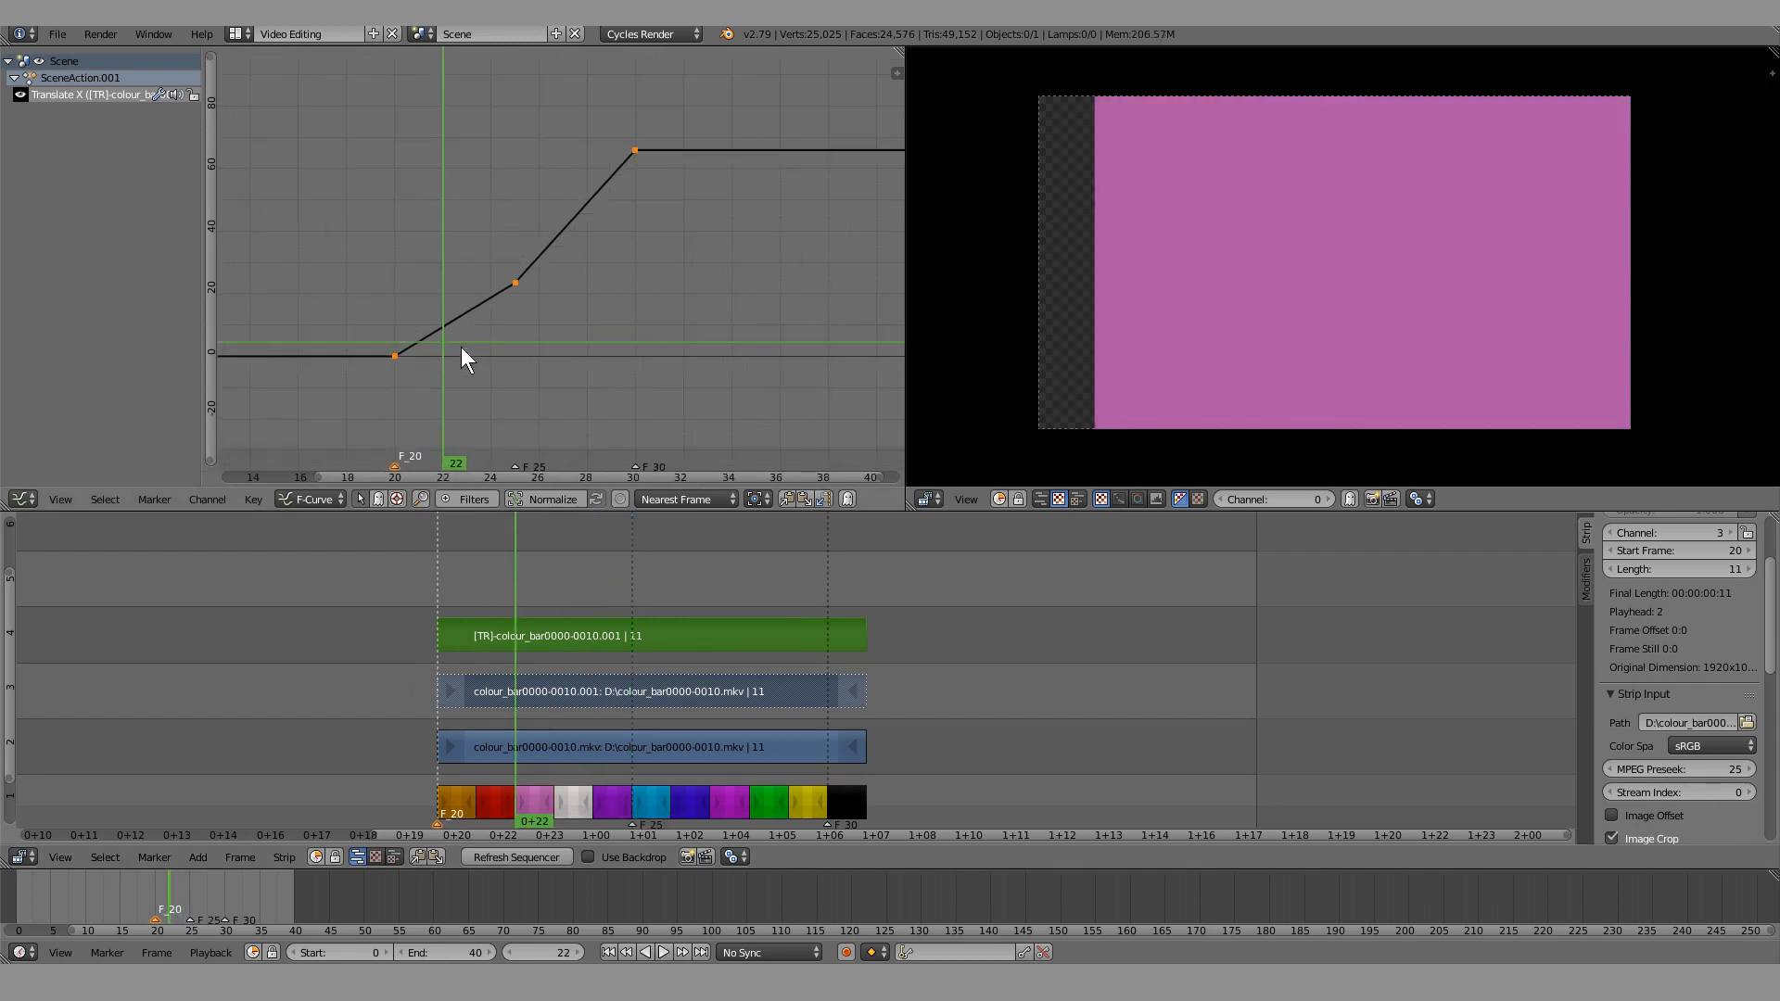
Set the interpolation of all the Transform strip's X position keyframes to Constant
{"action": "key", "text": "a"}
{"action": "mouse_move", "coordinate": [506, 312]}
{"action": "left_mouse_down"}
{"action": "mouse_move", "coordinate": [536, 302]}
{"action": "mouse_move", "coordinate": [485, 325]}
{"action": "left_mouse_up"}
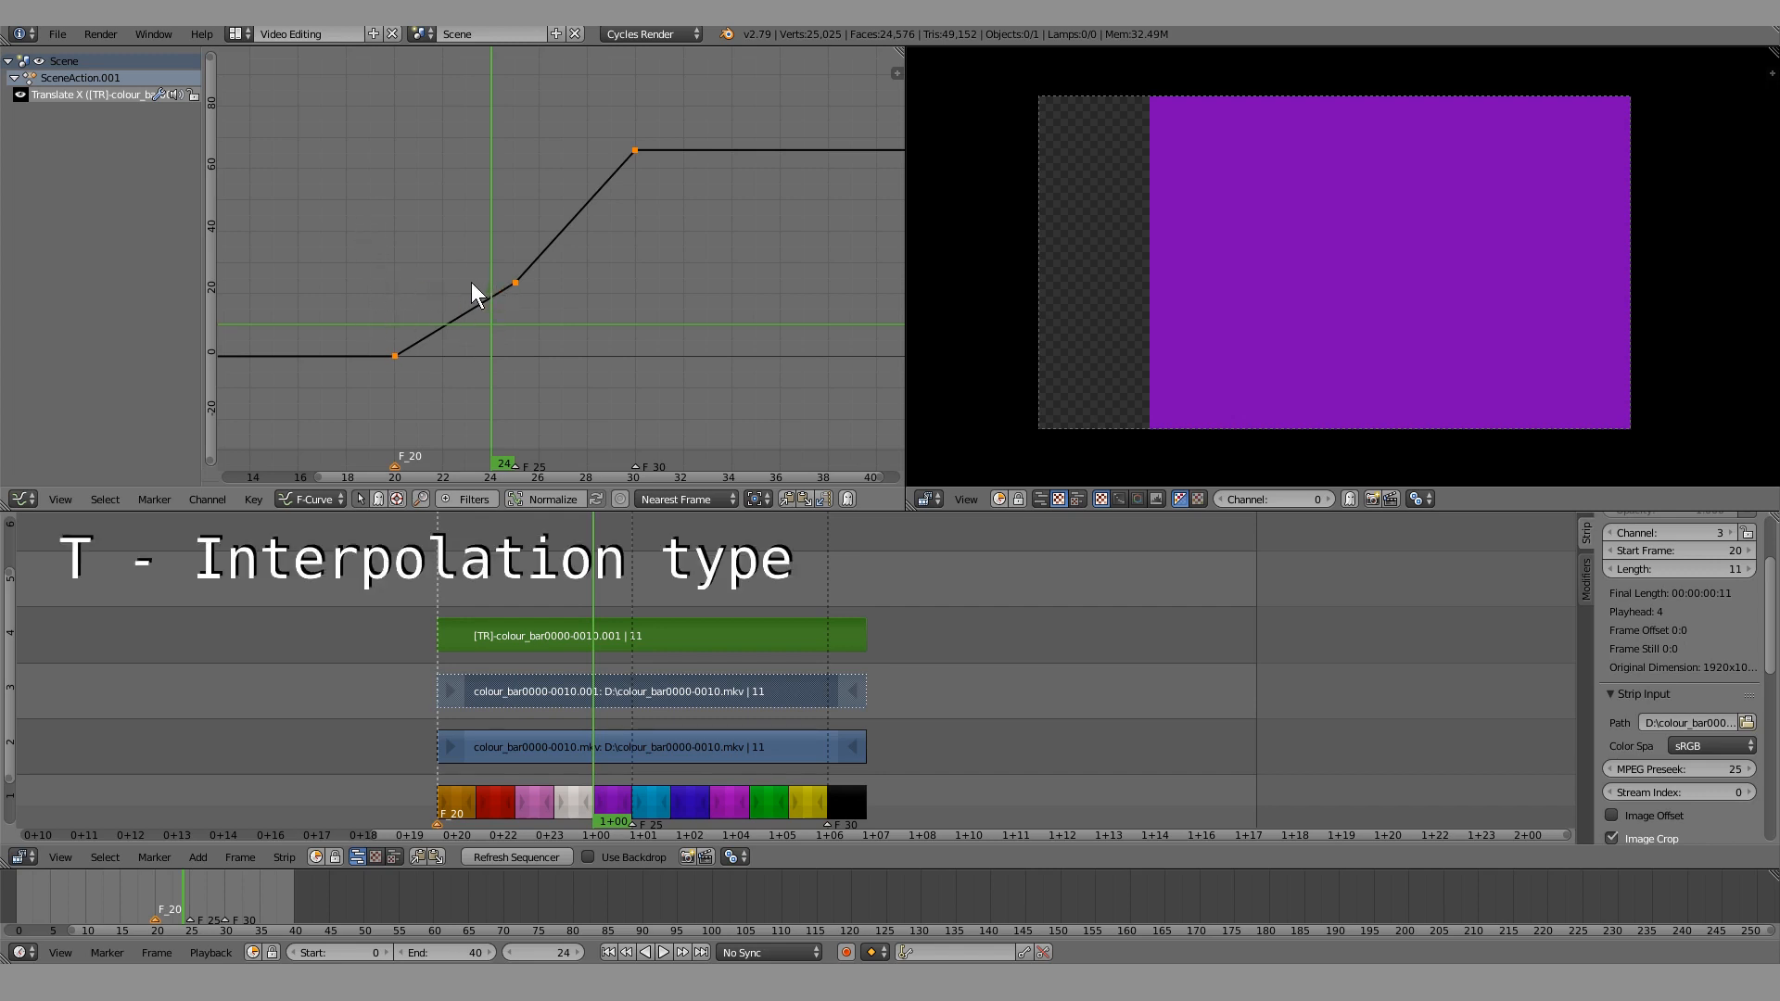
{"action": "left_click", "coordinate": [250, 500]}
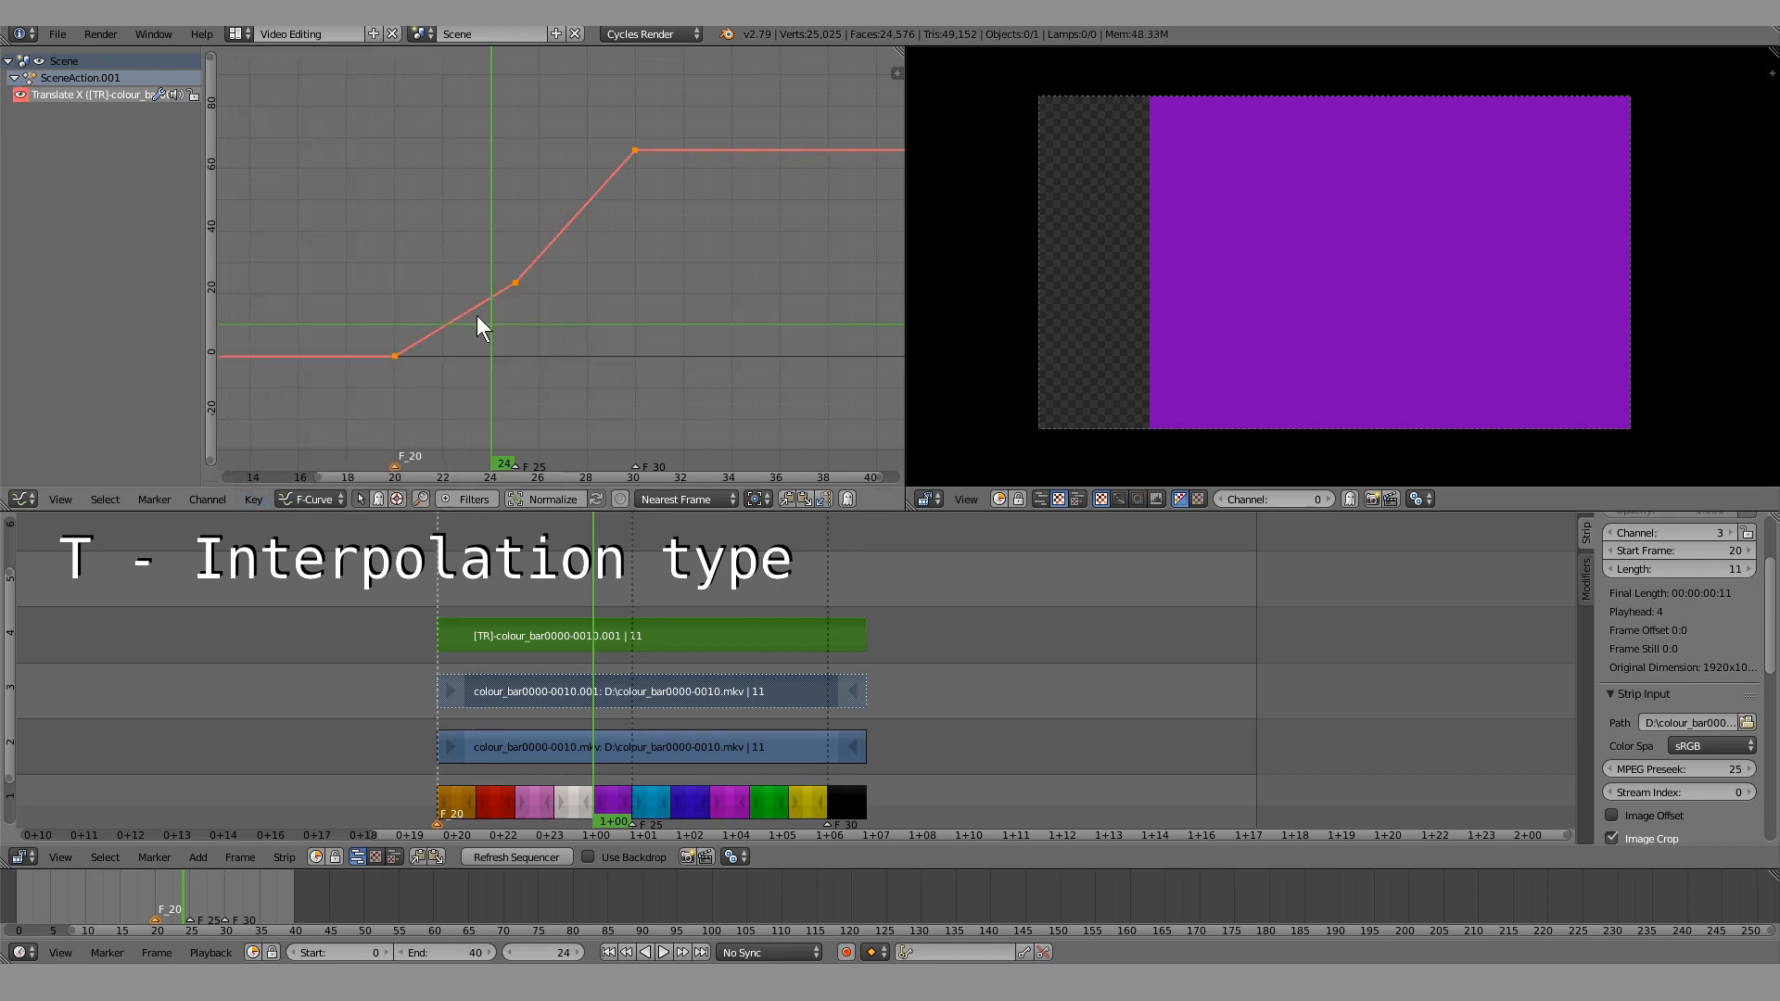
{"action": "key", "text": "t"}
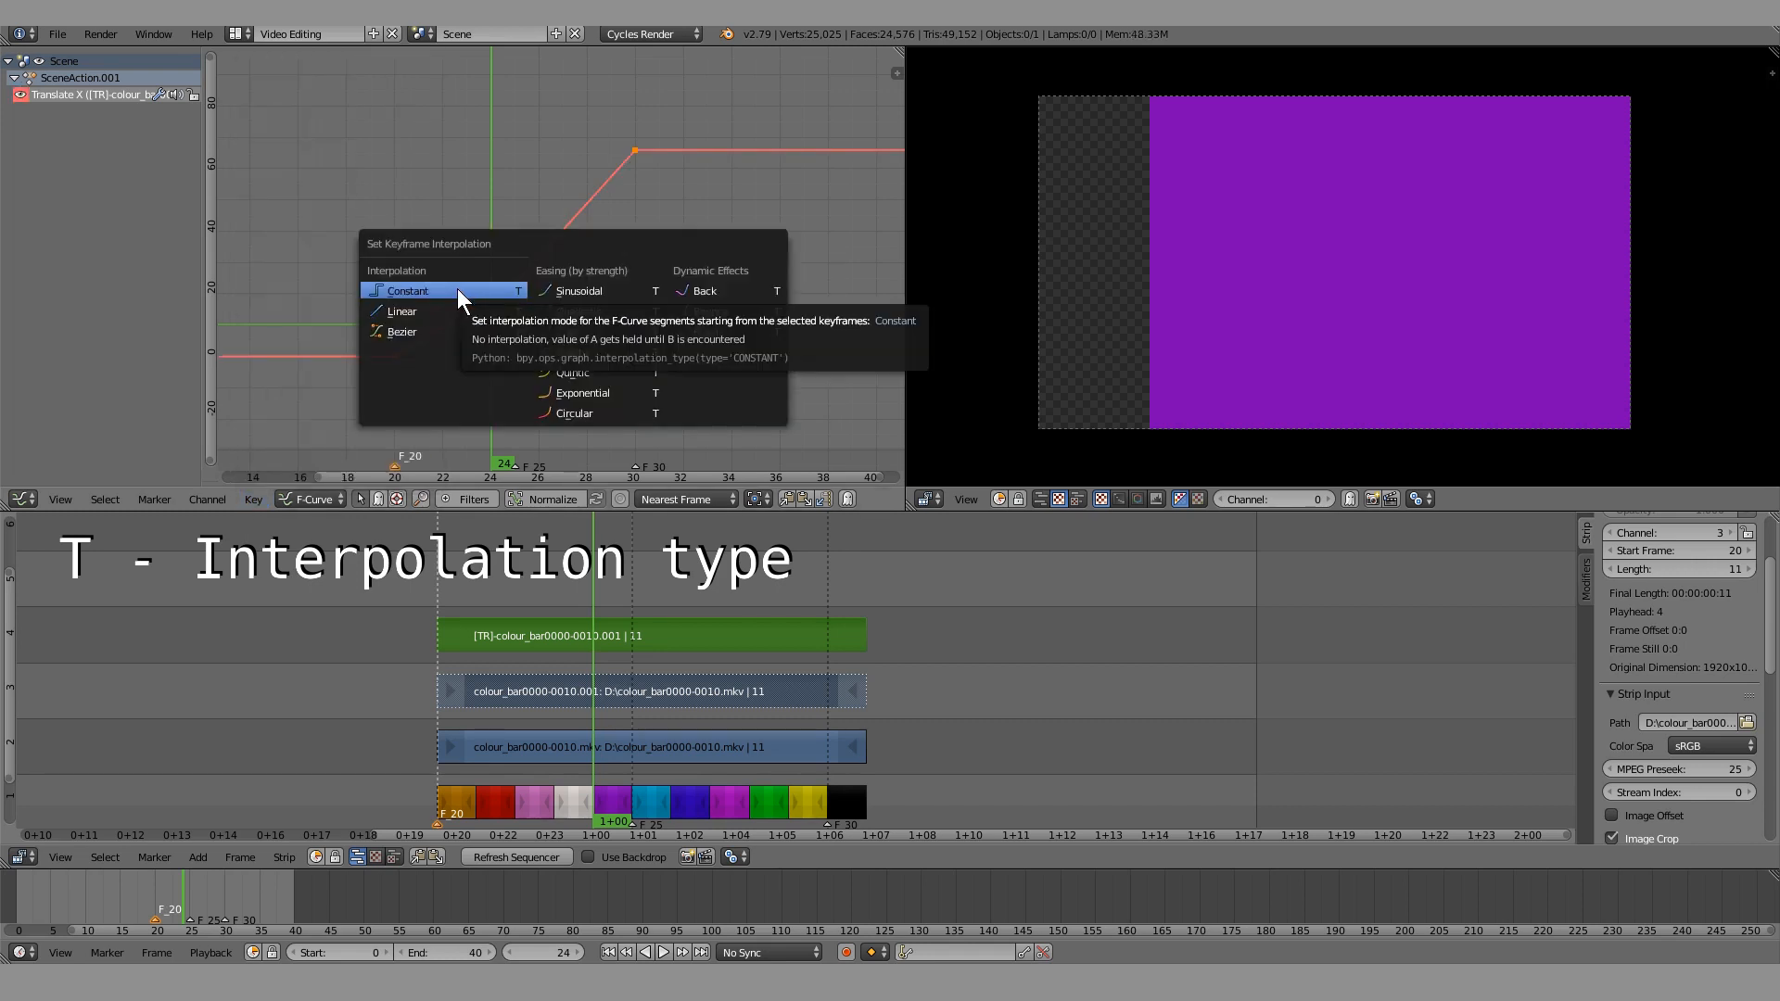
{"action": "left_click", "coordinate": [458, 291]}
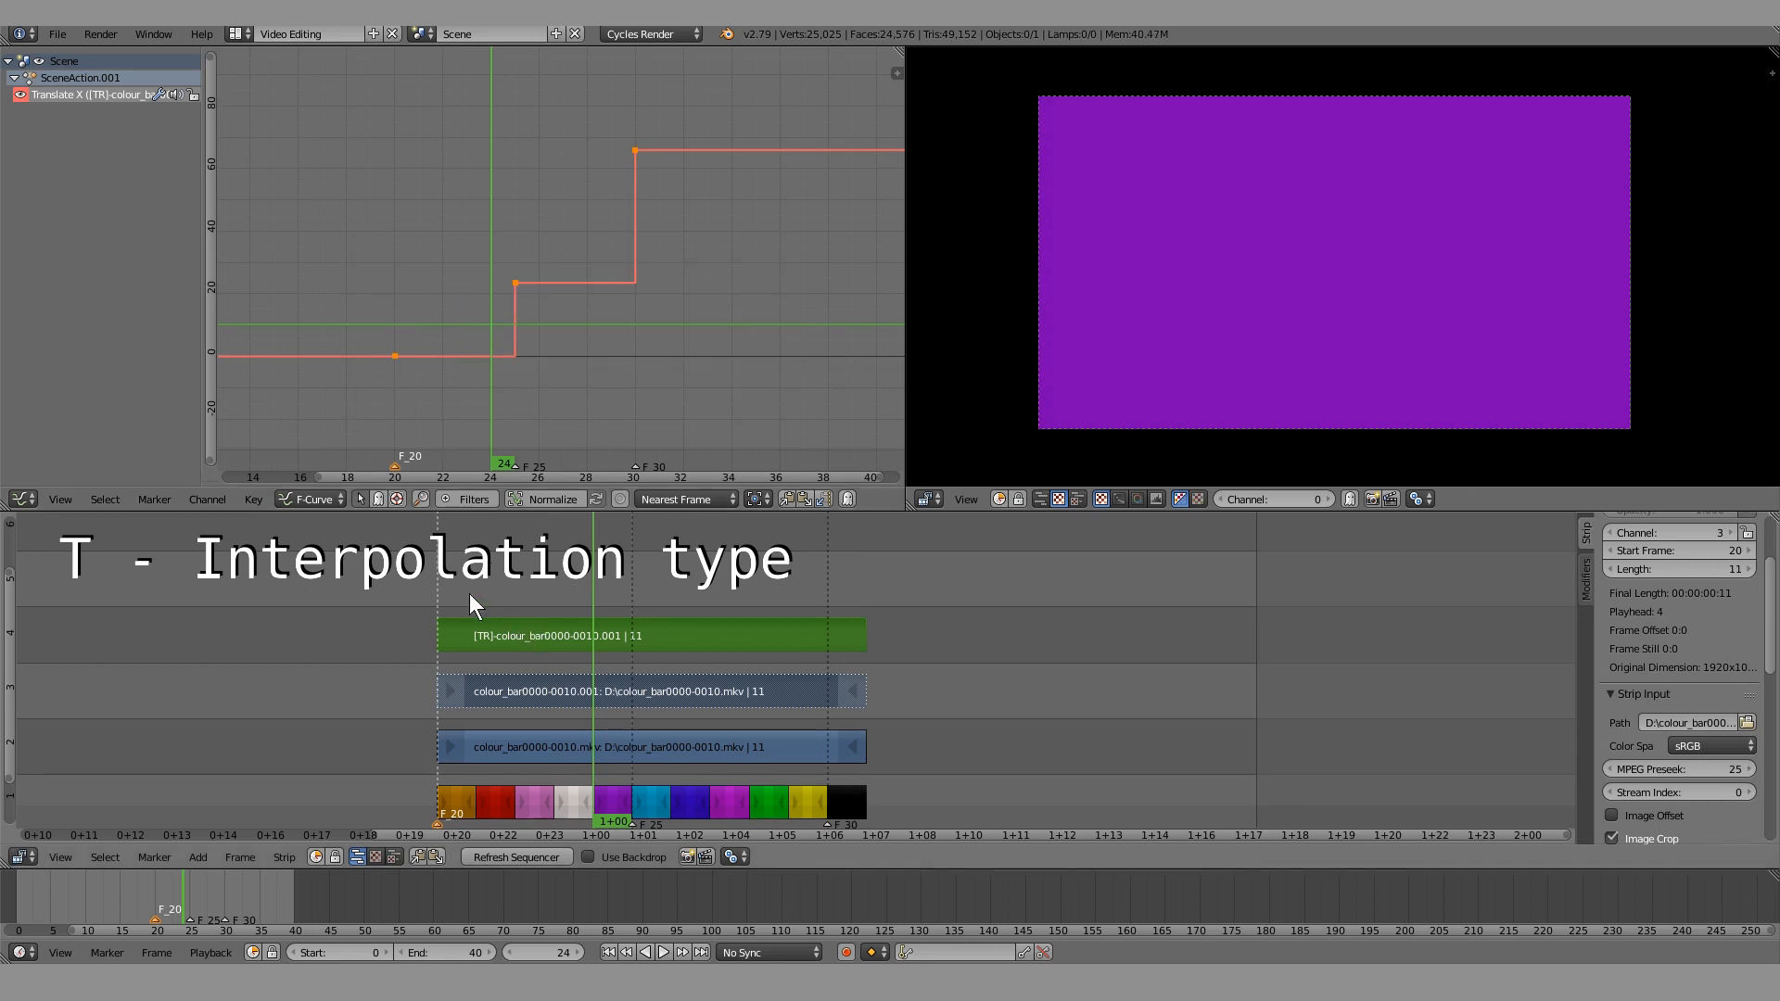
Play and scrub the strips around frame 25 to examine the stepped horizontal motion
{"action": "key", "text": "alt+a"}
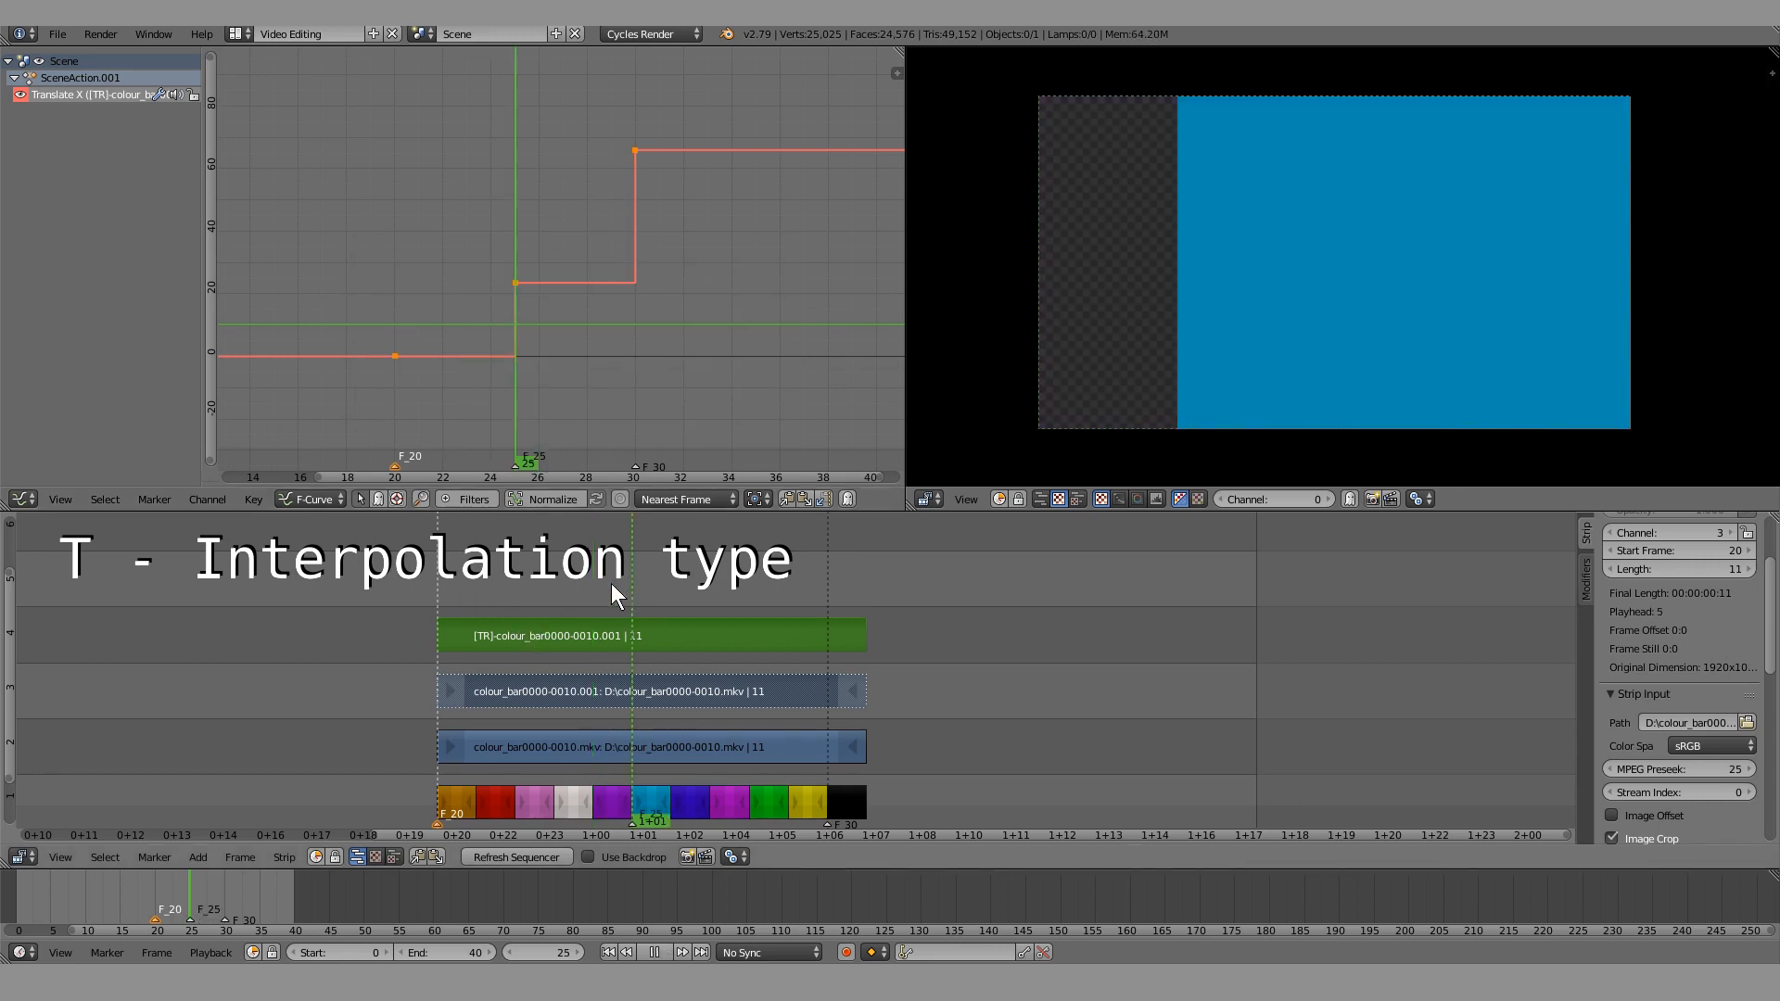
{"action": "key", "text": "Escape"}
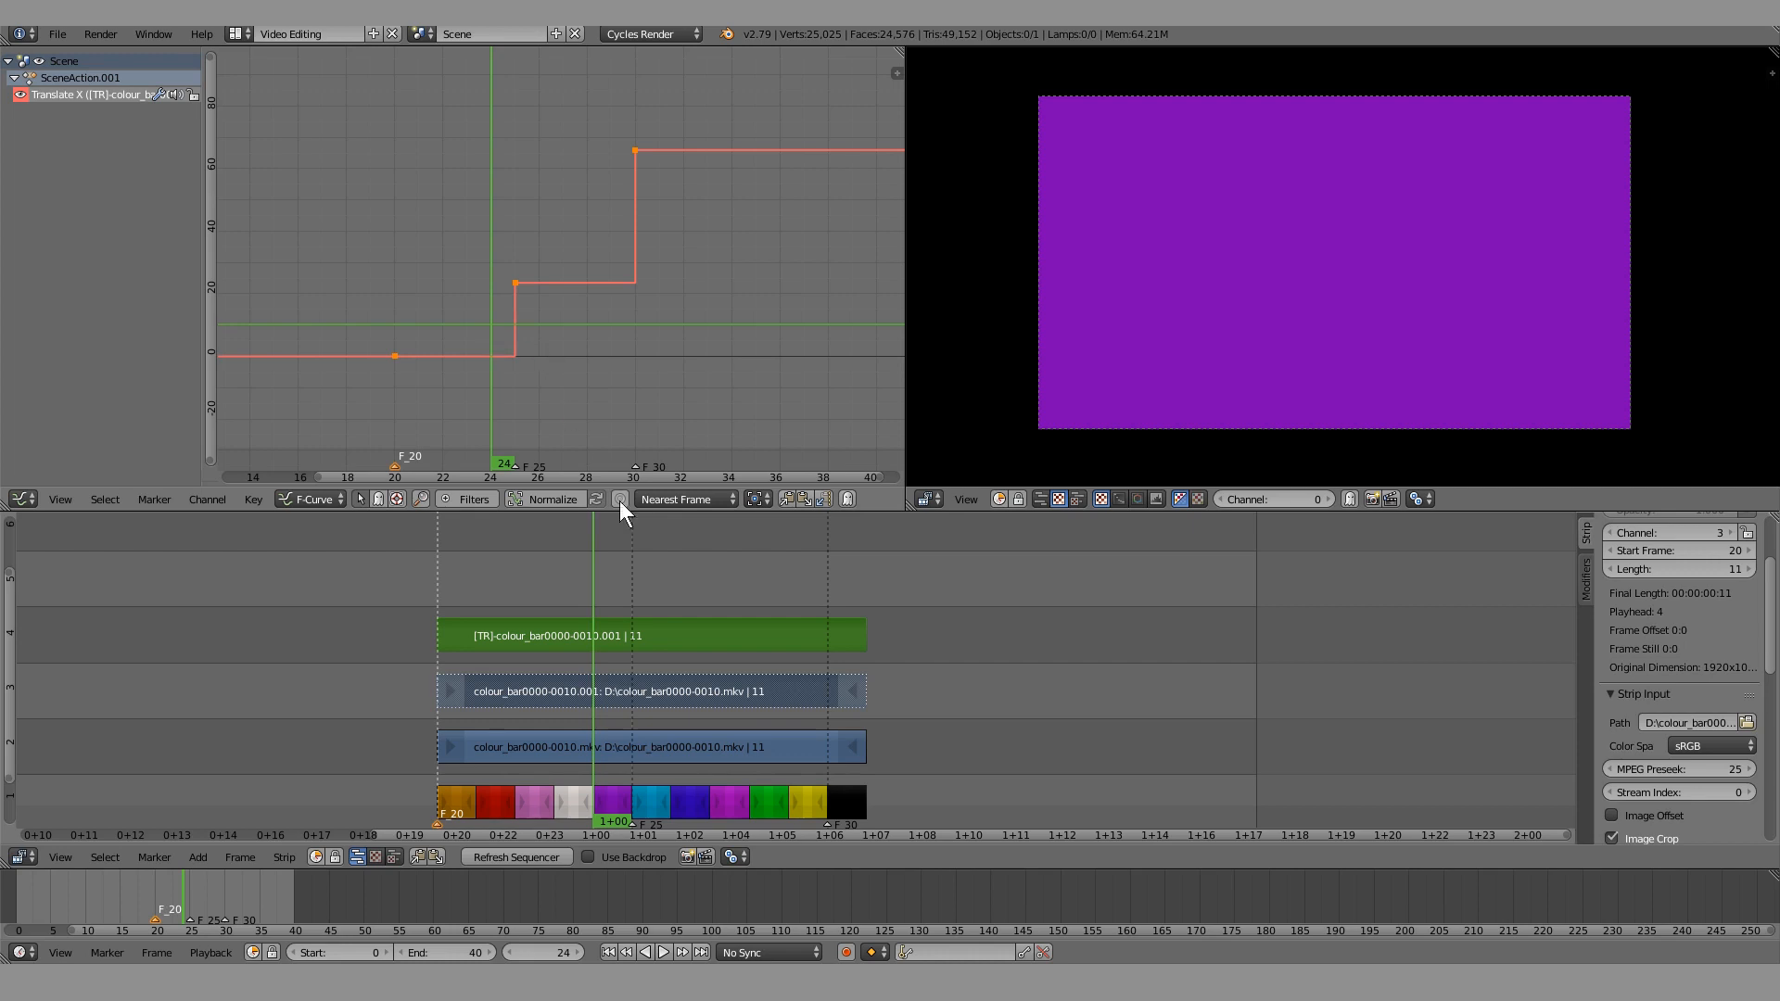
{"action": "left_click_drag", "start_coordinate": [634, 589], "coordinate": [663, 586]}
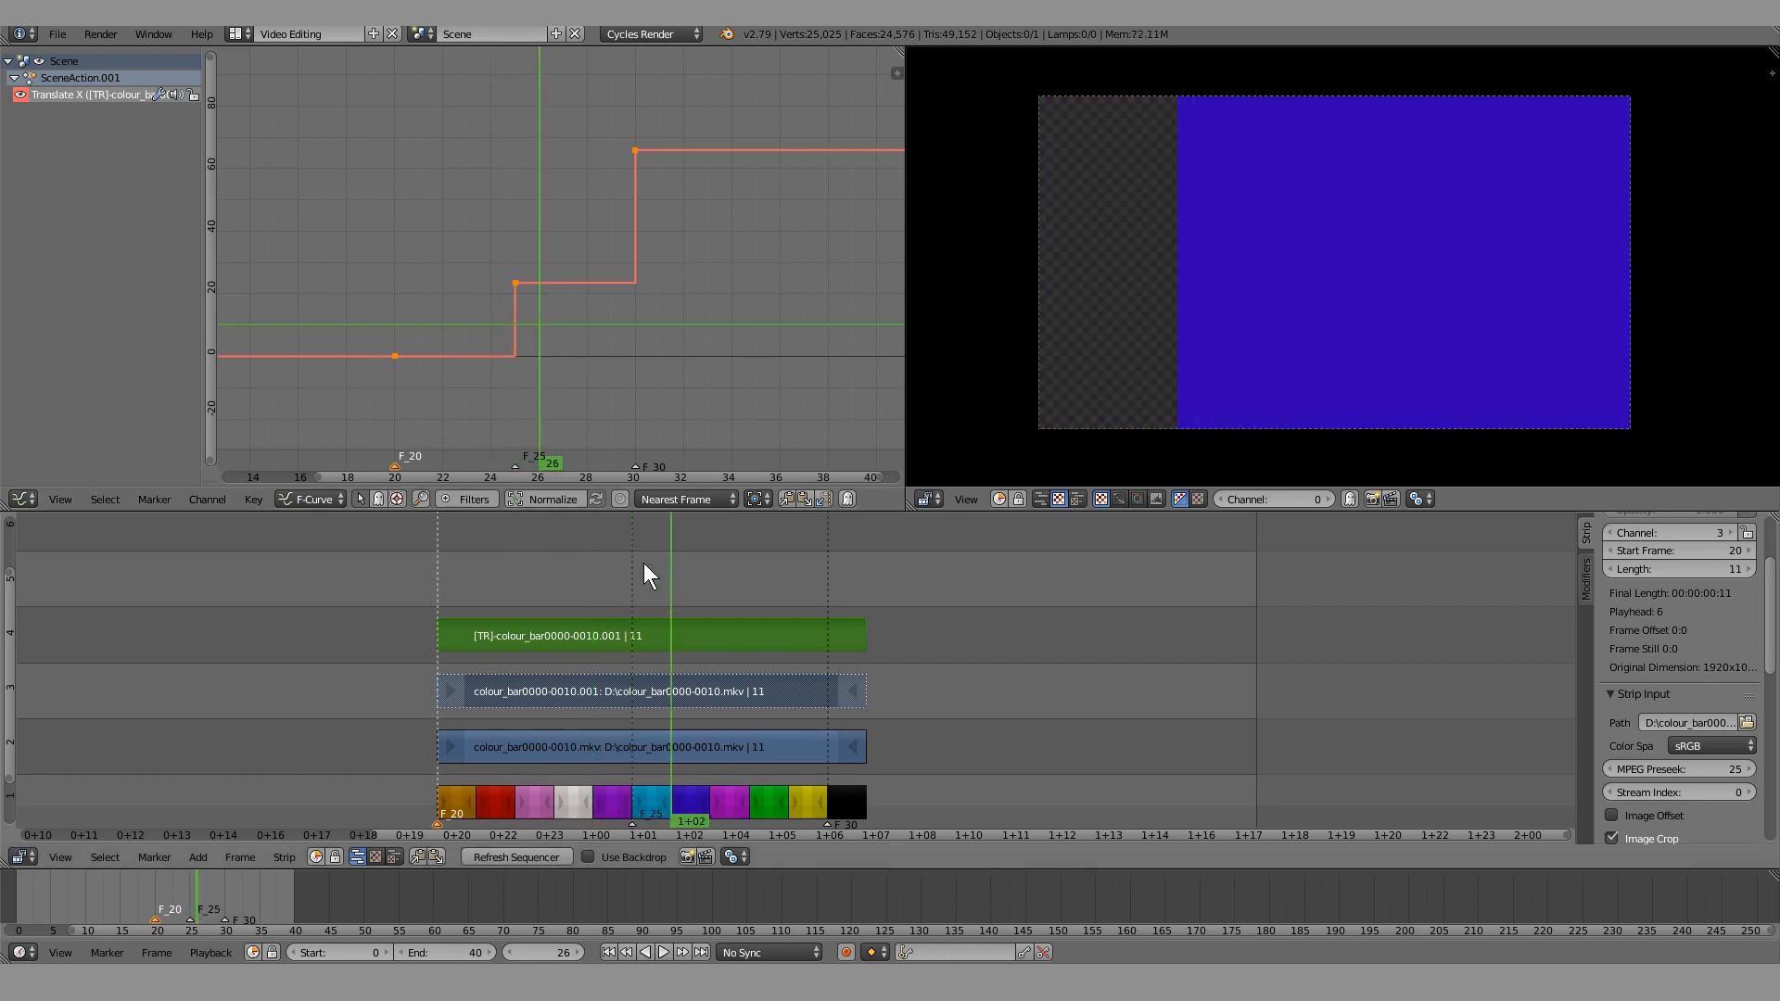
{"action": "left_click", "coordinate": [642, 563]}
{"action": "left_click_drag", "start_coordinate": [603, 575], "coordinate": [548, 604]}
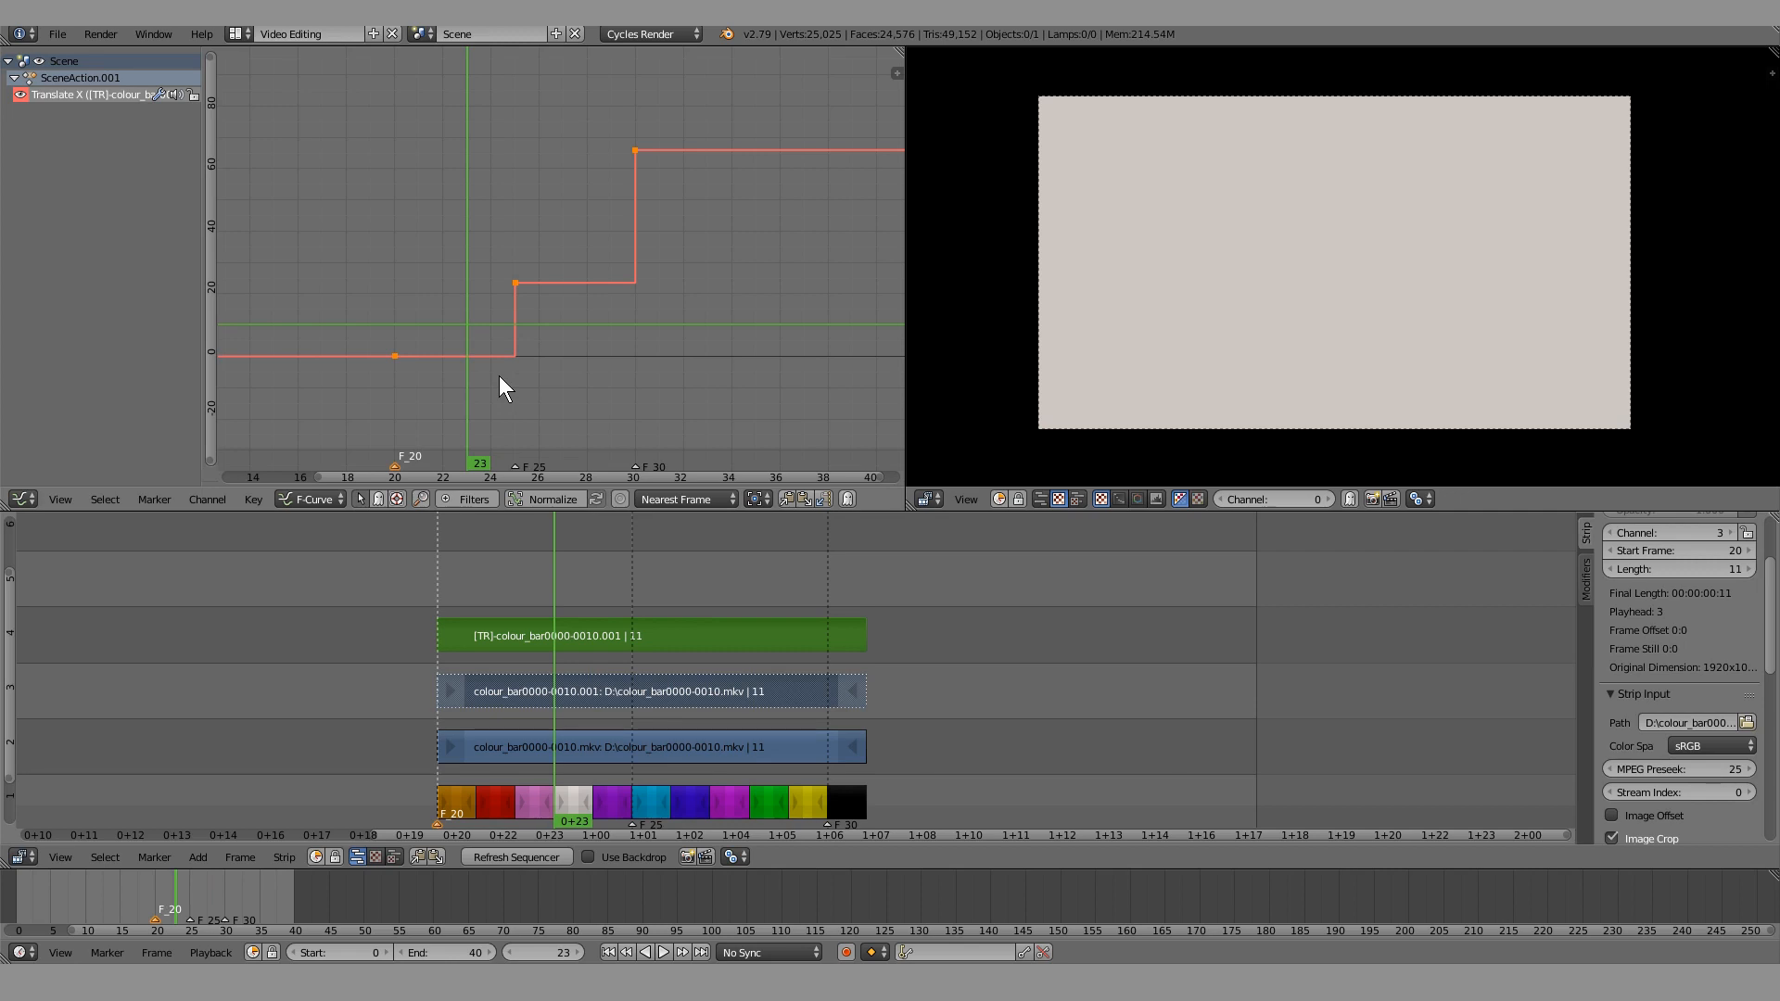
Move the duplicated movie strip on channel 3 with its Transform strip to start at frame 37
{"action": "key", "text": "a"}
{"action": "middle_click_drag", "start_coordinate": [552, 668], "coordinate": [655, 615]}
{"action": "right_click", "coordinate": [594, 687]}
{"action": "right_click", "coordinate": [621, 633]}
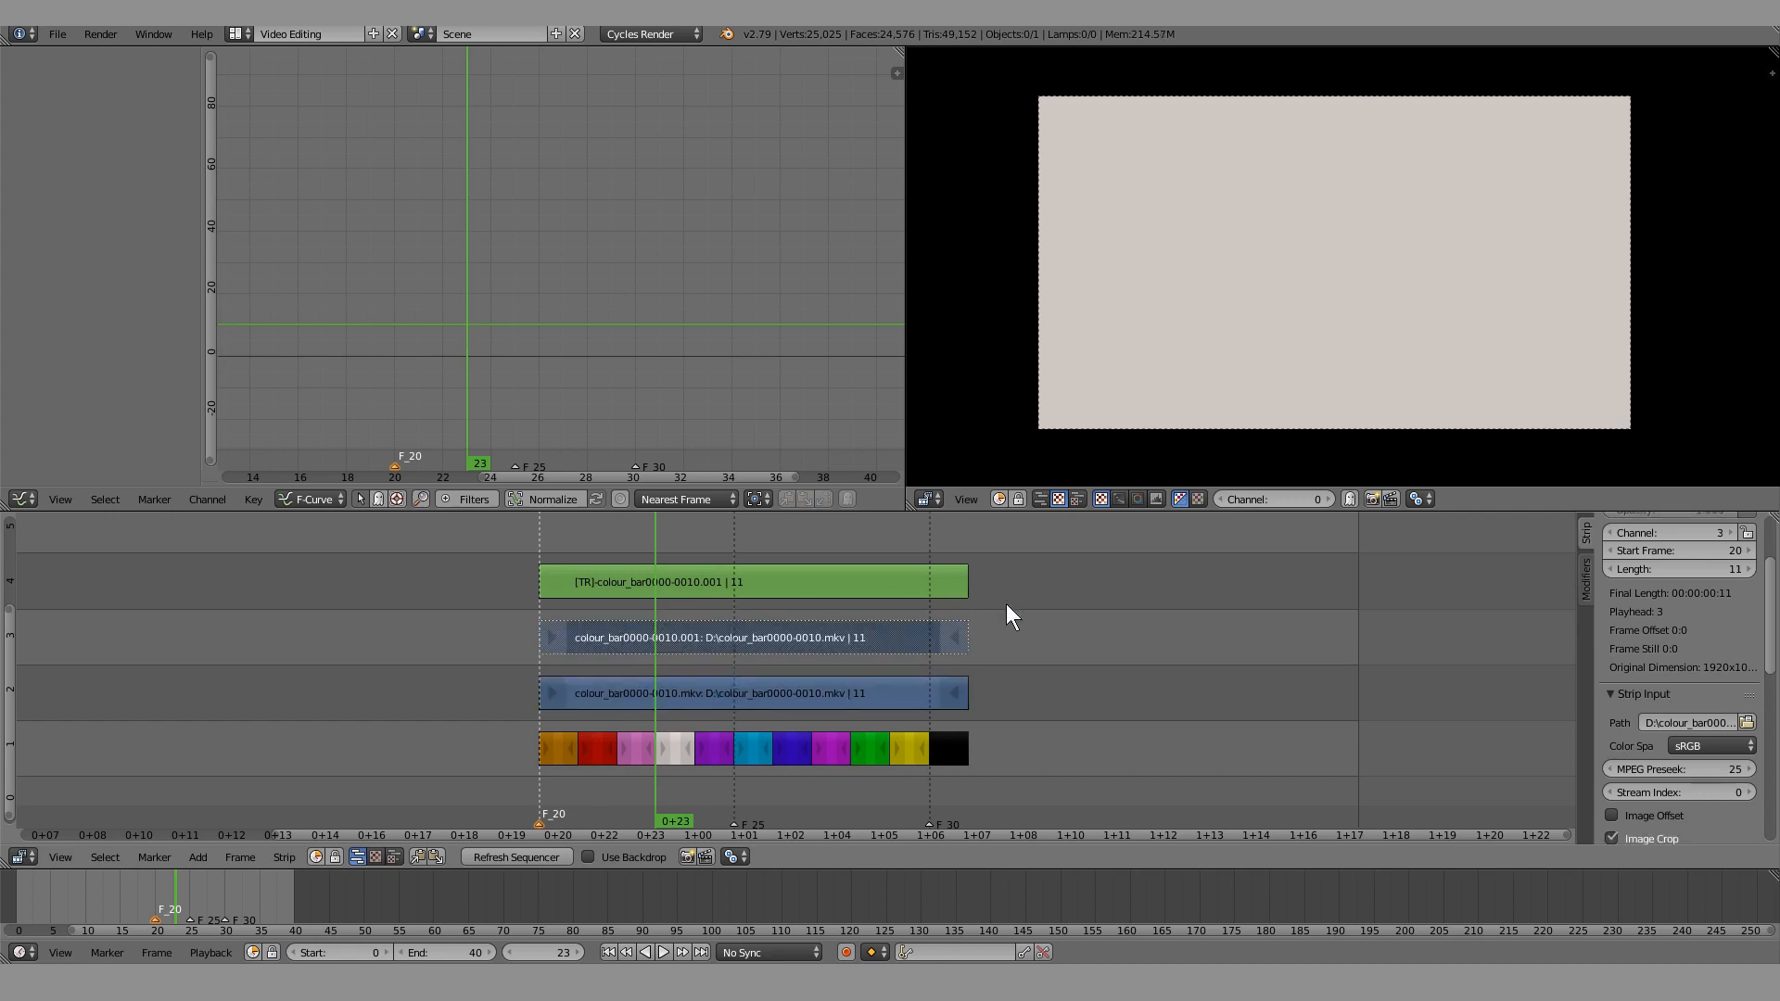
{"action": "key", "text": "g"}
{"action": "left_click", "coordinate": [1277, 607]}
Go to frame 20, switch the Graph Editor back to the mask editor, and show the channel 2 movie strip's modifiers
{"action": "left_click_drag", "start_coordinate": [506, 608], "coordinate": [545, 623]}
{"action": "right_click", "coordinate": [622, 684]}
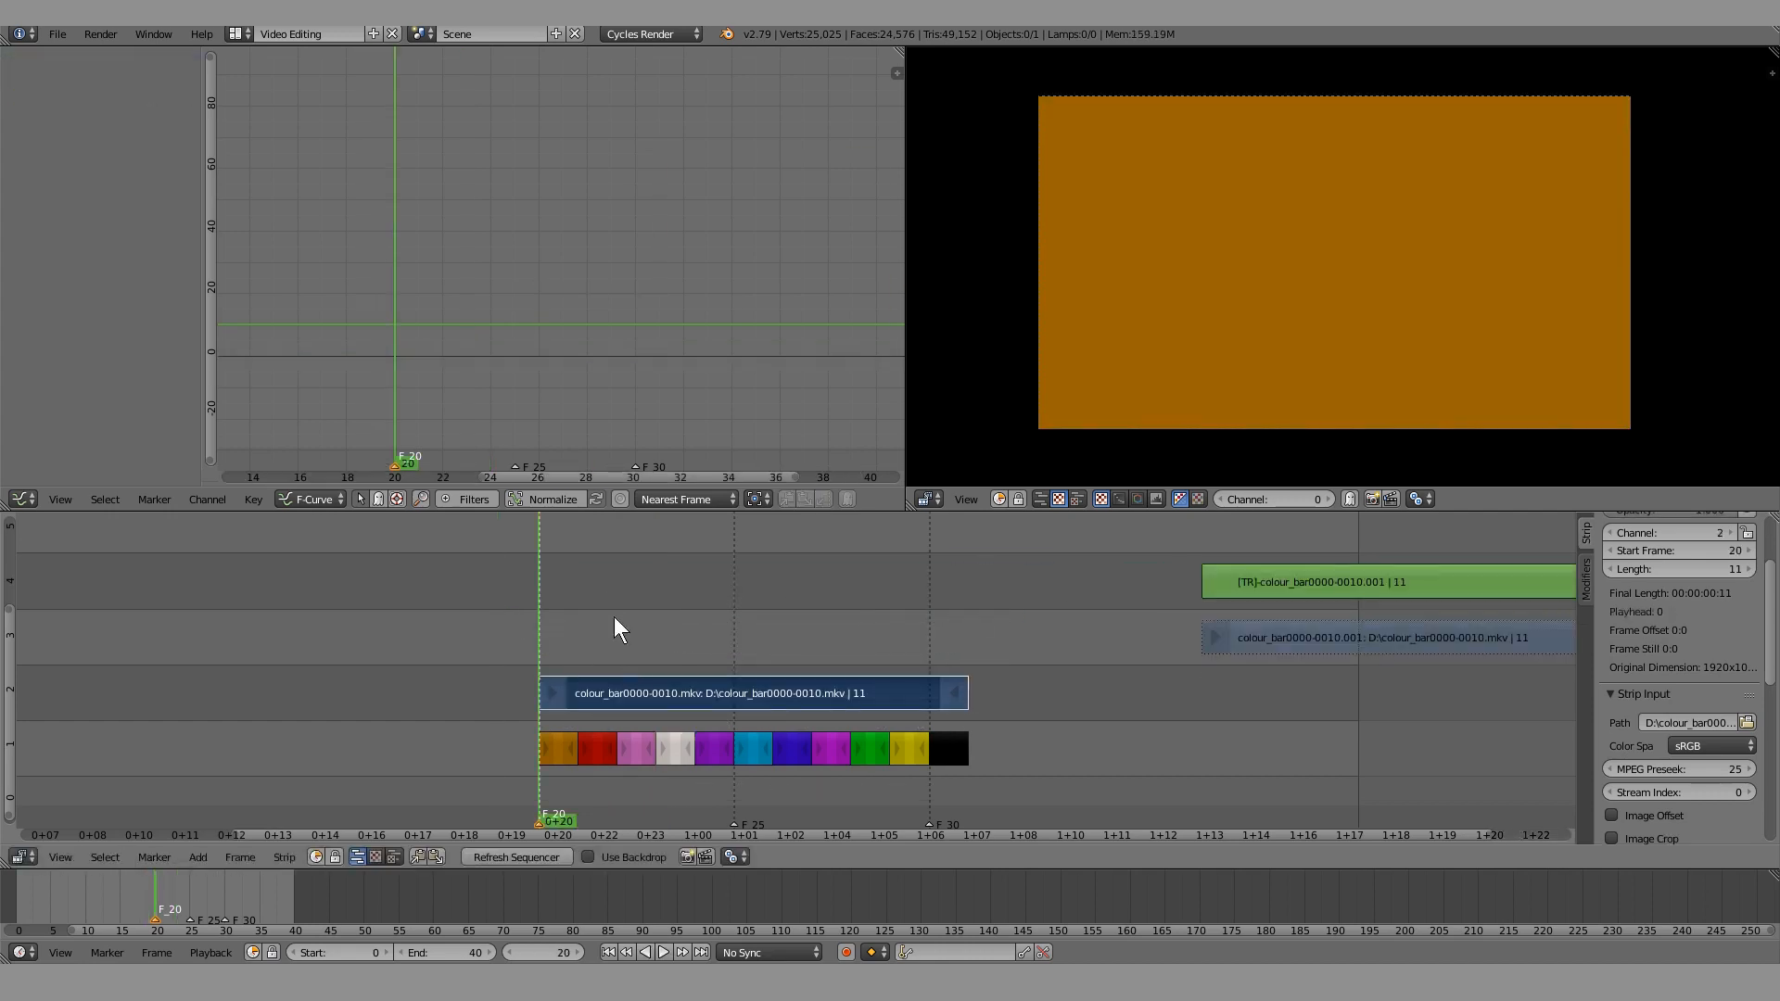
{"action": "key", "text": "shift+F10"}
{"action": "left_click", "coordinate": [1583, 578]}
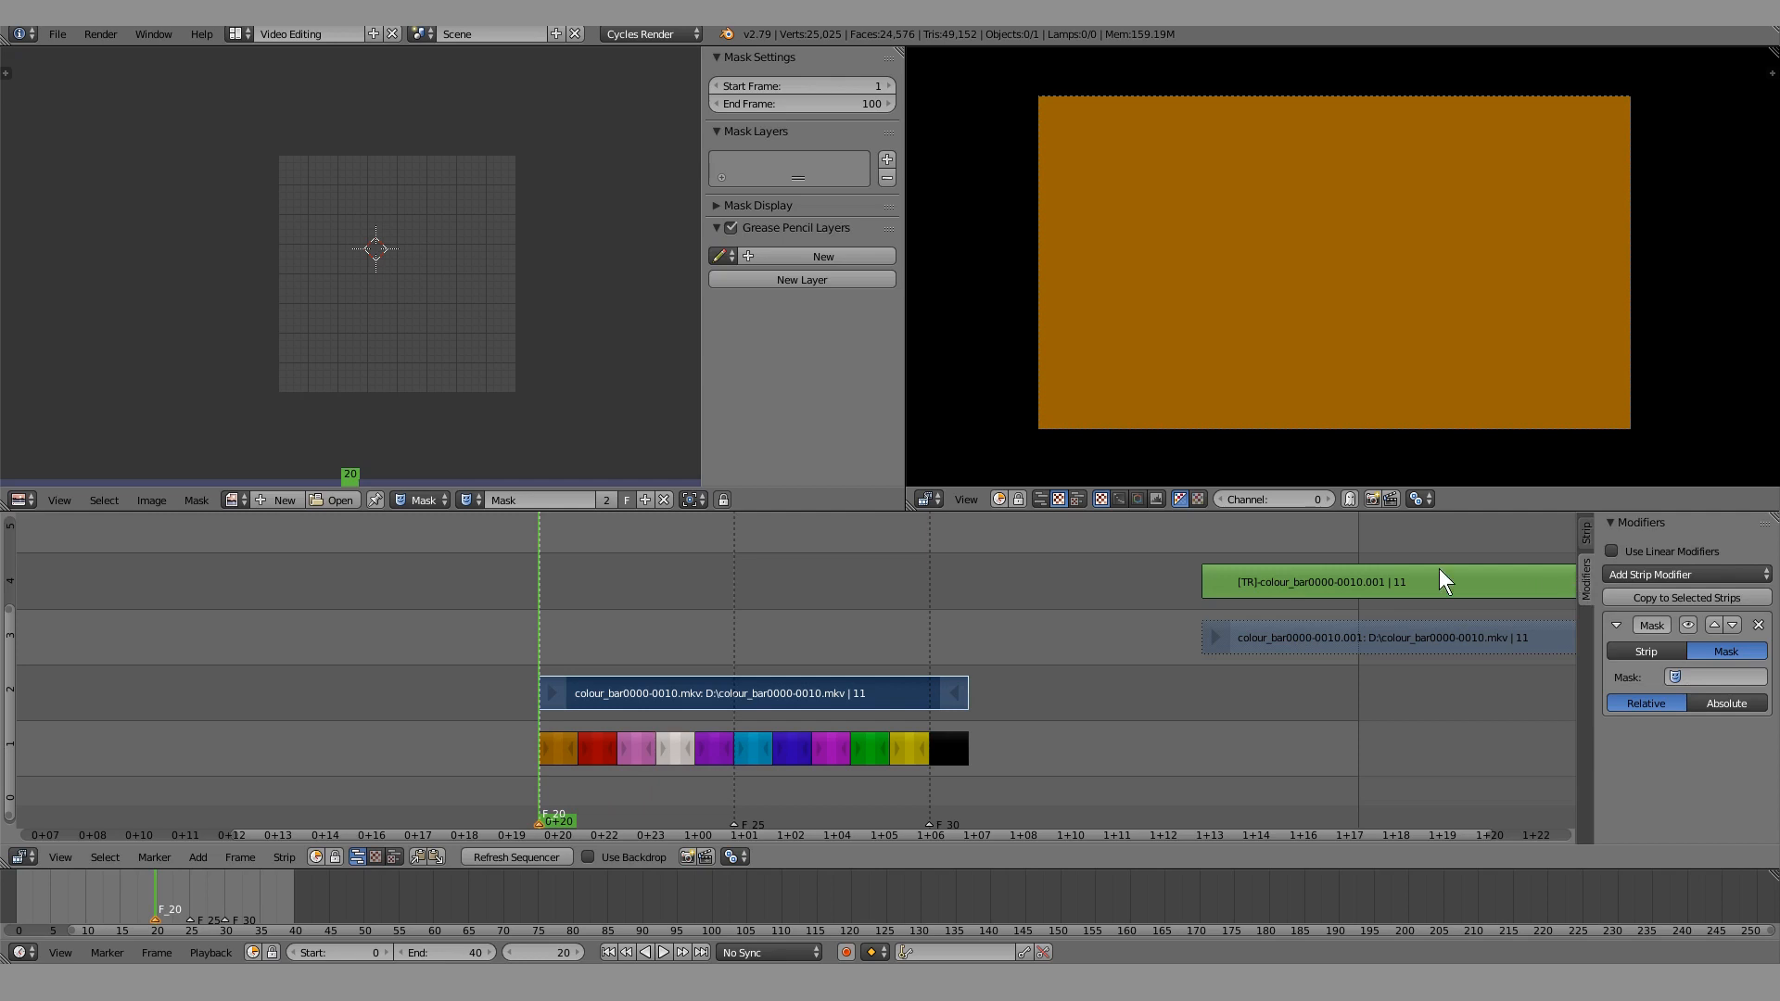
Move the masked movie strip on channel 2 to start at frame 31
{"action": "scroll", "coordinate": [1333, 619], "scroll_direction": "down", "scroll_amount": 1}
{"action": "right_click", "coordinate": [1281, 588]}
{"action": "right_click", "coordinate": [812, 648]}
{"action": "right_click_drag", "start_coordinate": [799, 687], "coordinate": [1087, 704]}
{"action": "right_click", "coordinate": [1086, 704]}
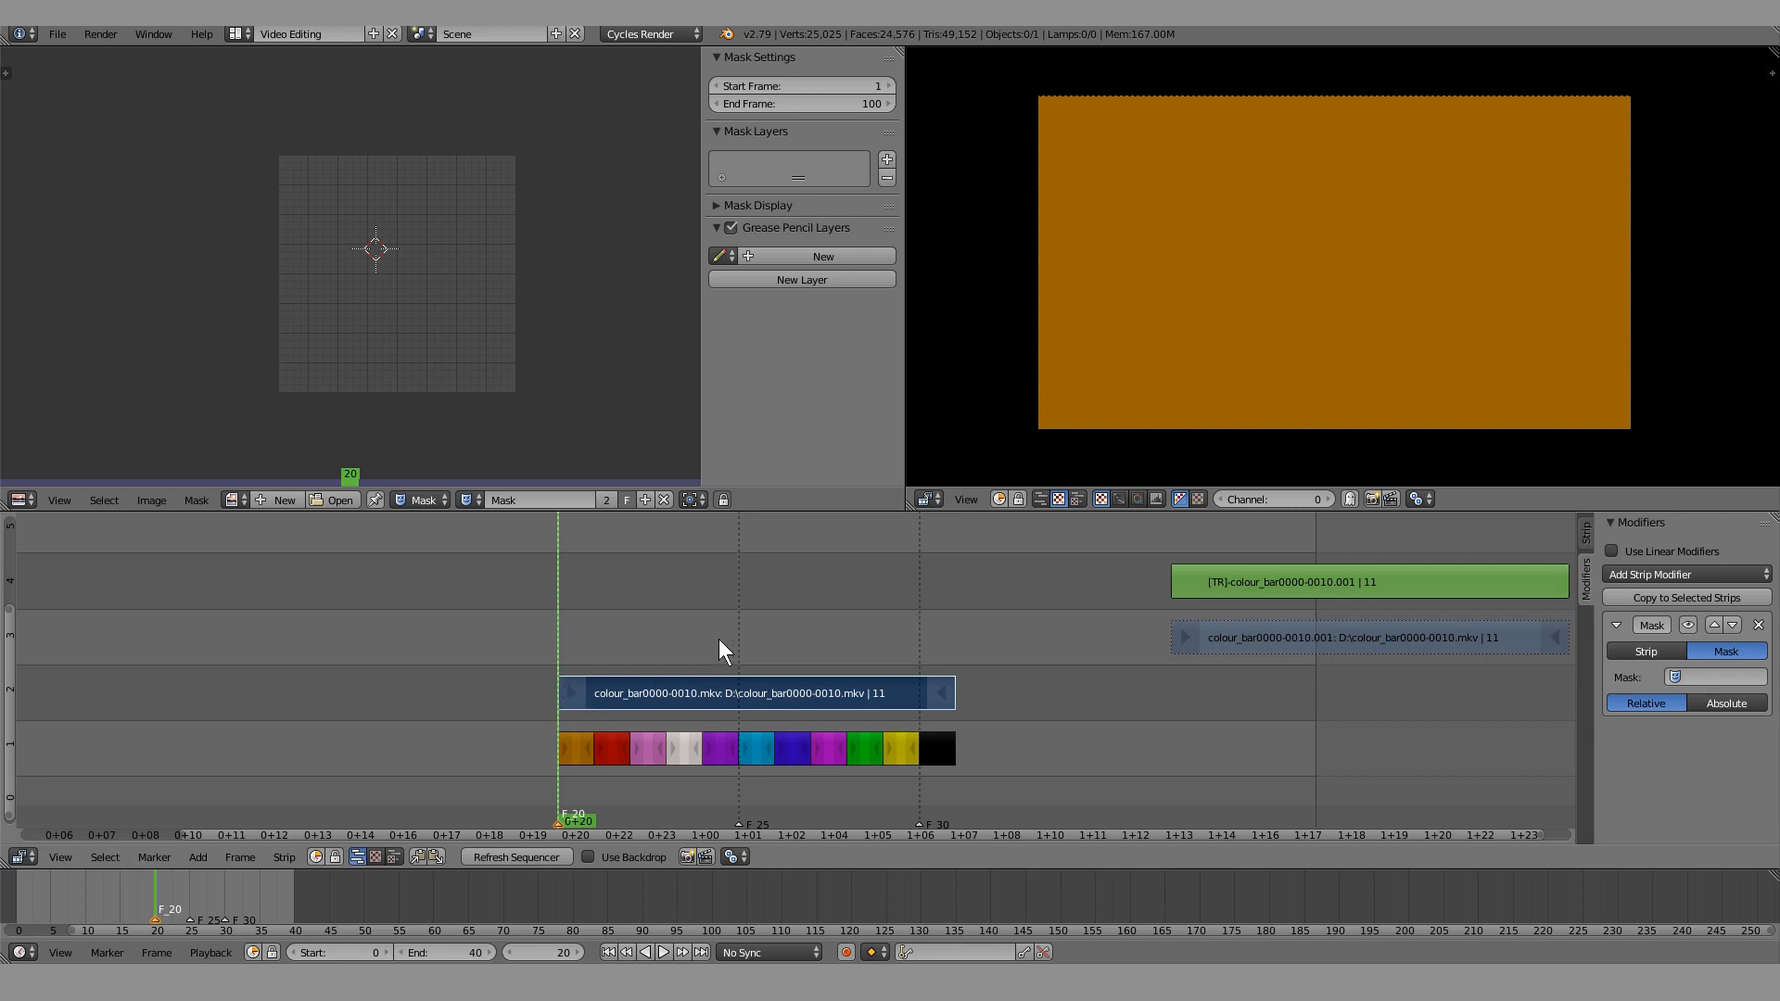
{"action": "right_click_drag", "start_coordinate": [697, 701], "coordinate": [1097, 712]}
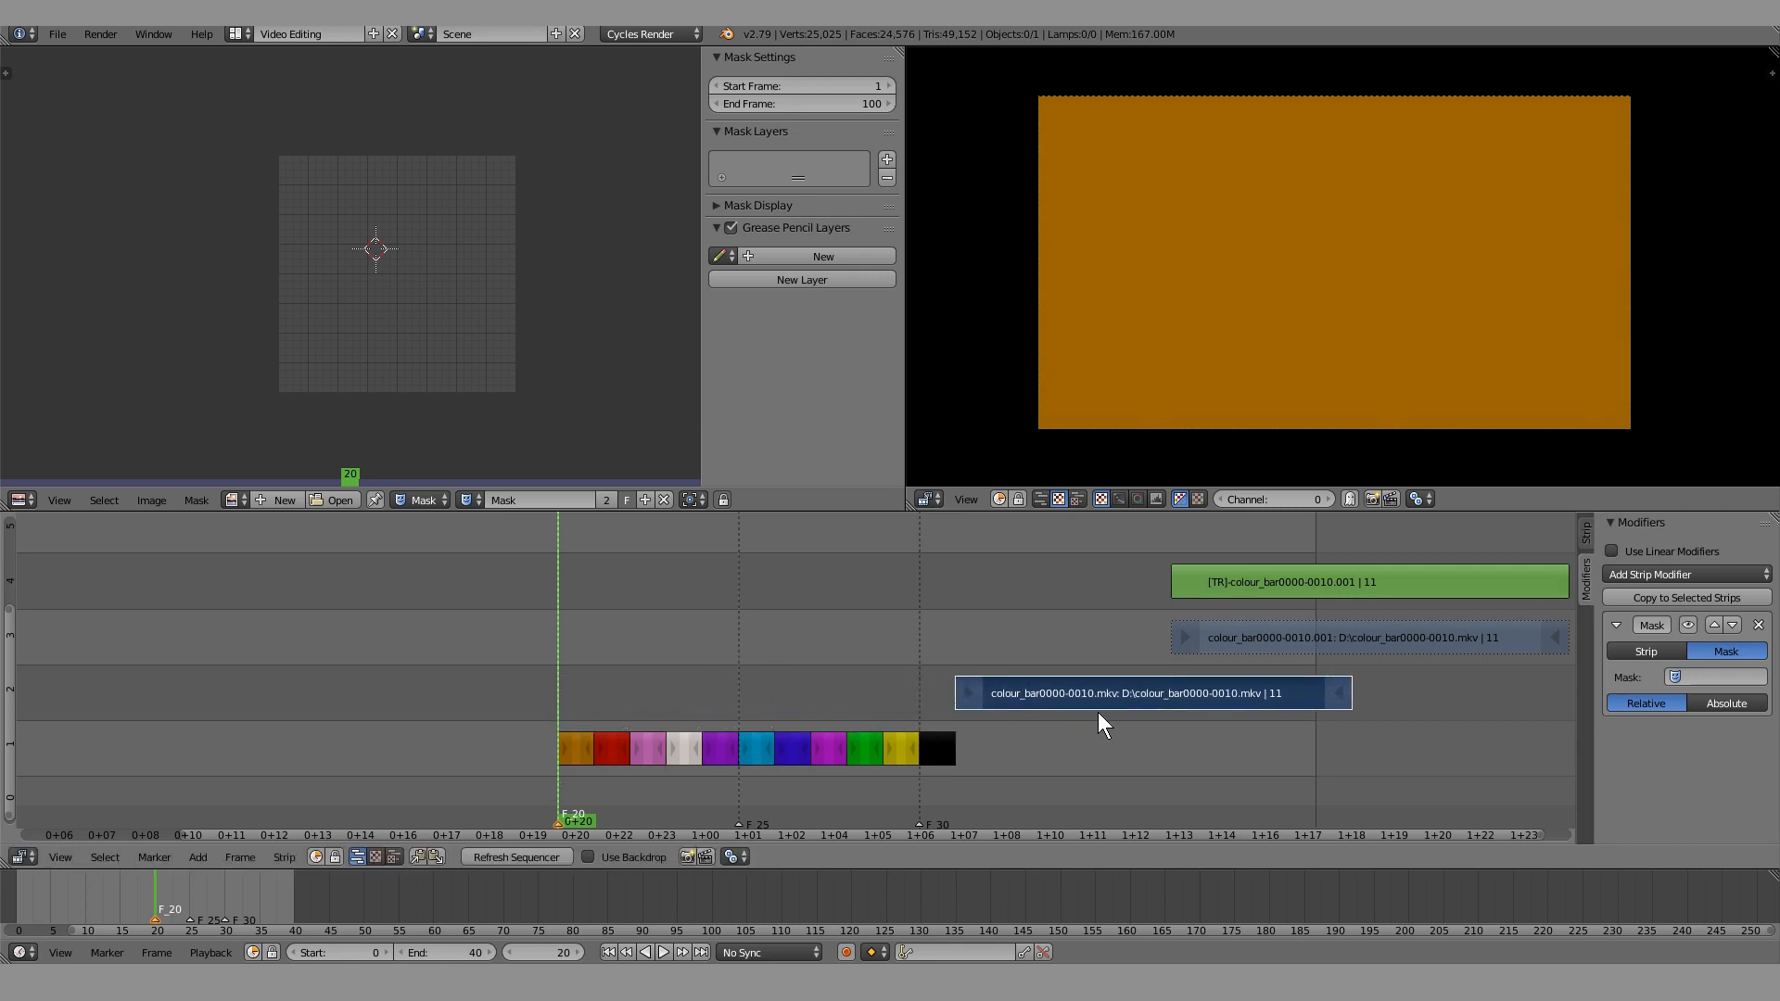
Add markers F_25 and F_30 to the marker selection and try shifting all three markers 11 frames forward
{"action": "right_click", "coordinate": [744, 831], "text": "shift"}
{"action": "right_click", "coordinate": [925, 827], "text": "shift"}
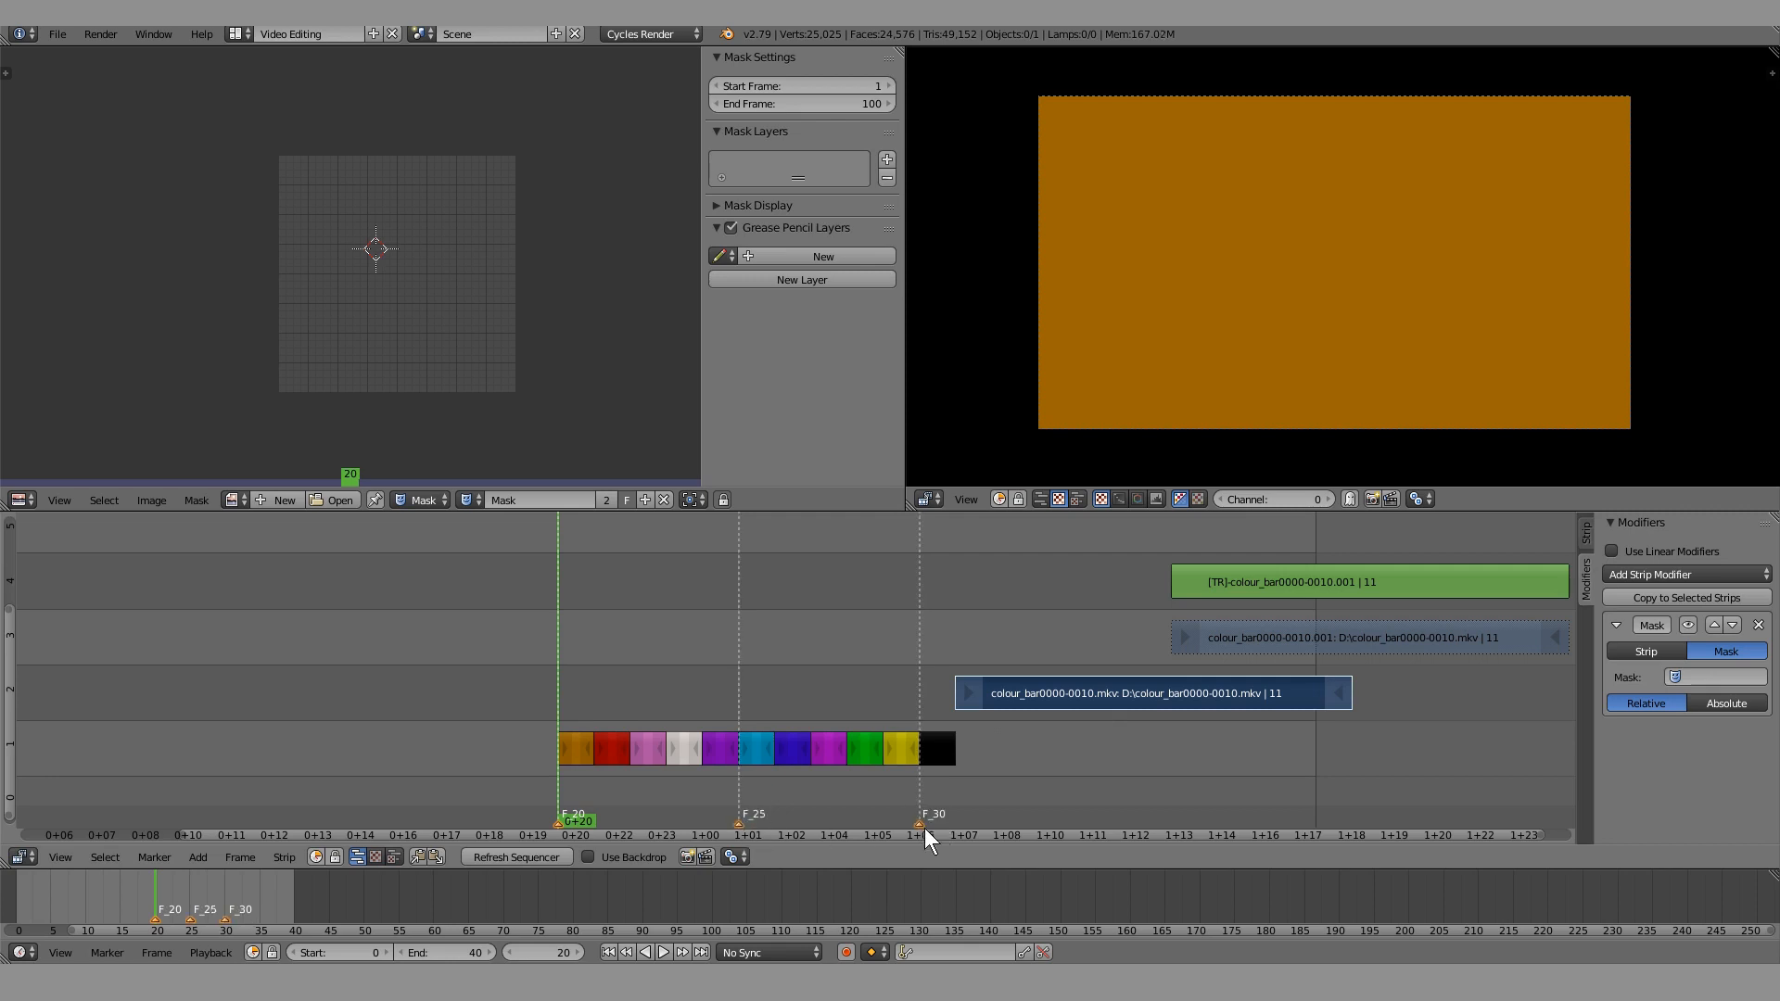
{"action": "key", "text": "g"}
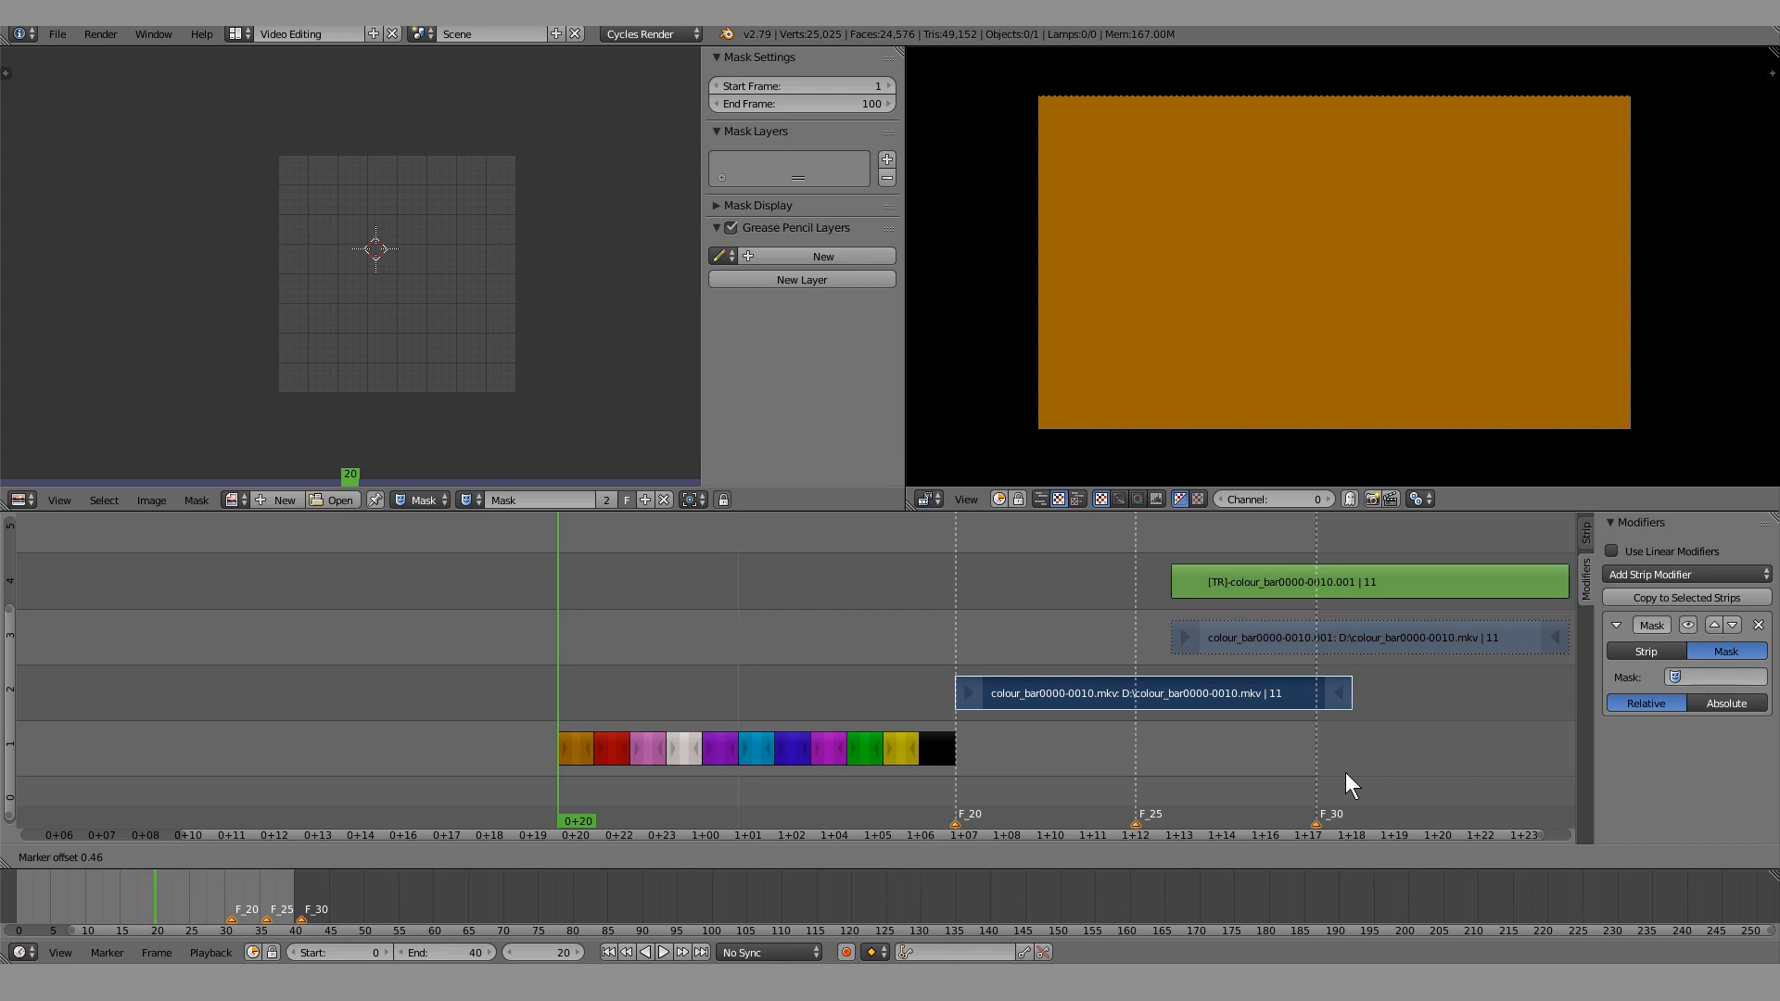
{"action": "key", "text": "Escape"}
Move the masked movie strip on channel 2 back to start at frame 20
{"action": "key", "text": "g"}
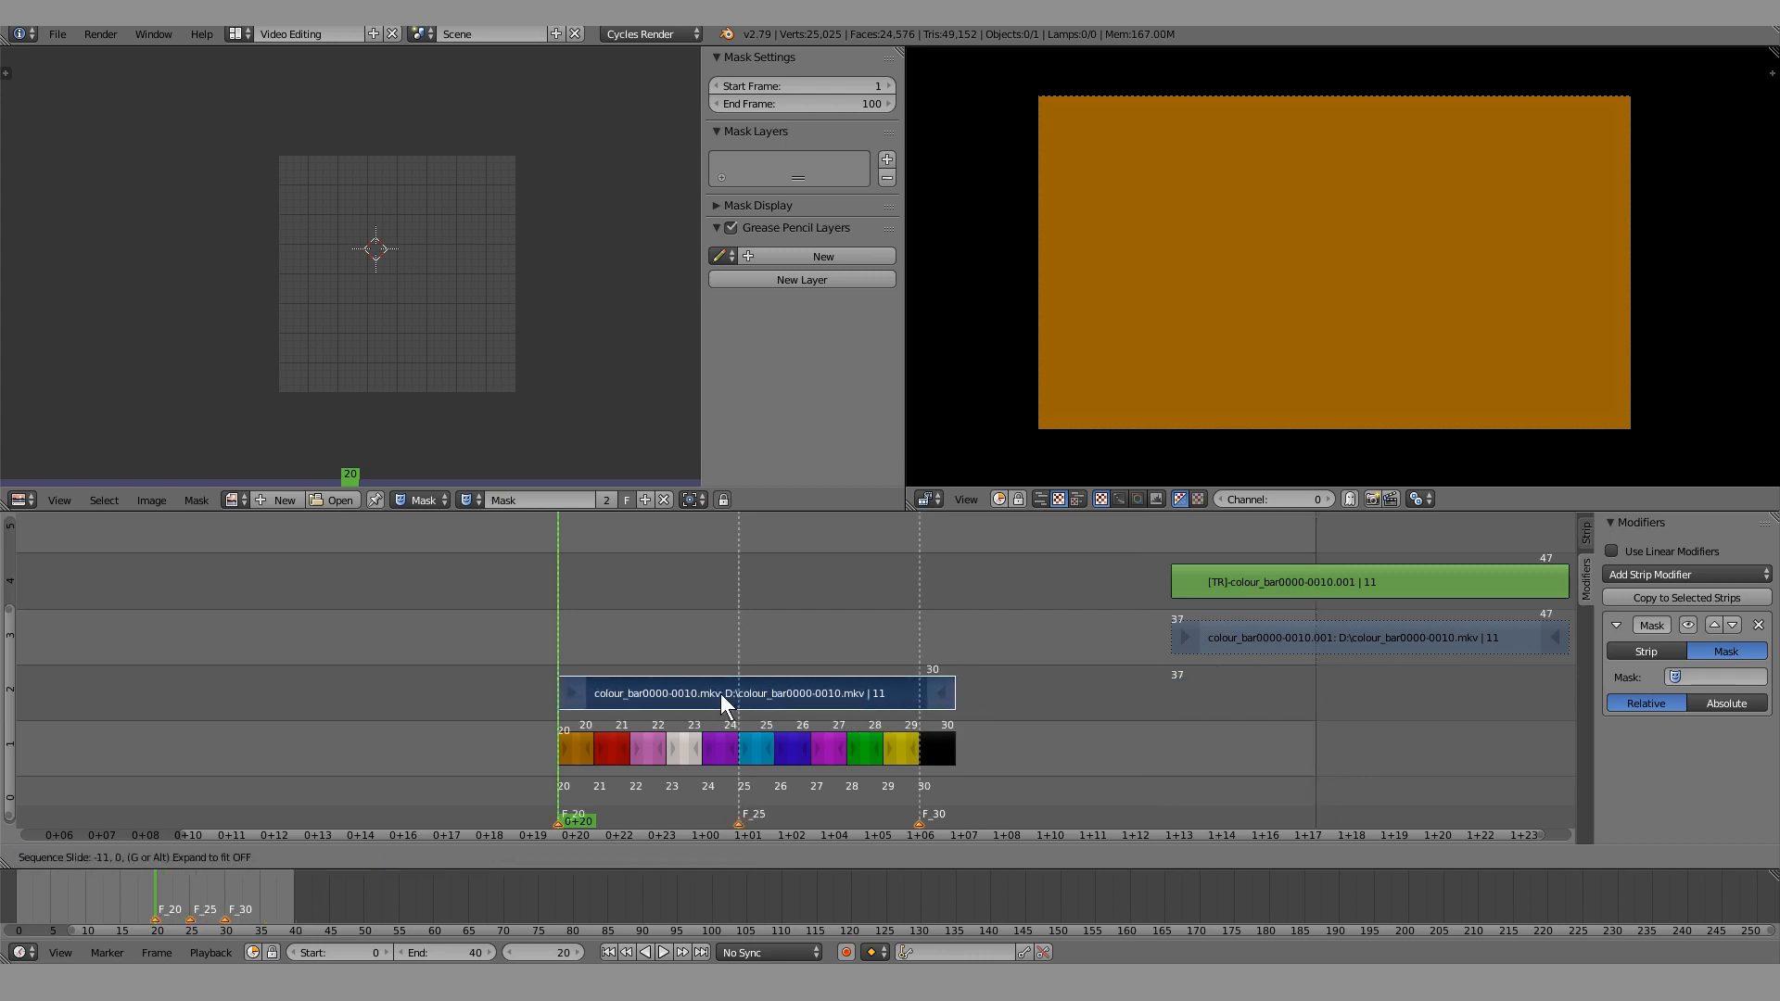
{"action": "key", "text": "Escape"}
{"action": "key", "text": "g"}
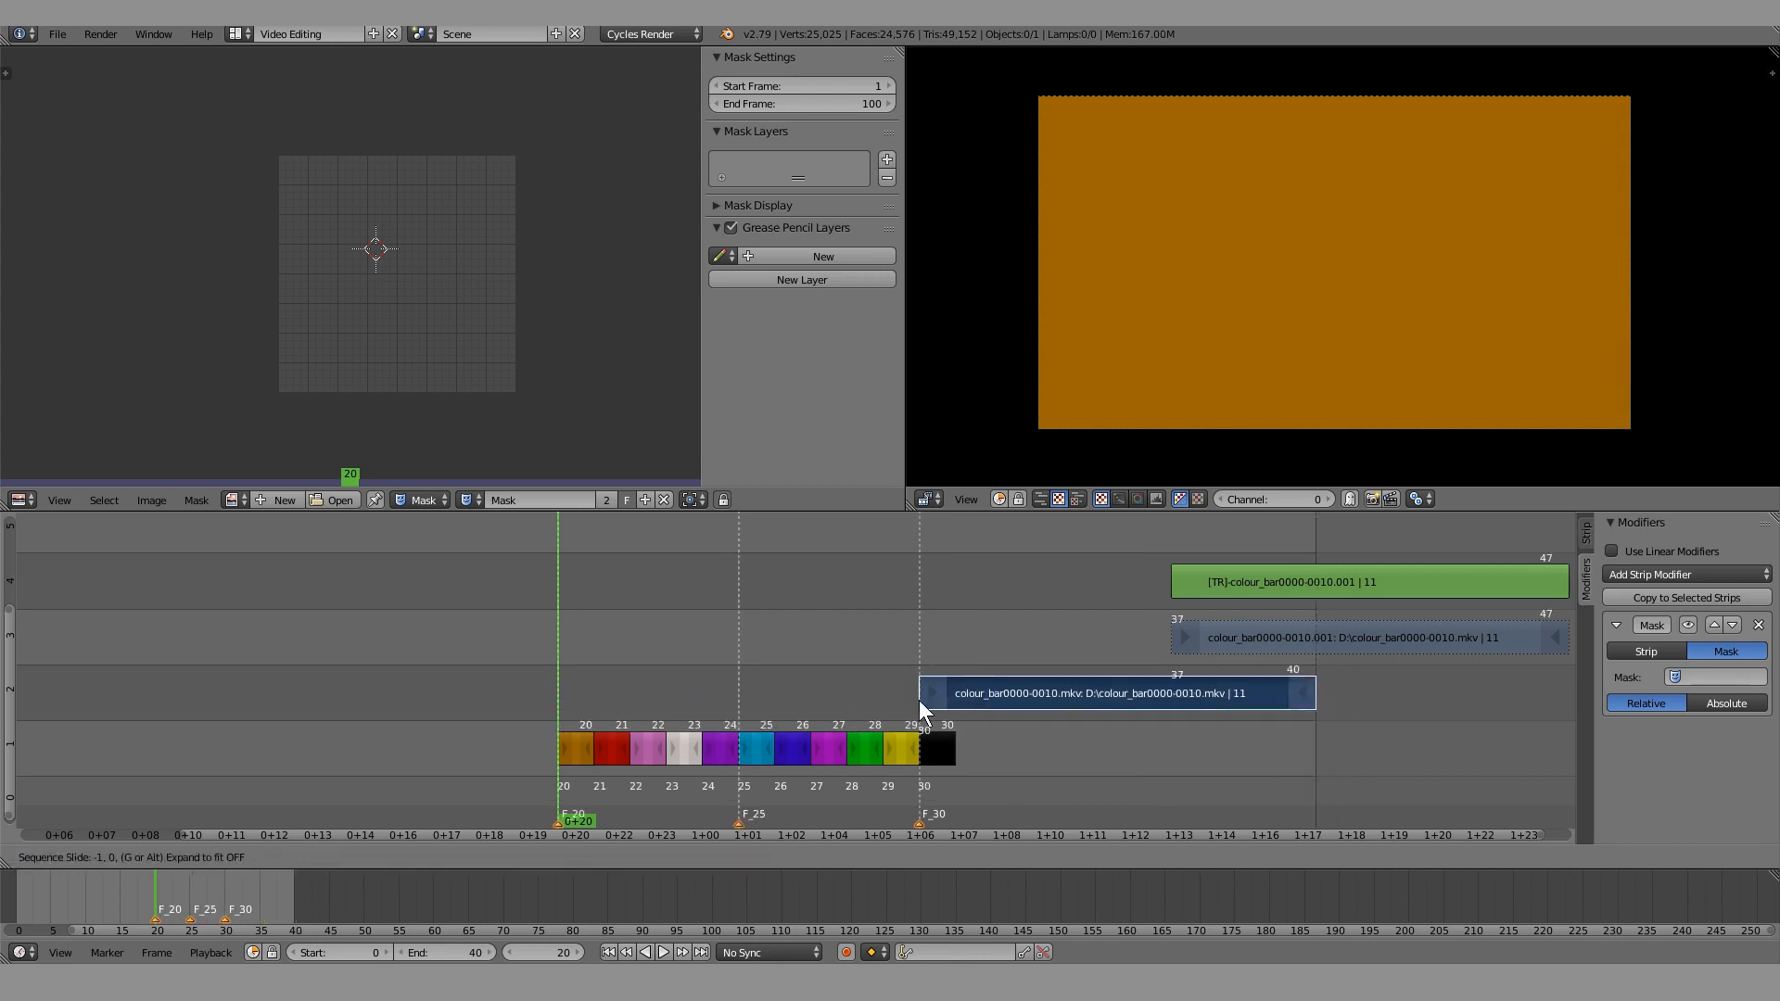
{"action": "left_click", "coordinate": [617, 705]}
Try trimming the start of the channel 2 movie strip to frame 27, and return its handle to frame 20
{"action": "right_click", "coordinate": [564, 703]}
{"action": "key", "text": "g"}
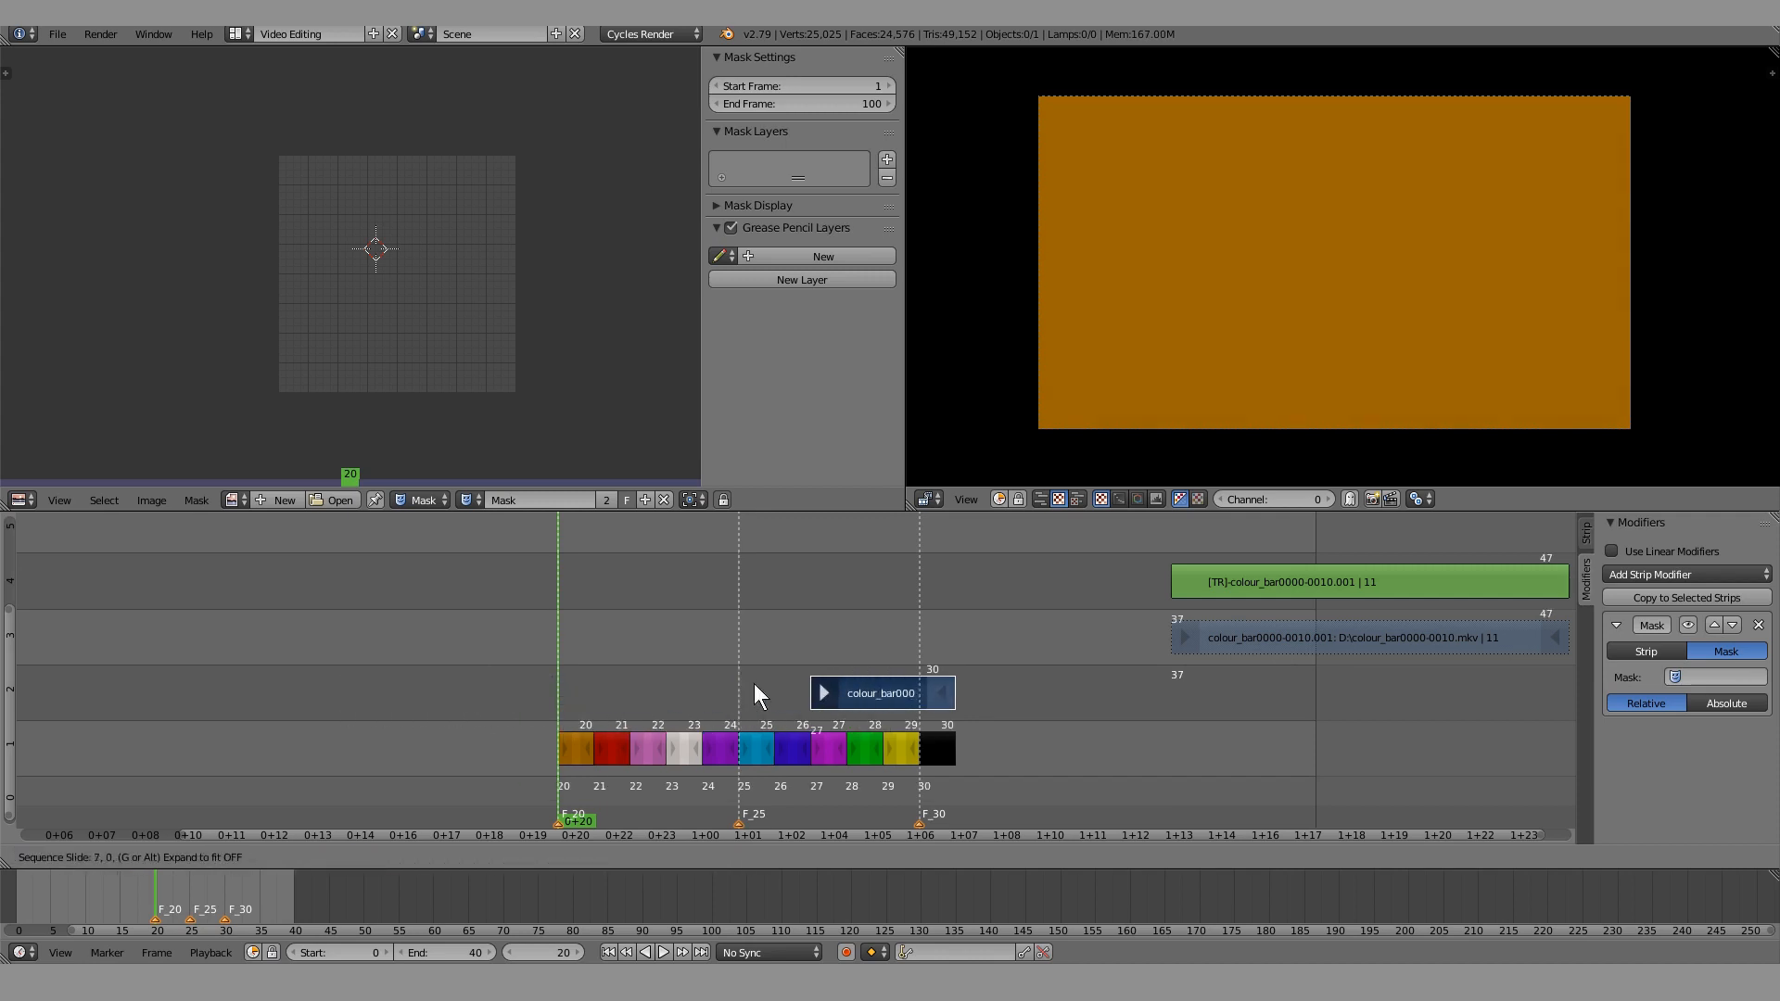
{"action": "left_click", "coordinate": [625, 688]}
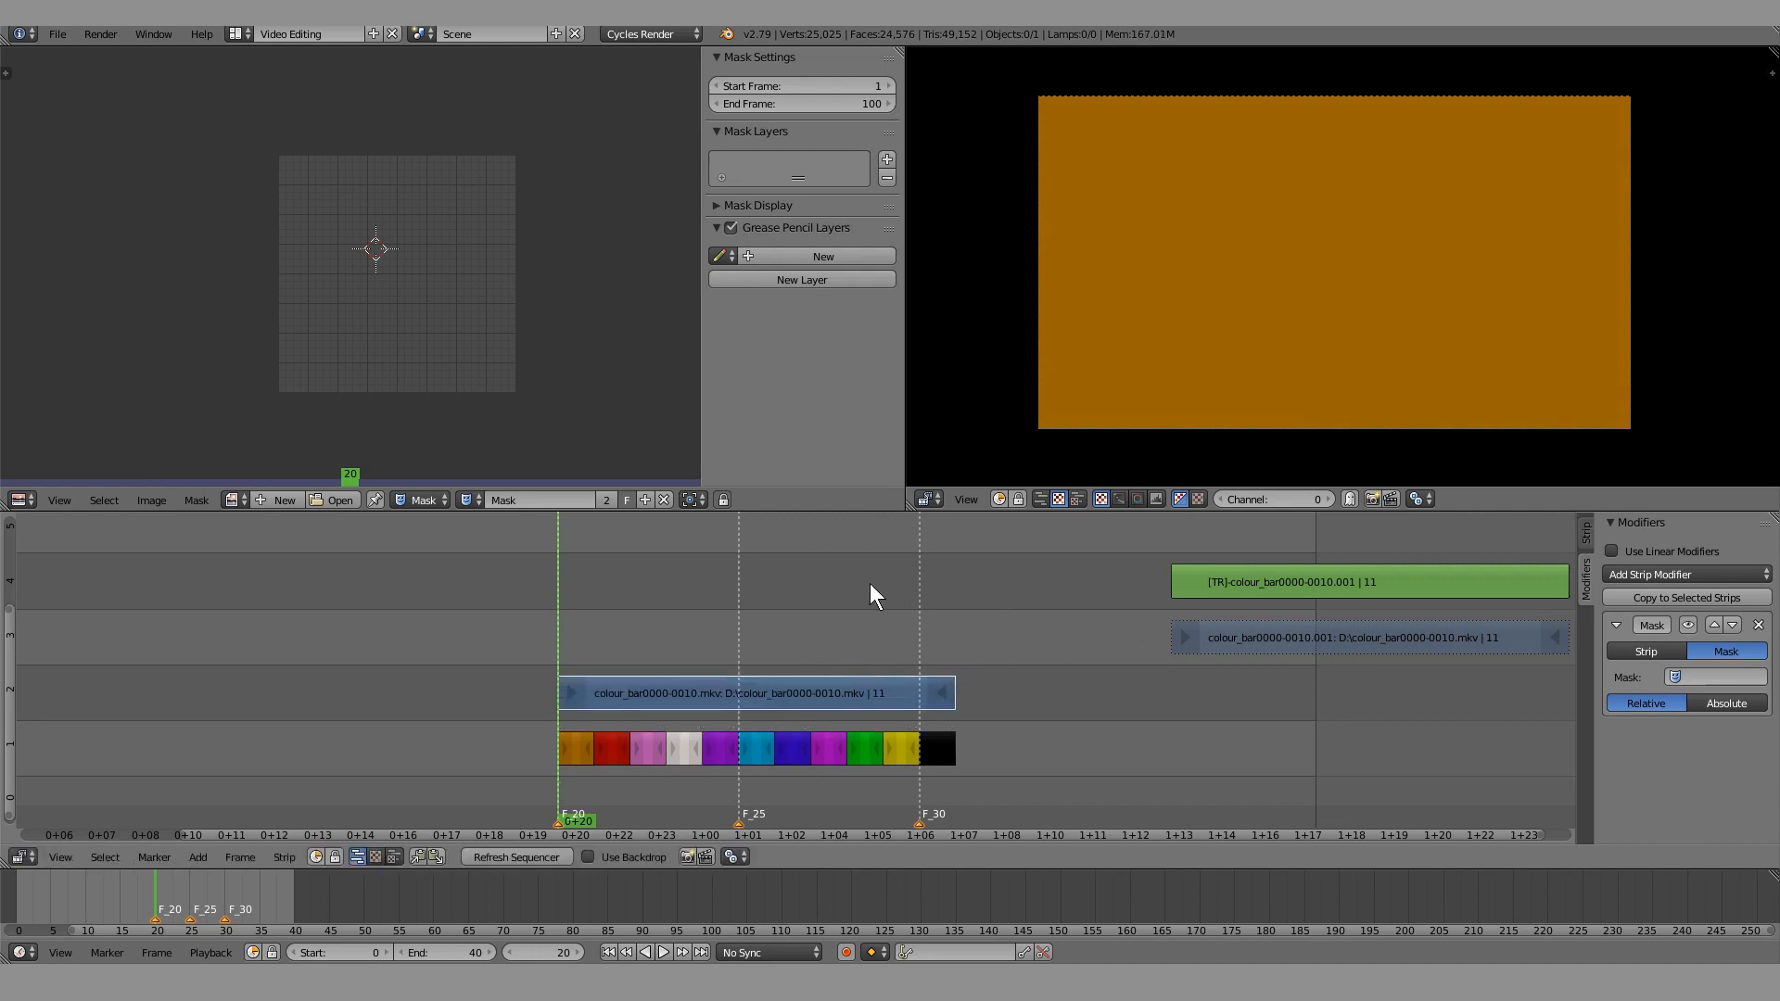
Switch the Mask modifier on the channel 2 movie strip to Absolute time
{"action": "middle_click_drag", "start_coordinate": [1105, 644], "coordinate": [989, 644]}
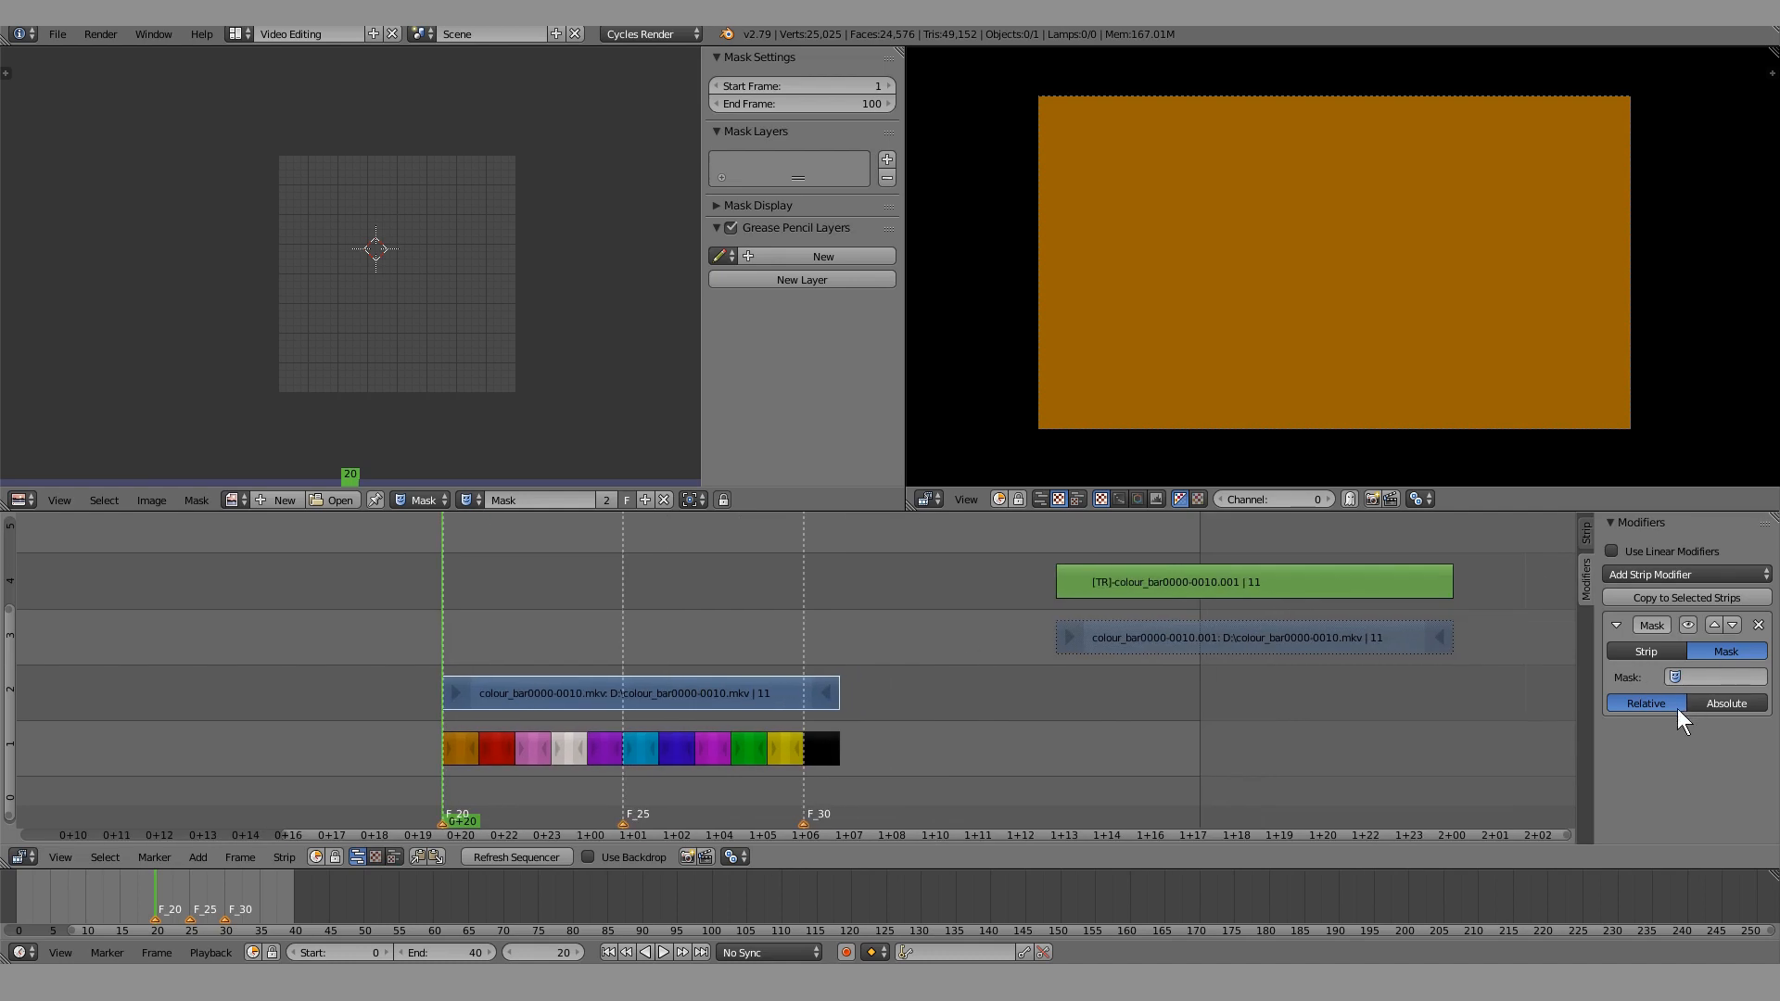
{"action": "key", "text": "g"}
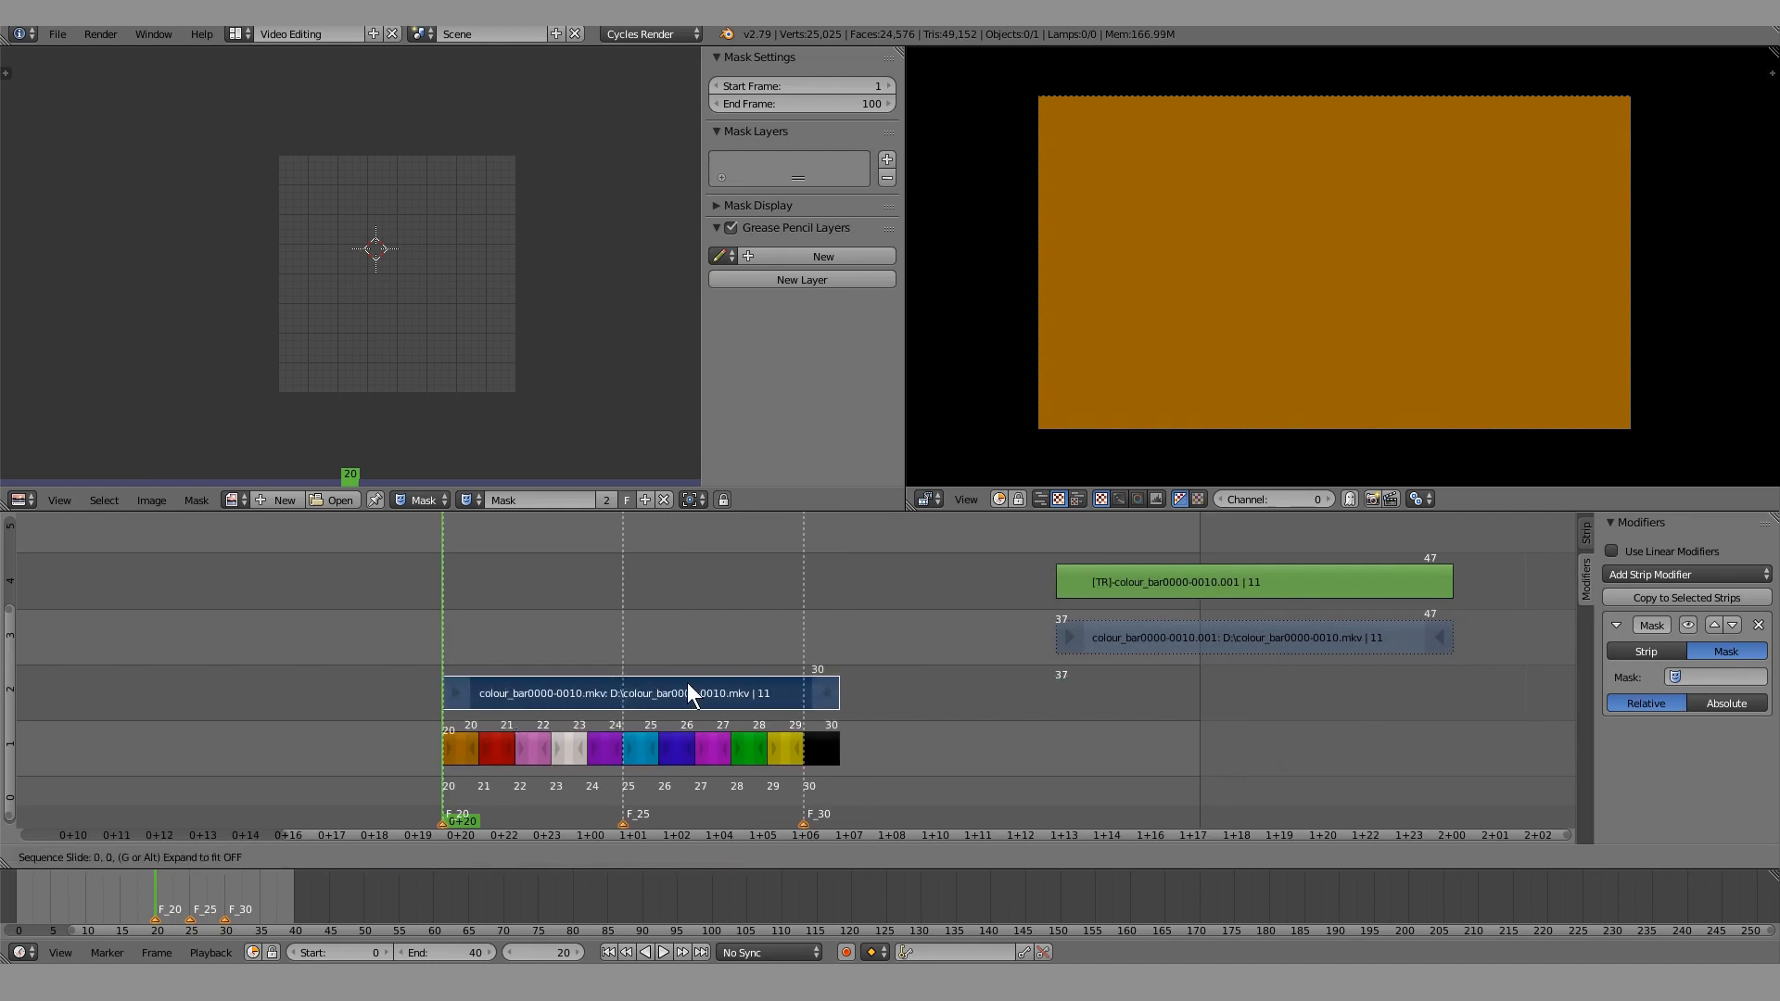
{"action": "key", "text": "Escape"}
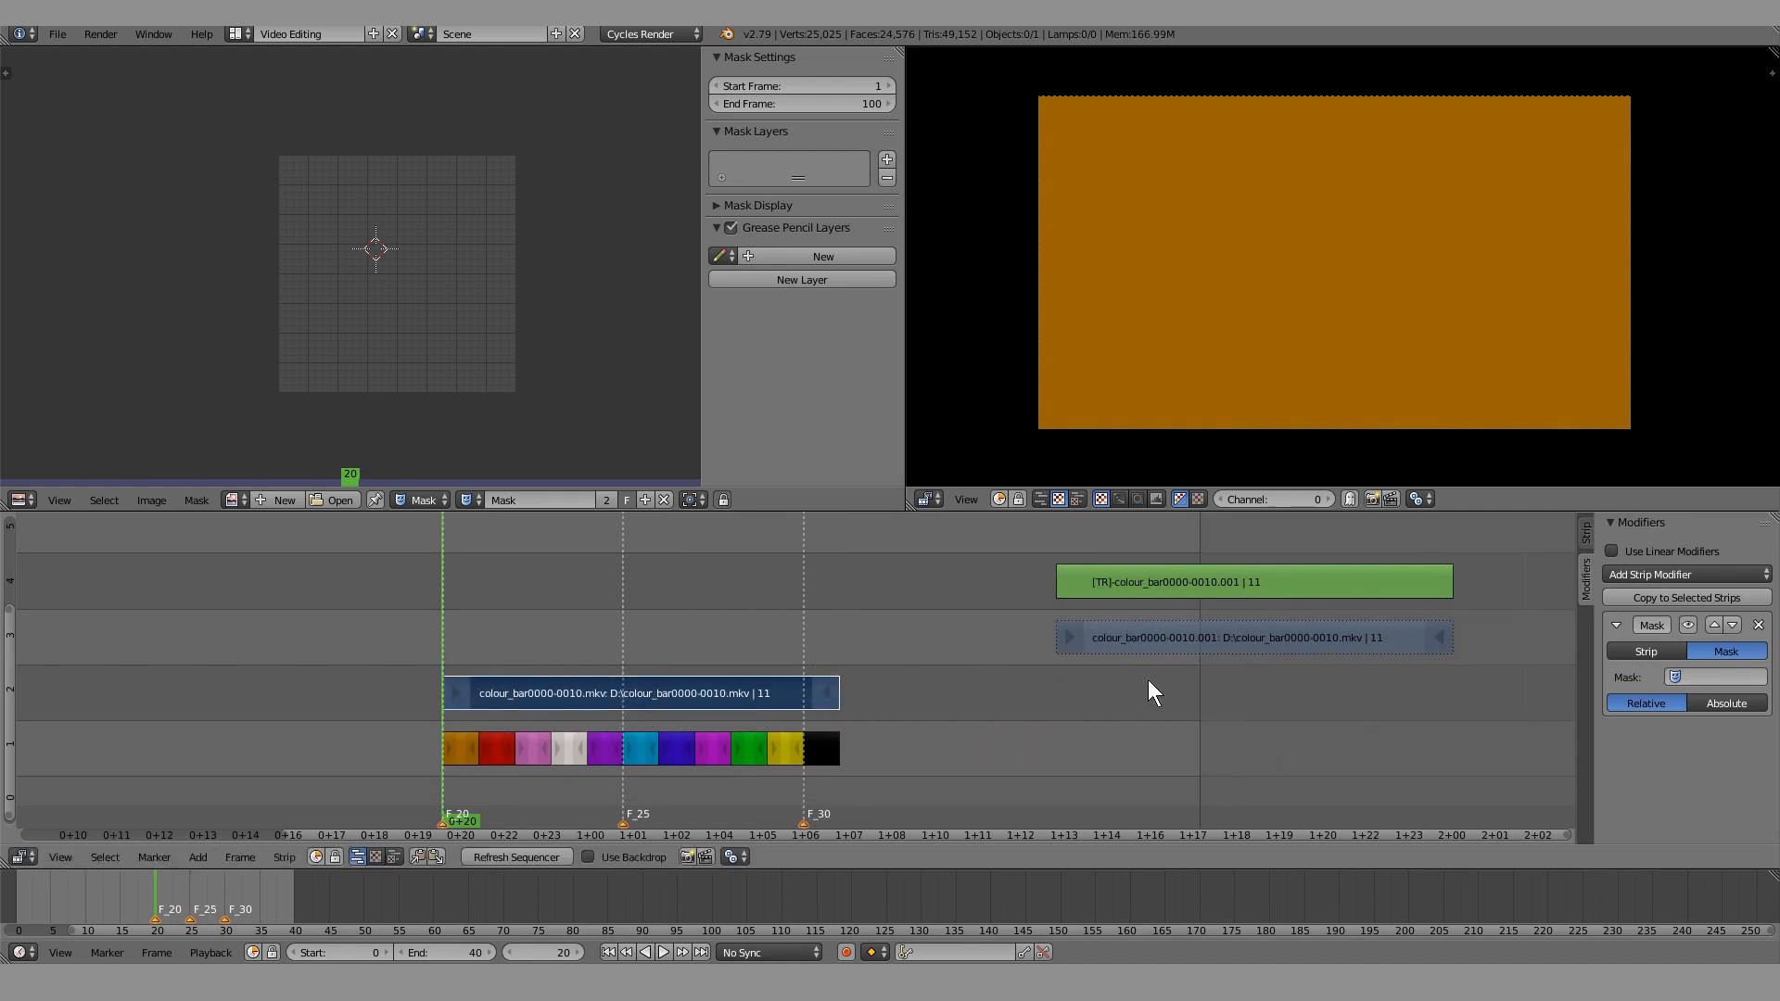
{"action": "left_click", "coordinate": [1724, 704]}
Move the masked movie strip on channel 2 to start at frame 32
{"action": "middle_click_drag", "start_coordinate": [1351, 707], "coordinate": [781, 654]}
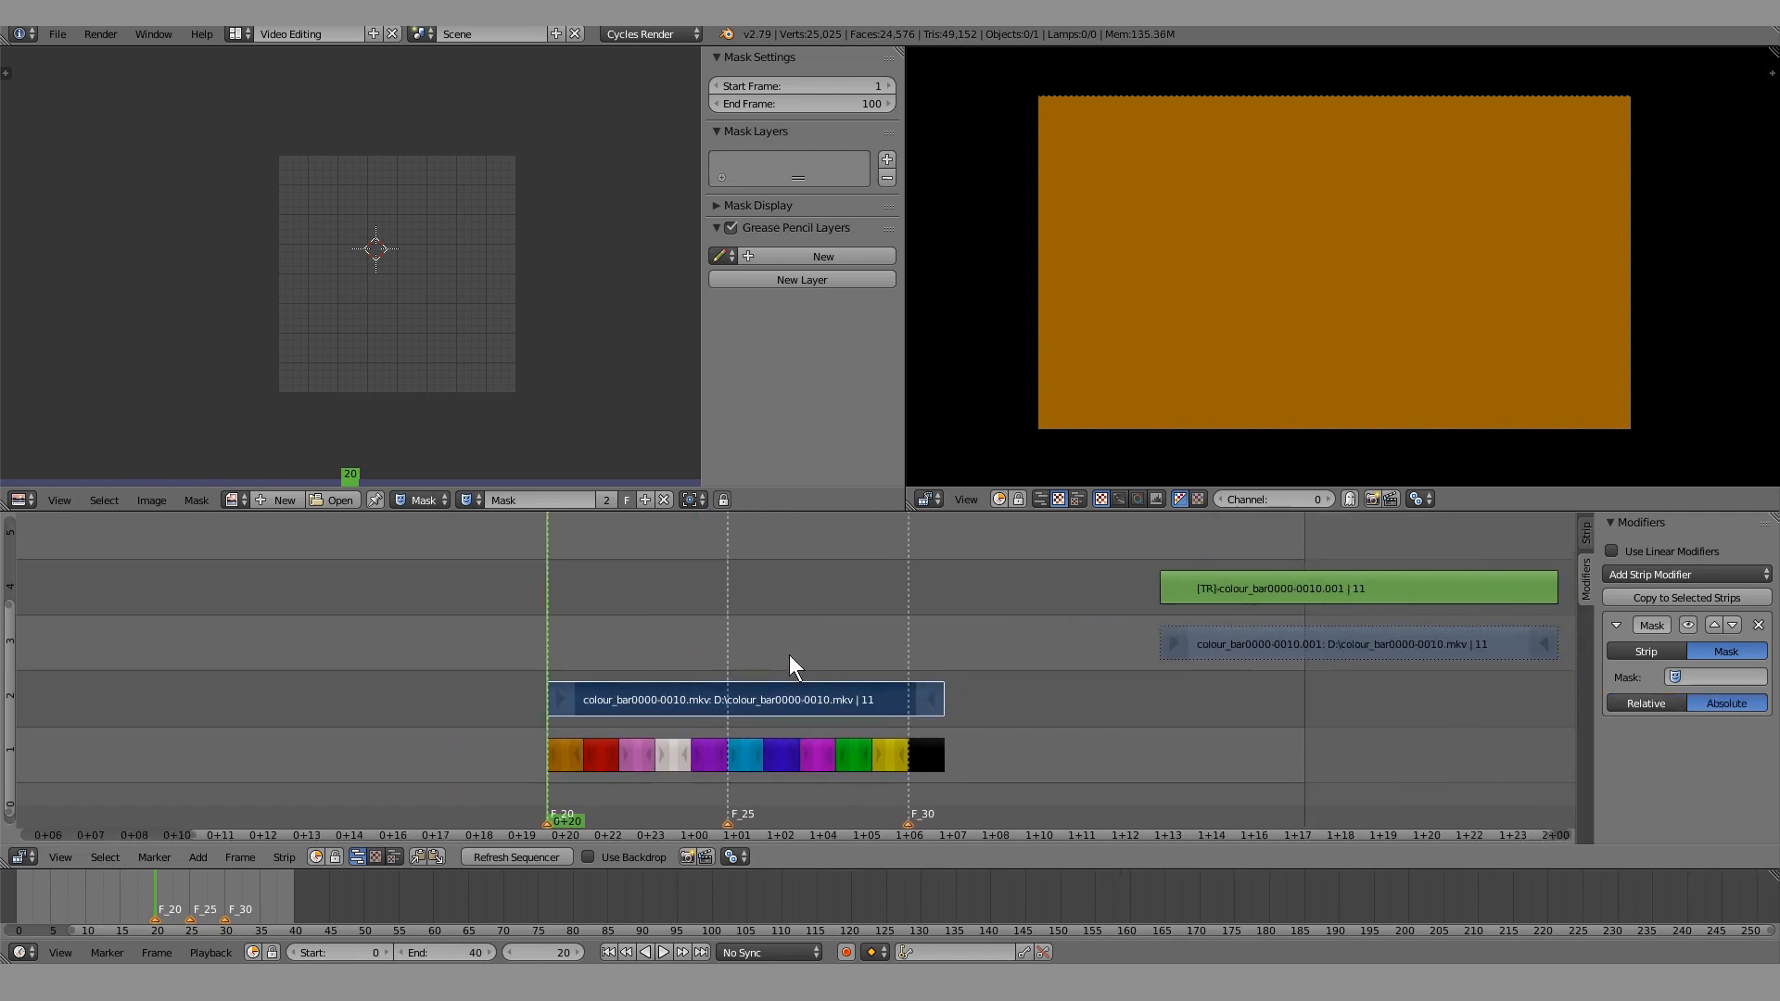
{"action": "scroll", "coordinate": [584, 661], "scroll_direction": "up", "scroll_amount": 1}
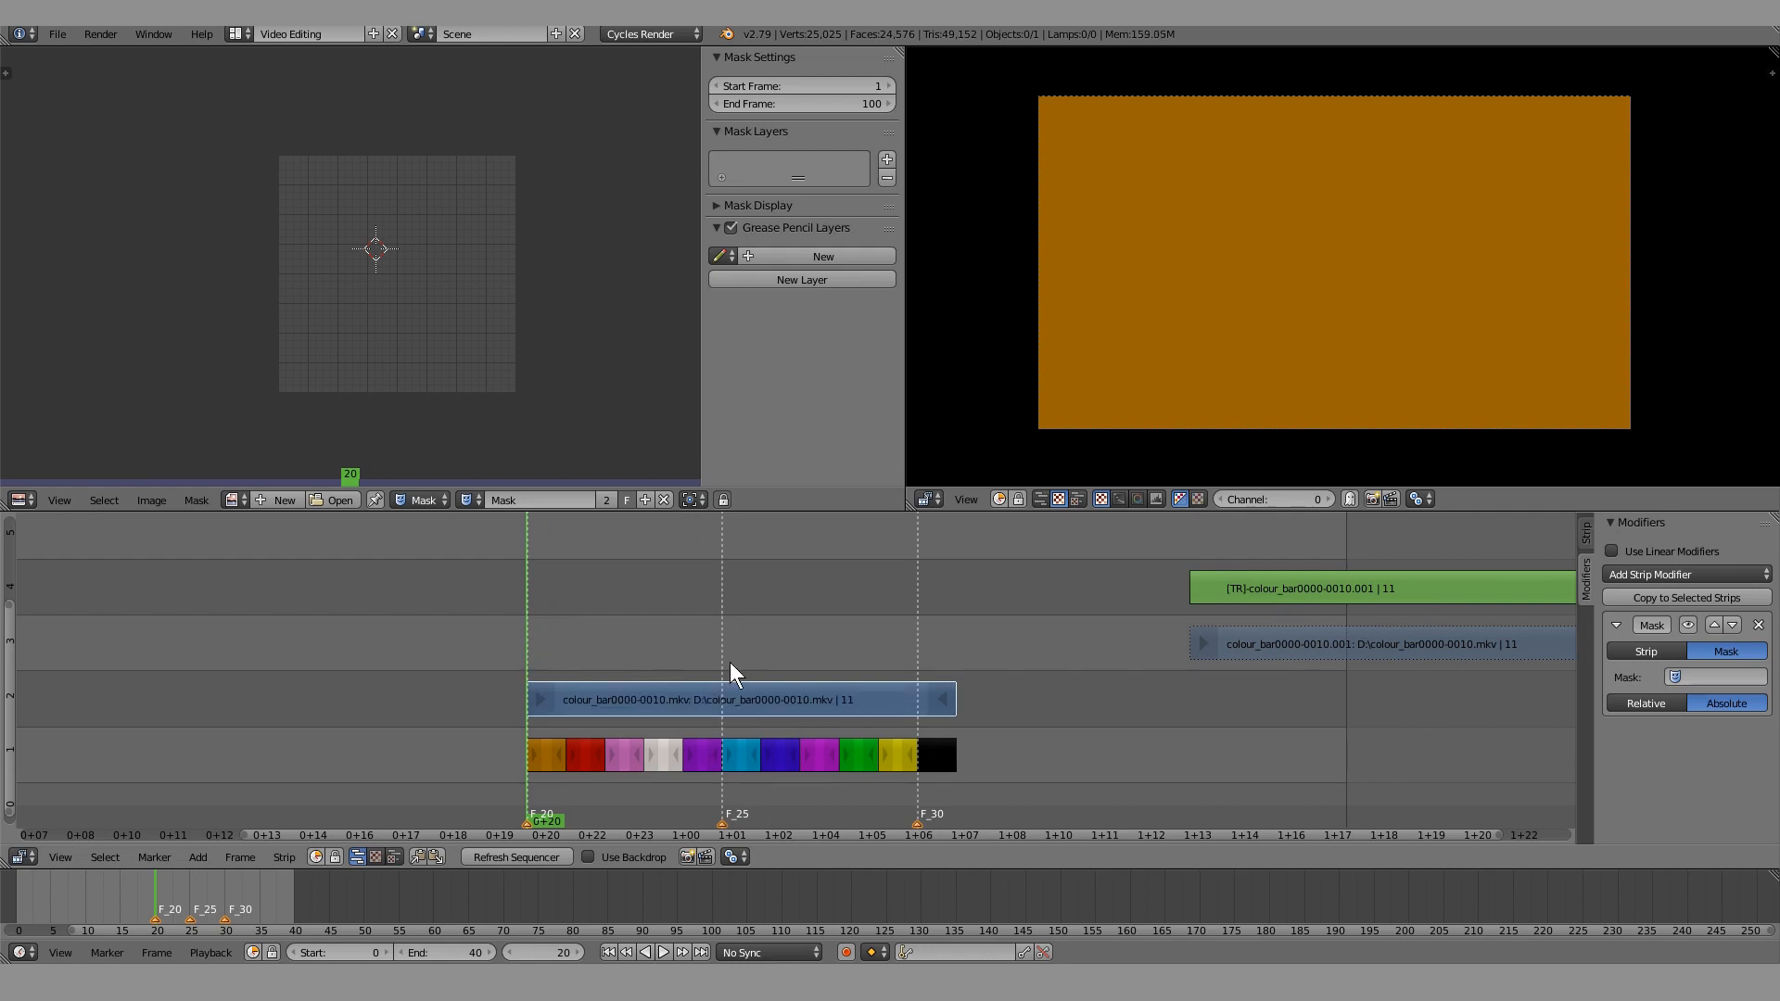
{"action": "middle_click_drag", "start_coordinate": [876, 657], "coordinate": [921, 648]}
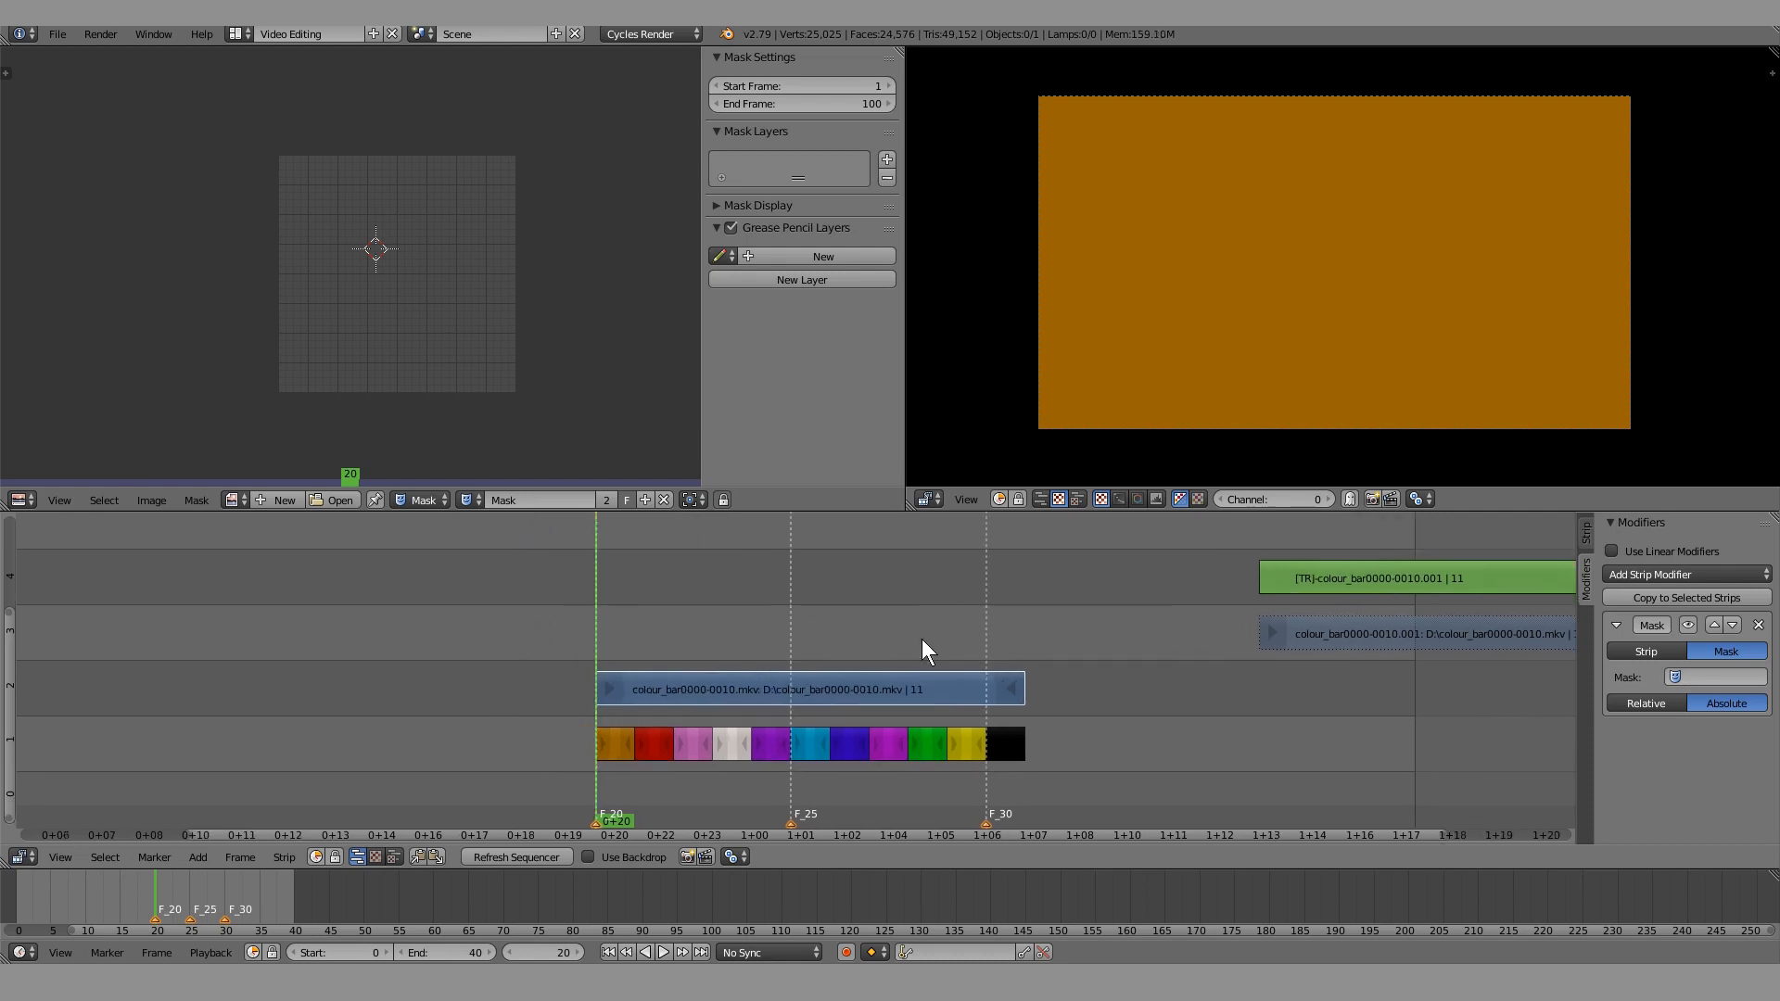
{"action": "right_click", "coordinate": [755, 687]}
{"action": "key", "text": "g"}
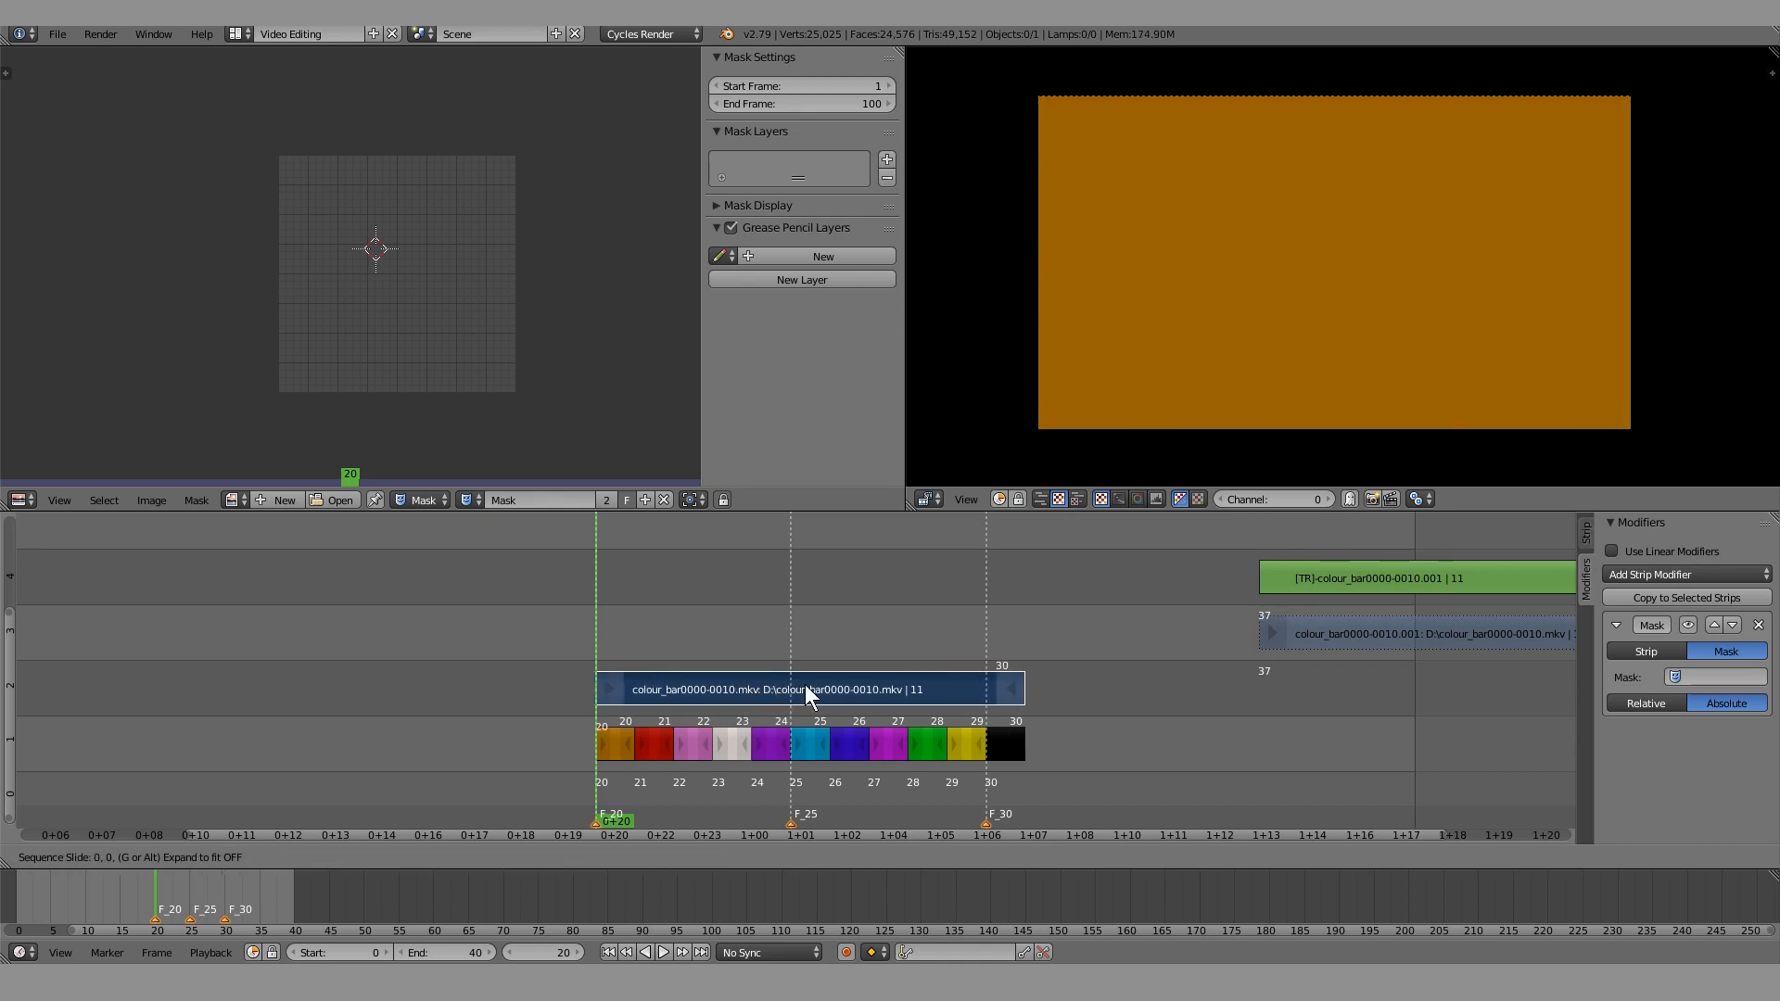
{"action": "left_click", "coordinate": [1237, 681]}
Move the Transform strip on channel 4 so that its effect starts at frame 45
{"action": "middle_click_drag", "start_coordinate": [1132, 679], "coordinate": [827, 680]}
{"action": "right_click_drag", "start_coordinate": [1063, 625], "coordinate": [1363, 621]}
{"action": "left_click", "coordinate": [1362, 621]}
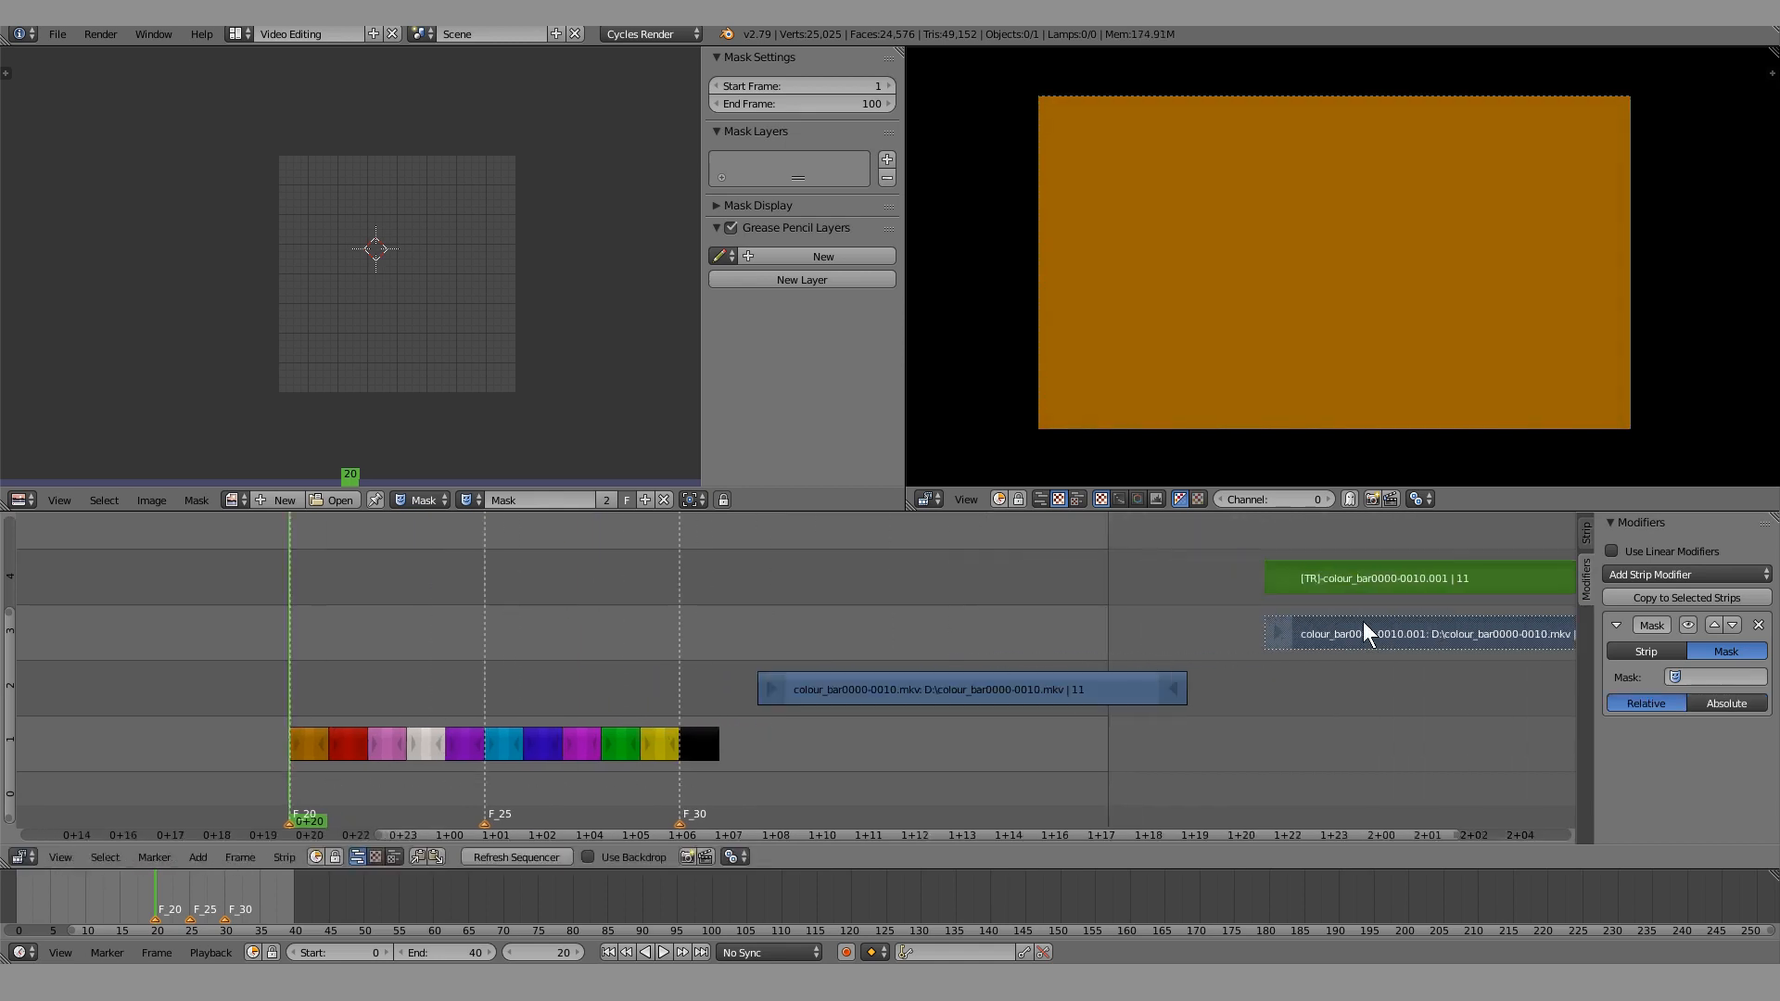
Select only the F_30 marker, and move the masked movie strip on channel 2 back to start at frame 20
{"action": "right_click", "coordinate": [837, 697]}
{"action": "key", "text": "a"}
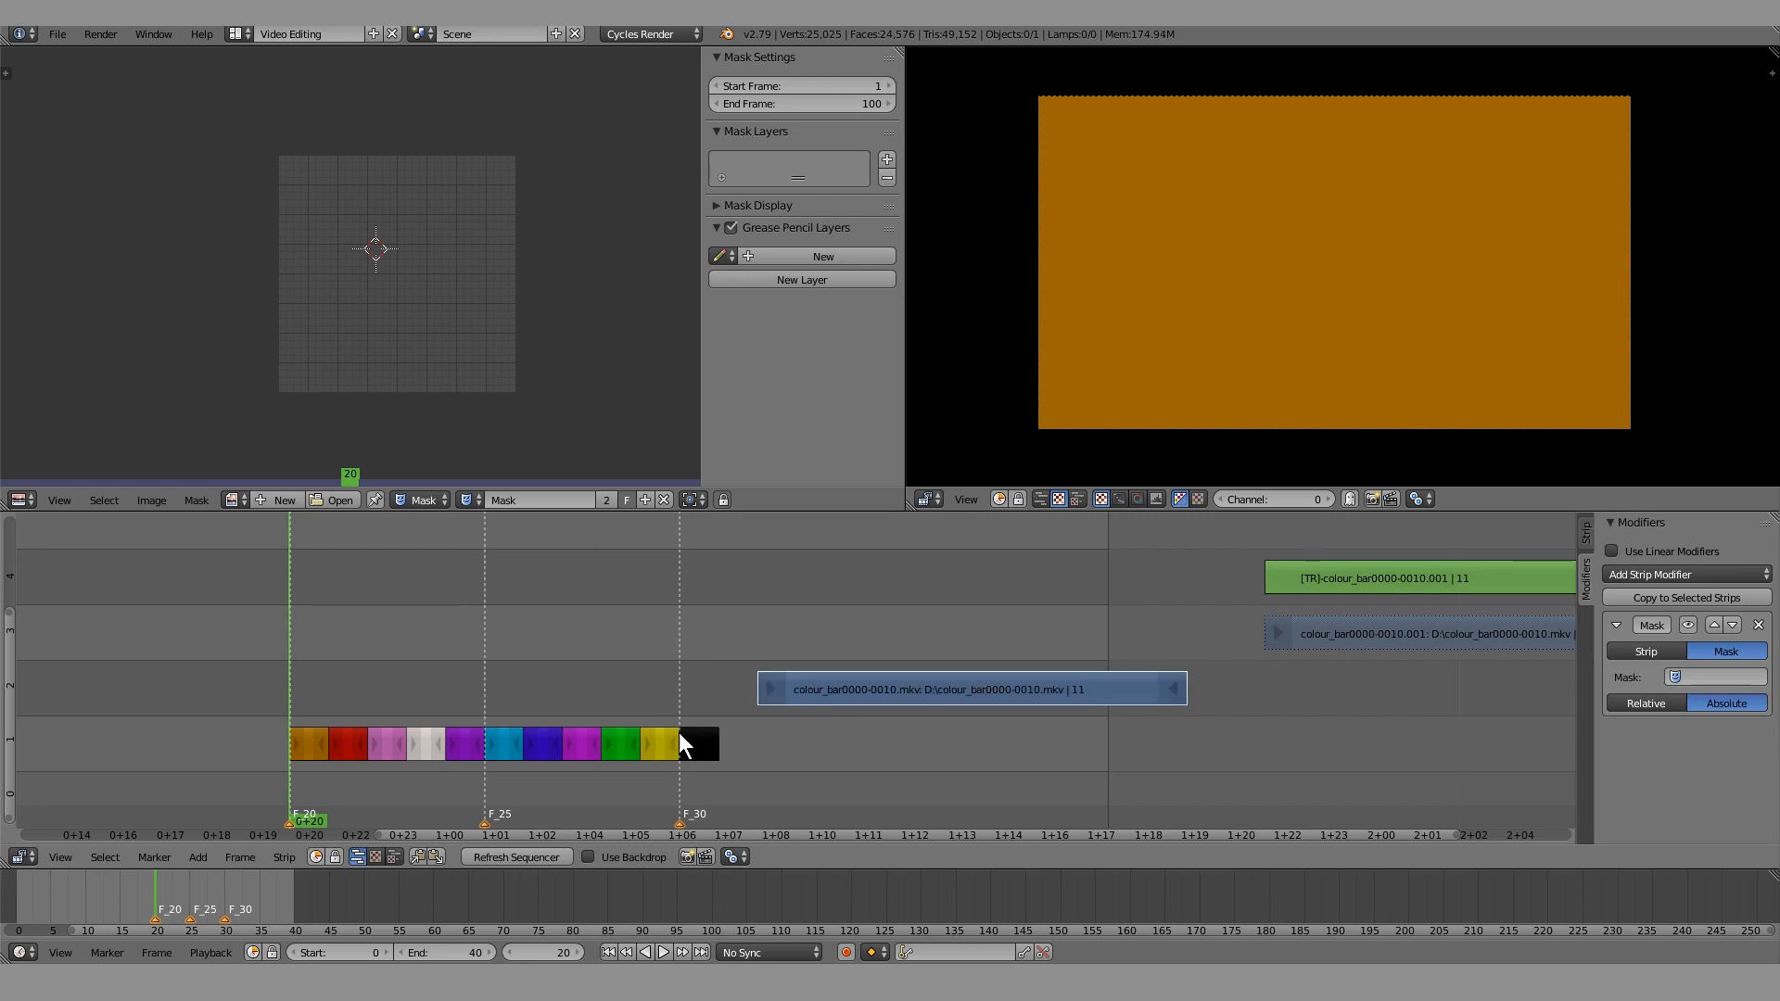
{"action": "right_click", "coordinate": [681, 823]}
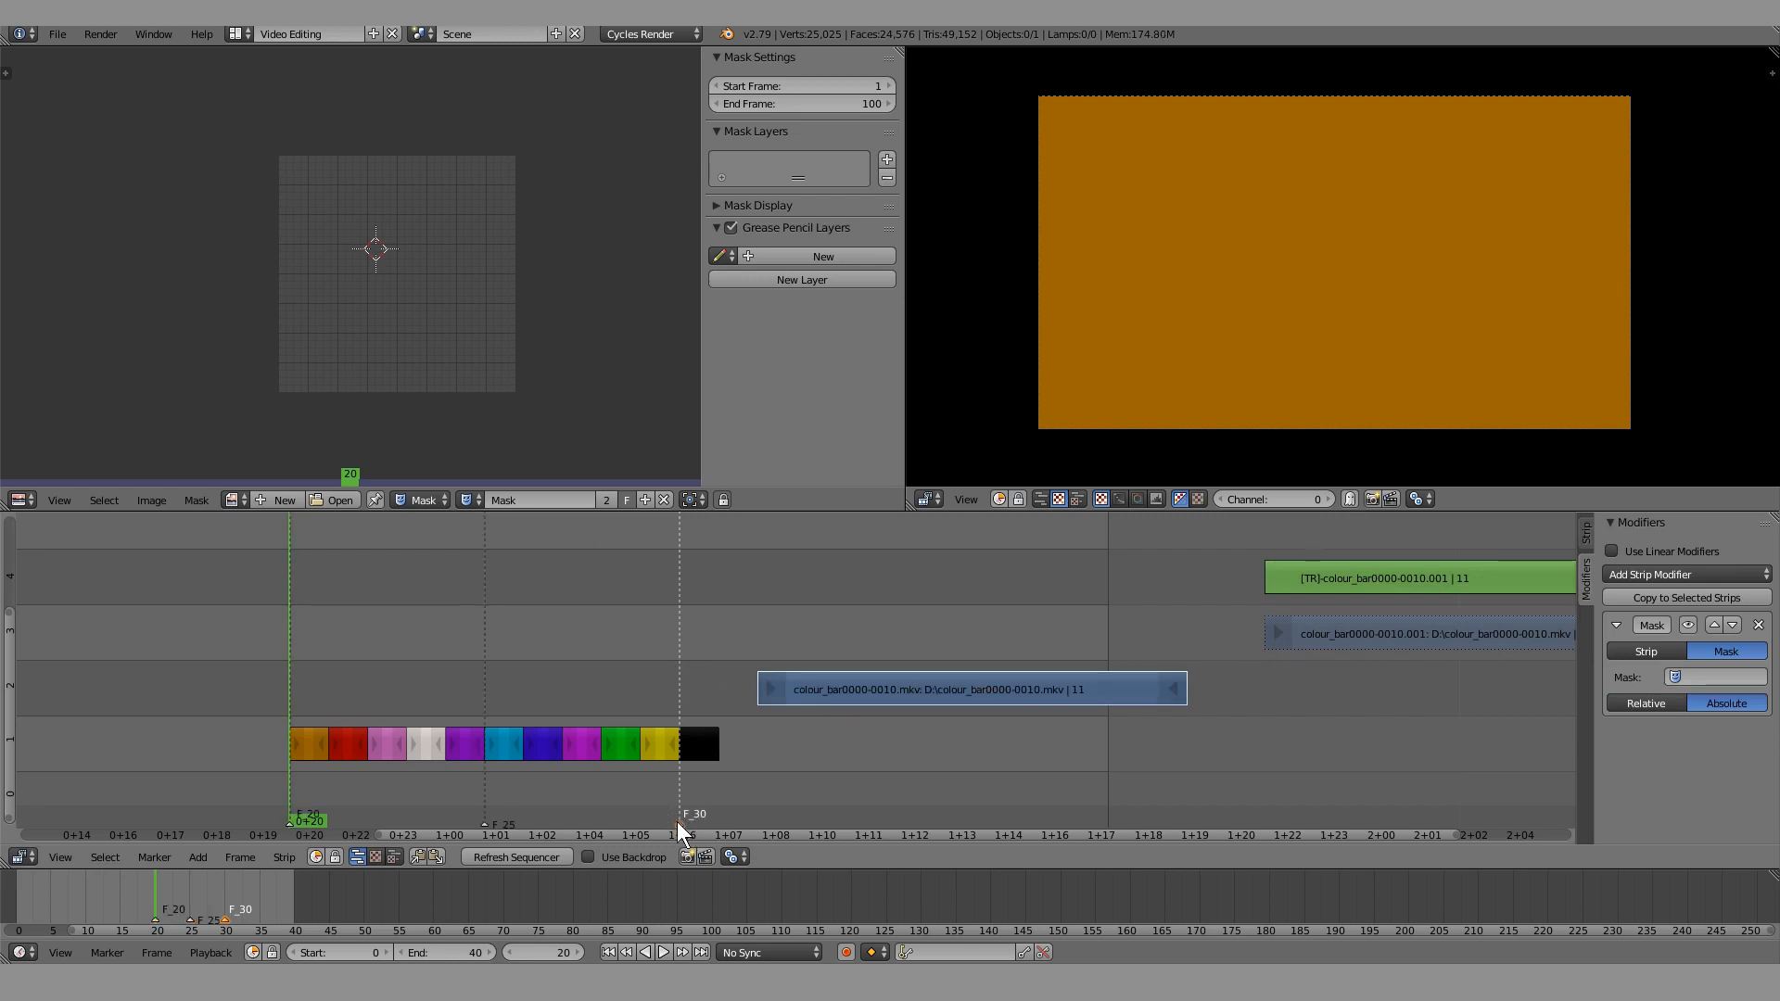
{"action": "scroll", "coordinate": [683, 654], "scroll_direction": "left", "scroll_amount": 4, "text": "ctrl"}
{"action": "right_click_drag", "start_coordinate": [1080, 688], "coordinate": [603, 691]}
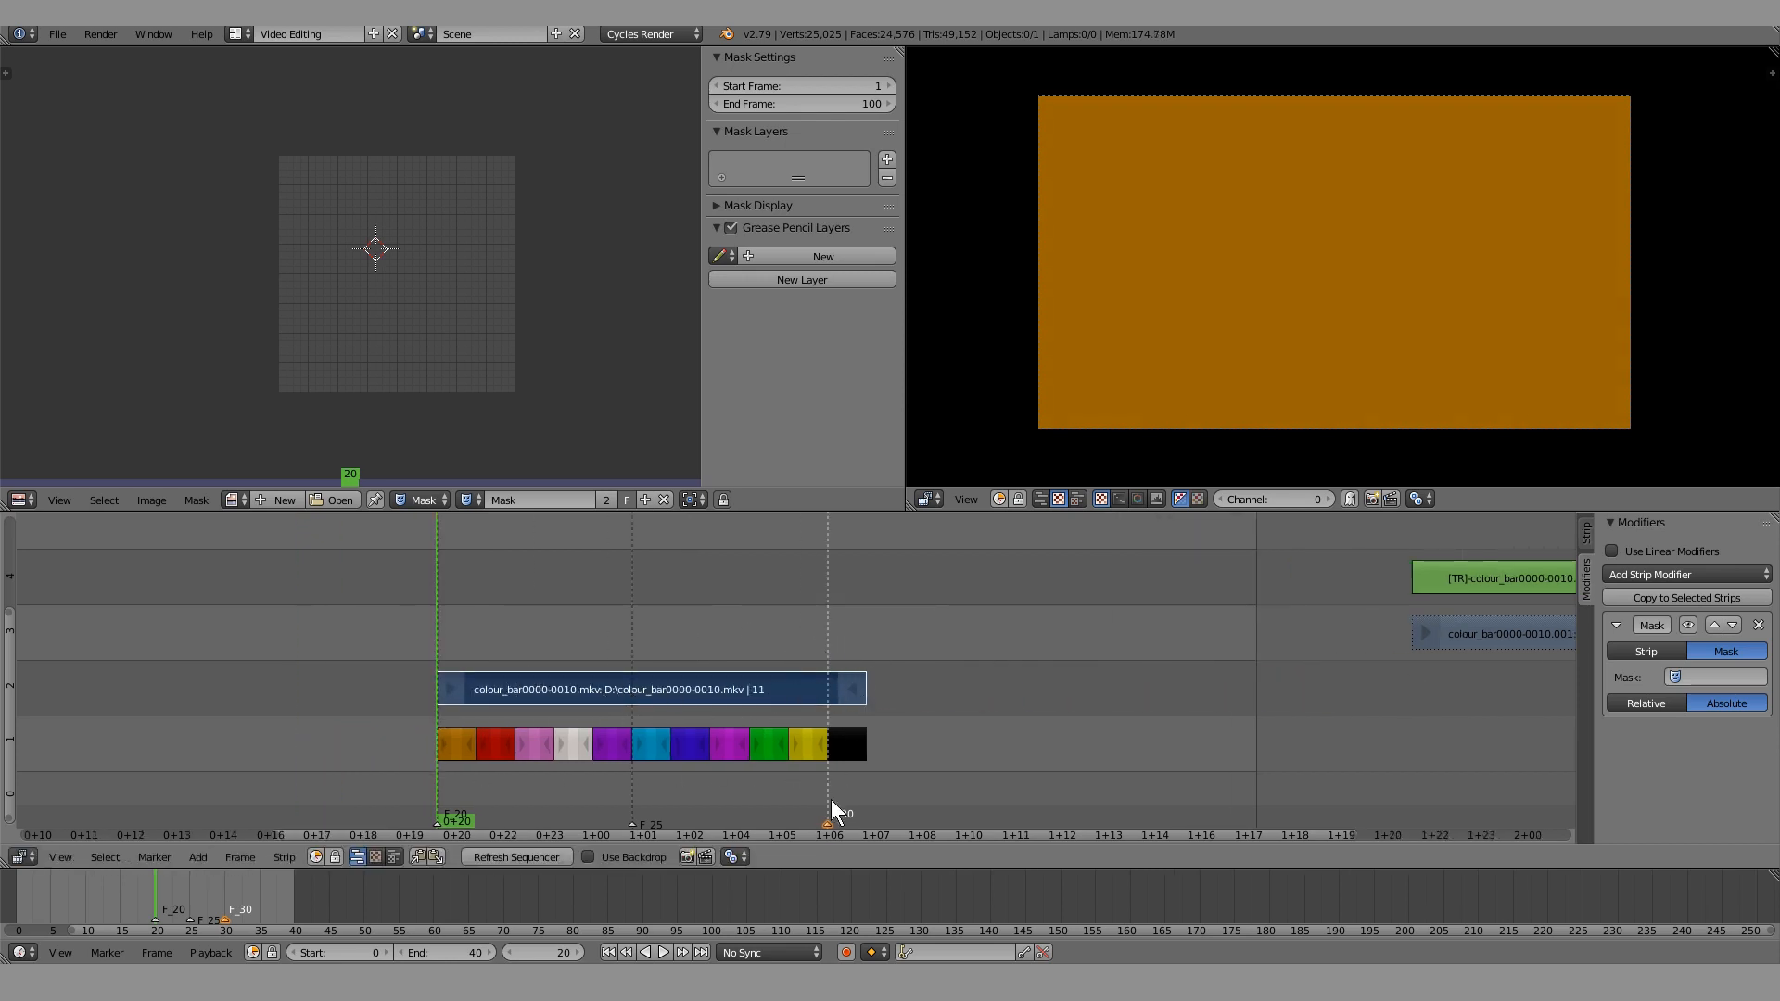
Move the masked movie strip to start at frame 34, and shift it back along channel 2 to start at frame 8
{"action": "right_click", "coordinate": [840, 687]}
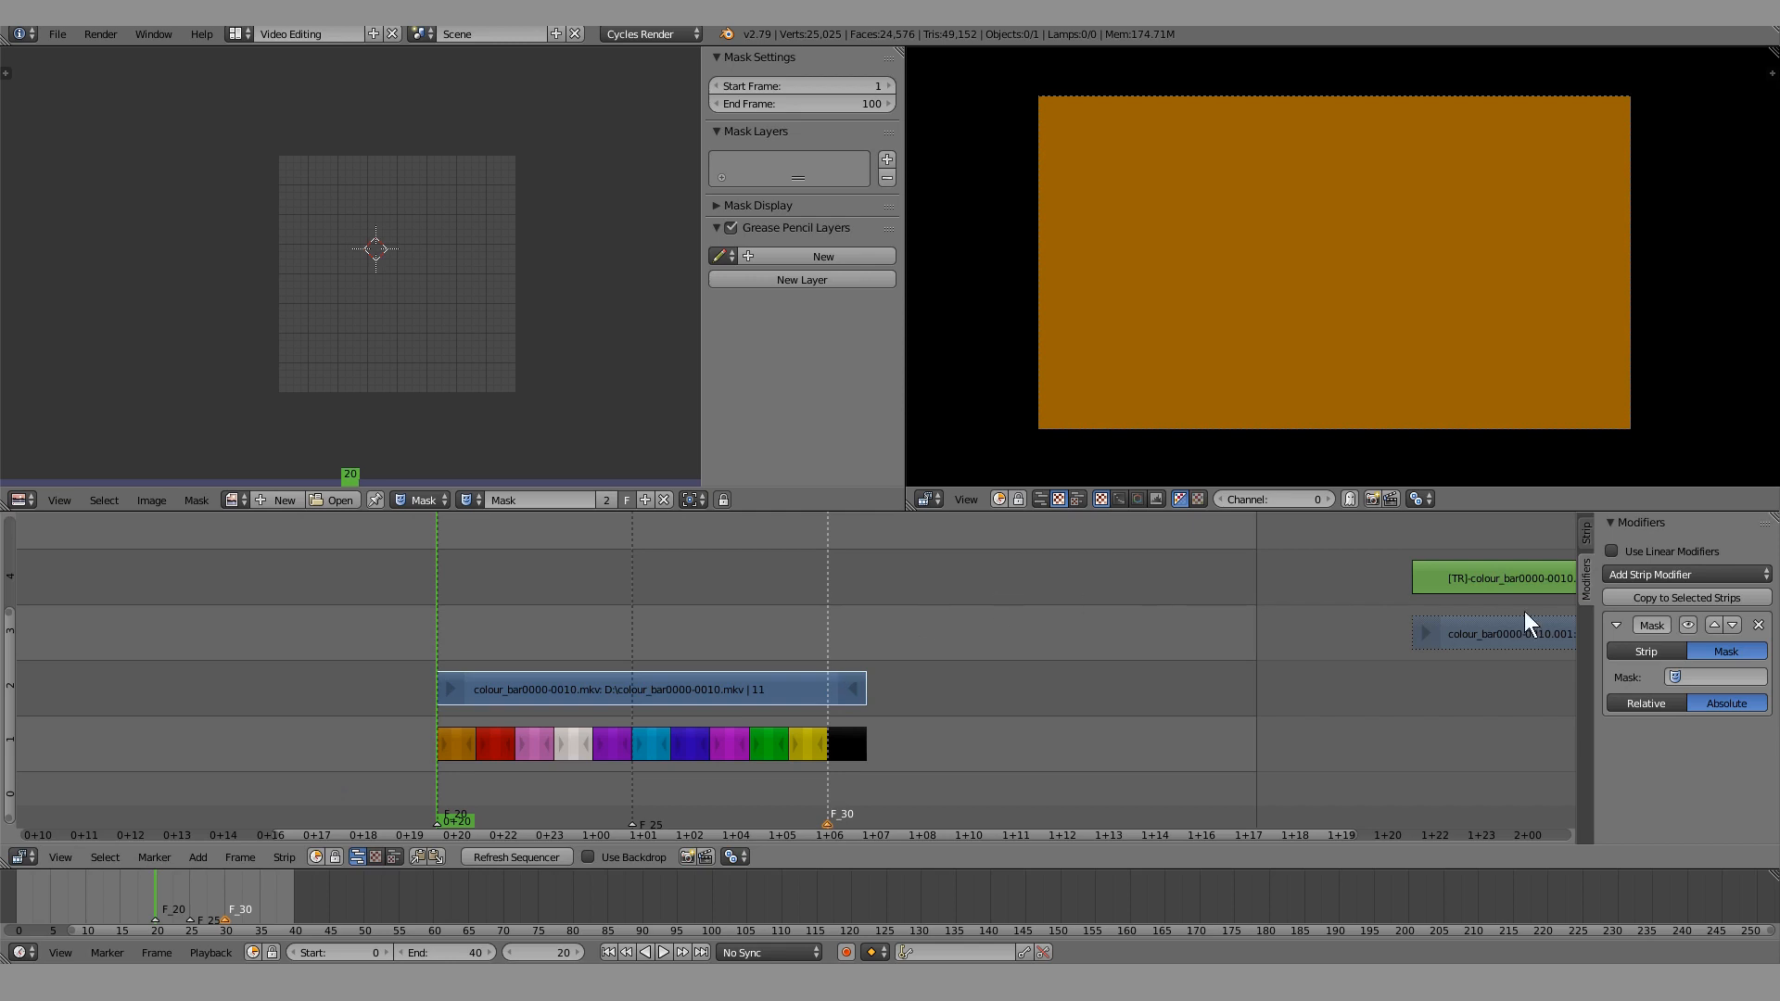
{"action": "right_click_drag", "start_coordinate": [639, 681], "coordinate": [1170, 690]}
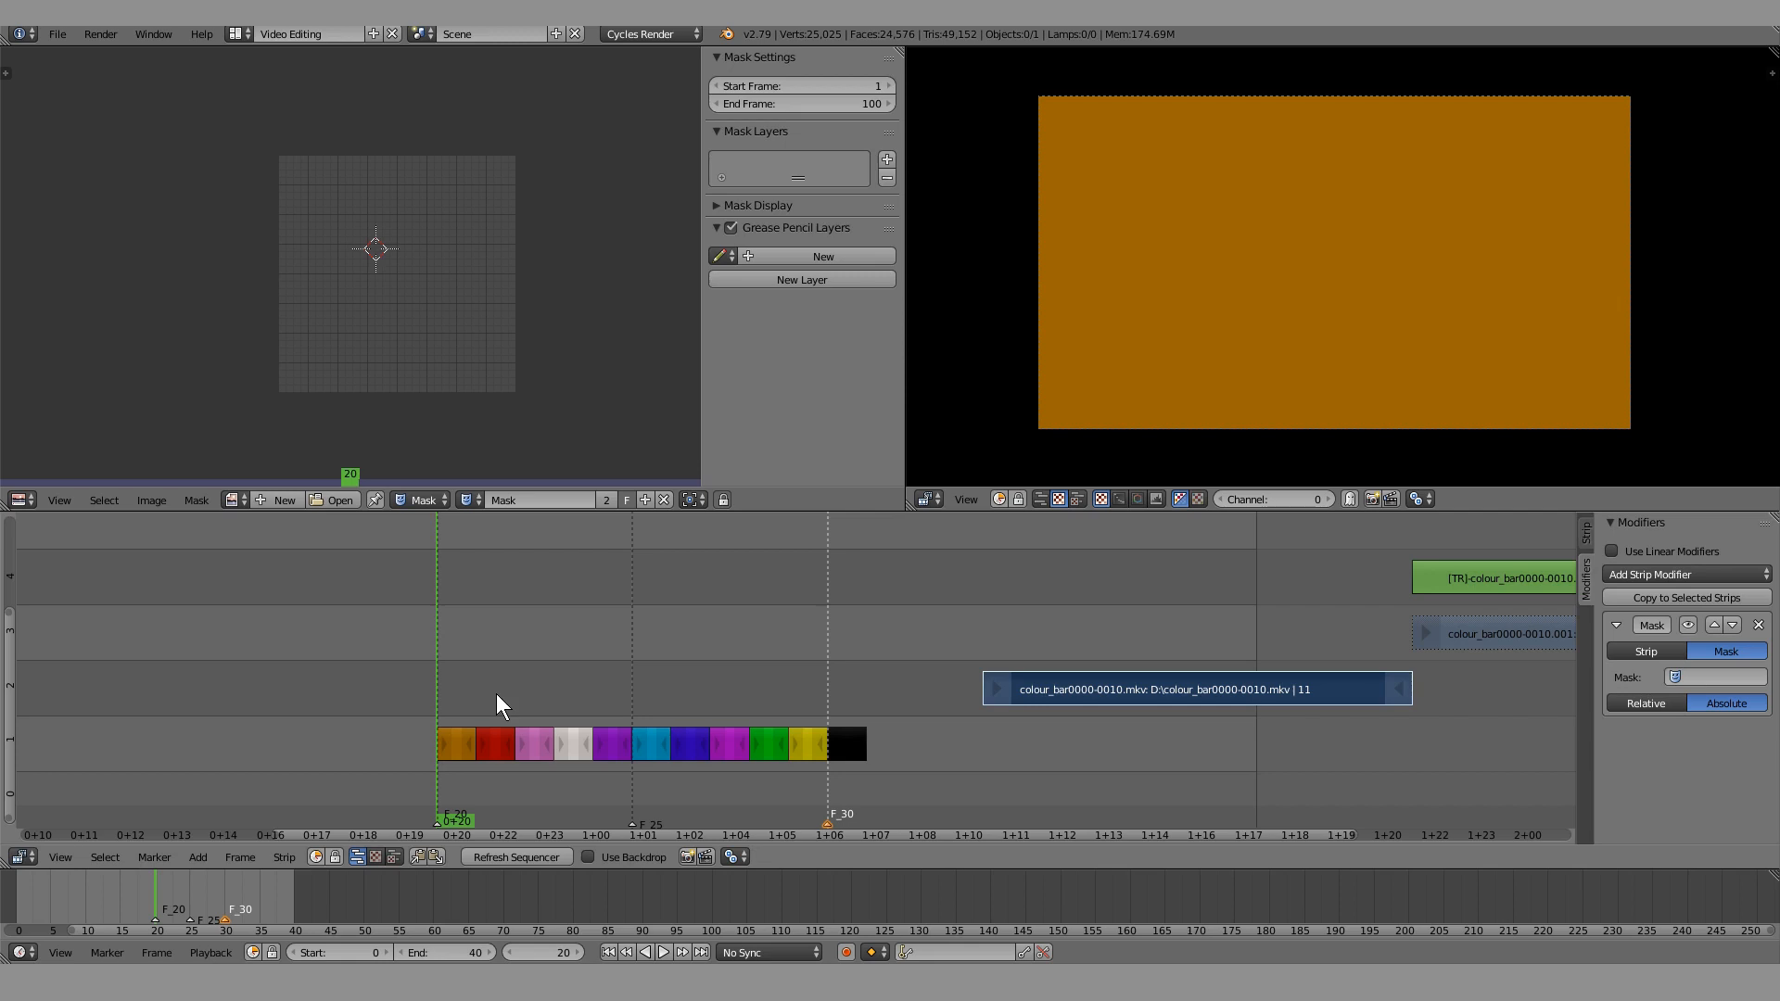
{"action": "key", "text": "g"}
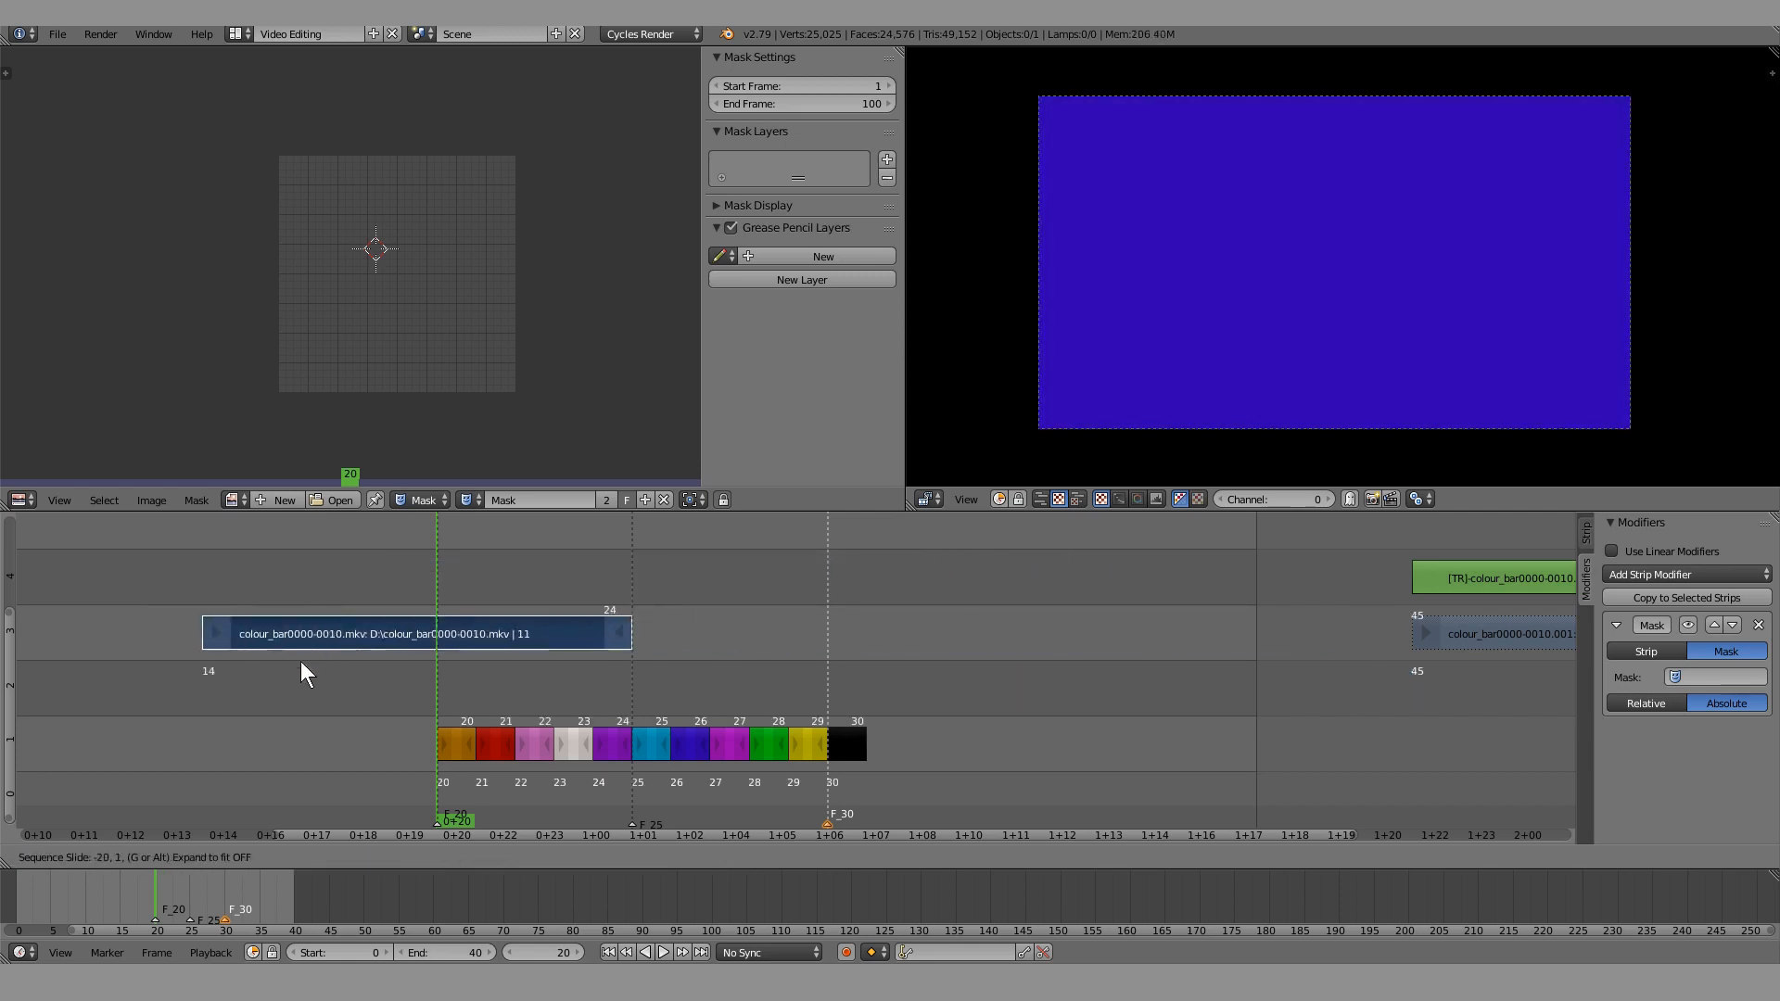
{"action": "left_click", "coordinate": [131, 687]}
{"action": "middle_click_drag", "start_coordinate": [405, 688], "coordinate": [752, 689]}
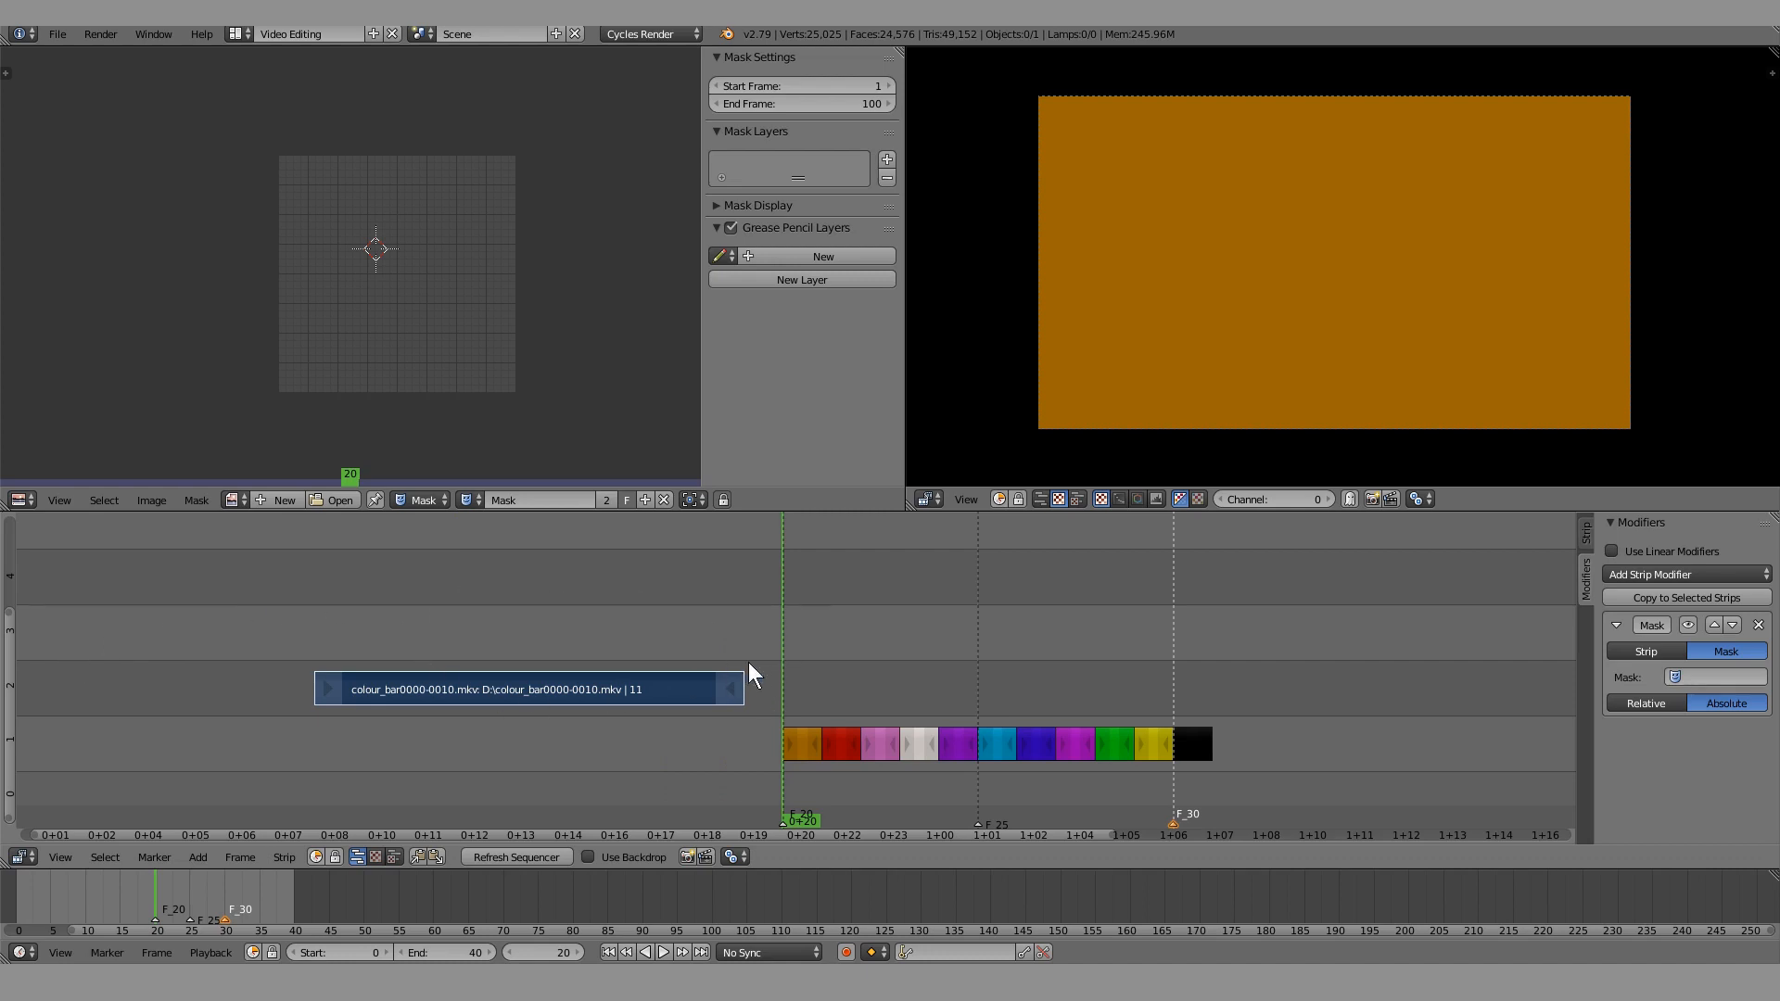
{"action": "middle_click_drag", "start_coordinate": [732, 676], "coordinate": [525, 665]}
{"action": "key", "text": "a"}
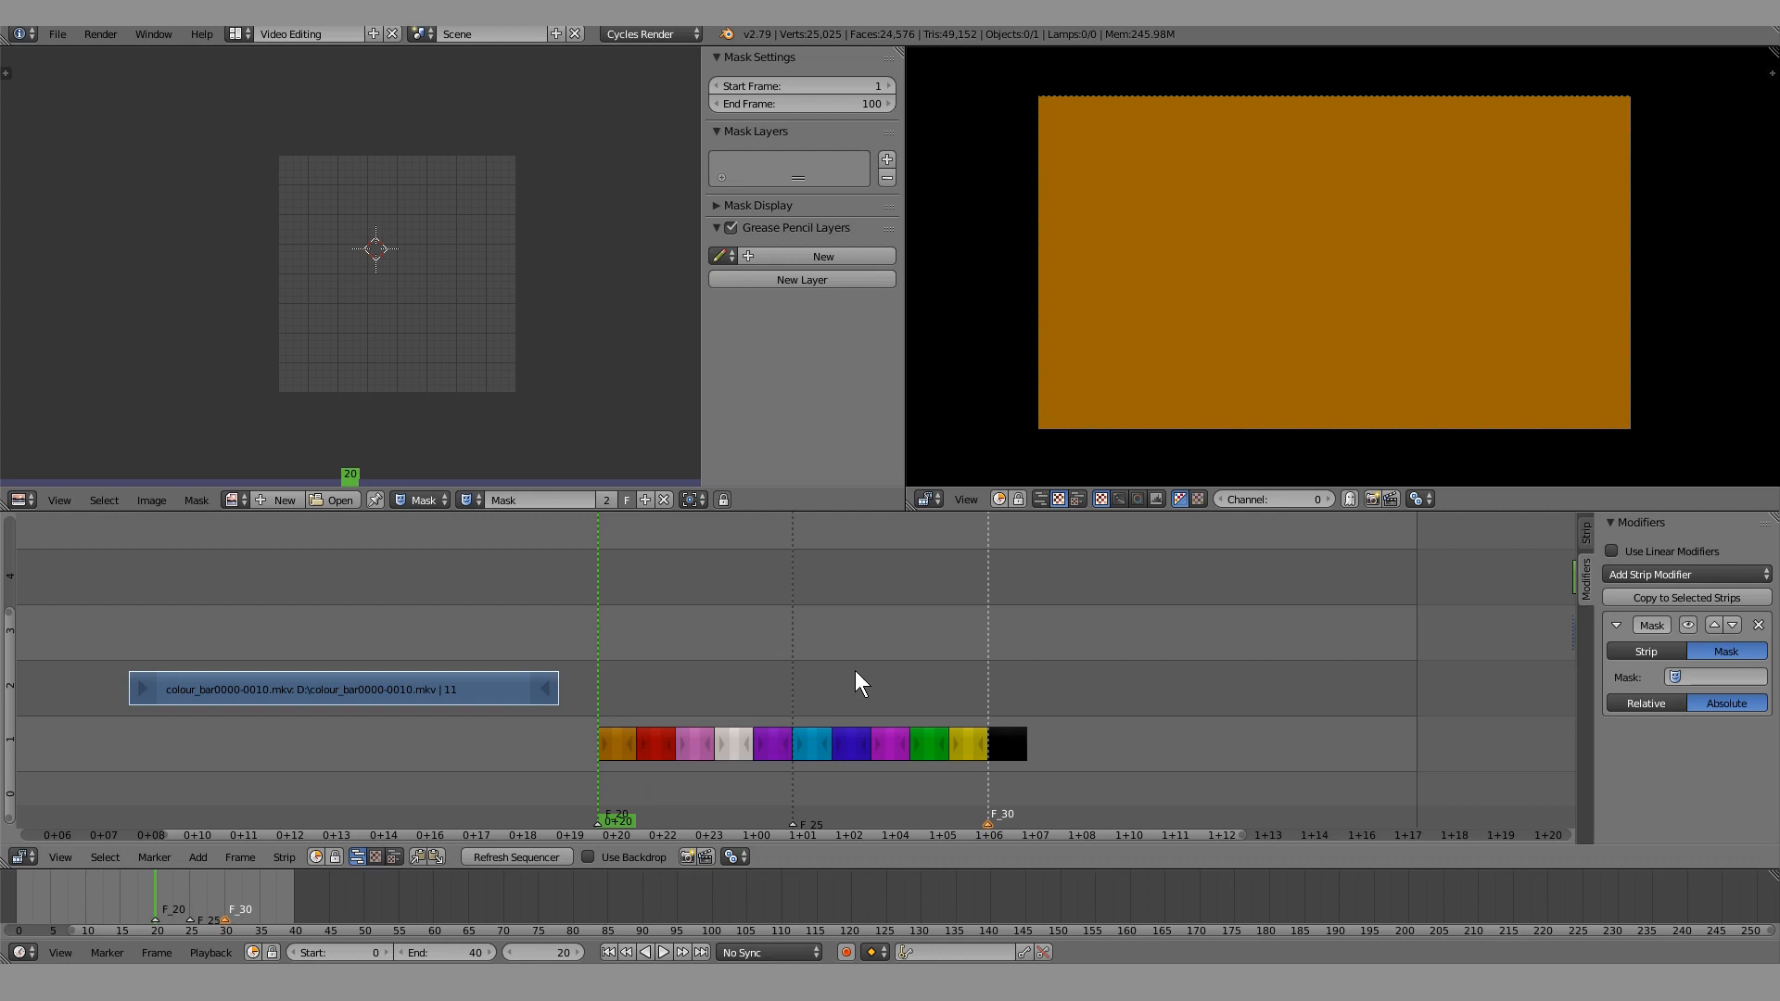
Return the masked movie strip to start at frame 20 on channel 2, and play the animation, stopping at frame 25
{"action": "right_click_drag", "start_coordinate": [376, 686], "coordinate": [745, 691]}
{"action": "key", "text": "Escape"}
{"action": "right_click_drag", "start_coordinate": [425, 688], "coordinate": [809, 680]}
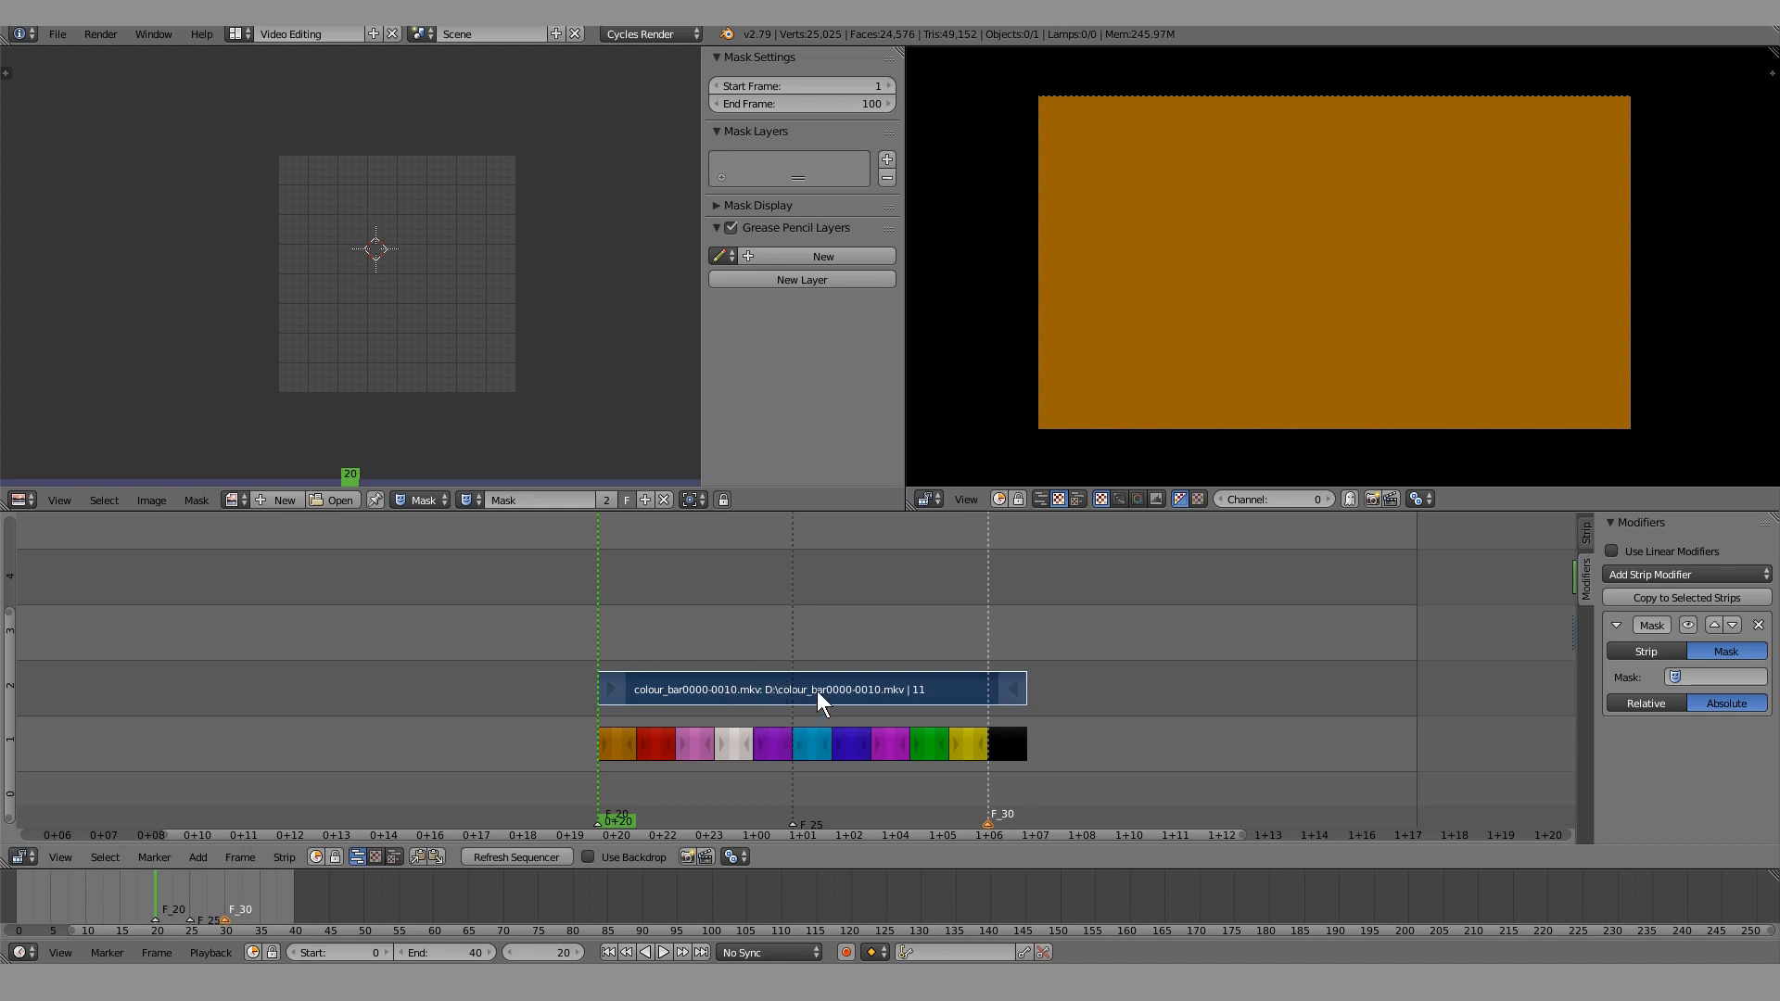
{"action": "key", "text": "alt+a"}
{"action": "key", "text": "alt+a"}
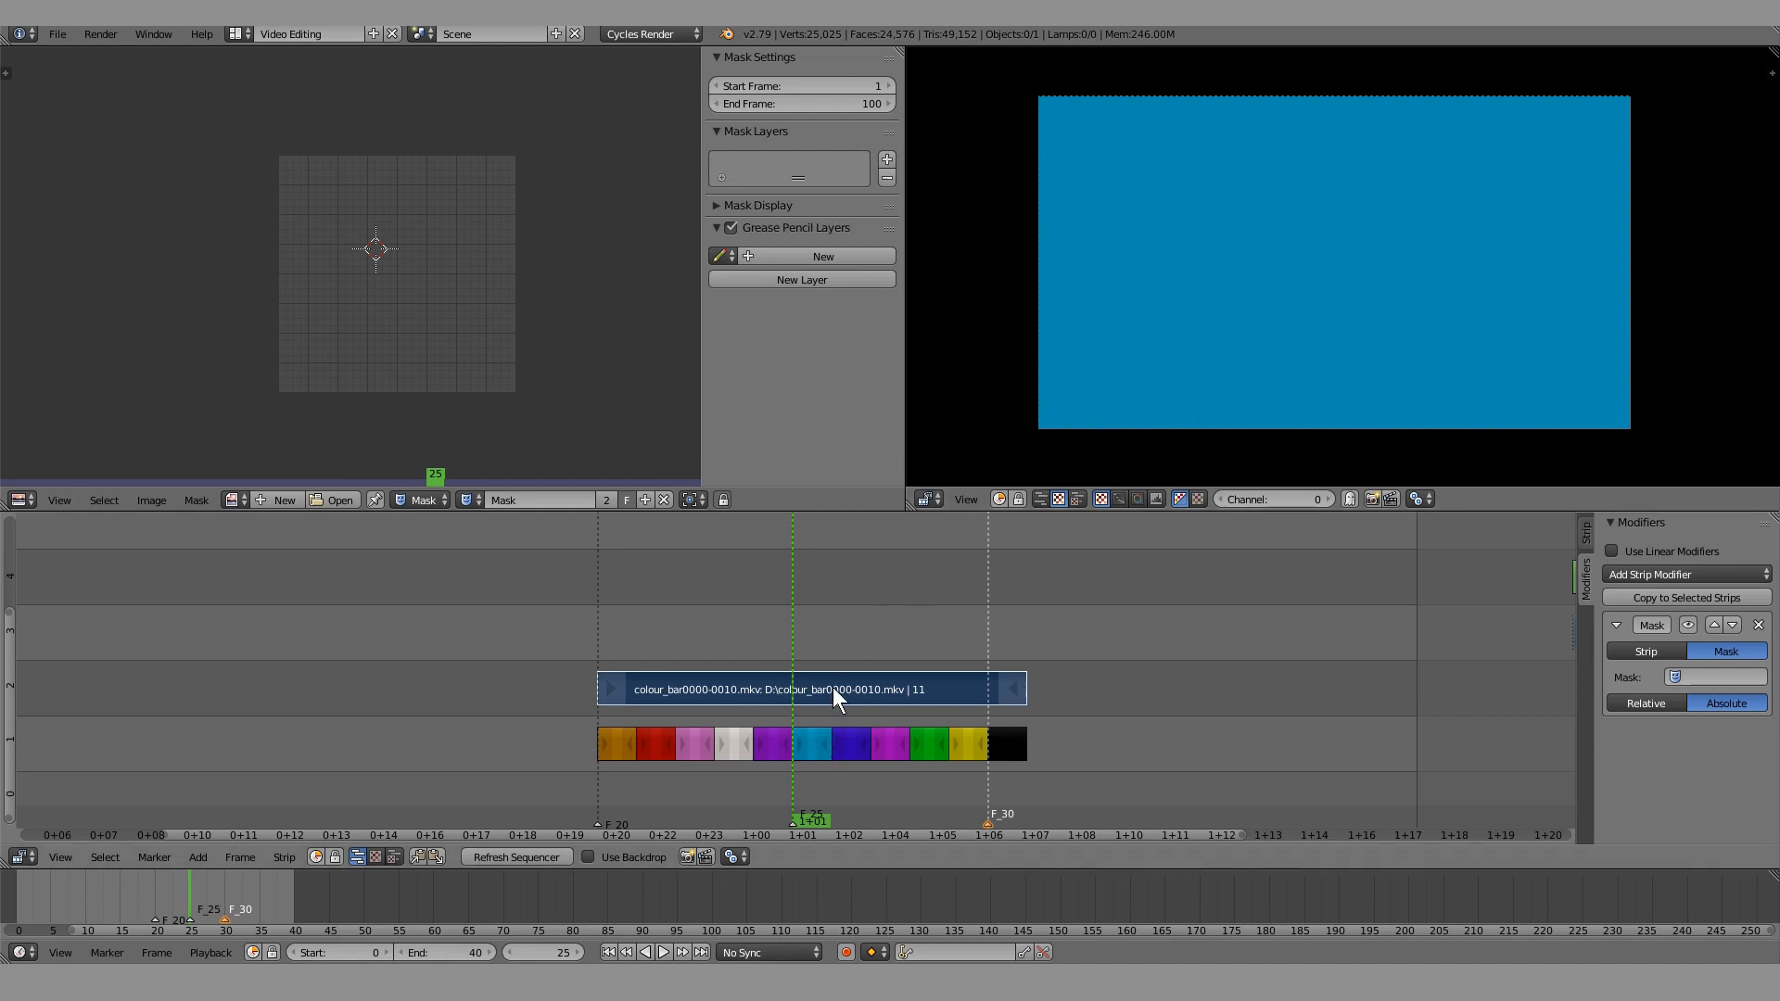
Try shifting the masked movie strip one frame forward to start at frame 21, and refresh the sequencer
{"action": "key", "text": "g"}
{"action": "left_click", "coordinate": [882, 644]}
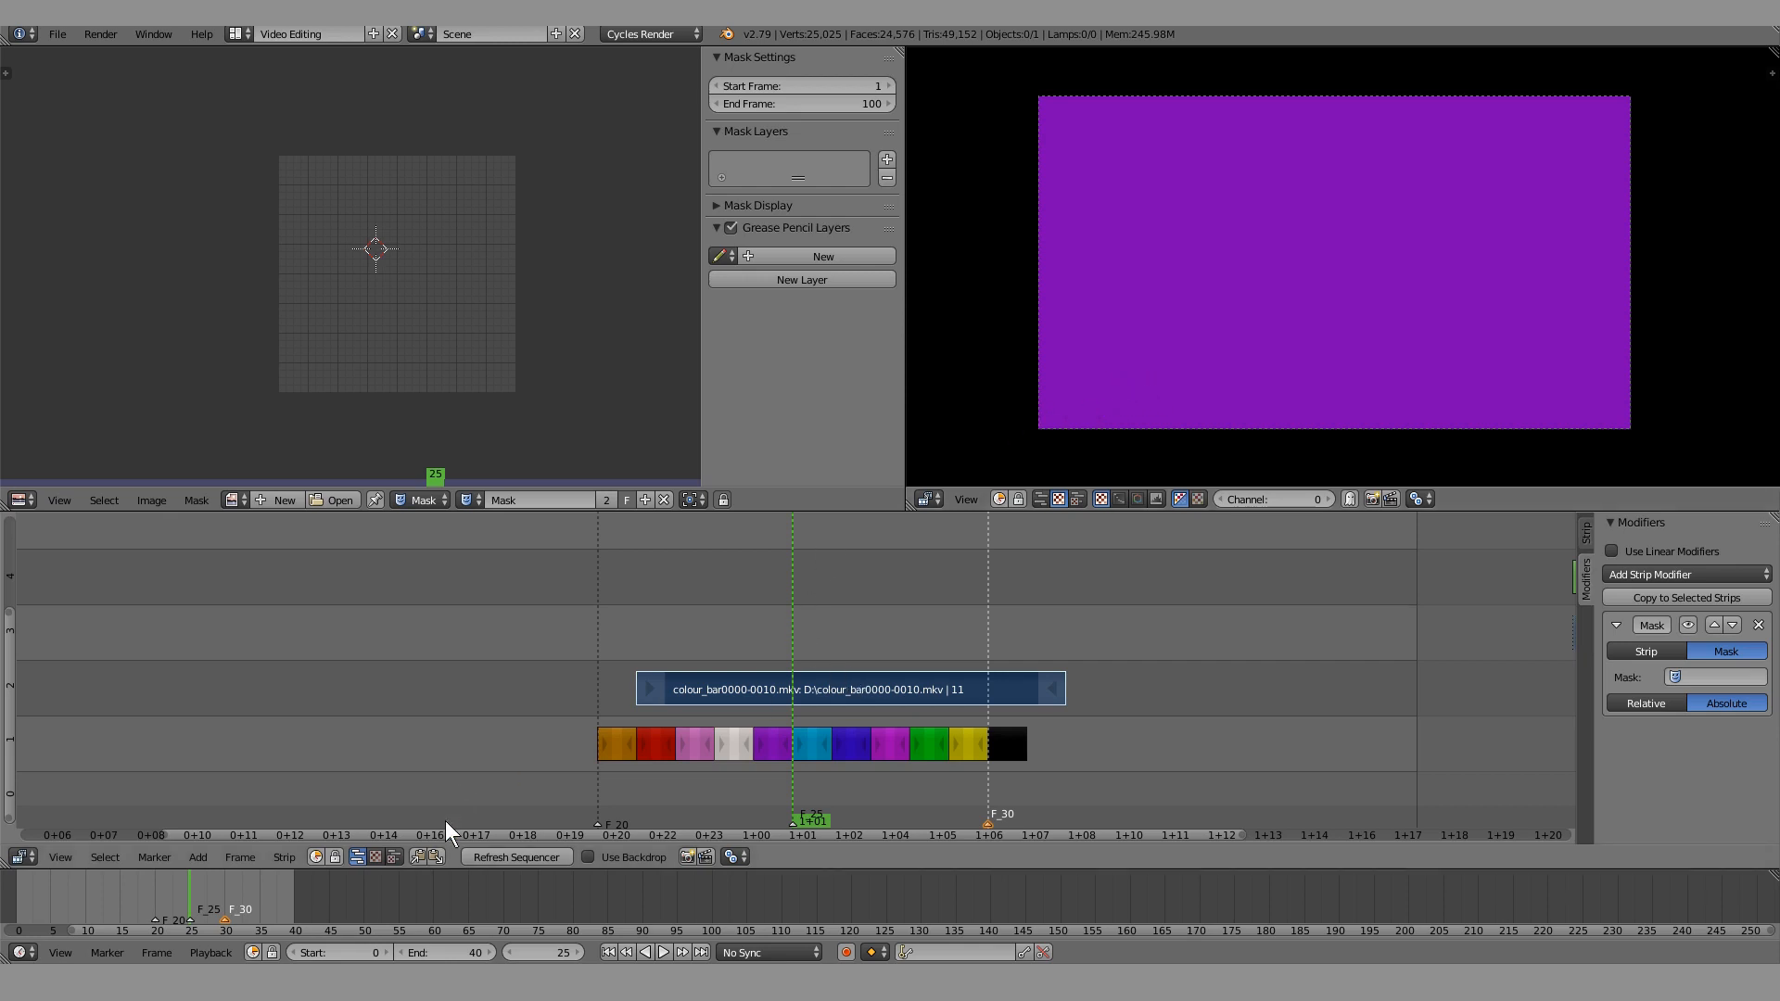
{"action": "left_click", "coordinate": [527, 862]}
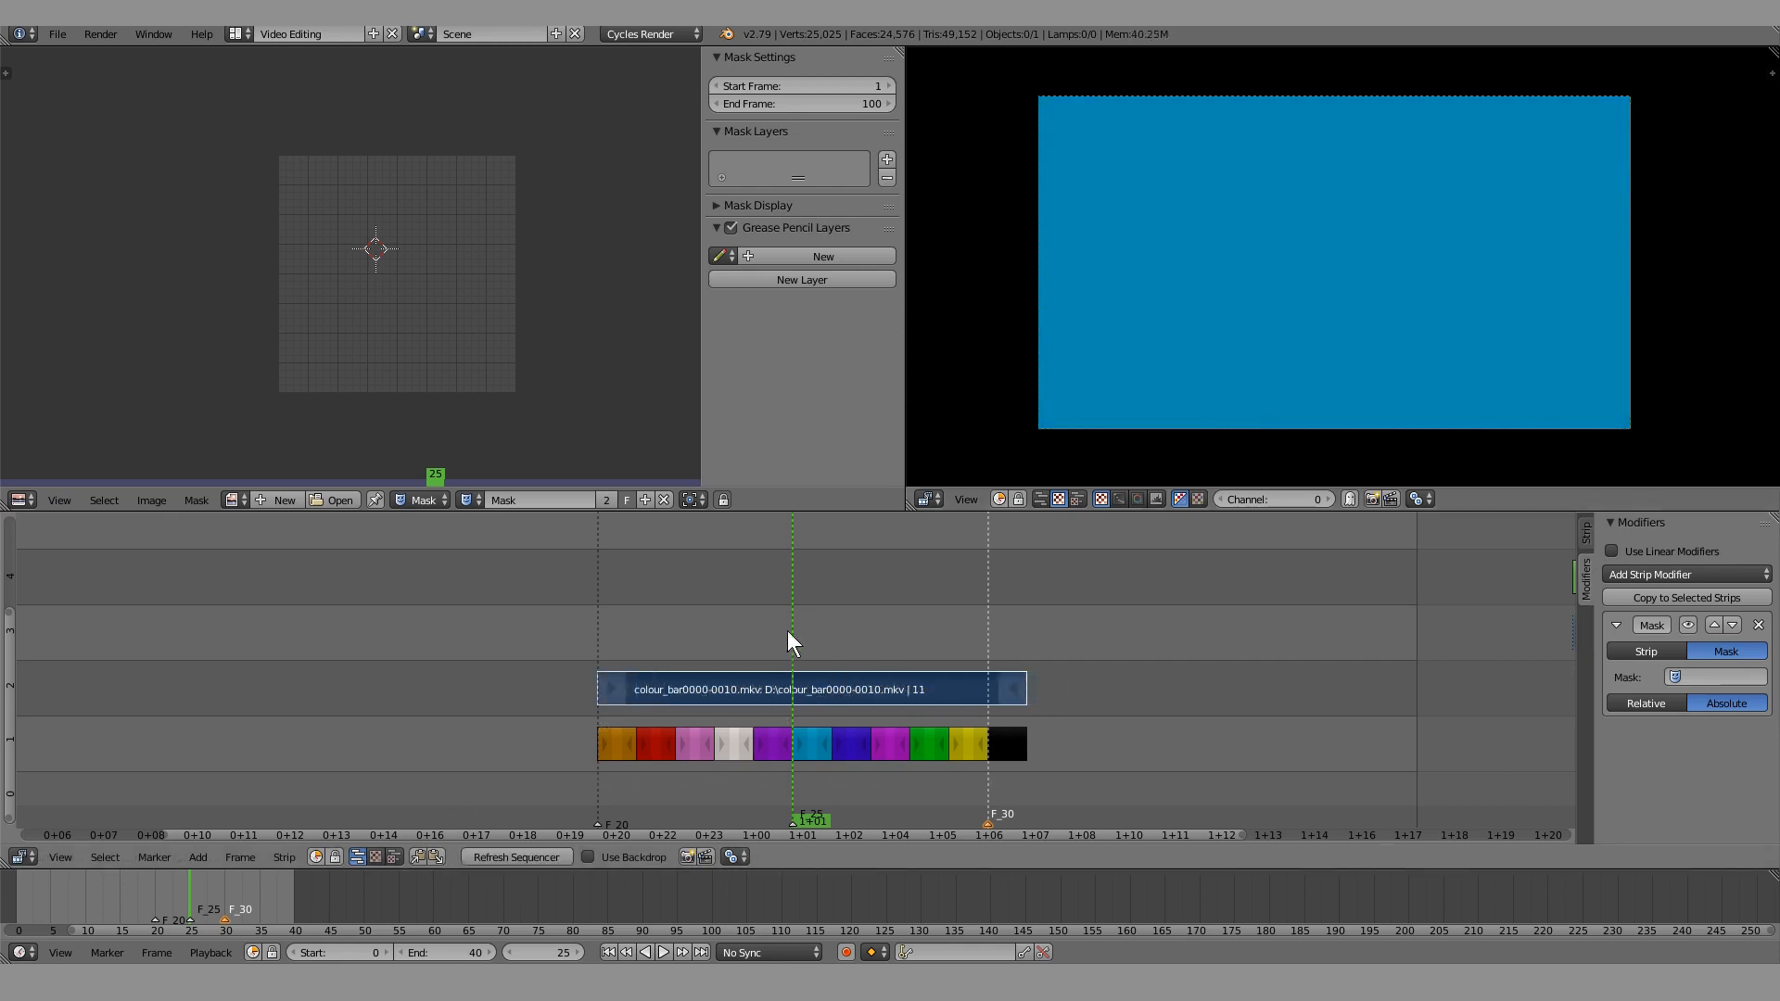
Compare the Mask modifier's Relative and Absolute time options, leaving it set to Relative
{"action": "left_click", "coordinate": [1646, 704]}
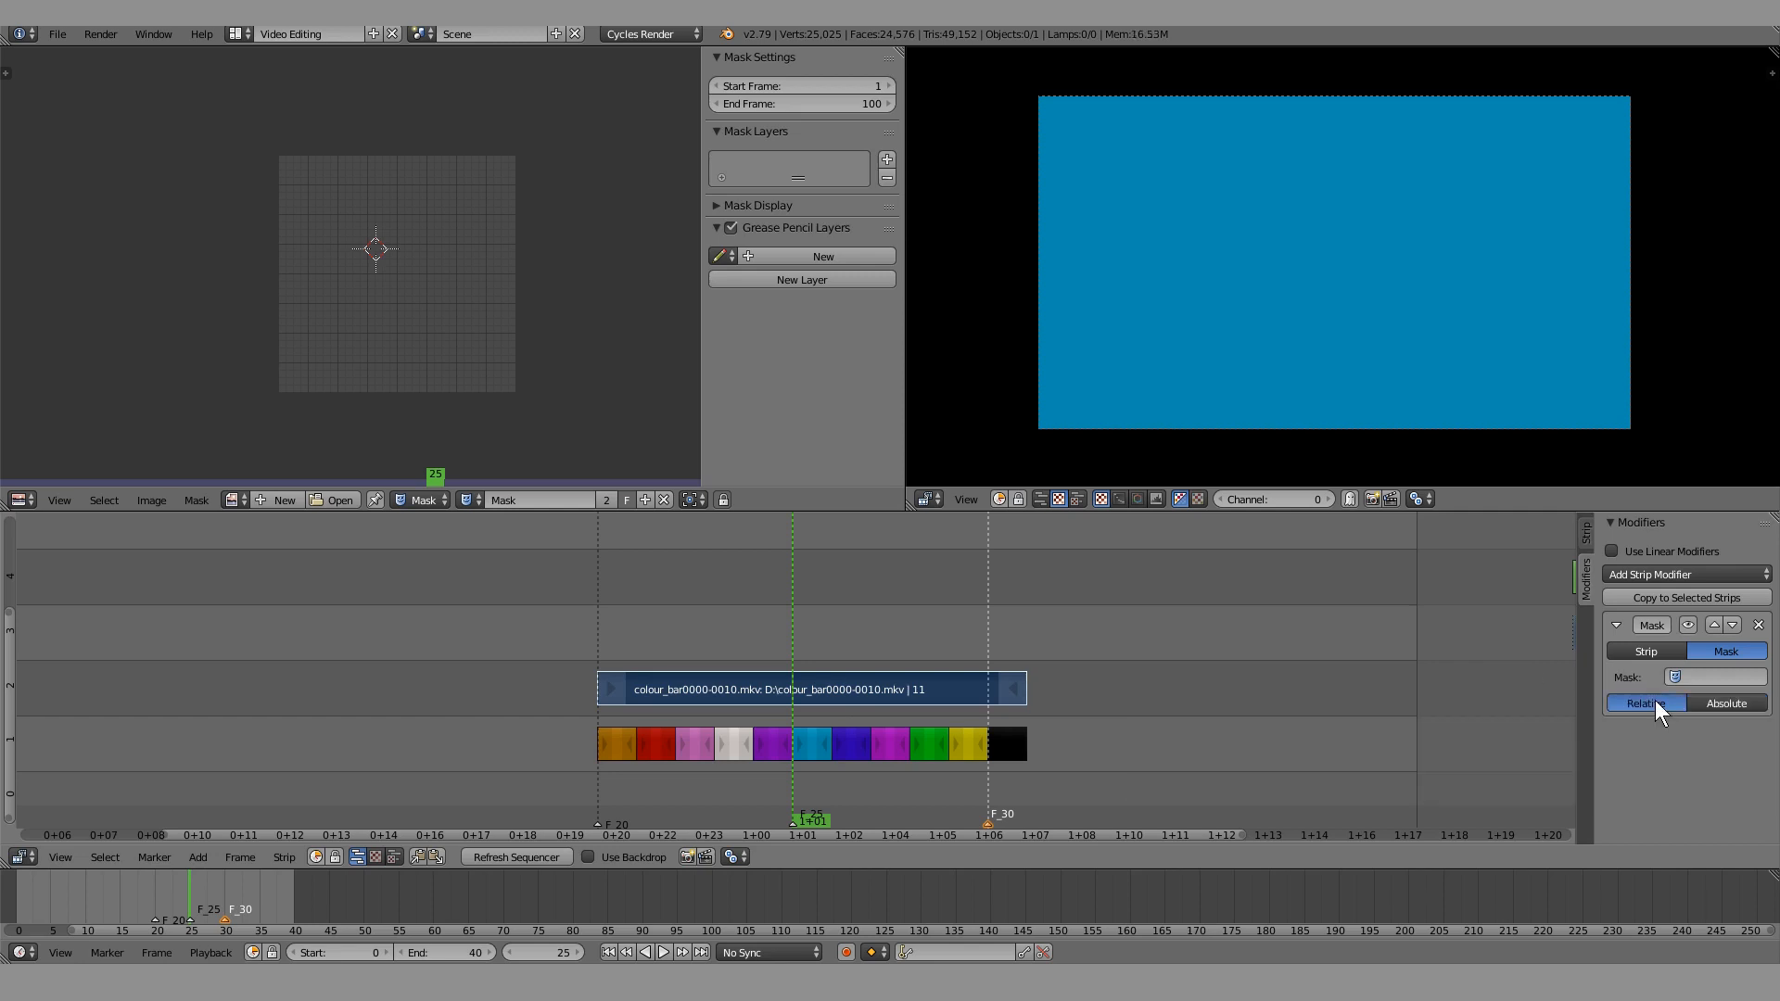
{"action": "left_click", "coordinate": [1726, 703]}
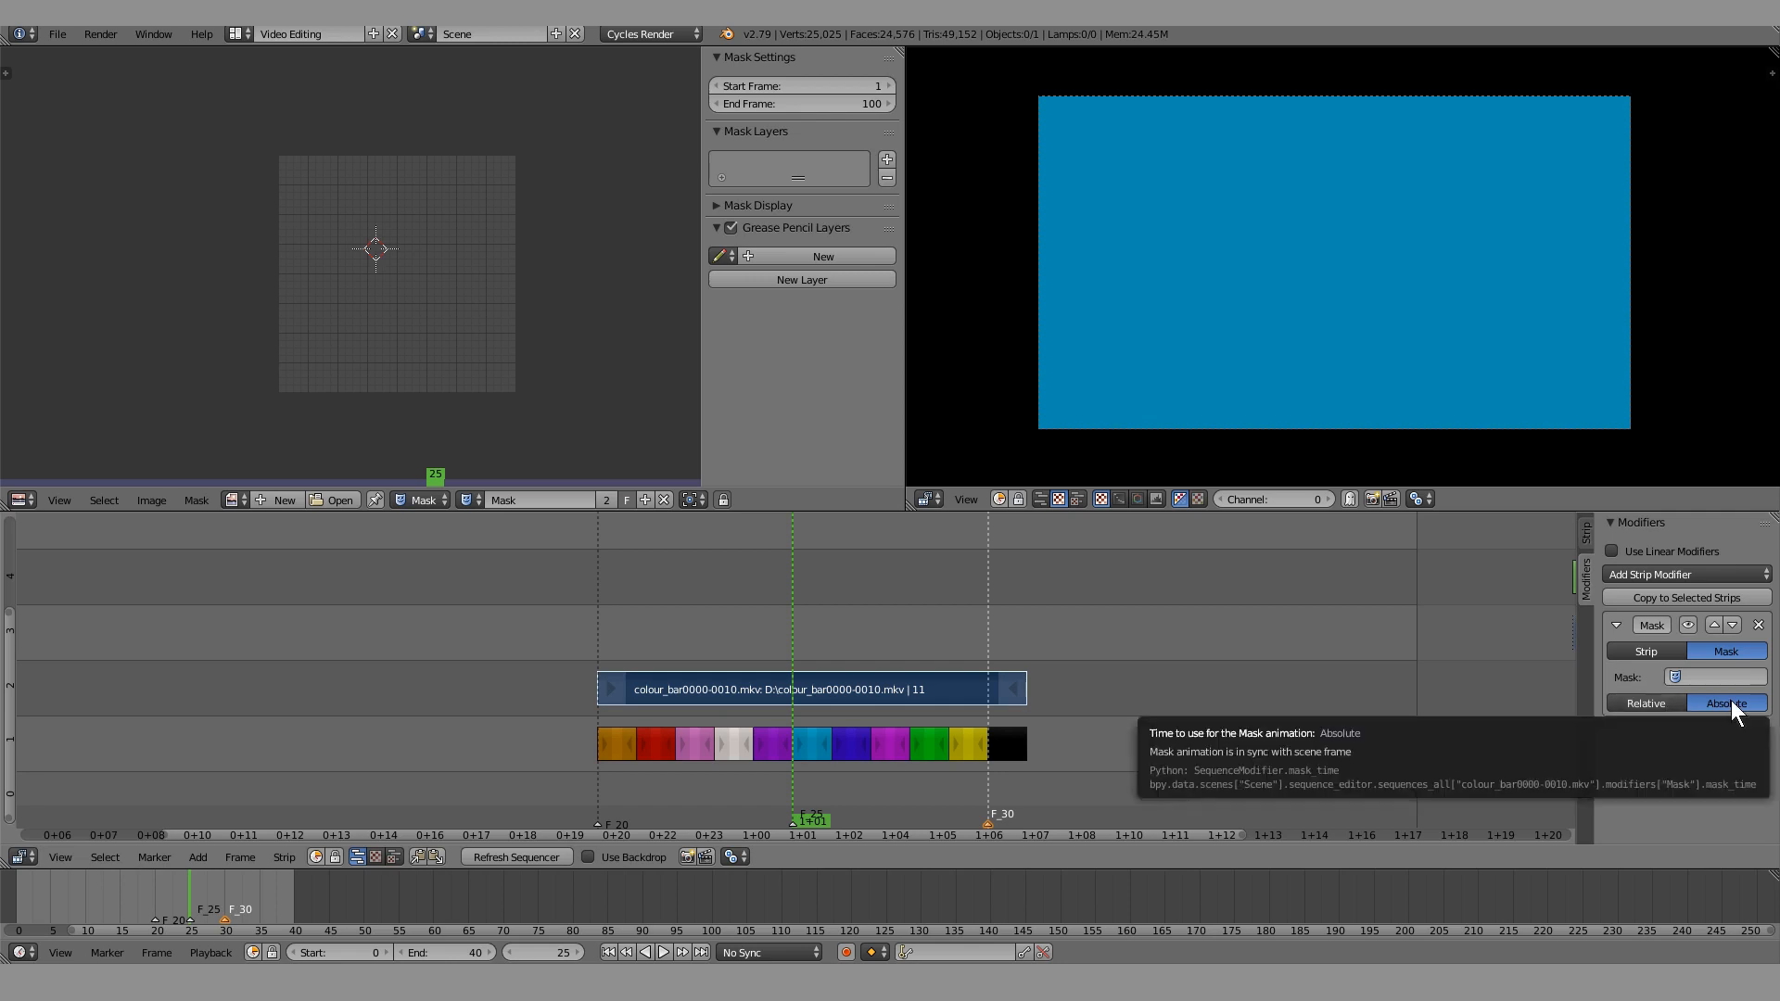
{"action": "left_click", "coordinate": [1655, 707]}
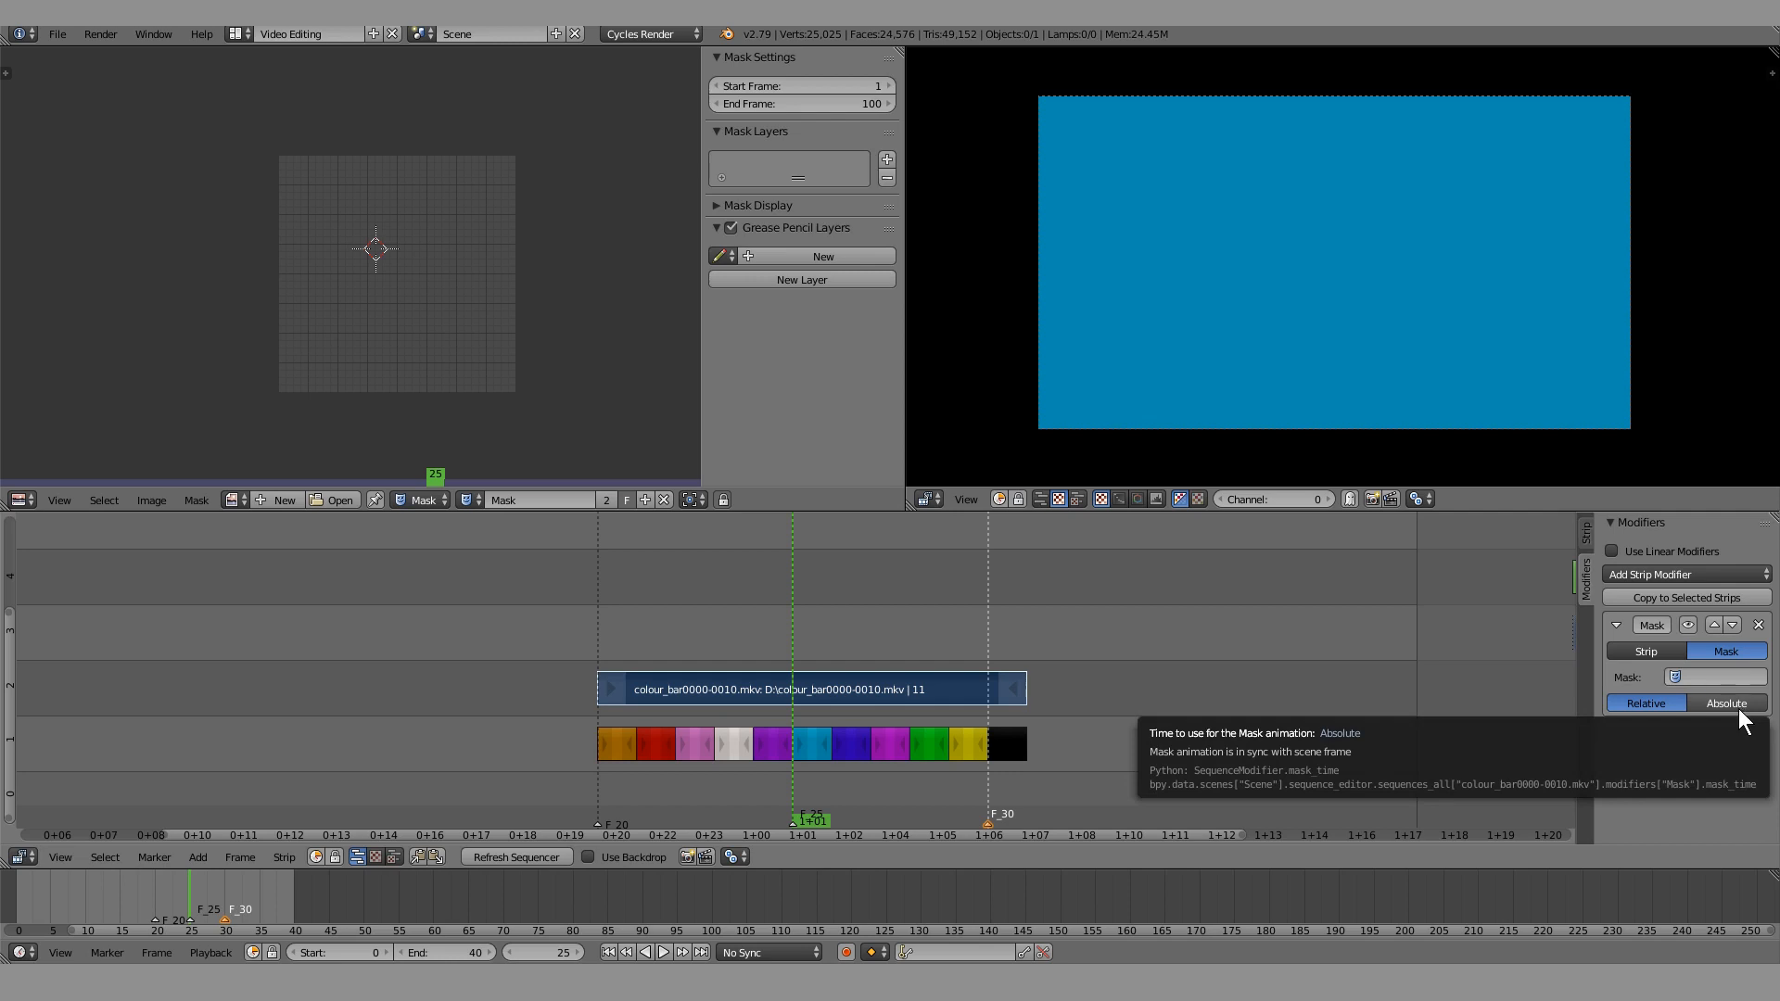
Return the current frame to 20, at the start of the colour-bar strips
{"action": "left_click_drag", "start_coordinate": [783, 679], "coordinate": [598, 652]}
{"action": "middle_click_drag", "start_coordinate": [597, 652], "coordinate": [683, 655]}
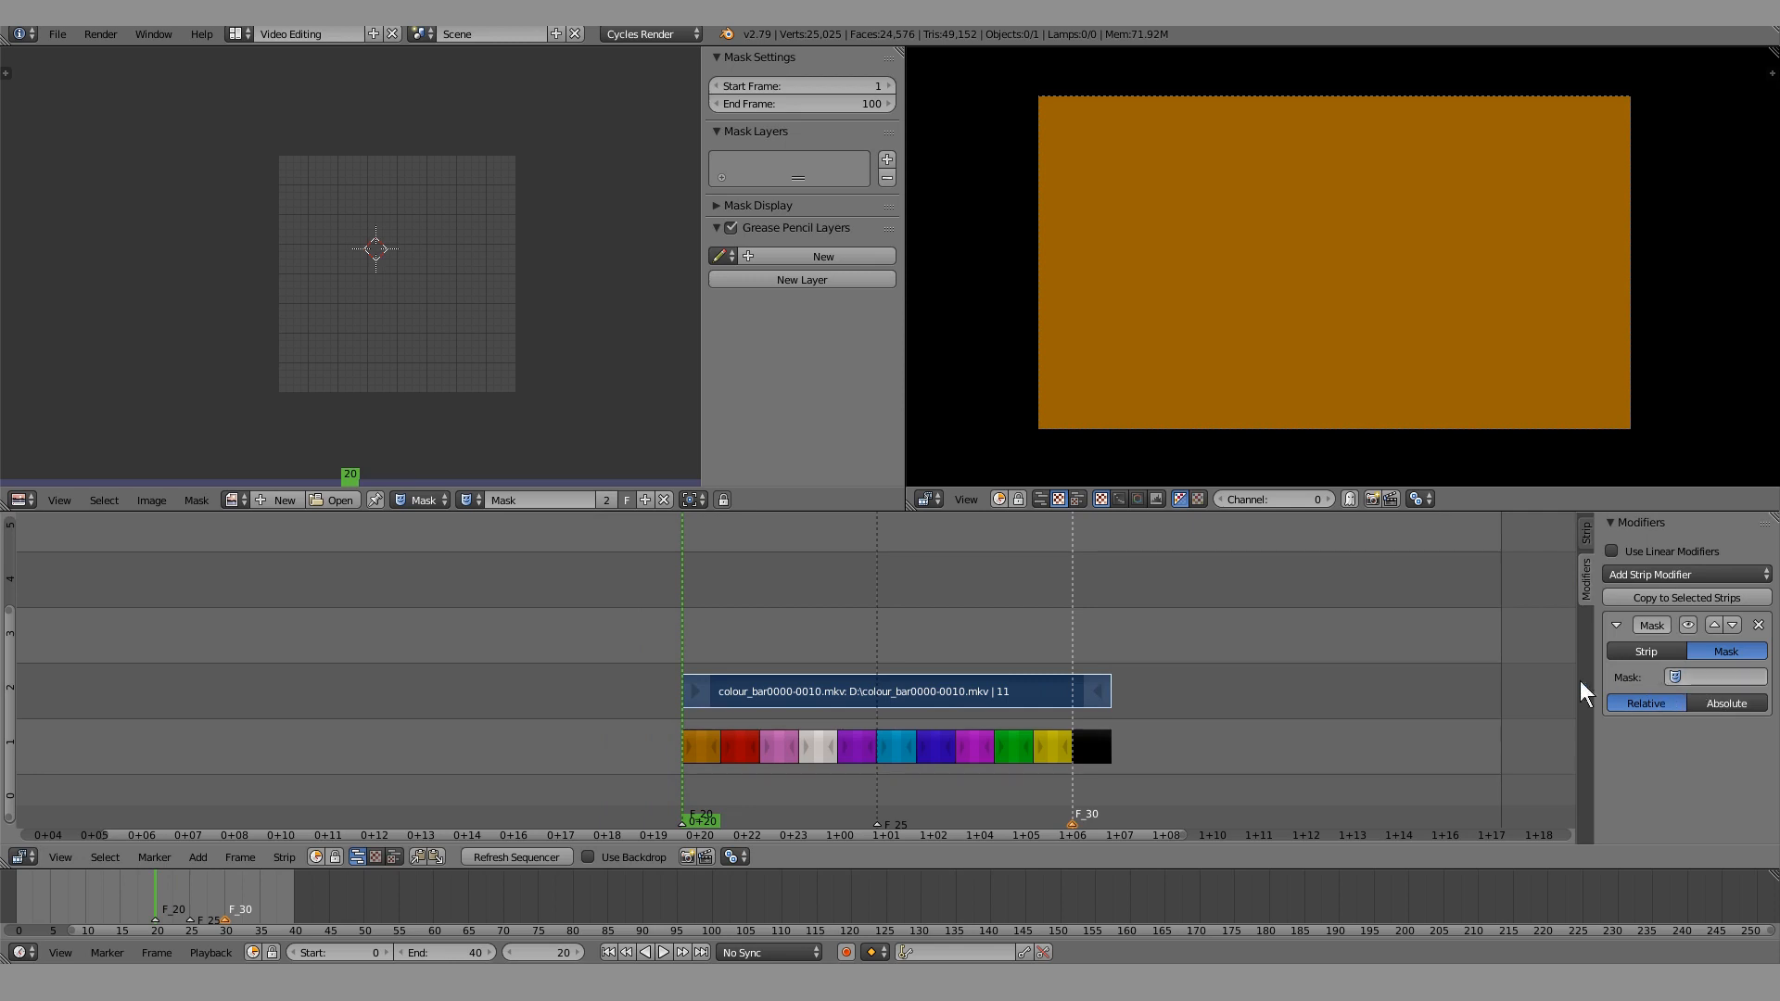
{"action": "scroll", "coordinate": [983, 626], "scroll_direction": "up", "scroll_amount": 2}
{"action": "scroll", "coordinate": [800, 634], "scroll_direction": "up", "scroll_amount": 4}
{"action": "middle_click_drag", "start_coordinate": [878, 627], "coordinate": [825, 634]}
{"action": "middle_click_drag", "start_coordinate": [804, 638], "coordinate": [601, 626], "text": "ctrl"}
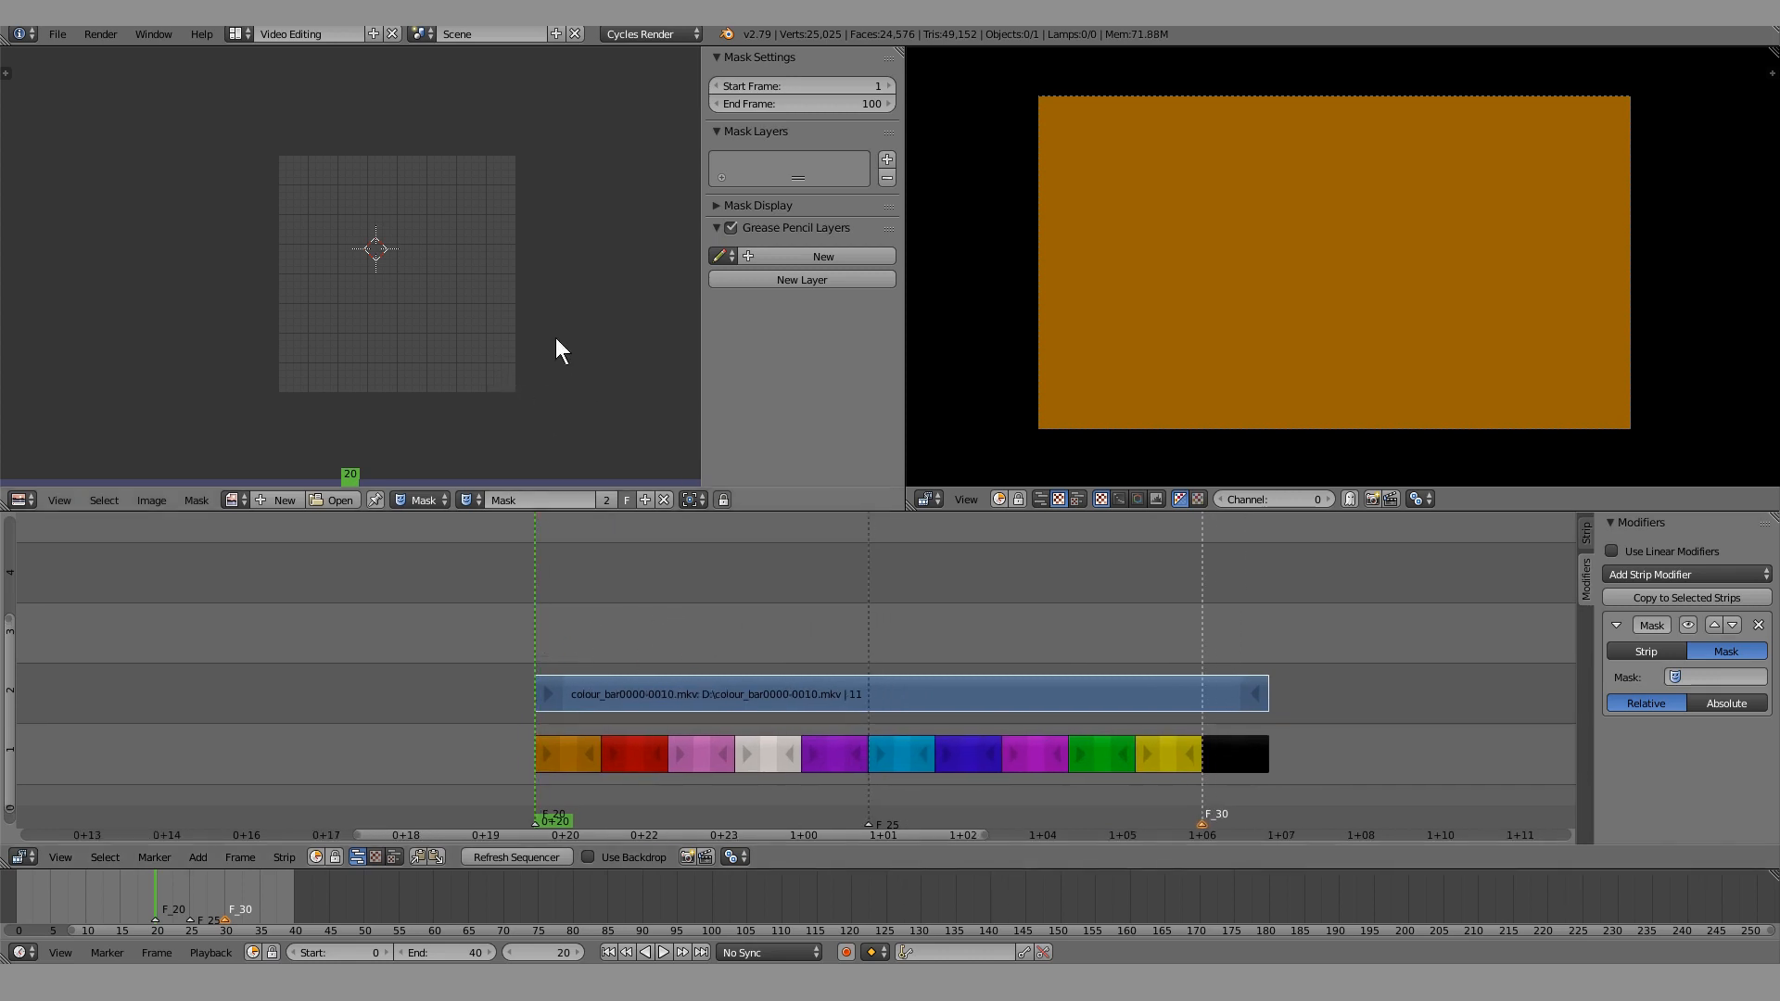
{"action": "key", "text": "shift+F7"}
{"action": "key", "text": "shift+F6"}
{"action": "key", "text": "shift+F10"}
Select the masked movie strip on channel 2 and play the animation across the colour bars
{"action": "right_click", "coordinate": [700, 693]}
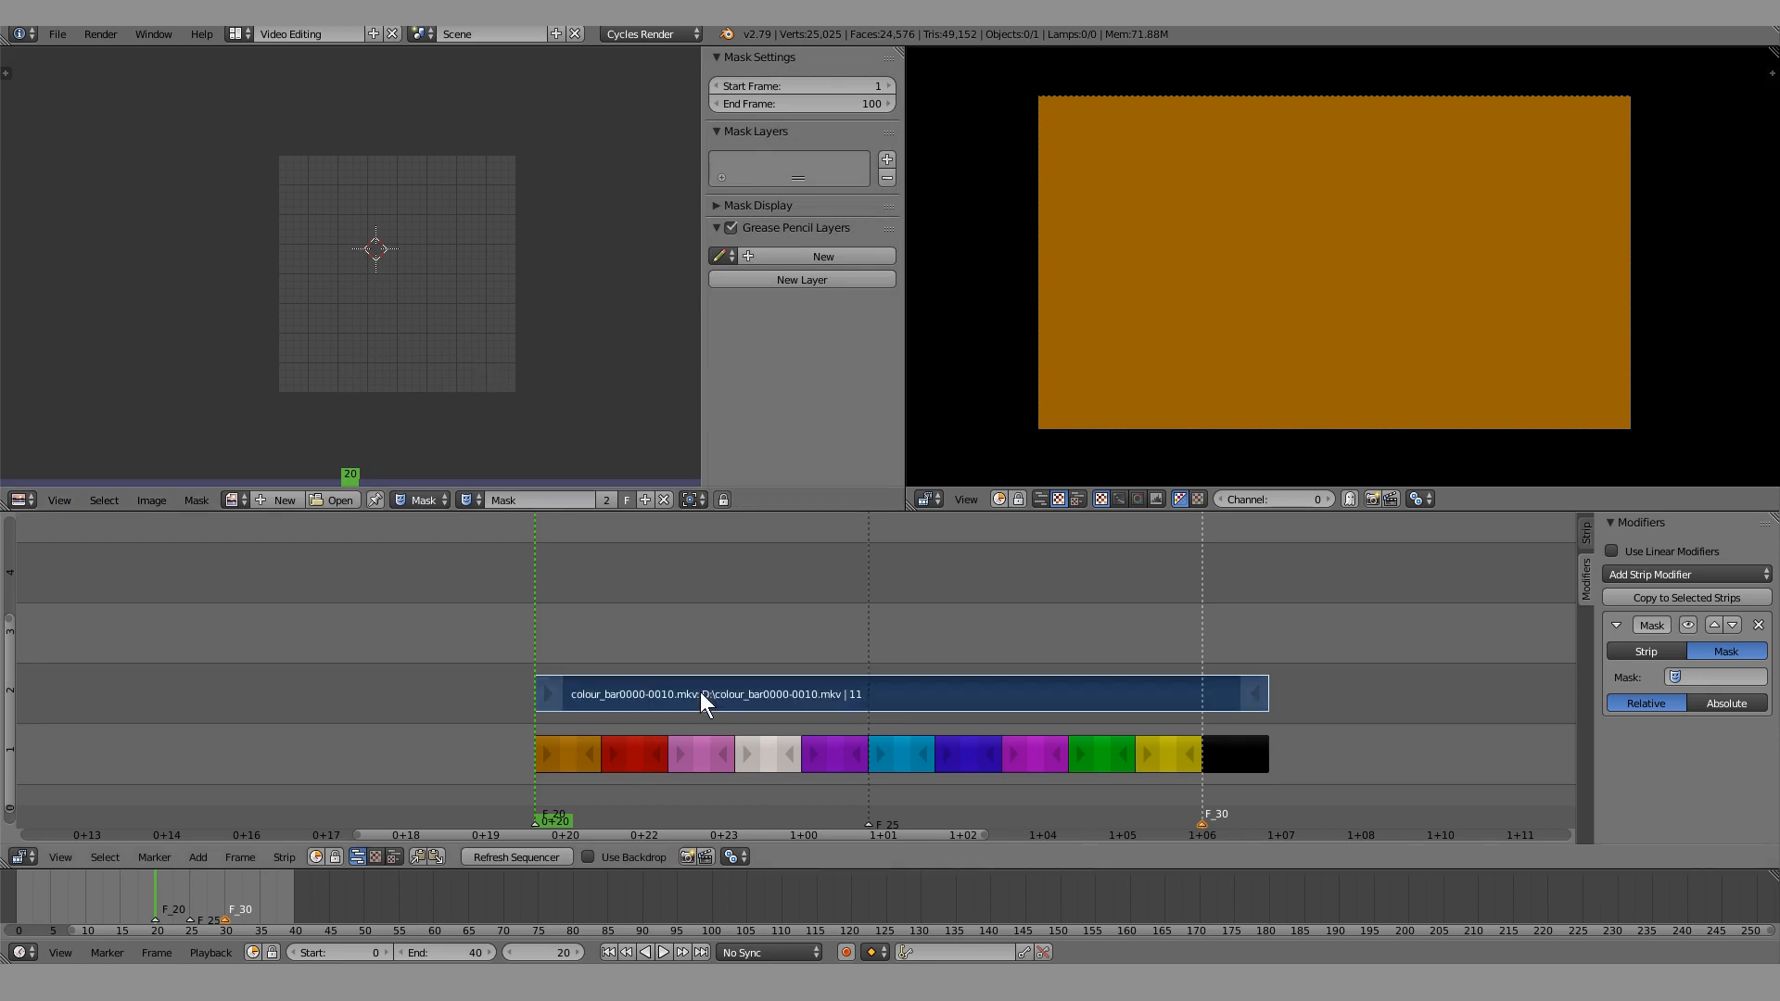
{"action": "key", "text": "alt+a"}
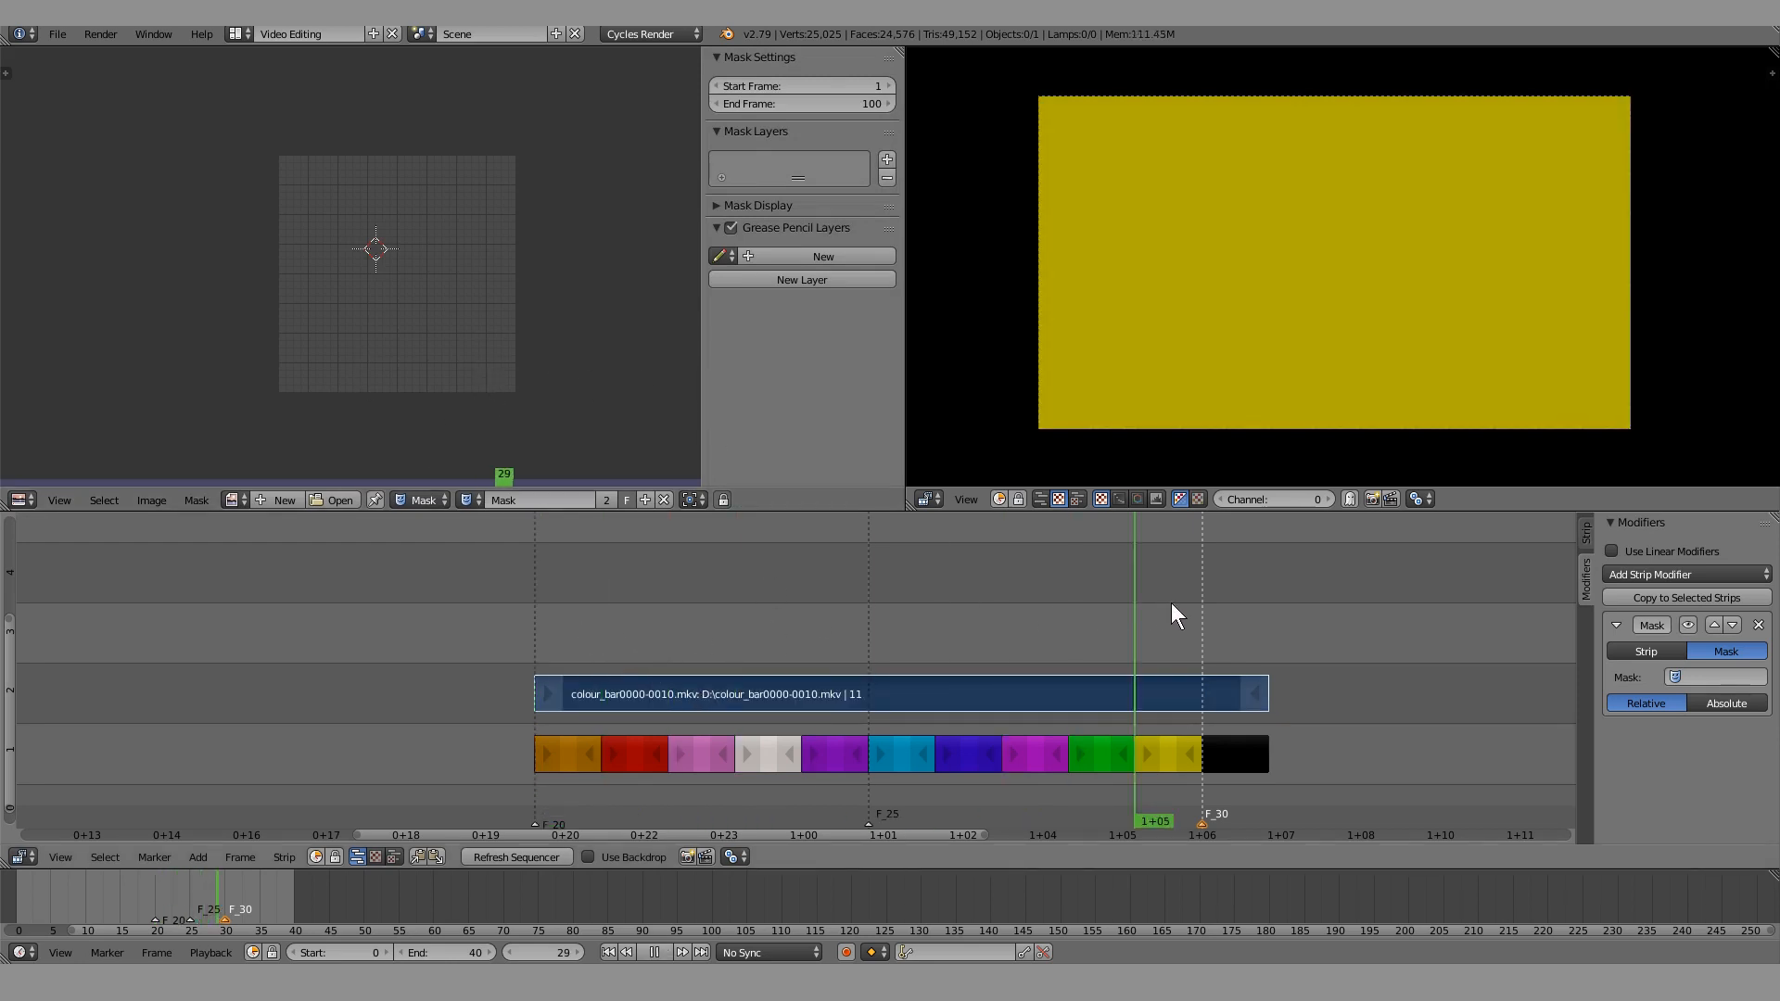
{"action": "key", "text": "Escape"}
Try extending the masked strip's handles to frames 18 and 32, and return them to frames 20 and 30
{"action": "right_click_drag", "start_coordinate": [549, 688], "coordinate": [401, 698]}
{"action": "right_click_drag", "start_coordinate": [1254, 691], "coordinate": [1383, 688]}
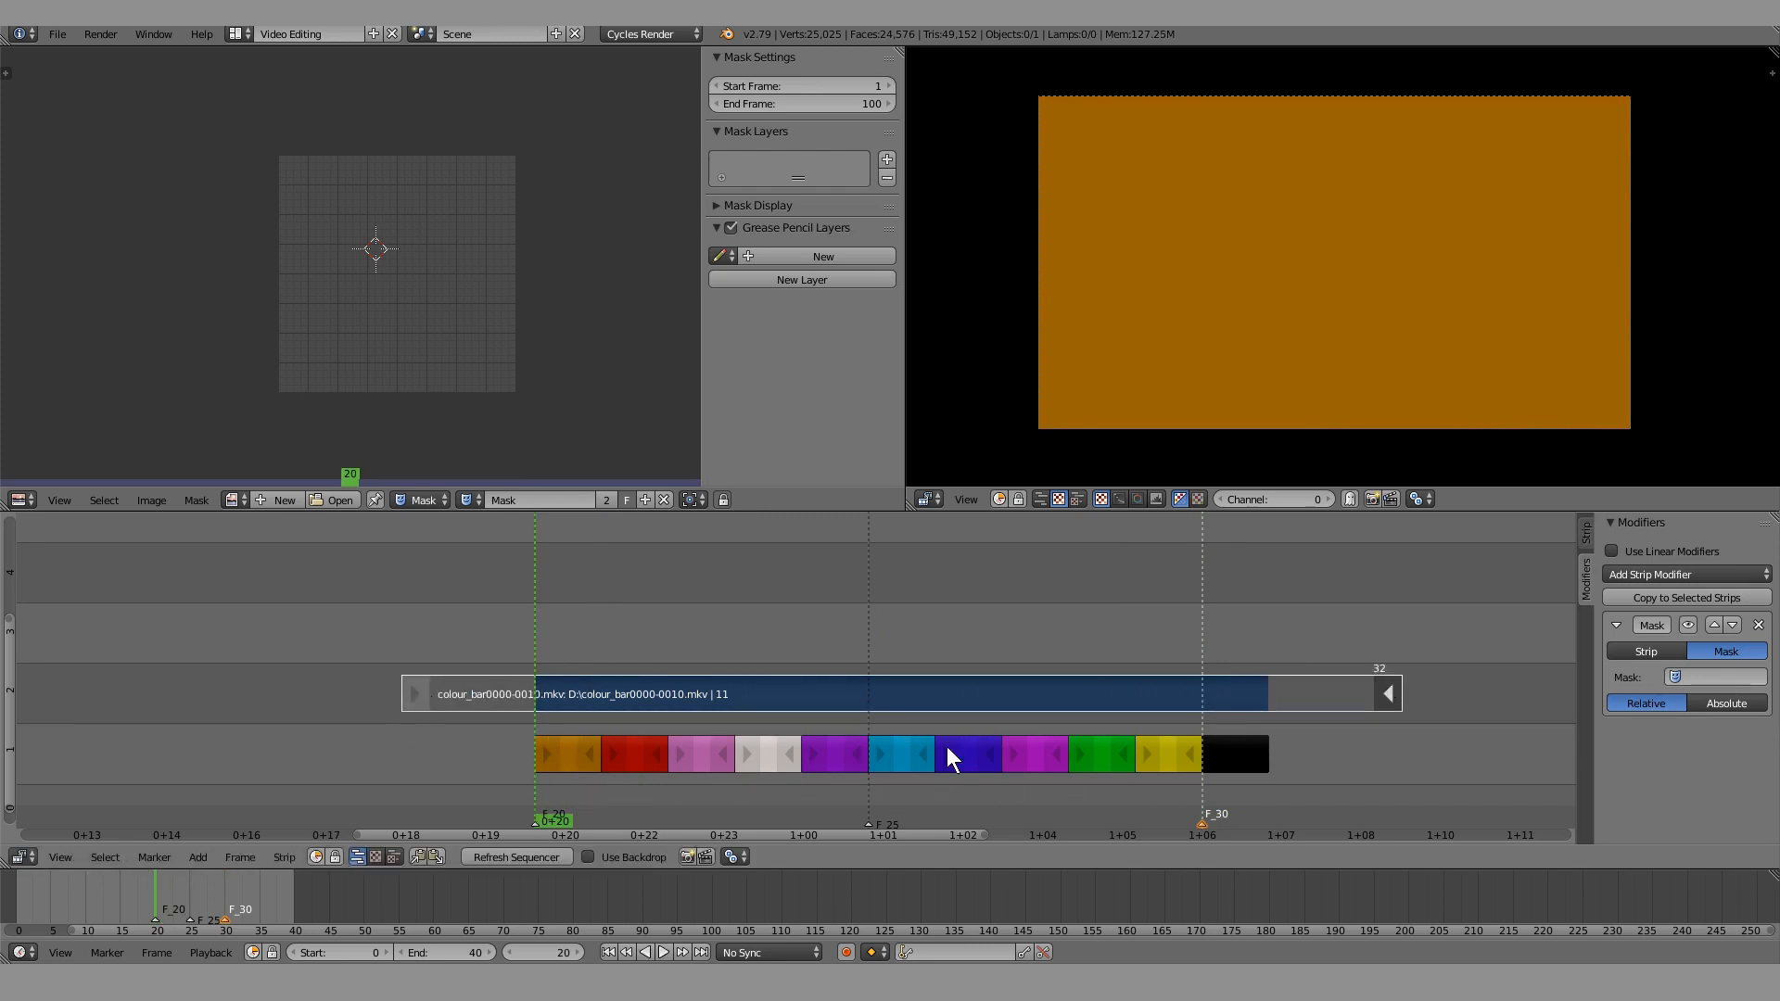
{"action": "right_click_drag", "start_coordinate": [1390, 688], "coordinate": [1252, 690]}
{"action": "right_click_drag", "start_coordinate": [425, 695], "coordinate": [526, 683]}
{"action": "key", "text": "a"}
{"action": "right_click", "coordinate": [682, 688]}
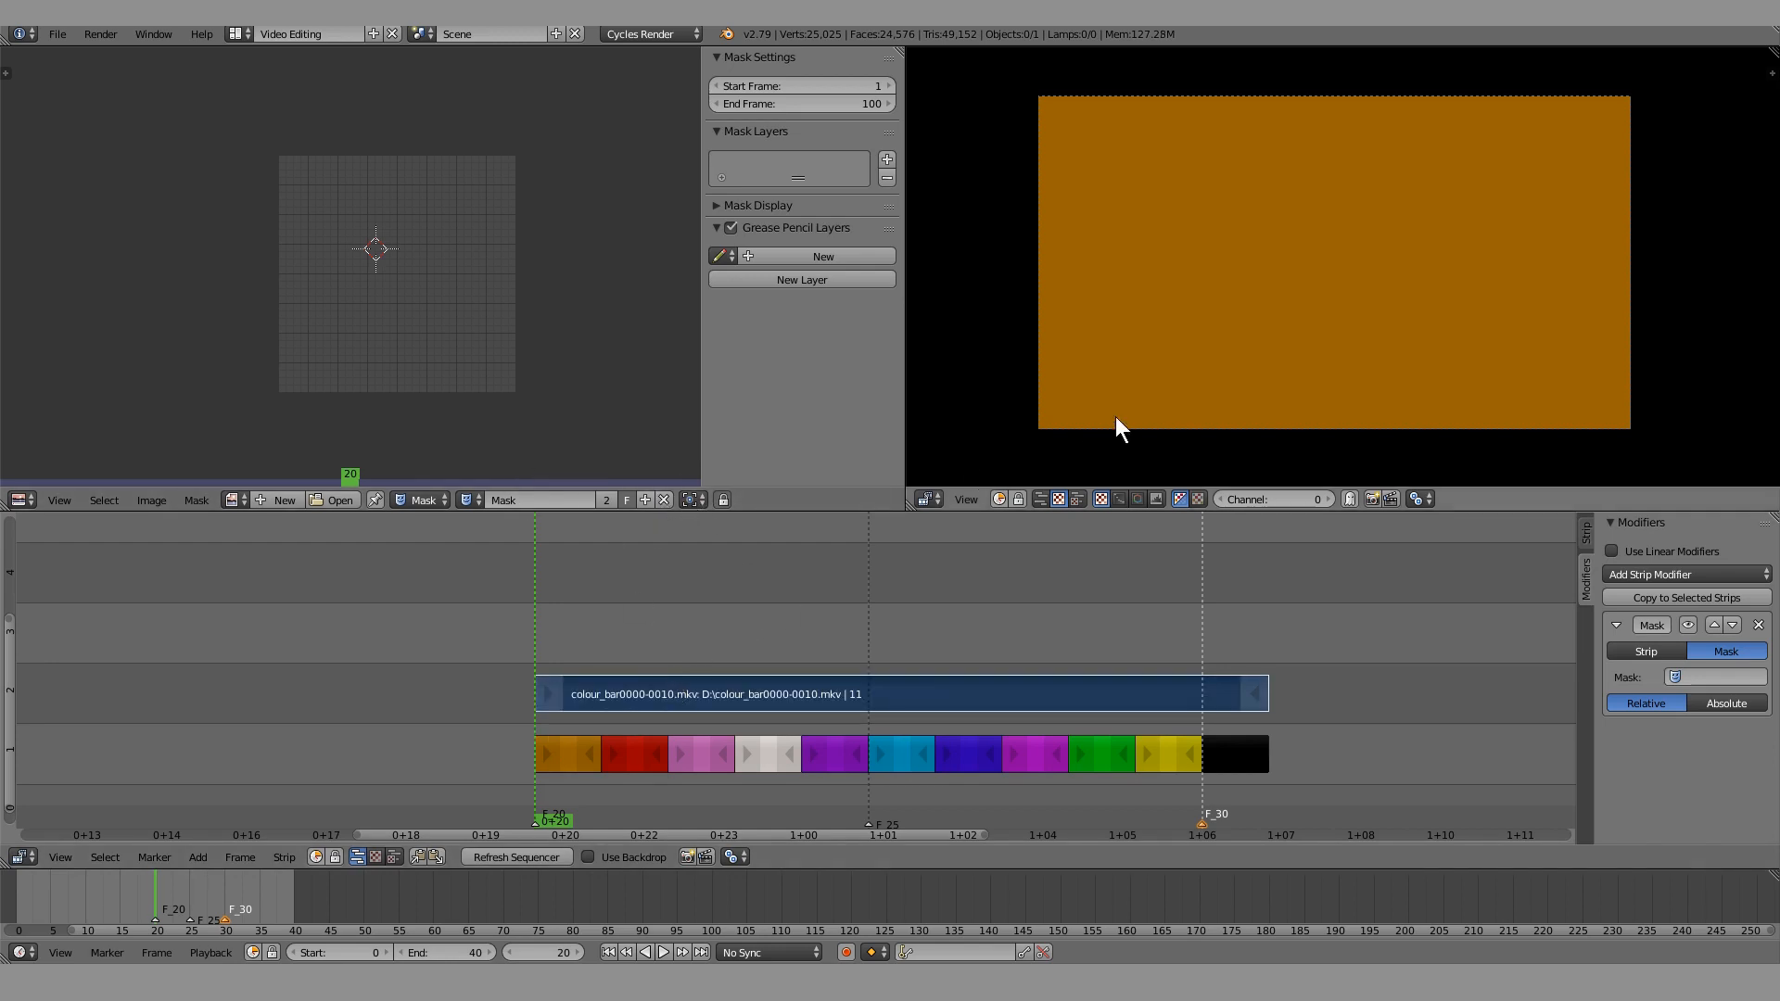
Render frame 20 and fit the whole render result in the mask view
{"action": "key", "text": "F12"}
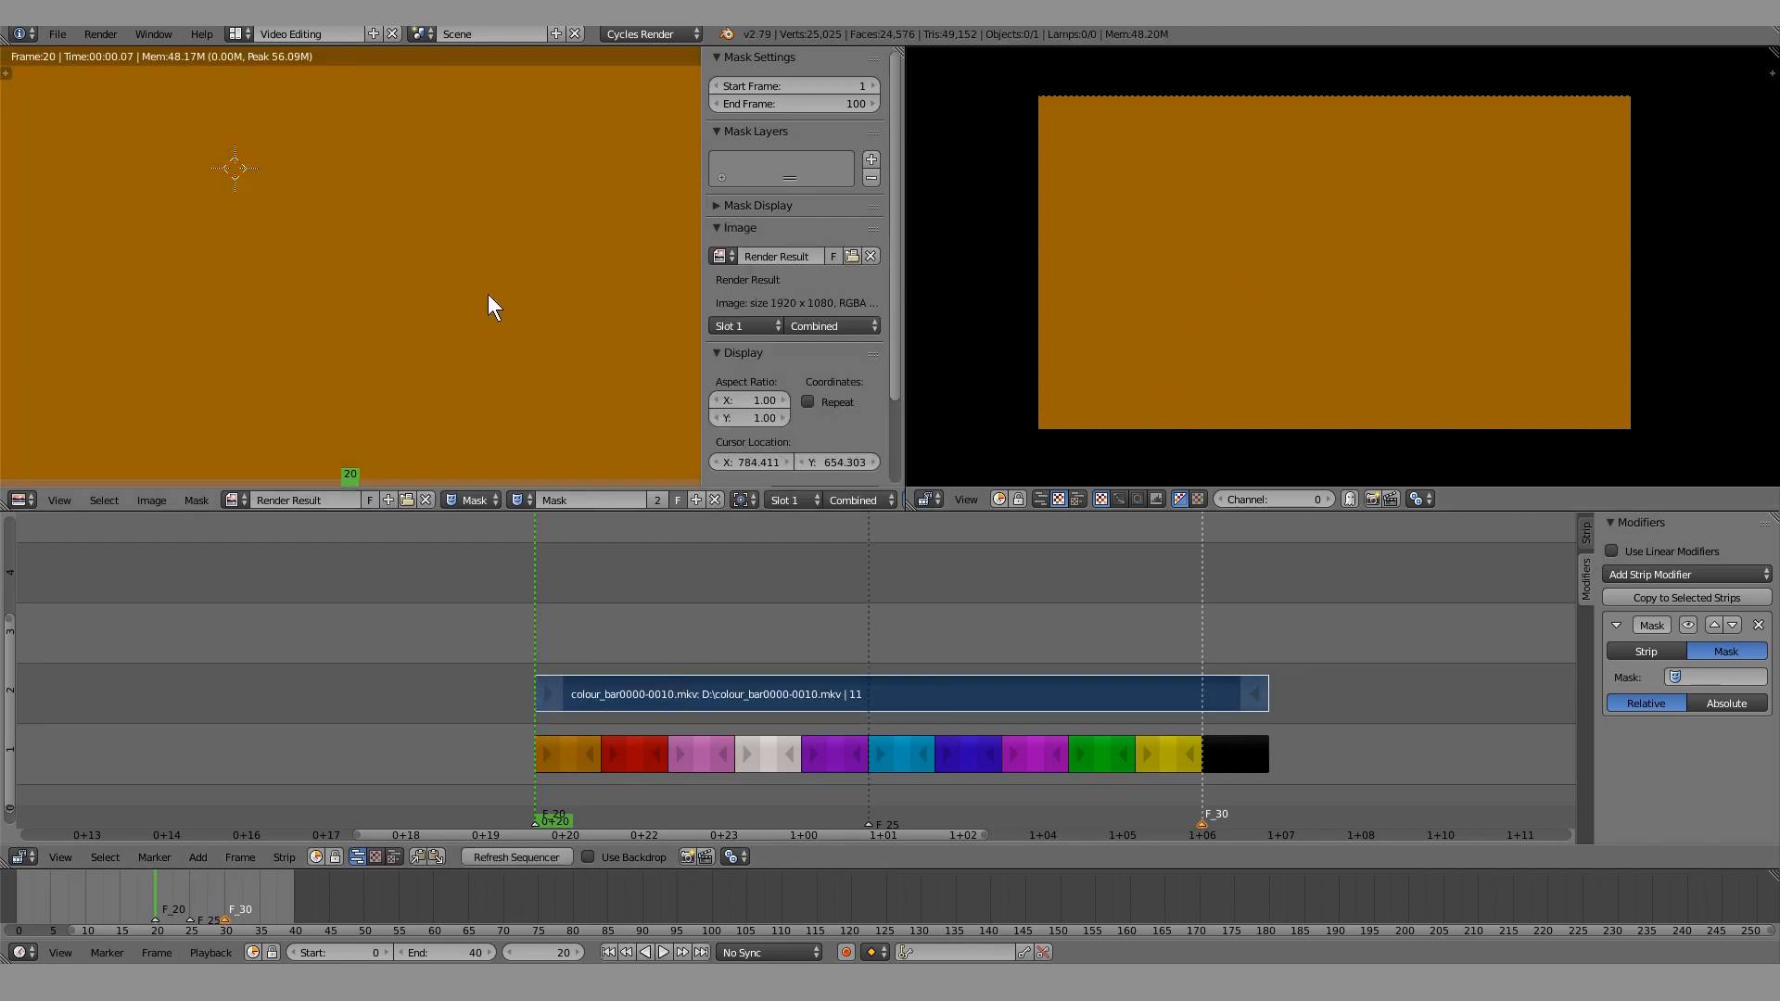
{"action": "scroll", "coordinate": [441, 287], "scroll_direction": "down", "scroll_amount": 4}
{"action": "key", "text": "Home"}
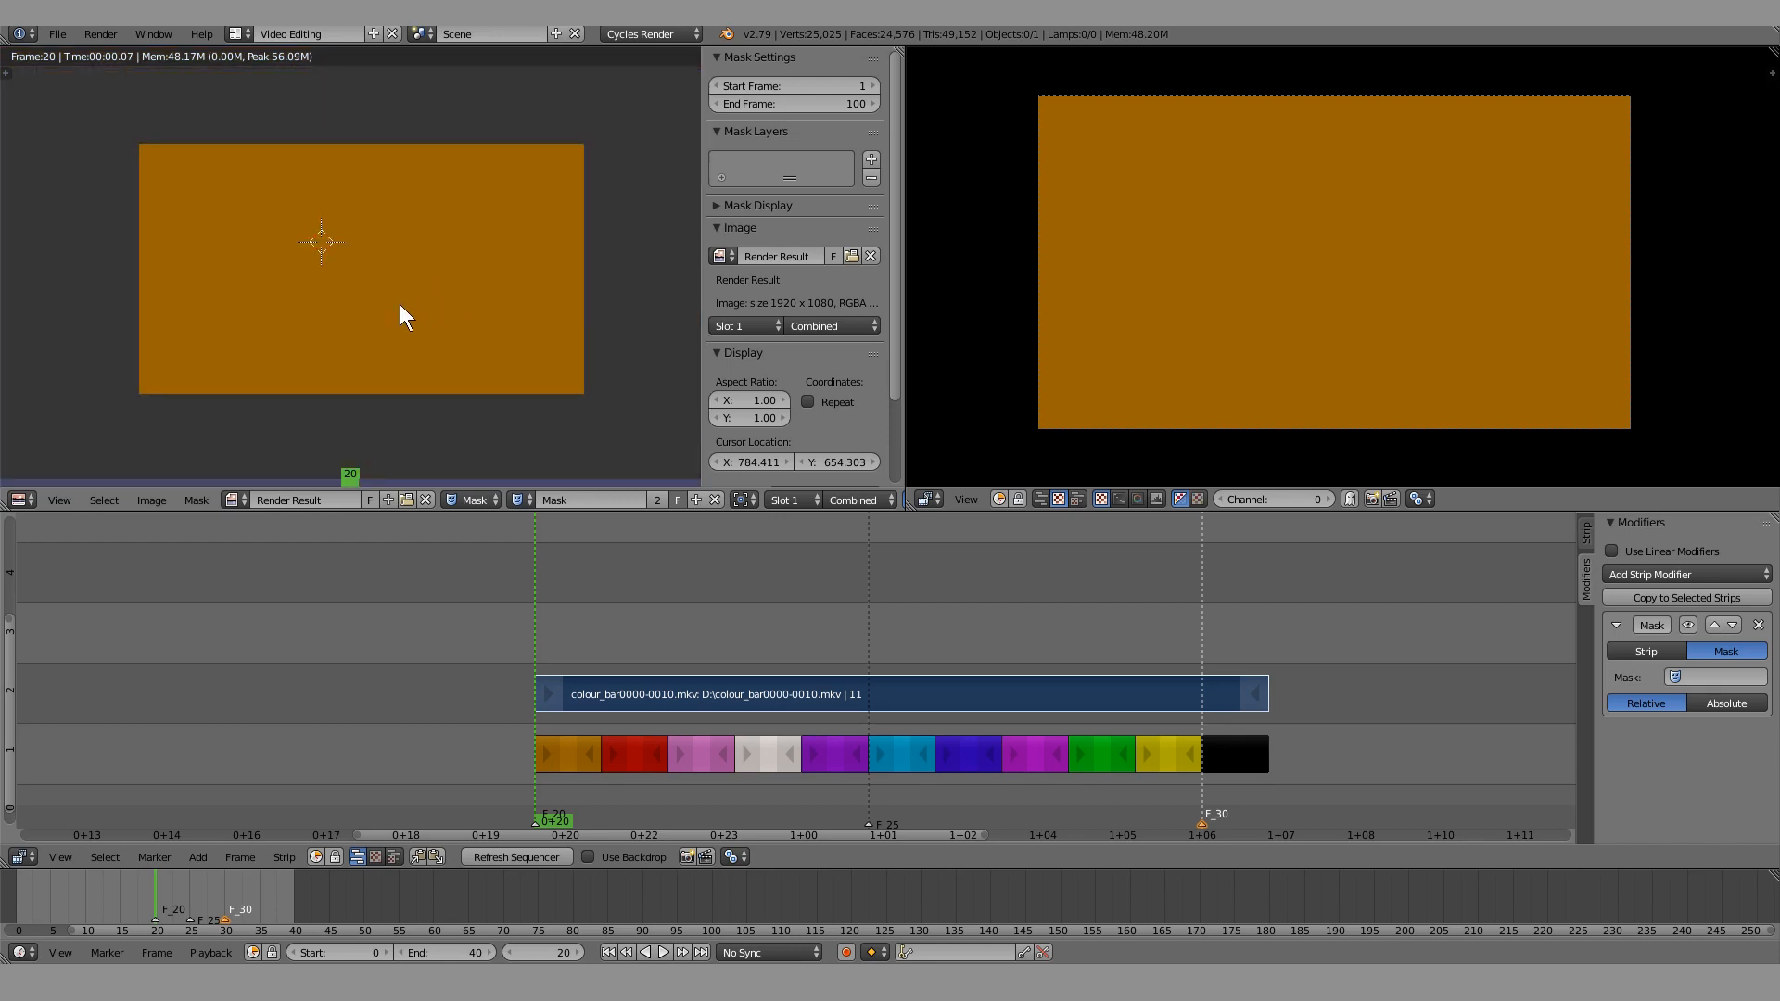
Add a circle mask, enlarge it to about half the image height, and place it in the left part of the rendered frame
{"action": "key", "text": "shift+a"}
{"action": "left_click", "coordinate": [345, 301]}
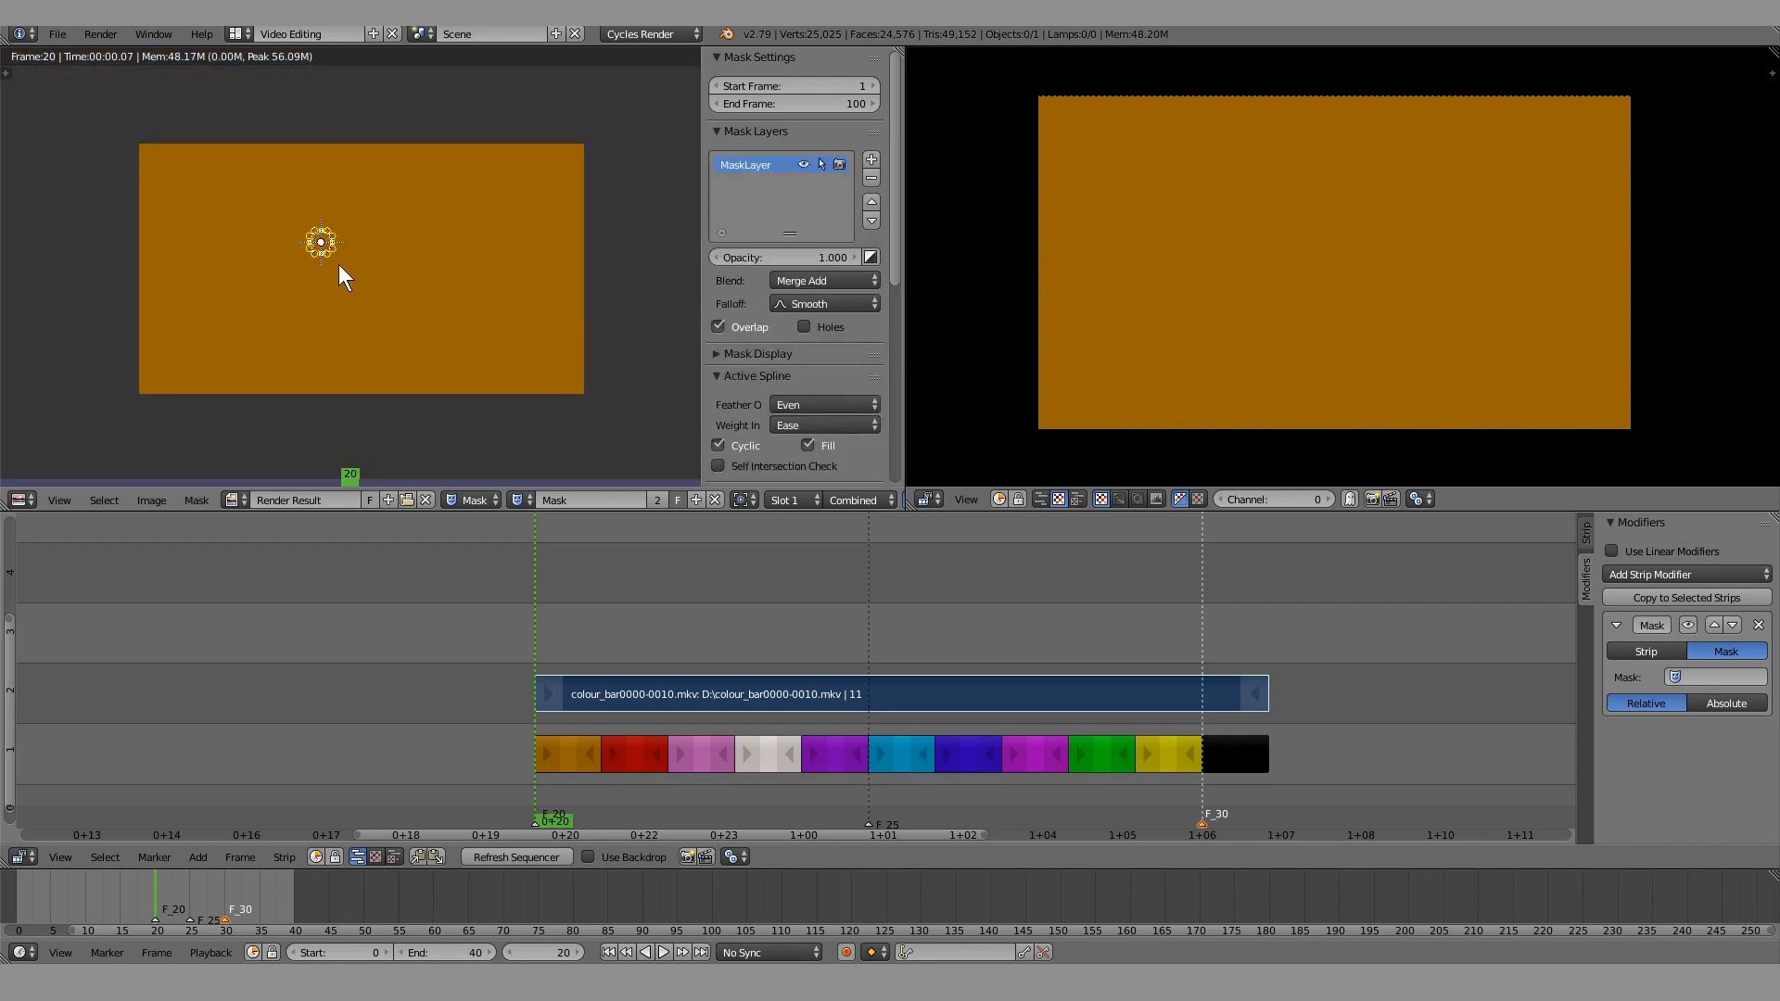
{"action": "key", "text": "g"}
{"action": "left_click", "coordinate": [256, 286]}
{"action": "key", "text": "s"}
{"action": "left_click", "coordinate": [380, 365]}
{"action": "key", "text": "g"}
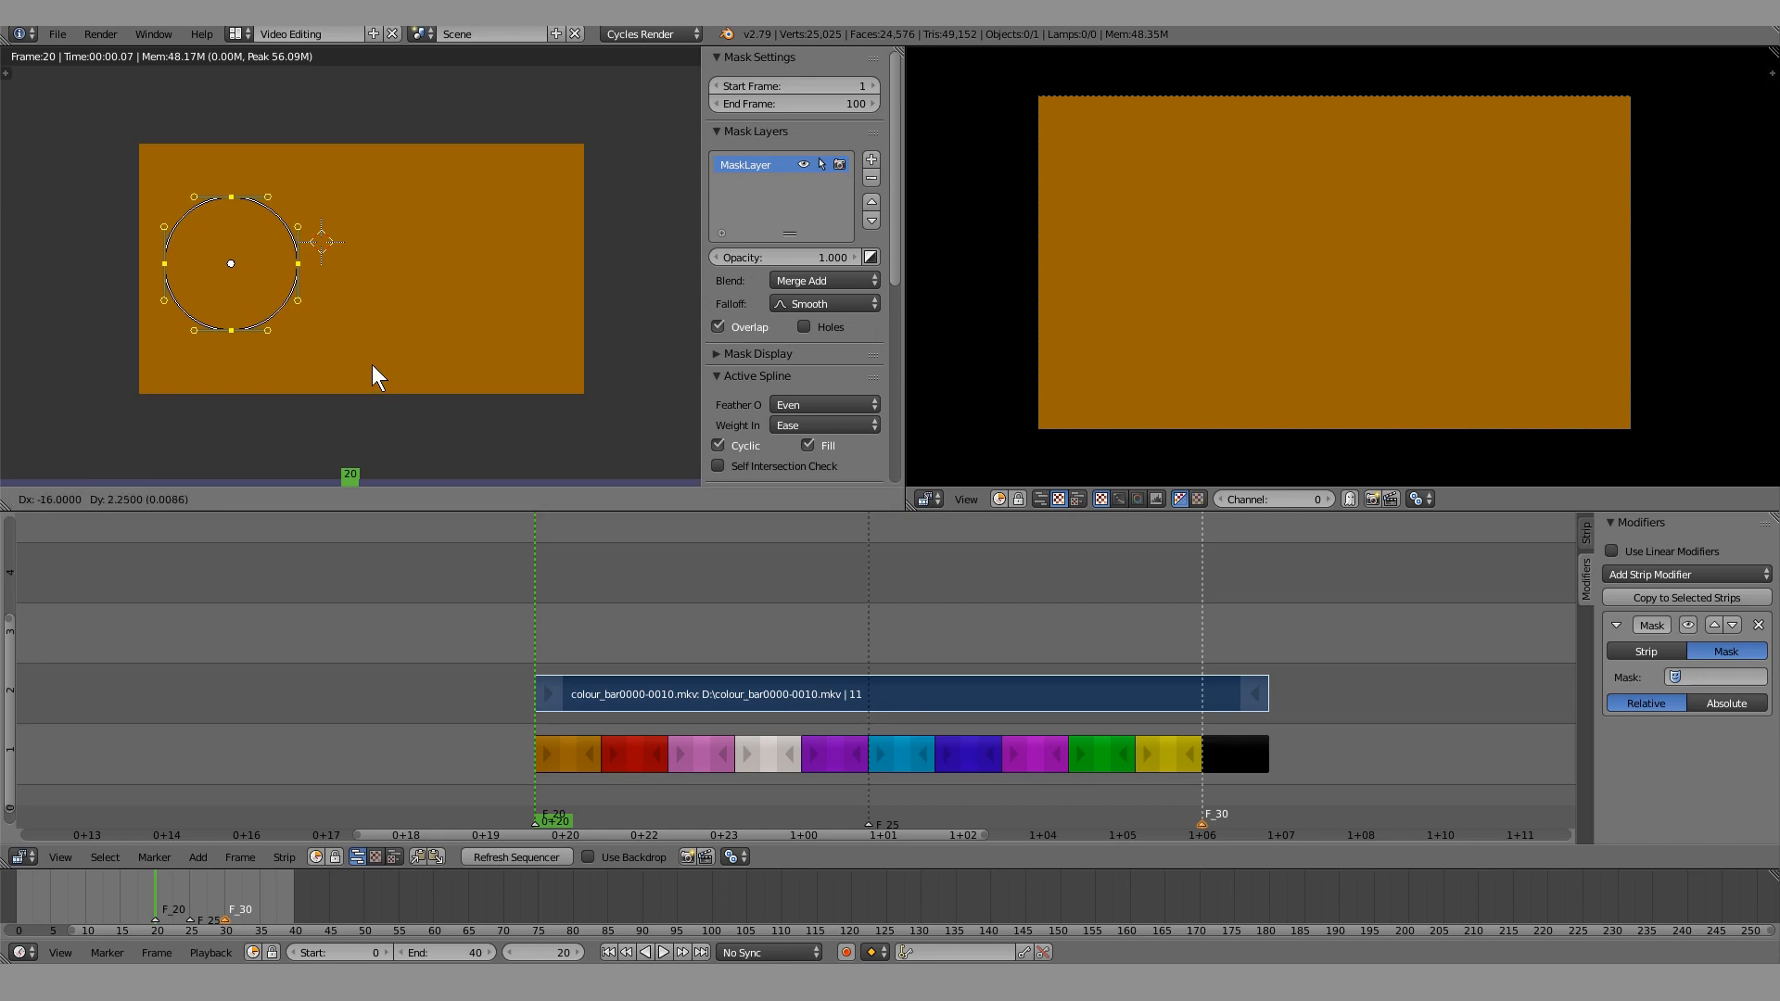
{"action": "left_click", "coordinate": [360, 366]}
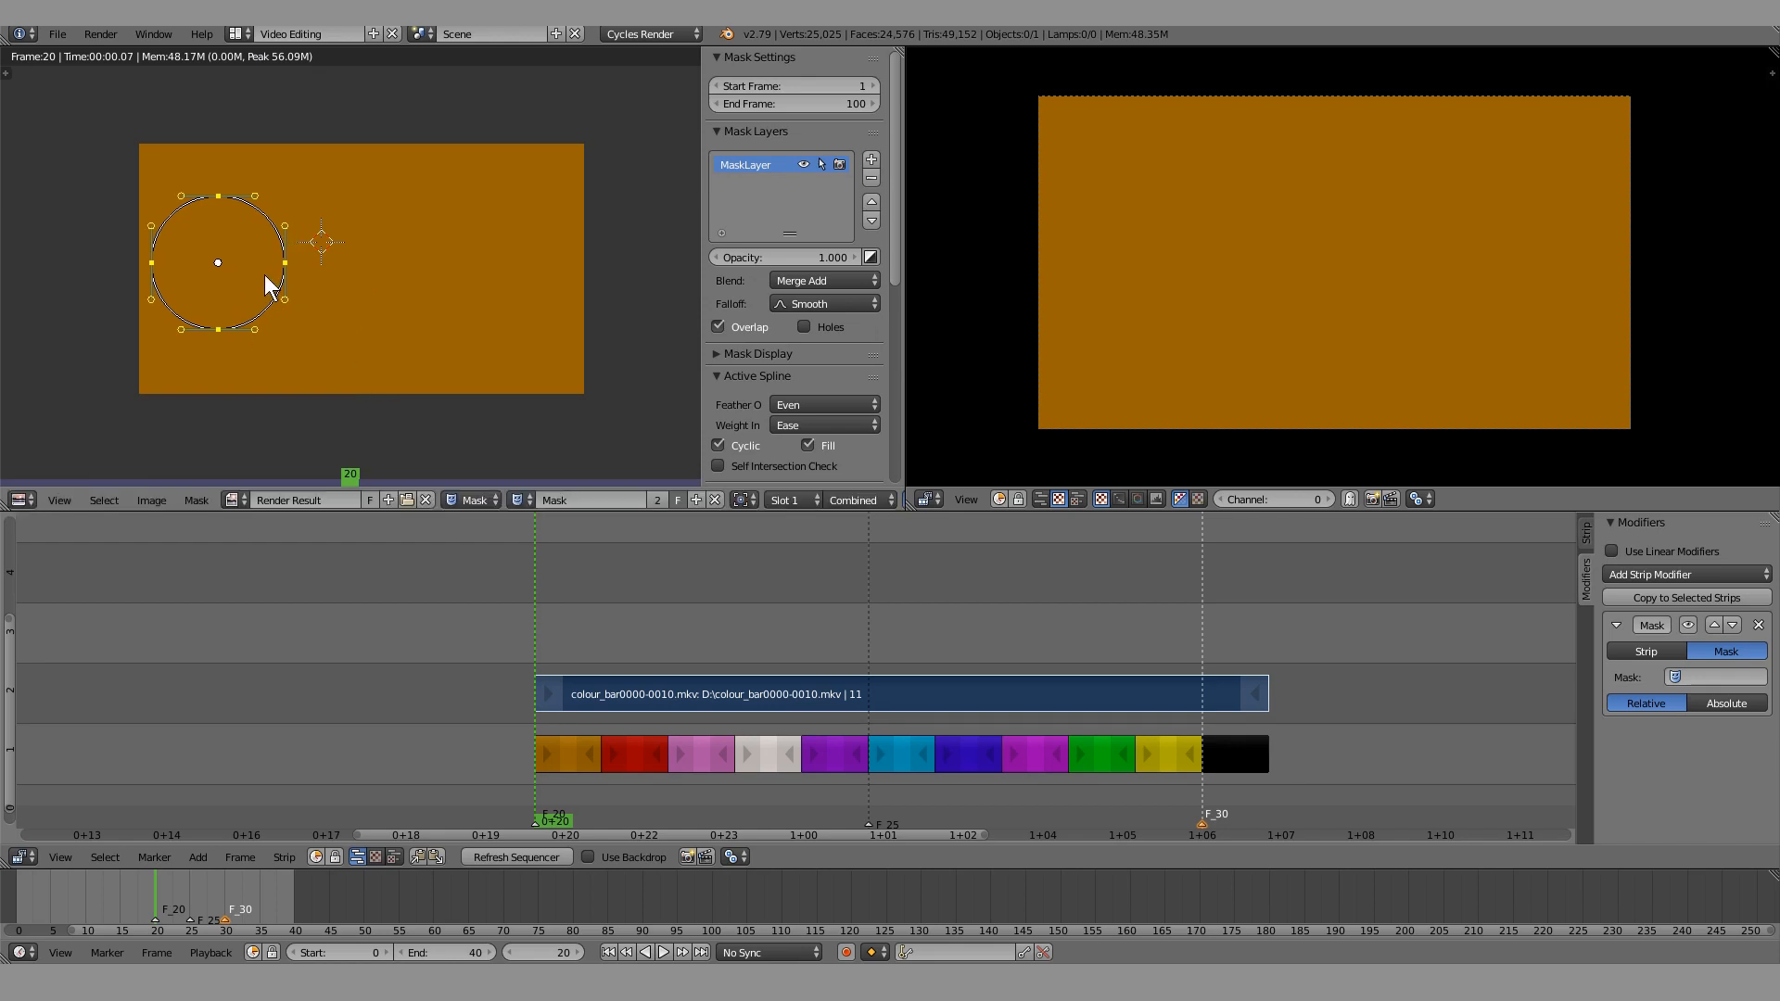
{"action": "key", "text": "a"}
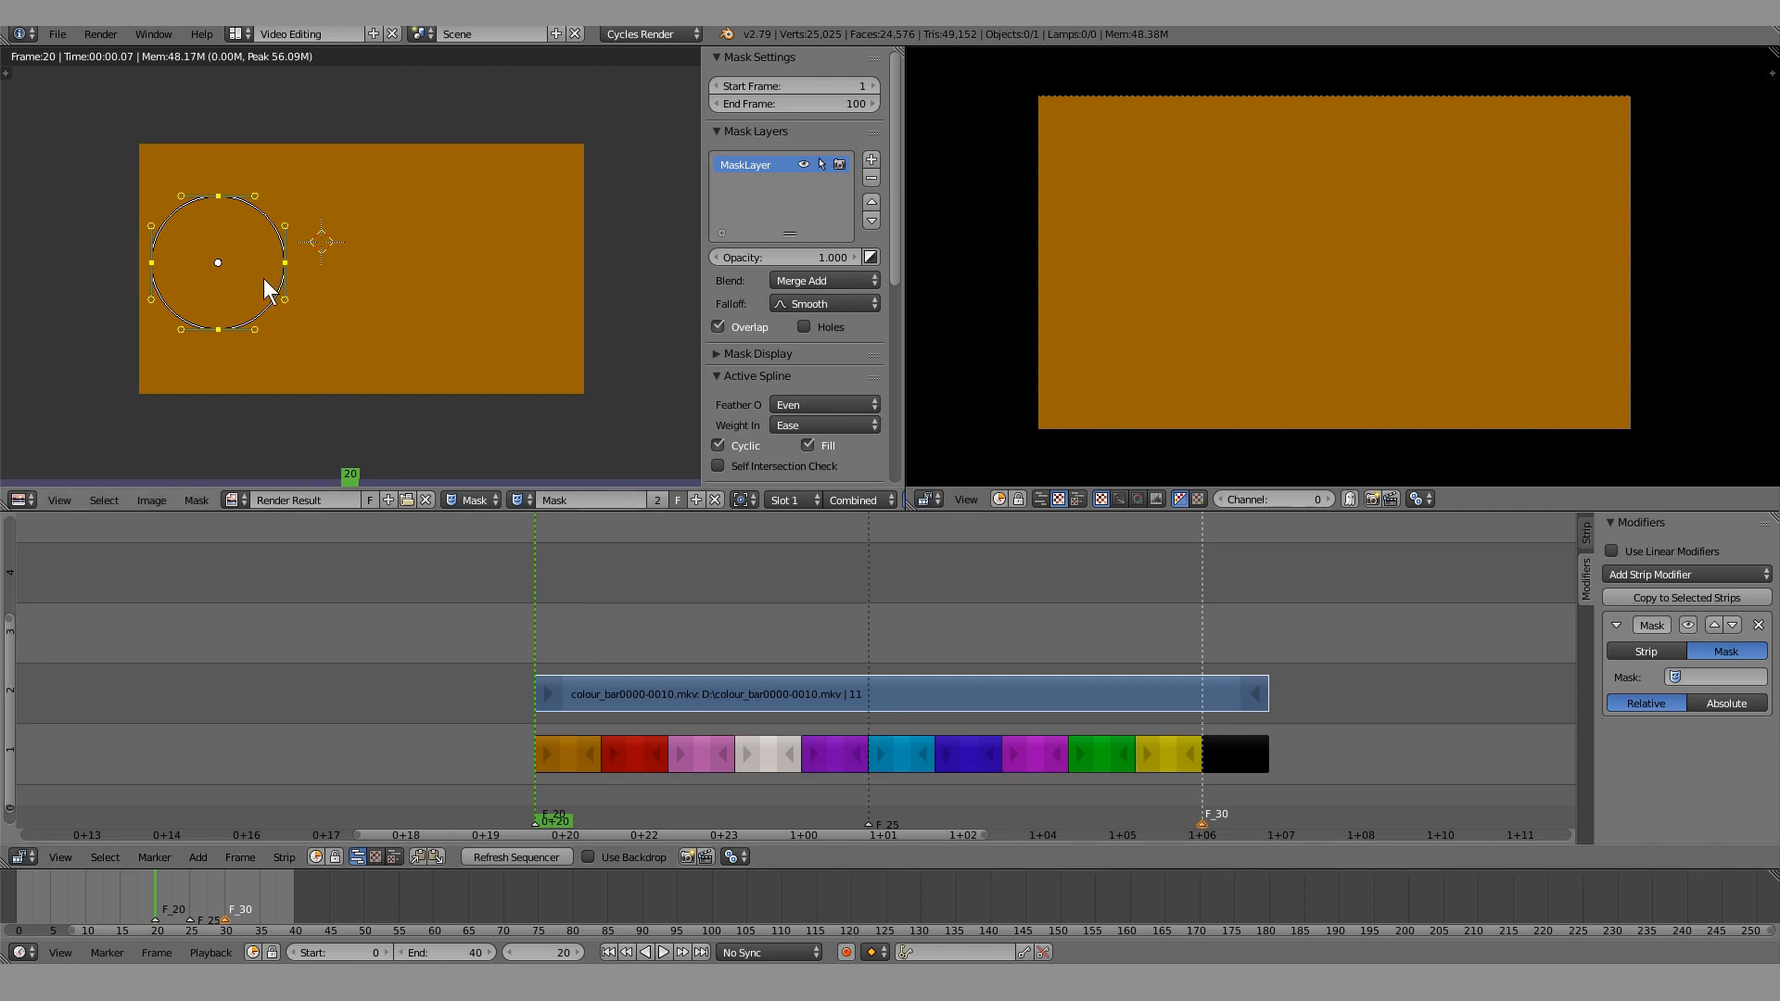
Step forward from frame 20 and preview the colour bars at frames 22, 25 and 30
{"action": "key", "text": "Right"}
{"action": "key", "text": "Right"}
{"action": "key", "text": "Right"}
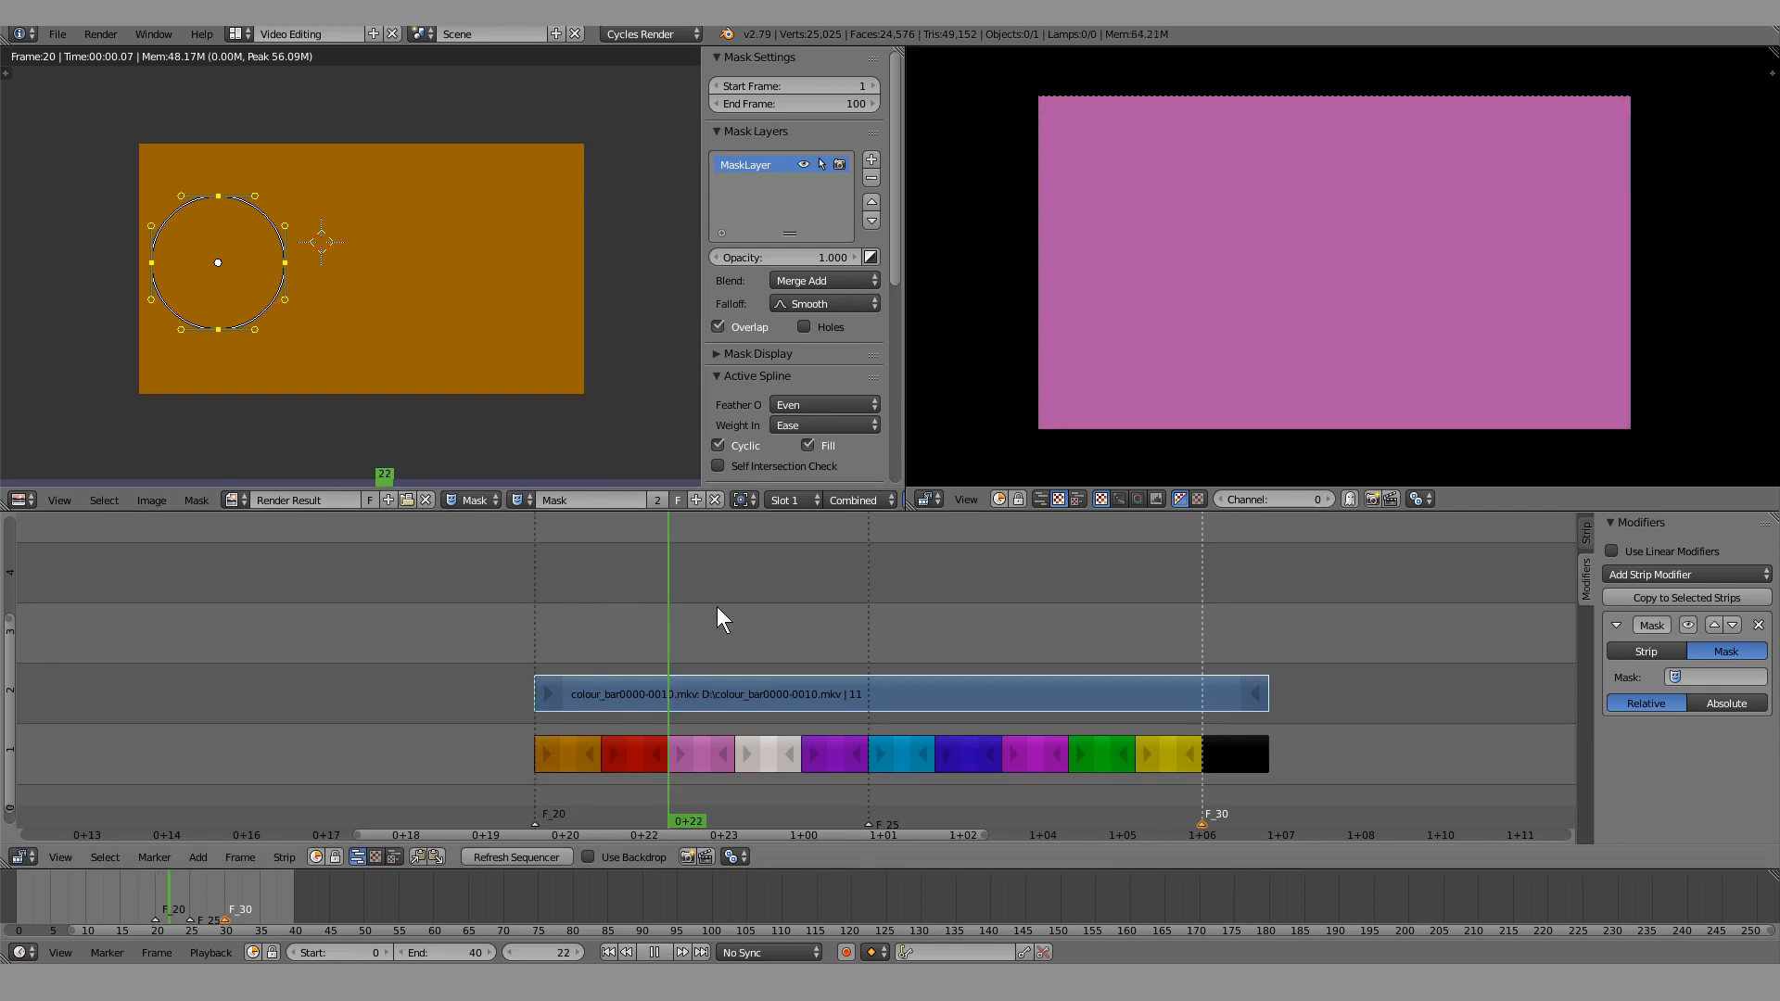
{"action": "left_click", "coordinate": [875, 619]}
{"action": "left_click", "coordinate": [1204, 619]}
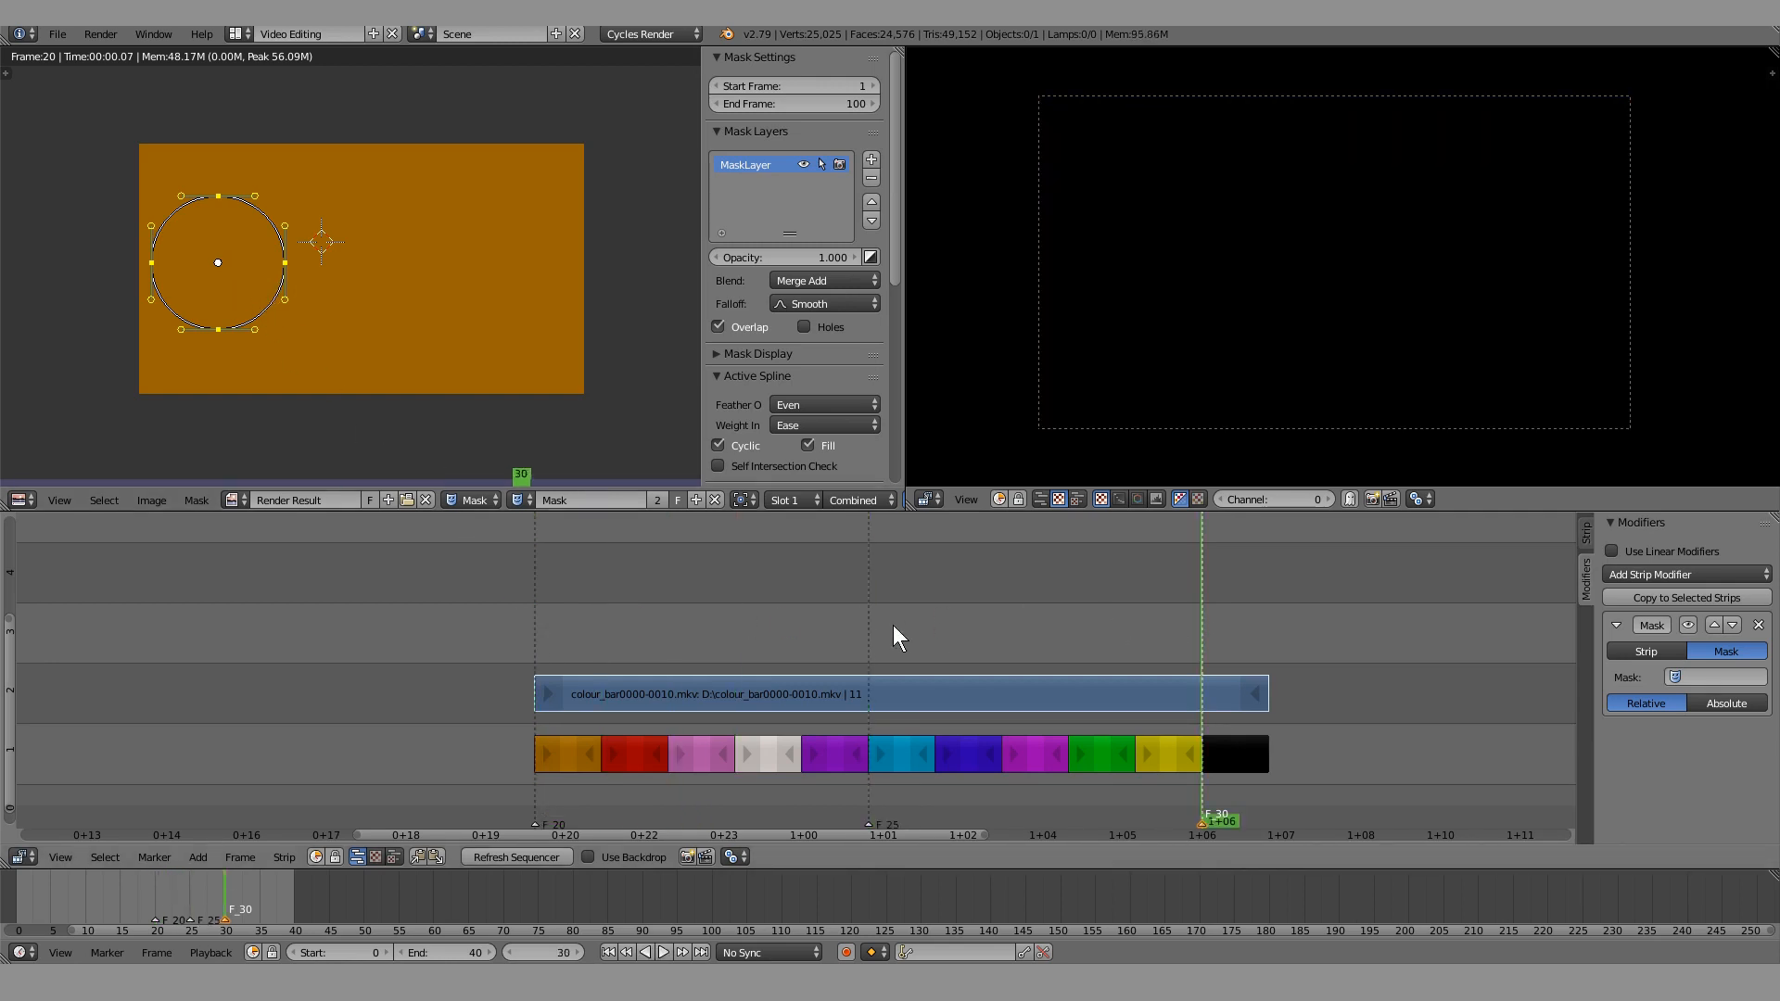
Preview frames 25 and 30 again, selecting the blue and the black strips on channel 1 at those frames
{"action": "left_click", "coordinate": [866, 626]}
{"action": "scroll", "coordinate": [866, 626], "scroll_direction": "down", "scroll_amount": 1}
{"action": "mouse_move", "coordinate": [871, 633]}
{"action": "left_mouse_down"}
{"action": "mouse_move", "coordinate": [893, 636]}
{"action": "mouse_move", "coordinate": [882, 649]}
{"action": "left_mouse_up"}
{"action": "right_click", "coordinate": [893, 760]}
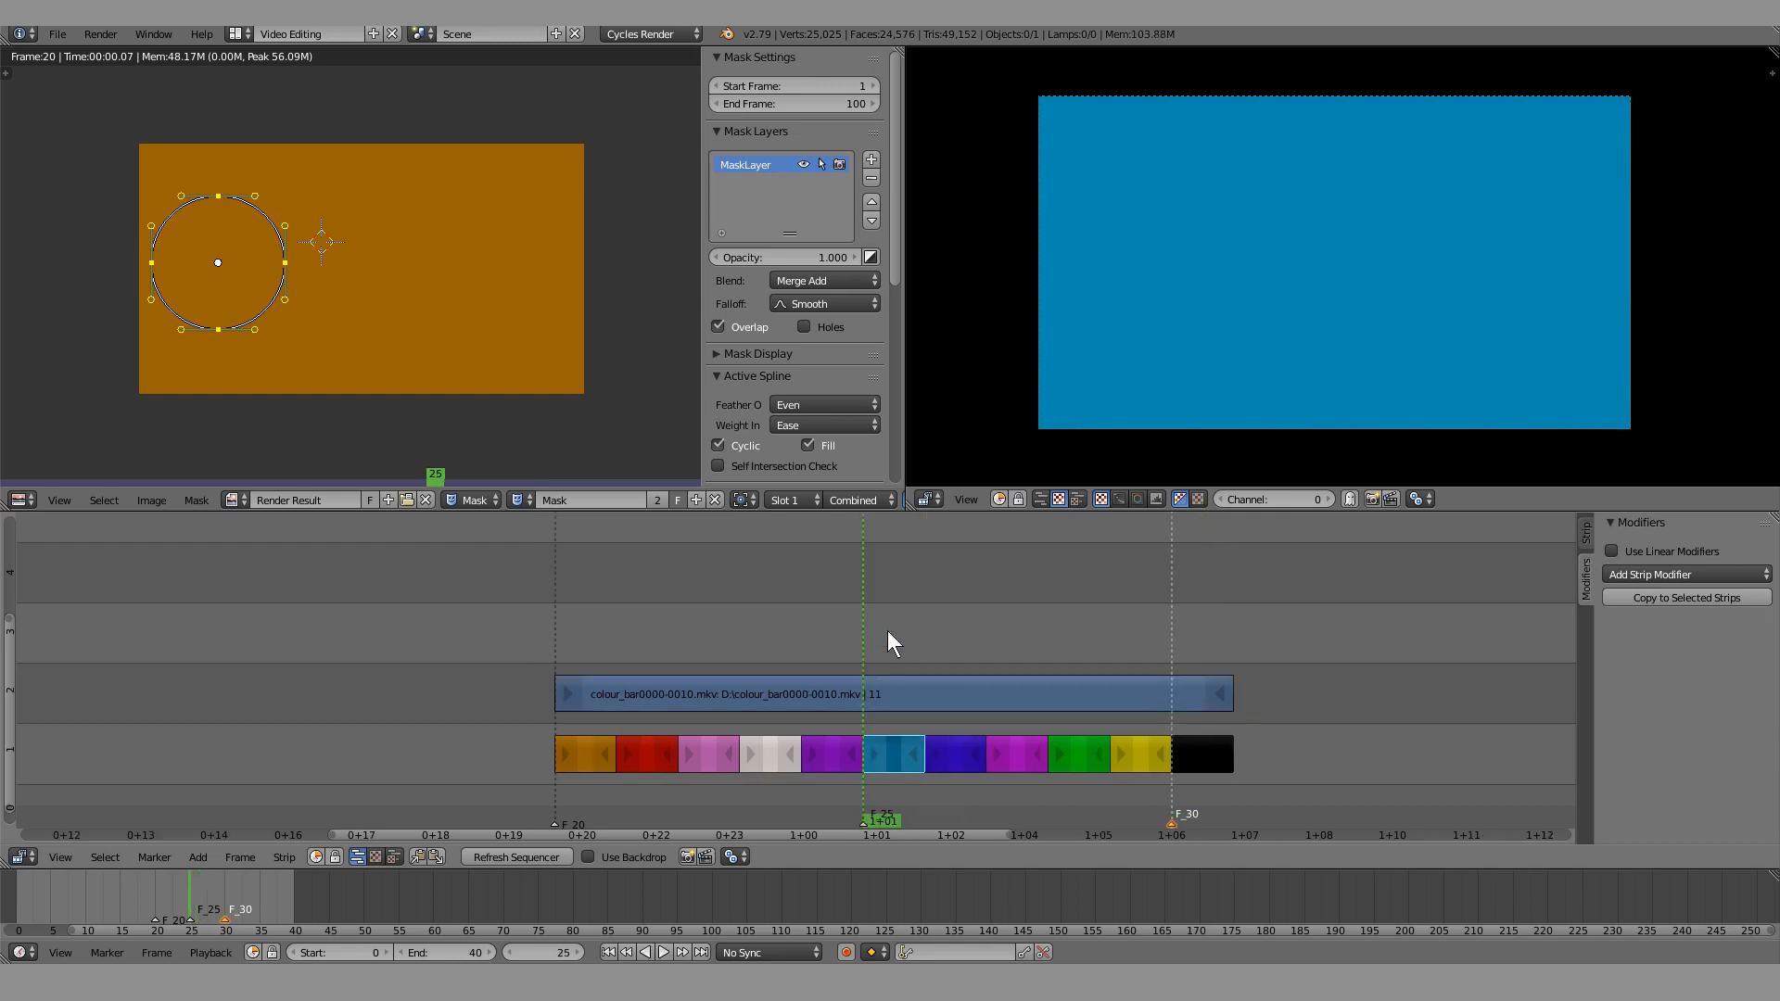
{"action": "right_click", "coordinate": [1198, 755]}
{"action": "left_click", "coordinate": [1182, 654]}
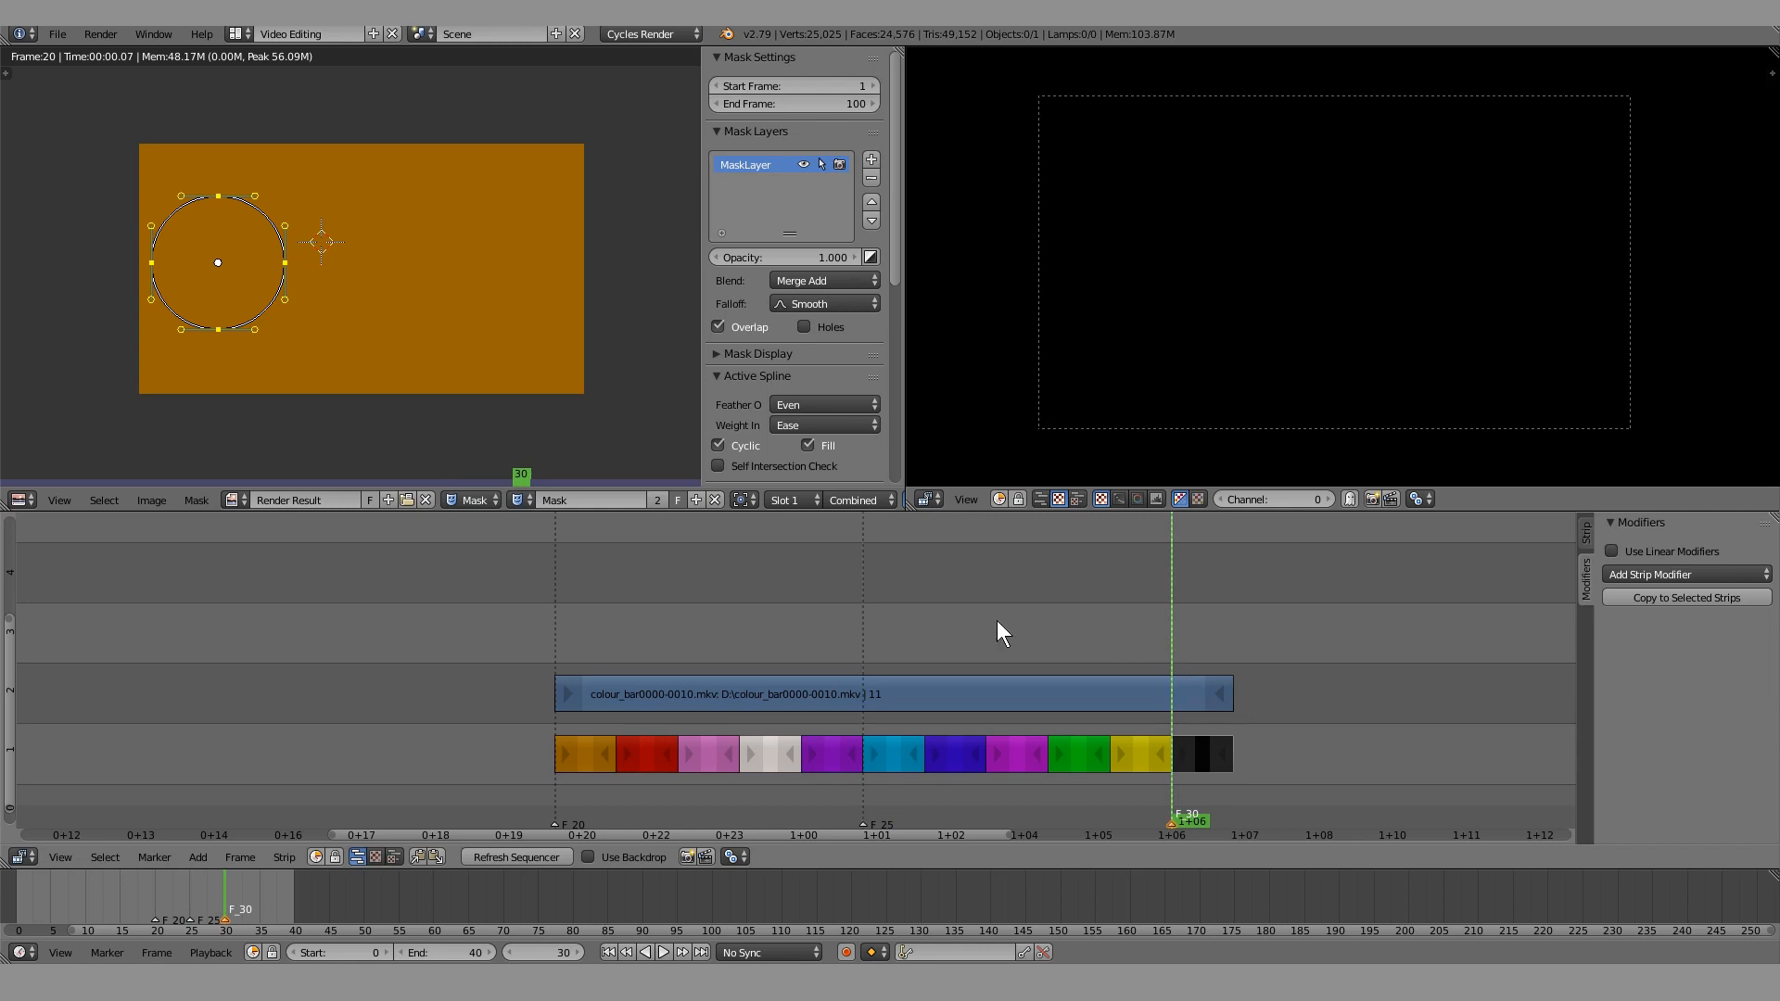
Return to frame 20, select the movie strip on channel 2, and keyframe the circle mask's shape there
{"action": "middle_click_drag", "start_coordinate": [838, 615], "coordinate": [754, 598]}
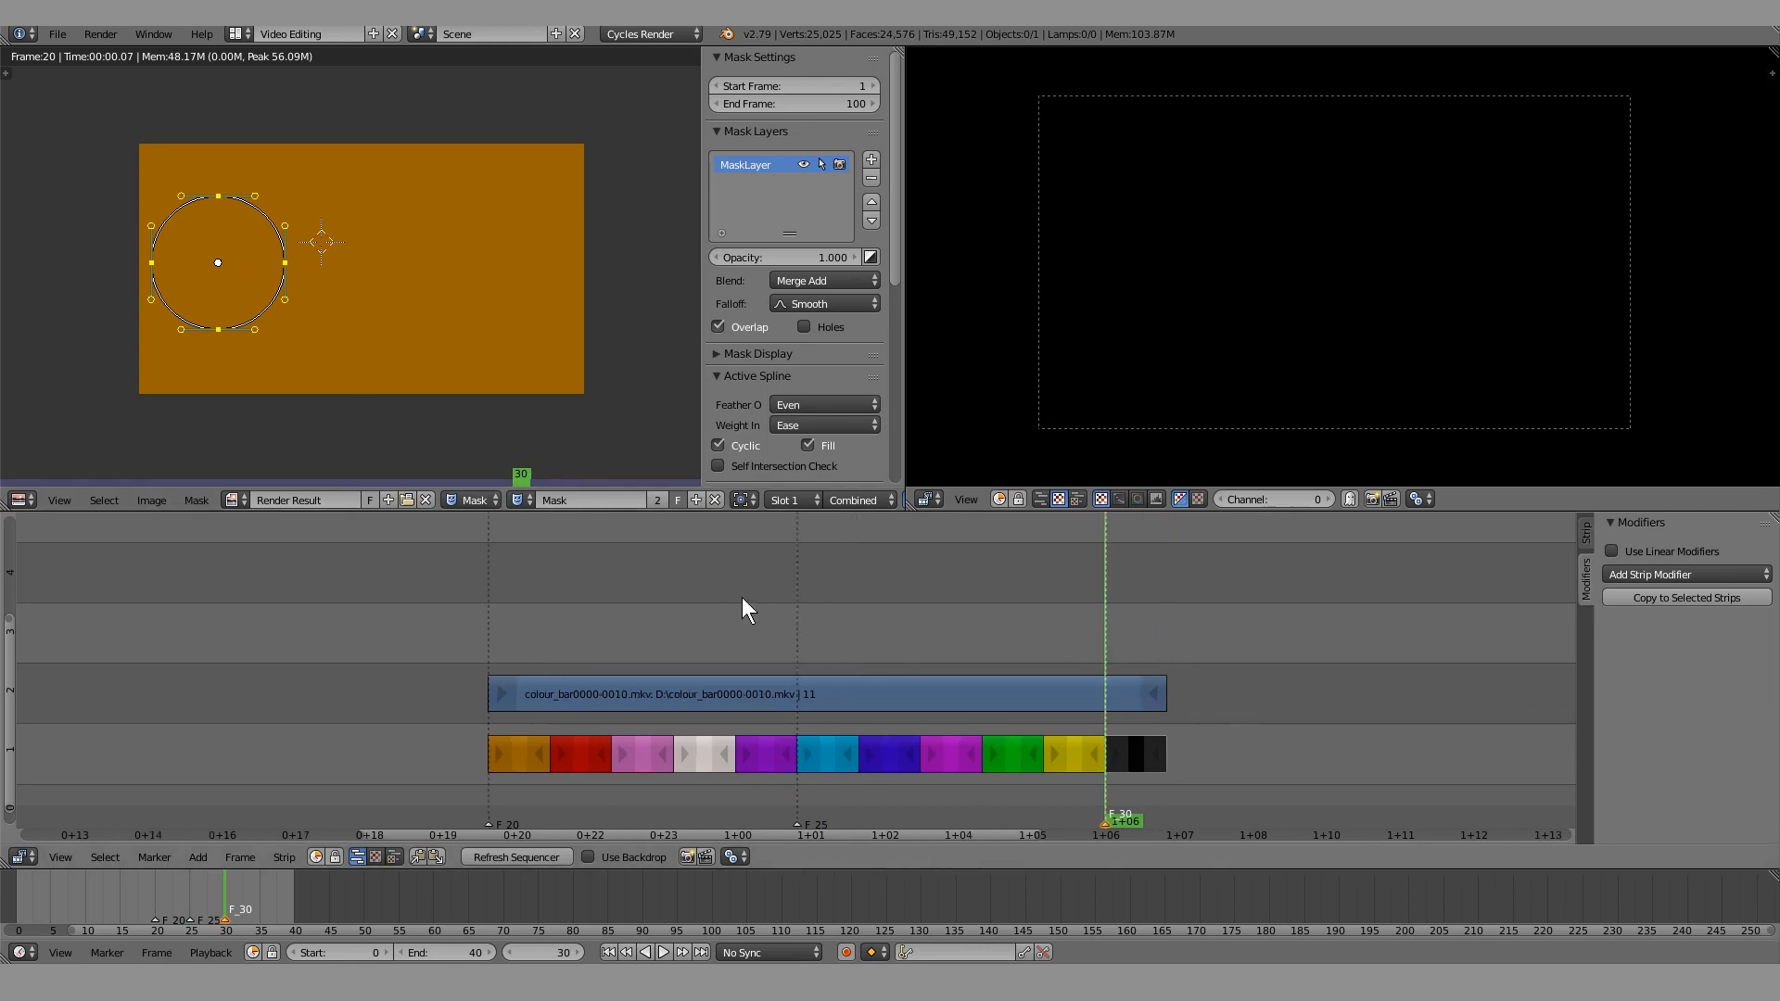
{"action": "left_click", "coordinate": [497, 630]}
{"action": "key", "text": "alt+a"}
{"action": "key", "text": "Escape"}
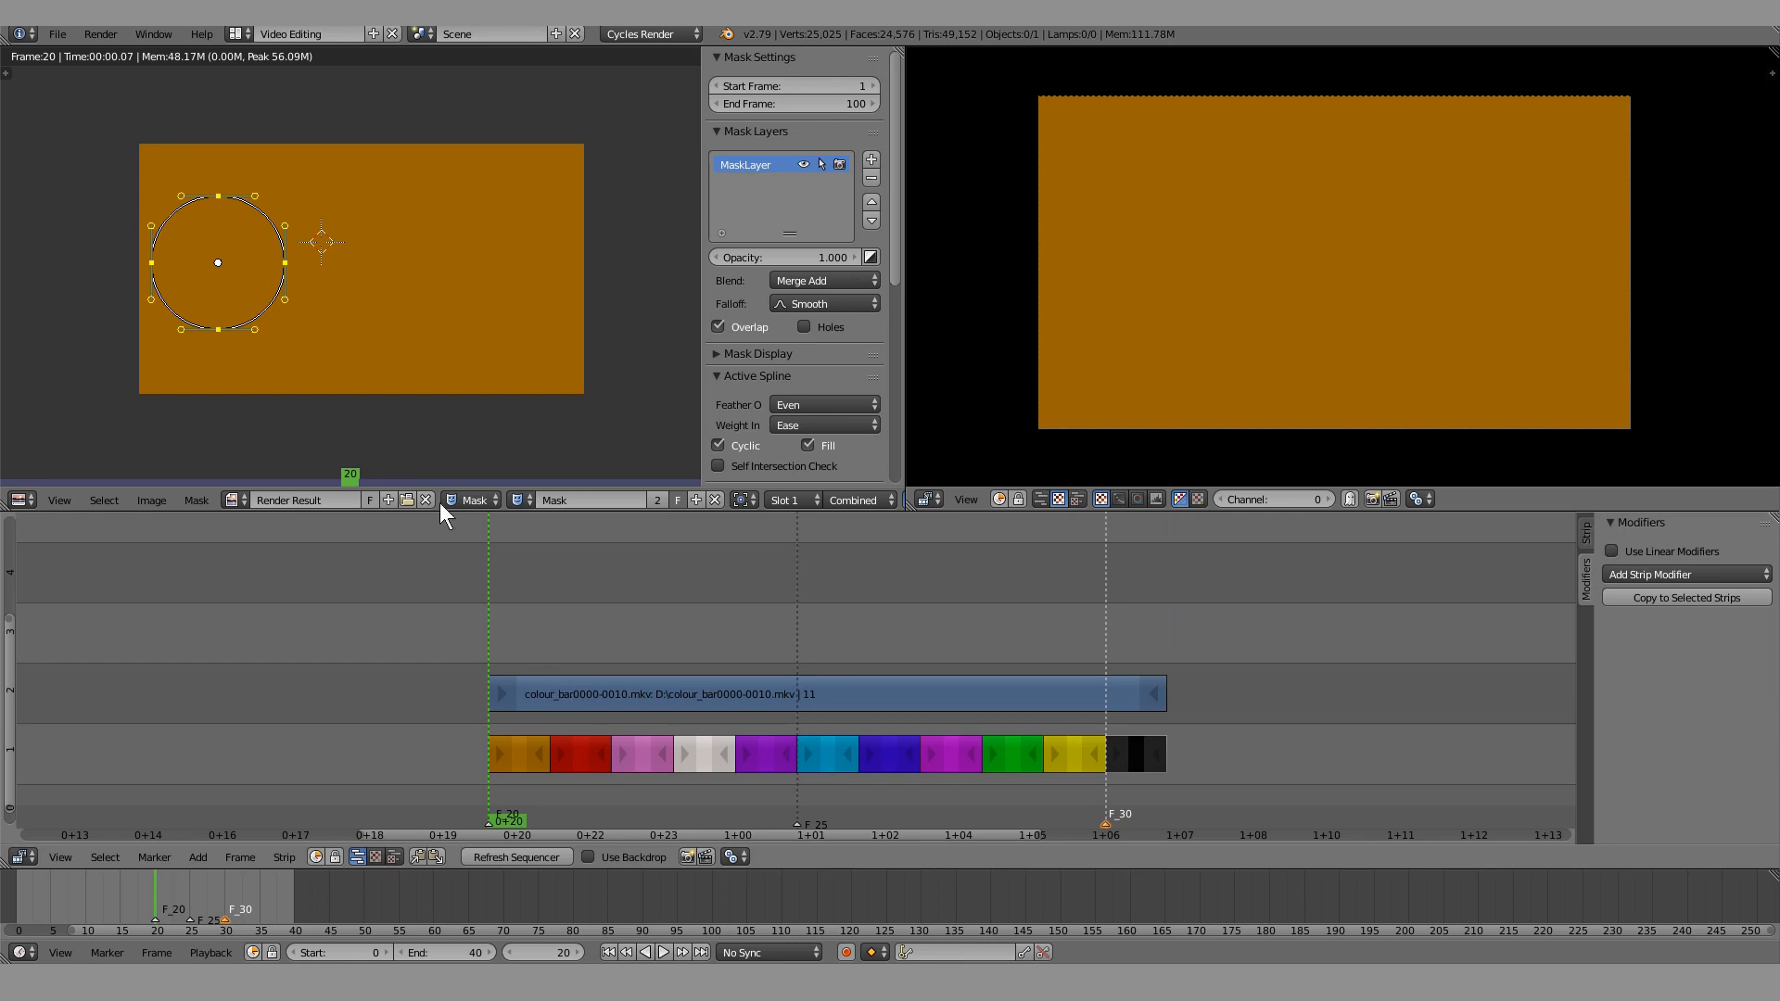
{"action": "right_click", "coordinate": [584, 692]}
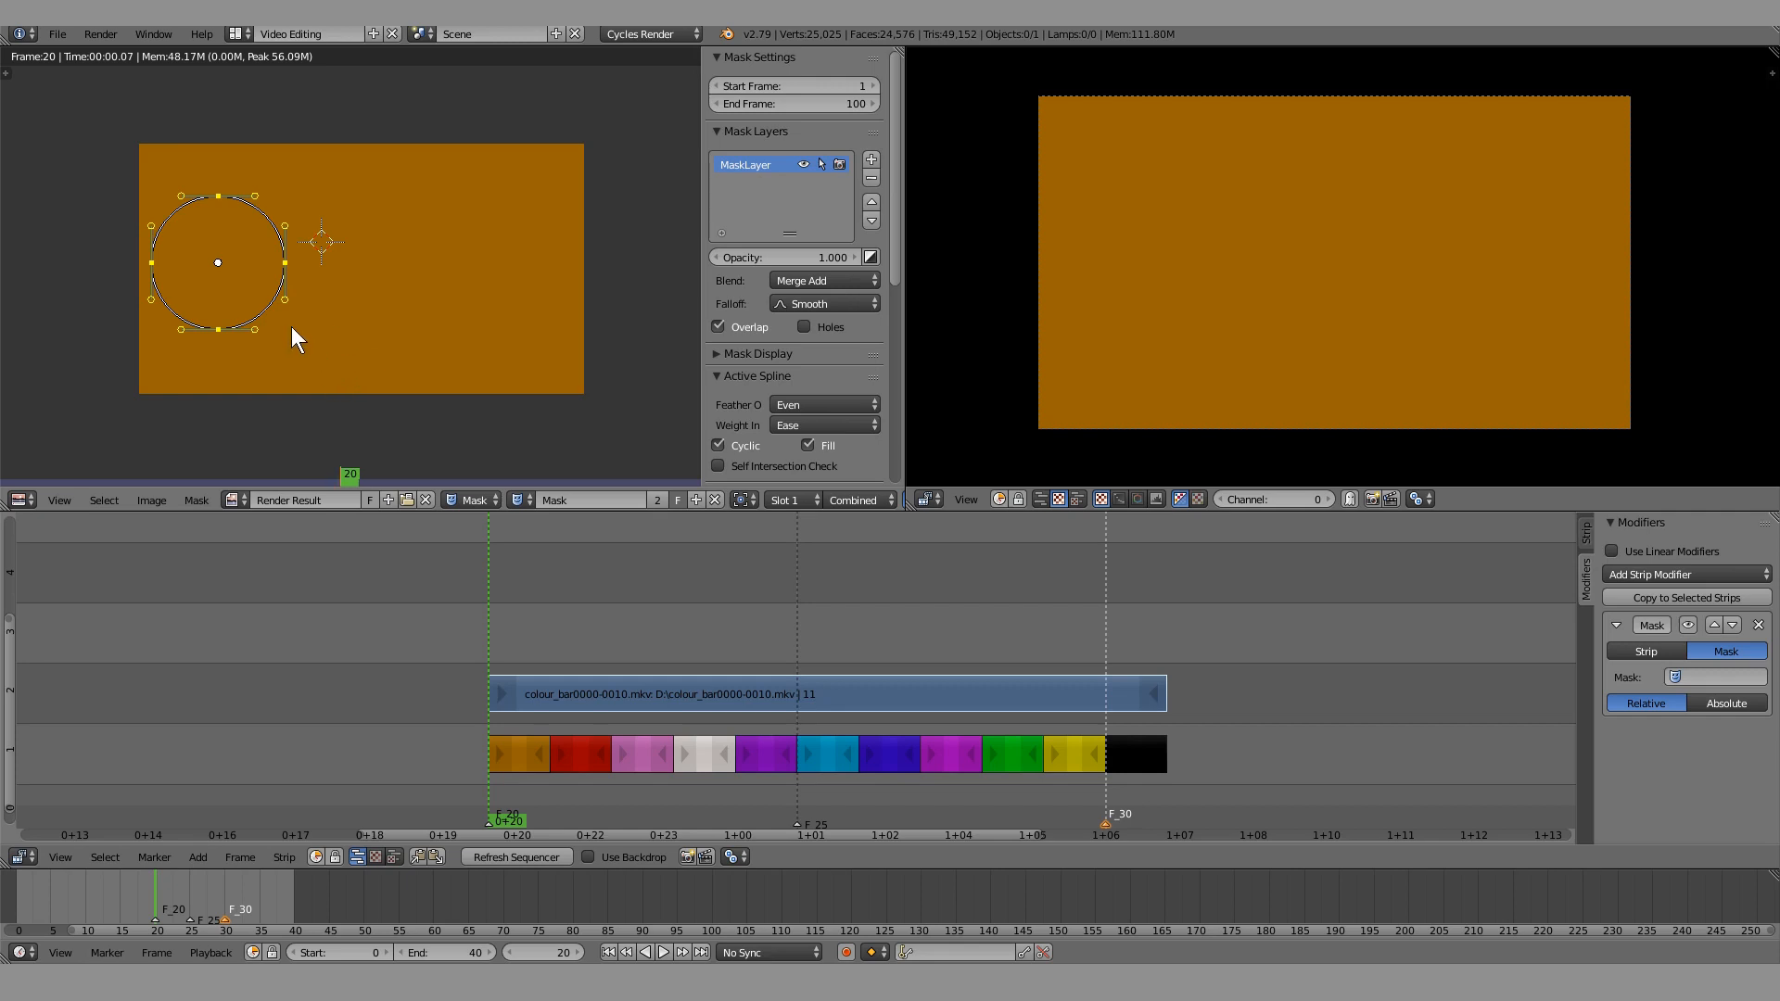
At frame 25, move the circle mask to the centre of the image and keyframe its shape
{"action": "left_click", "coordinate": [732, 619]}
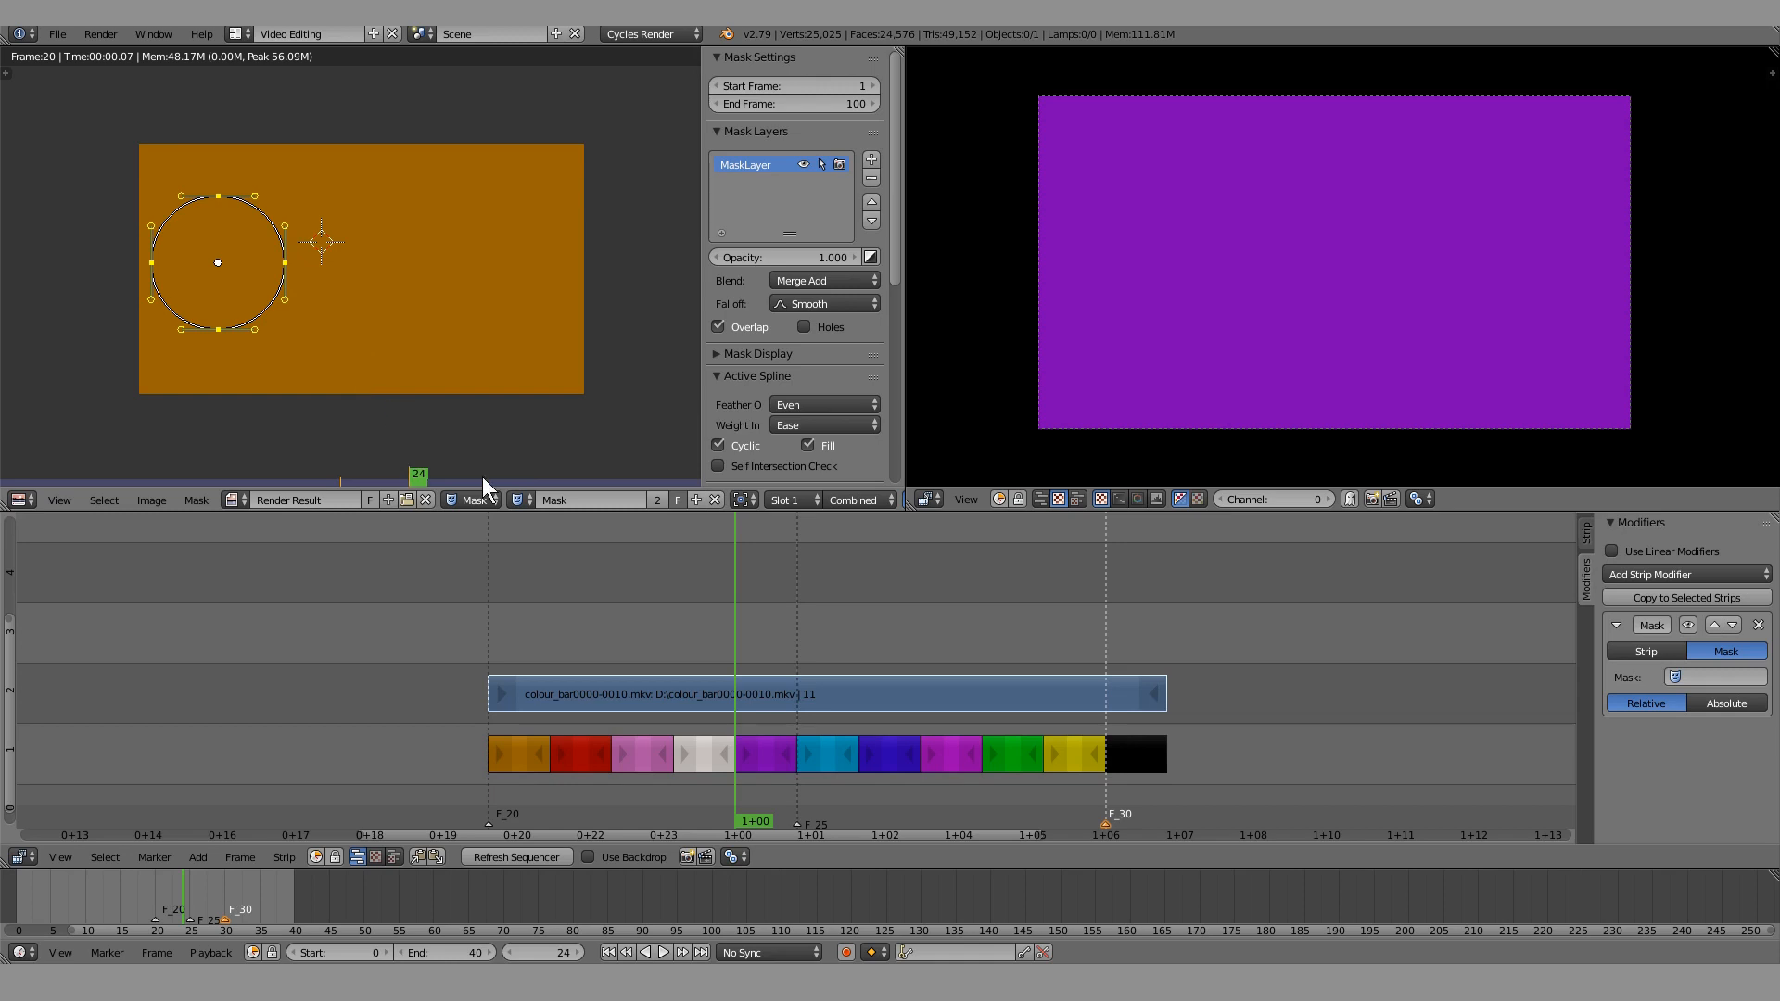
{"action": "left_click_drag", "start_coordinate": [749, 644], "coordinate": [796, 634]}
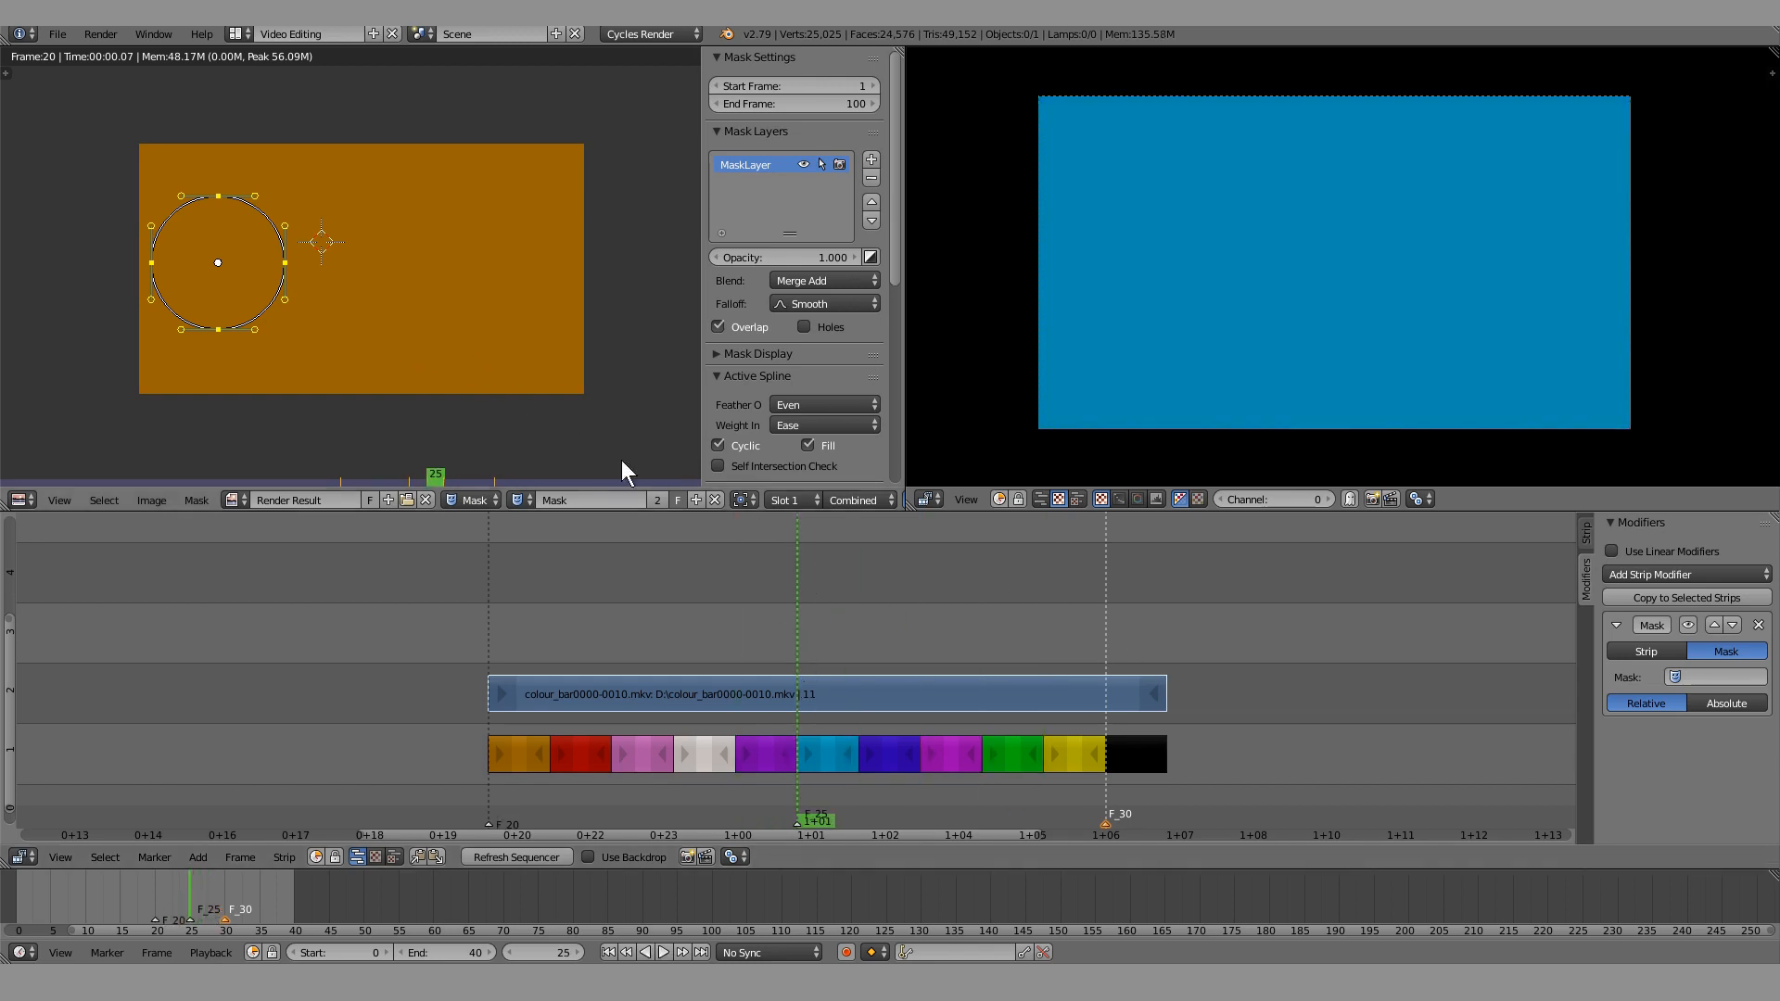
{"action": "key", "text": "g"}
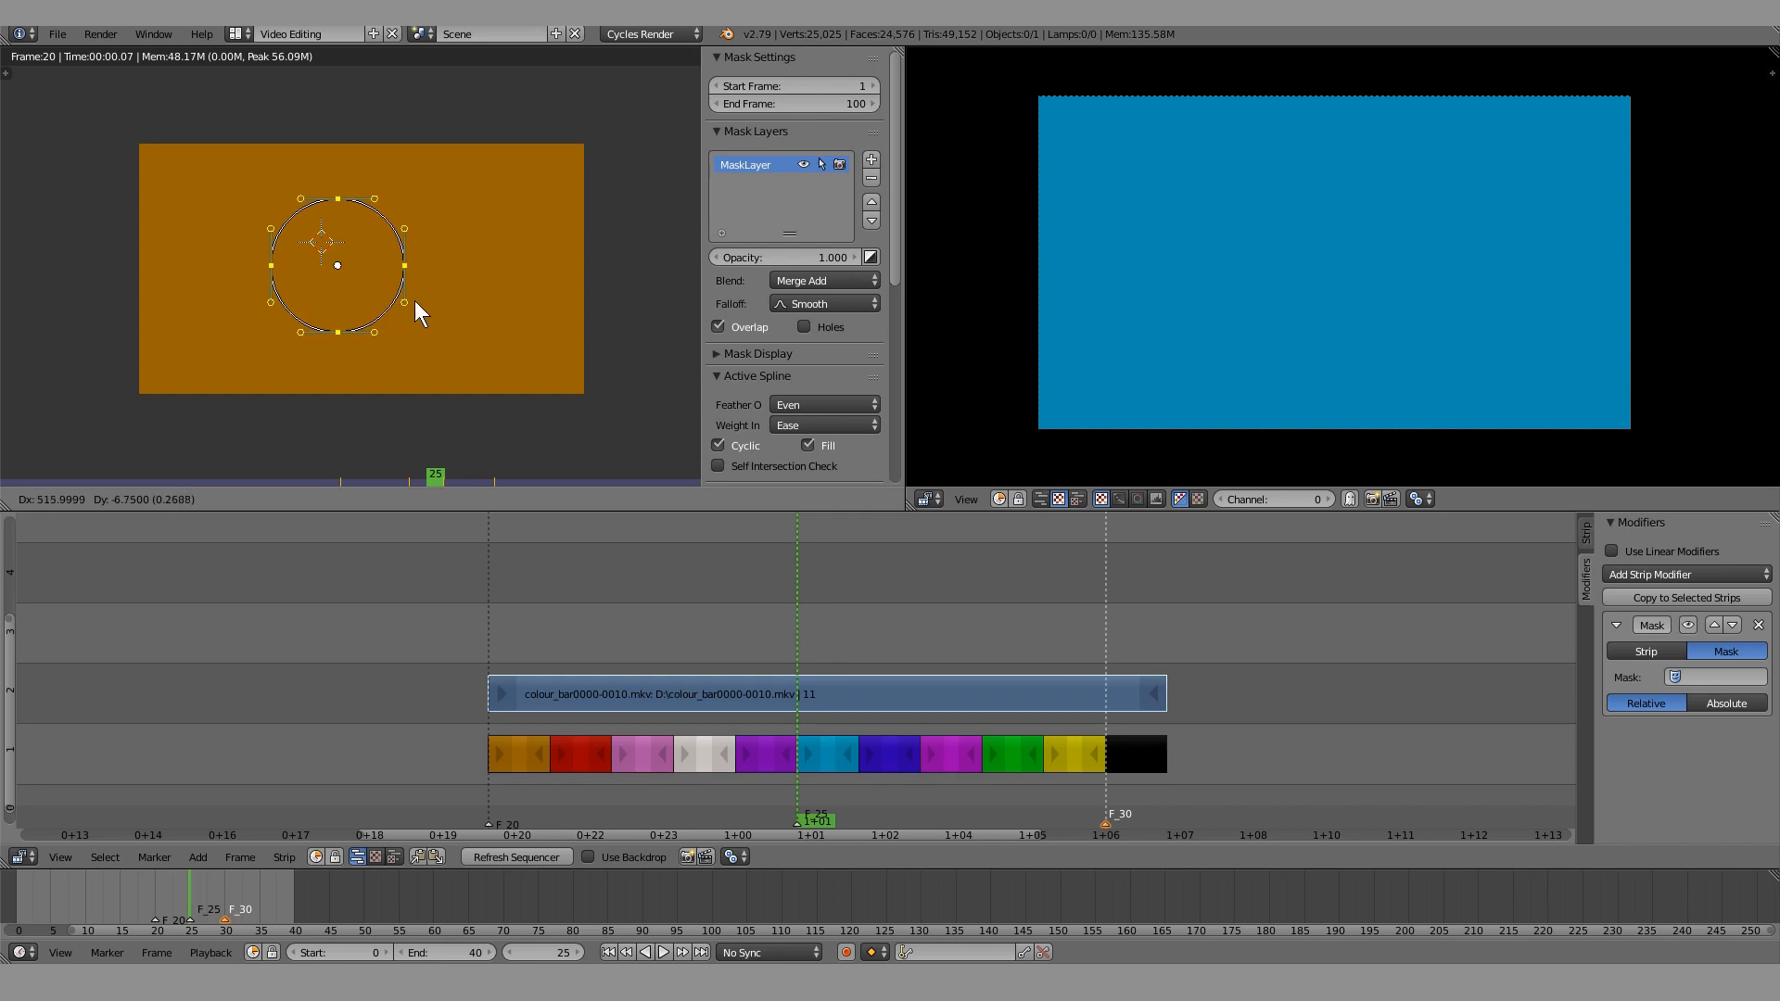
{"action": "left_click", "coordinate": [437, 304]}
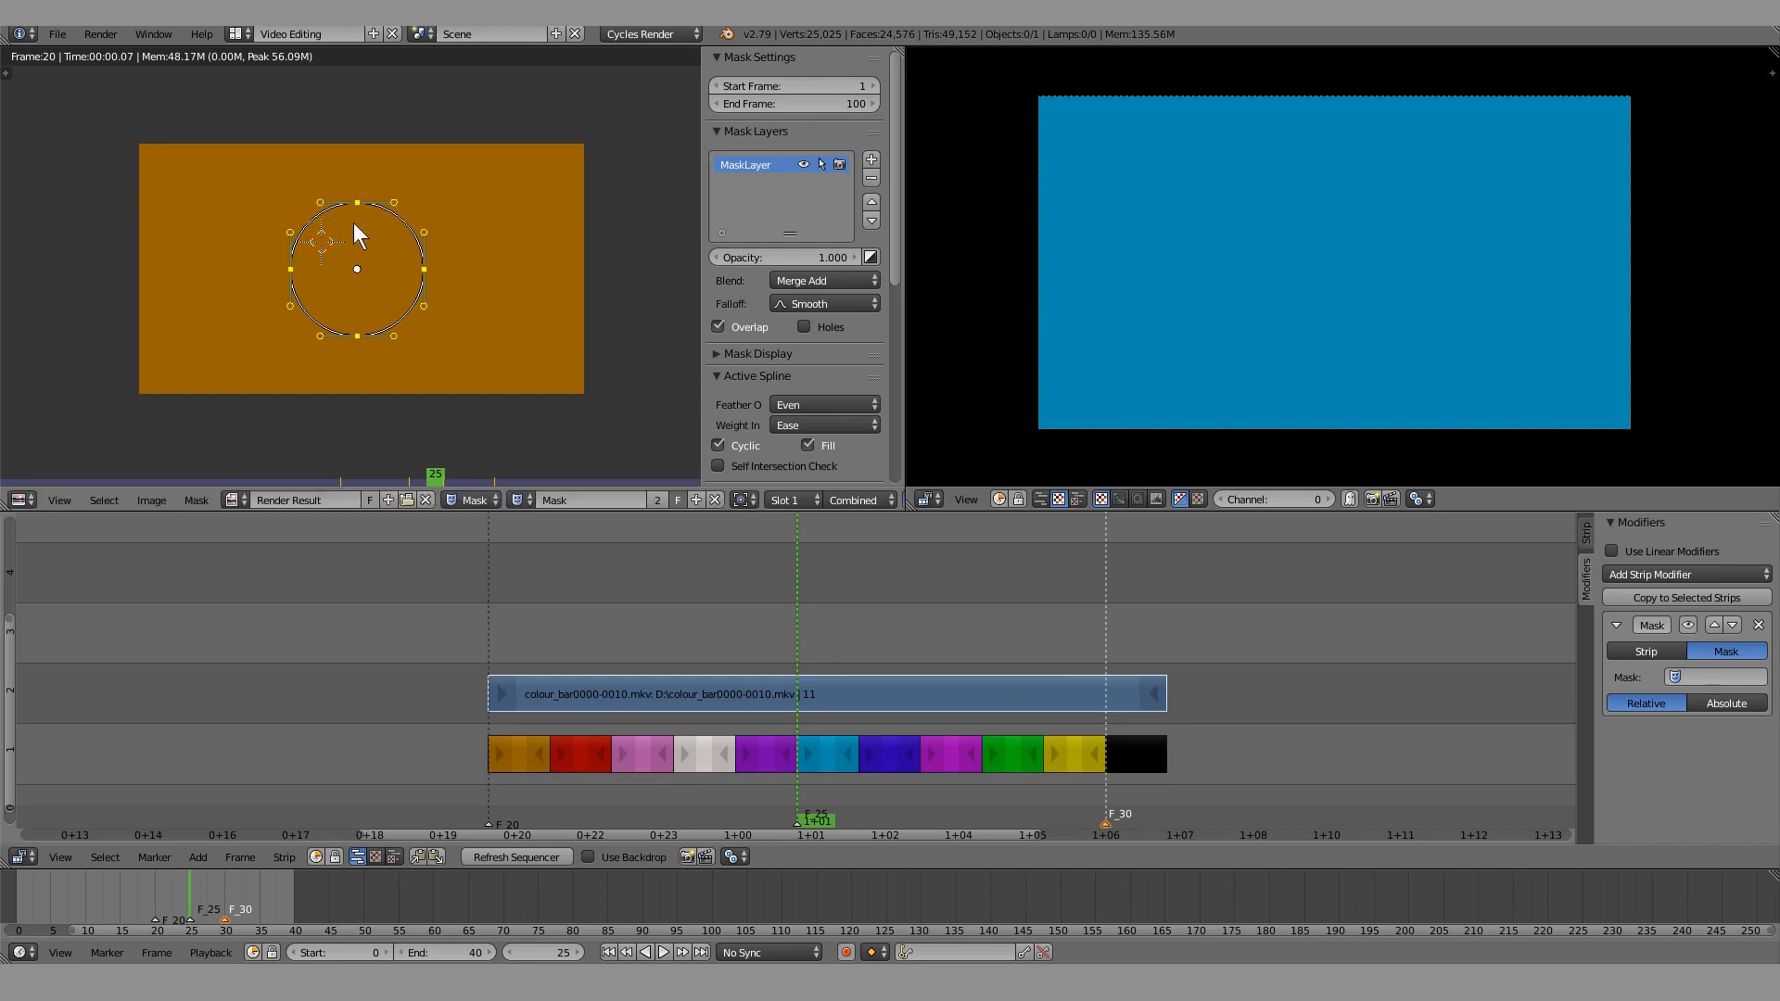
At frame 30, move and keyframe the circle mask in the right part of the image, and return to frame 20
{"action": "left_click_drag", "start_coordinate": [862, 600], "coordinate": [1127, 688]}
{"action": "key", "text": "g"}
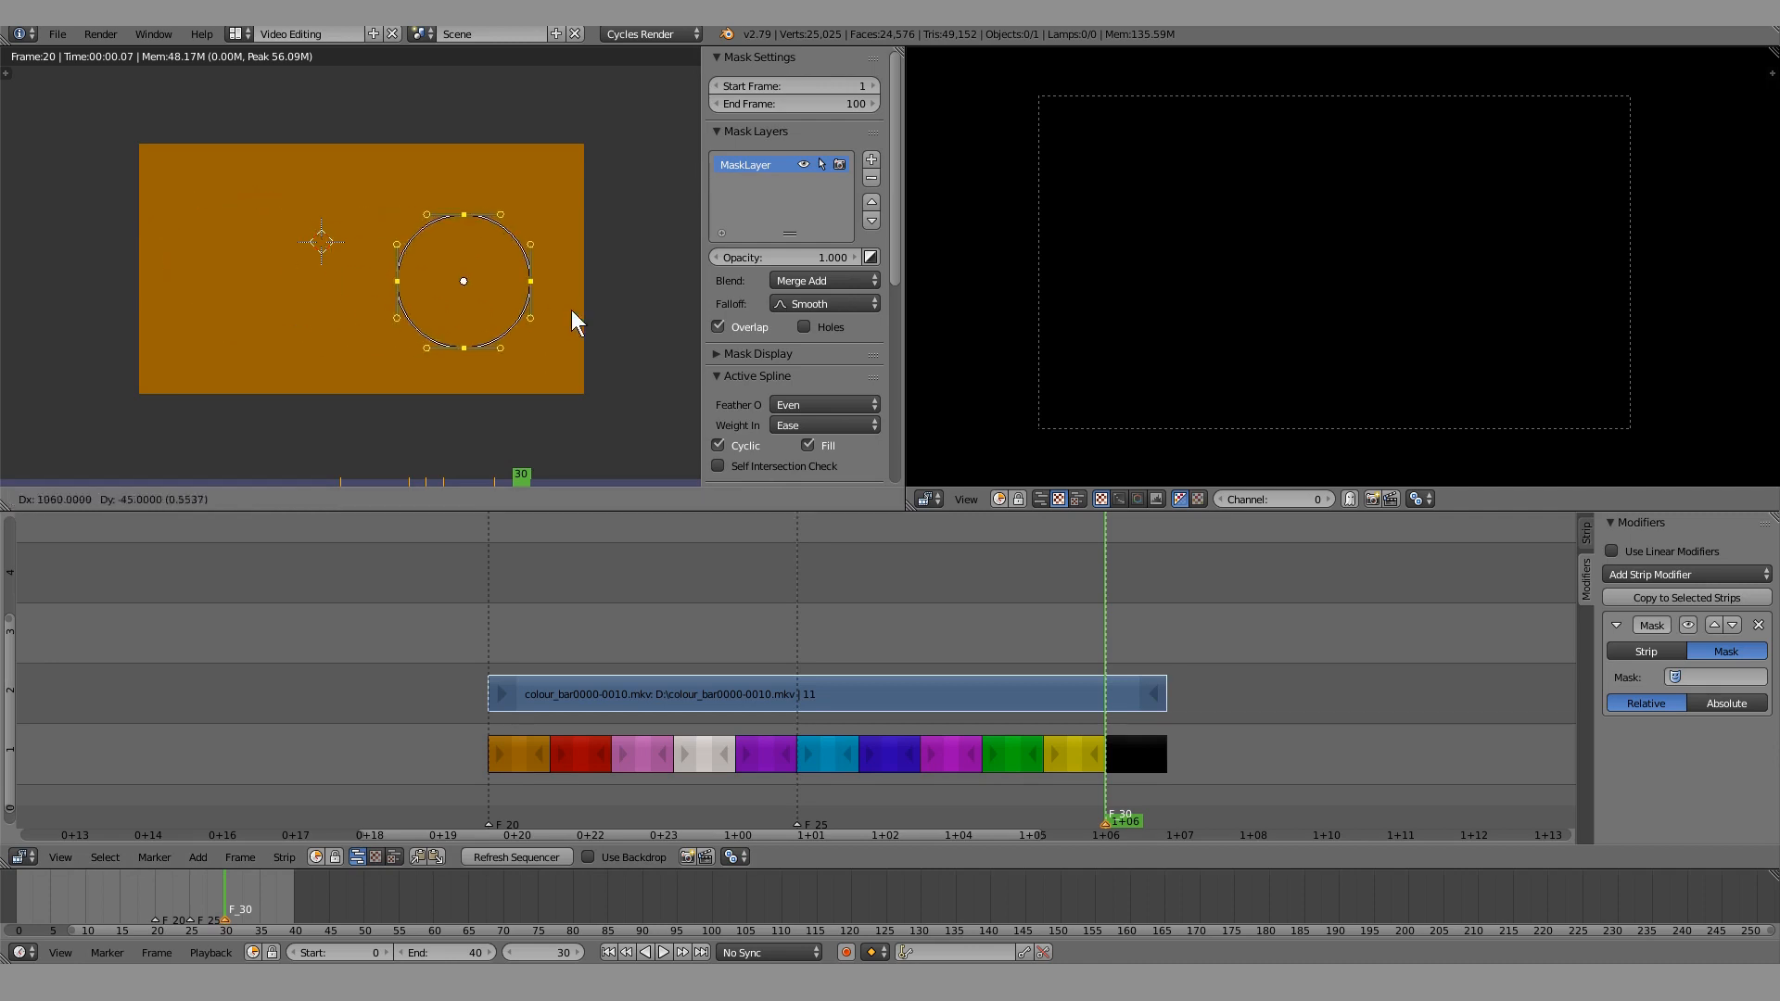
{"action": "left_click", "coordinate": [580, 303]}
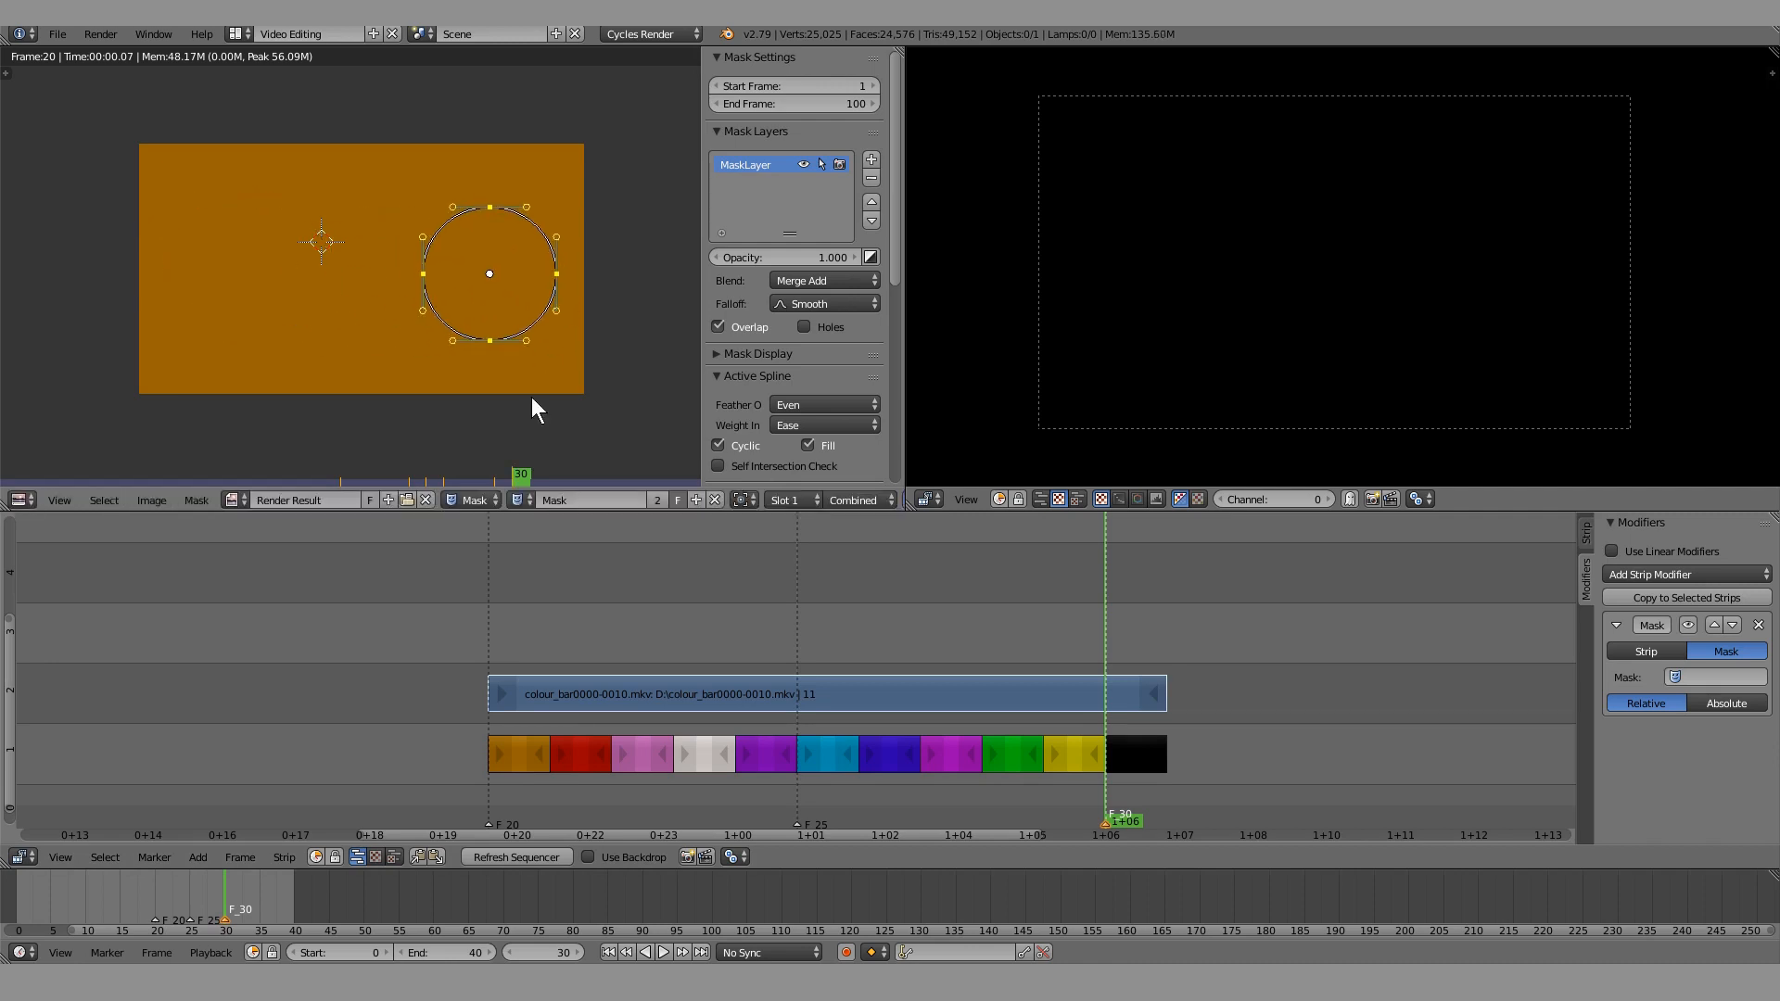
{"action": "left_click", "coordinate": [528, 854]}
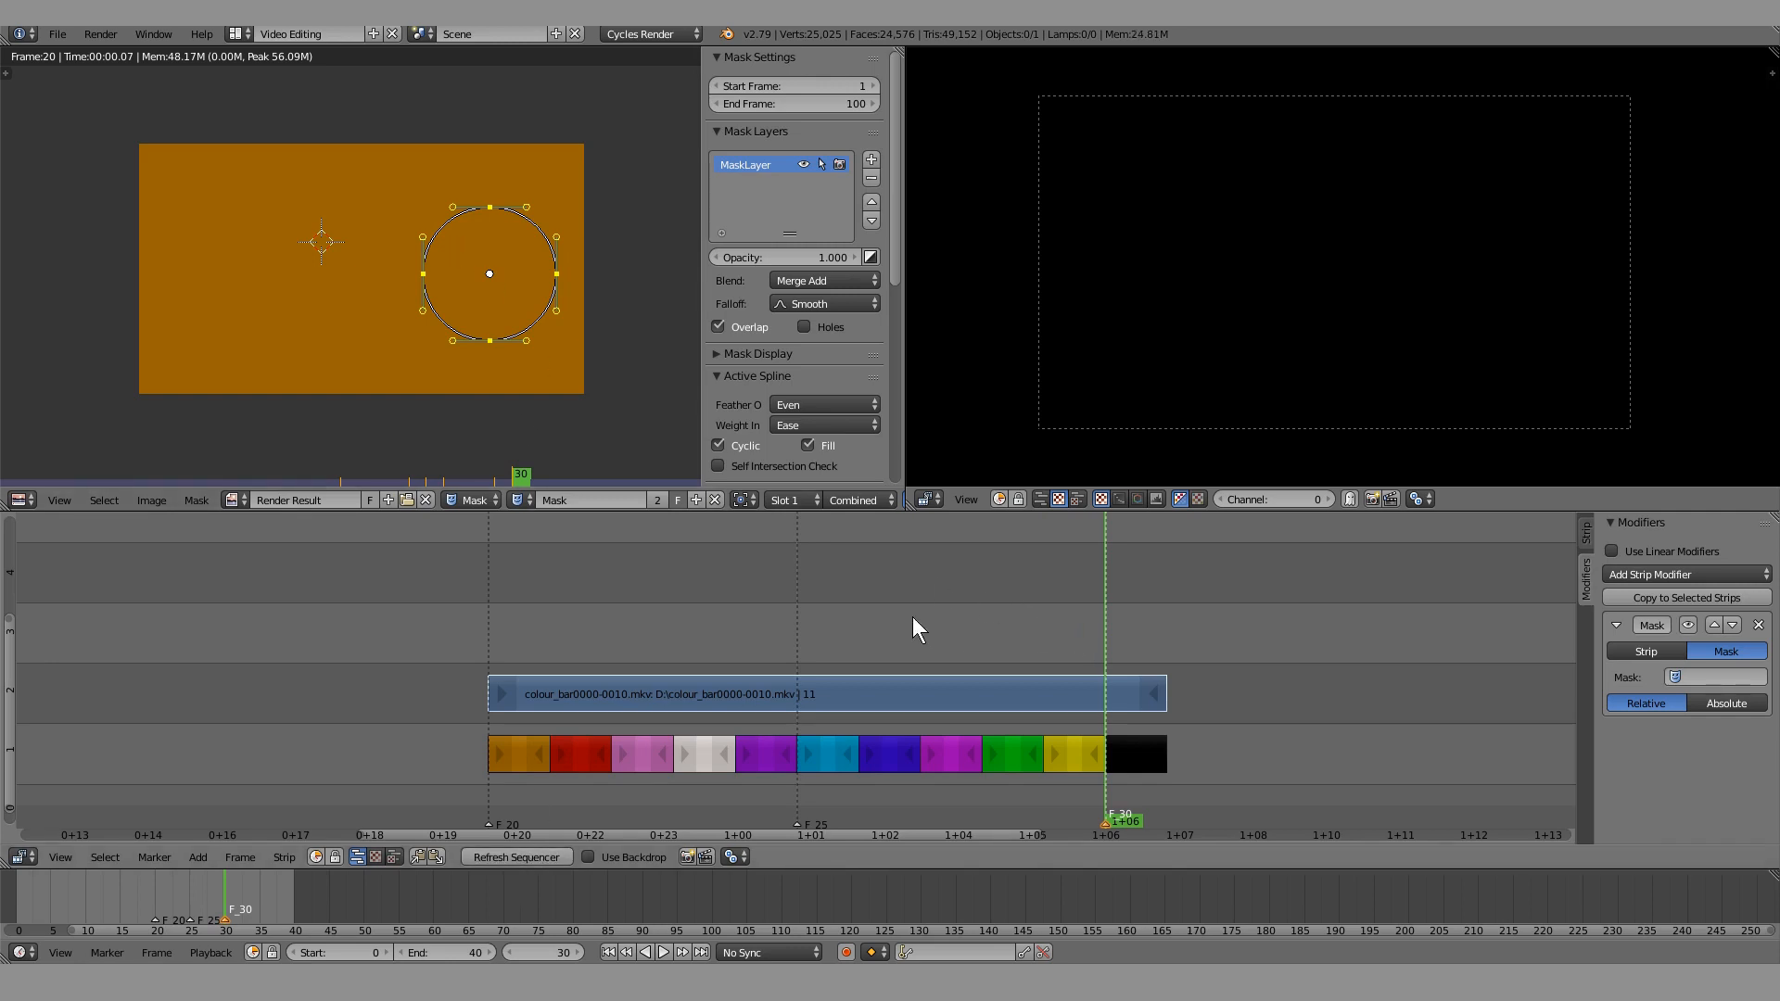
{"action": "left_click_drag", "start_coordinate": [486, 636], "coordinate": [533, 631]}
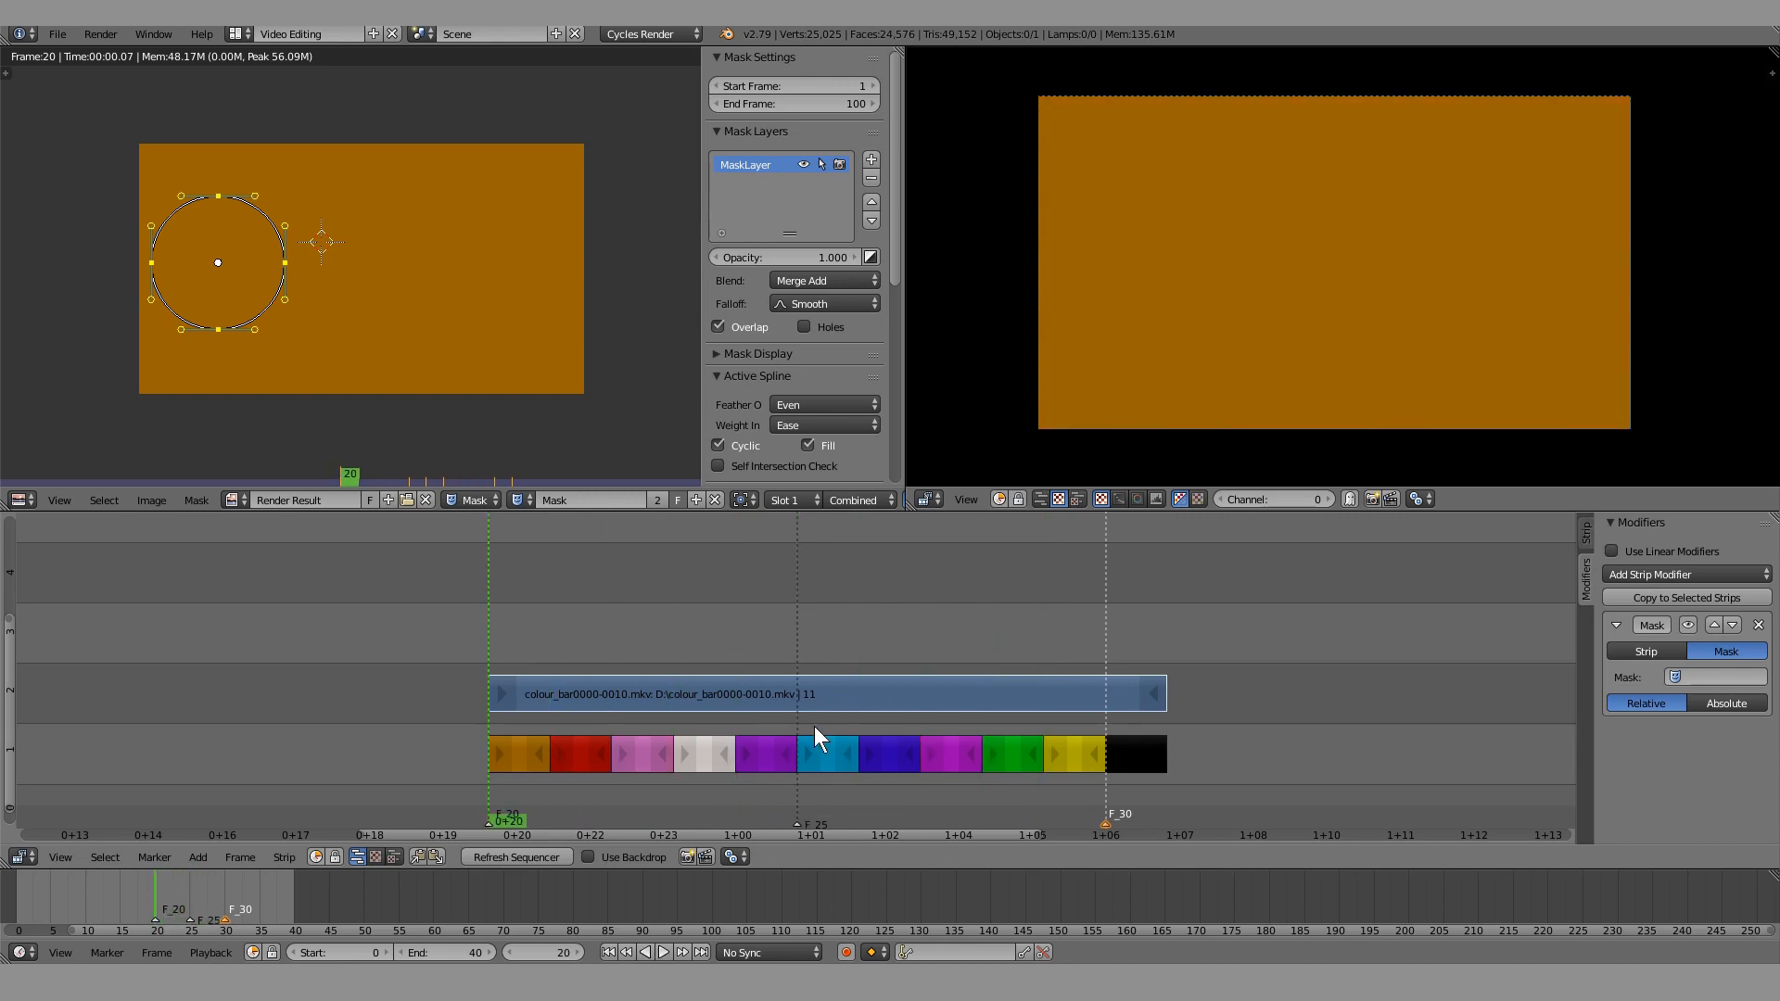
Unmute the movie strip on channel 2 and remove its existing Mask modifier
{"action": "key", "text": "alt+h"}
{"action": "scroll", "coordinate": [834, 605], "scroll_direction": "down", "scroll_amount": 1}
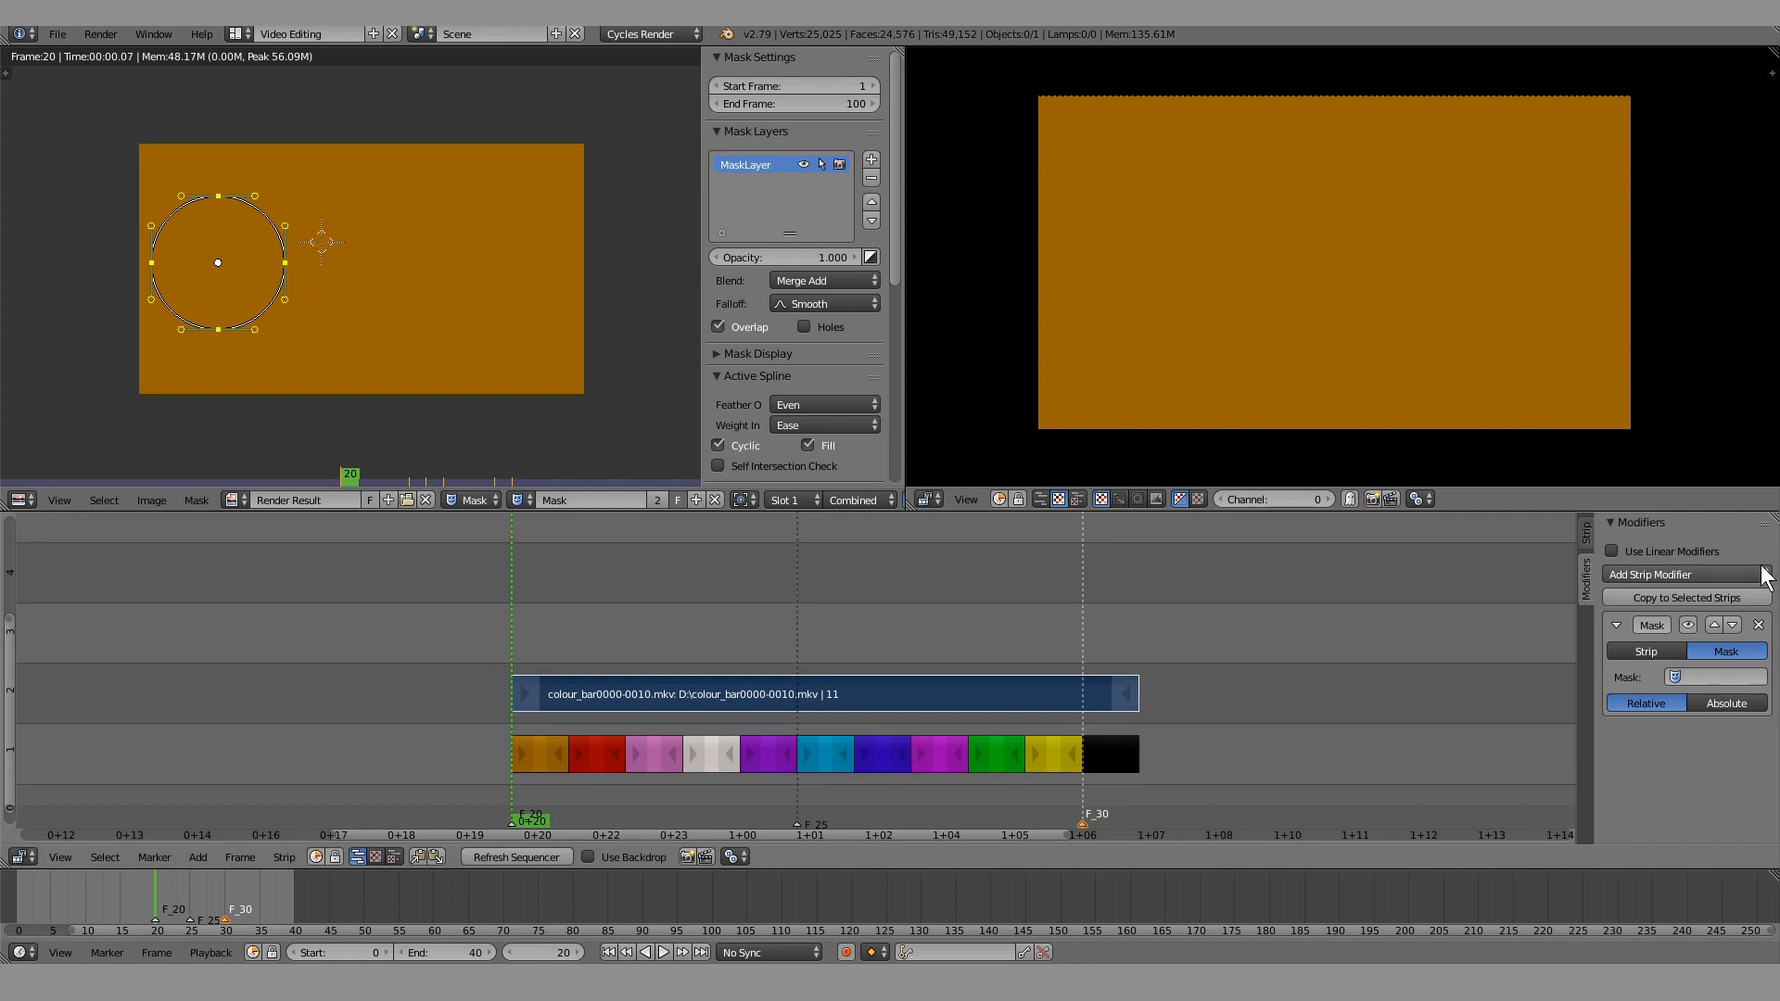
{"action": "left_click", "coordinate": [1757, 625]}
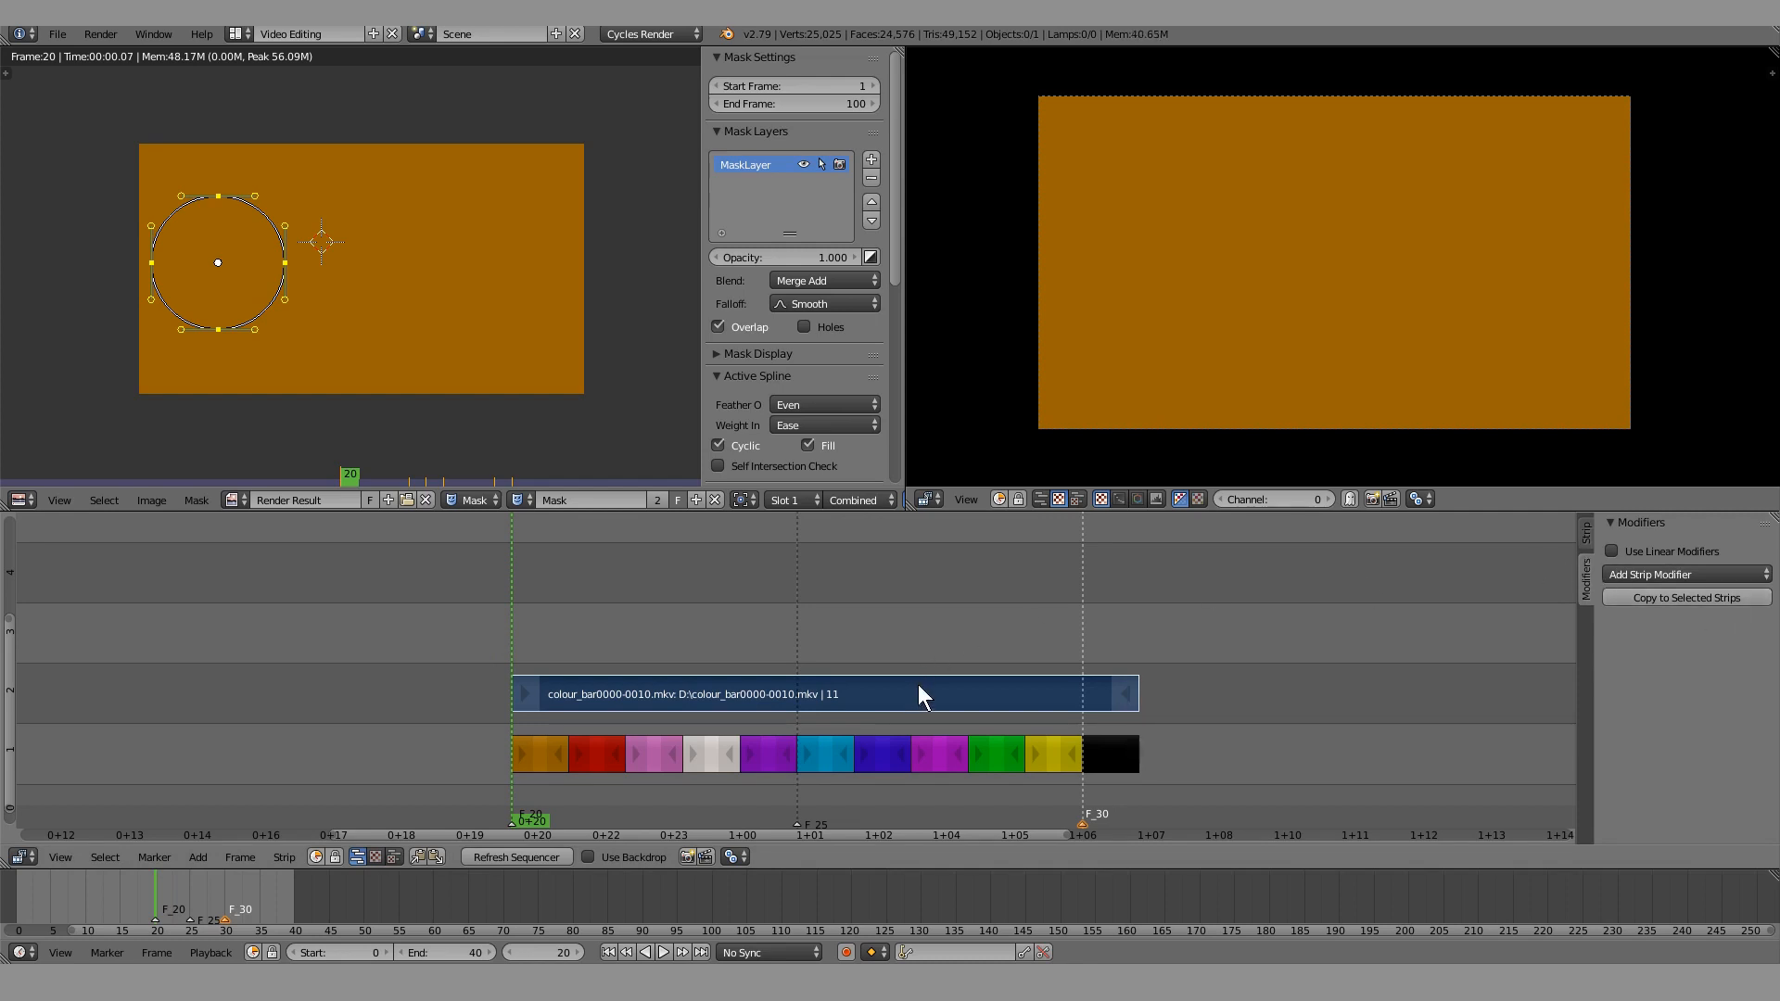
Add a Mask modifier of type Mask to the movie strip, assign the mask named Mask, and refresh the sequencer
{"action": "left_click", "coordinate": [1578, 526]}
{"action": "left_click", "coordinate": [1583, 573]}
{"action": "left_click", "coordinate": [1672, 575]}
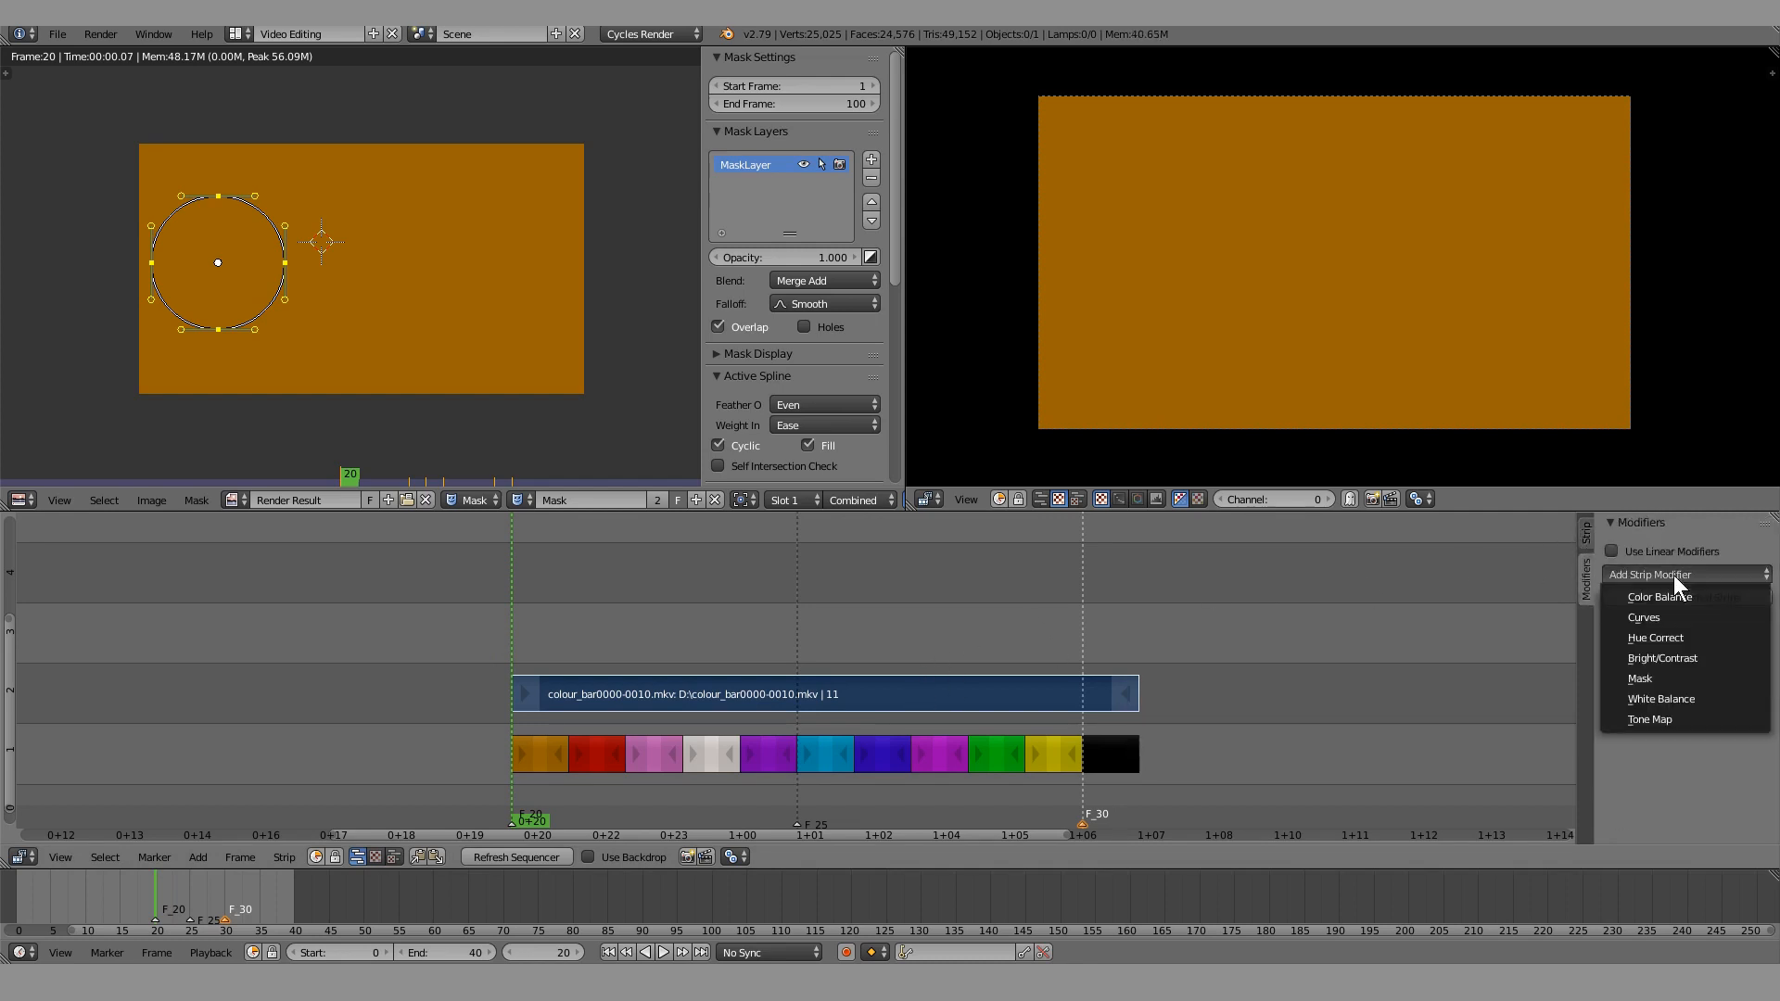
{"action": "left_click", "coordinate": [1676, 679]}
{"action": "left_click", "coordinate": [1725, 651]}
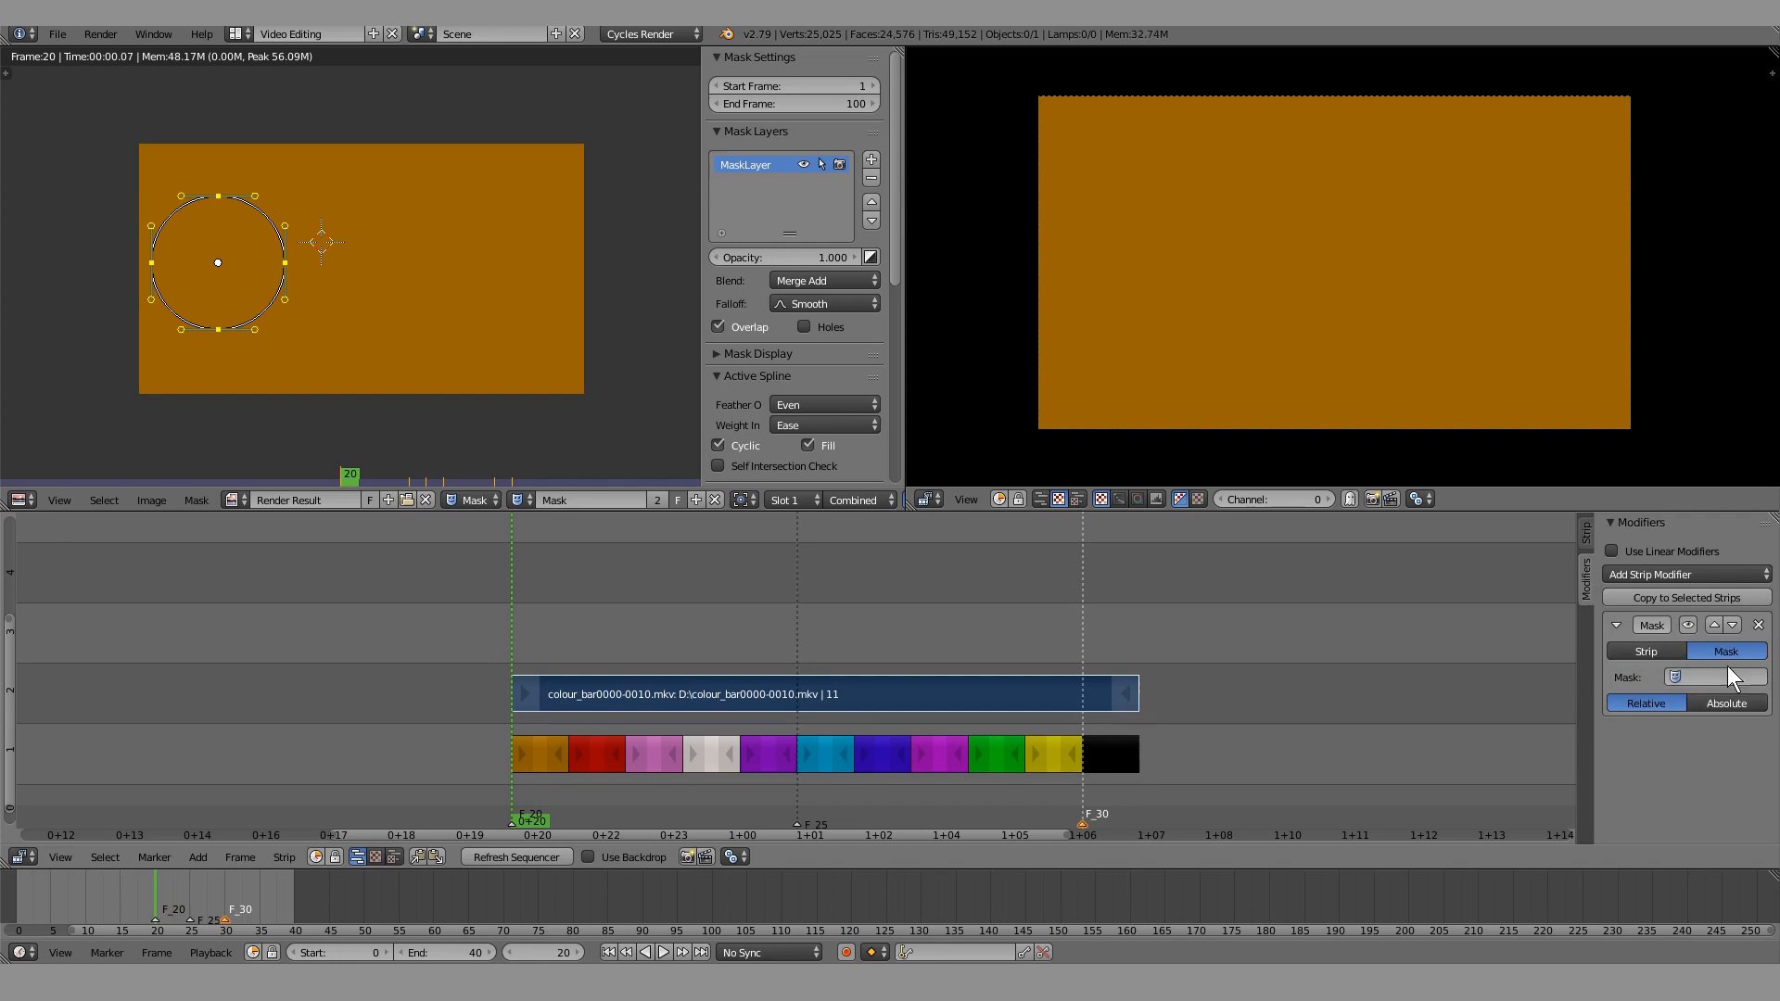
{"action": "left_click", "coordinate": [1683, 677]}
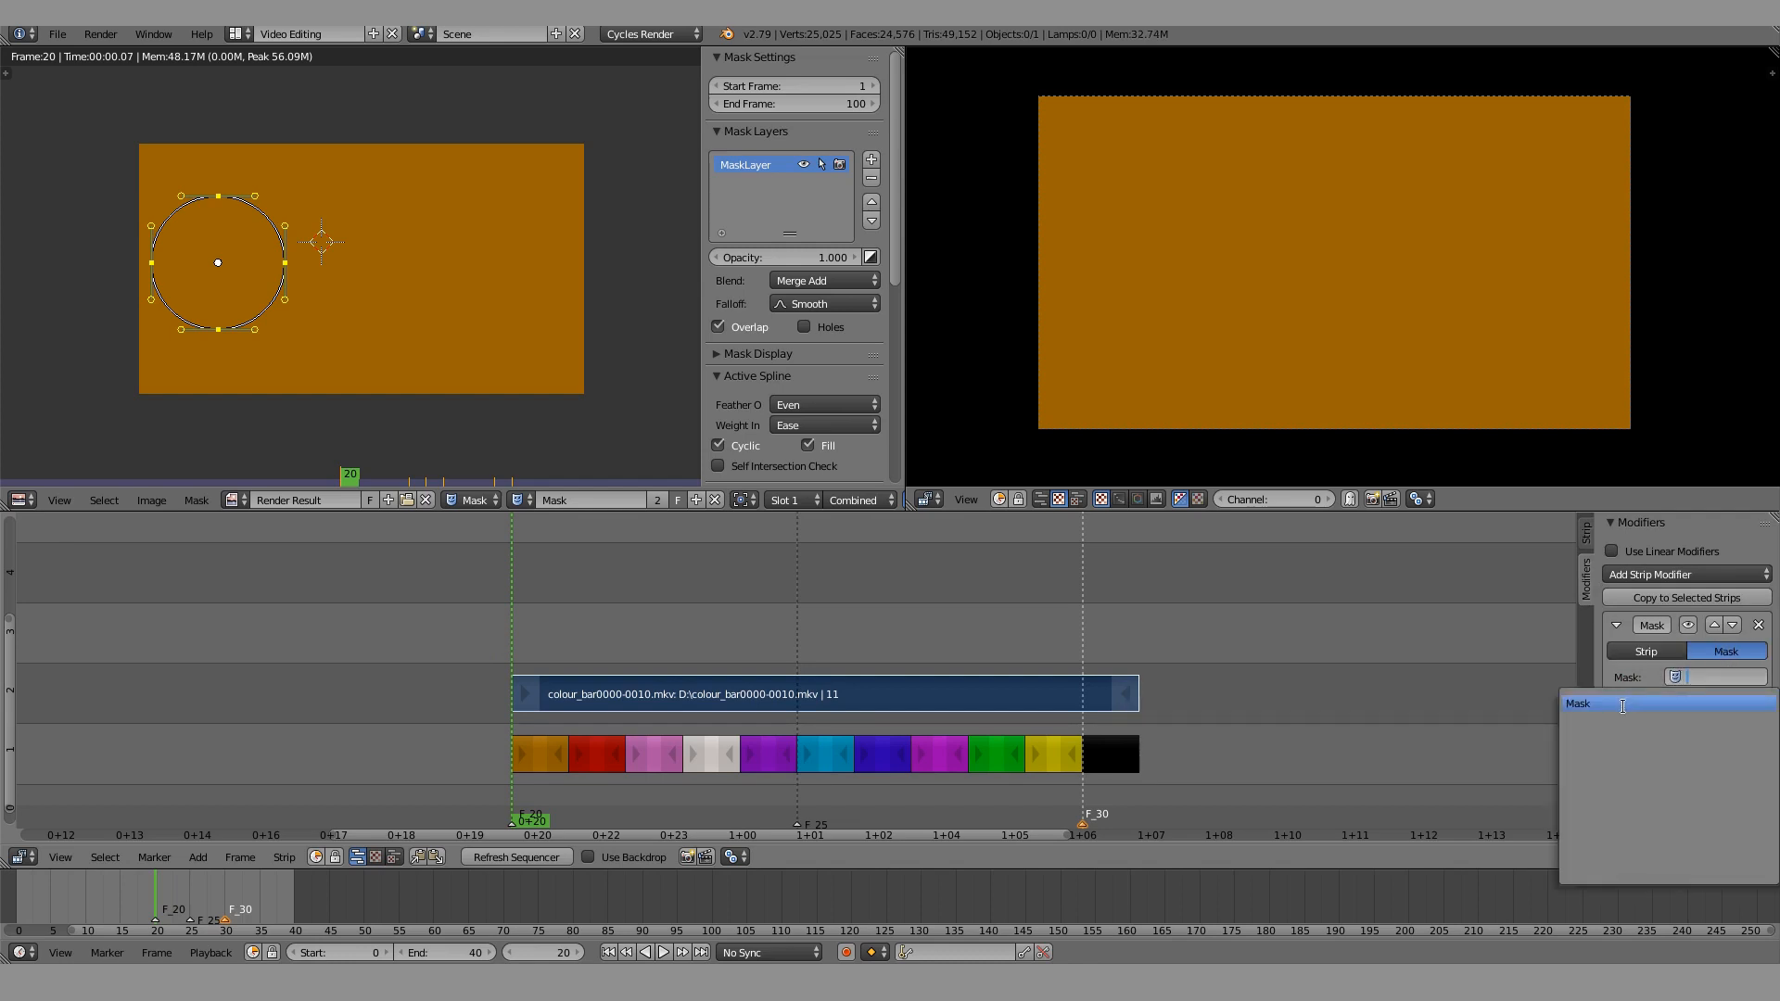
{"action": "left_click", "coordinate": [1576, 700]}
{"action": "left_click", "coordinate": [532, 856]}
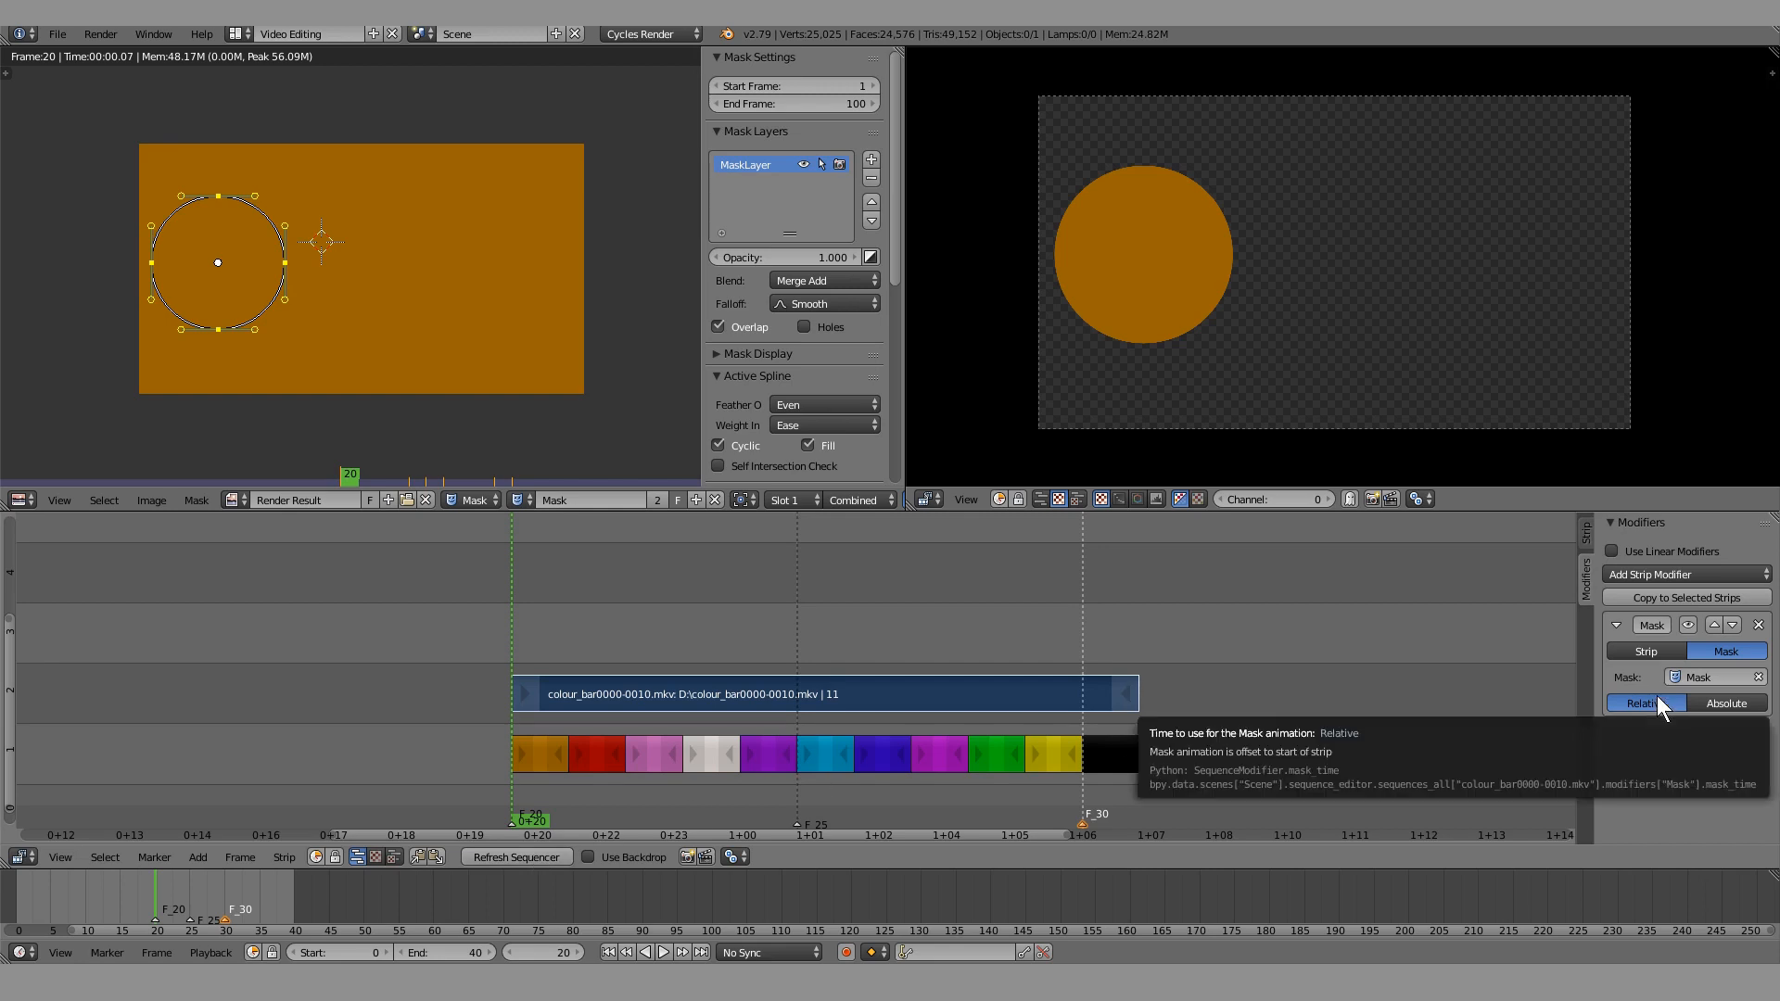
Play the strip with relative mask timing, compare the circle's position at frames 25 and 30, and return to frame 20
{"action": "key", "text": "alt+a"}
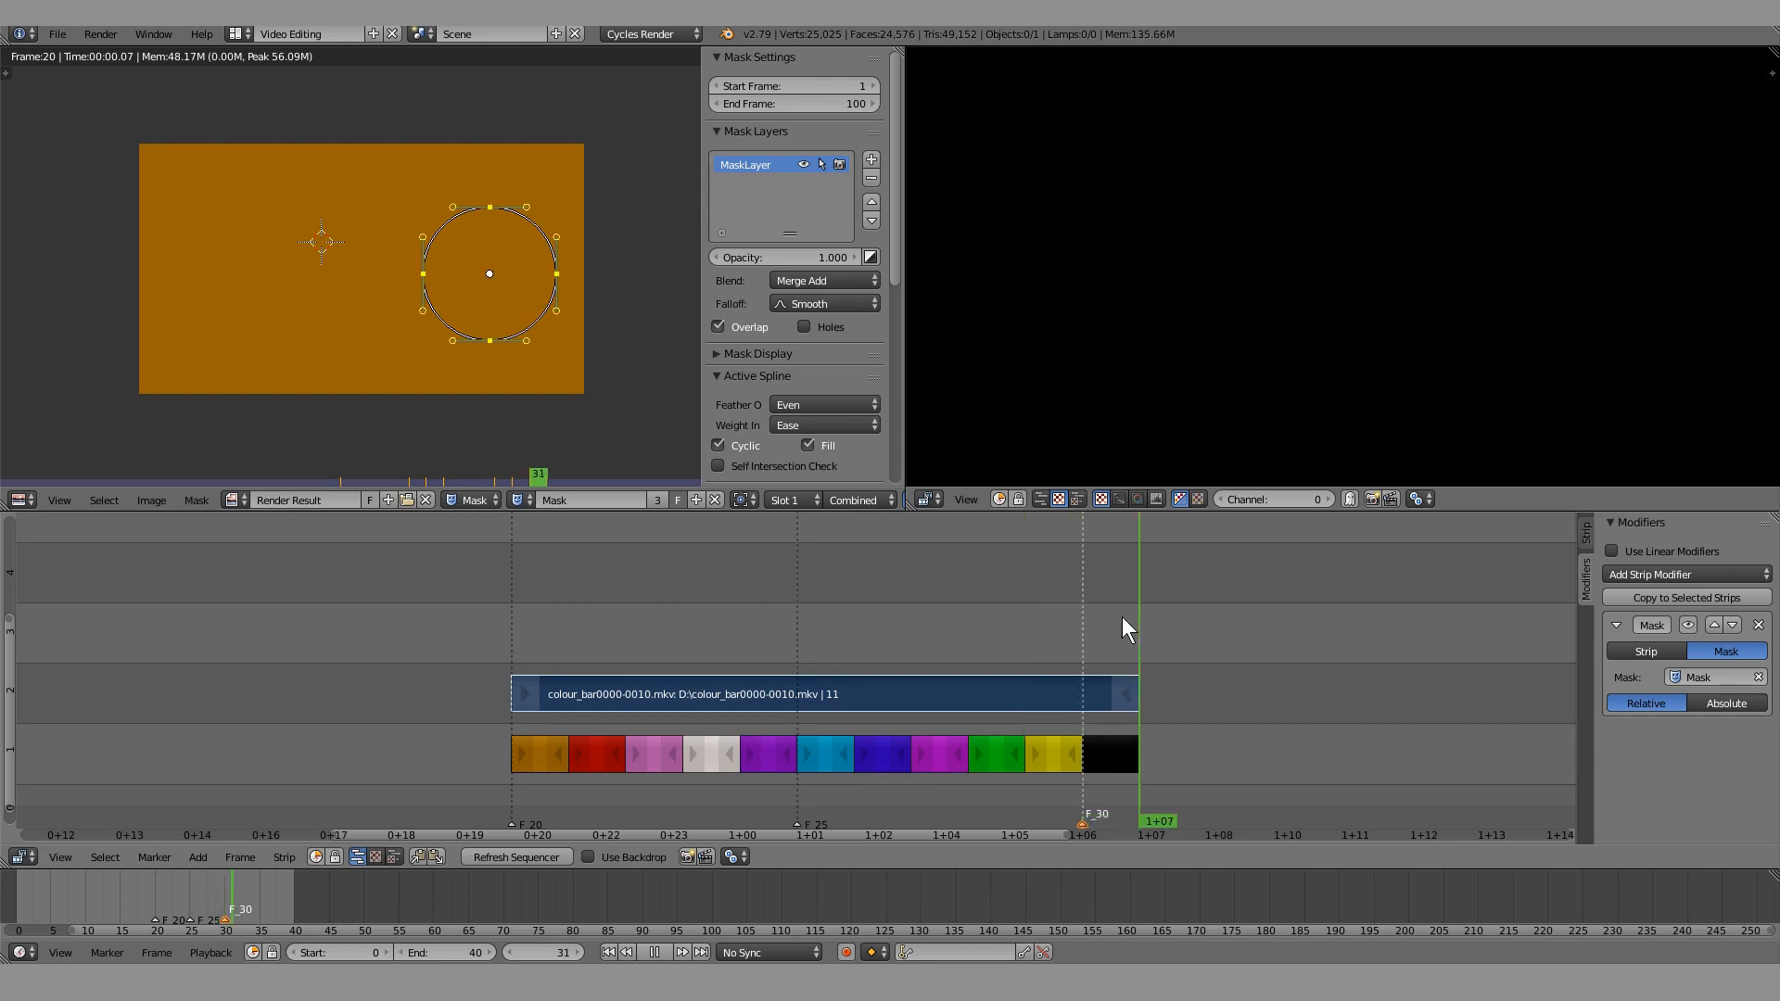
{"action": "key", "text": "alt+a"}
{"action": "left_click", "coordinate": [796, 616]}
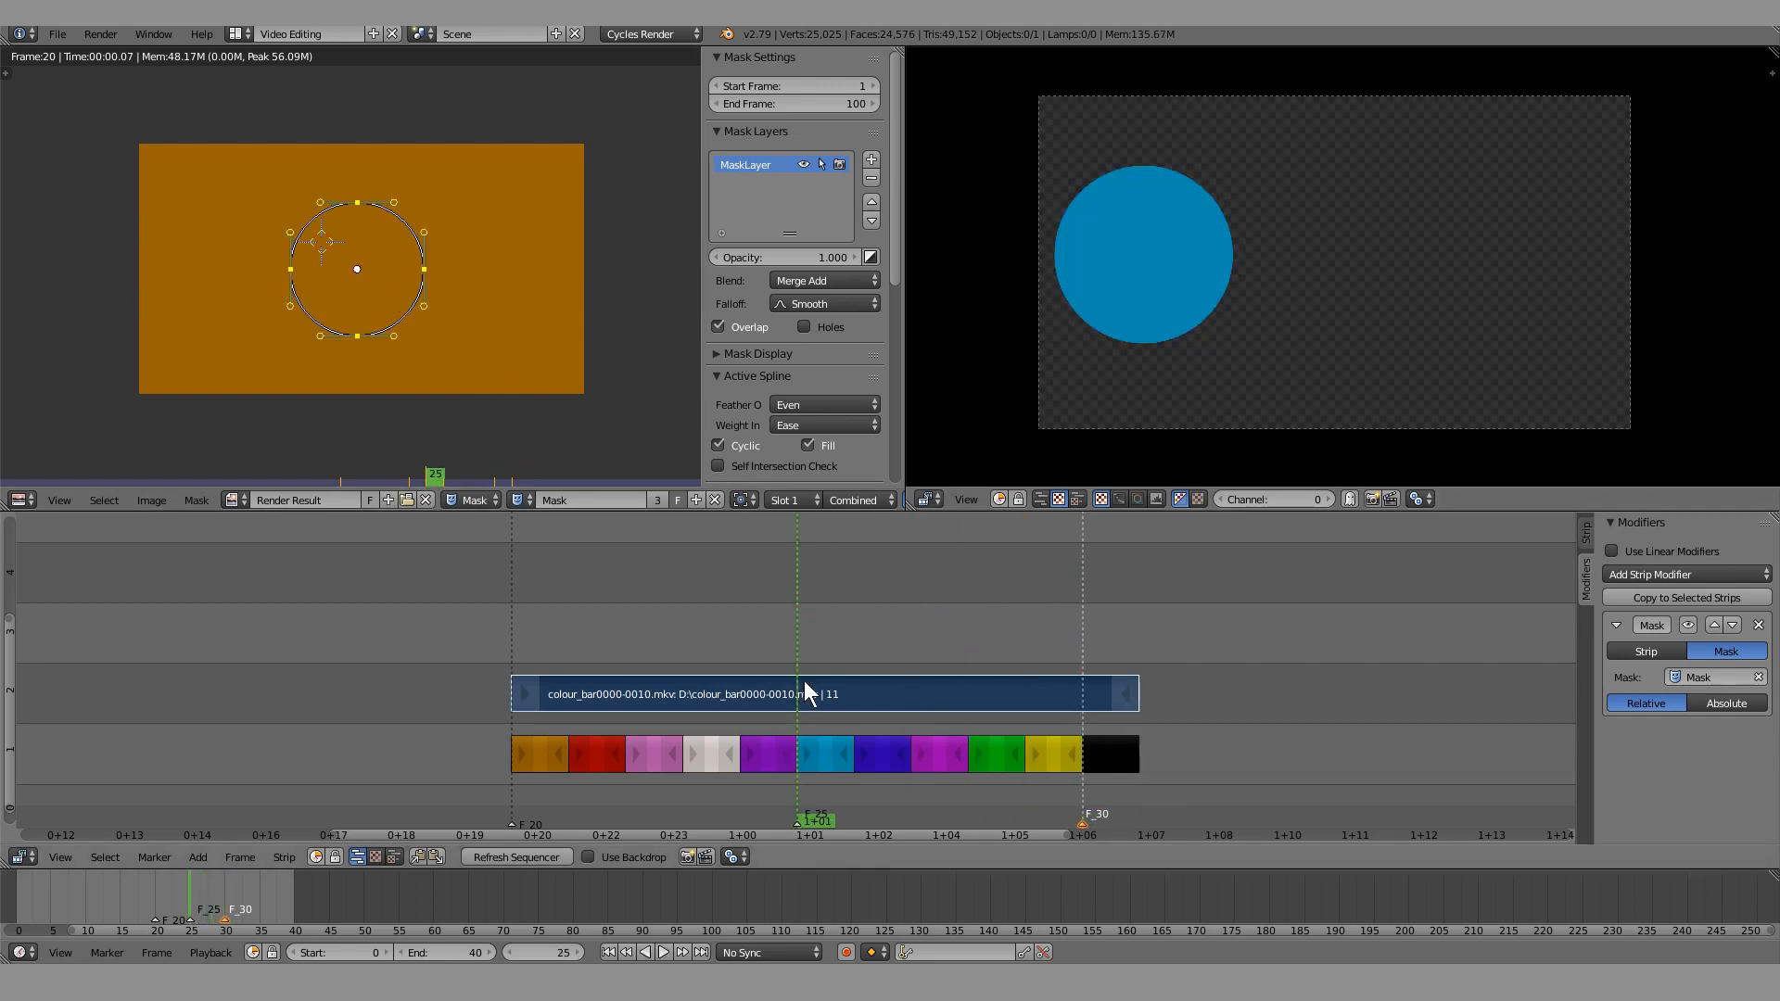
{"action": "left_click", "coordinate": [1081, 635]}
{"action": "left_click", "coordinate": [797, 627]}
{"action": "key", "text": "shift+alt+a"}
{"action": "left_click", "coordinate": [503, 612]}
{"action": "key", "text": "alt+a"}
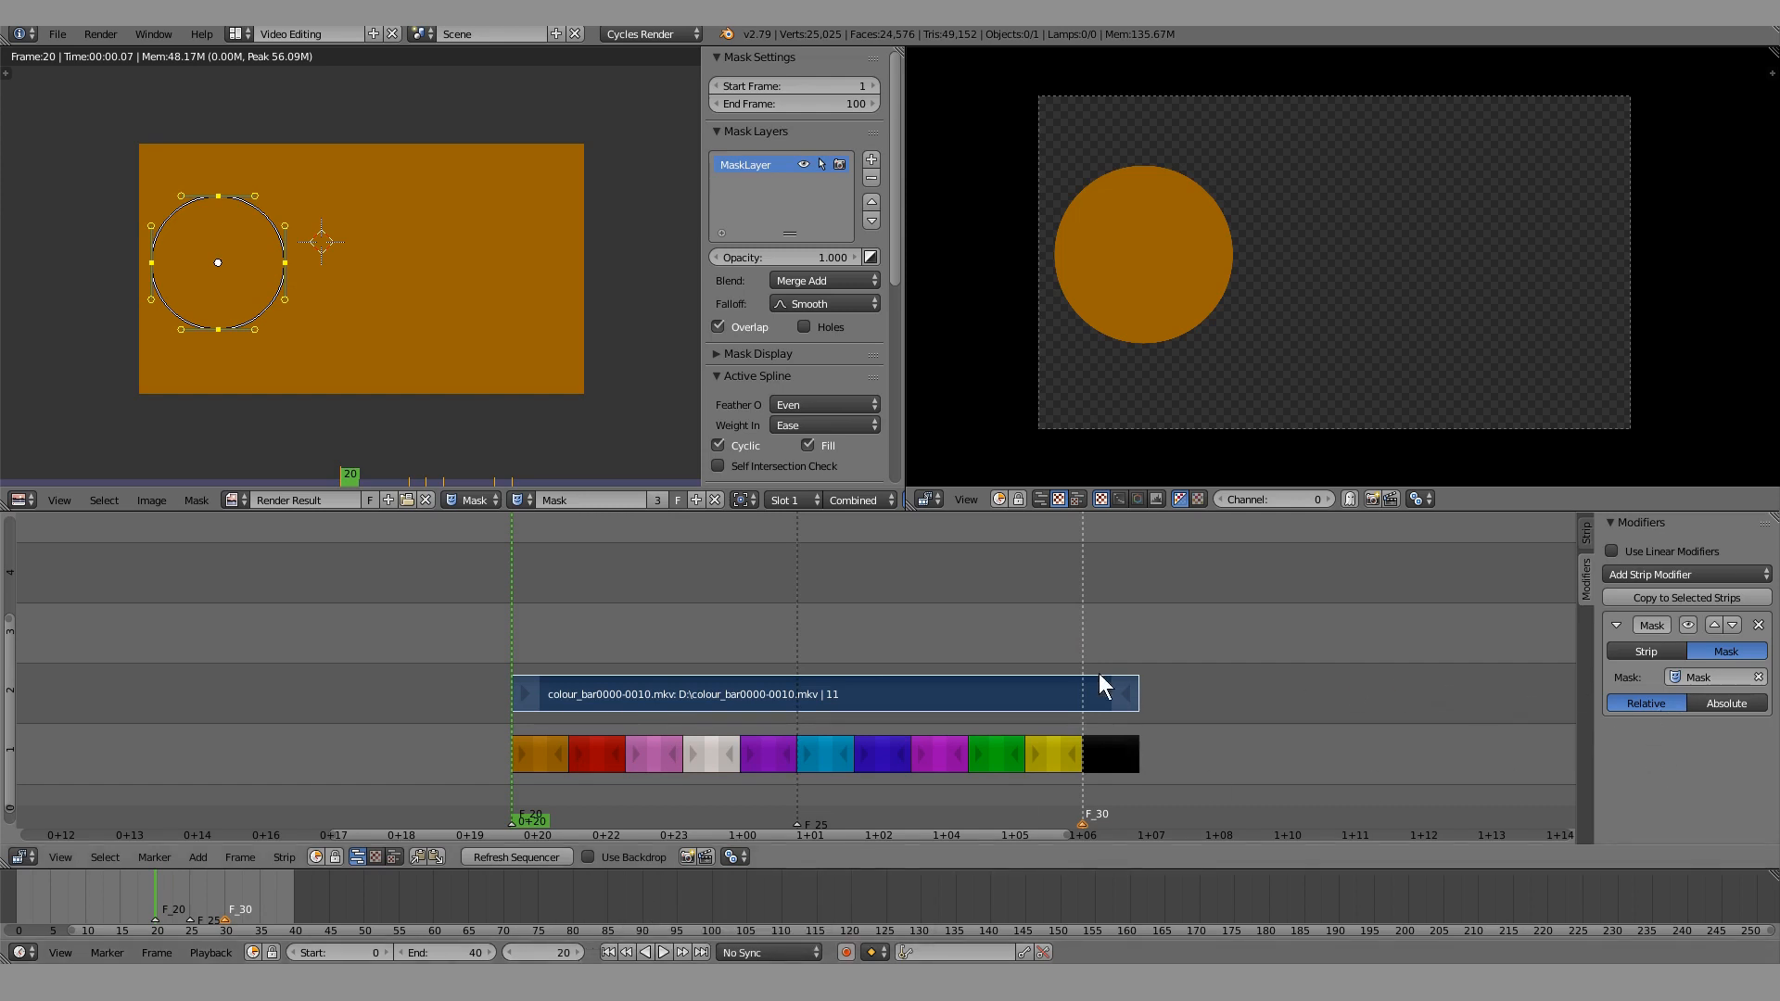
Set the mask's start frame to 20 in the mask settings
{"action": "left_click", "coordinate": [560, 954]}
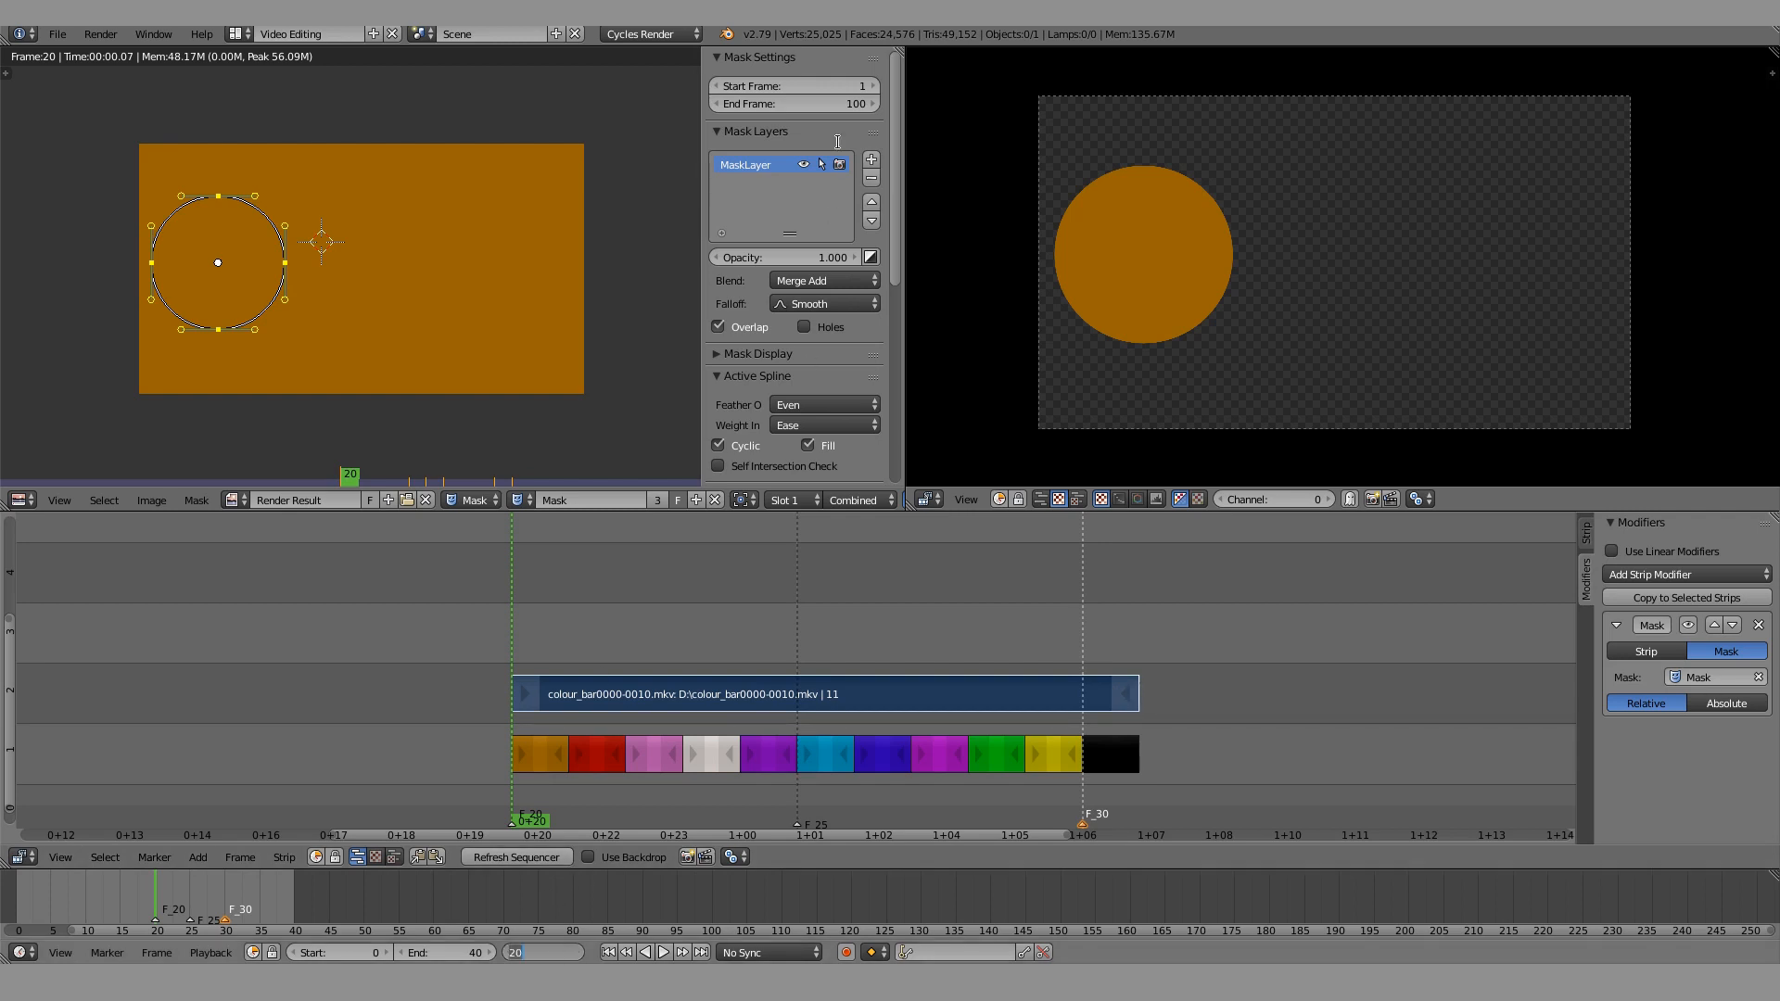
{"action": "left_click", "coordinate": [815, 82]}
{"action": "type", "text": "20"}
{"action": "key", "text": "Return"}
{"action": "scroll", "coordinate": [749, 59], "scroll_direction": "down", "scroll_amount": 2}
{"action": "scroll", "coordinate": [749, 58], "scroll_direction": "up", "scroll_amount": 2}
{"action": "key", "text": "n"}
{"action": "key", "text": "n"}
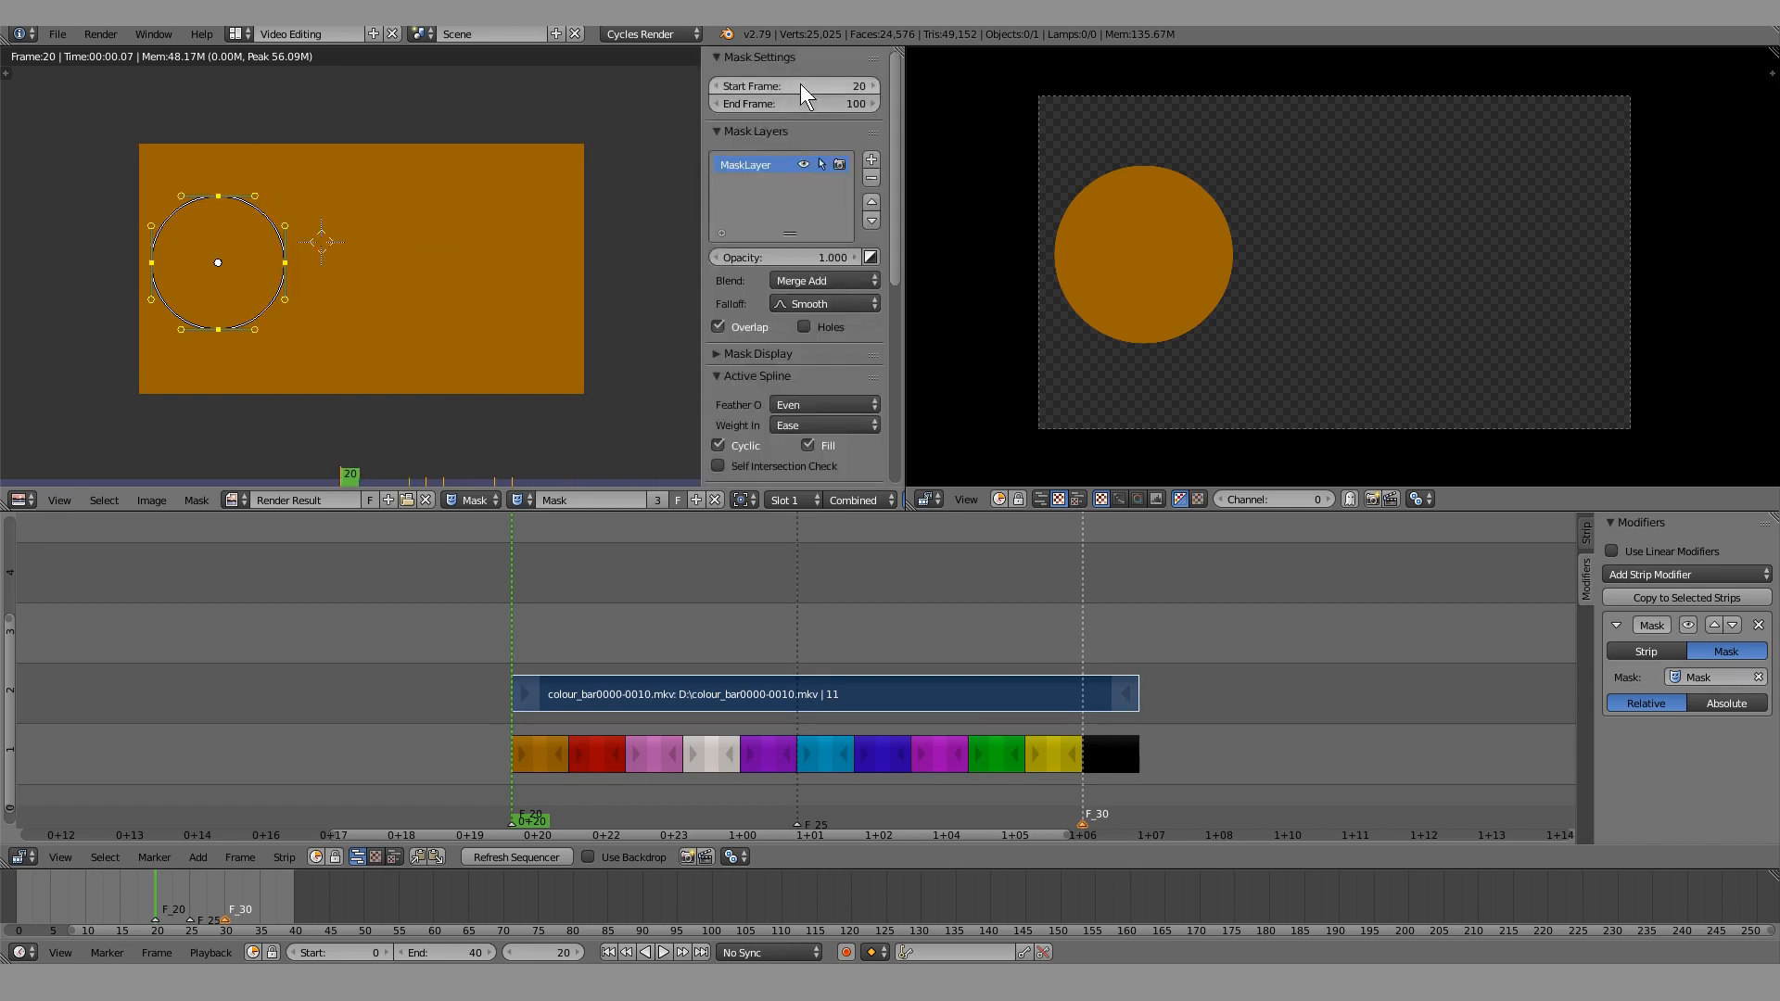
{"action": "key", "text": "n"}
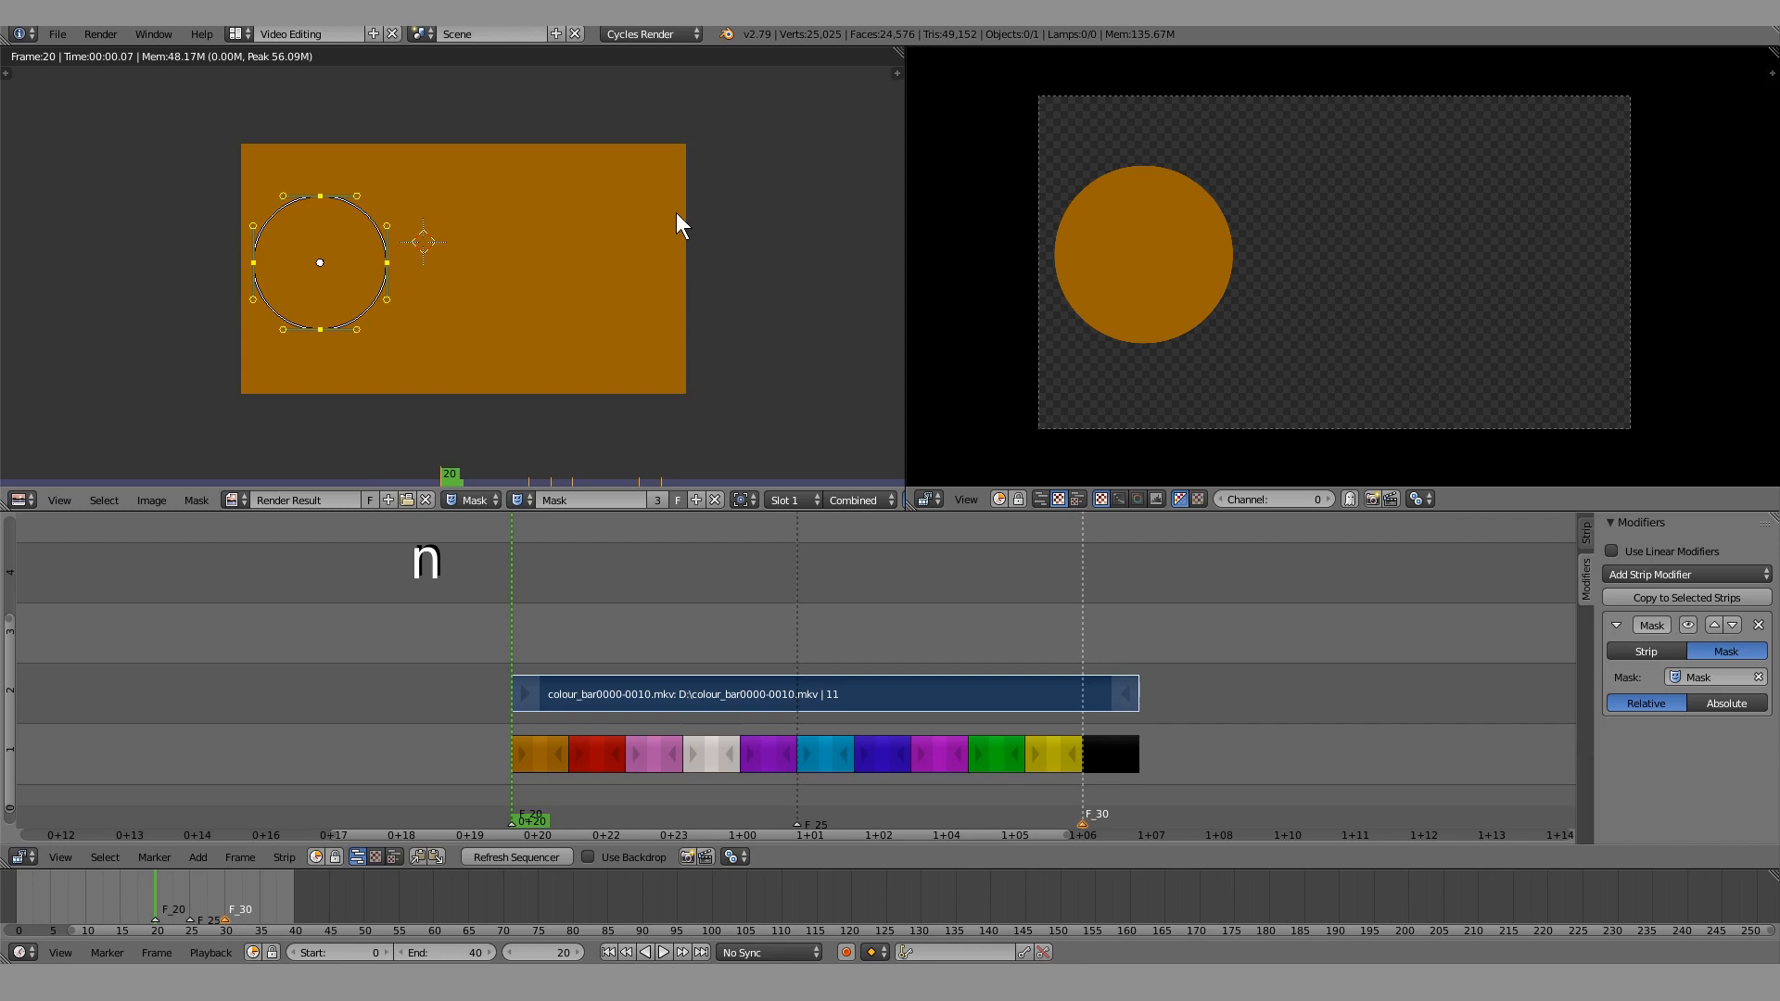
{"action": "key", "text": "n"}
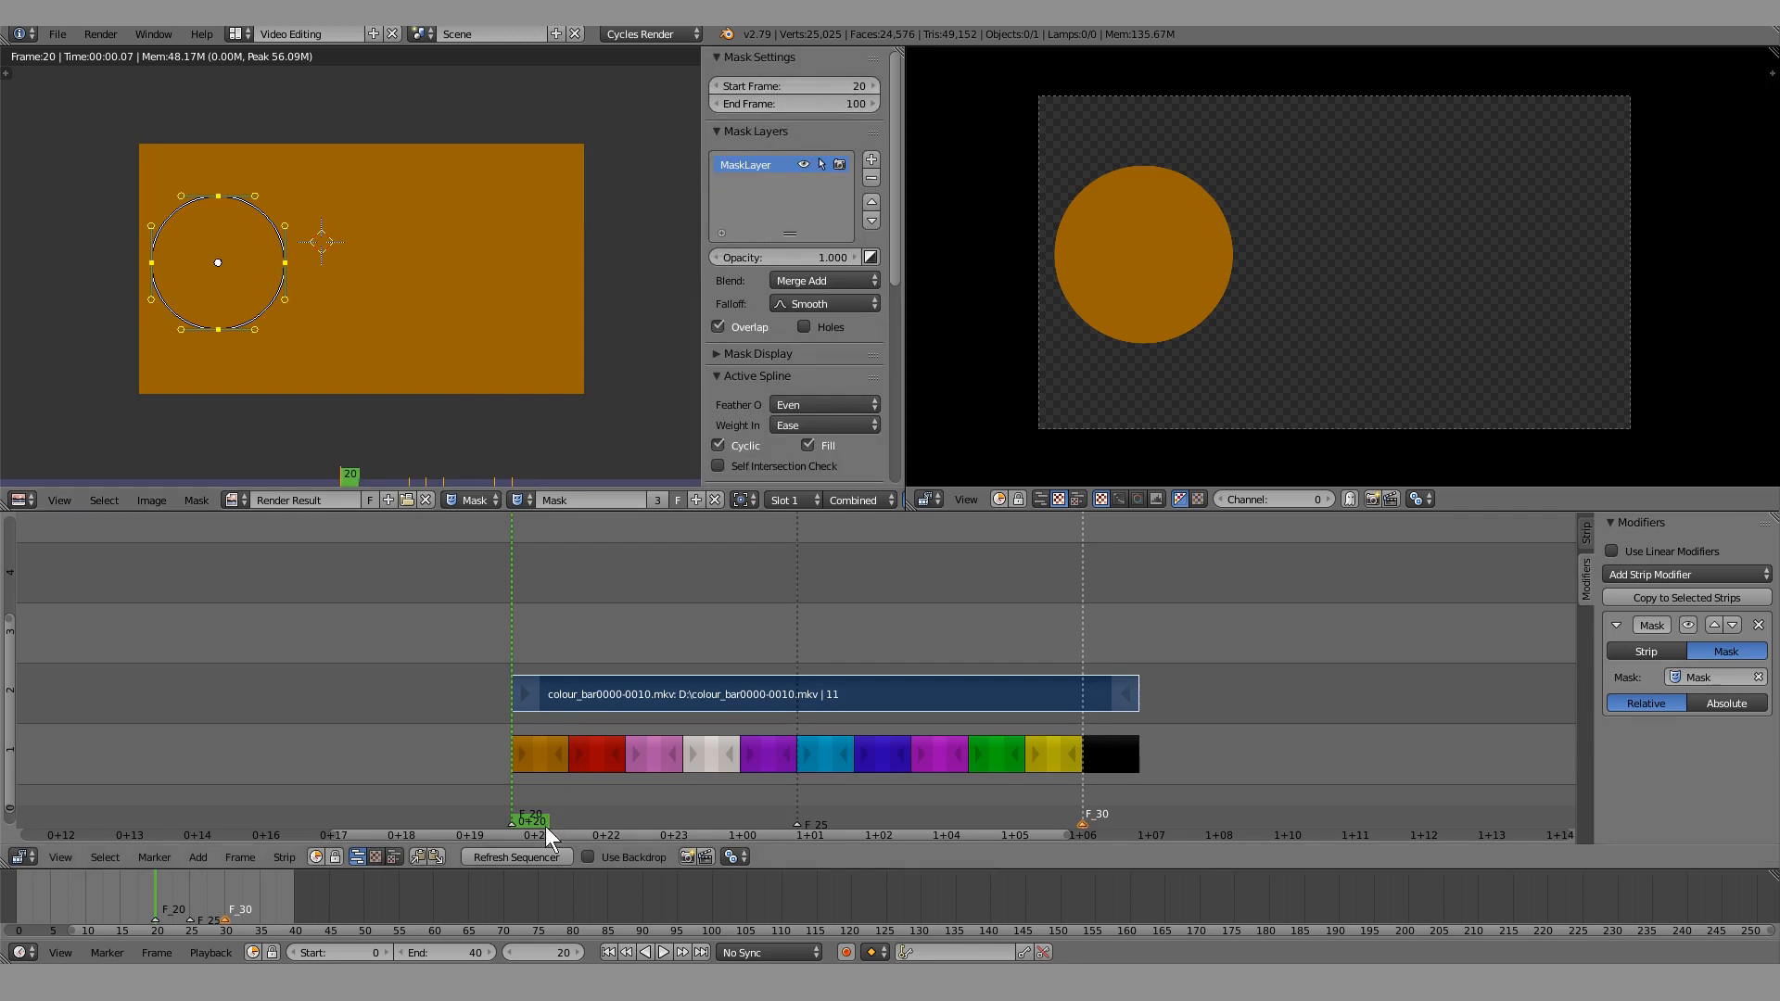
Refresh the sequencer and check the masked strip's playback at frames 25 and 30
{"action": "left_click", "coordinate": [541, 856]}
{"action": "key", "text": "alt+a"}
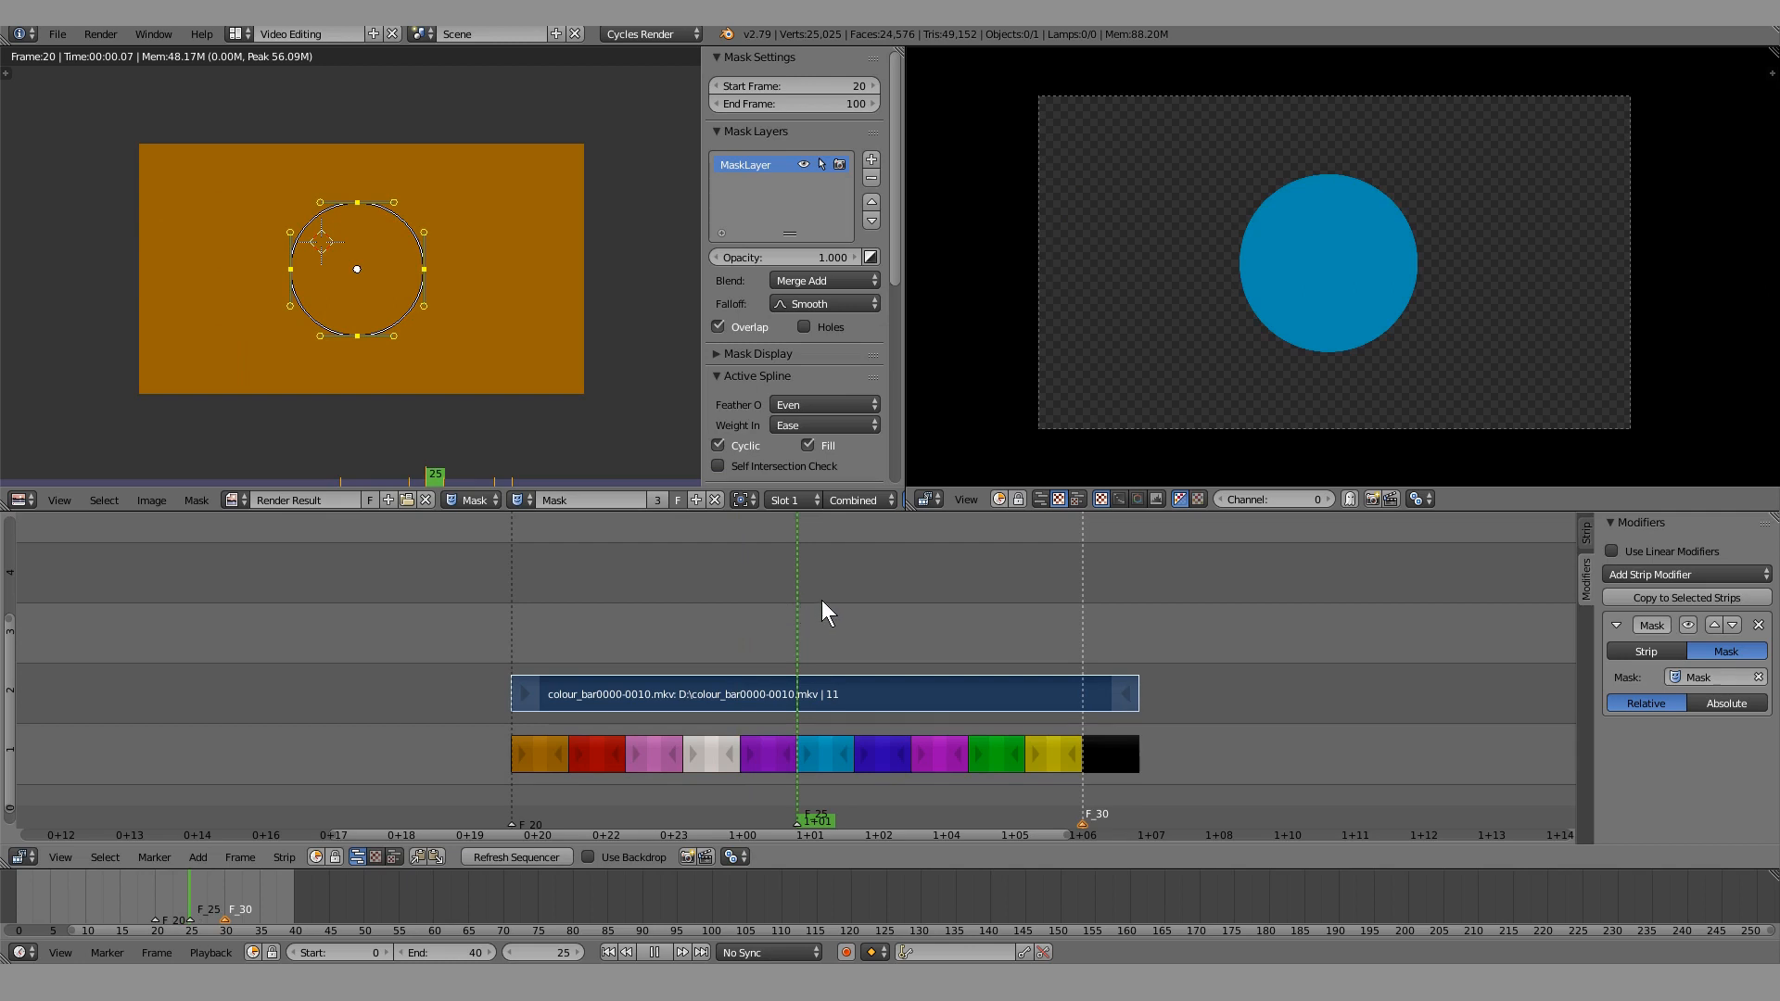
{"action": "key", "text": "space"}
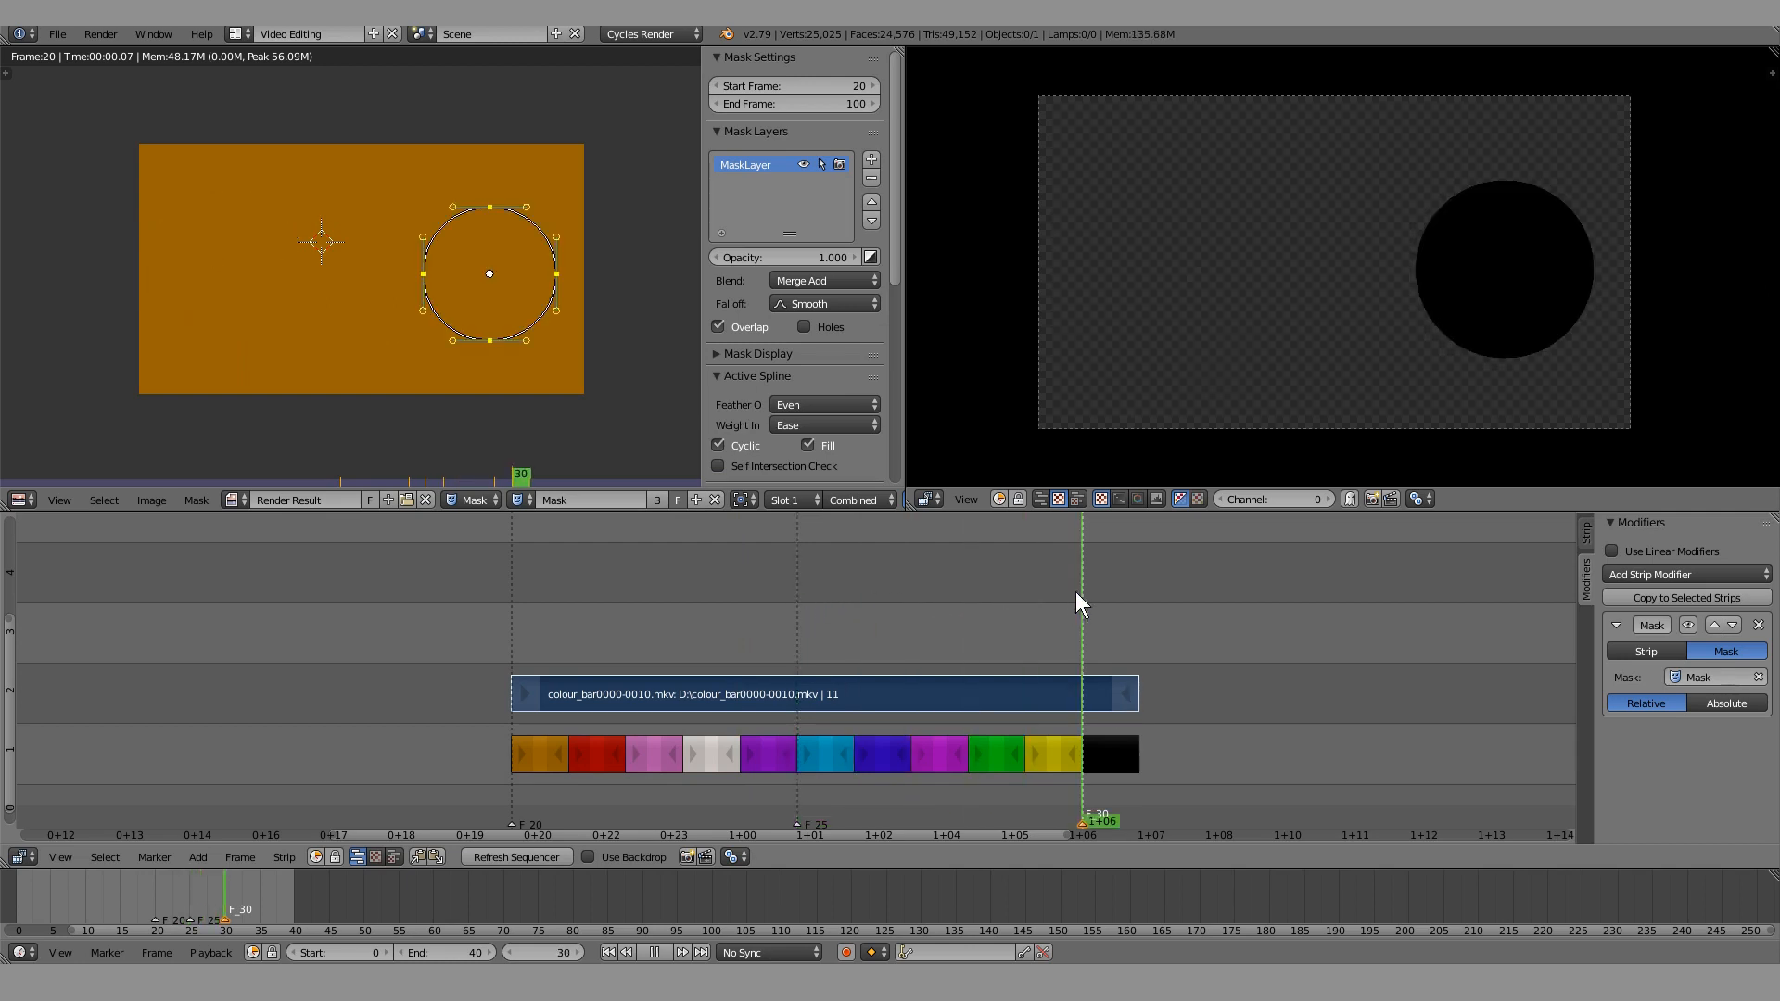
{"action": "left_click_drag", "start_coordinate": [1007, 584], "coordinate": [738, 616]}
Duplicate the masked movie strip and place the copy directly after the original on channel 2
{"action": "scroll", "coordinate": [738, 615], "scroll_direction": "down", "scroll_amount": 4}
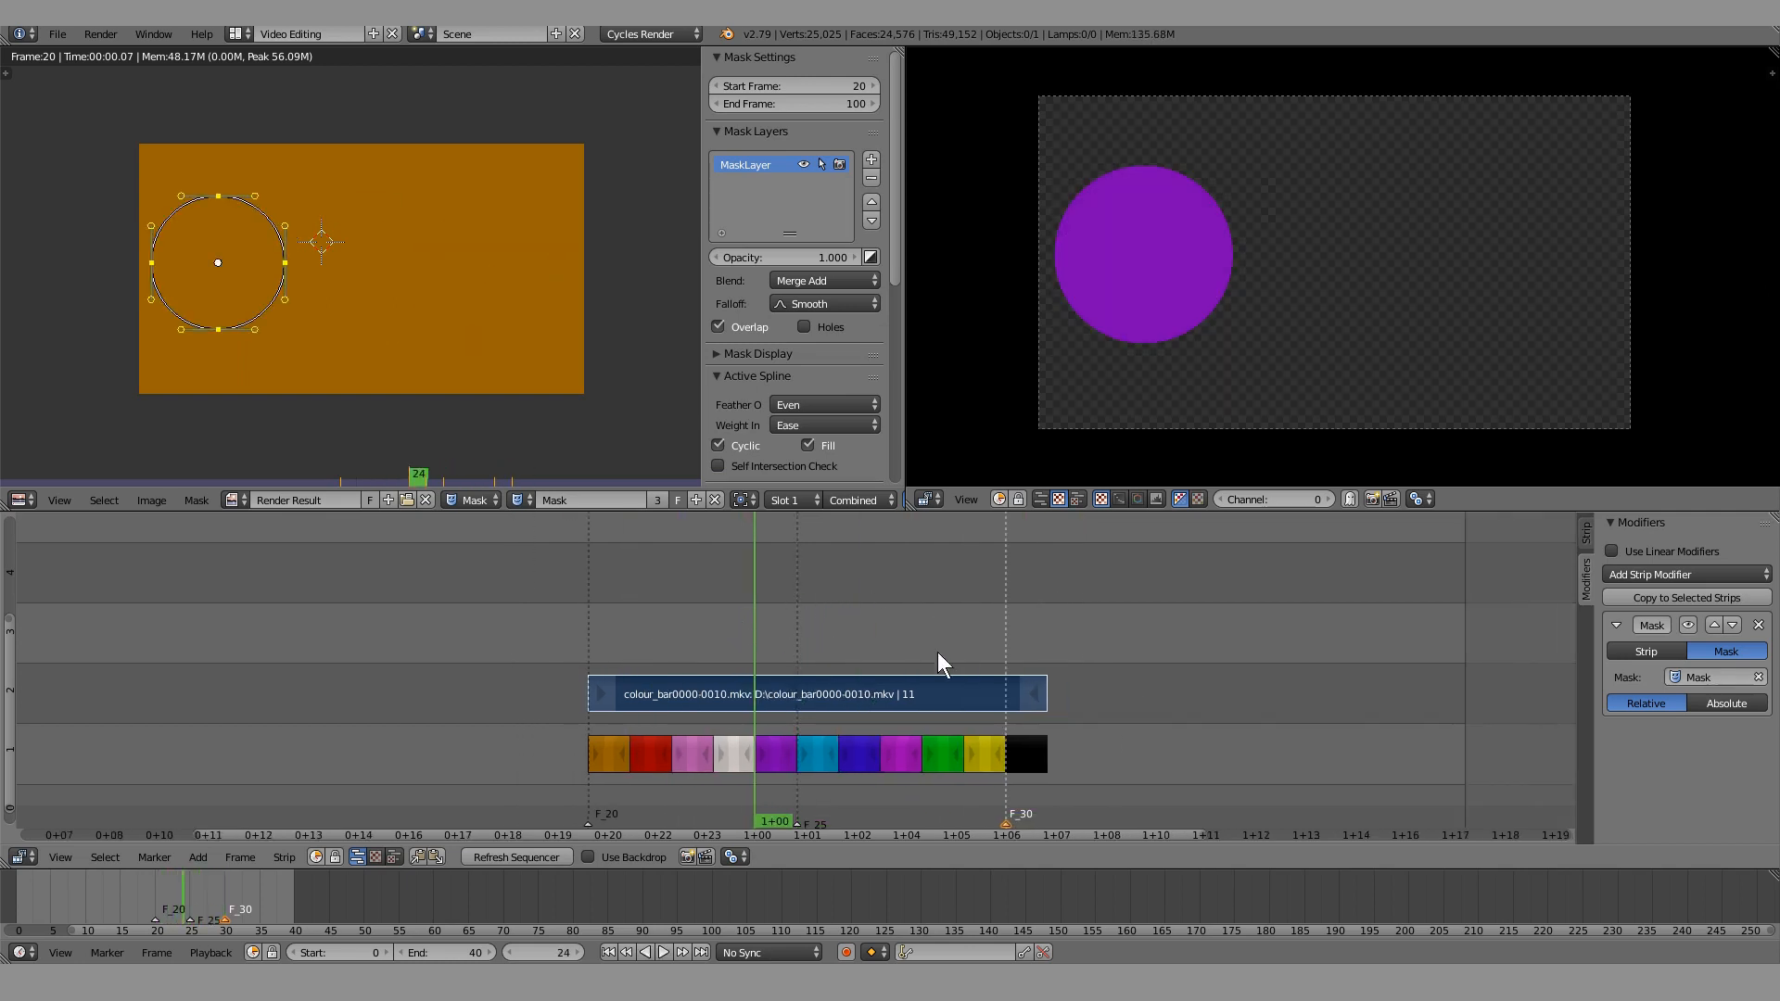
{"action": "middle_click_drag", "start_coordinate": [941, 652], "coordinate": [727, 647]}
{"action": "scroll", "coordinate": [727, 647], "scroll_direction": "down", "scroll_amount": 3}
{"action": "key", "text": "shift+d"}
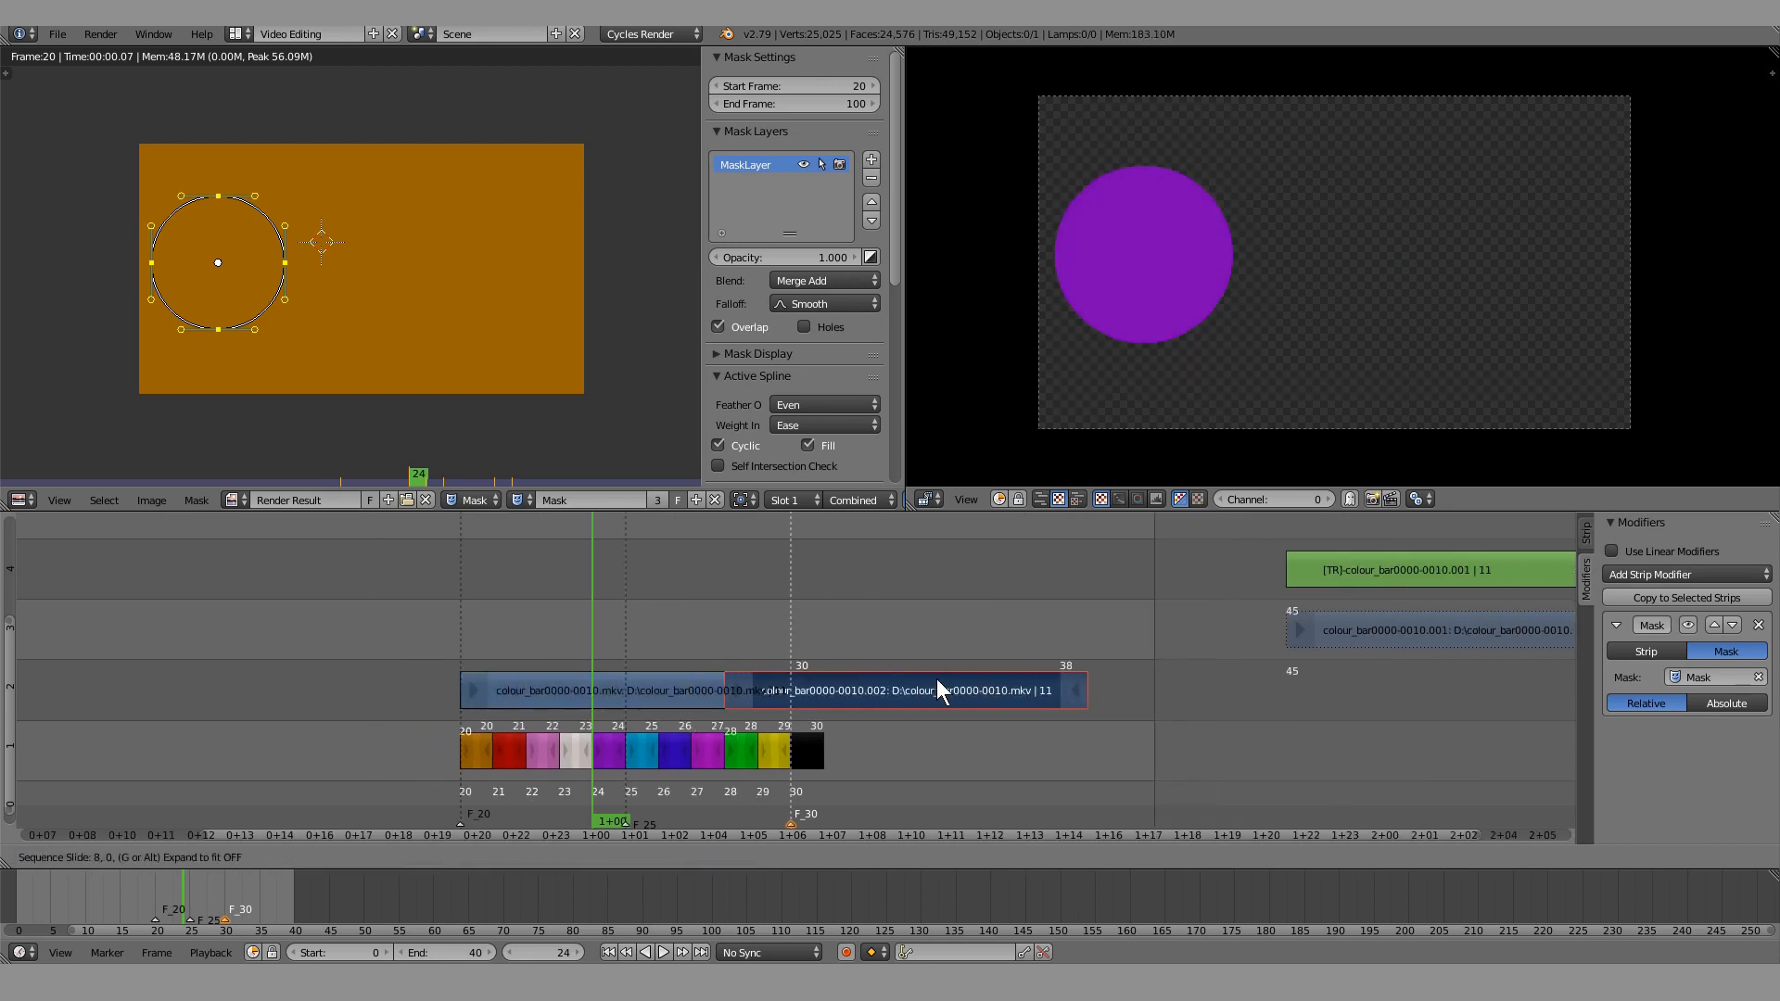
{"action": "left_click", "coordinate": [971, 677]}
Play and scrub through the duplicated strip up to frame 41 to check its relative mask animation
{"action": "key", "text": "space"}
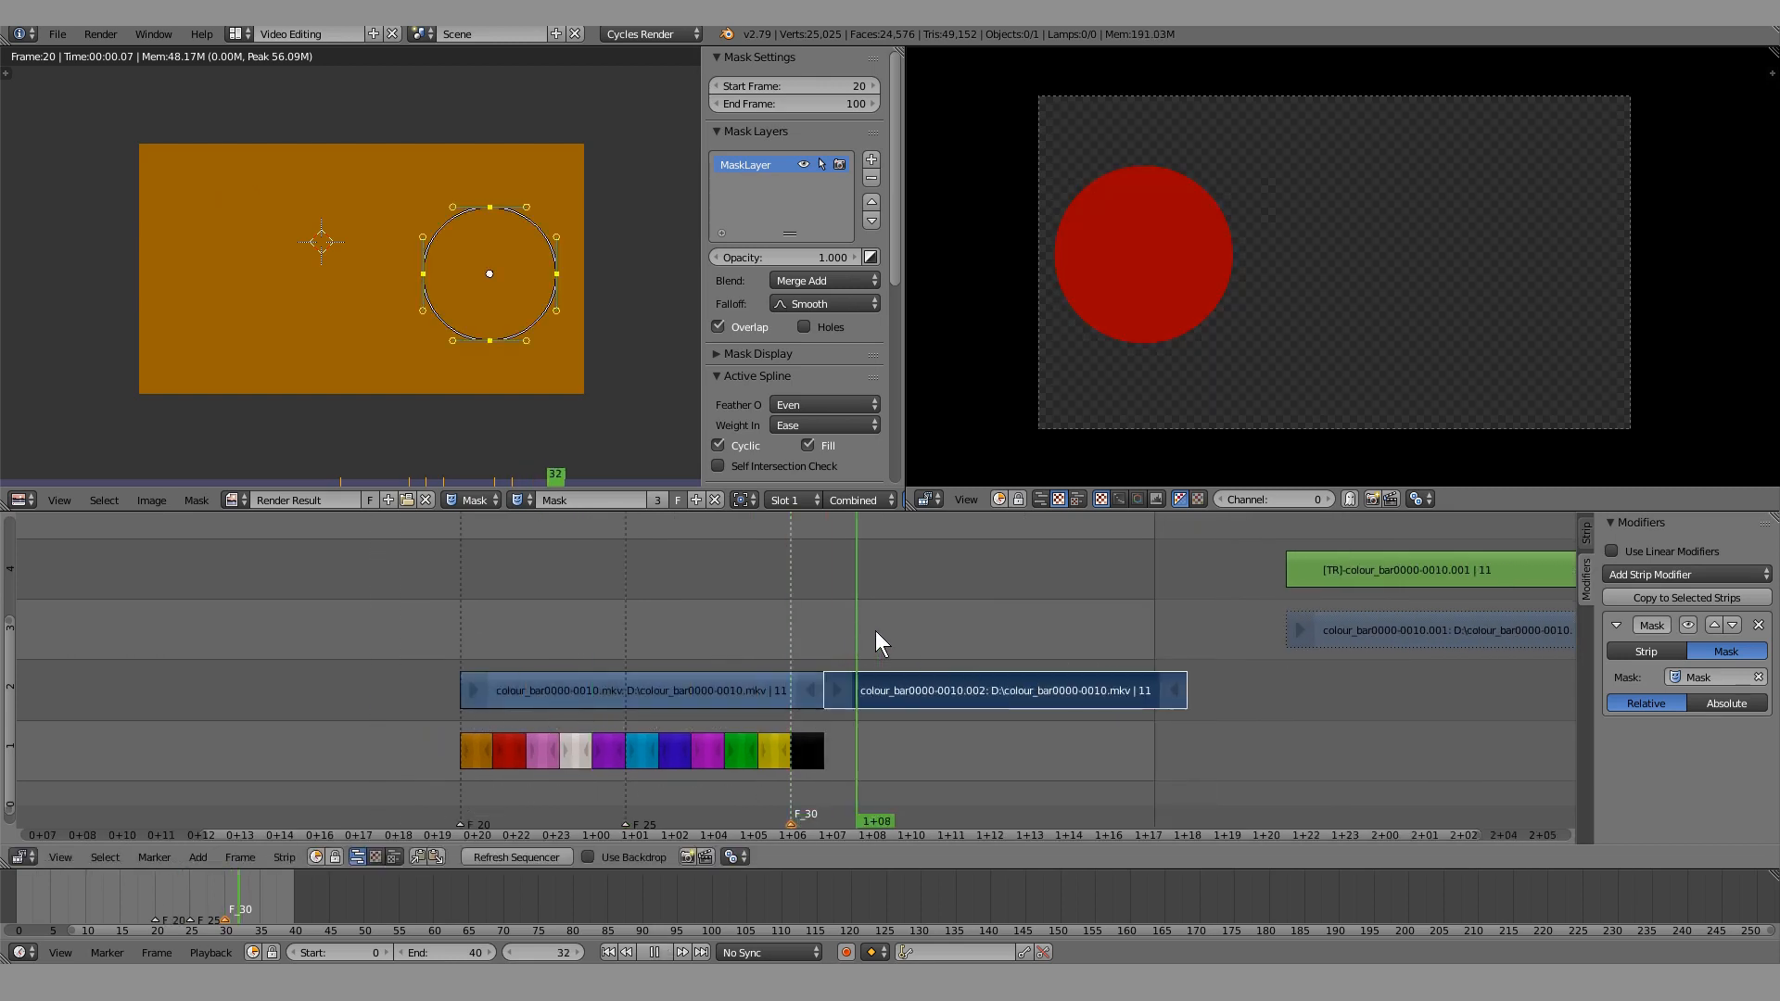
{"action": "key", "text": "space"}
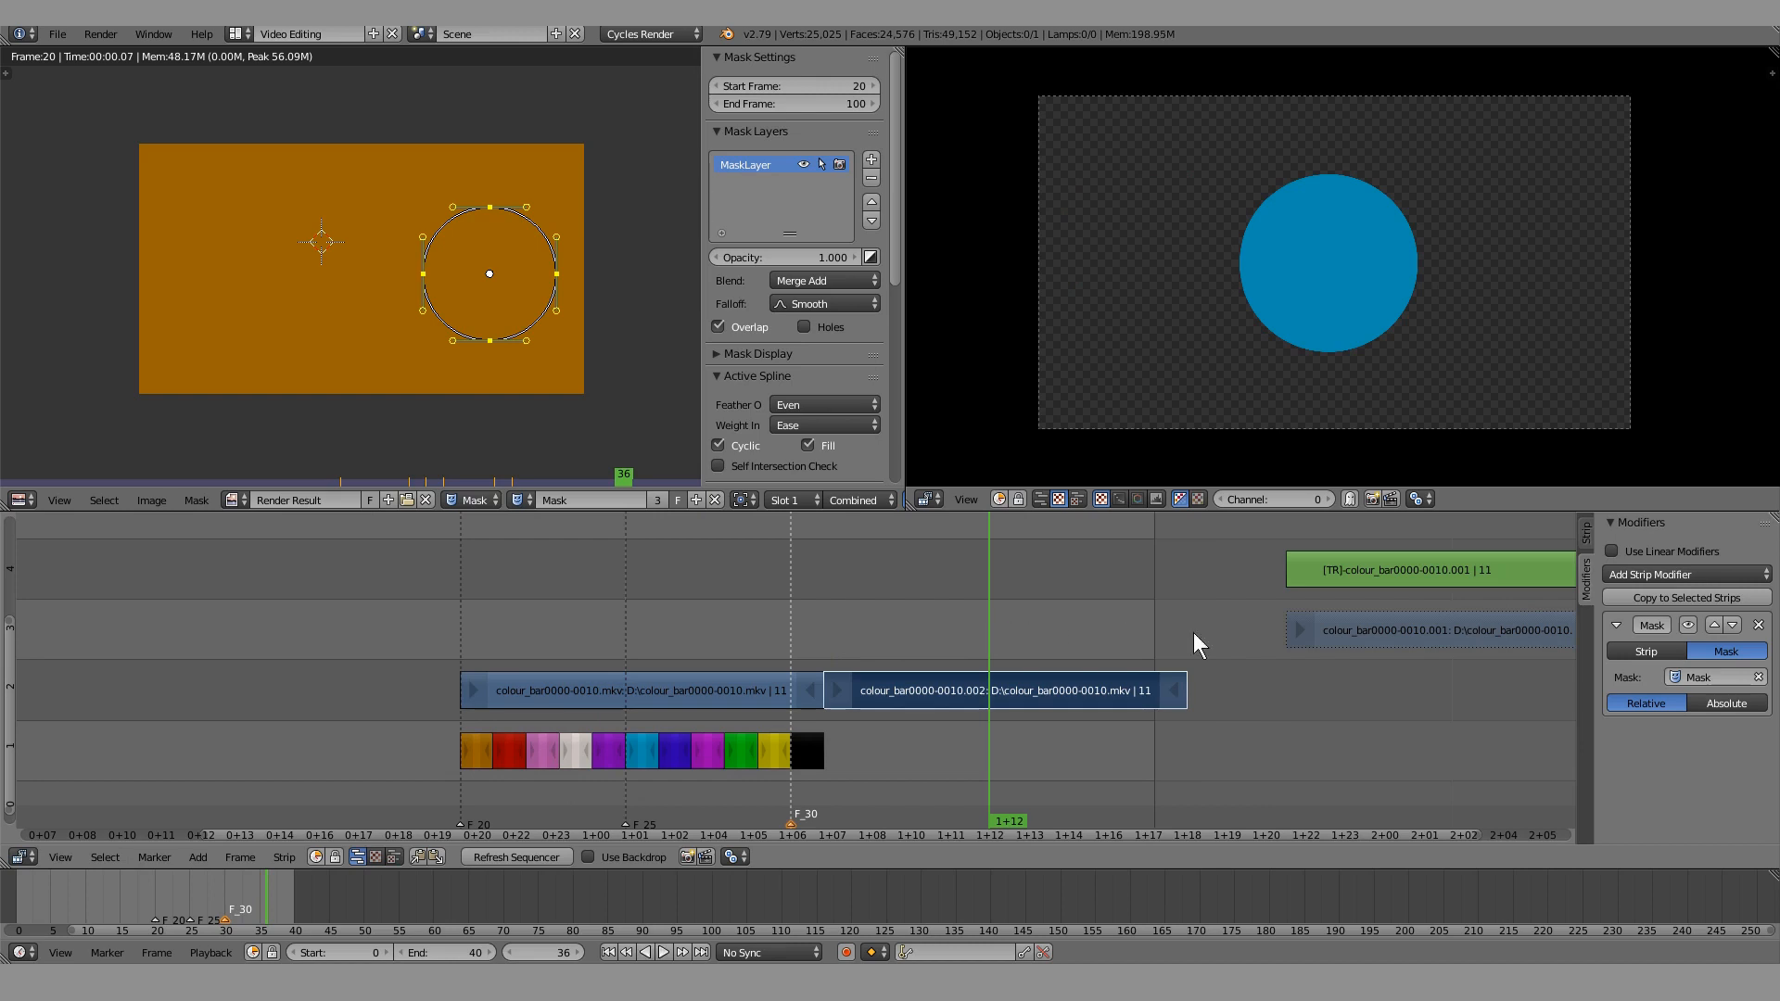
{"action": "left_click_drag", "start_coordinate": [1003, 603], "coordinate": [1153, 608]}
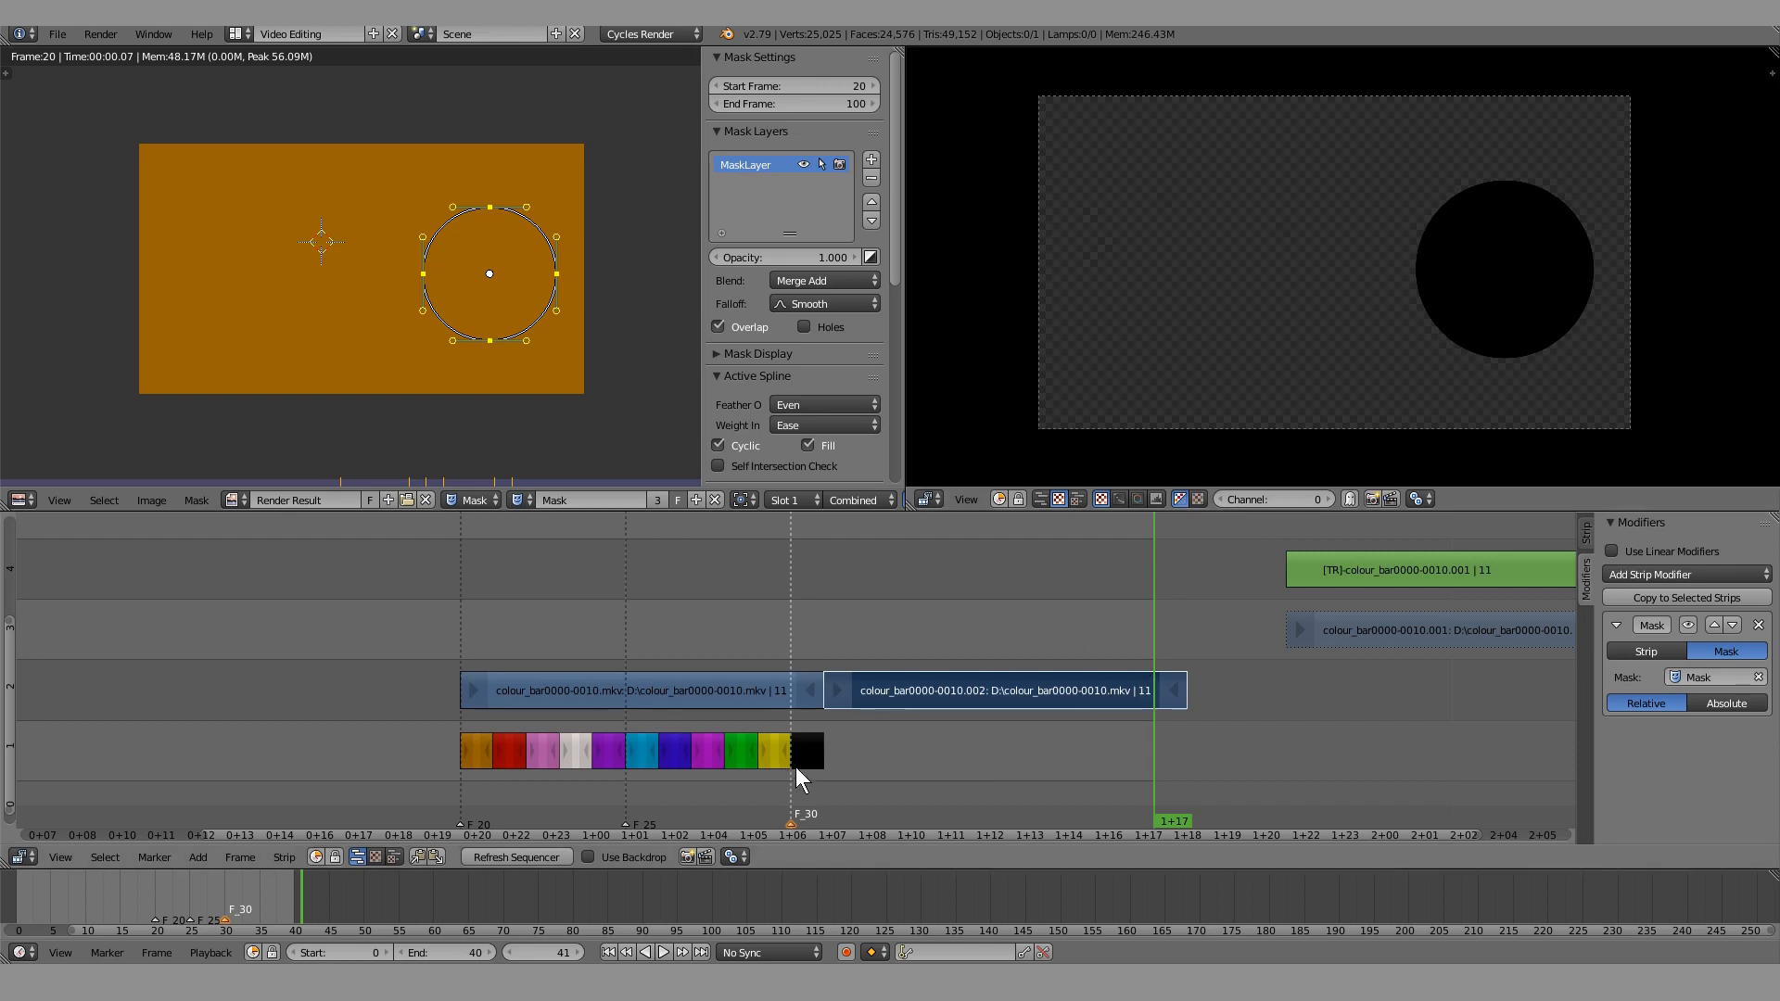
Trim the end of the duplicated strip on channel 2 back to frame 39
{"action": "left_click", "coordinate": [810, 602]}
{"action": "left_click", "coordinate": [1149, 598]}
{"action": "key", "text": "x"}
{"action": "scroll", "coordinate": [858, 554], "scroll_direction": "down", "scroll_amount": 7}
{"action": "key", "text": "g"}
{"action": "left_click", "coordinate": [608, 666]}
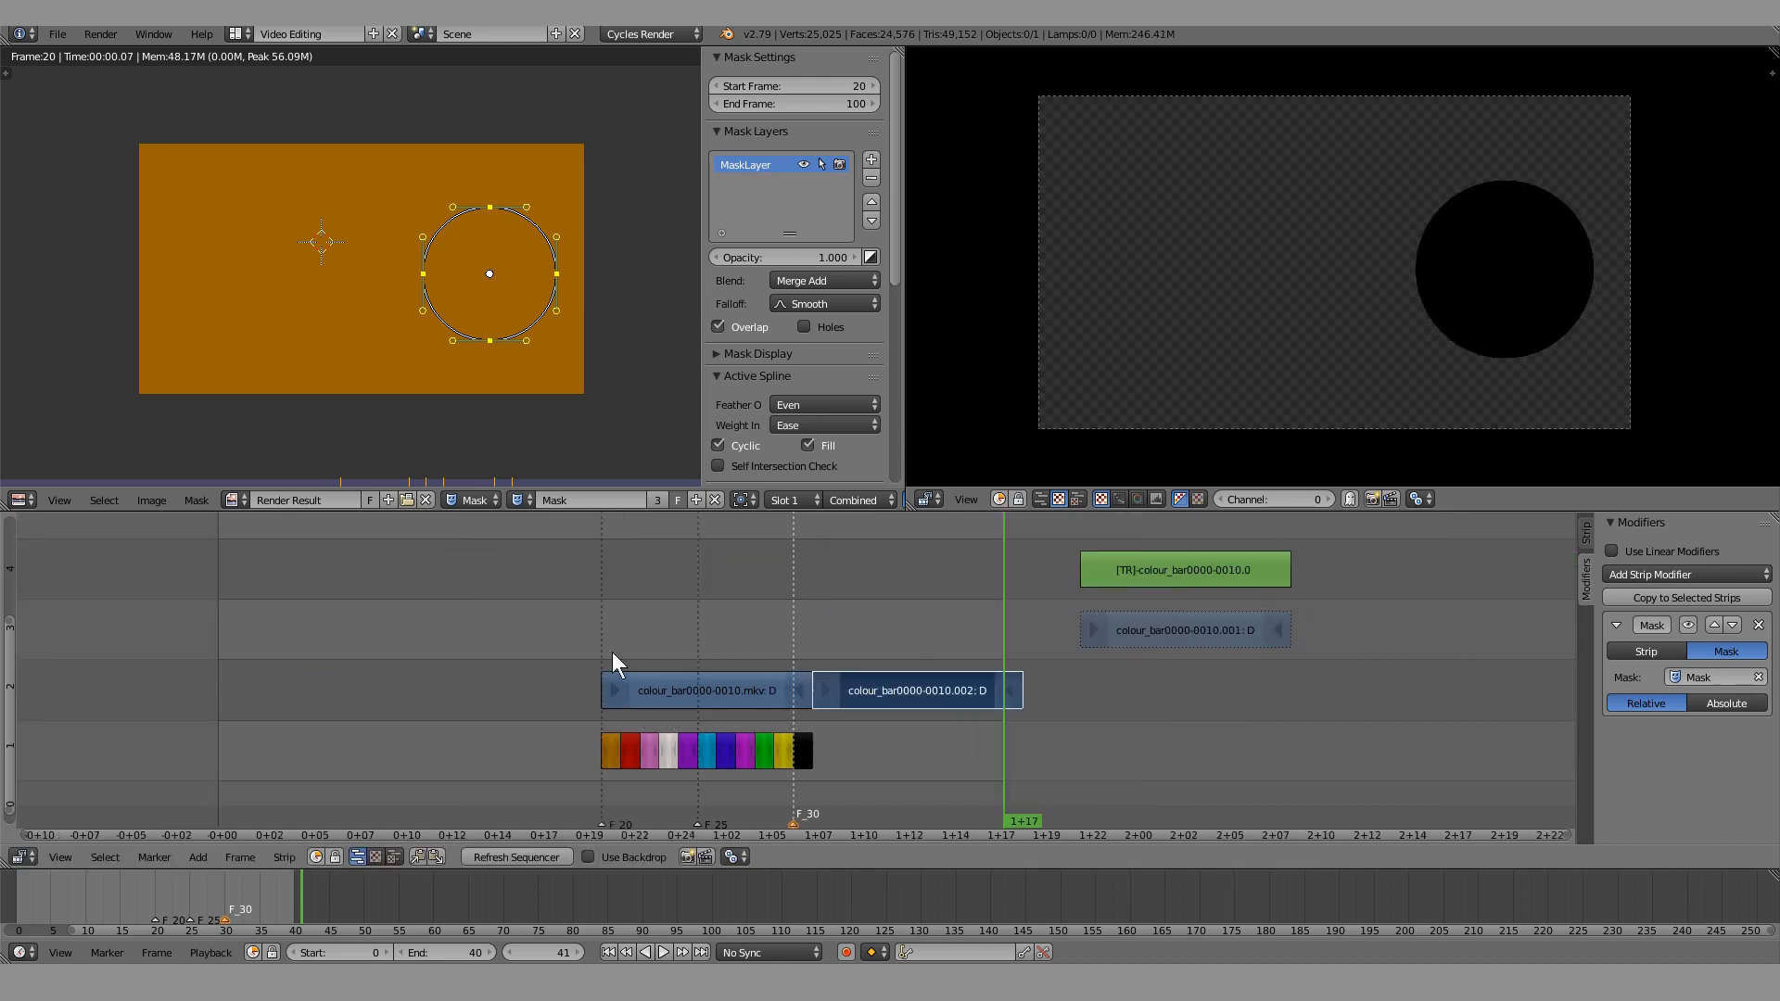
{"action": "key", "text": "alt+a"}
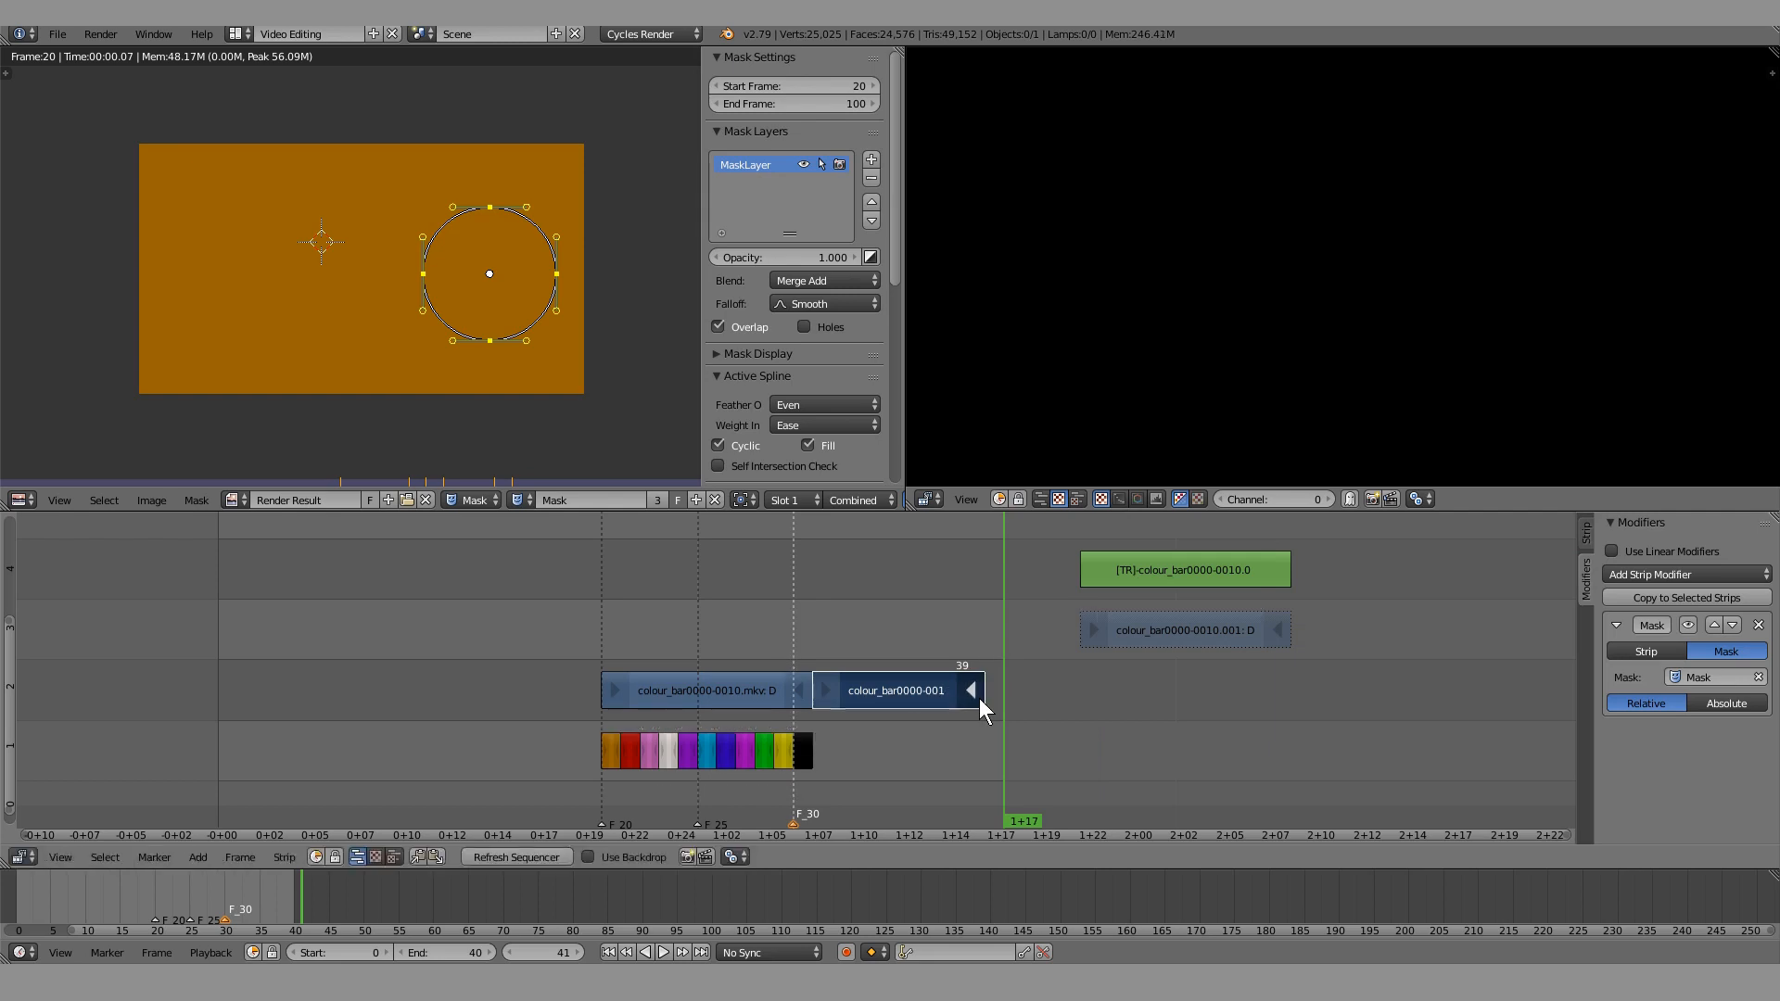
Trim the duplicated strip's start to frame 34 and check its mask at frames 35 and 36
{"action": "scroll", "coordinate": [979, 698], "scroll_direction": "up", "scroll_amount": 1}
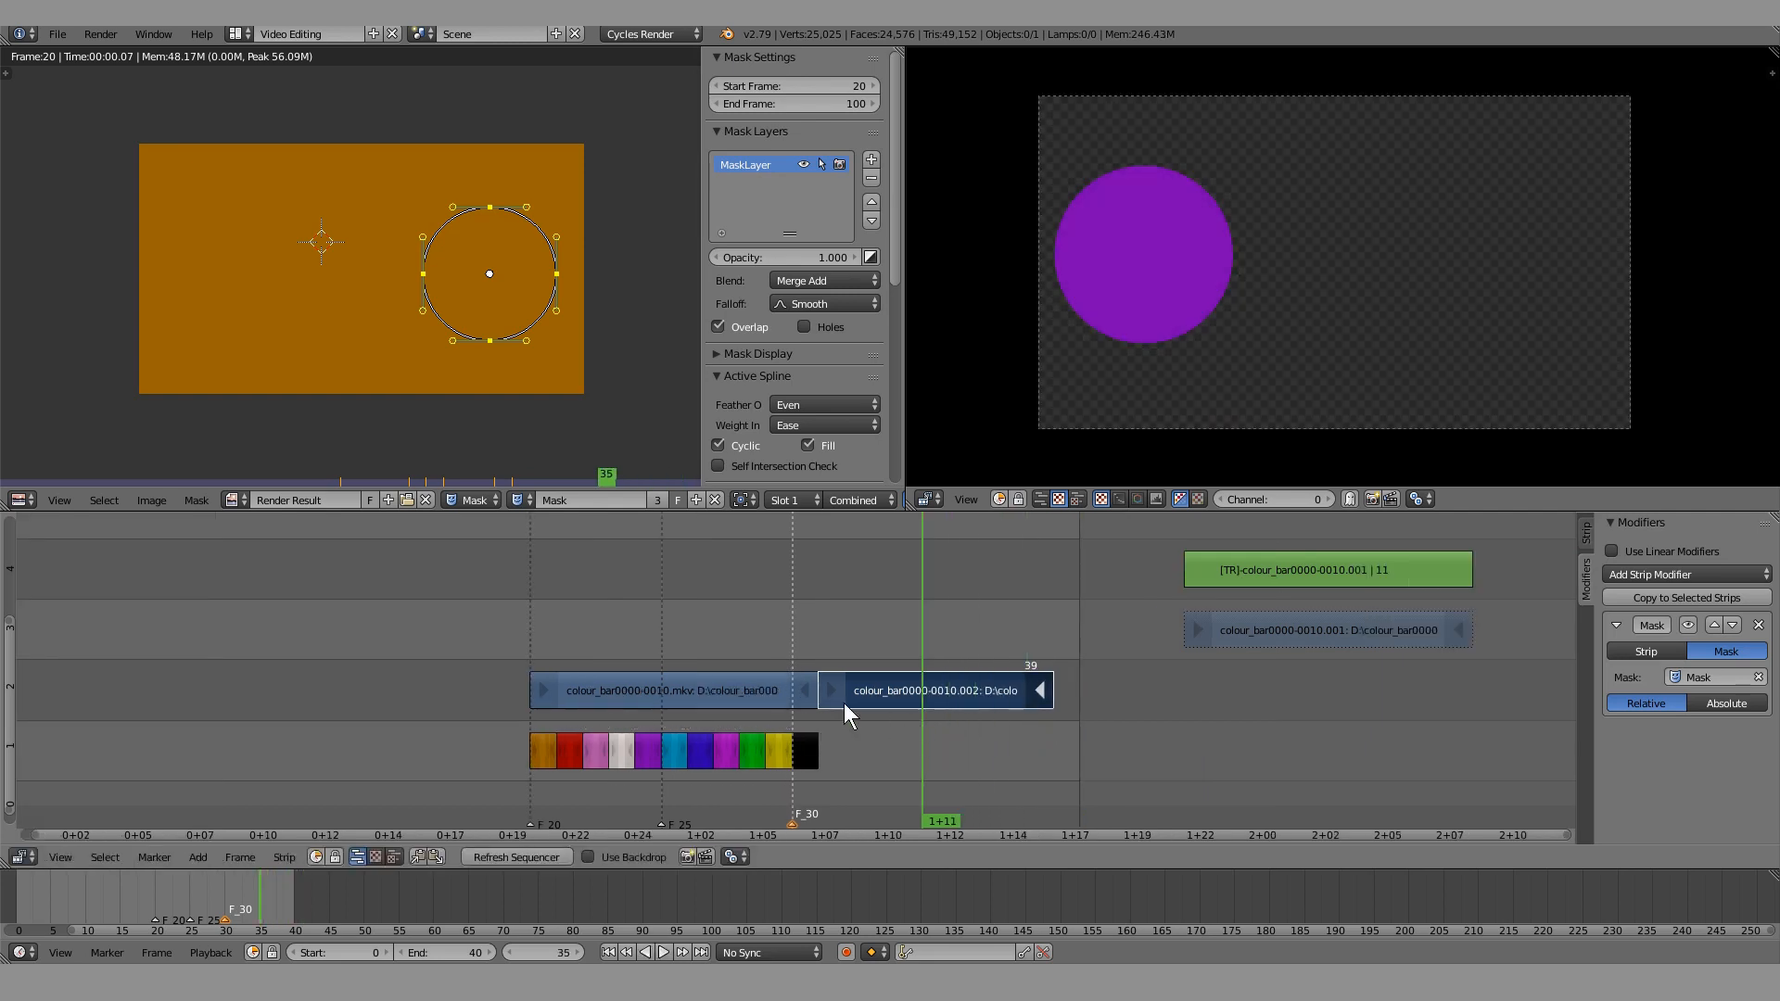
{"action": "key", "text": "alt+a"}
{"action": "right_click_drag", "start_coordinate": [838, 688], "coordinate": [906, 688]}
{"action": "key", "text": "alt+a"}
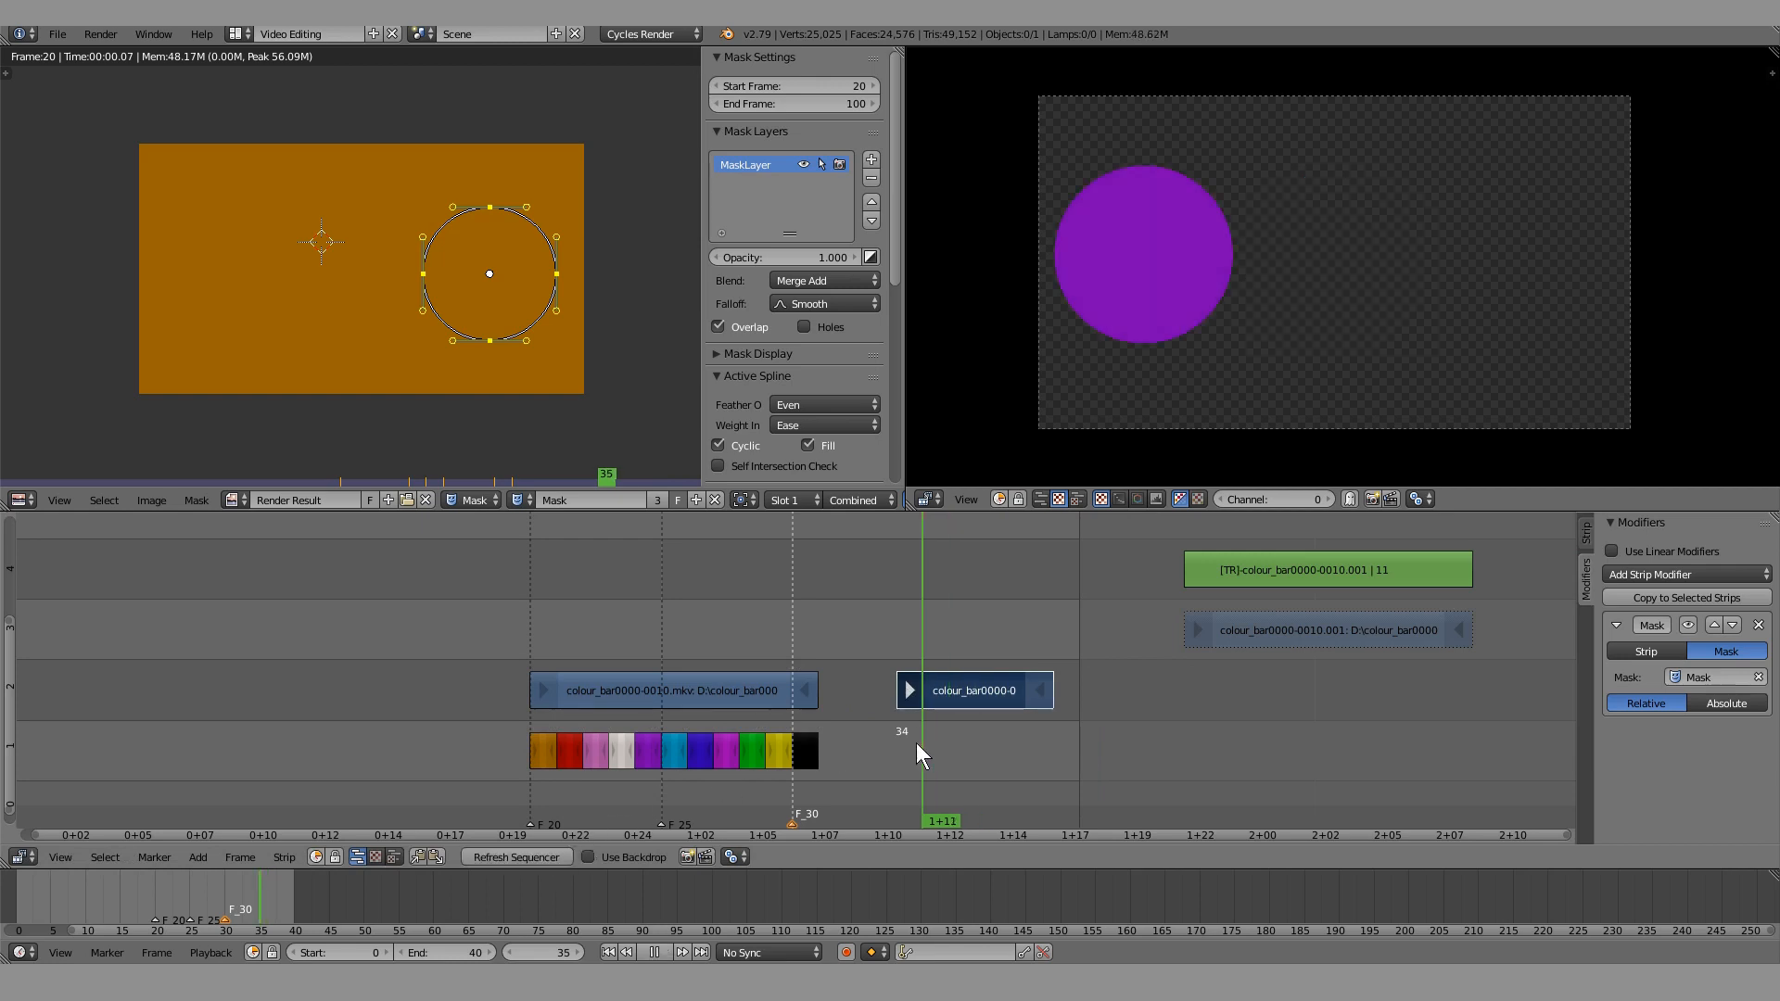
{"action": "key", "text": "alt+a"}
Scrub to frame 47 over the transform strip and back to frames 36 and 35 to compare how the mask behaves
{"action": "right_click", "coordinate": [1311, 619]}
{"action": "key", "text": "g"}
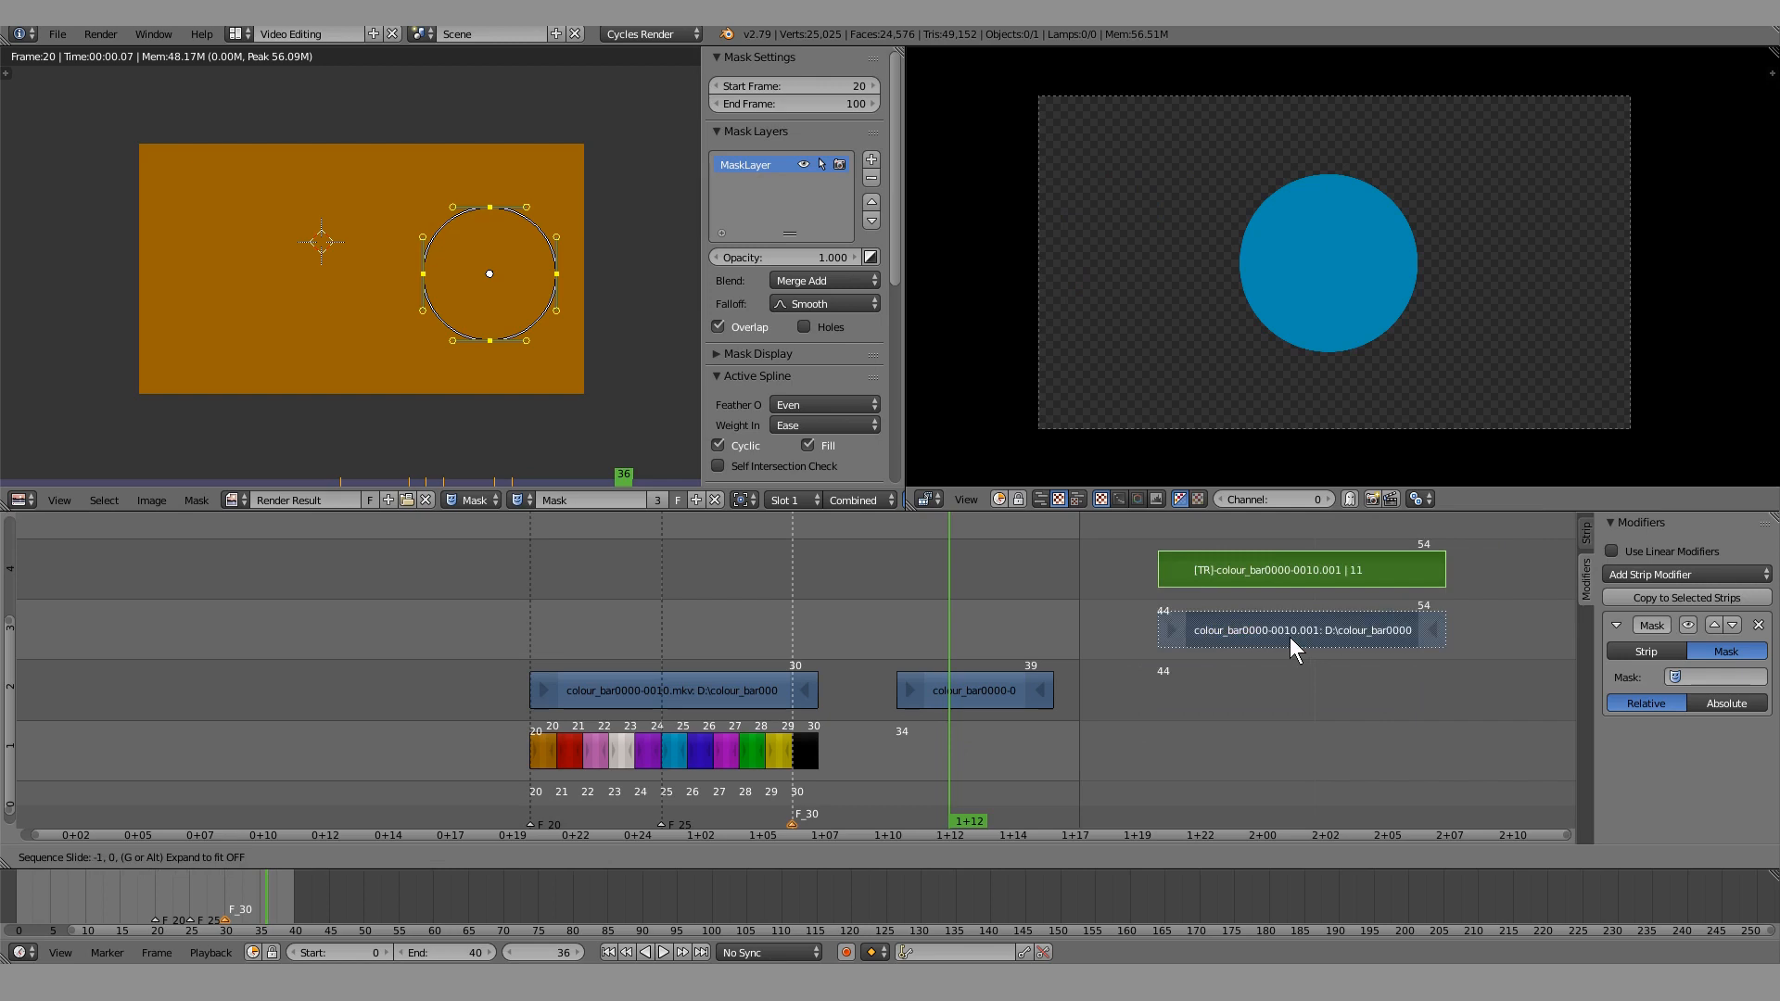
{"action": "right_click", "coordinate": [1288, 638]}
{"action": "left_click", "coordinate": [1239, 686]}
{"action": "right_click", "coordinate": [1263, 571]}
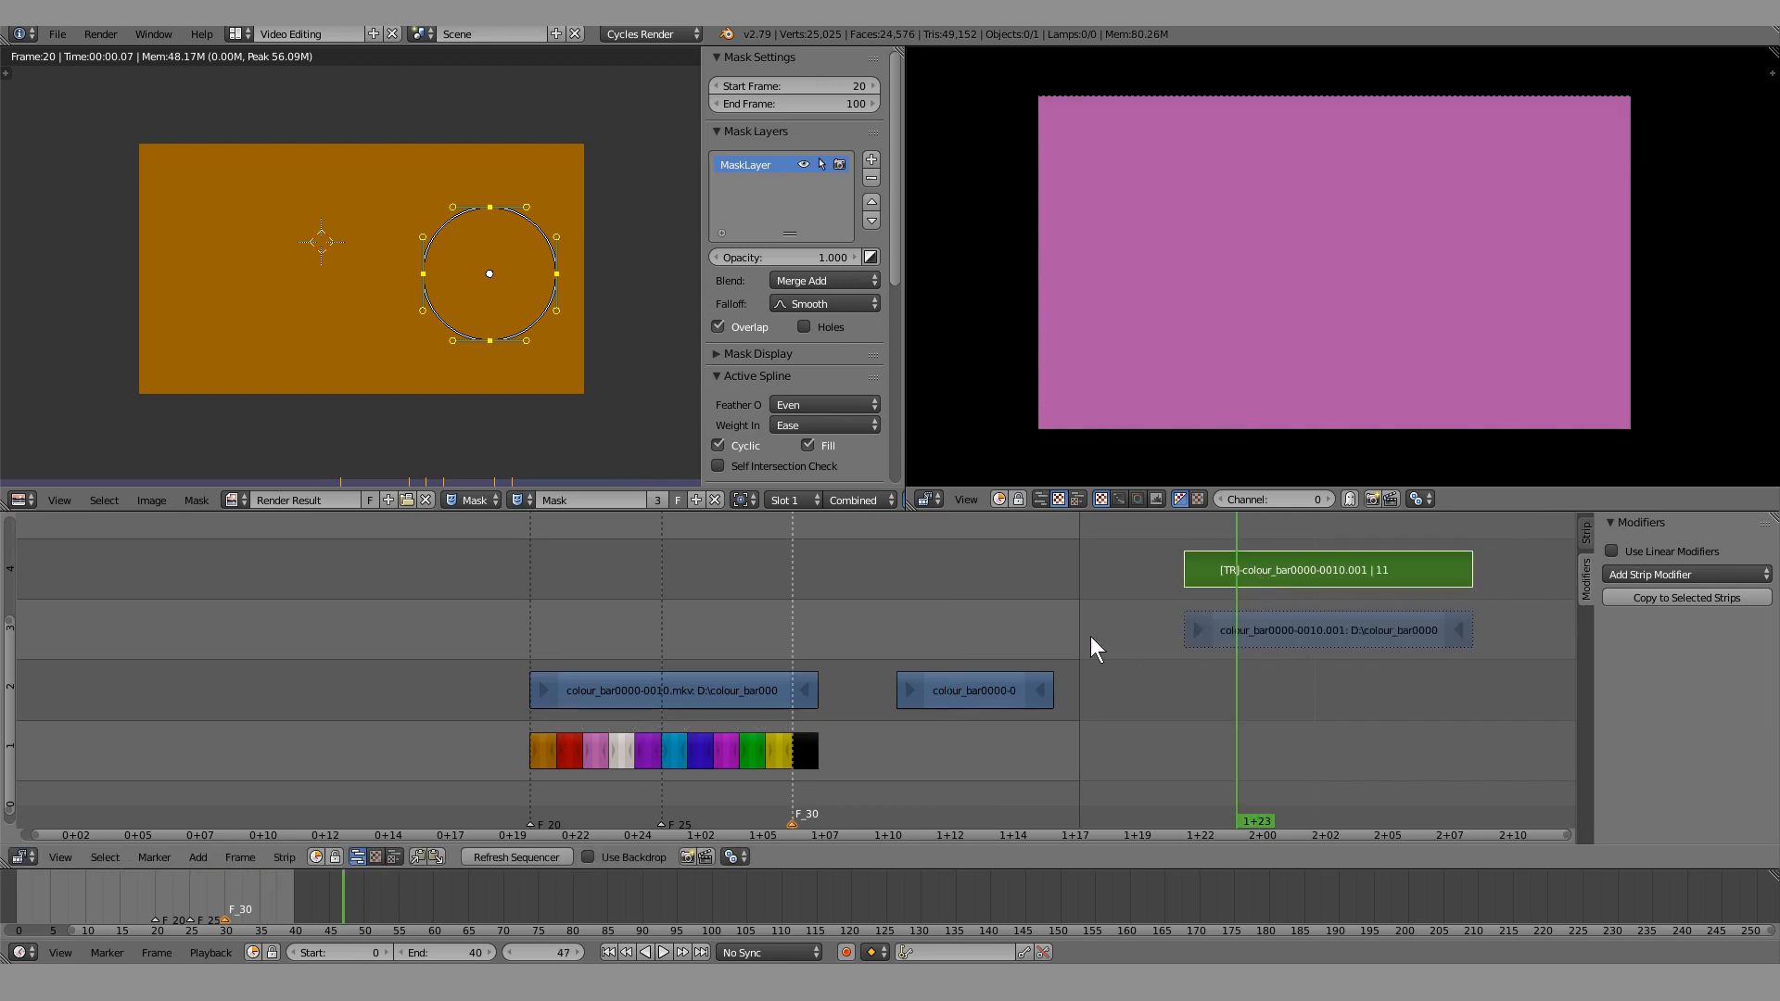
{"action": "left_click", "coordinate": [960, 754]}
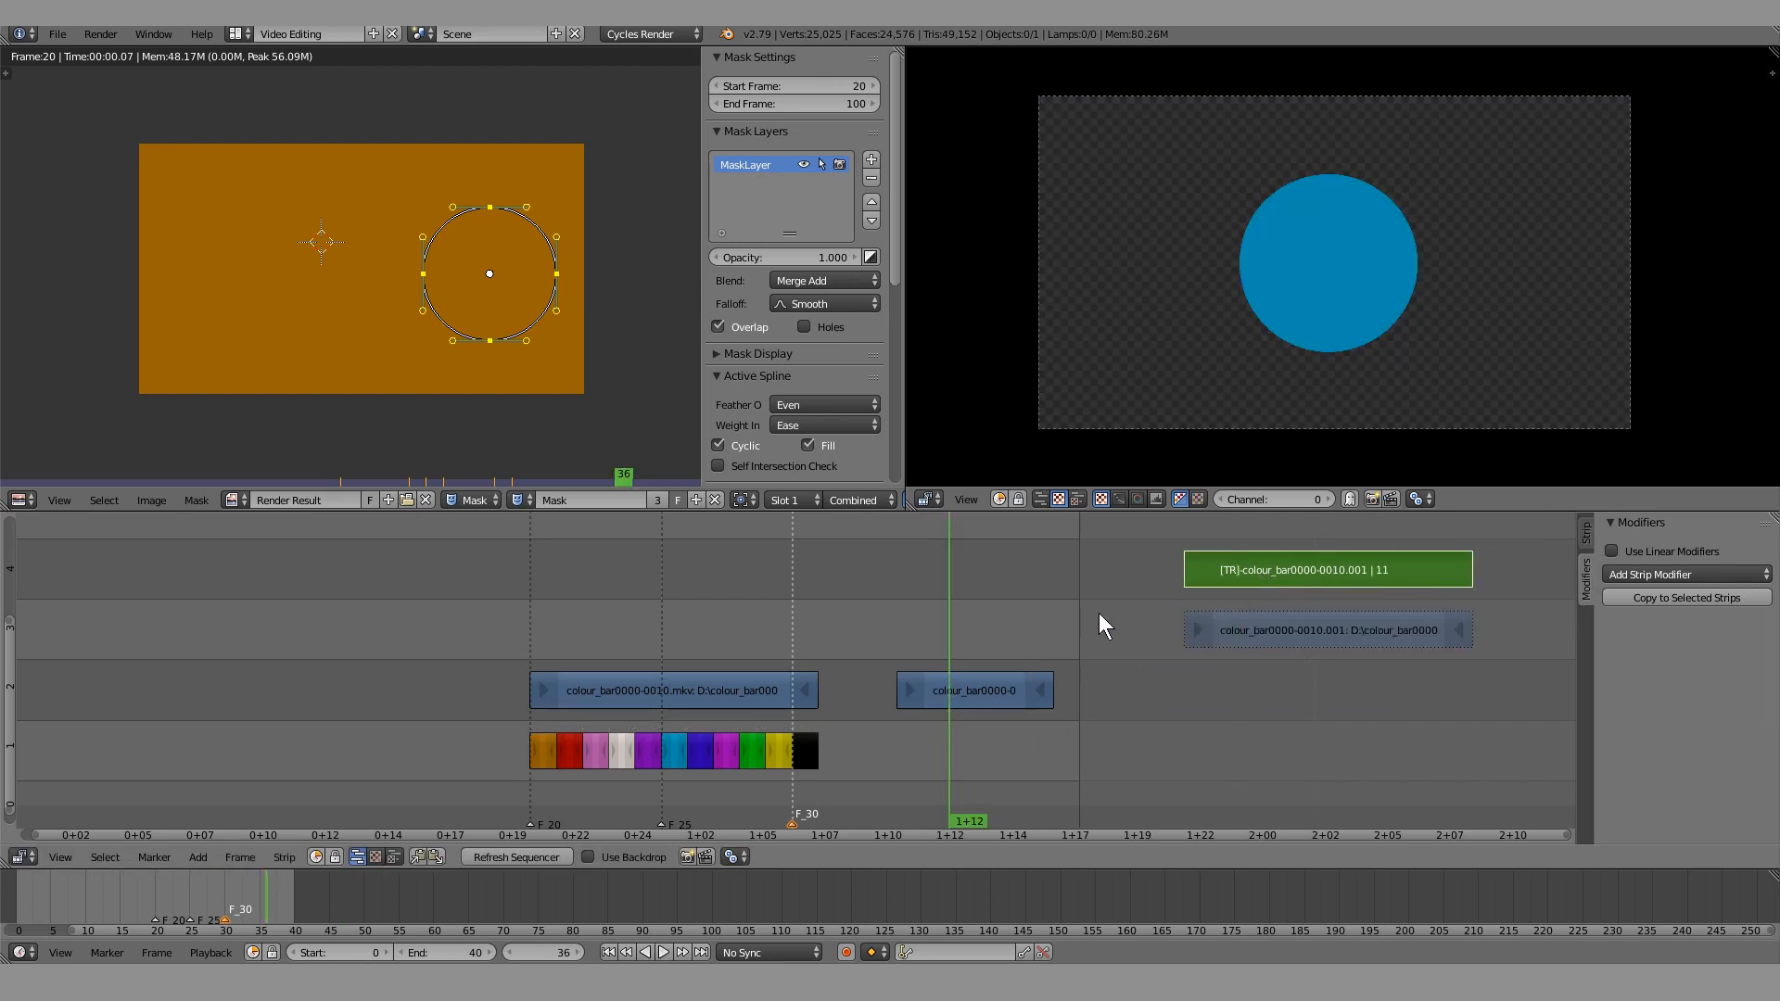
{"action": "middle_click_drag", "start_coordinate": [1066, 653], "coordinate": [1019, 655]}
{"action": "scroll", "coordinate": [1015, 655], "scroll_direction": "up", "scroll_amount": 1}
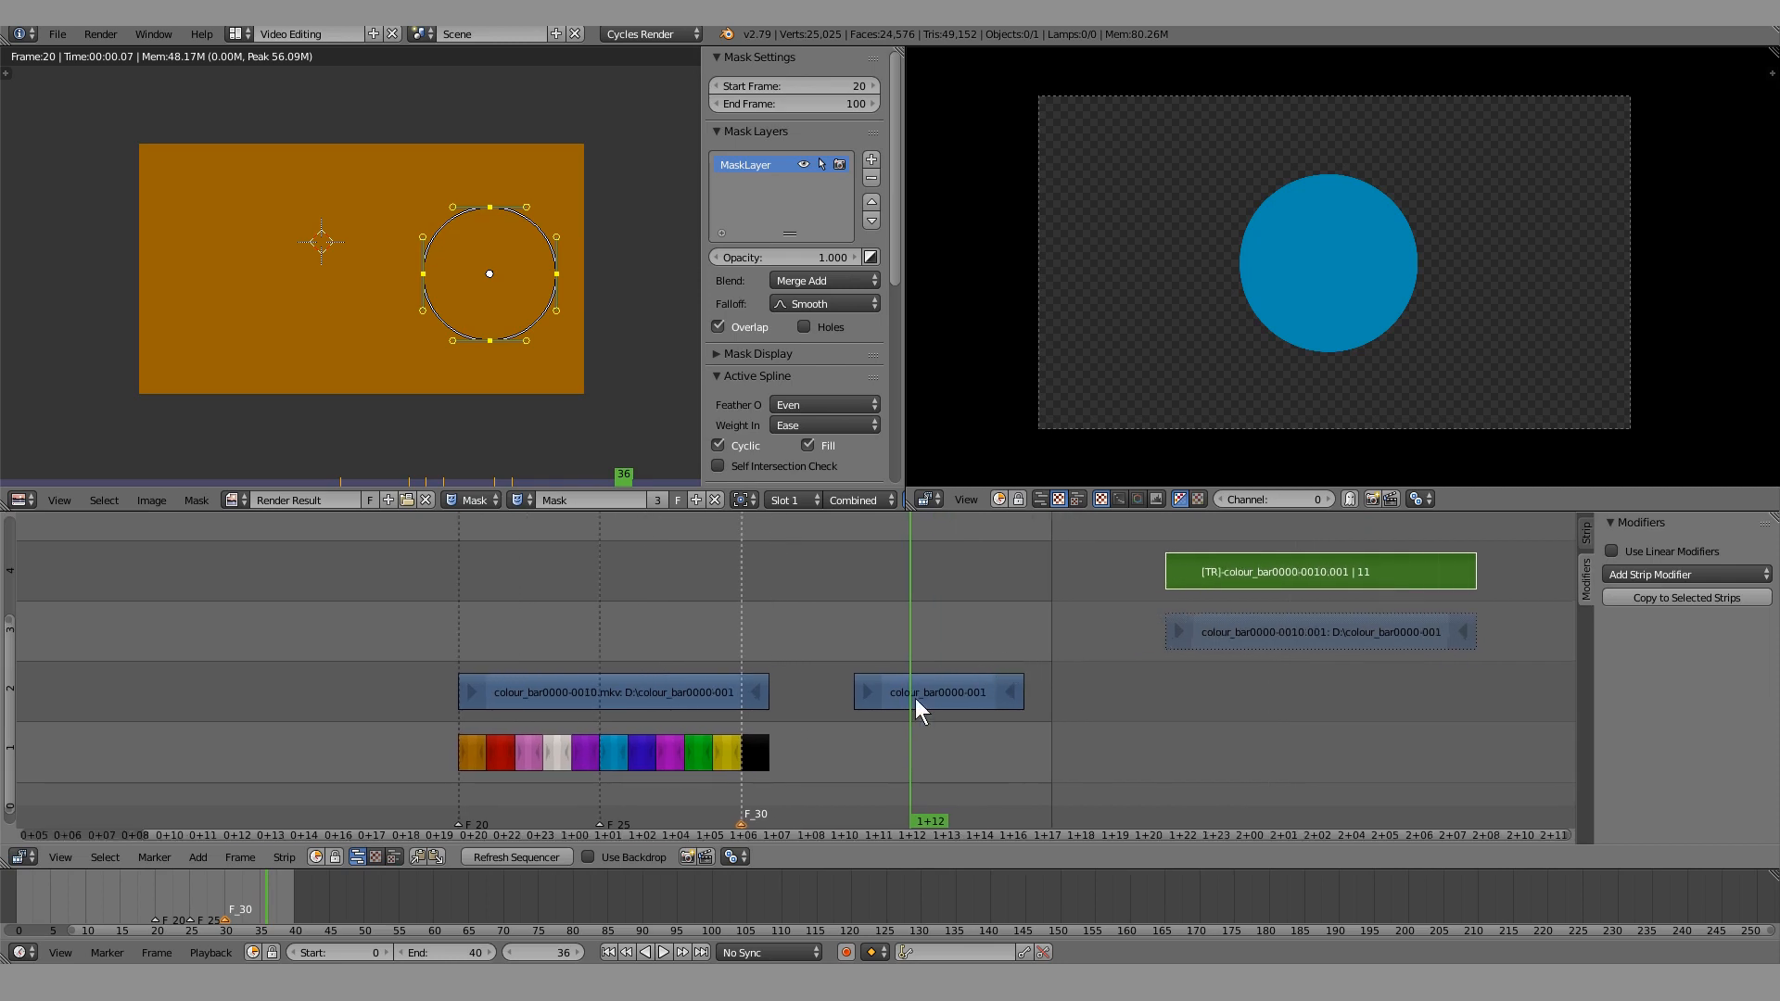
{"action": "key", "text": "shift+alt+a"}
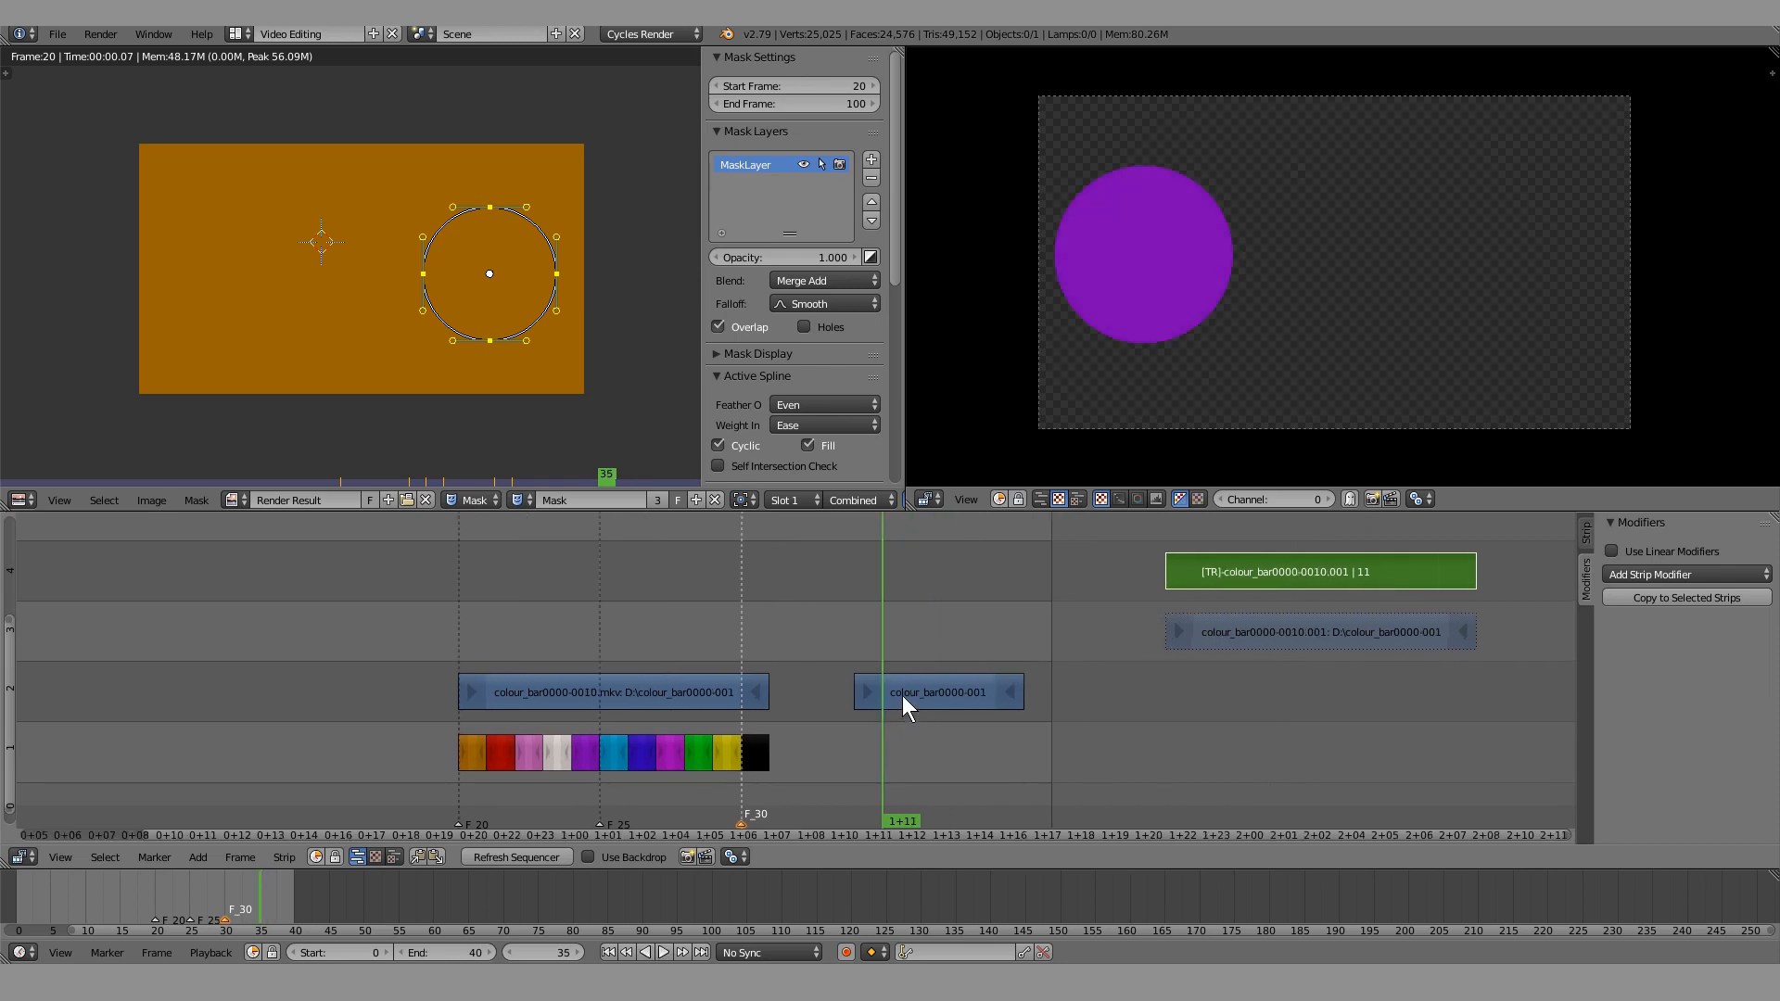
Delete the trimmed duplicate strip from channel 2
{"action": "right_click", "coordinate": [903, 695]}
{"action": "key", "text": "x"}
{"action": "left_click", "coordinate": [903, 695]}
{"action": "key", "text": "alt+a"}
{"action": "middle_click_drag", "start_coordinate": [480, 623], "coordinate": [861, 649]}
{"action": "scroll", "coordinate": [860, 649], "scroll_direction": "down", "scroll_amount": 1}
{"action": "left_click_drag", "start_coordinate": [819, 643], "coordinate": [800, 643]}
Duplicate the original masked strip onto channel 3 directly above it, with the playhead at frame 25
{"action": "right_click", "coordinate": [912, 678]}
{"action": "middle_click_drag", "start_coordinate": [875, 681], "coordinate": [982, 669]}
{"action": "scroll", "coordinate": [1103, 671], "scroll_direction": "up", "scroll_amount": 4}
{"action": "middle_click_drag", "start_coordinate": [1108, 671], "coordinate": [853, 666]}
{"action": "key", "text": "alt+a"}
{"action": "key", "text": "alt+a"}
{"action": "scroll", "coordinate": [863, 640], "scroll_direction": "up", "scroll_amount": 2}
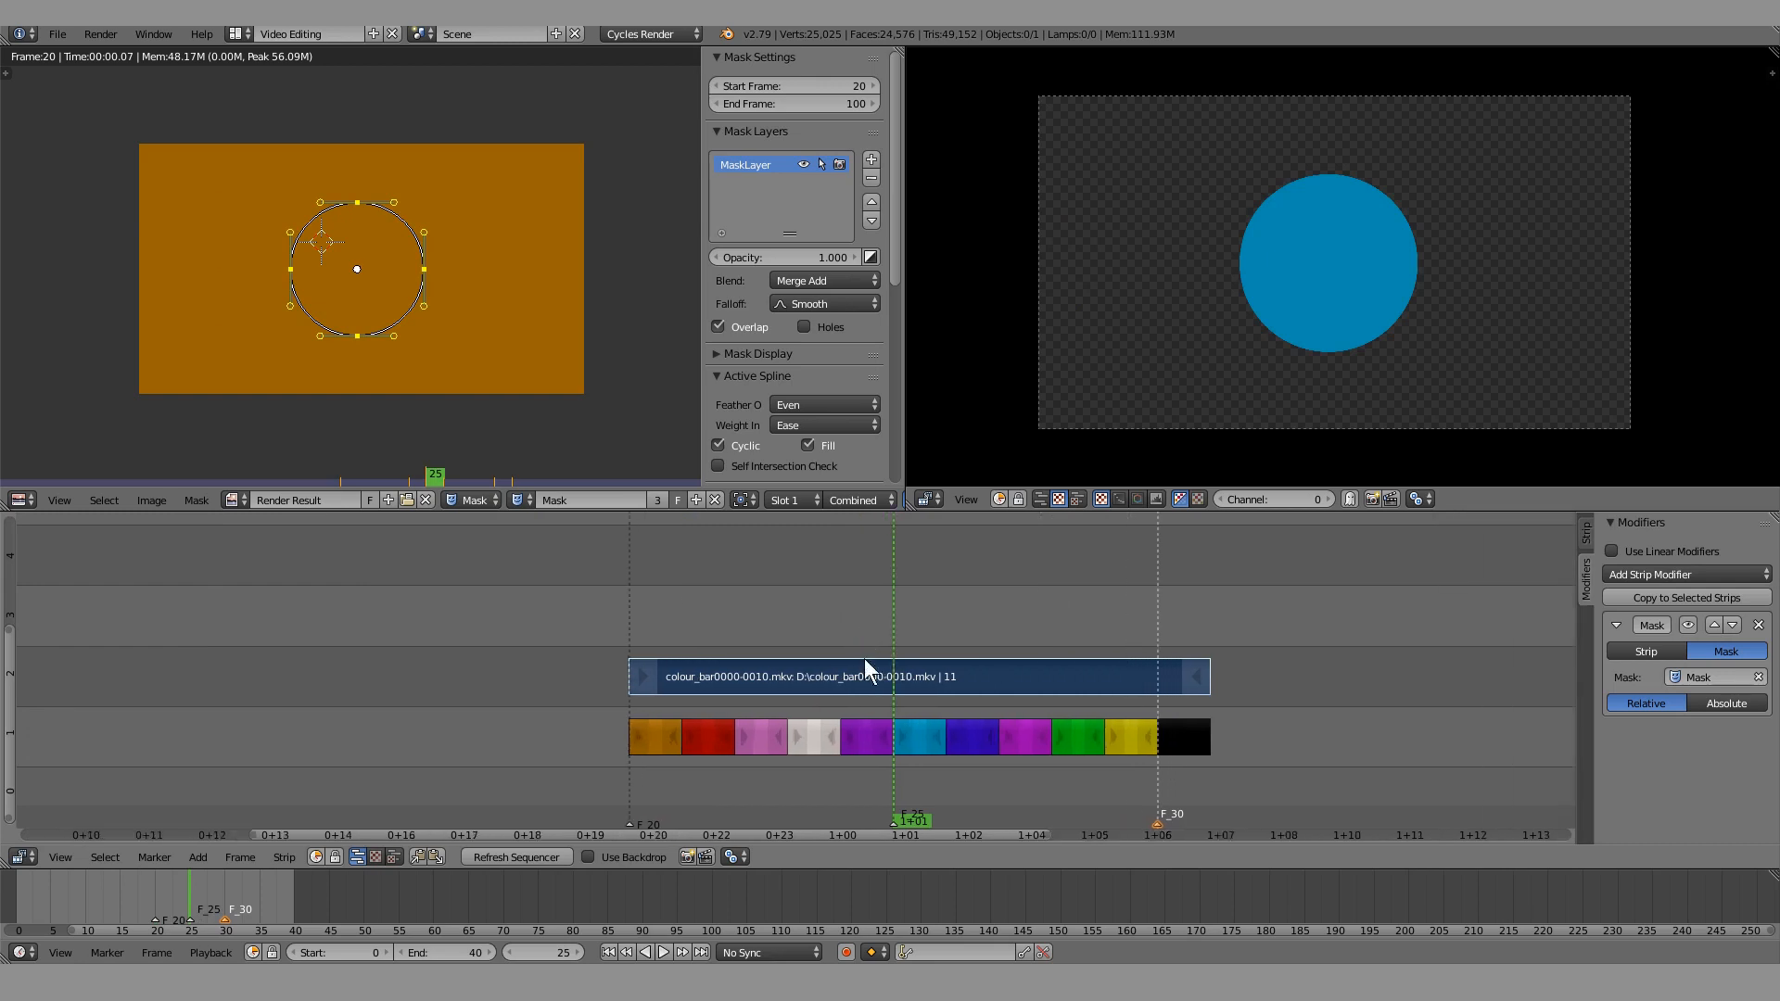
{"action": "key", "text": "shift+d"}
{"action": "left_click", "coordinate": [865, 617]}
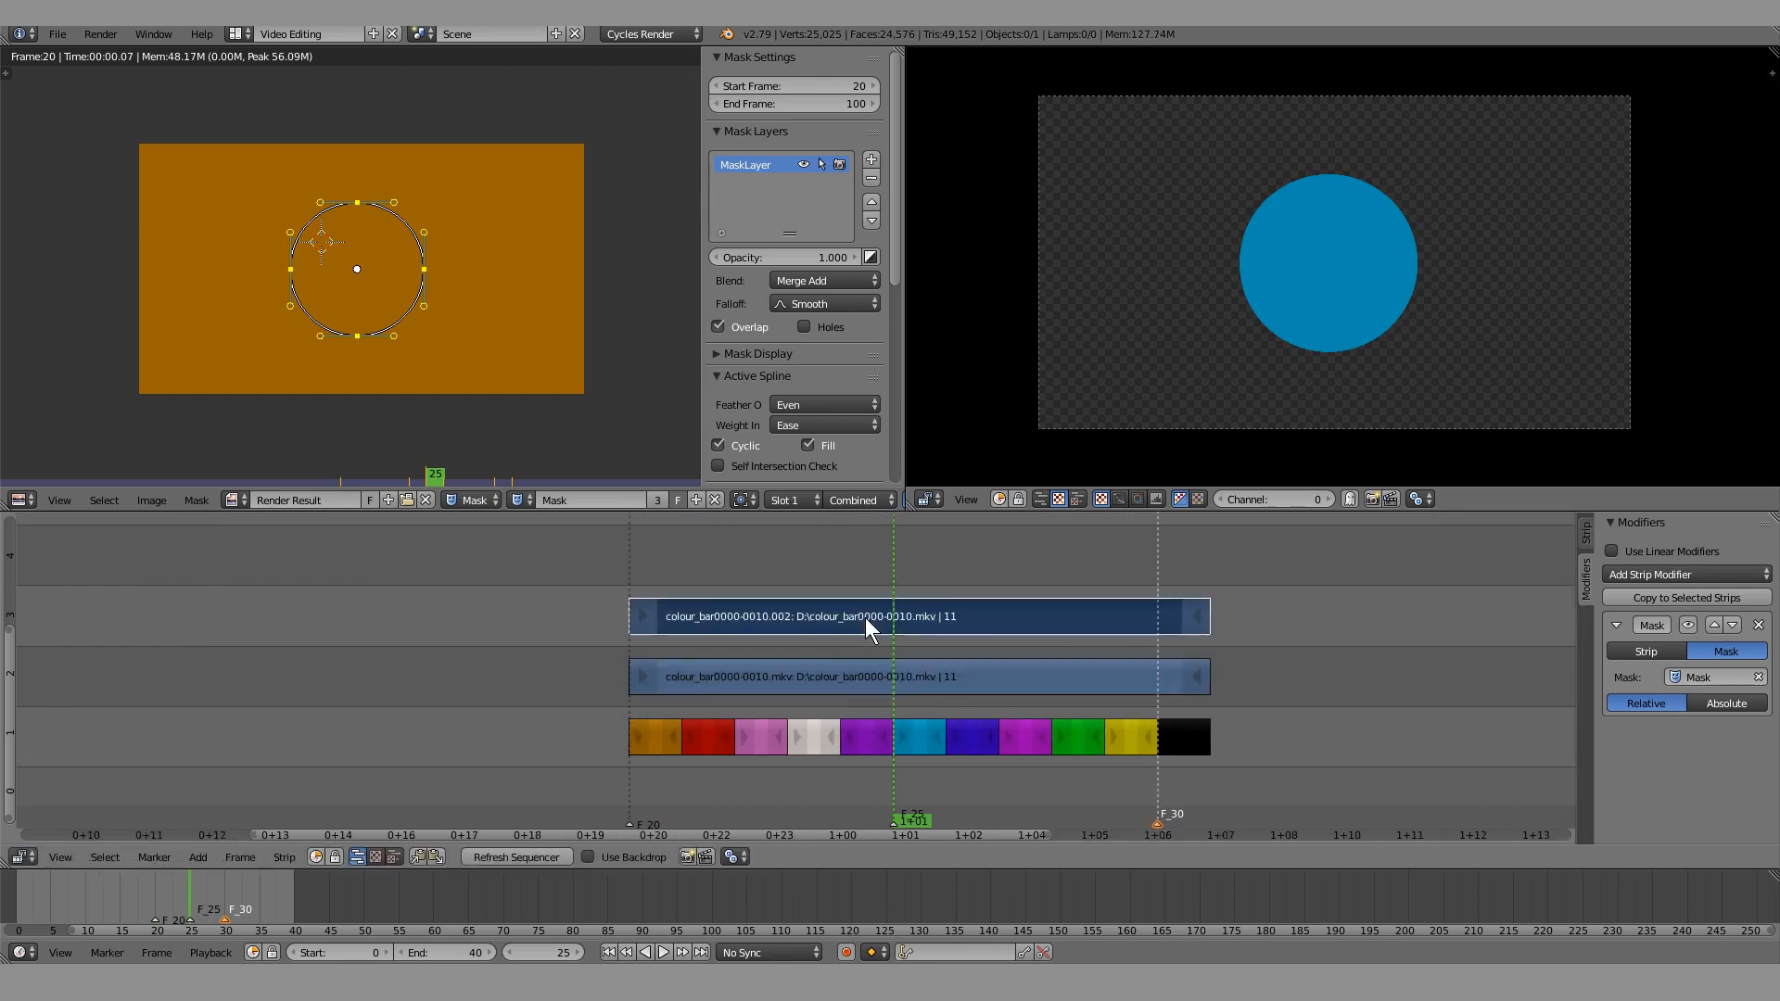
Try extending the channel 3 duplicate's start and end handles beyond its original length
{"action": "right_click_drag", "start_coordinate": [632, 619], "coordinate": [458, 625]}
{"action": "right_click", "coordinate": [1217, 618]}
{"action": "right_click_drag", "start_coordinate": [1216, 610], "coordinate": [1435, 612]}
{"action": "right_click", "coordinate": [1439, 612]}
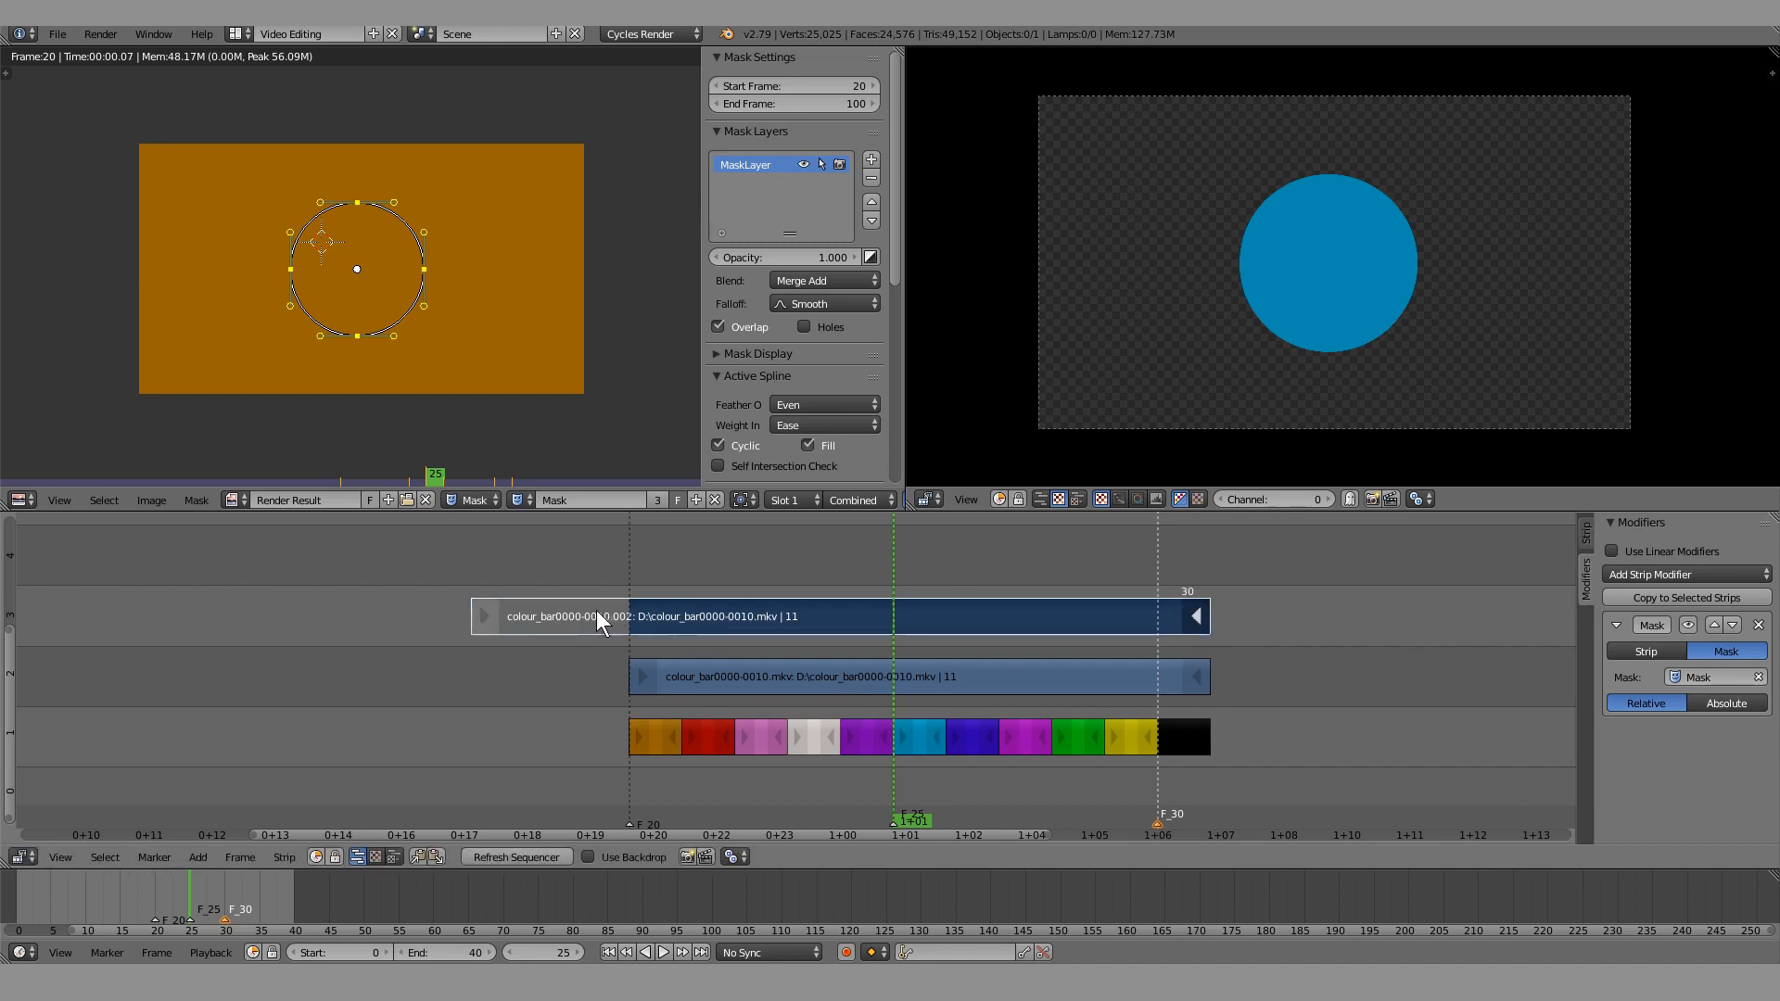
Trim the start of the channel 3 duplicate to frame 25
{"action": "right_click_drag", "start_coordinate": [482, 619], "coordinate": [897, 599]}
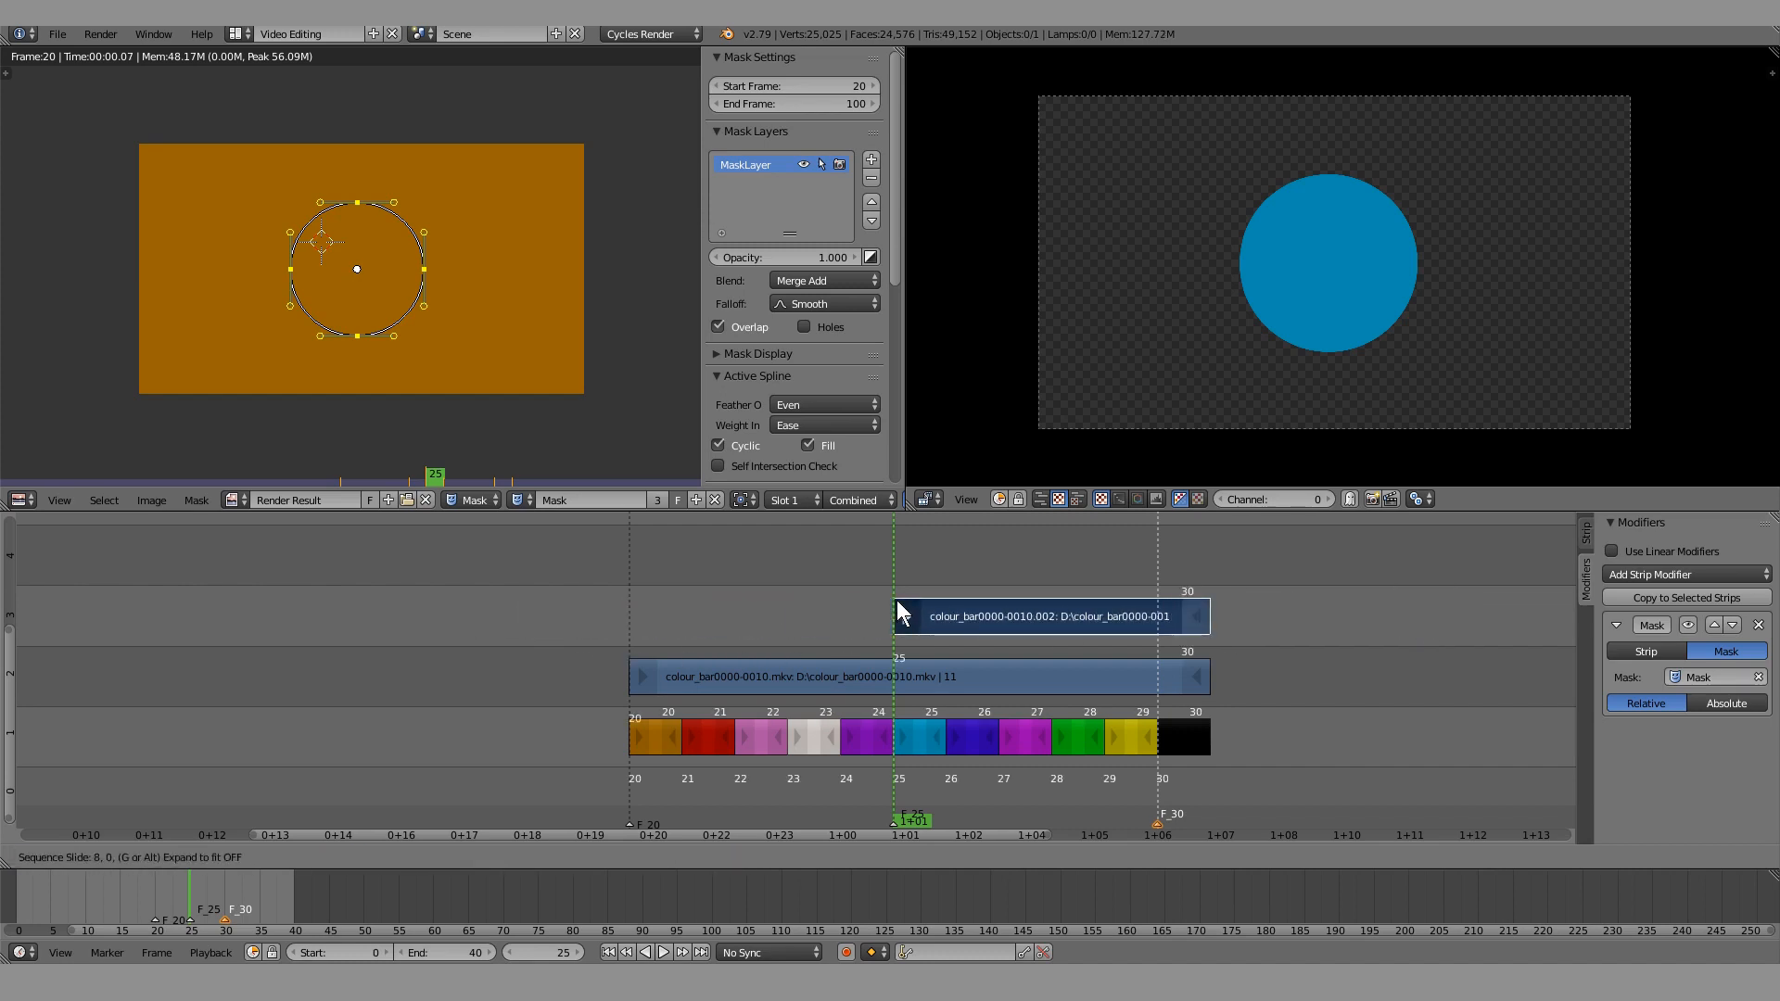
{"action": "left_click", "coordinate": [897, 599]}
{"action": "middle_click_drag", "start_coordinate": [1031, 630], "coordinate": [749, 627]}
{"action": "key", "text": "a"}
{"action": "right_click_drag", "start_coordinate": [875, 642], "coordinate": [875, 603]}
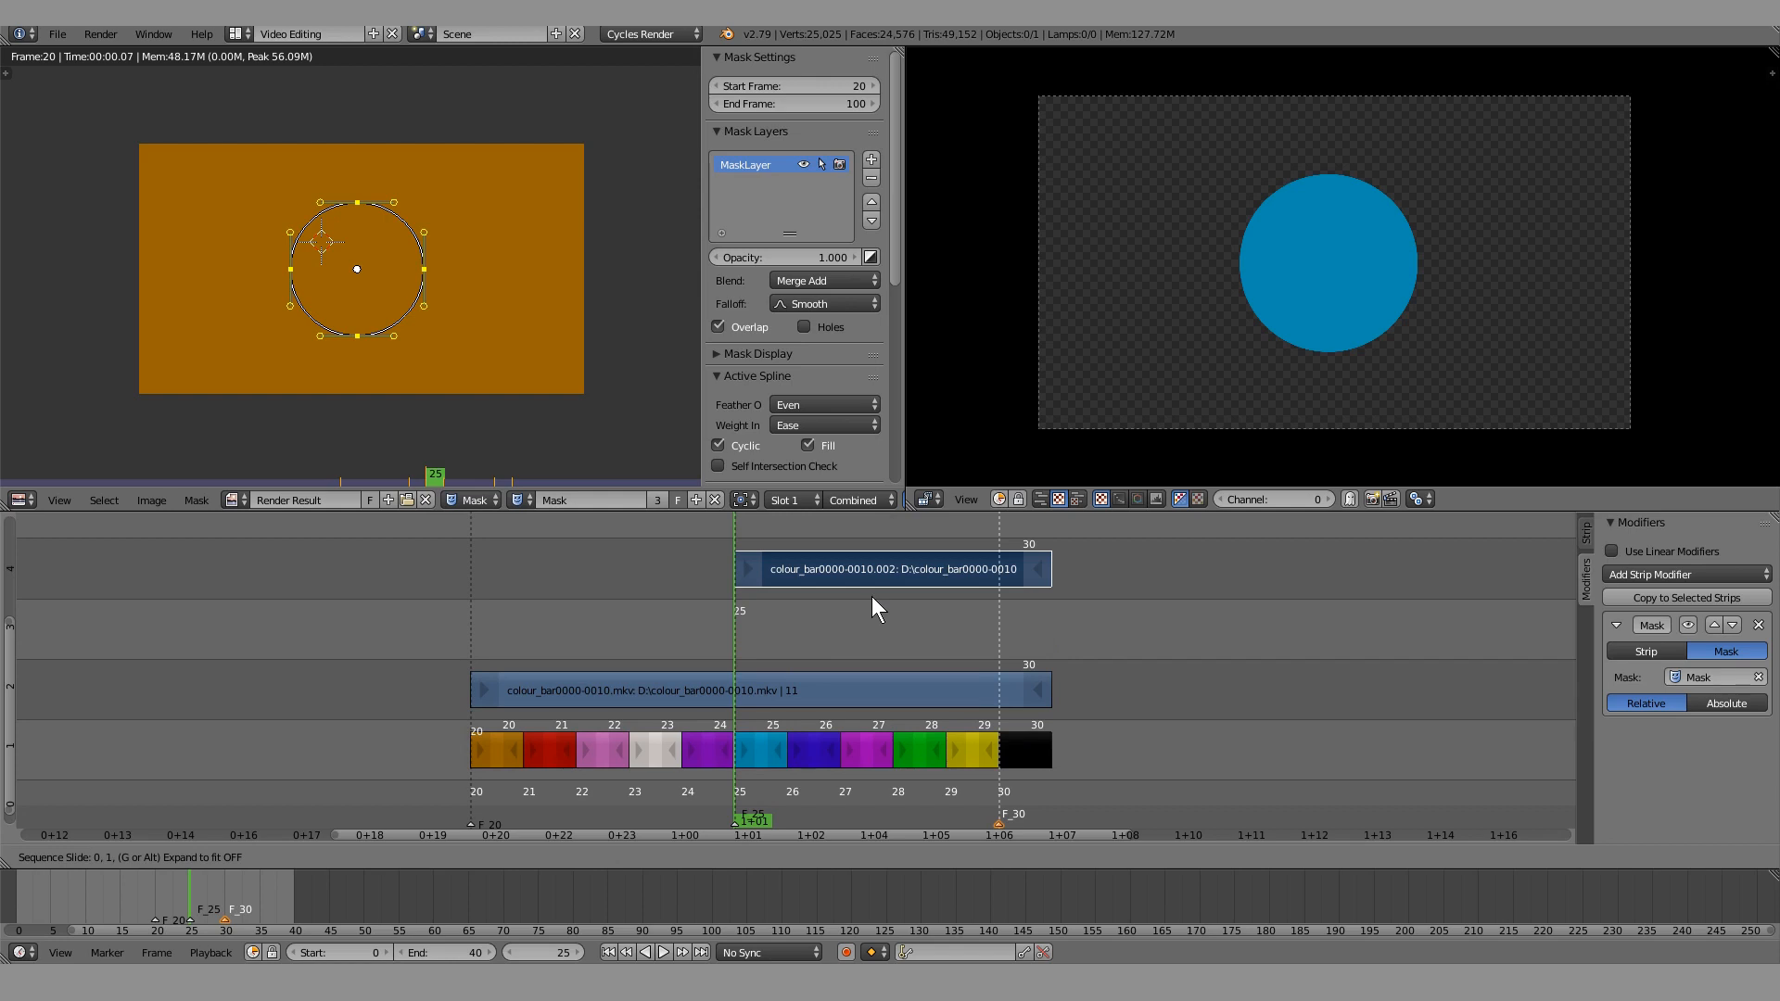
{"action": "right_click", "coordinate": [871, 597]}
{"action": "mouse_move", "coordinate": [742, 636]}
{"action": "right_mouse_down"}
{"action": "mouse_move", "coordinate": [930, 625]}
{"action": "mouse_move", "coordinate": [773, 638]}
{"action": "right_mouse_up"}
{"action": "right_click", "coordinate": [773, 638]}
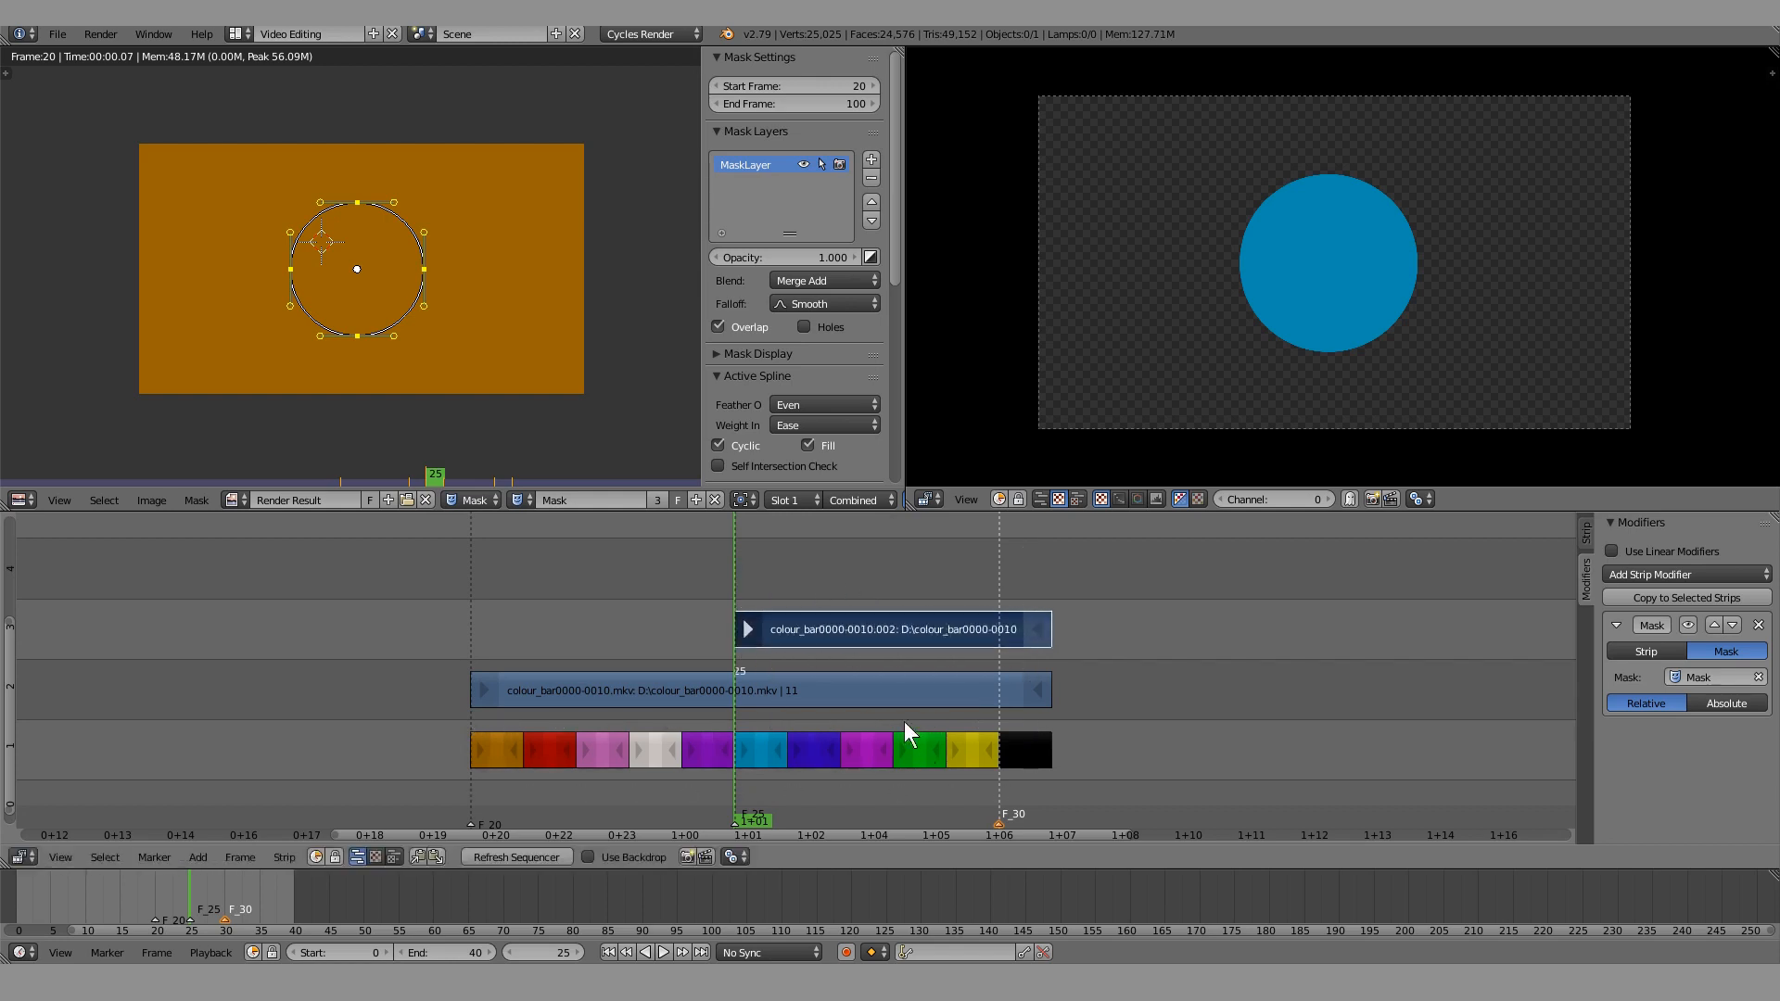
Move the trimmed duplicate down to channel 2, ahead of the original strip, so that it starts at frame 9
{"action": "right_click", "coordinate": [754, 771]}
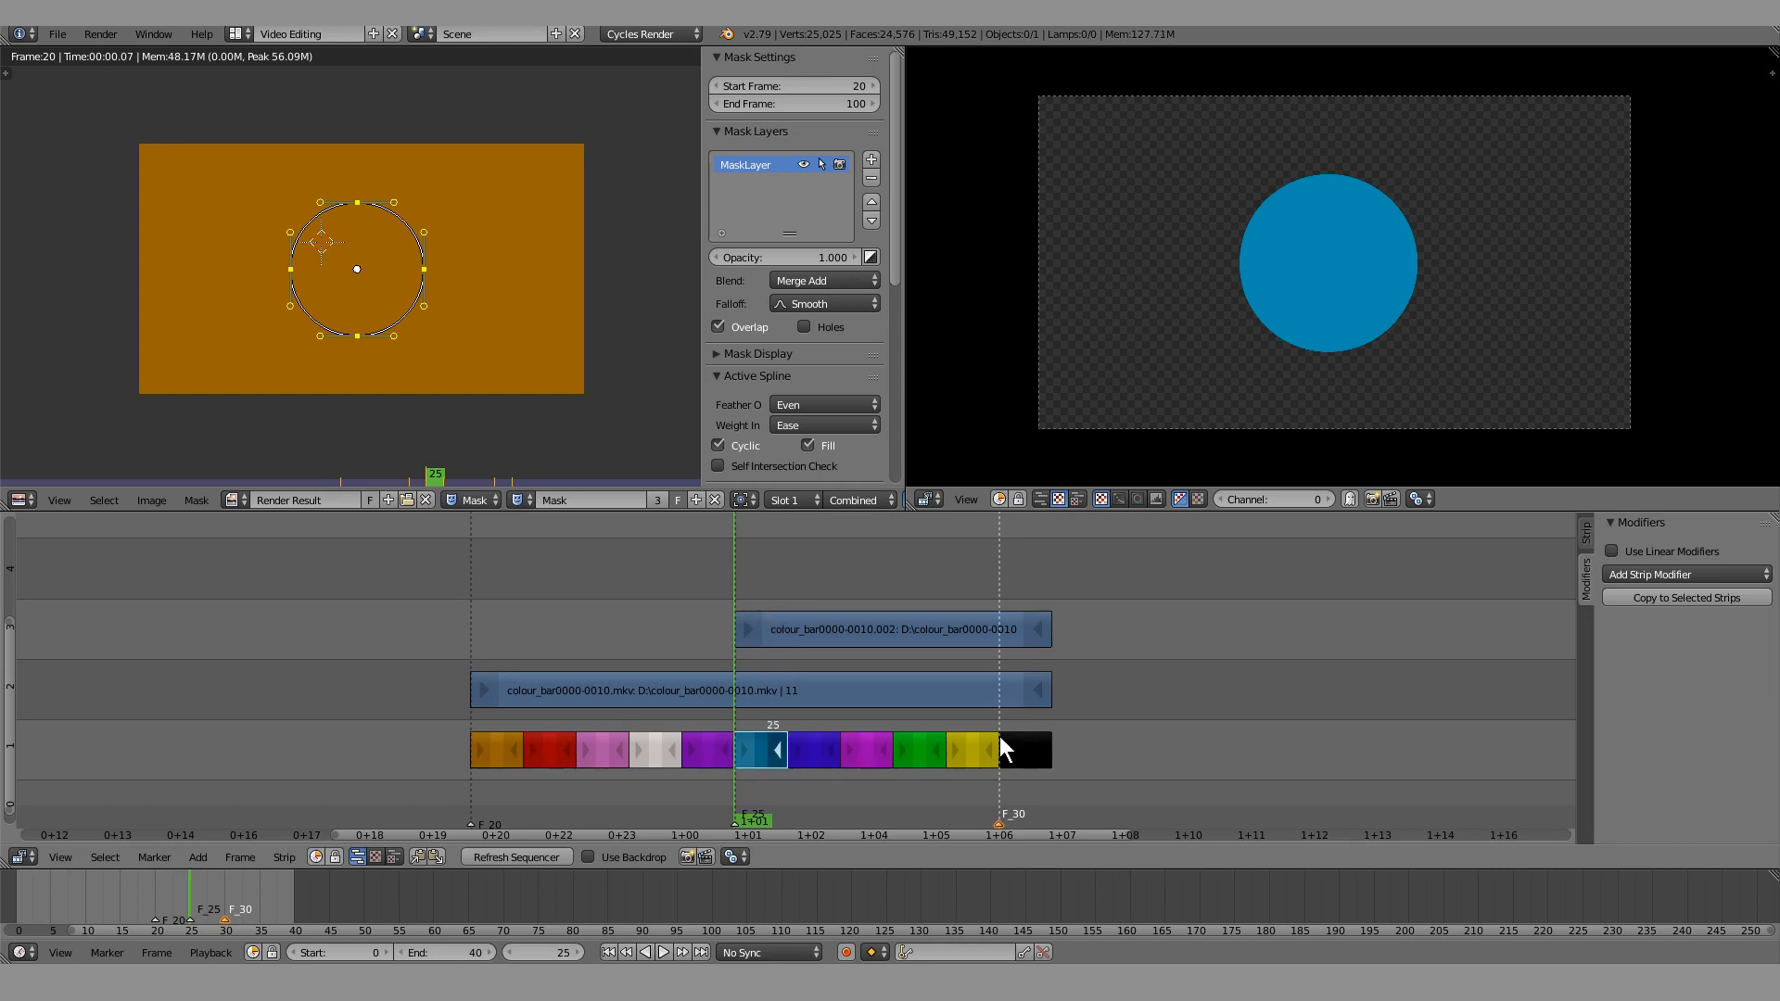
{"action": "right_click", "coordinate": [1022, 747]}
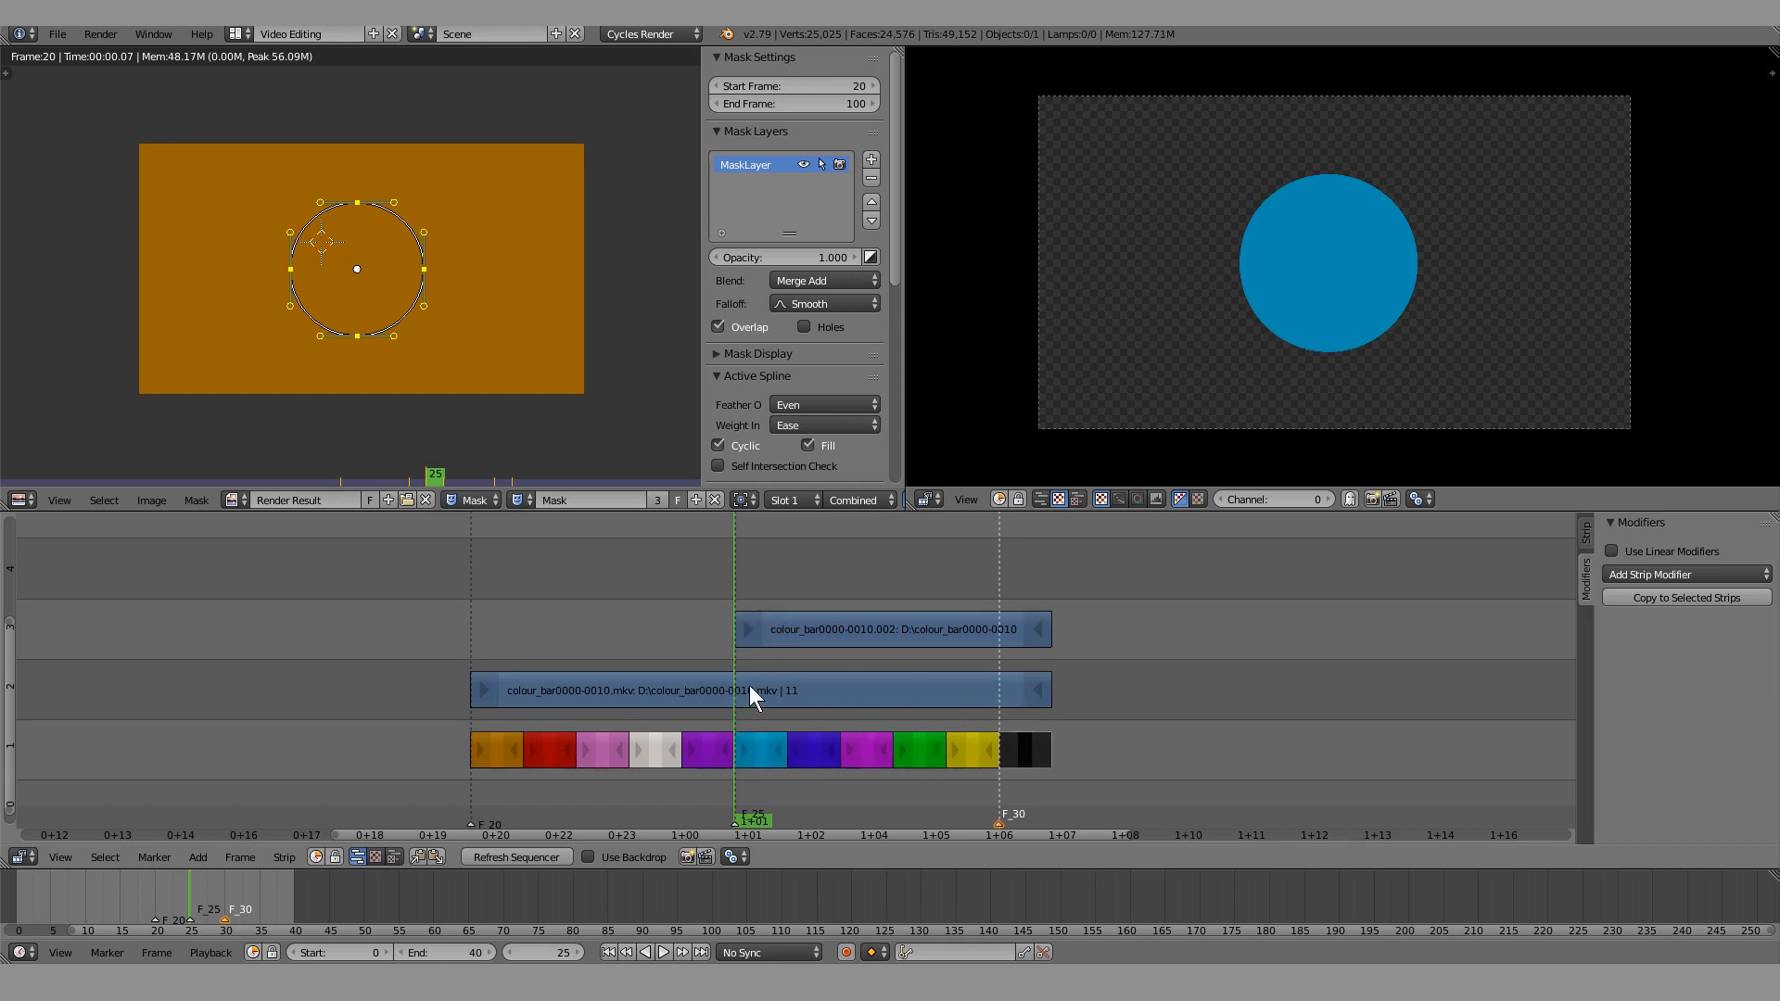
{"action": "key", "text": "Home"}
{"action": "right_click", "coordinate": [1052, 623]}
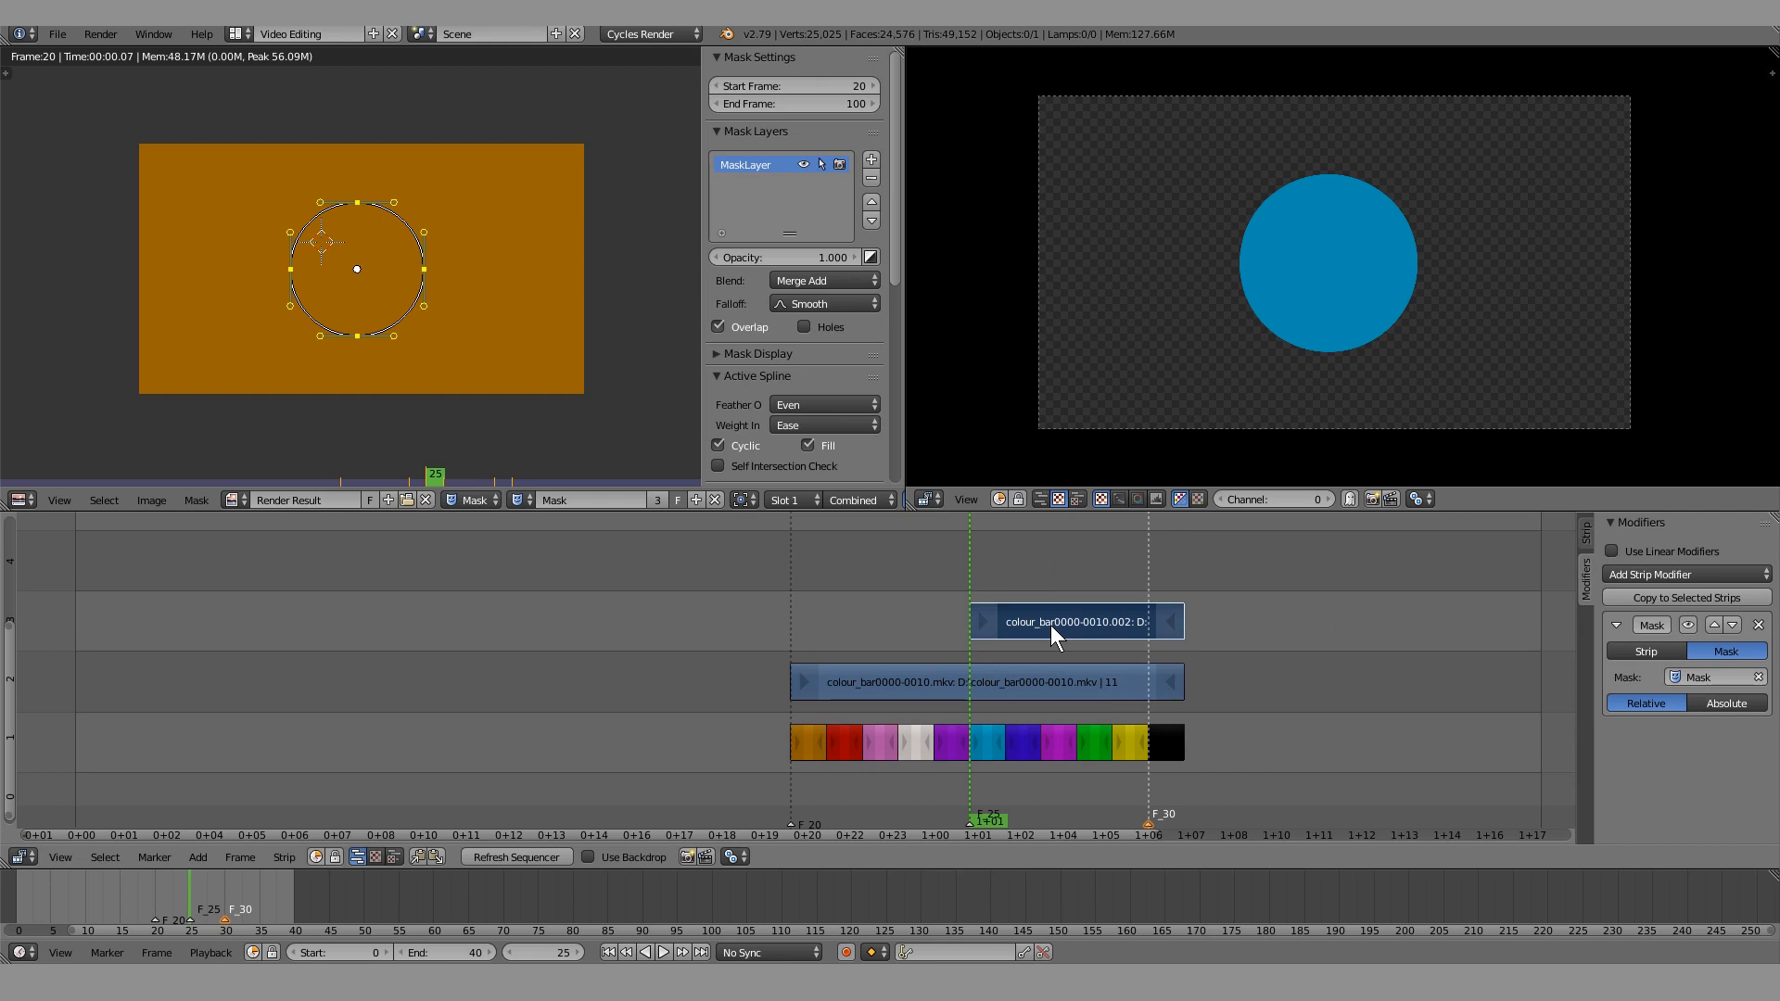
{"action": "right_click_drag", "start_coordinate": [1050, 624], "coordinate": [478, 683]}
Refresh the sequencer and scrub the moved strip from frame 9 to 14 to check its relative mask timing
{"action": "key", "text": "alt+a"}
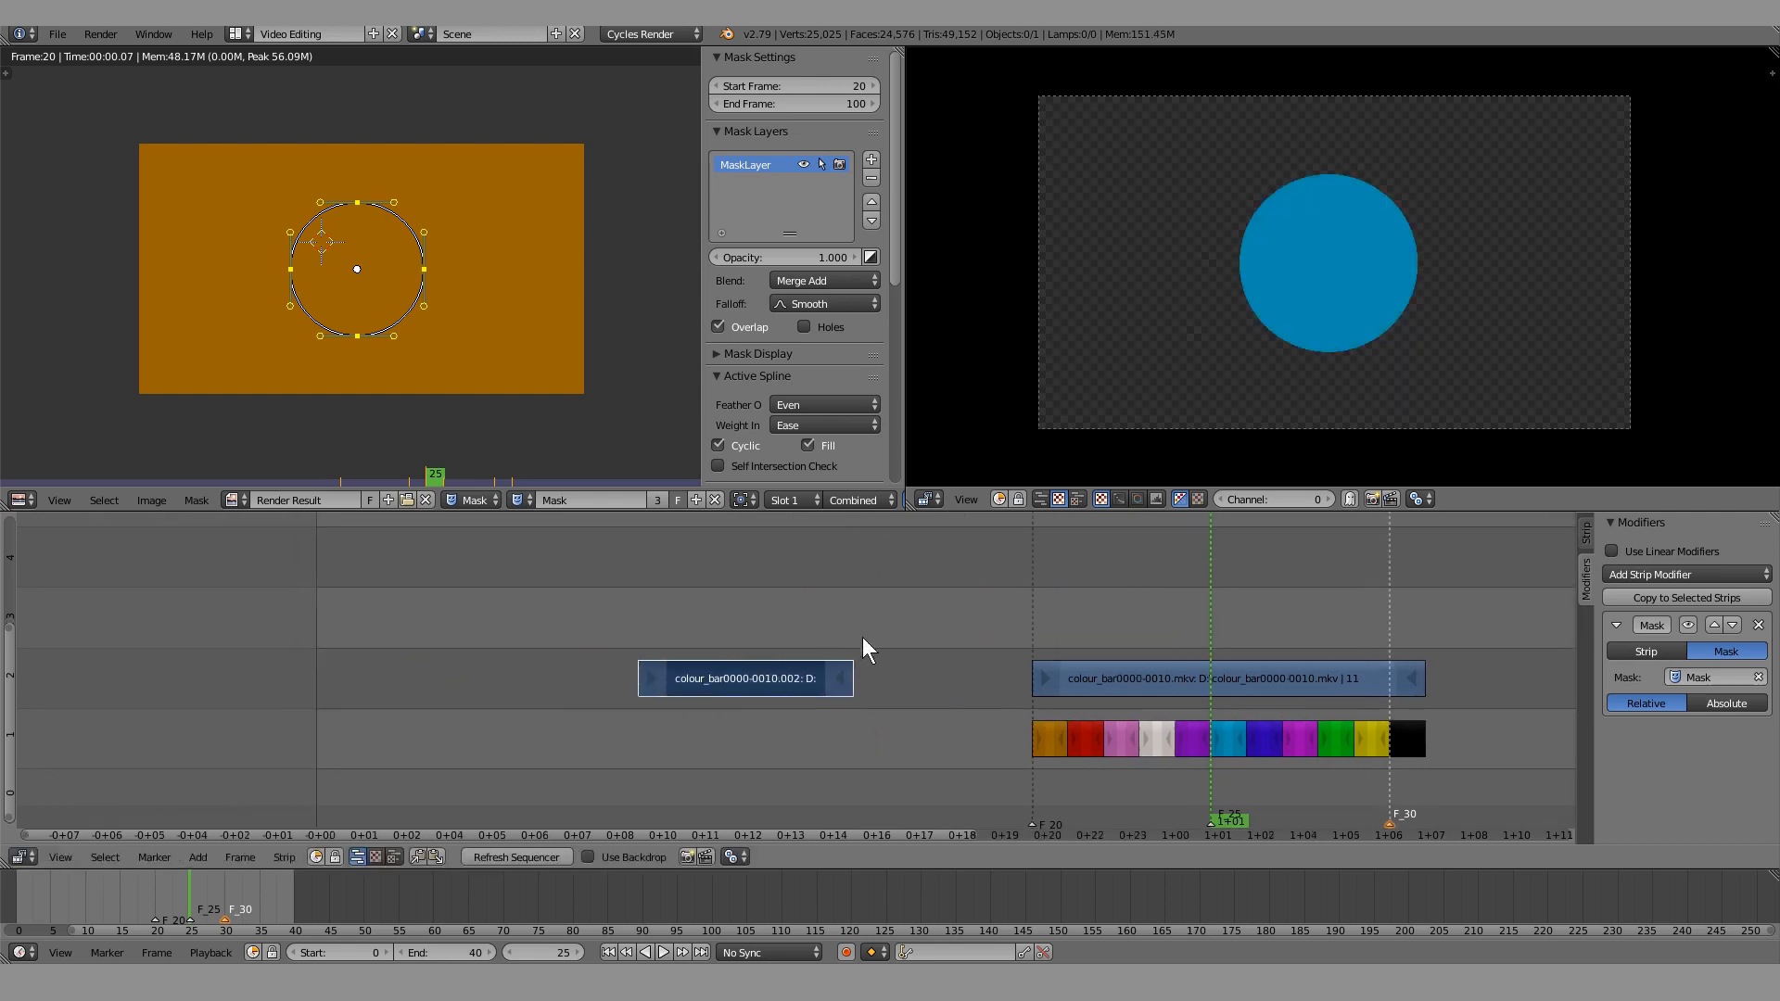
{"action": "key", "text": "Escape"}
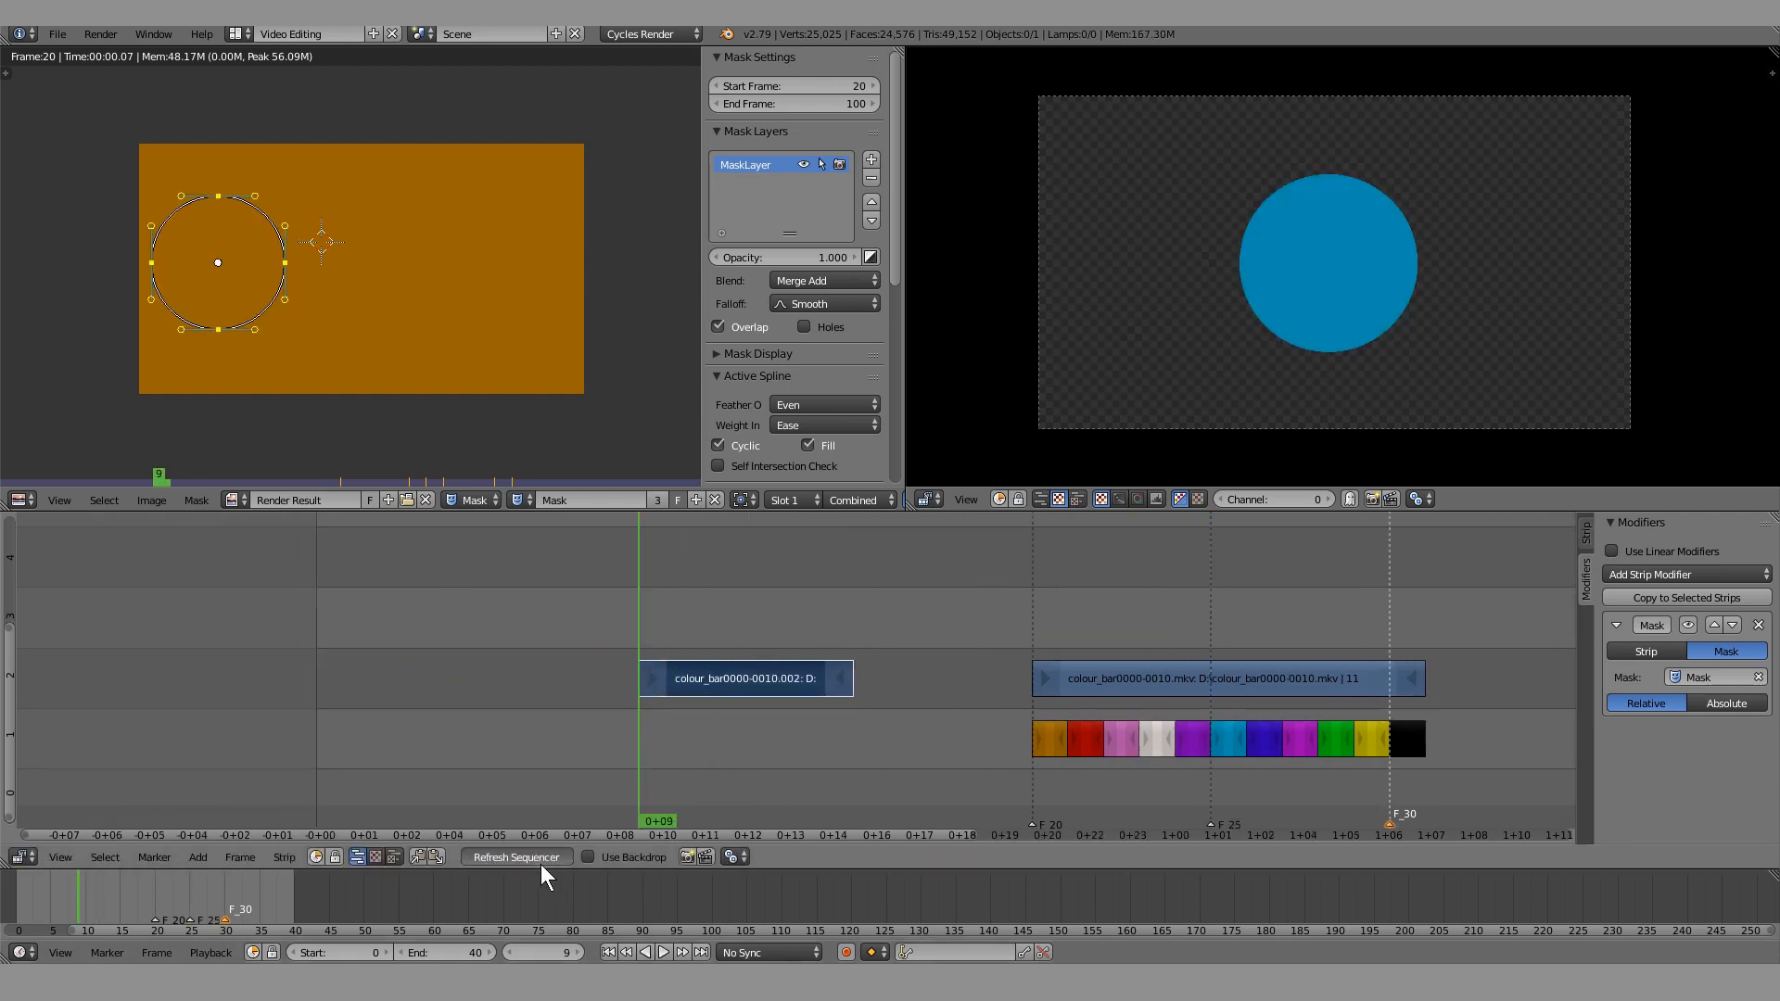
{"action": "left_click_drag", "start_coordinate": [649, 730], "coordinate": [818, 734]}
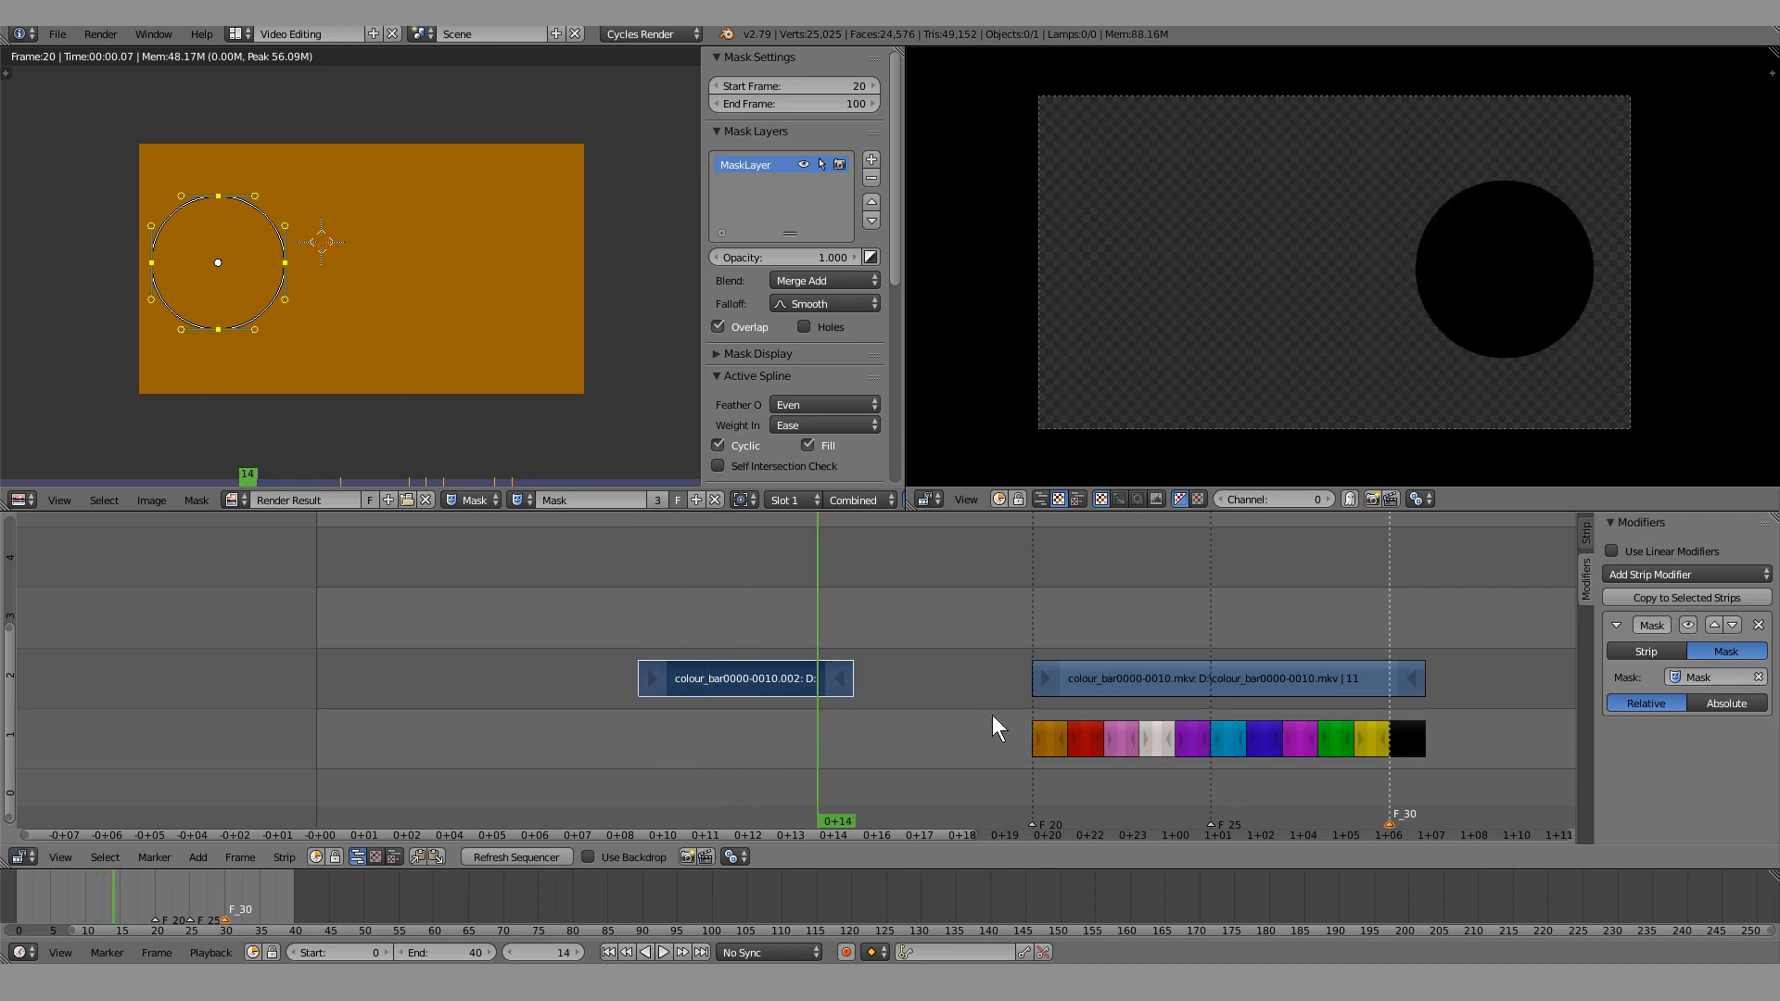
Try pulling the moved strip's start handle to an earlier frame to show its trimmed-off part
{"action": "left_click", "coordinate": [649, 686]}
{"action": "right_click_drag", "start_coordinate": [649, 683], "coordinate": [449, 708]}
{"action": "right_click", "coordinate": [708, 691]}
{"action": "right_click", "coordinate": [449, 709]}
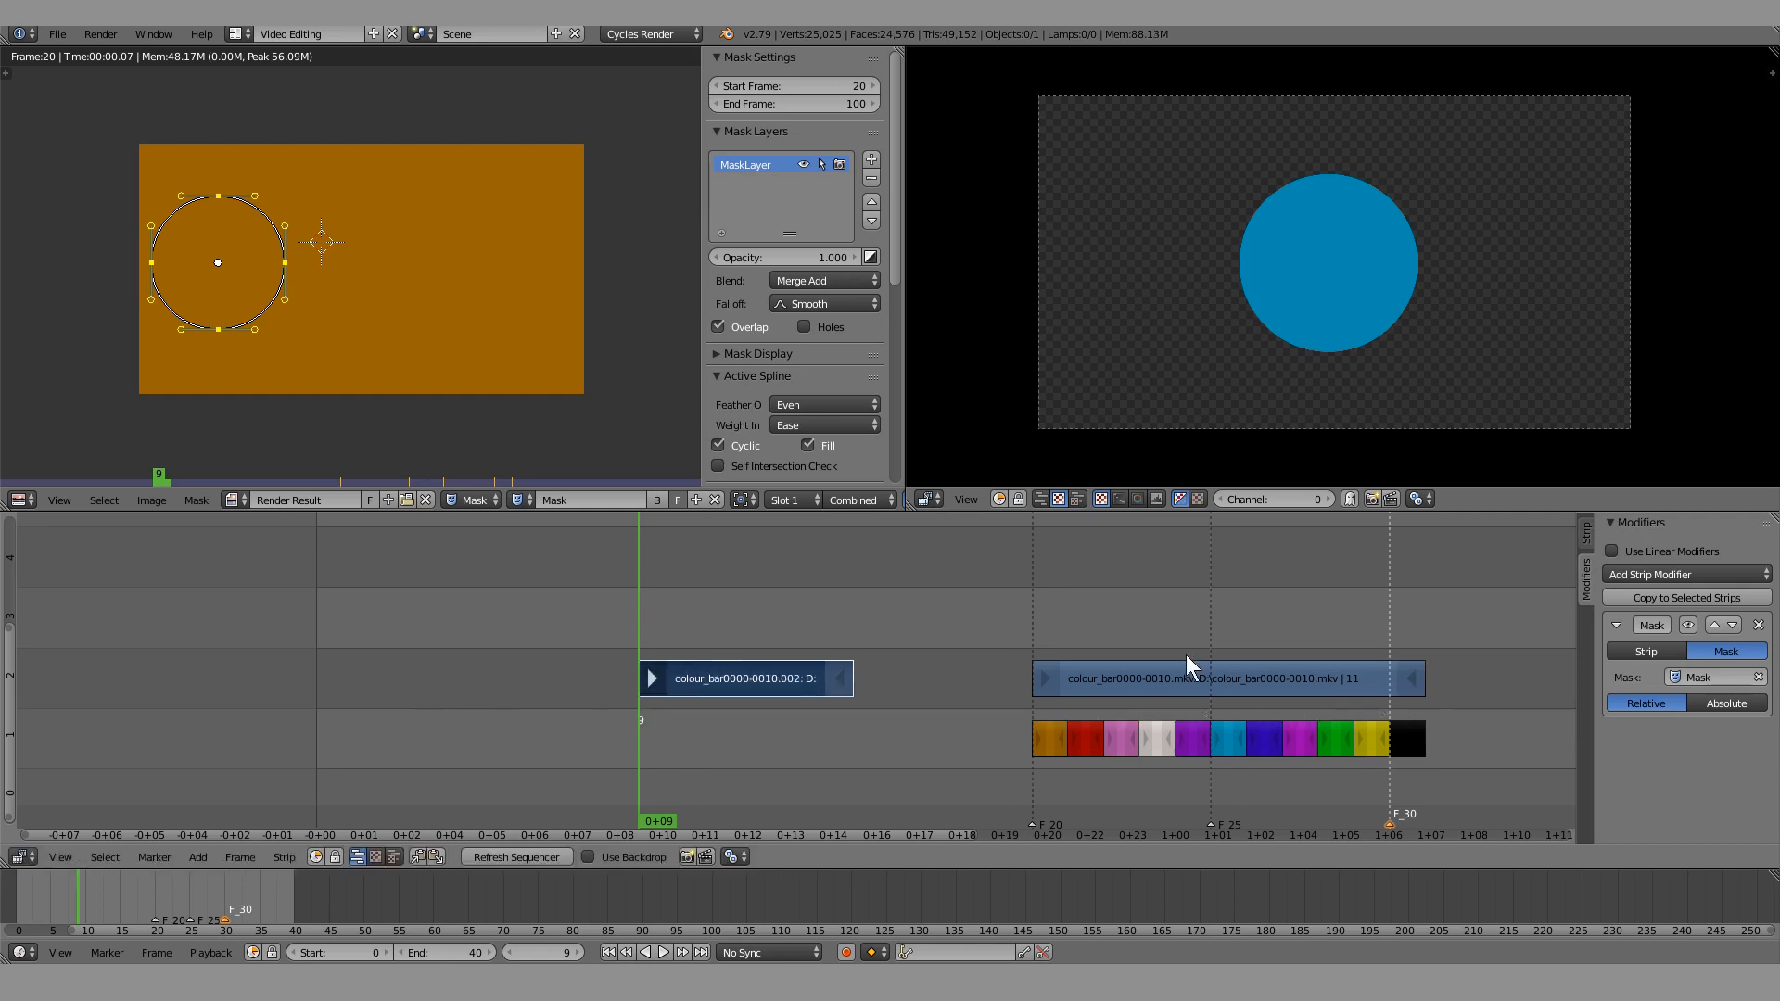
Create a new mask at frame 9 and add a circle spline scaled and placed at the image's left side
{"action": "right_click", "coordinate": [1270, 676]}
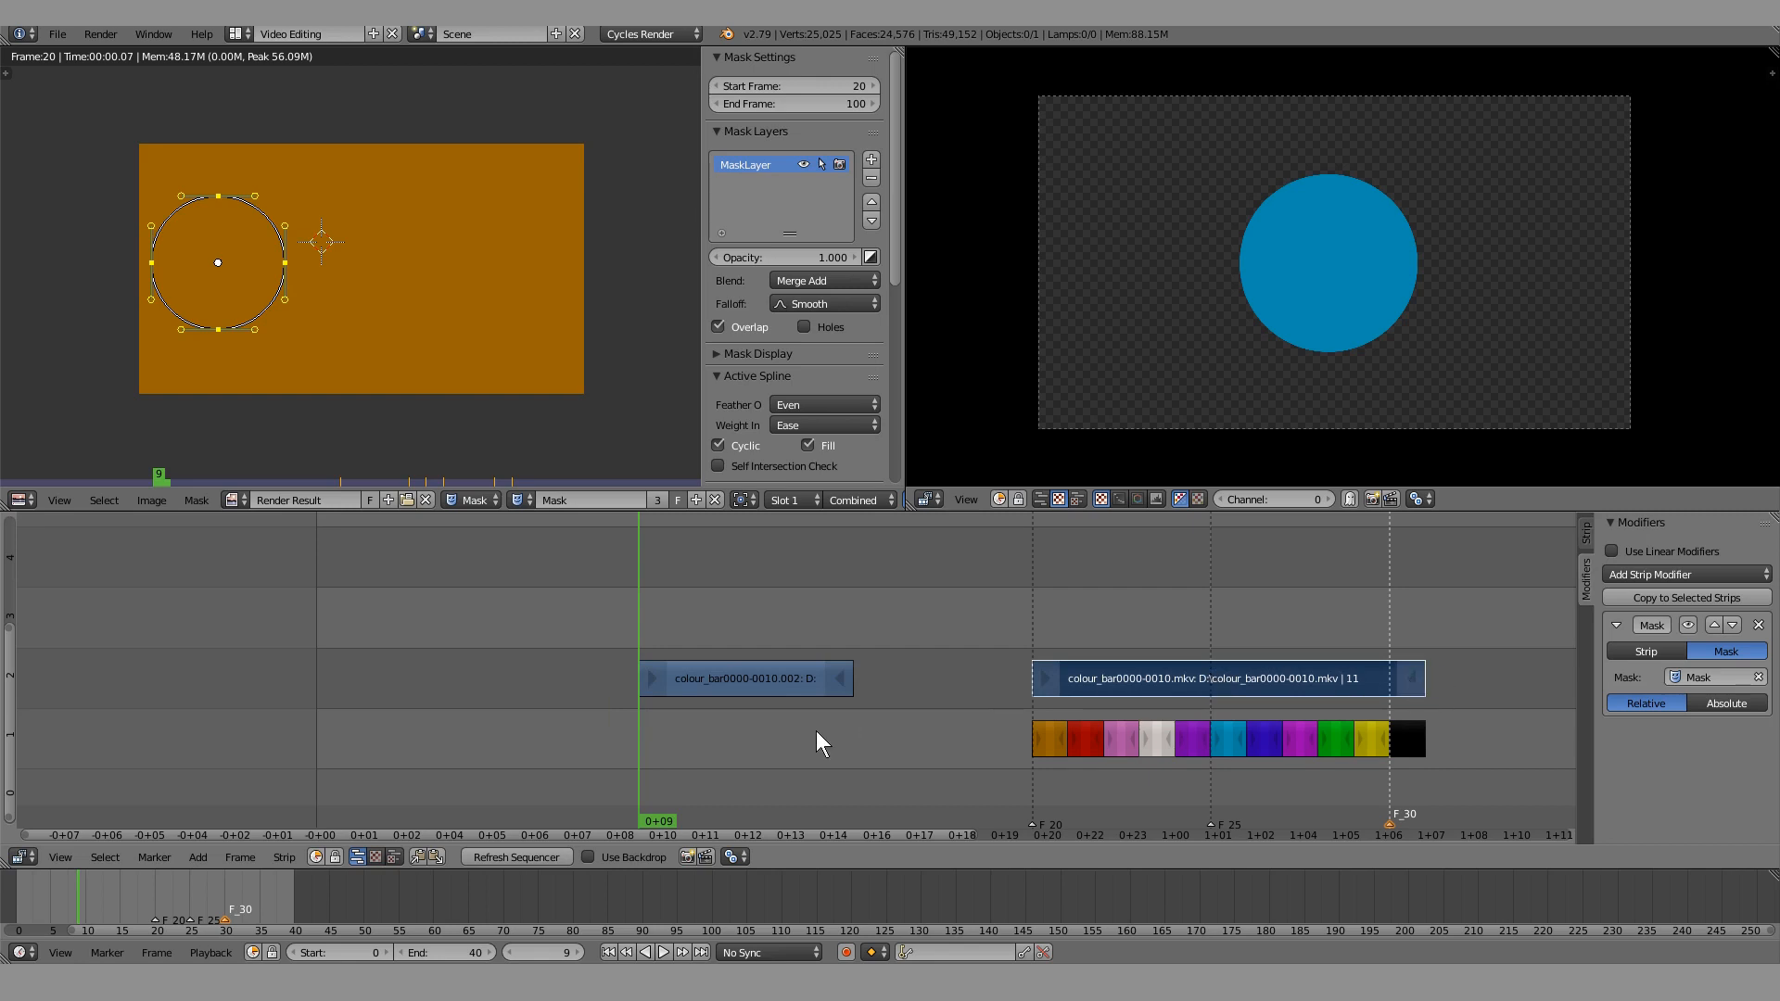
{"action": "key", "text": "alt+a"}
{"action": "key", "text": "alt+a"}
{"action": "left_click", "coordinate": [695, 499]}
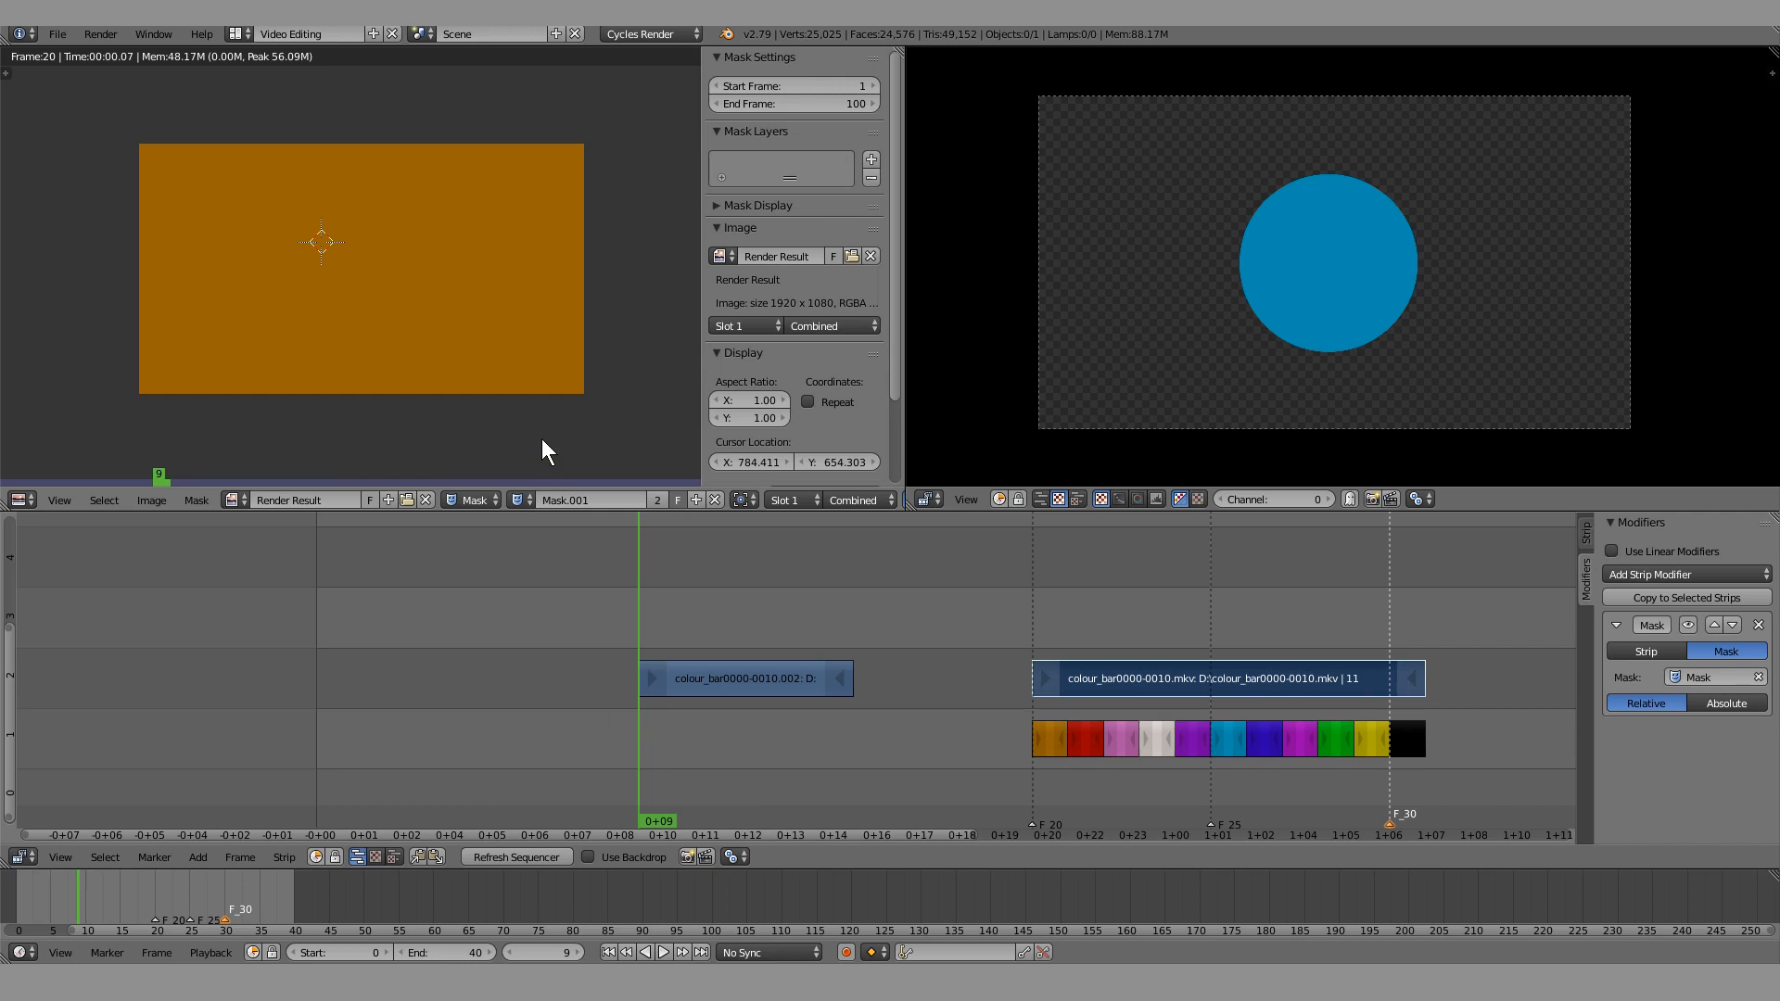
{"action": "key", "text": "shift+a"}
{"action": "left_click", "coordinate": [403, 341]}
{"action": "key", "text": "g"}
{"action": "key", "text": "s"}
{"action": "left_click", "coordinate": [332, 340]}
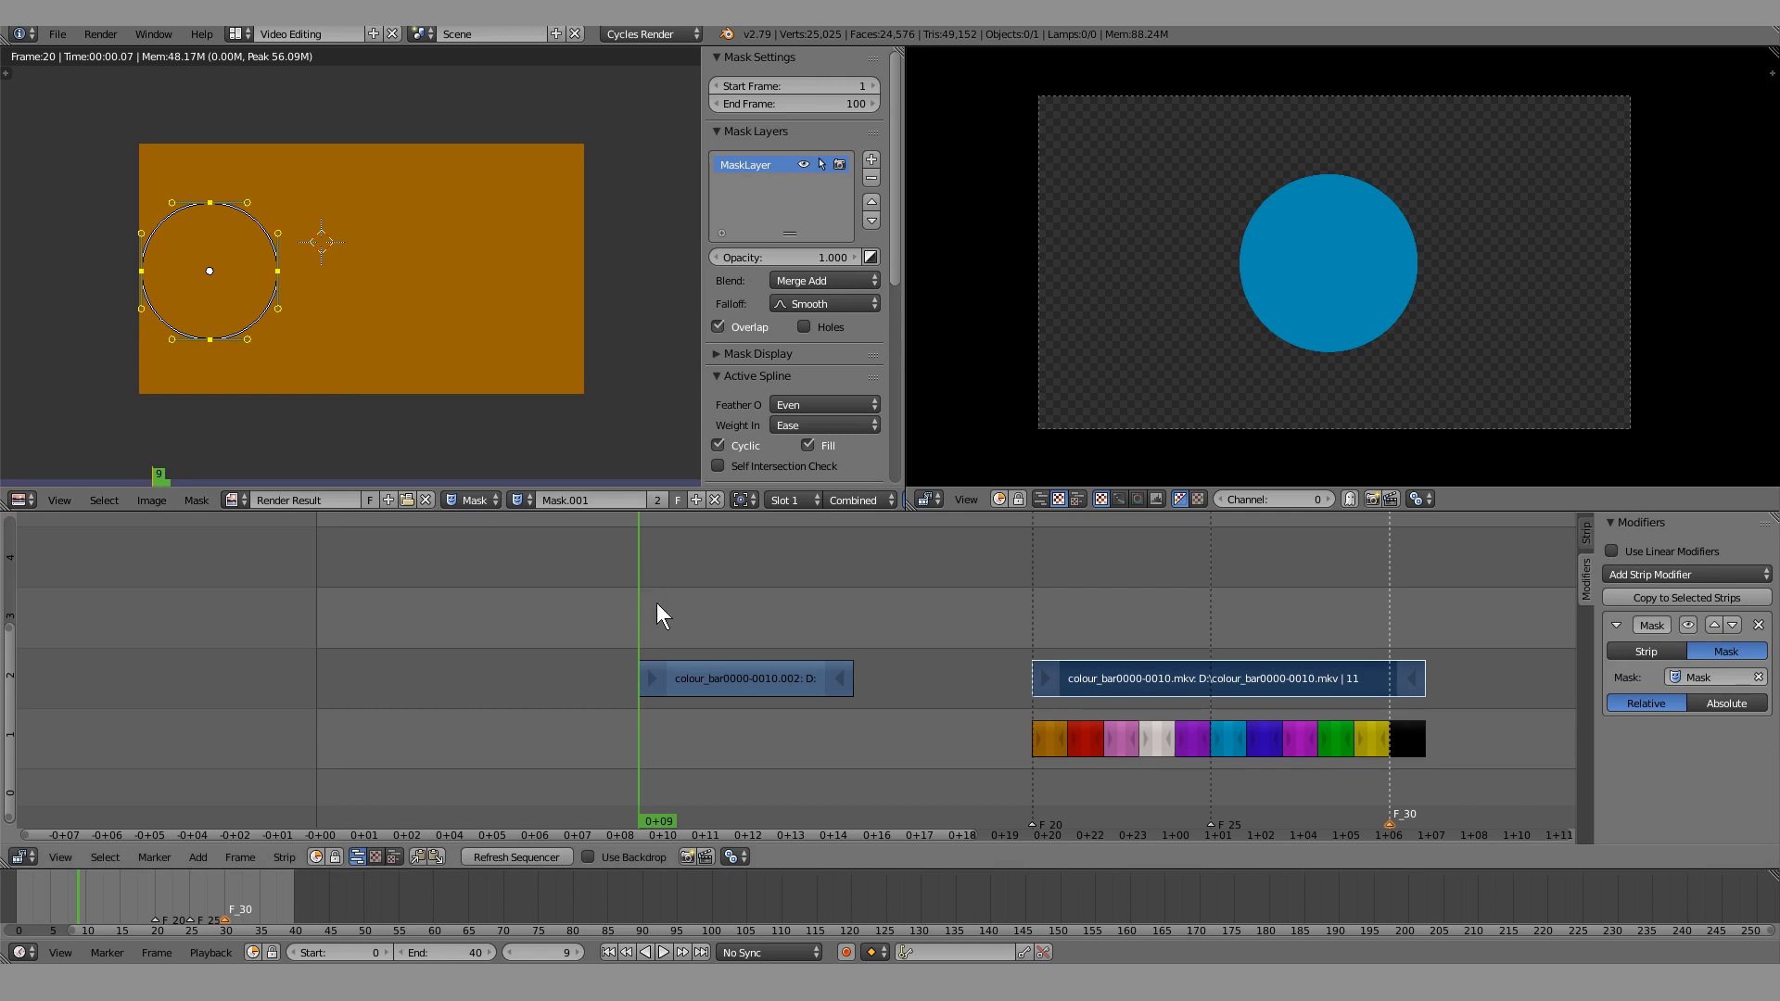
Keyframe the circle at the image's left side at frames 9 and 13, and at its right side at frame 14
{"action": "key", "text": "alt+a"}
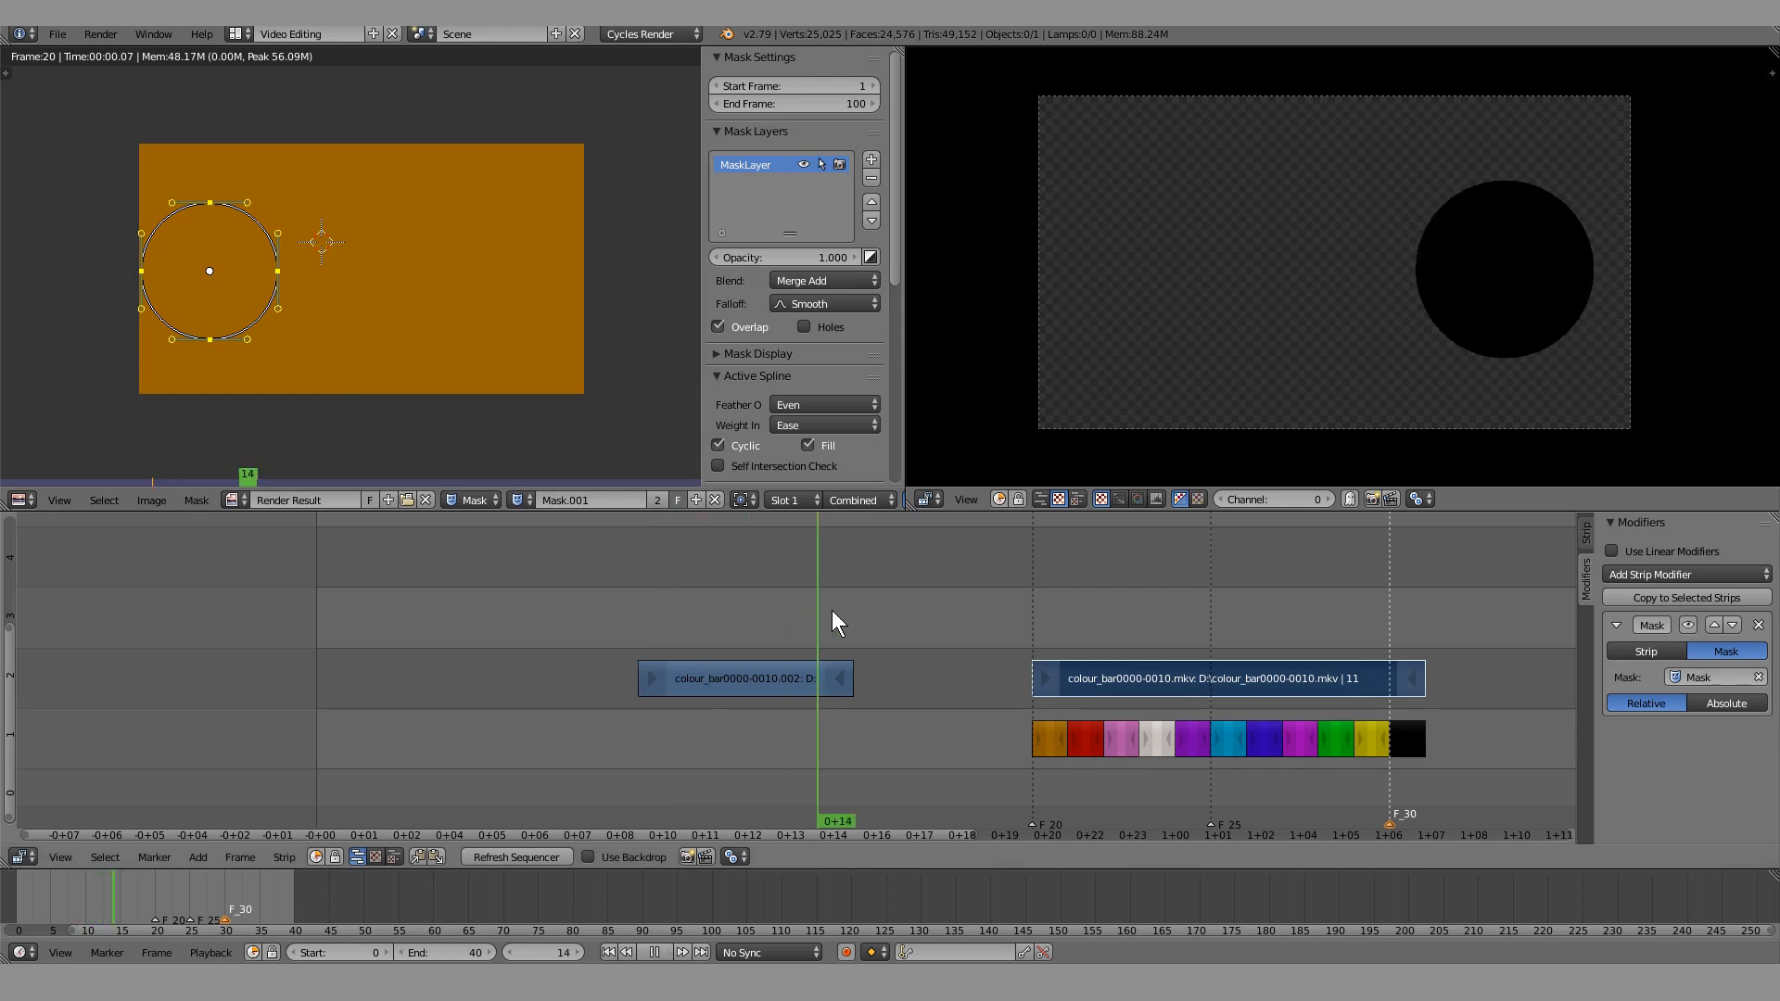
{"action": "left_click", "coordinate": [780, 612]}
{"action": "key", "text": "alt+a"}
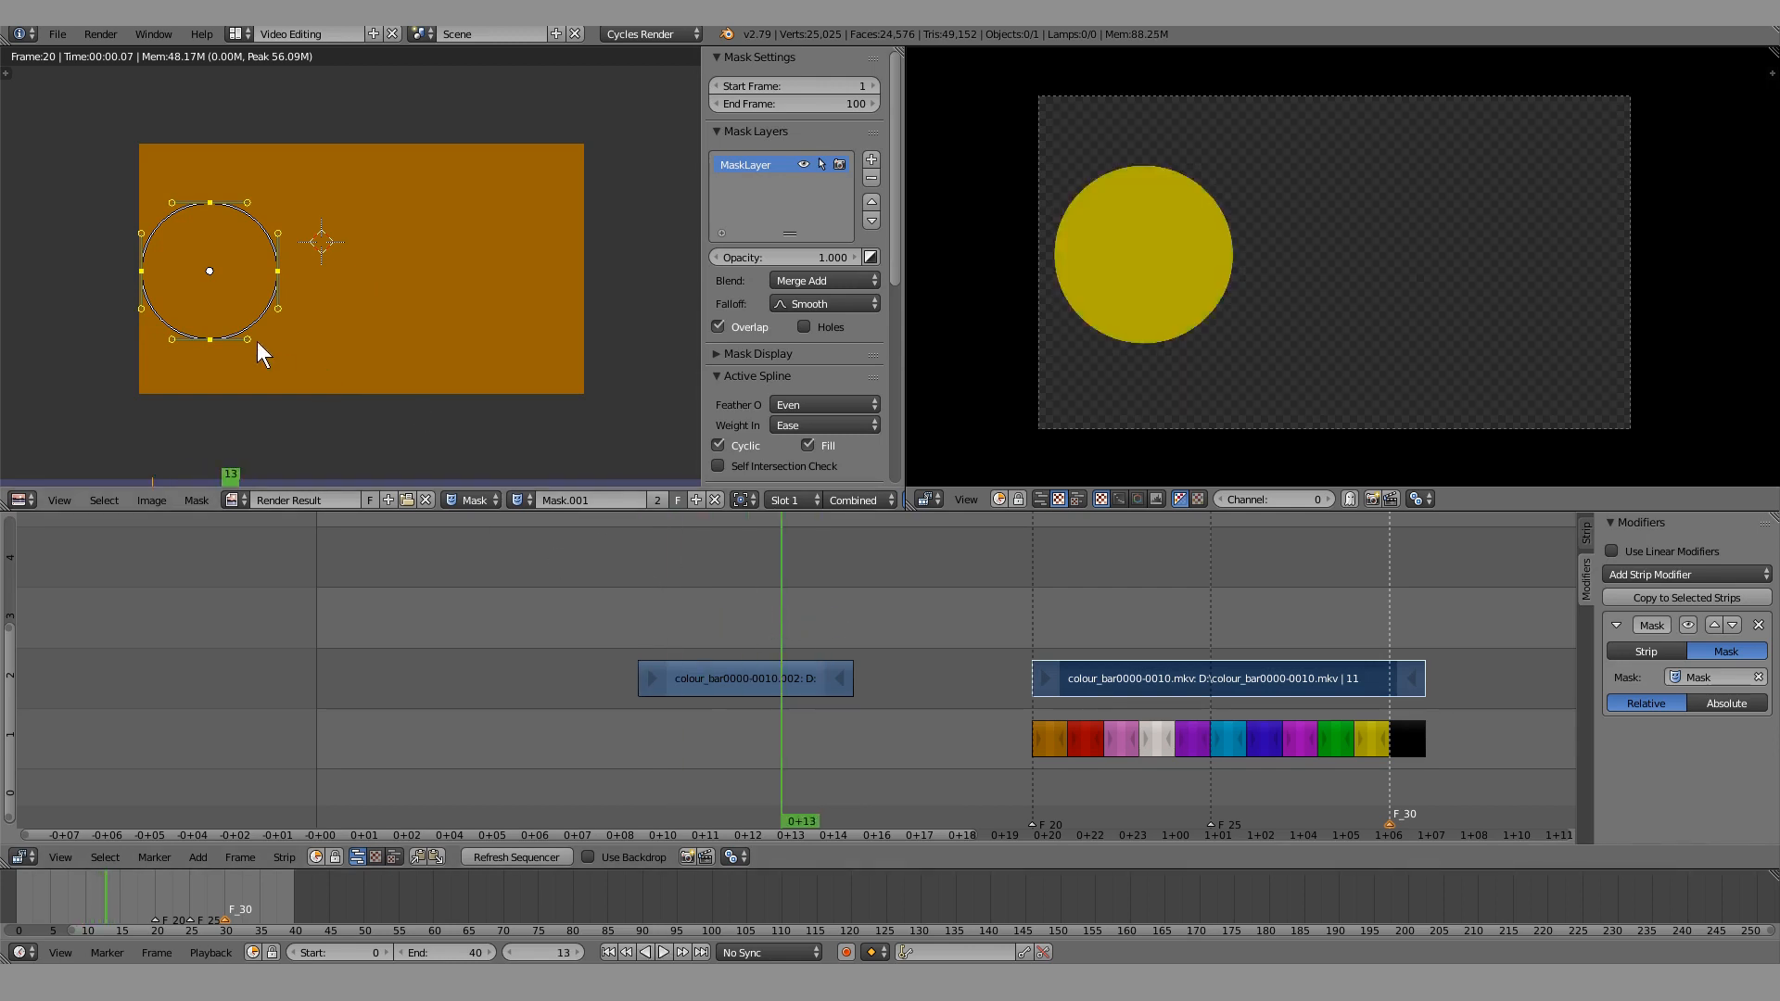
{"action": "key", "text": "alt+a"}
{"action": "key", "text": "alt+a"}
{"action": "key", "text": "g"}
{"action": "left_click", "coordinate": [526, 311]}
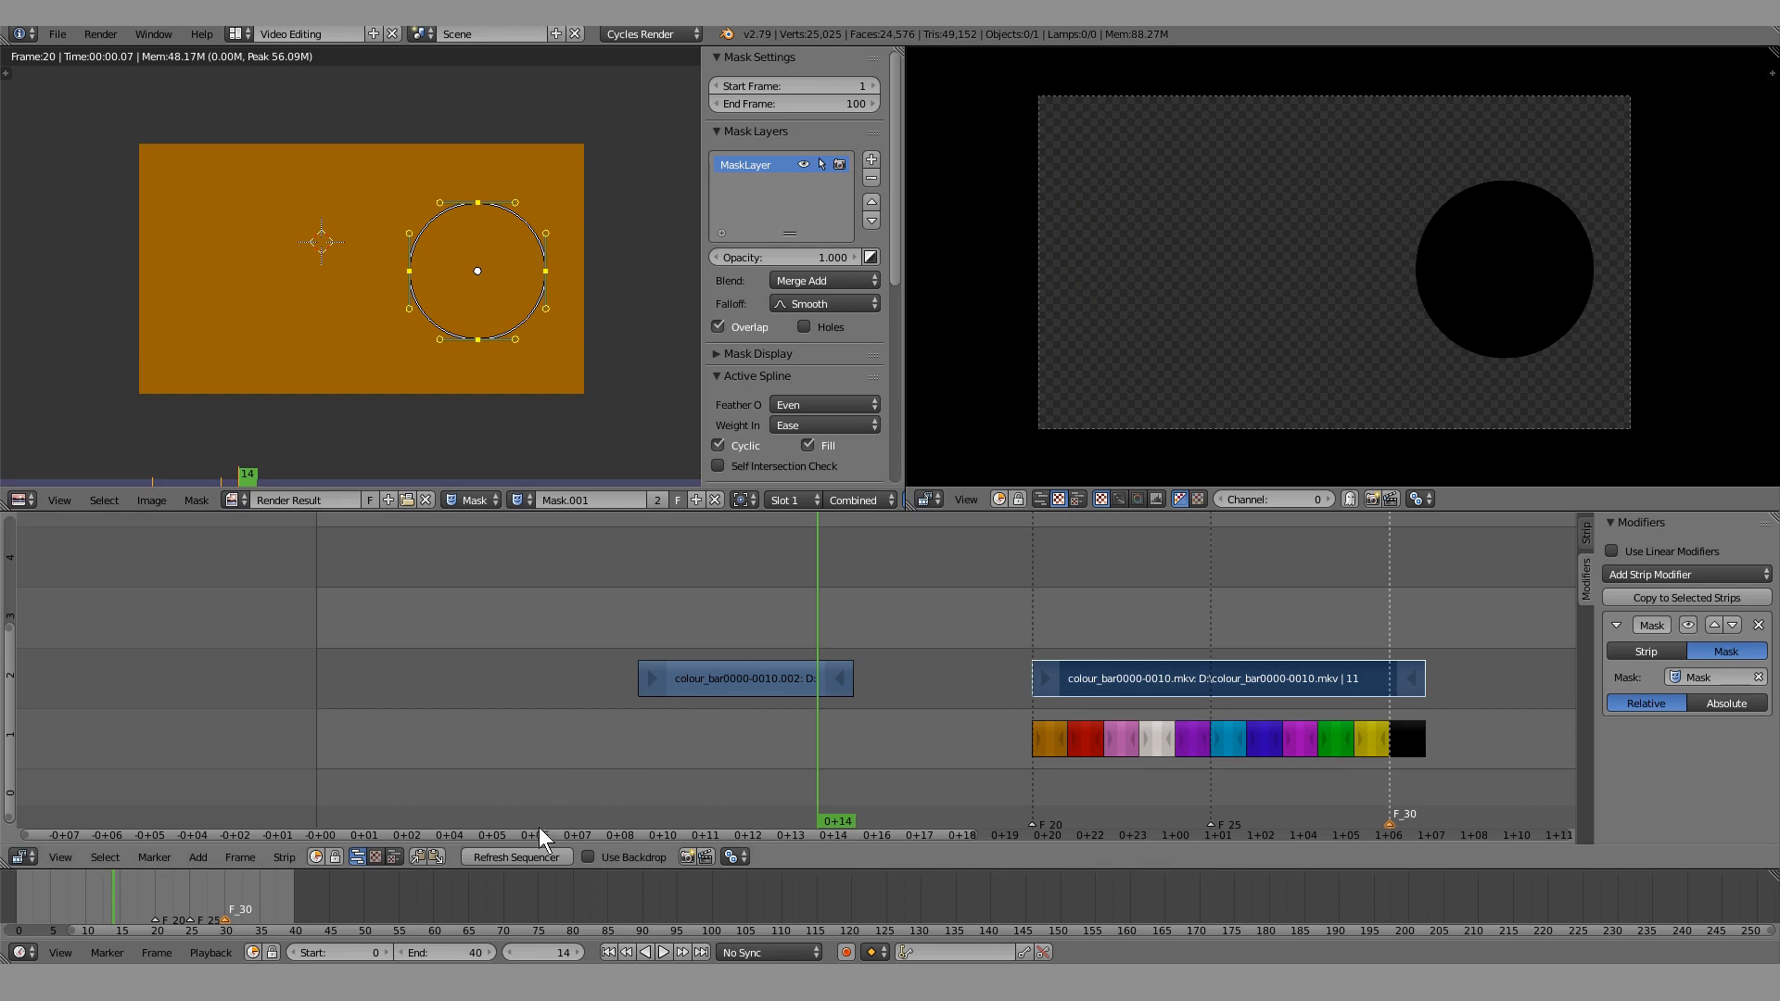
Assign Mask.001 to the Mask modifier of the short strip that starts at frame 9
{"action": "key", "text": "shift+alt+a"}
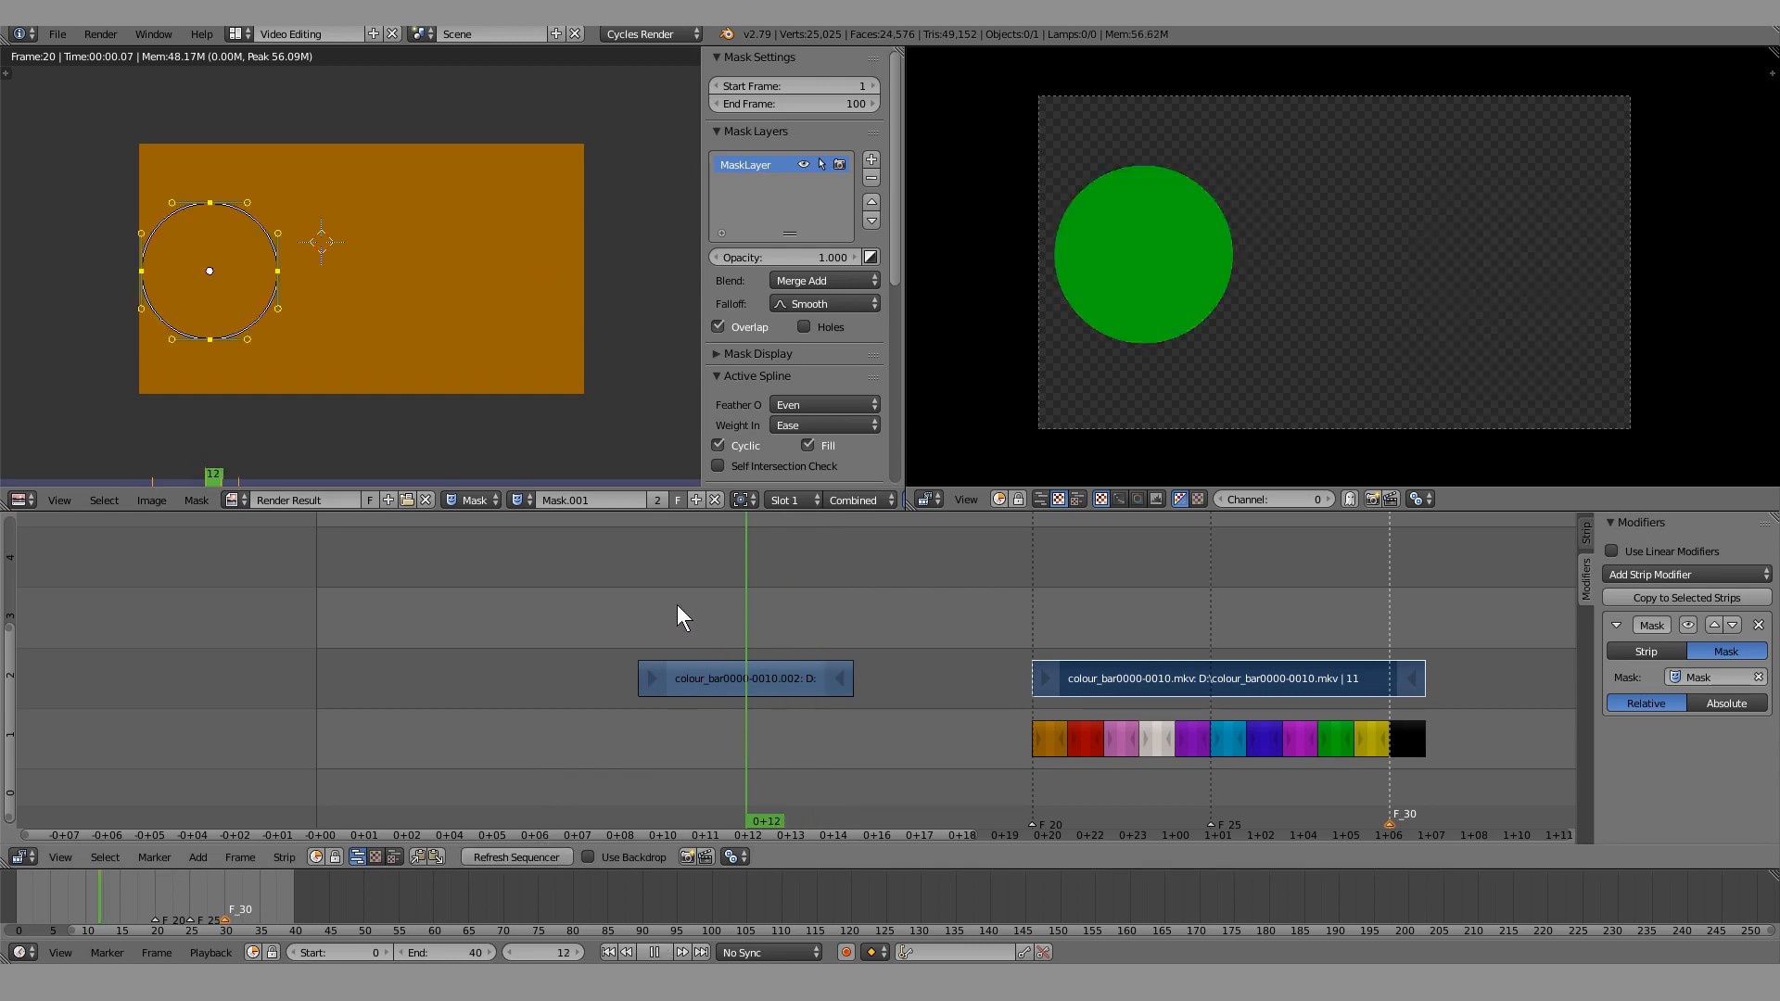
{"action": "key", "text": "alt+a"}
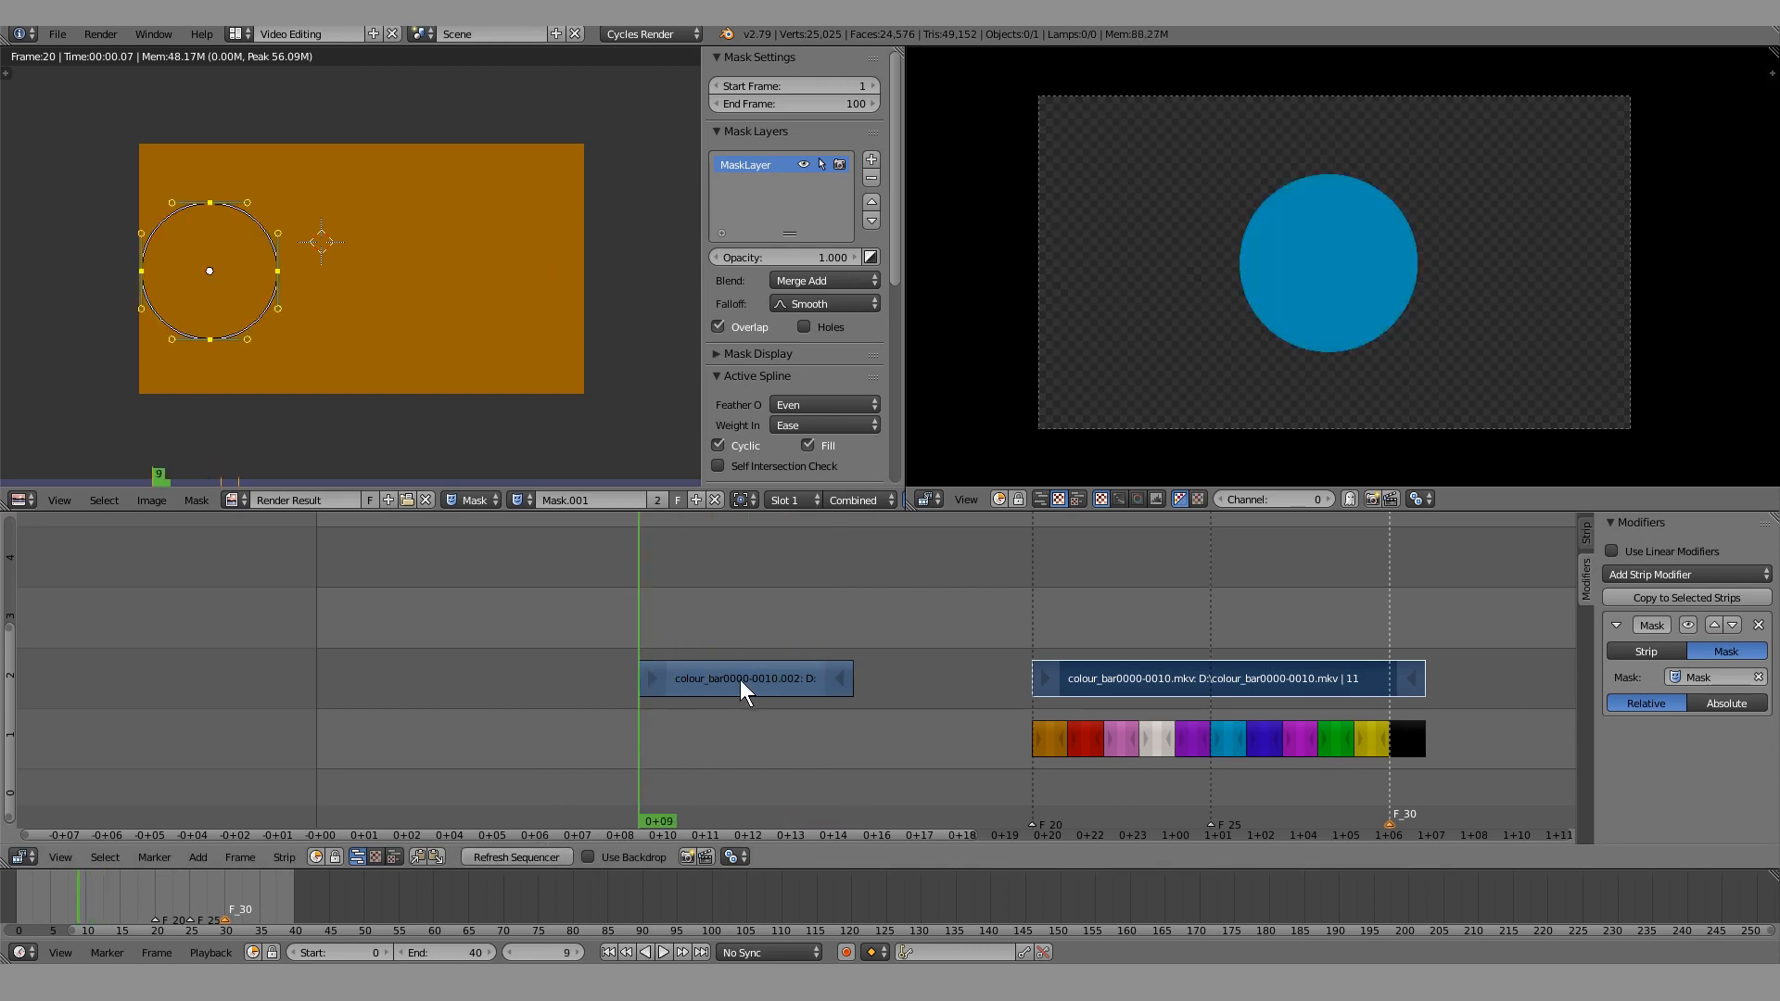
{"action": "left_click", "coordinate": [739, 680]}
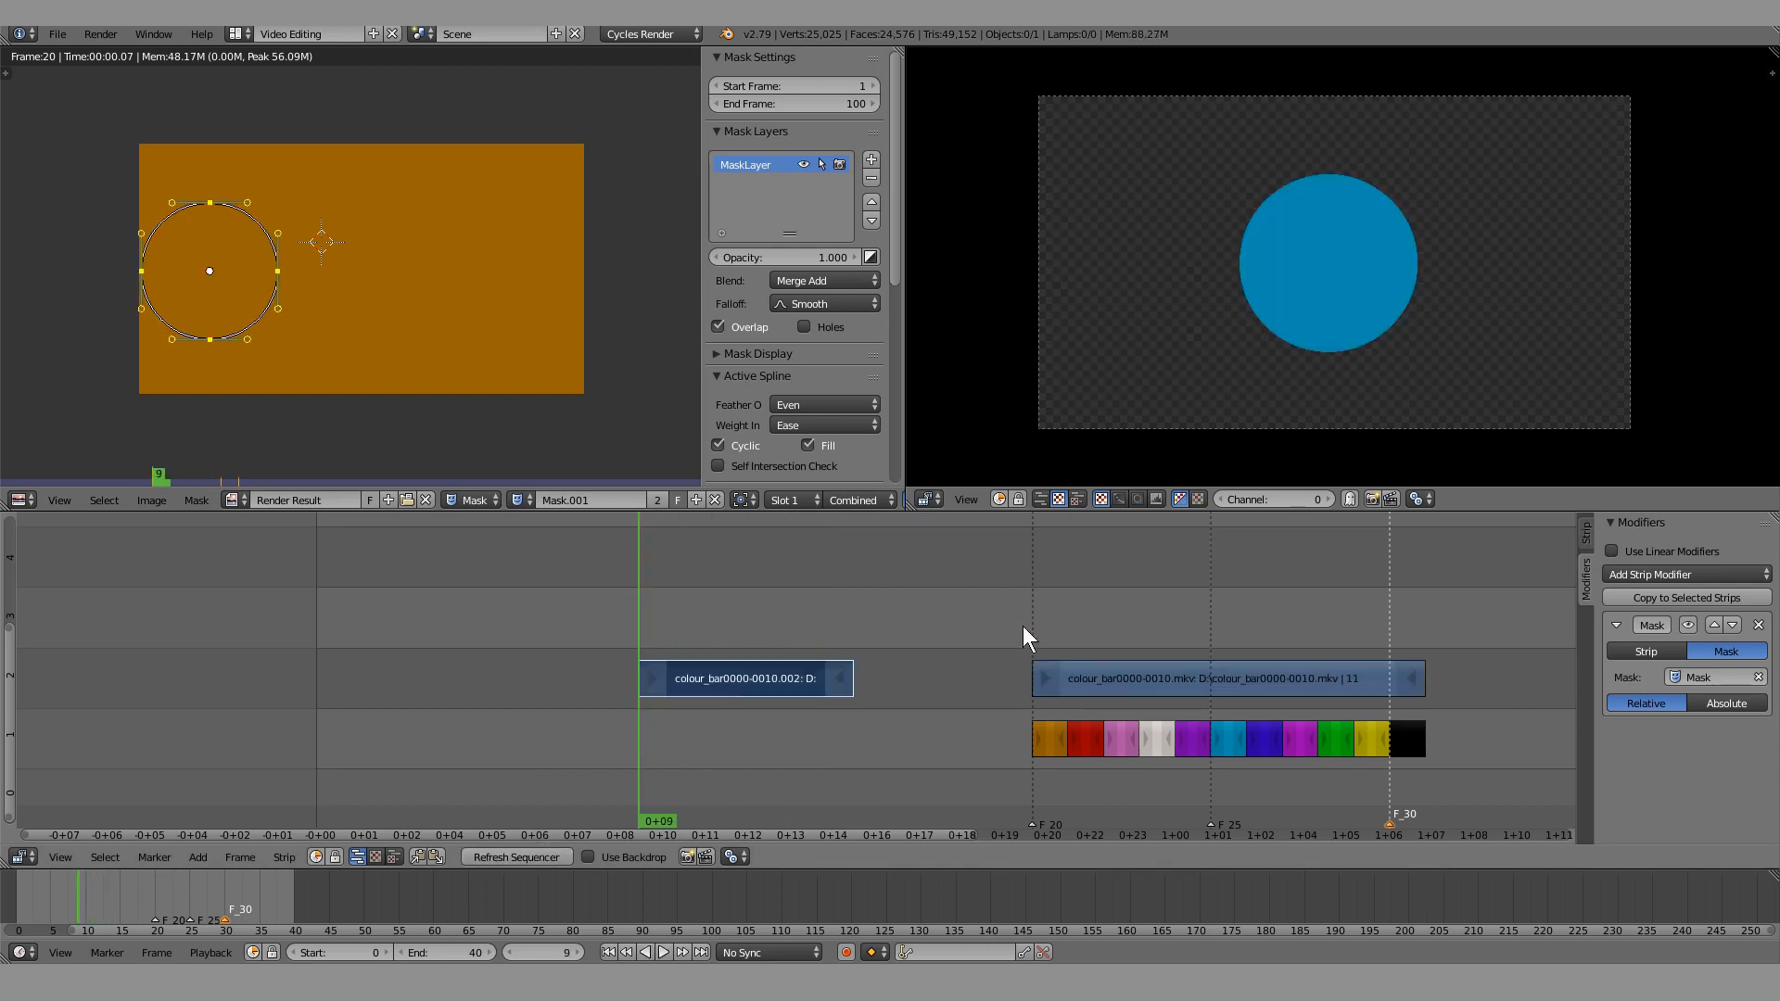
{"action": "left_click", "coordinate": [1697, 671]}
{"action": "left_click", "coordinate": [1648, 722]}
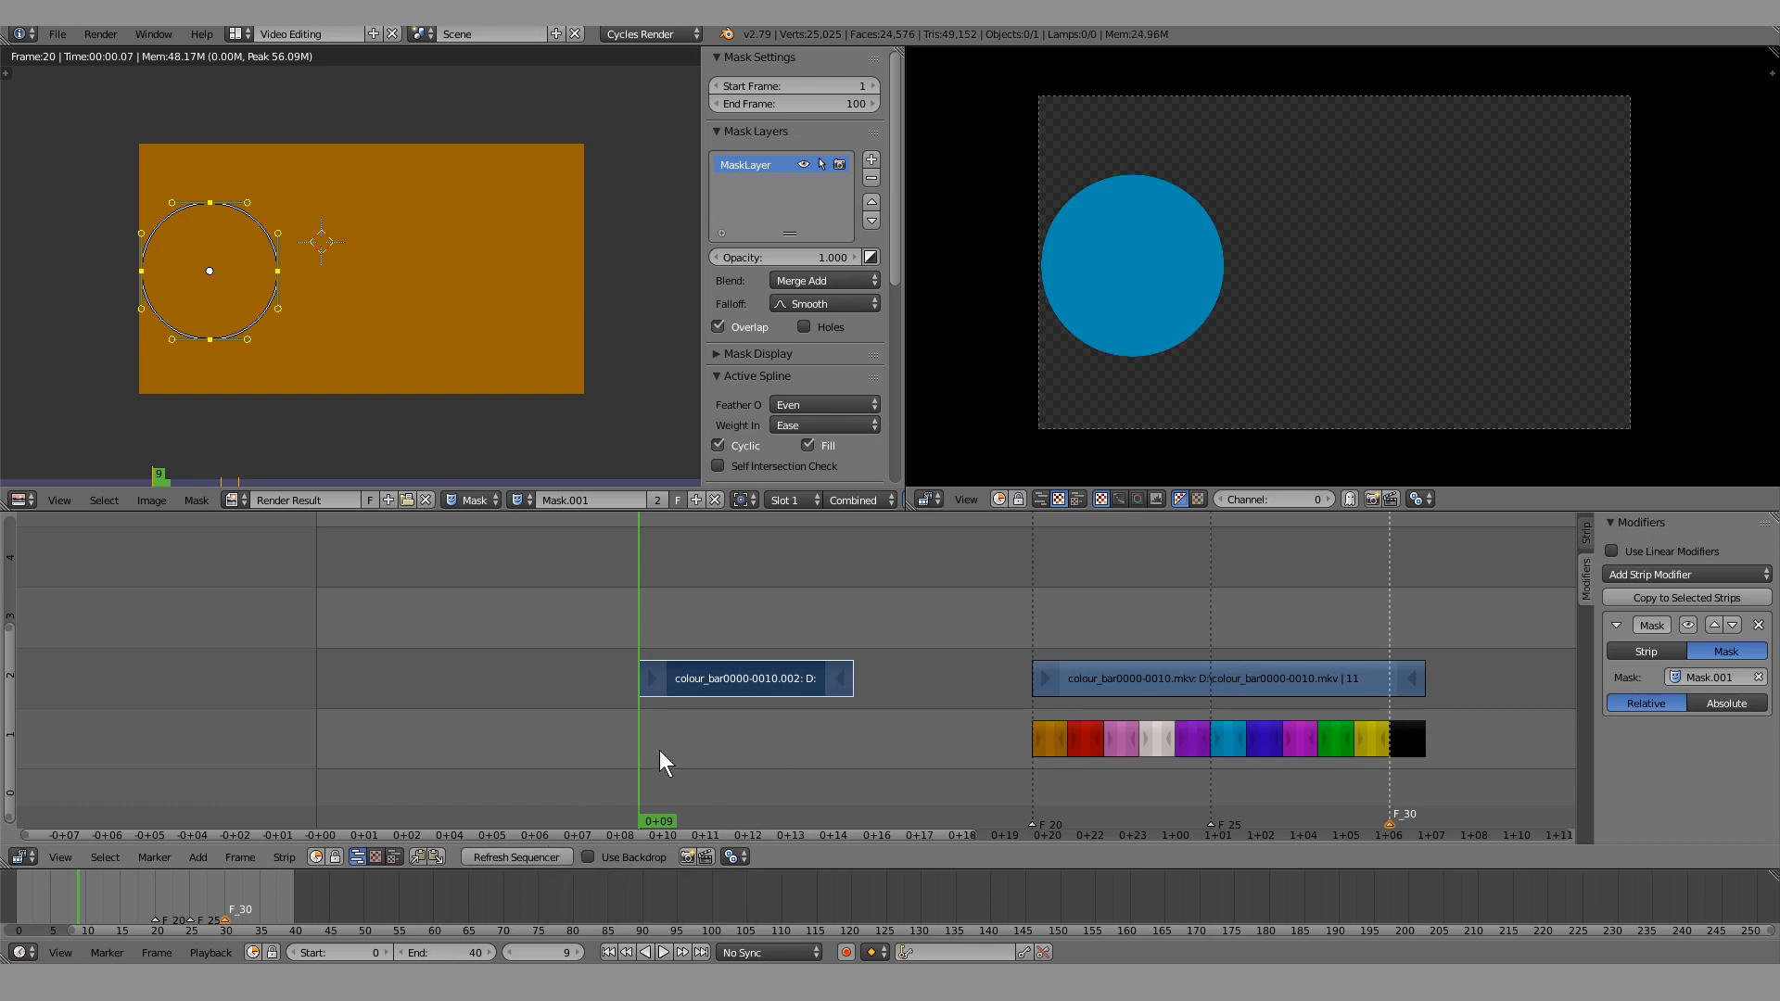
Scrub the short strip between frames 9 and 13 to check the newly assigned mask
{"action": "key", "text": "alt+a"}
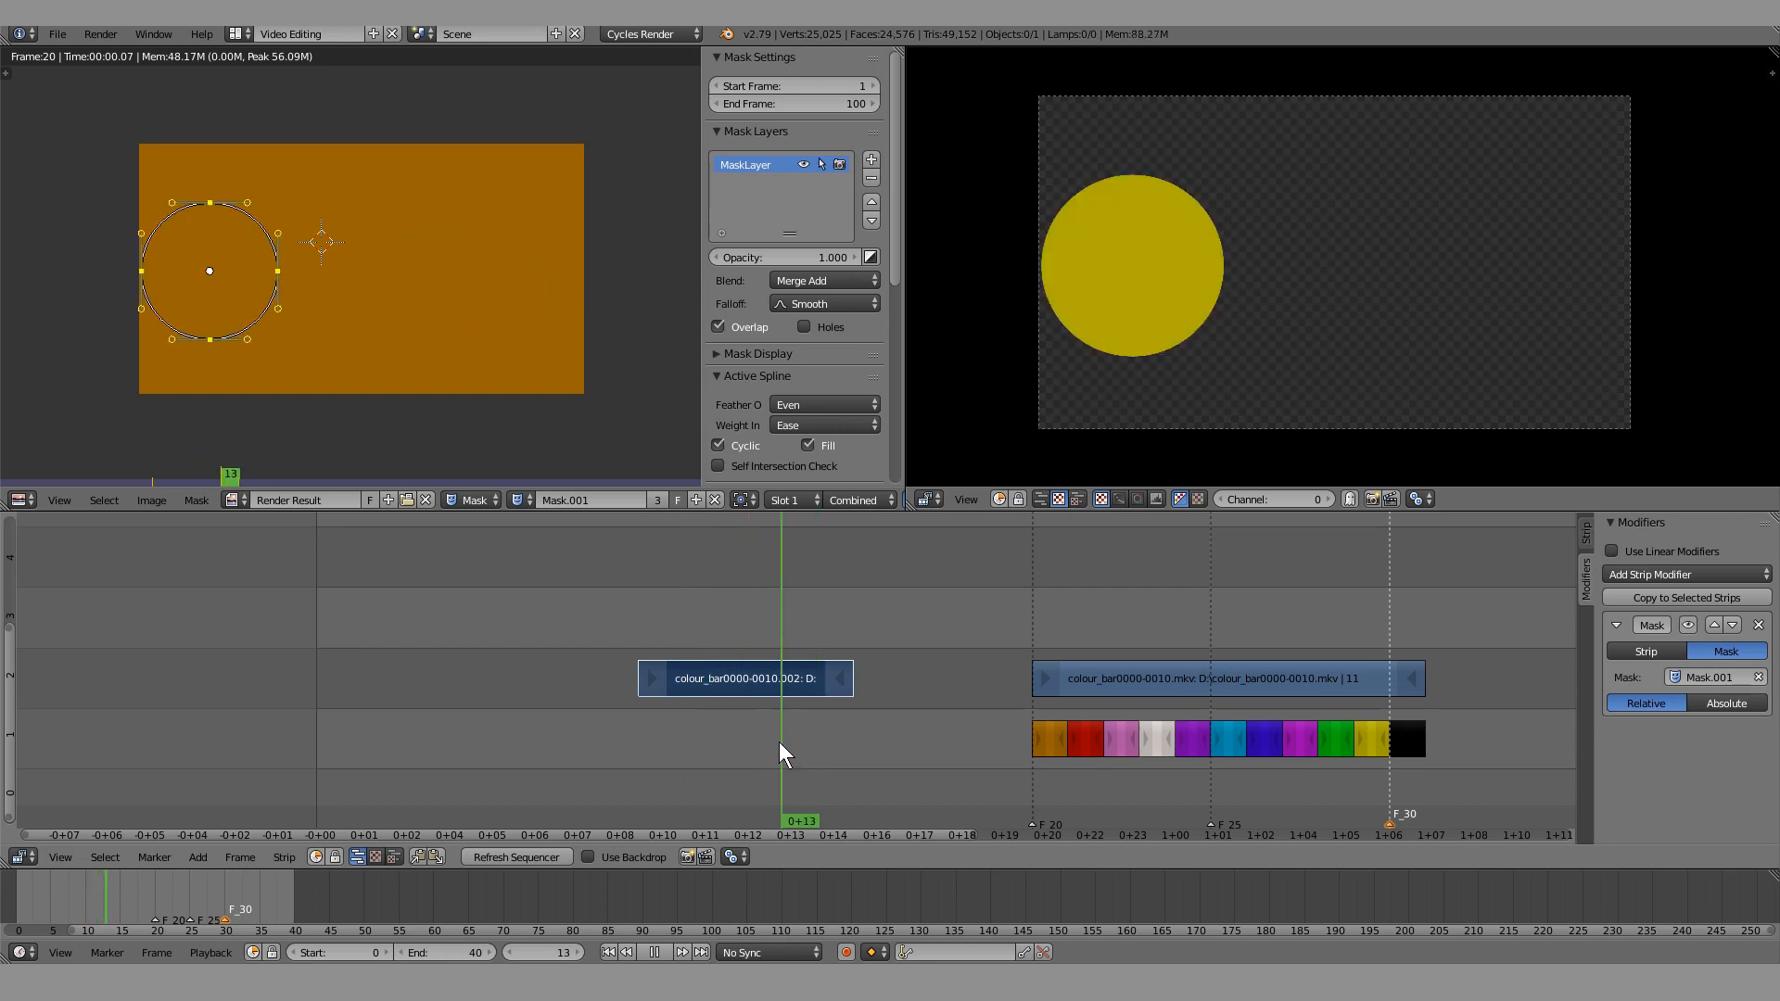
{"action": "left_click", "coordinate": [647, 748]}
{"action": "key", "text": "alt+a"}
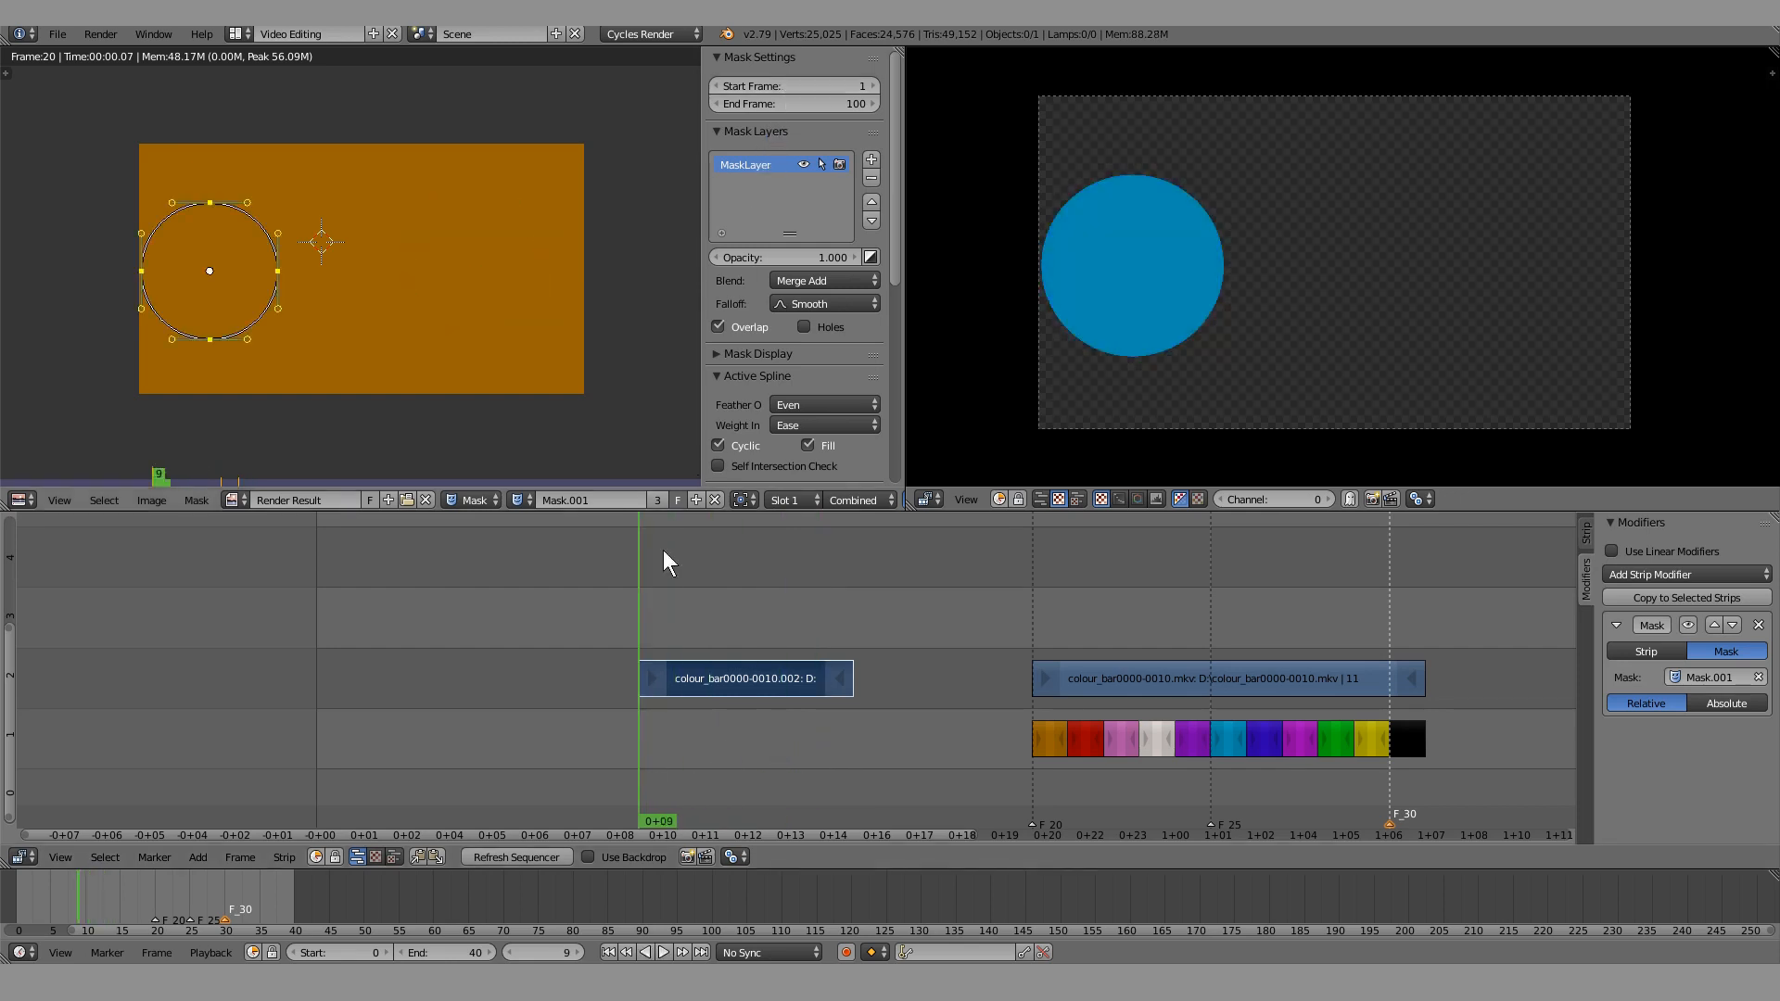
Set the new mask's start frame to 9 in the mask settings
{"action": "left_click", "coordinate": [839, 87]}
{"action": "type", "text": "9"}
{"action": "key", "text": "Return"}
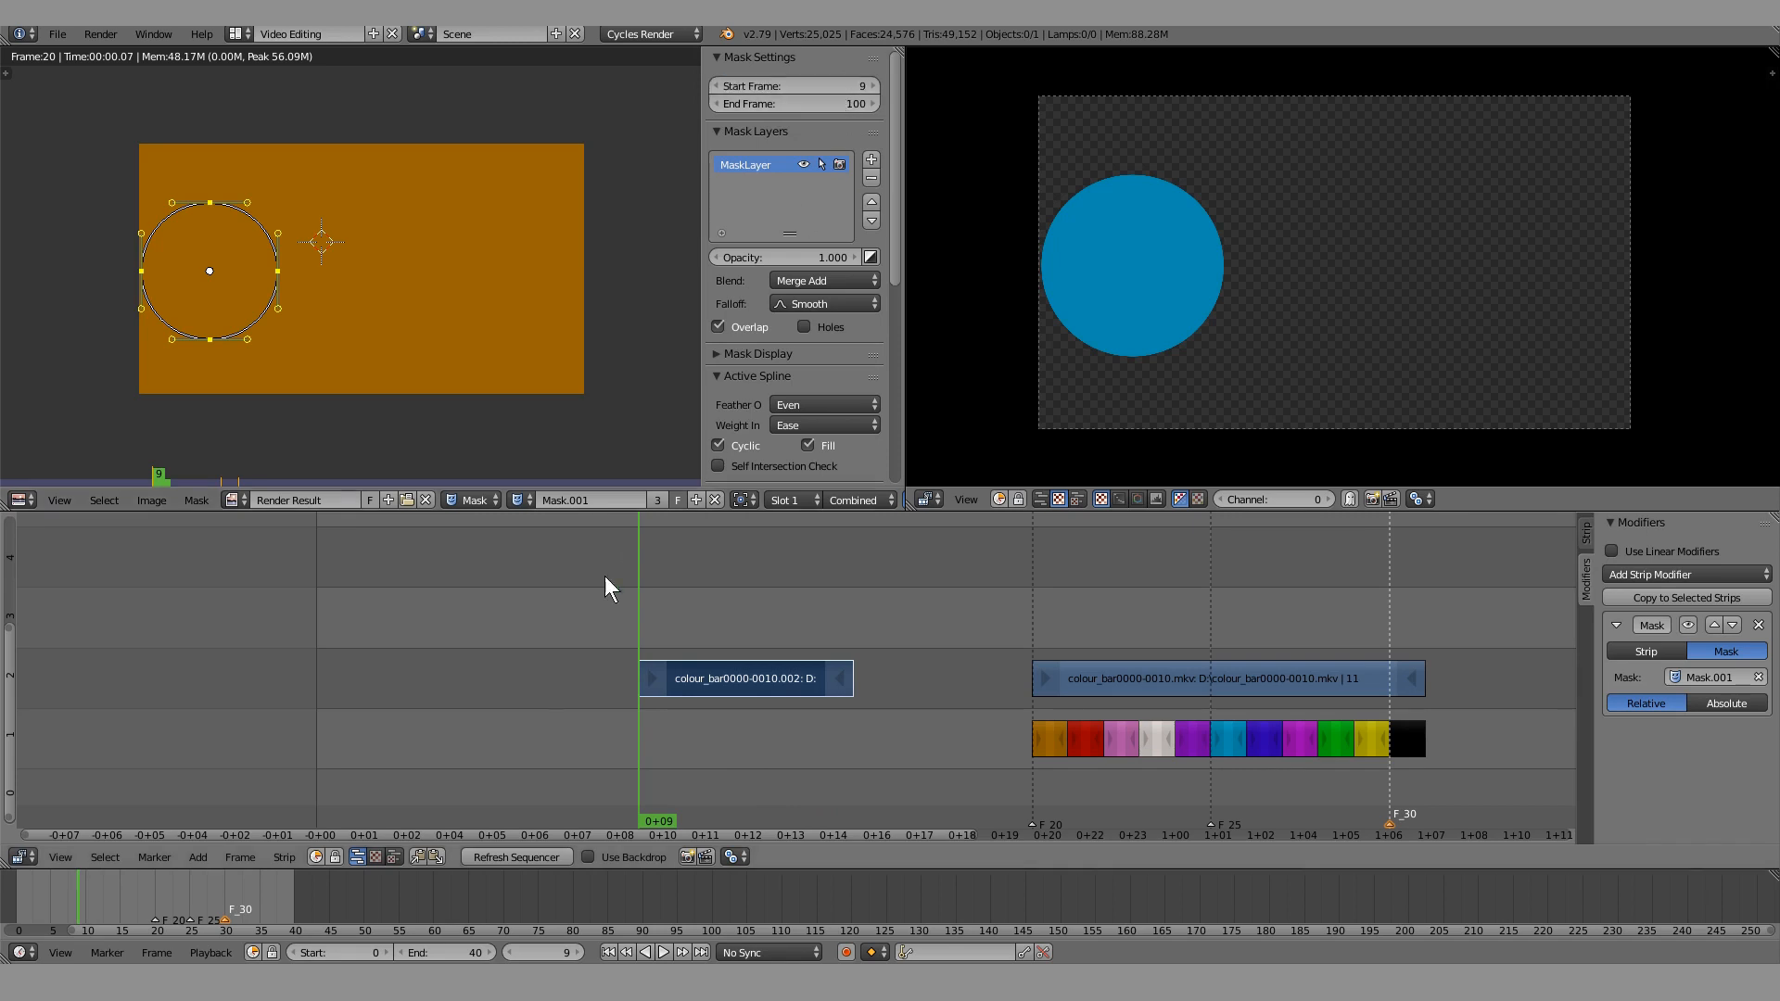
Refresh the sequencer and scrub the short strip between frames 9 and 15 to check the mask's timing
{"action": "left_click", "coordinate": [521, 853]}
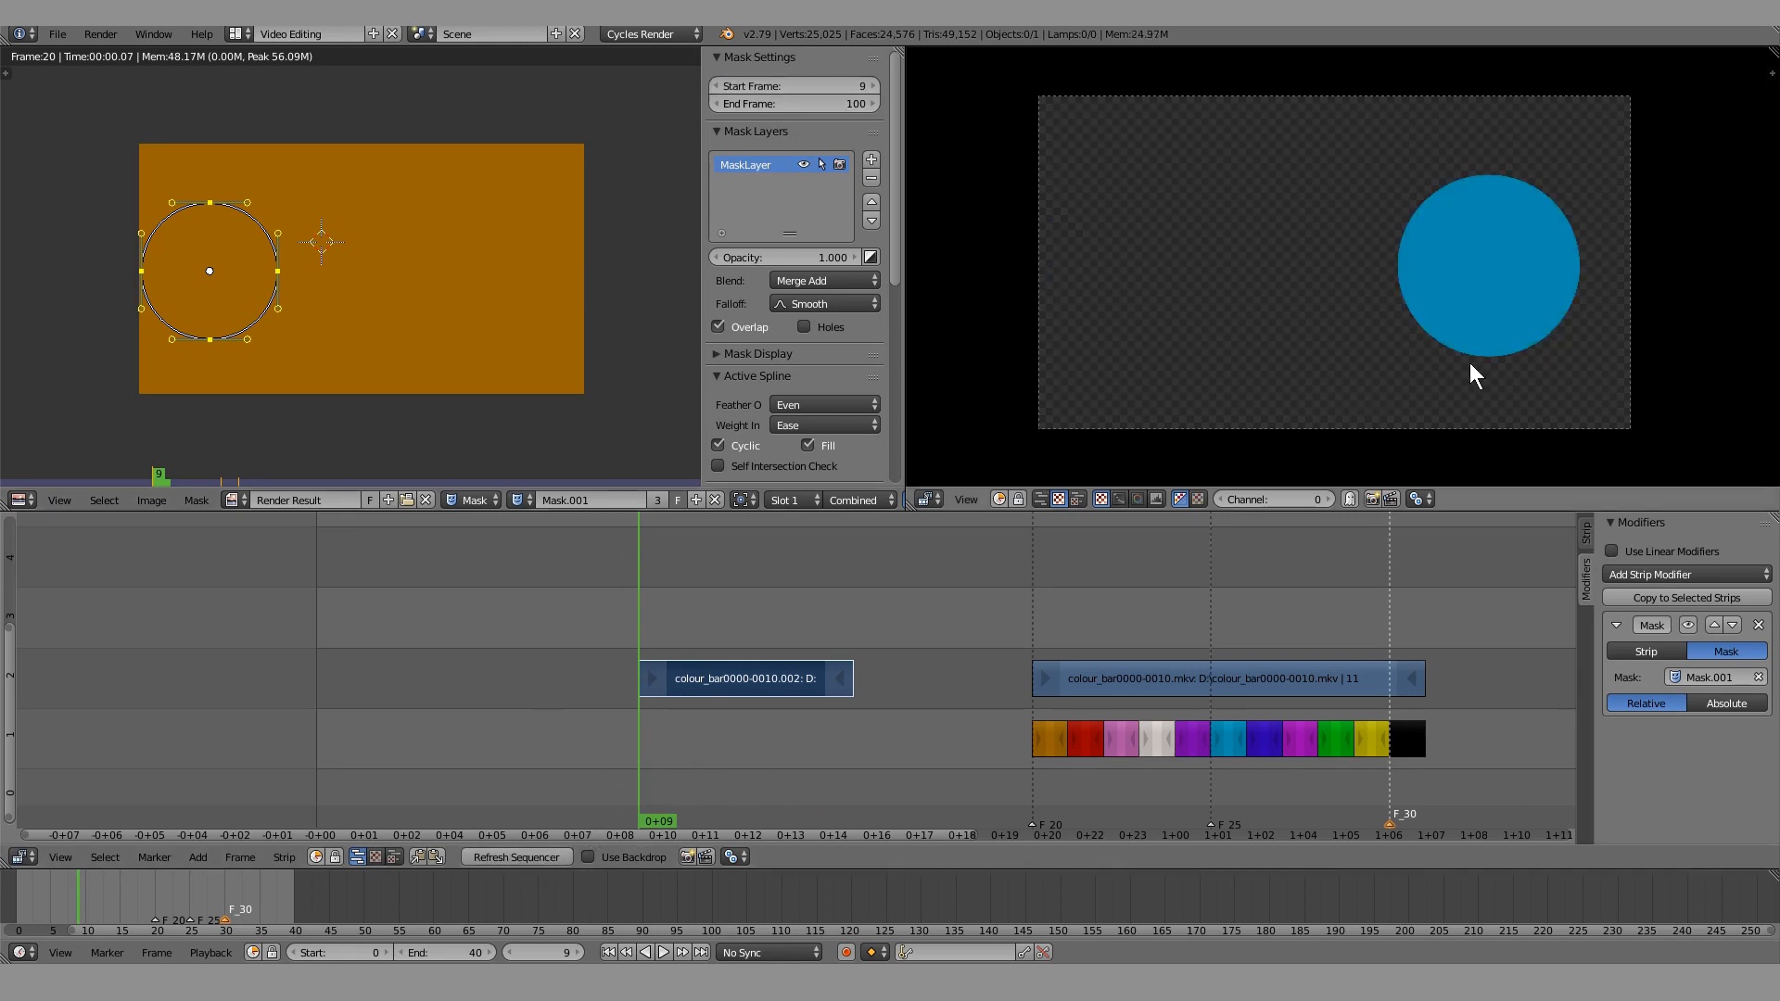
{"action": "key", "text": "alt+a"}
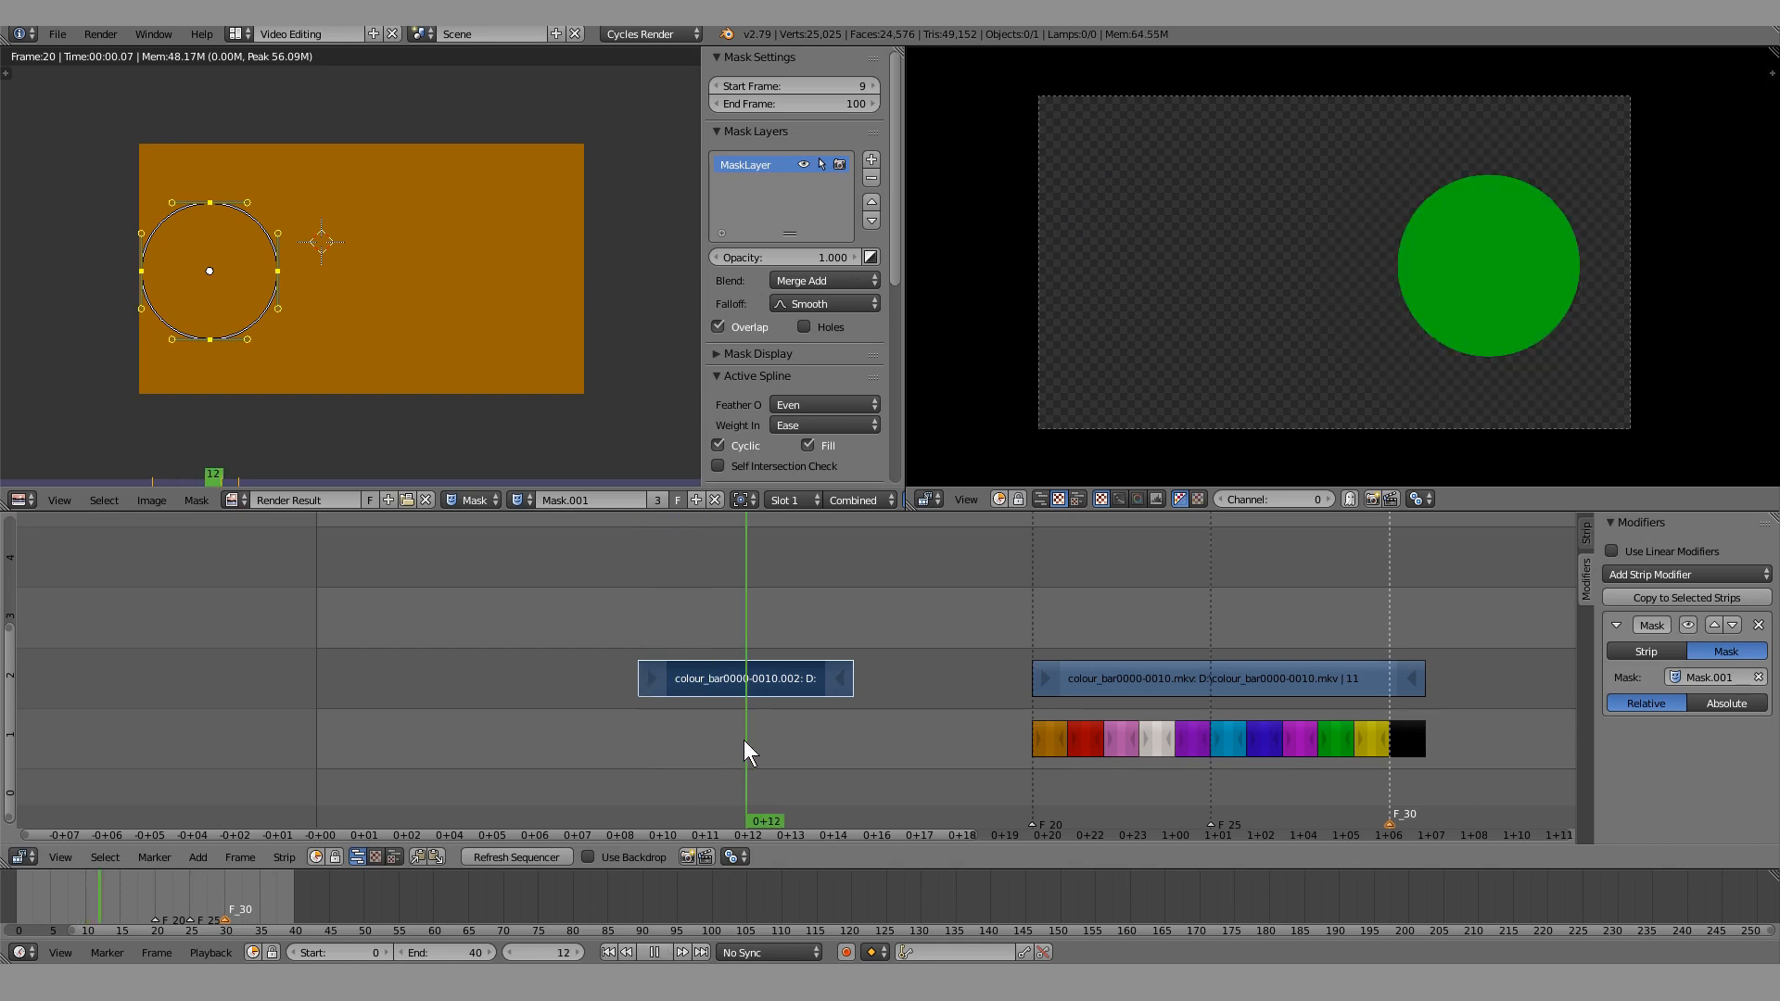
{"action": "left_click_drag", "start_coordinate": [827, 730], "coordinate": [640, 723]}
{"action": "key", "text": "alt+a"}
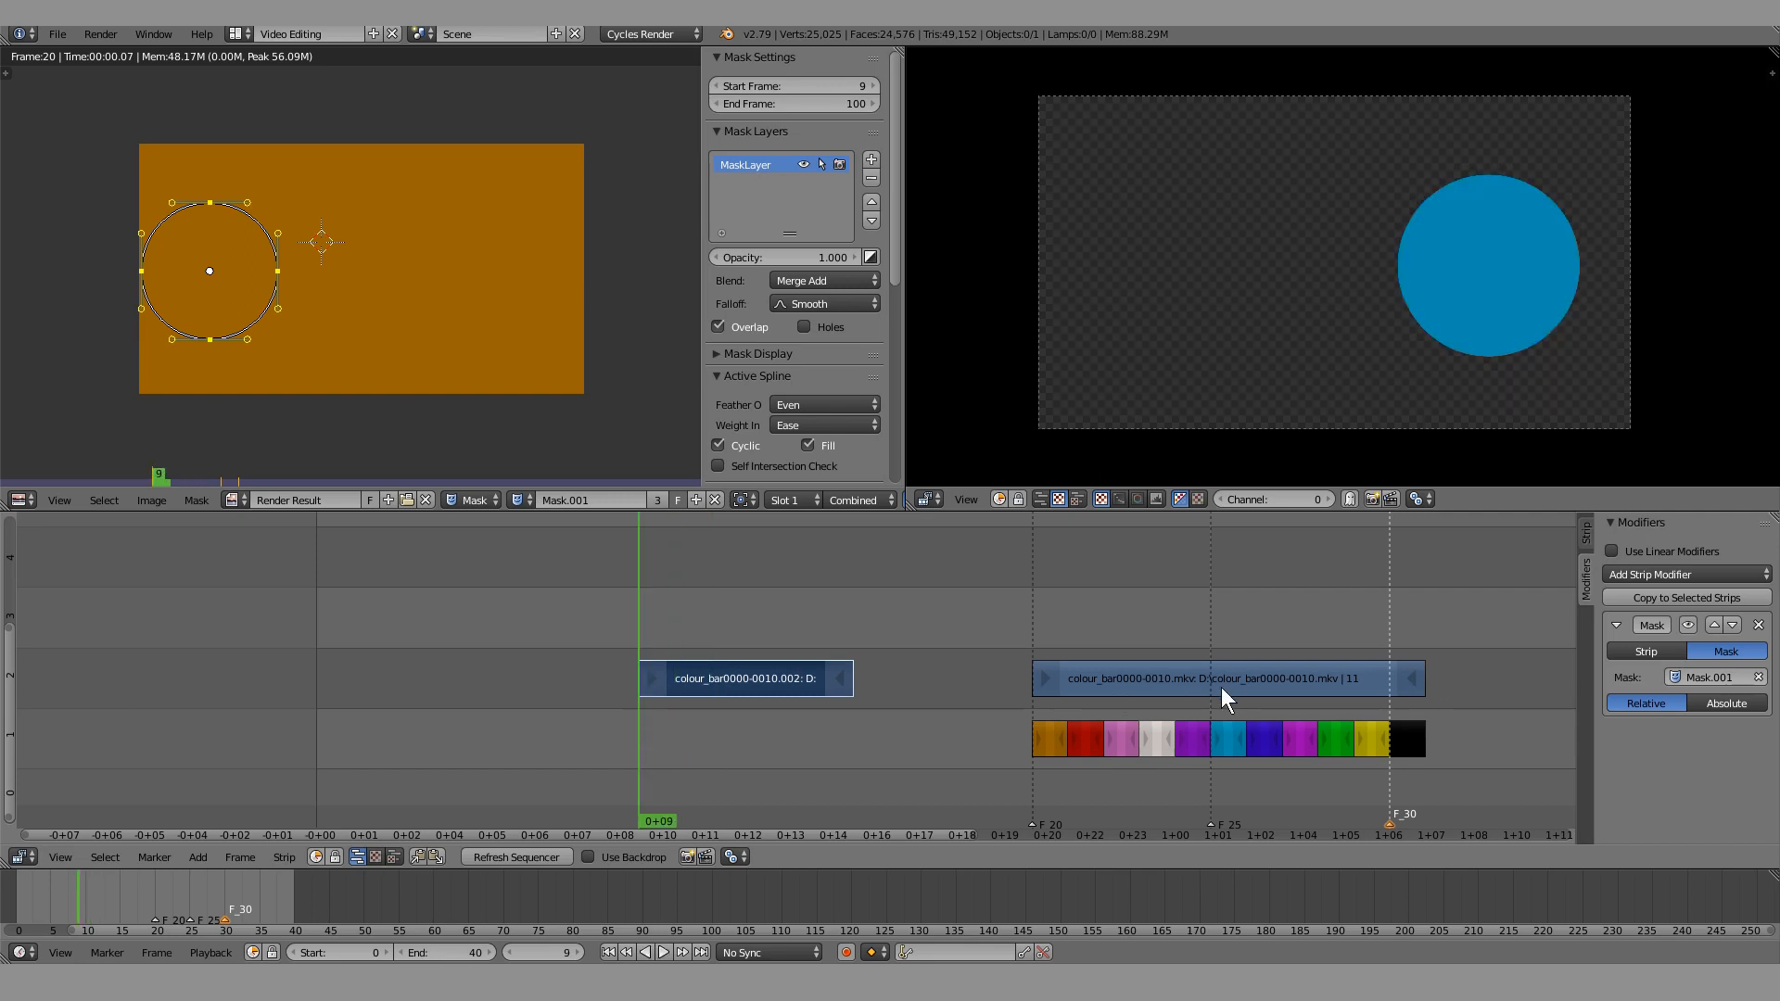
{"action": "left_click_drag", "start_coordinate": [653, 693], "coordinate": [849, 721]}
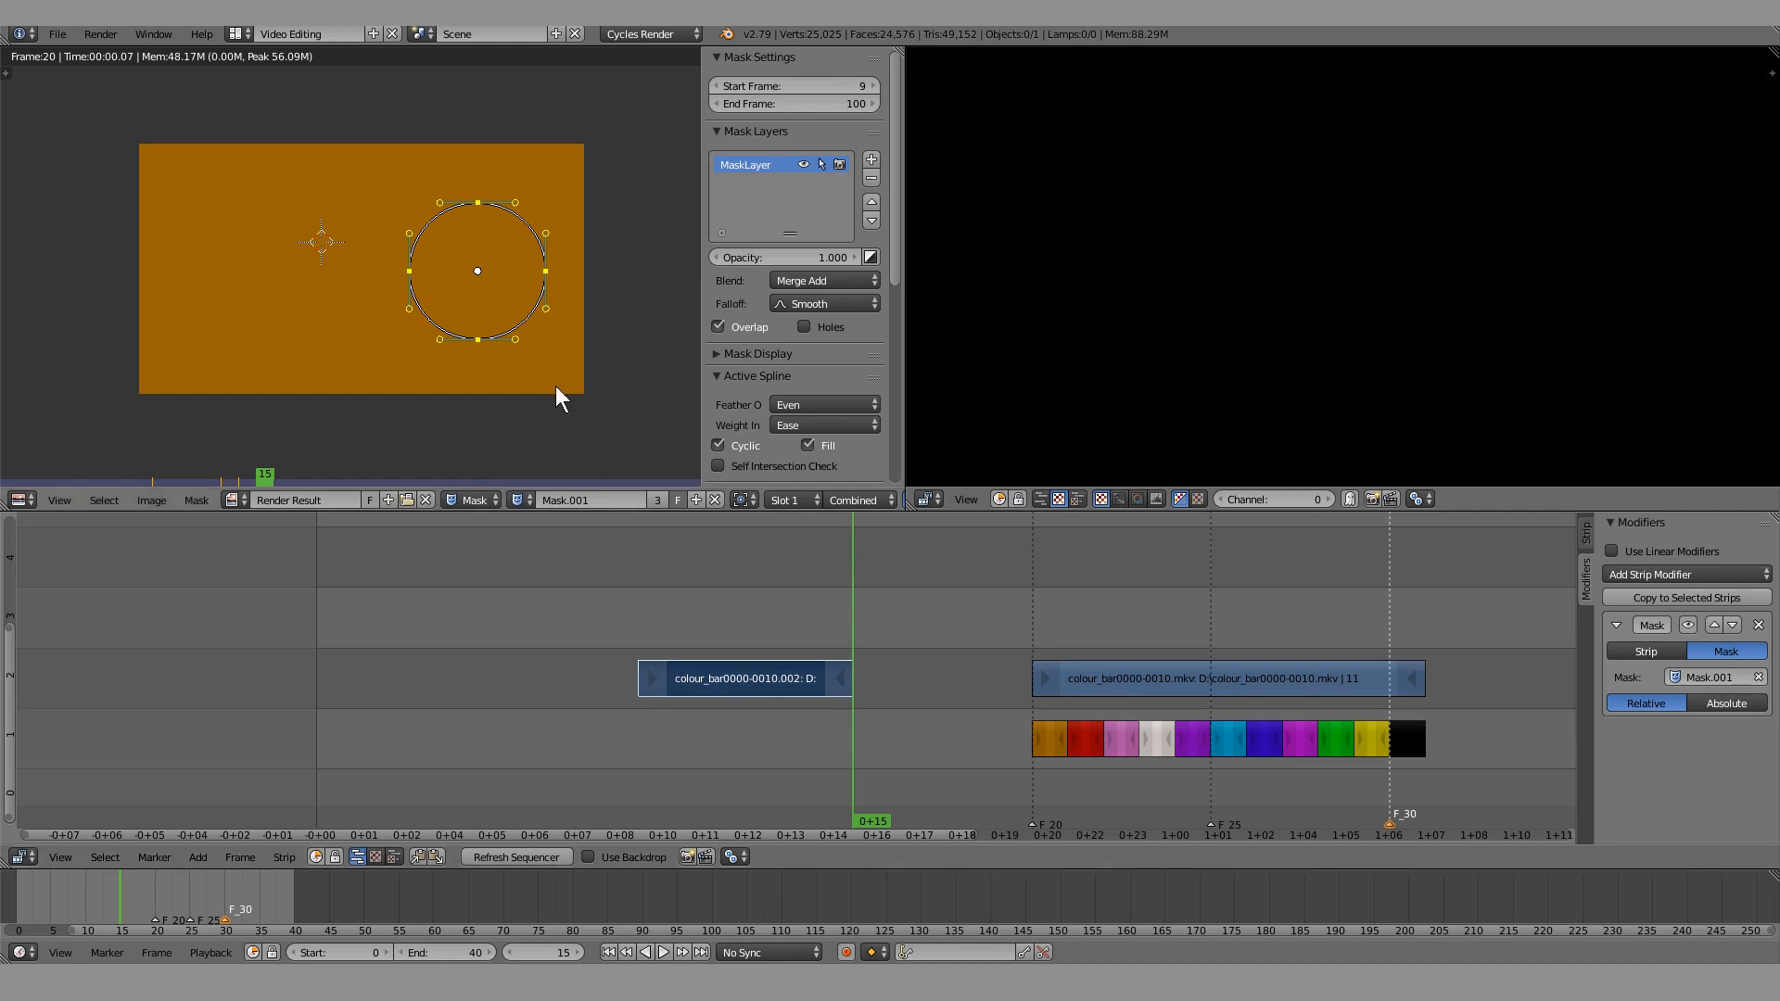
{"action": "key", "text": "Left"}
{"action": "key", "text": "Left"}
{"action": "key", "text": "Right"}
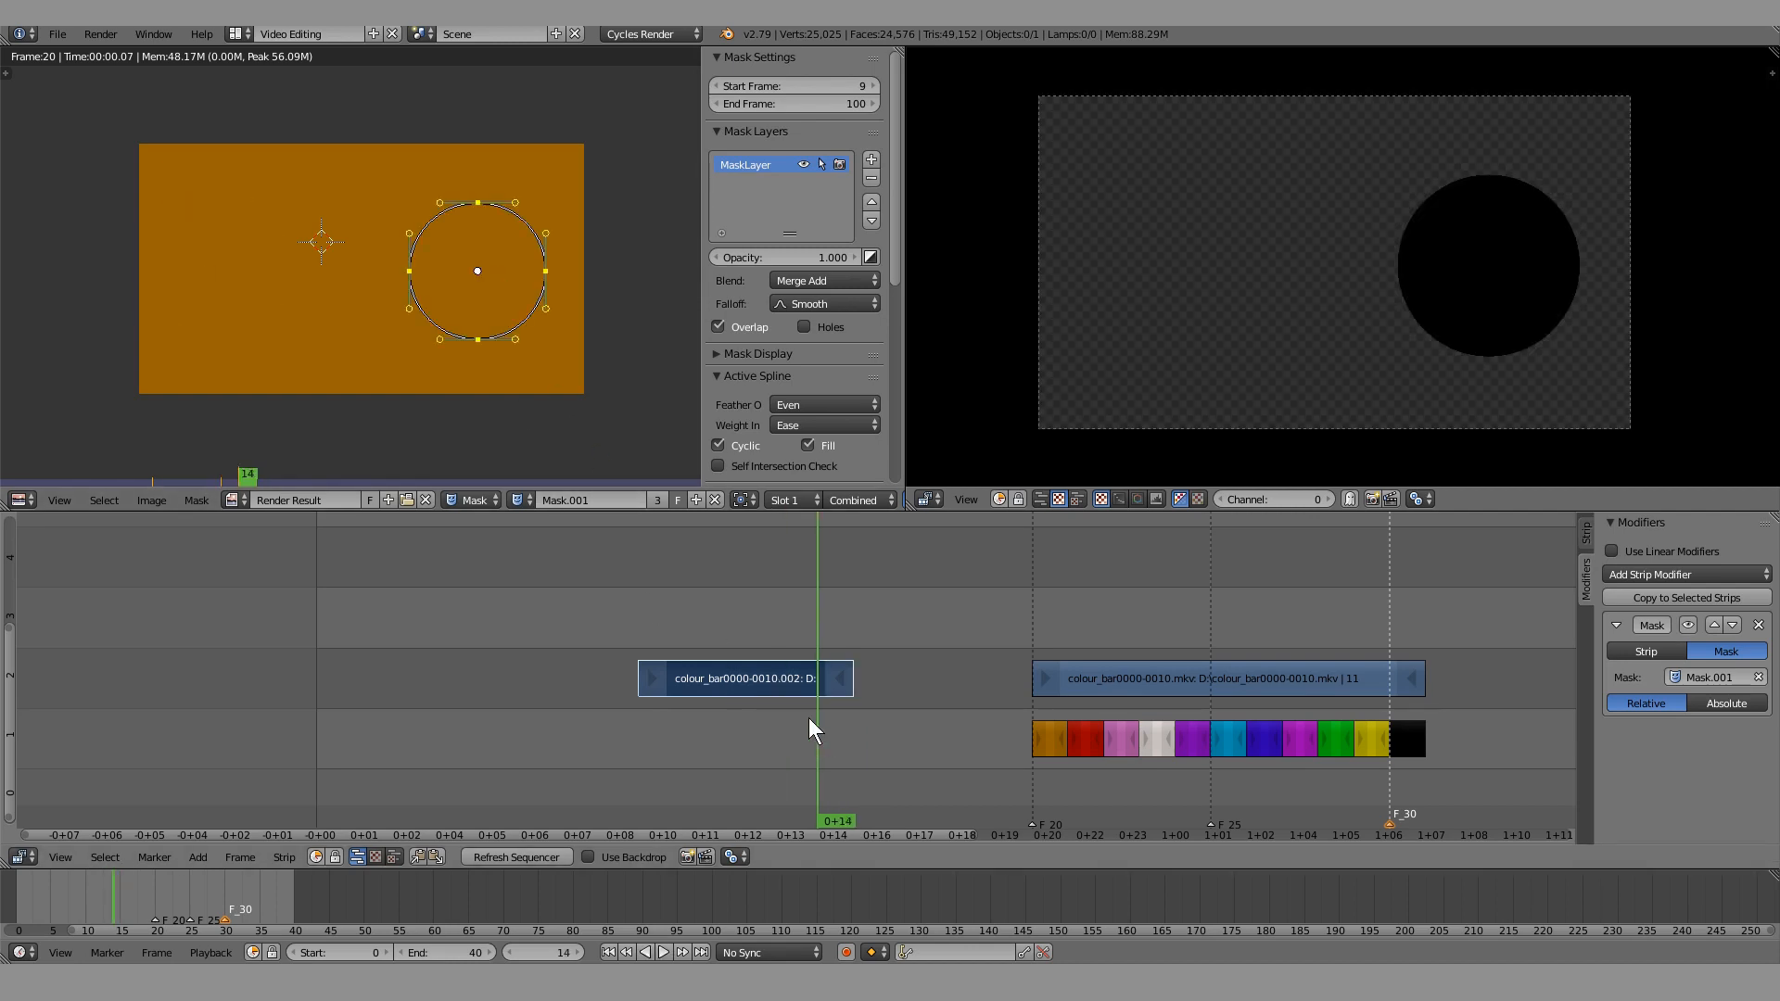
{"action": "mouse_move", "coordinate": [653, 696]}
{"action": "left_mouse_down"}
{"action": "mouse_move", "coordinate": [664, 739]}
{"action": "mouse_move", "coordinate": [647, 727]}
{"action": "left_mouse_up"}
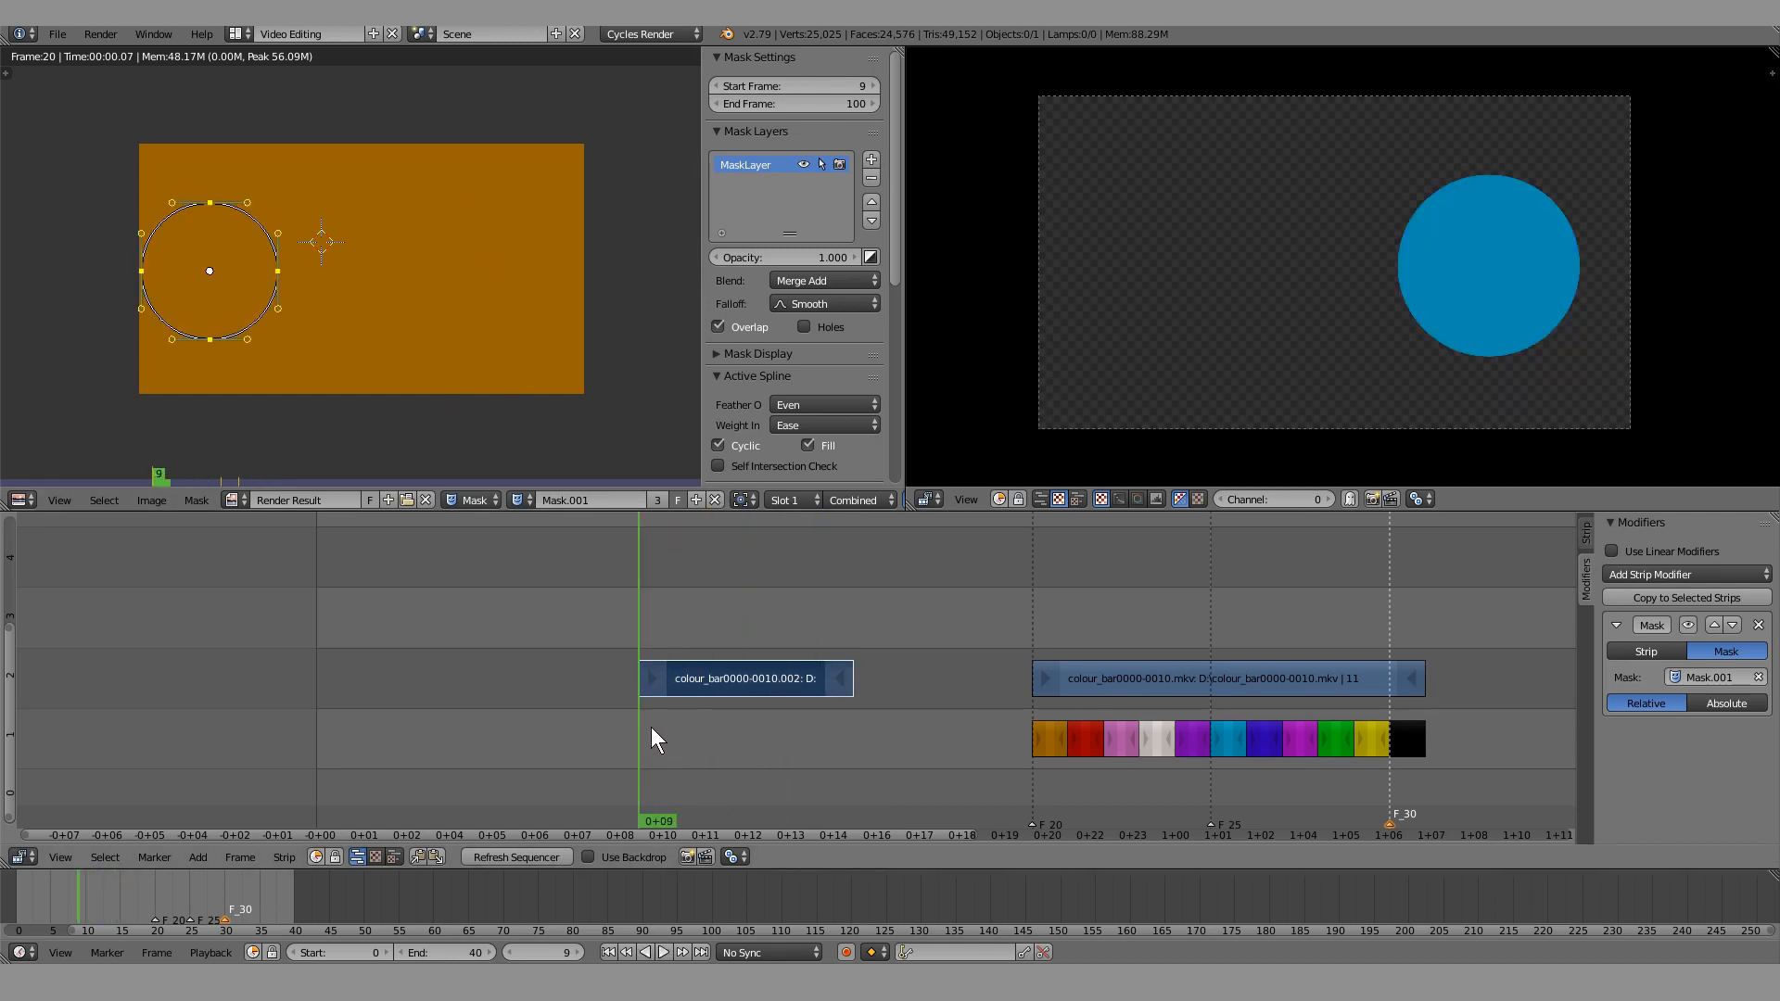
Extend the short strip's trimmed start back to frame 4
{"action": "right_click_drag", "start_coordinate": [649, 686], "coordinate": [466, 682]}
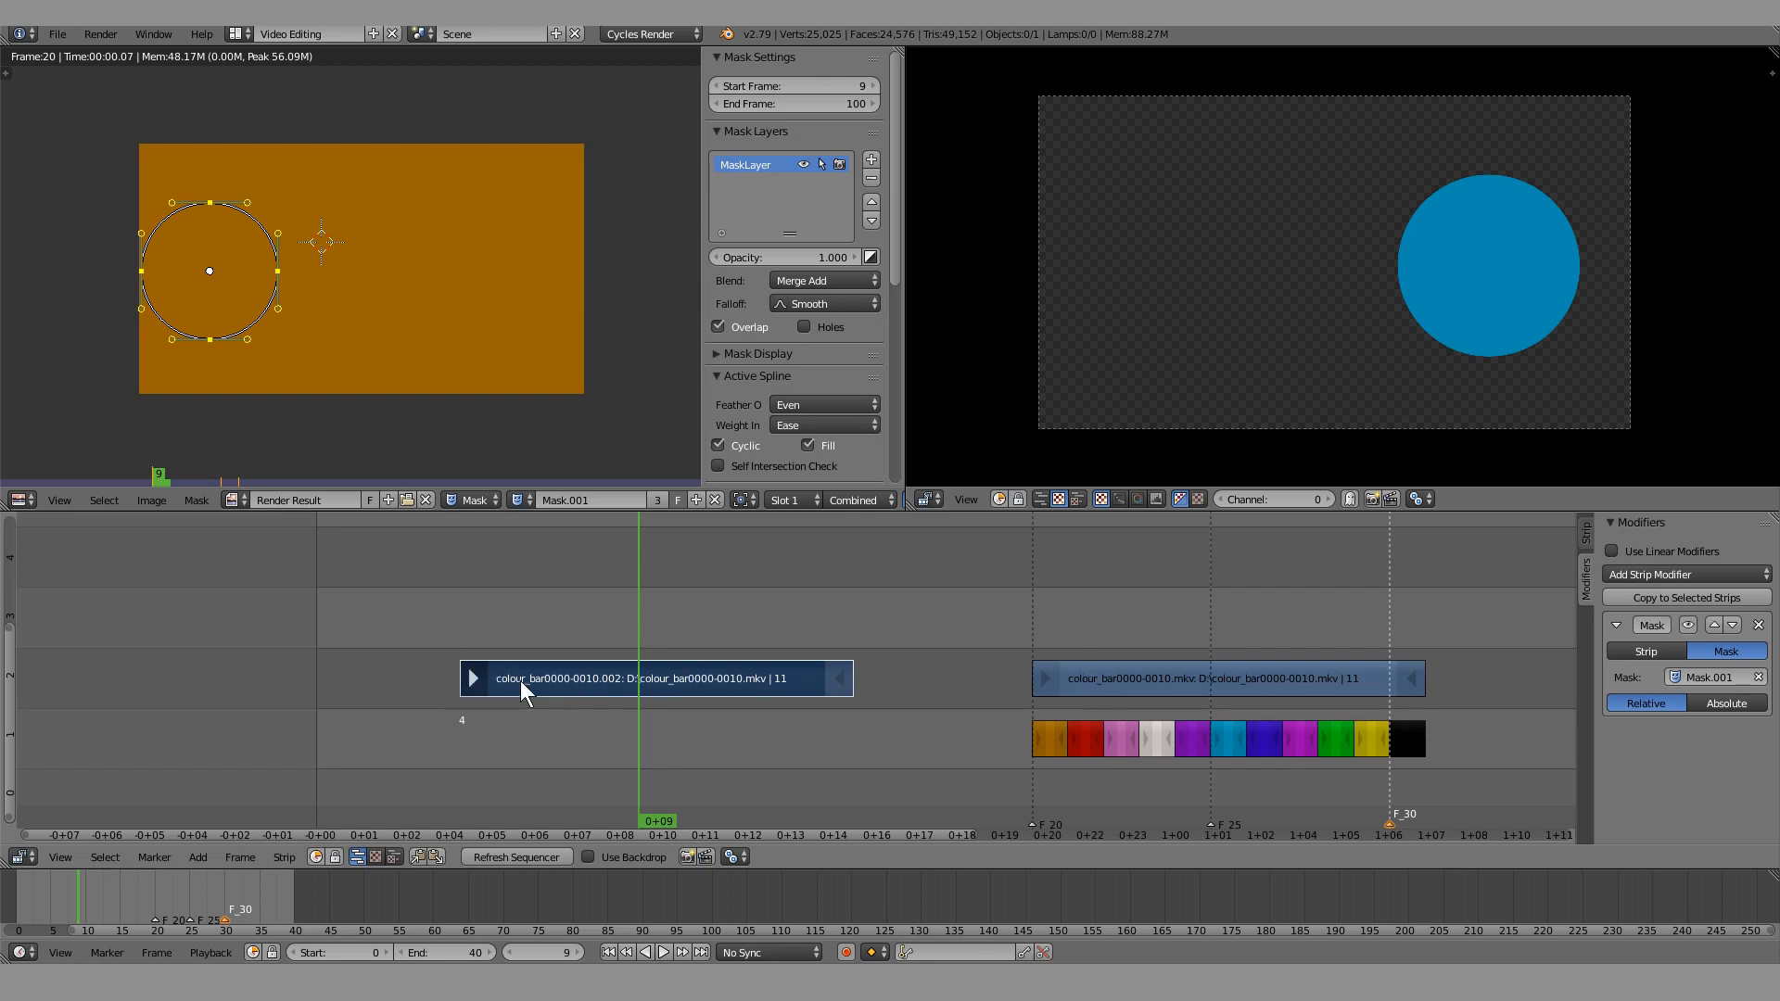
{"action": "mouse_move", "coordinate": [486, 682]}
{"action": "right_mouse_down"}
{"action": "mouse_move", "coordinate": [641, 679]}
{"action": "mouse_move", "coordinate": [436, 686]}
{"action": "mouse_move", "coordinate": [466, 687]}
{"action": "right_mouse_up"}
{"action": "key", "text": "a"}
Refresh the sequencer and scrub the extended strip between frames 4 and 9 to examine when the circle changes sides
{"action": "mouse_move", "coordinate": [636, 731]}
{"action": "left_mouse_down"}
{"action": "mouse_move", "coordinate": [581, 730]}
{"action": "mouse_move", "coordinate": [630, 731]}
{"action": "left_mouse_up"}
{"action": "left_click", "coordinate": [543, 856]}
{"action": "key", "text": "alt+a"}
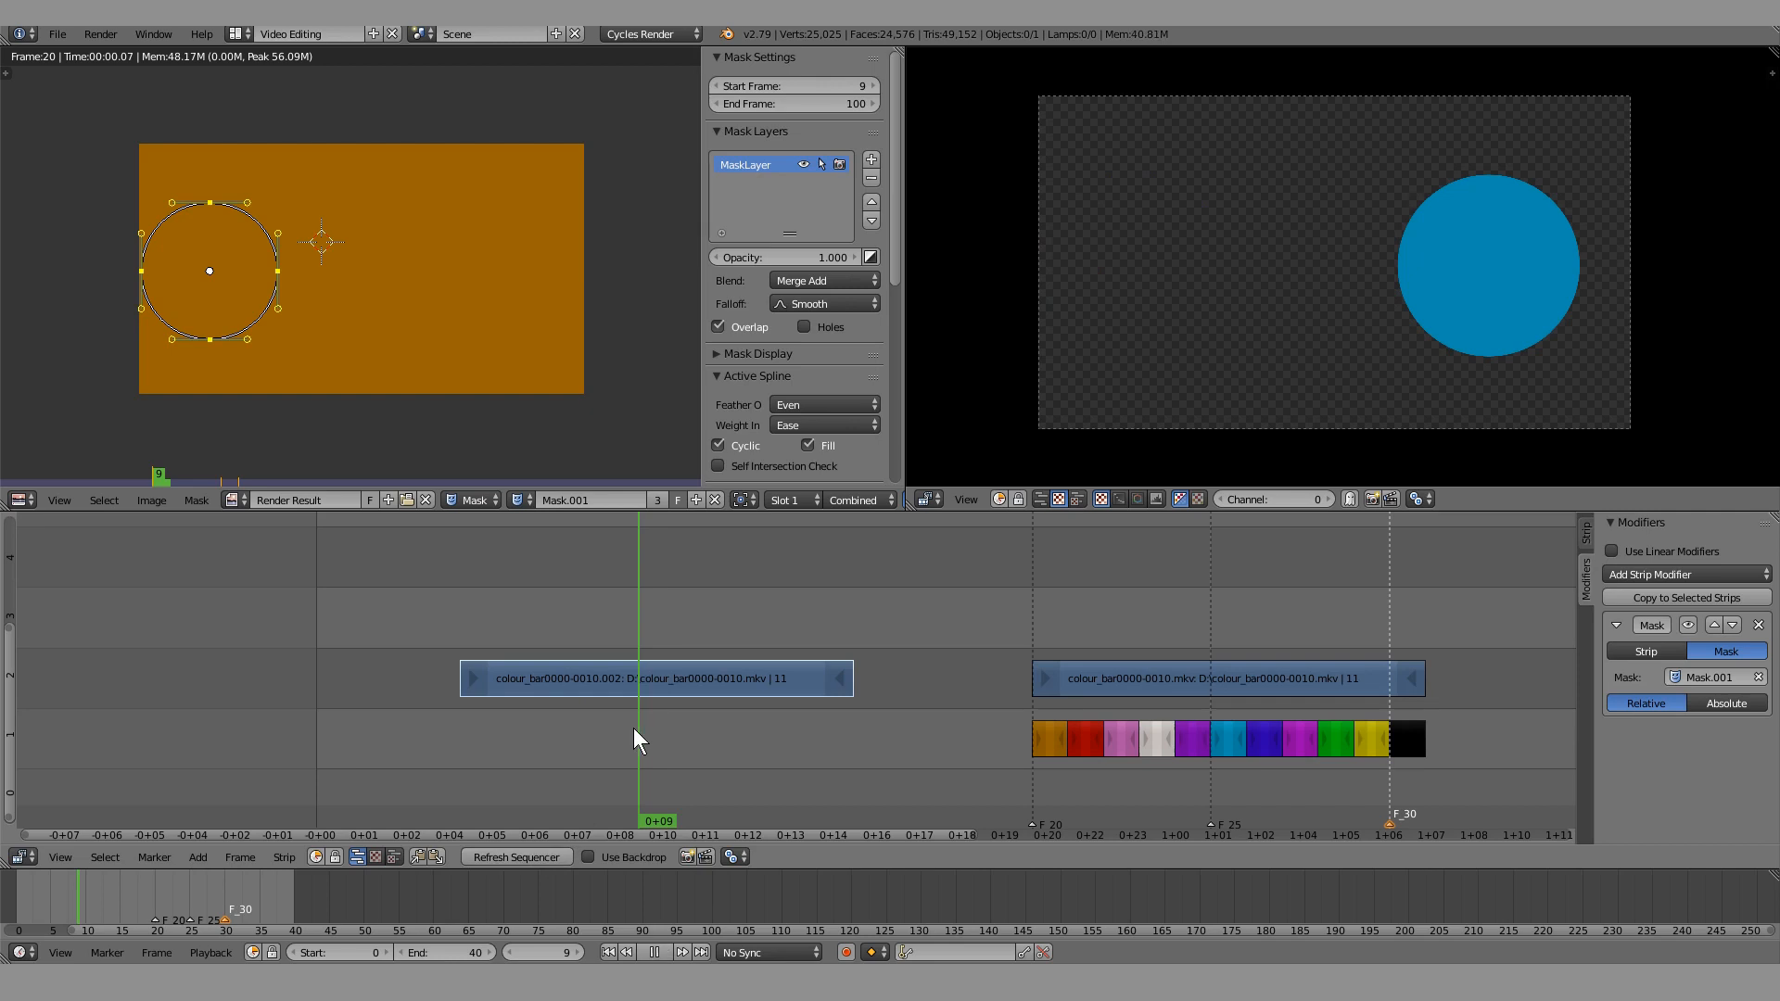
{"action": "left_click", "coordinate": [604, 731]}
{"action": "key", "text": "alt+a"}
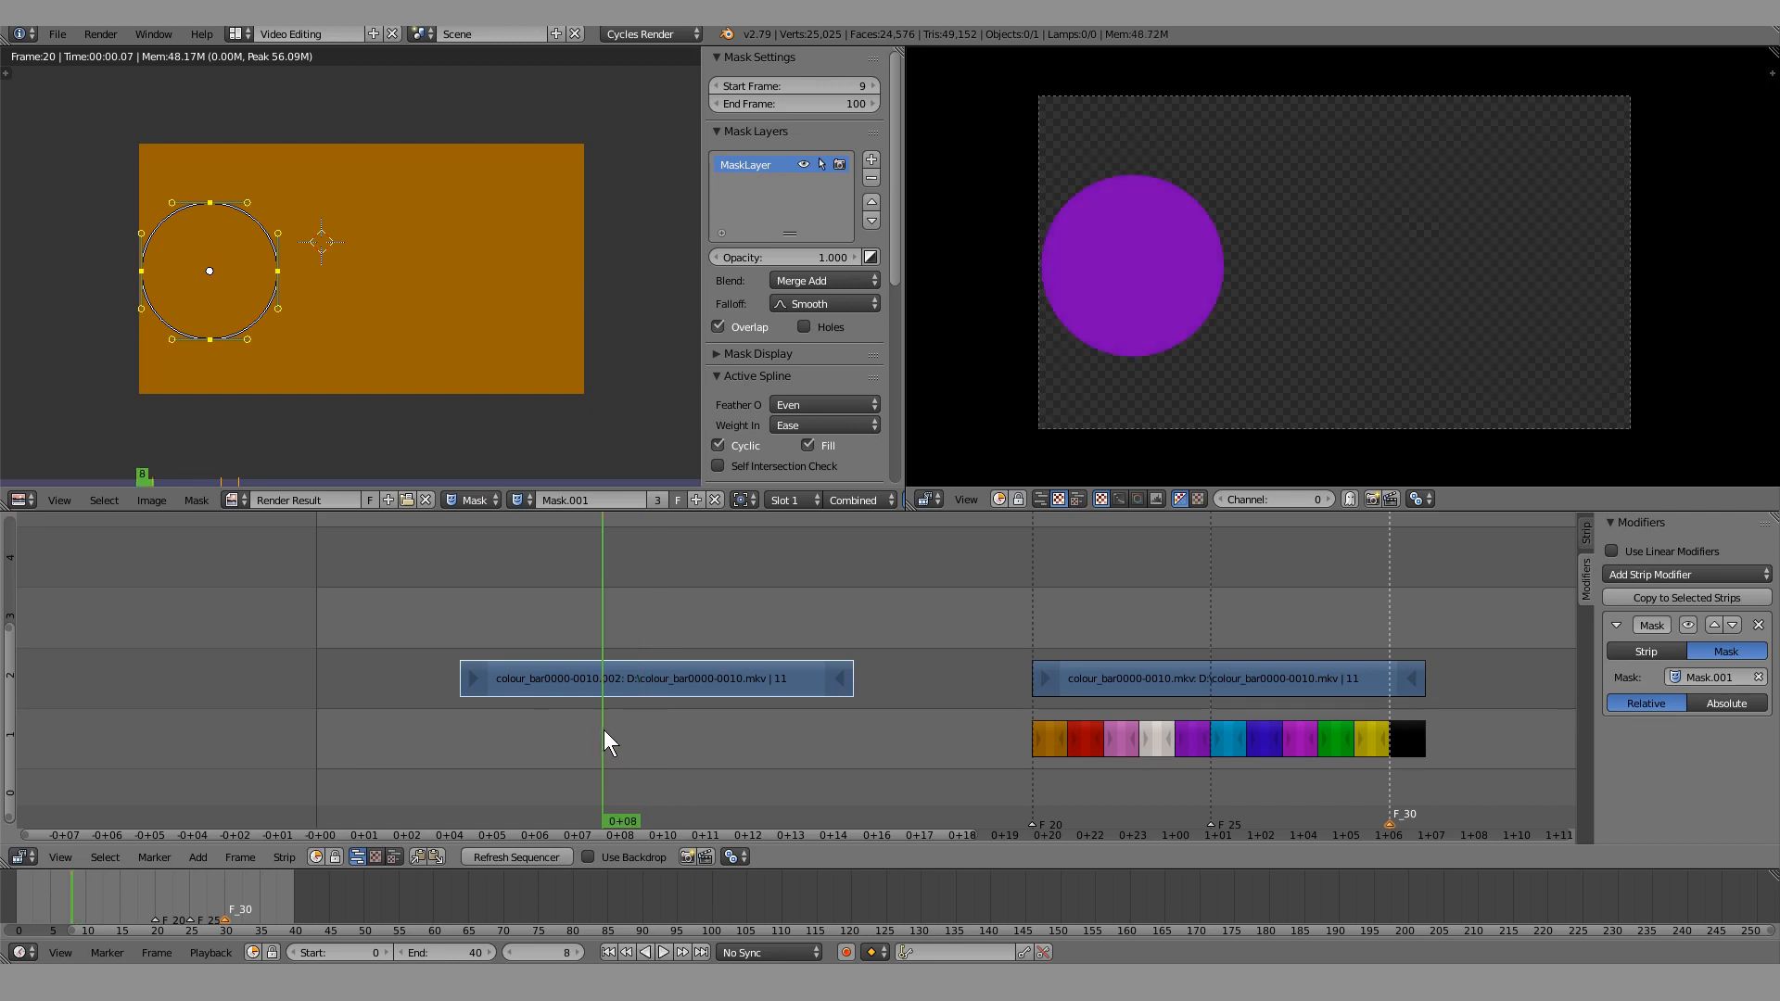
{"action": "right_click", "coordinate": [463, 699]}
{"action": "left_click", "coordinate": [473, 709]}
{"action": "key", "text": "alt+a"}
{"action": "left_click_drag", "start_coordinate": [486, 709], "coordinate": [638, 736]}
{"action": "right_click", "coordinate": [508, 741]}
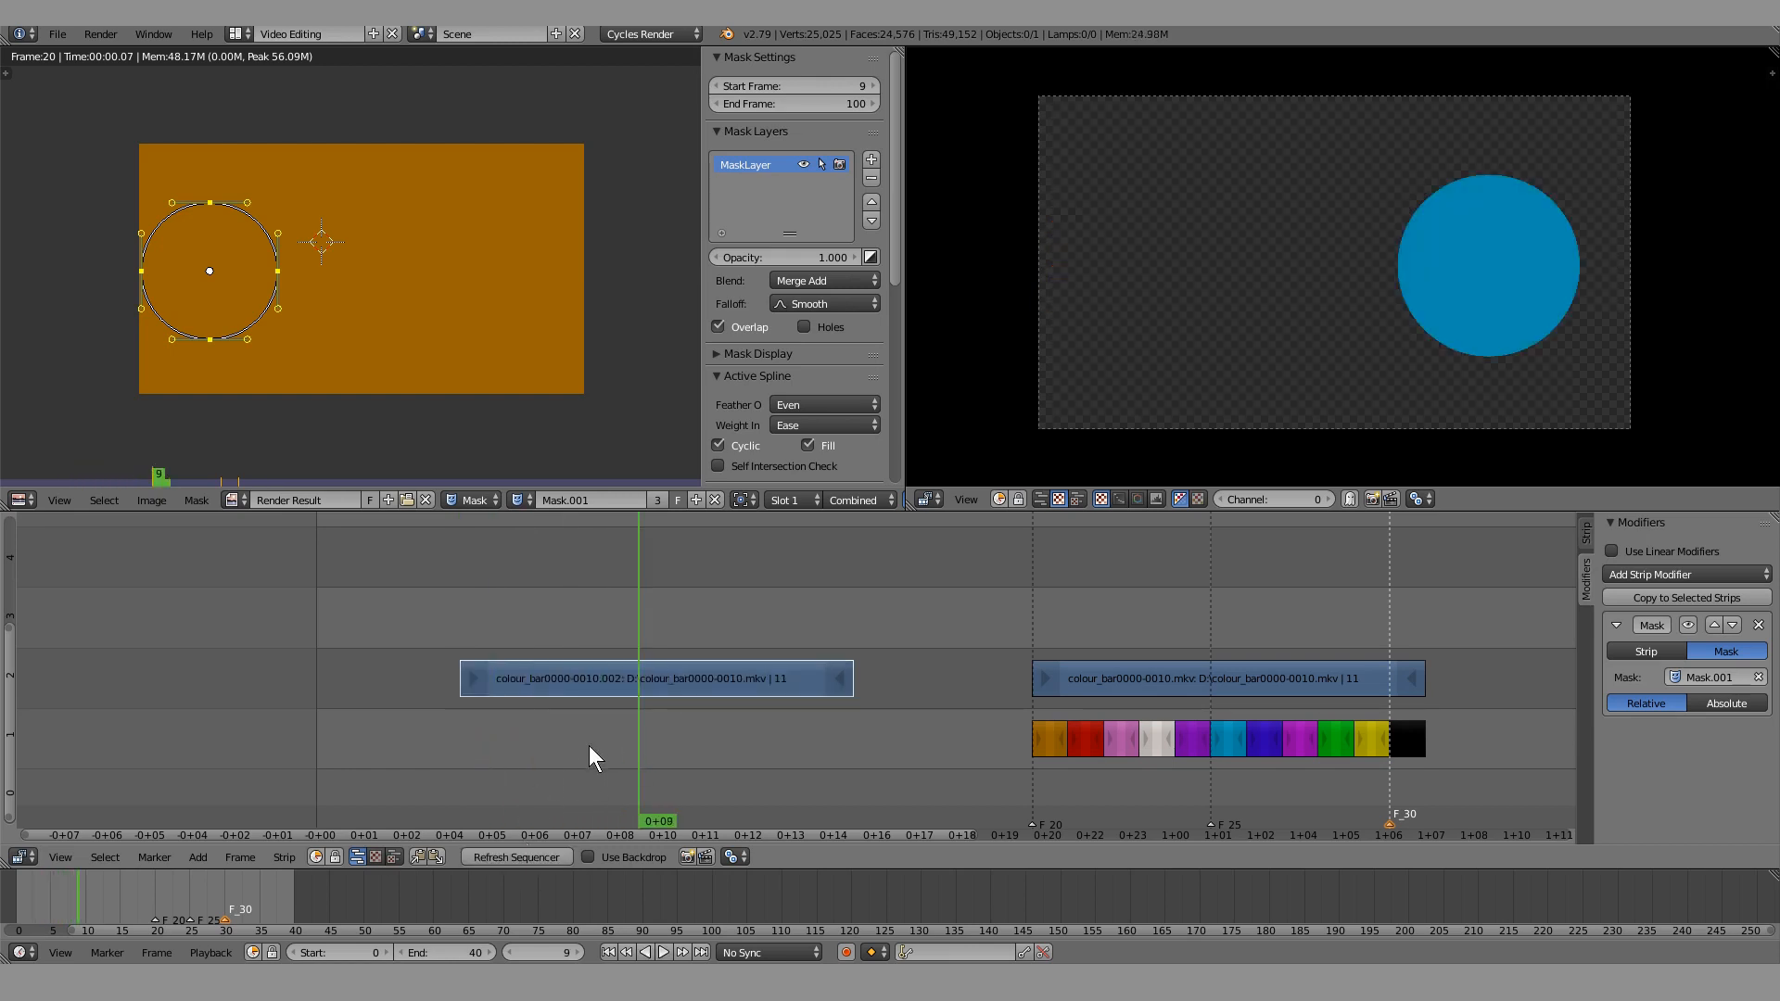
Go to the extended strip's first frame and set the mask's start frame to 4
{"action": "scroll", "coordinate": [588, 745], "scroll_direction": "up", "scroll_amount": 2}
{"action": "key", "text": "alt+a"}
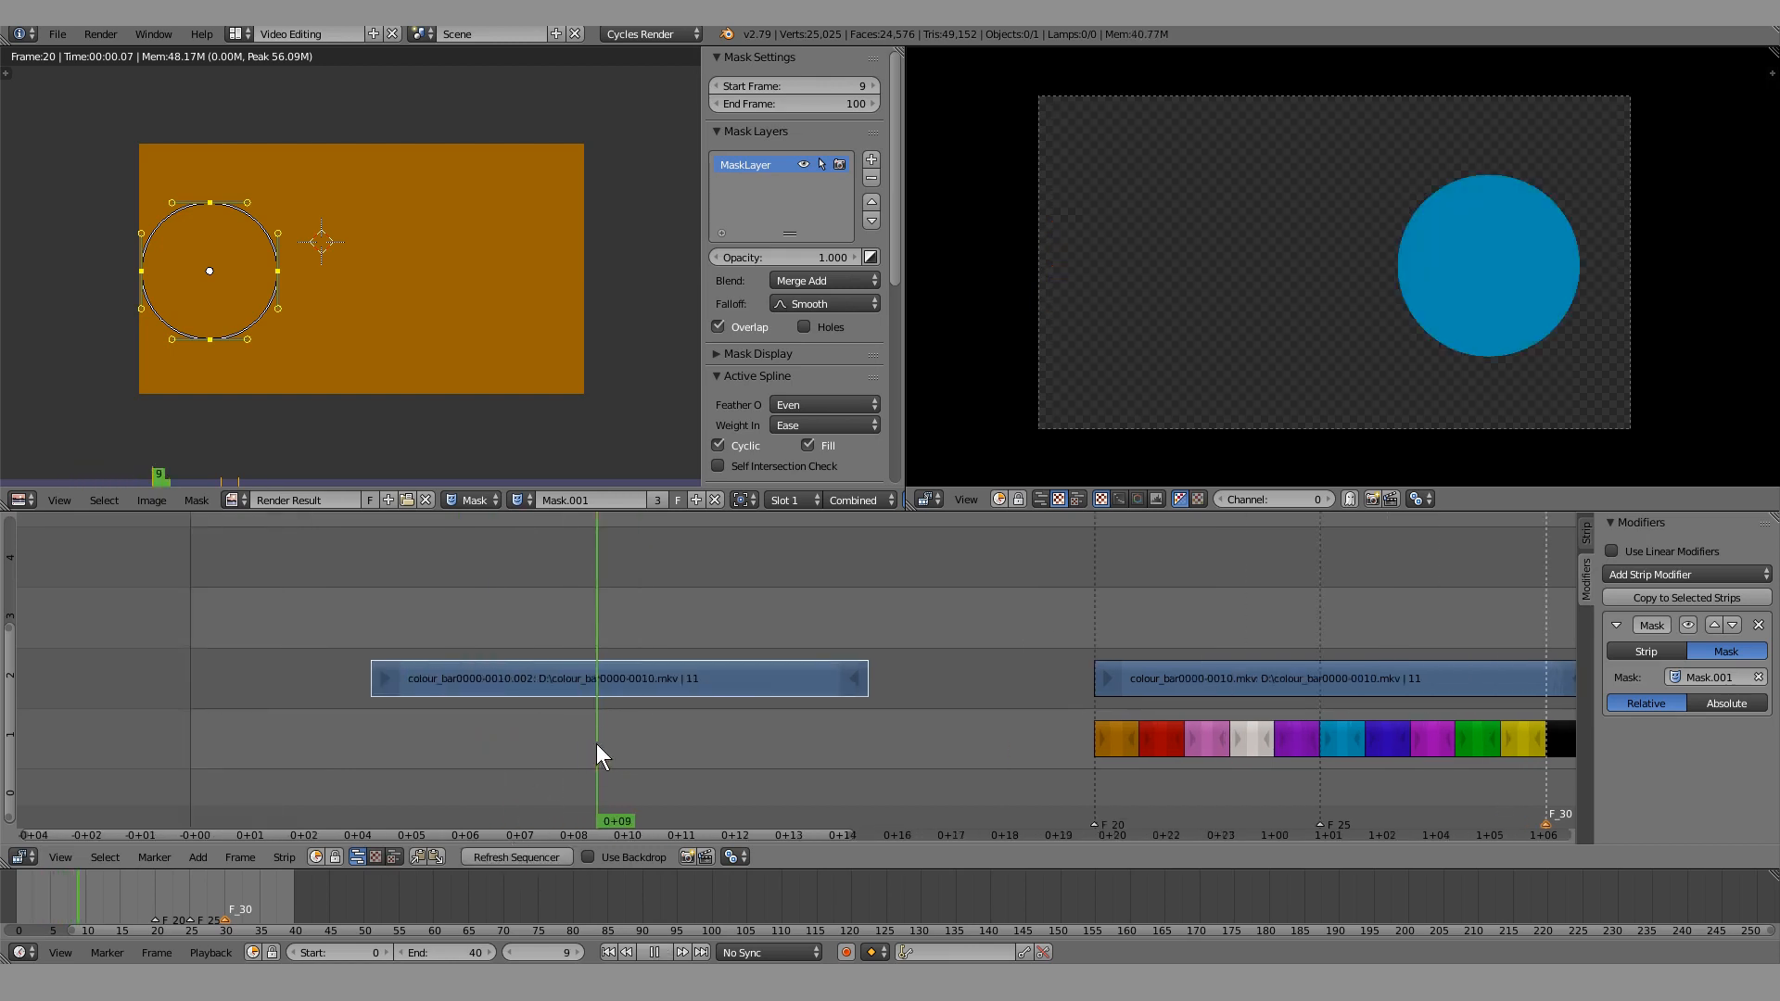
{"action": "key", "text": "Escape"}
{"action": "left_click_drag", "start_coordinate": [503, 760], "coordinate": [376, 754]}
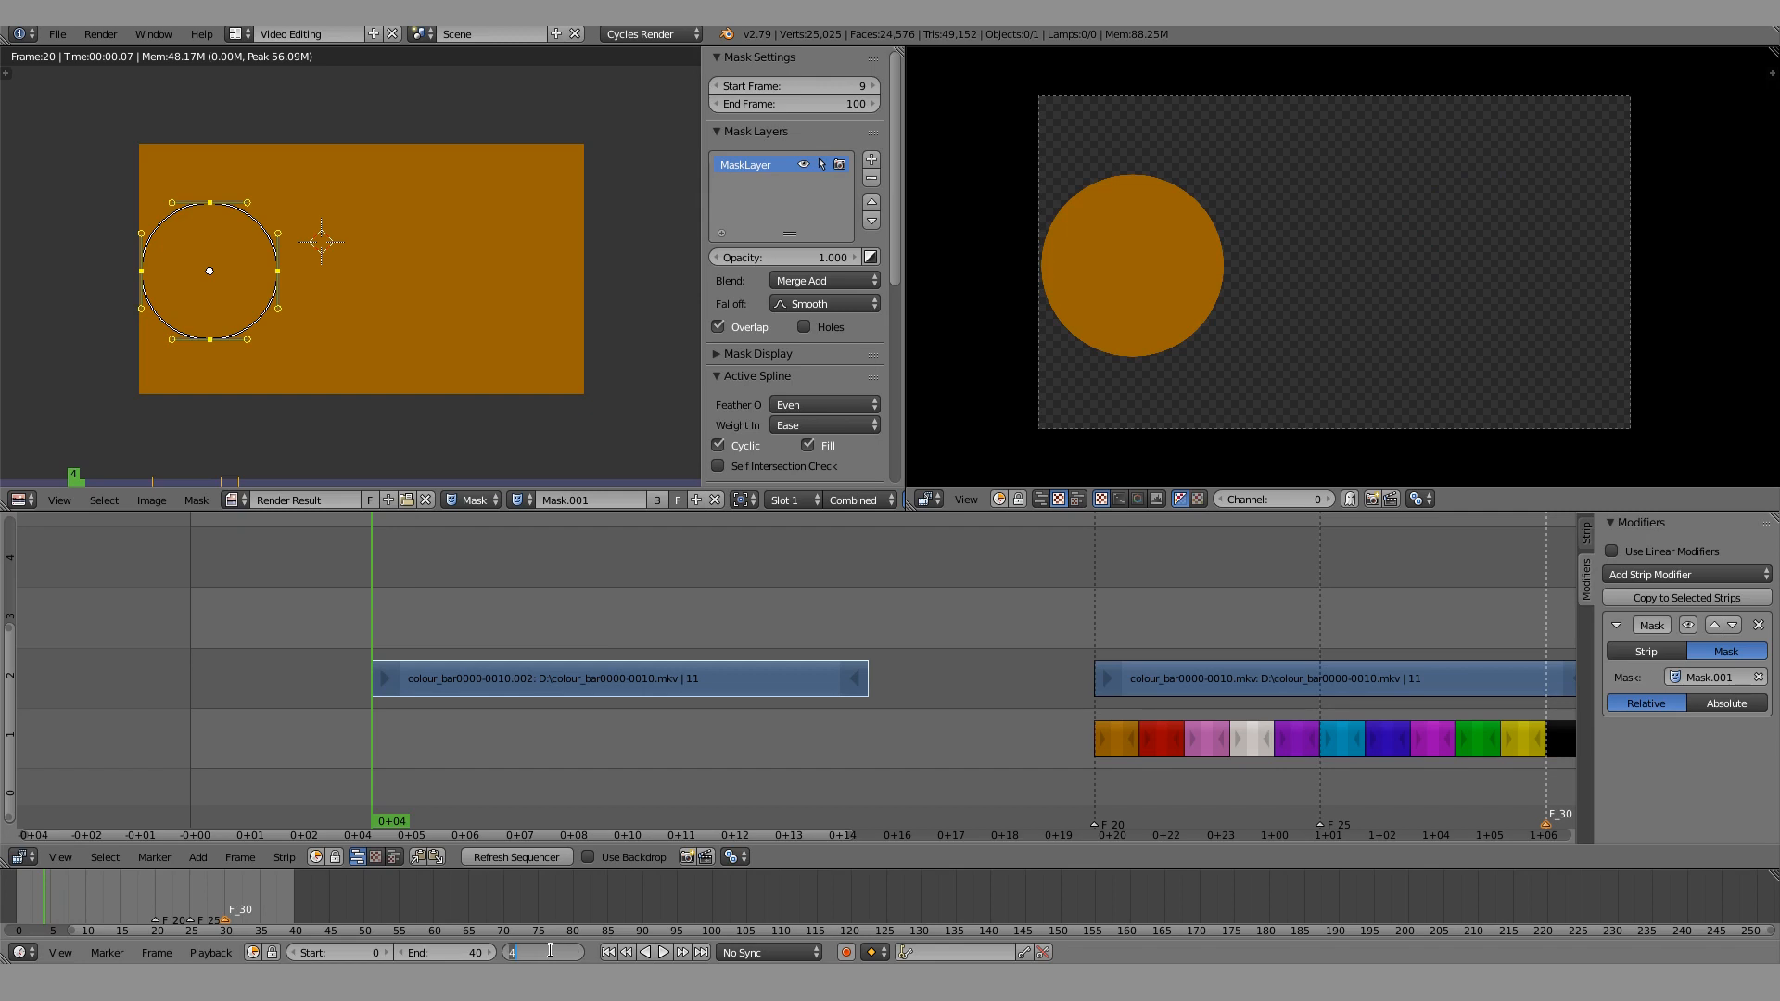
{"action": "key", "text": "Escape"}
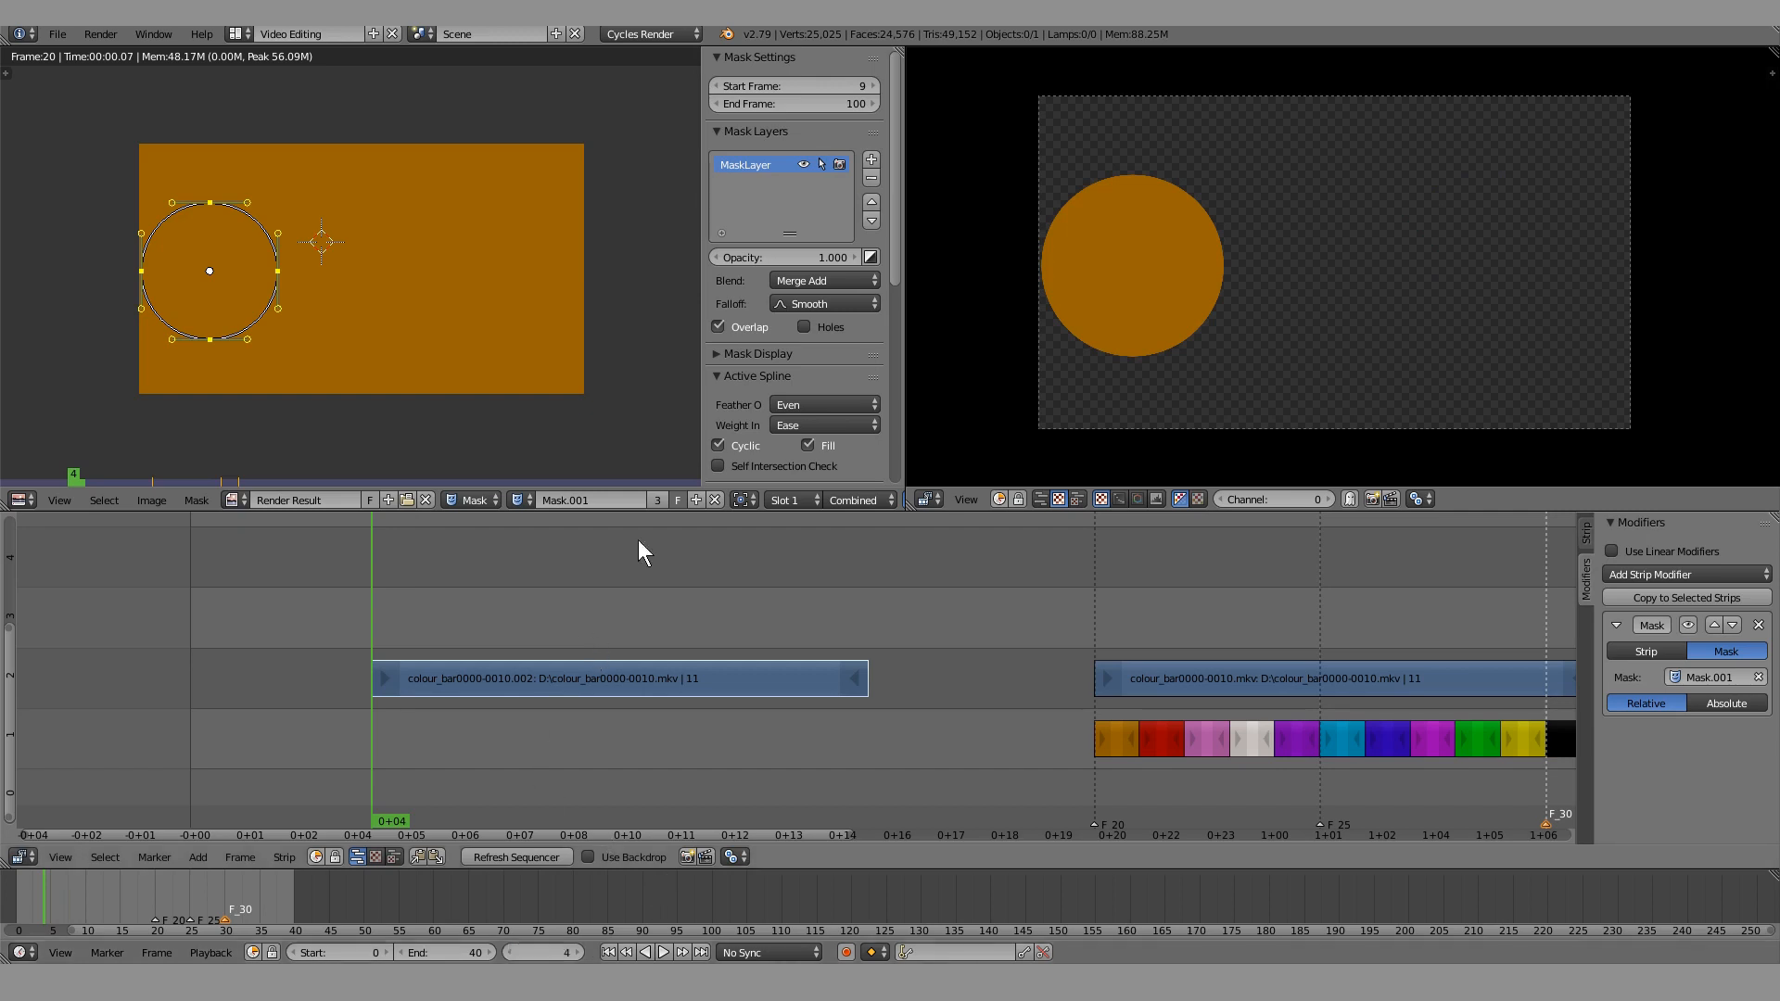
{"action": "left_click", "coordinate": [830, 85]}
{"action": "key", "text": "Return"}
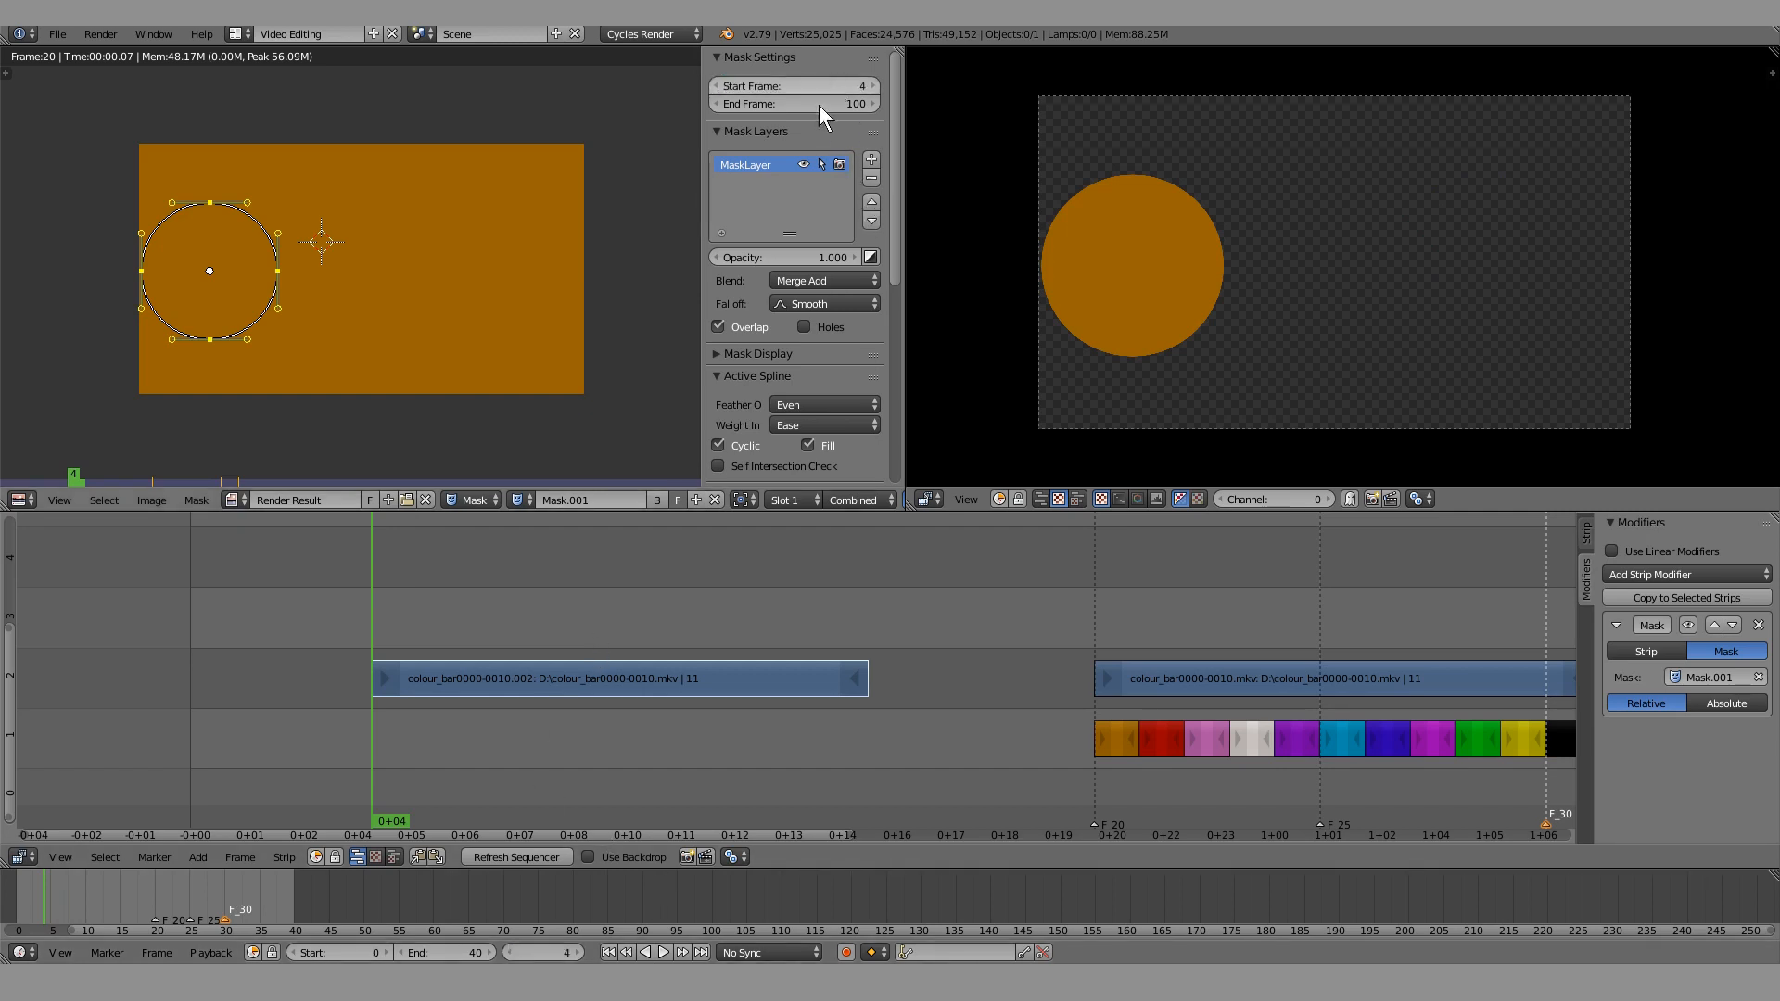
Scrub the extended strip up to frame 13 to check the mask with its new start frame
{"action": "key", "text": "alt+a"}
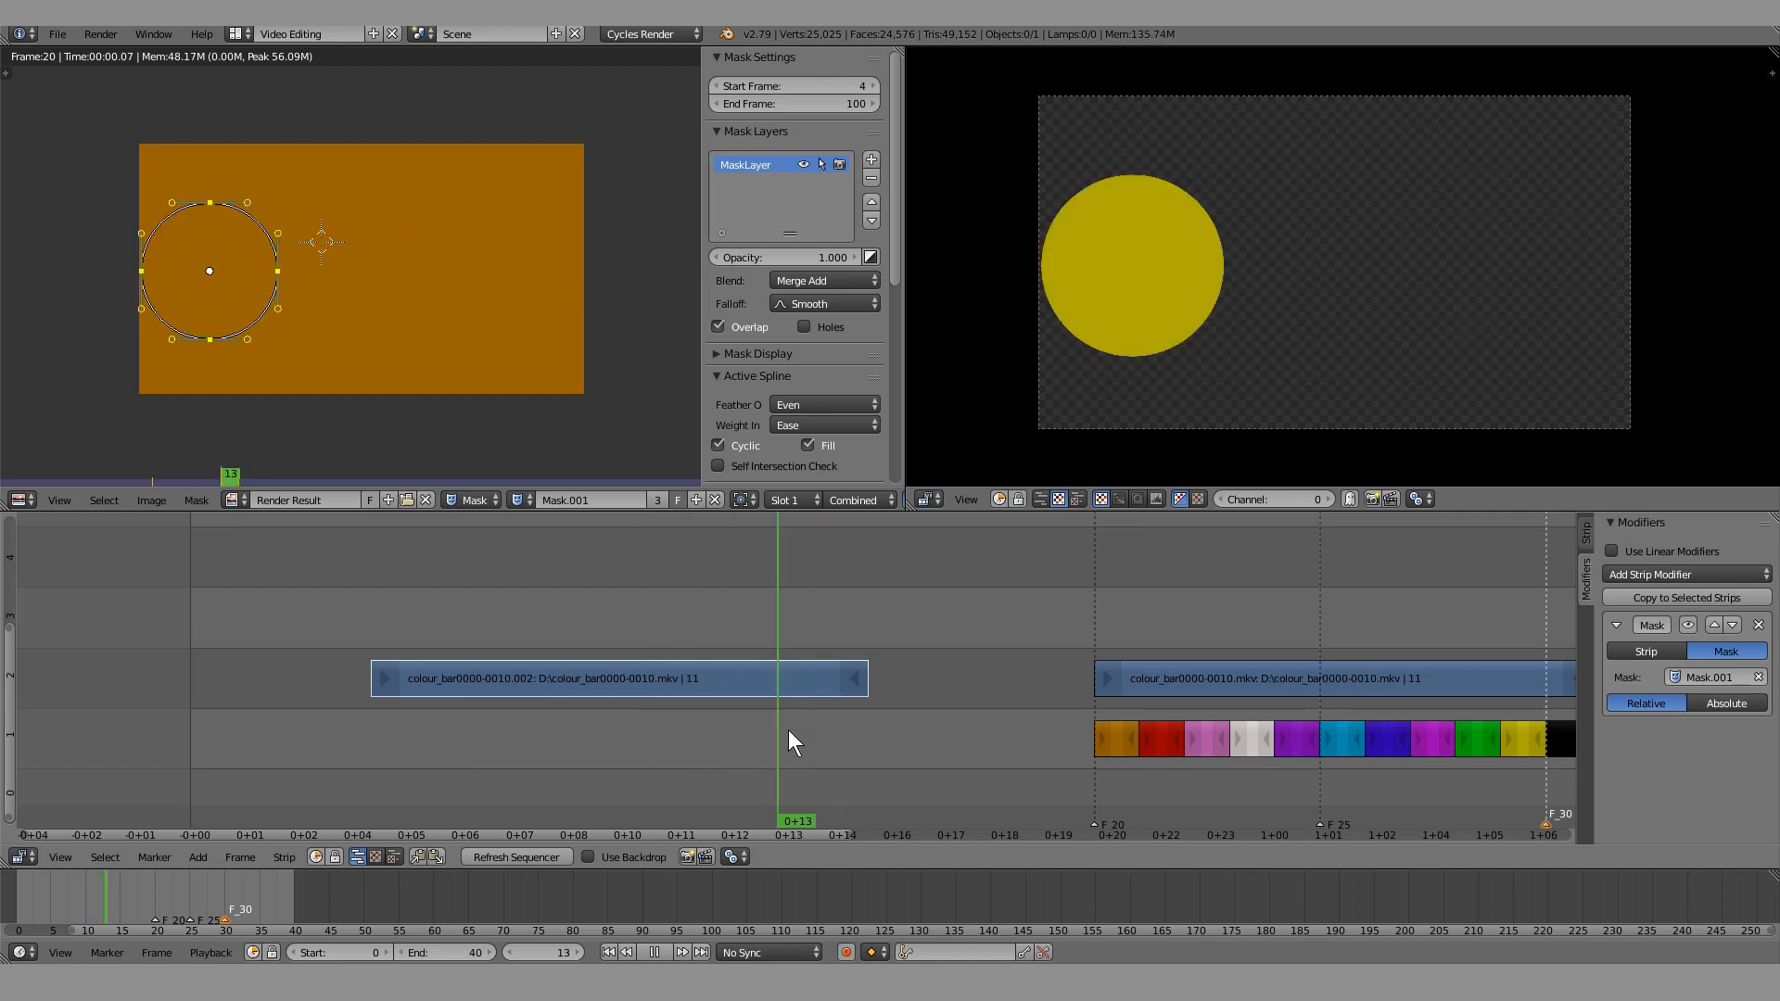
{"action": "key", "text": "alt+a"}
{"action": "mouse_move", "coordinate": [399, 675]}
{"action": "right_mouse_down"}
{"action": "mouse_move", "coordinate": [684, 686]}
{"action": "mouse_move", "coordinate": [334, 687]}
{"action": "mouse_move", "coordinate": [369, 688]}
{"action": "right_mouse_up"}
{"action": "right_click", "coordinate": [716, 782]}
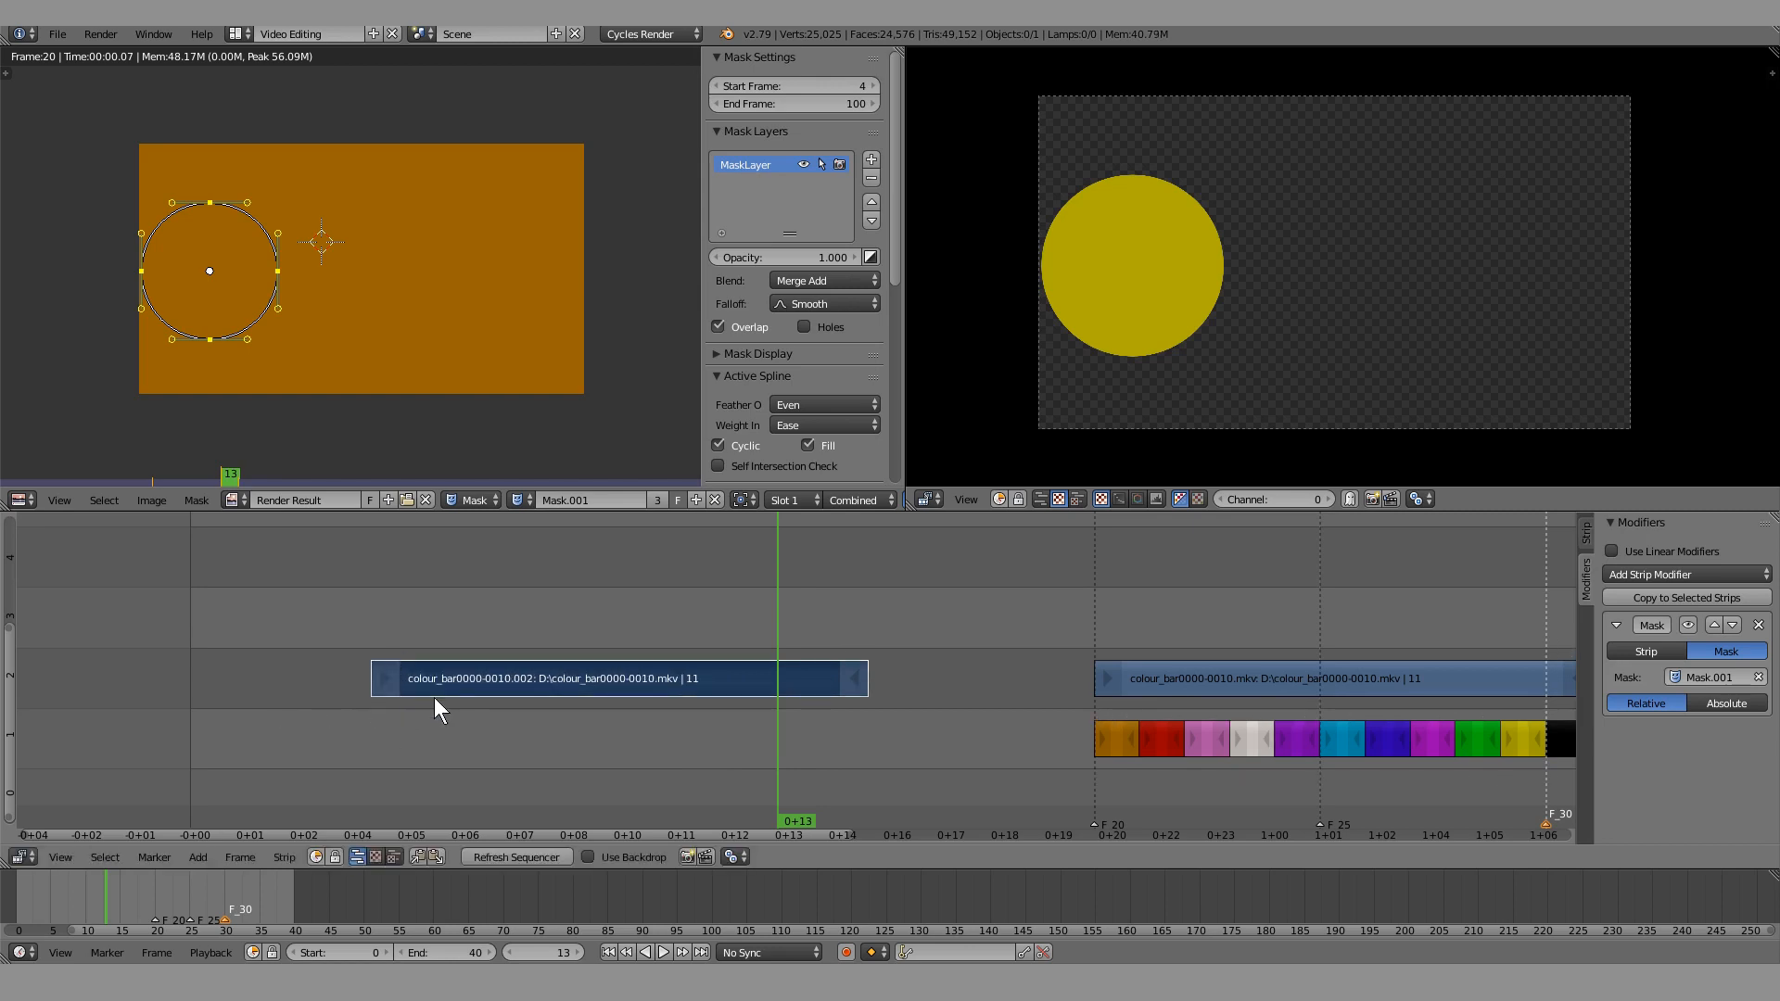
Trim the strip's start to frame 10 and extend it back to frame 4
{"action": "left_click", "coordinate": [660, 732]}
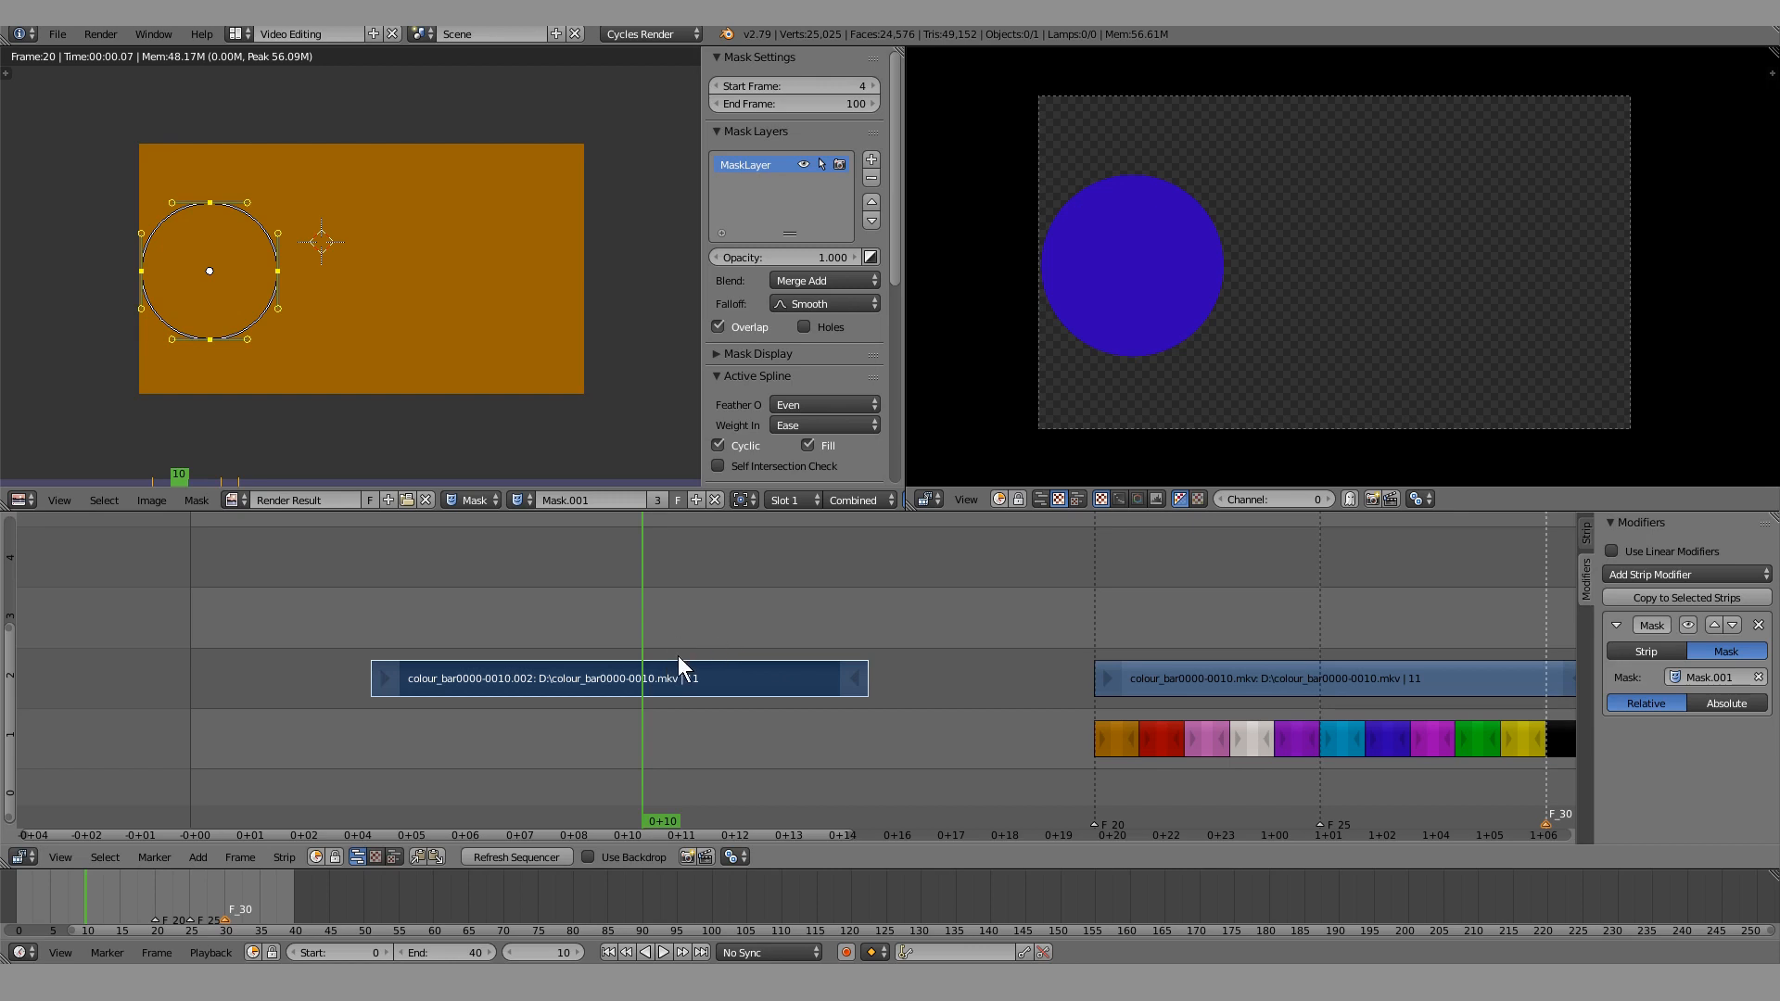
{"action": "right_click_drag", "start_coordinate": [370, 681], "coordinate": [647, 693]}
{"action": "key", "text": "a"}
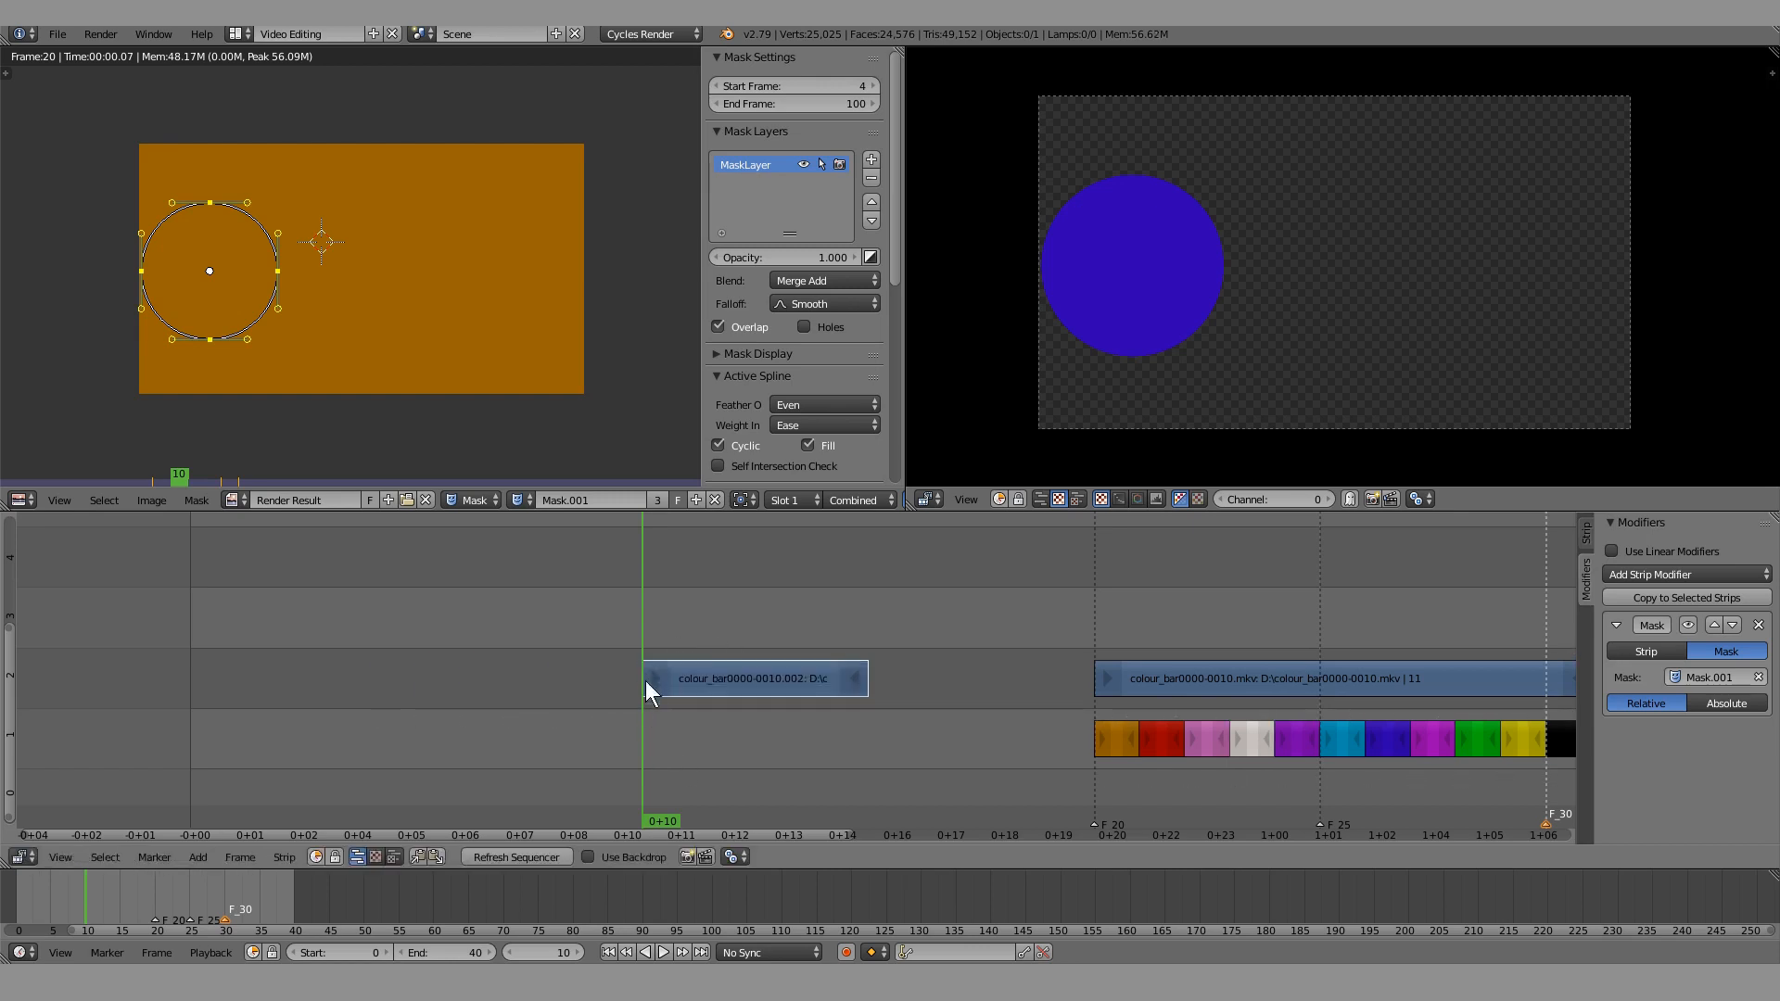
{"action": "right_click_drag", "start_coordinate": [662, 679], "coordinate": [374, 686]}
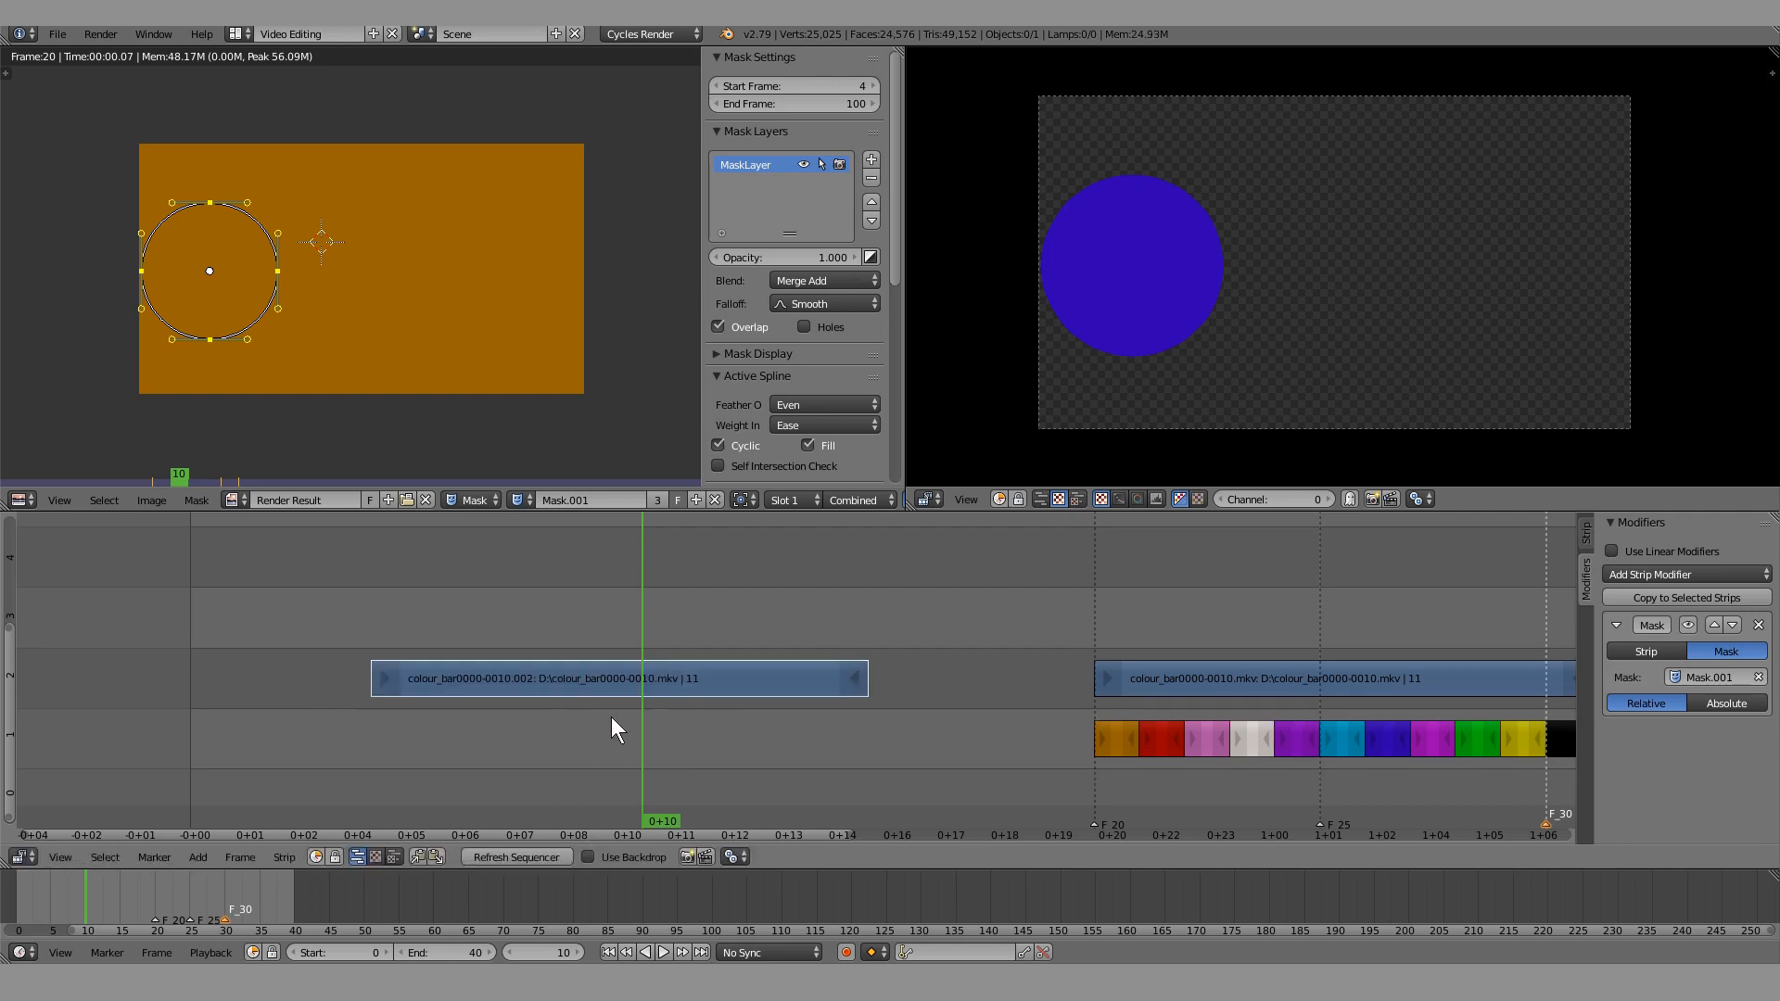
Scrub the full-length strip from frame 4 to frame 11 to check the circle's position
{"action": "key", "text": "shift+alt+a"}
{"action": "left_click_drag", "start_coordinate": [370, 726], "coordinate": [686, 719]}
{"action": "key", "text": "alt+a"}
Trim the strip's start to frame 9 and refresh the sequencer
{"action": "right_click_drag", "start_coordinate": [403, 682], "coordinate": [630, 675]}
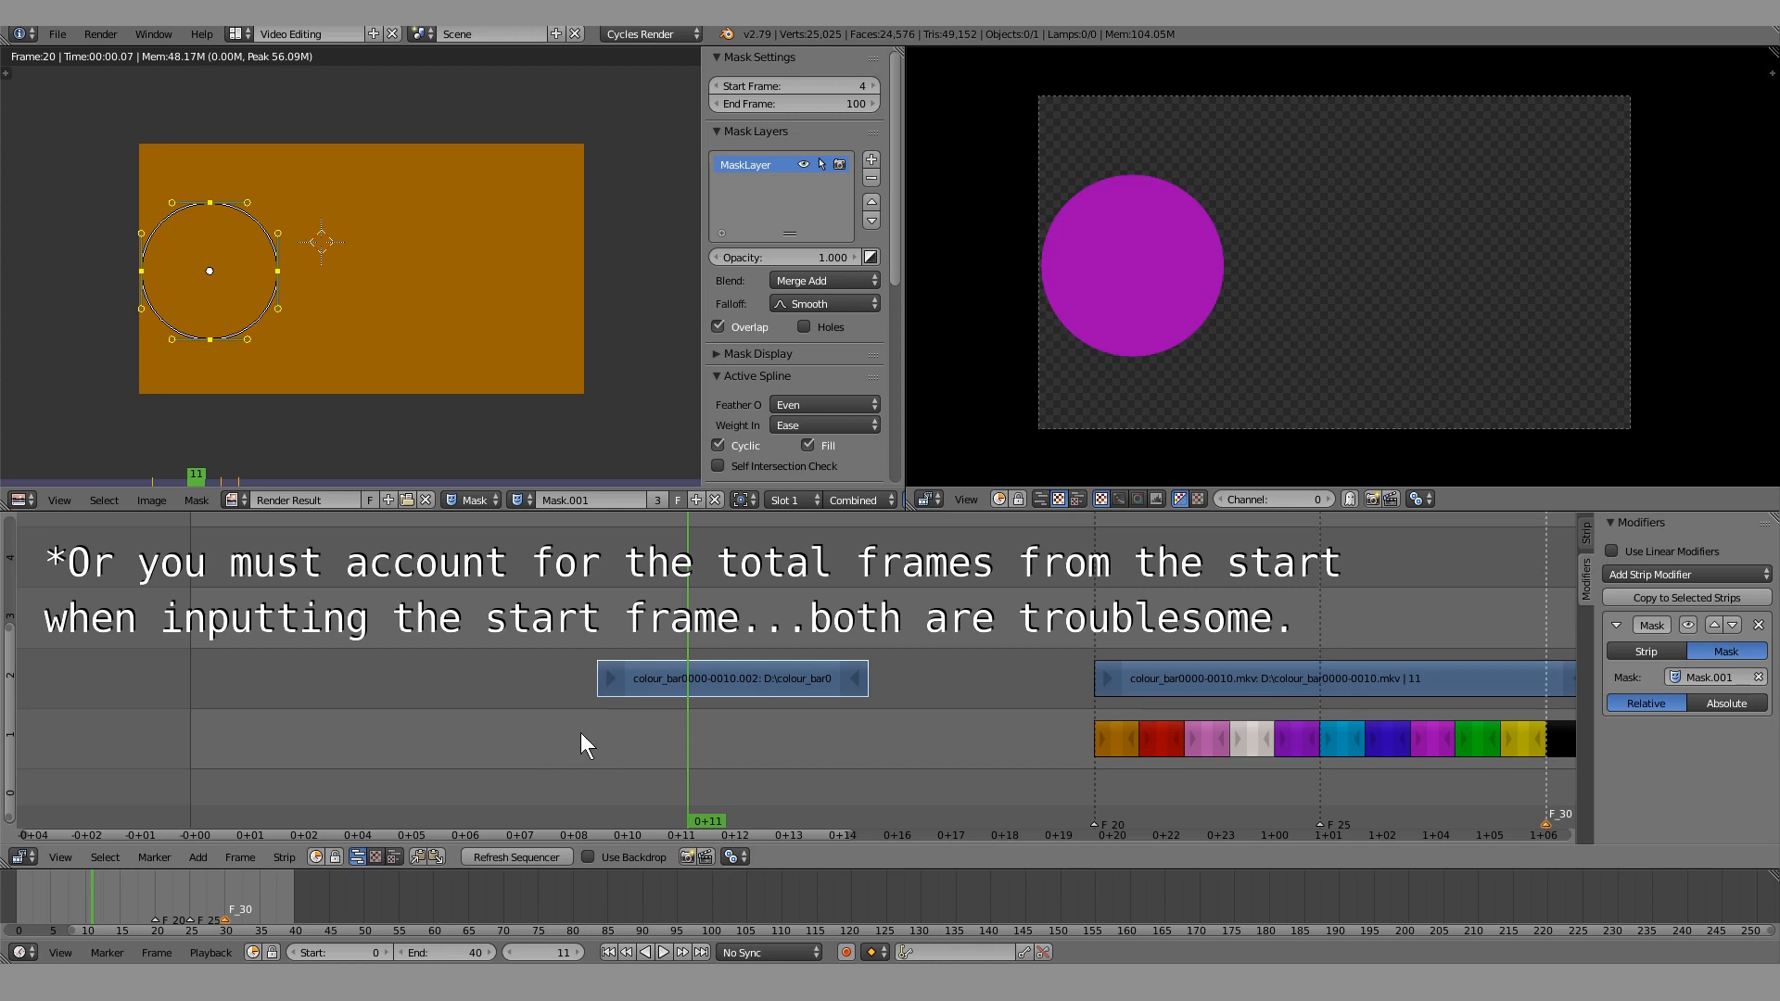
{"action": "right_click", "coordinate": [723, 683]}
{"action": "key", "text": "g"}
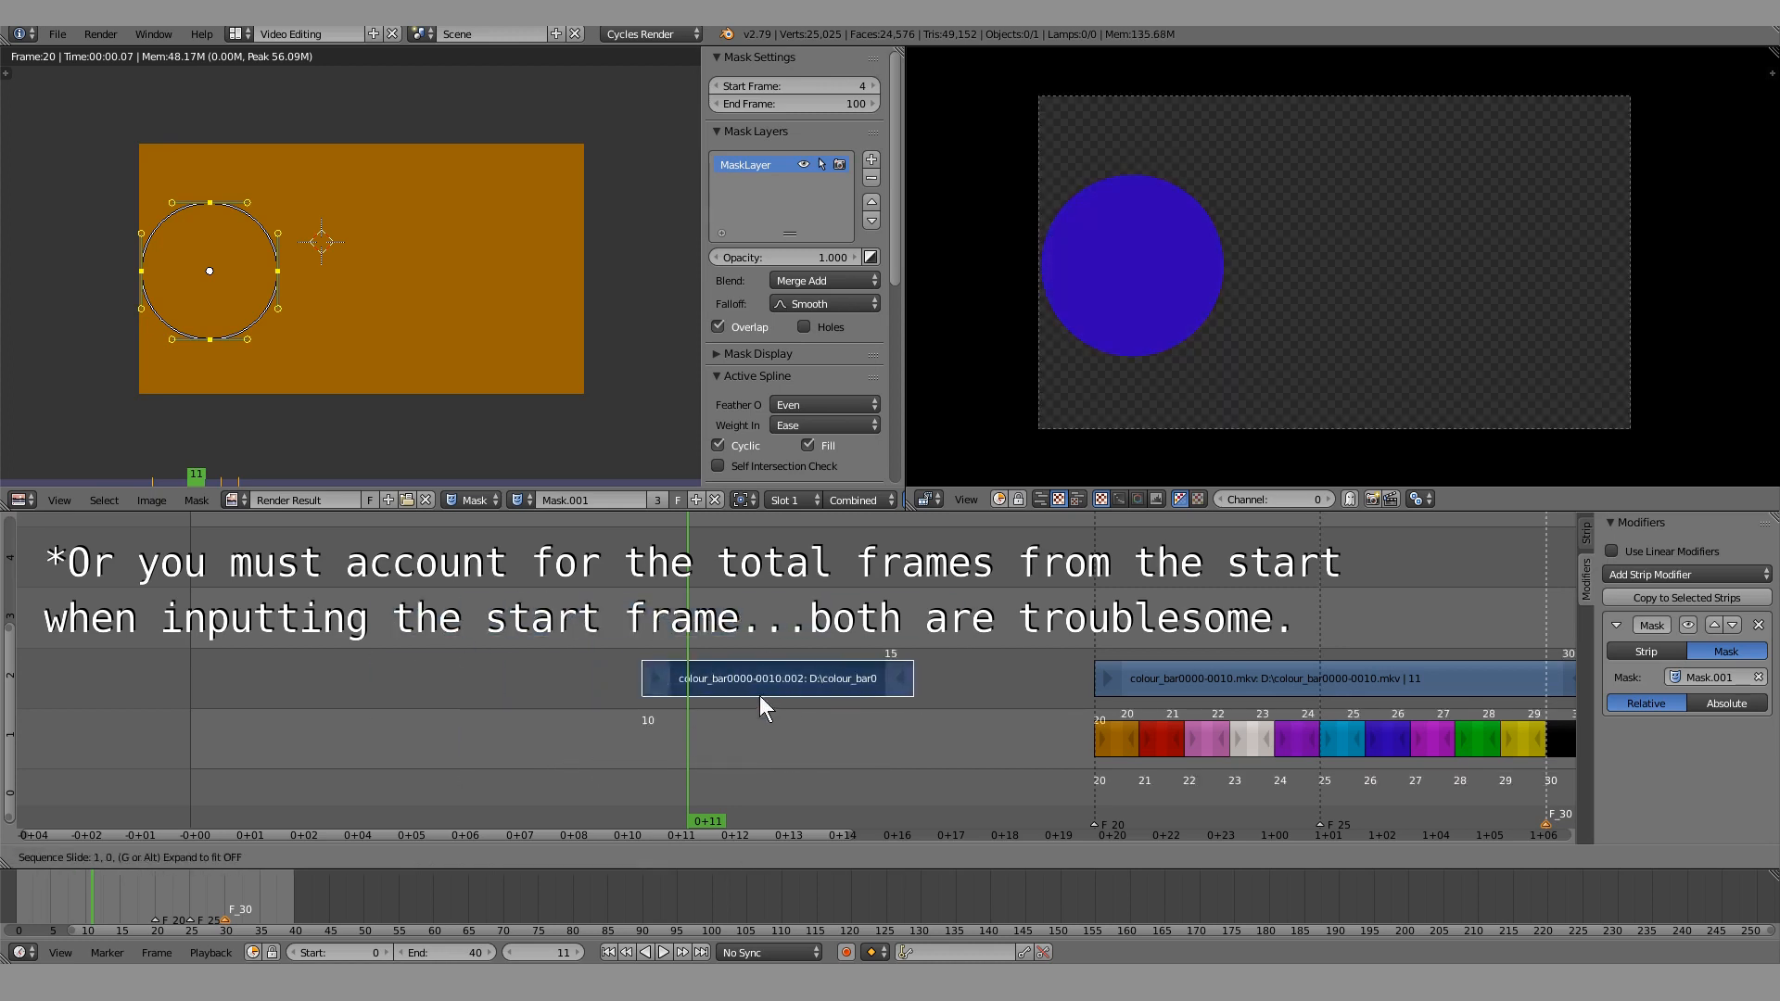
{"action": "right_click", "coordinate": [759, 695]}
{"action": "left_click", "coordinate": [528, 854]}
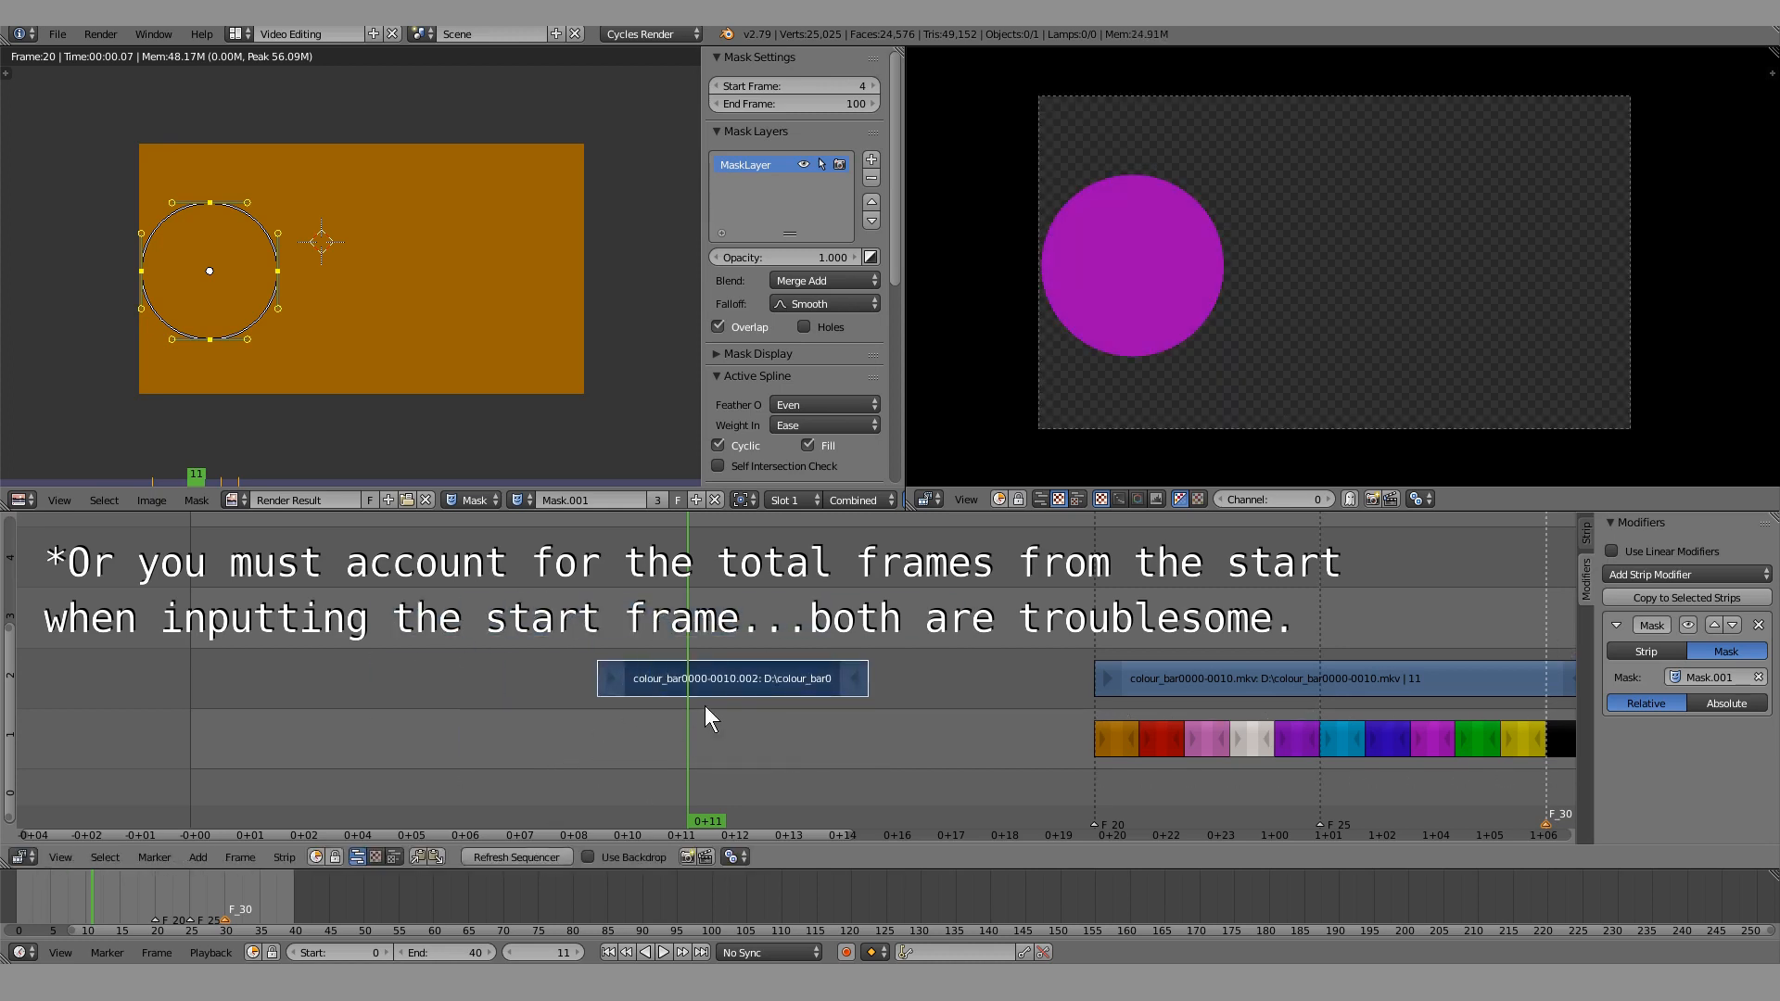
Scrub the trimmed strip from frame 9 to frame 14 to check the mask's movement
{"action": "scroll", "coordinate": [715, 710], "scroll_direction": "down", "scroll_amount": 2}
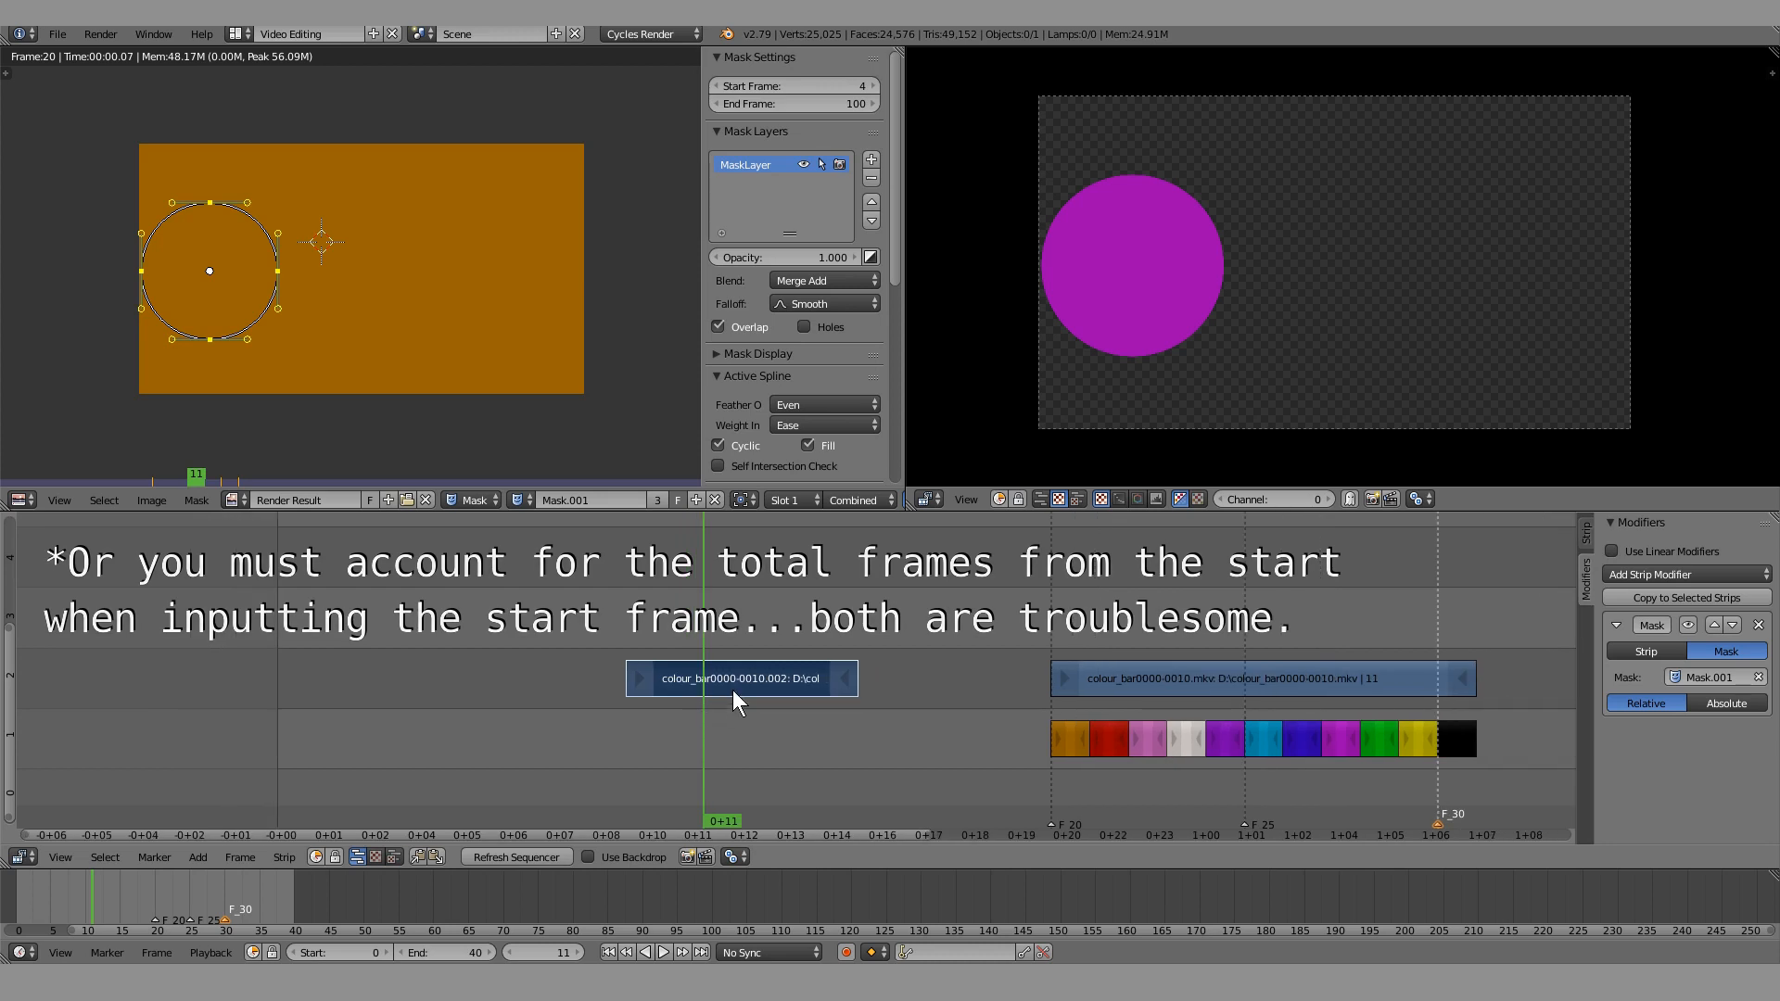
{"action": "key", "text": "shift+alt+a"}
{"action": "left_click_drag", "start_coordinate": [549, 738], "coordinate": [621, 738]}
{"action": "right_click", "coordinate": [721, 676]}
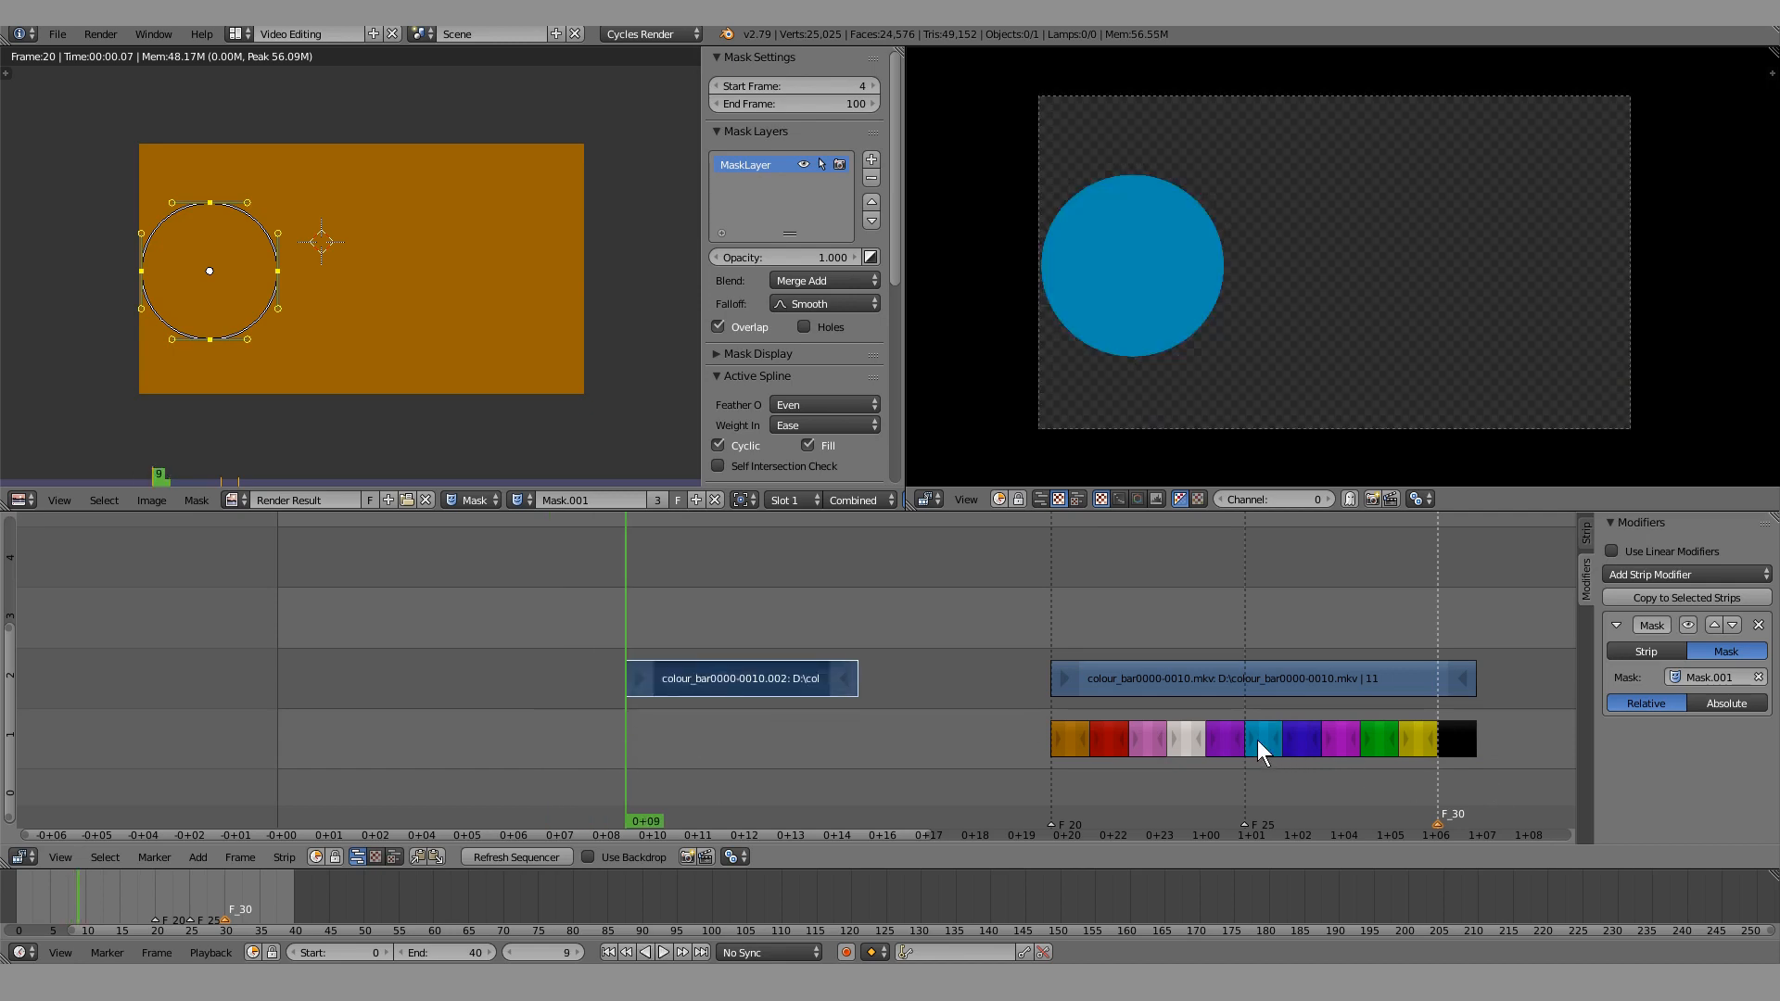
{"action": "key", "text": "alt+a"}
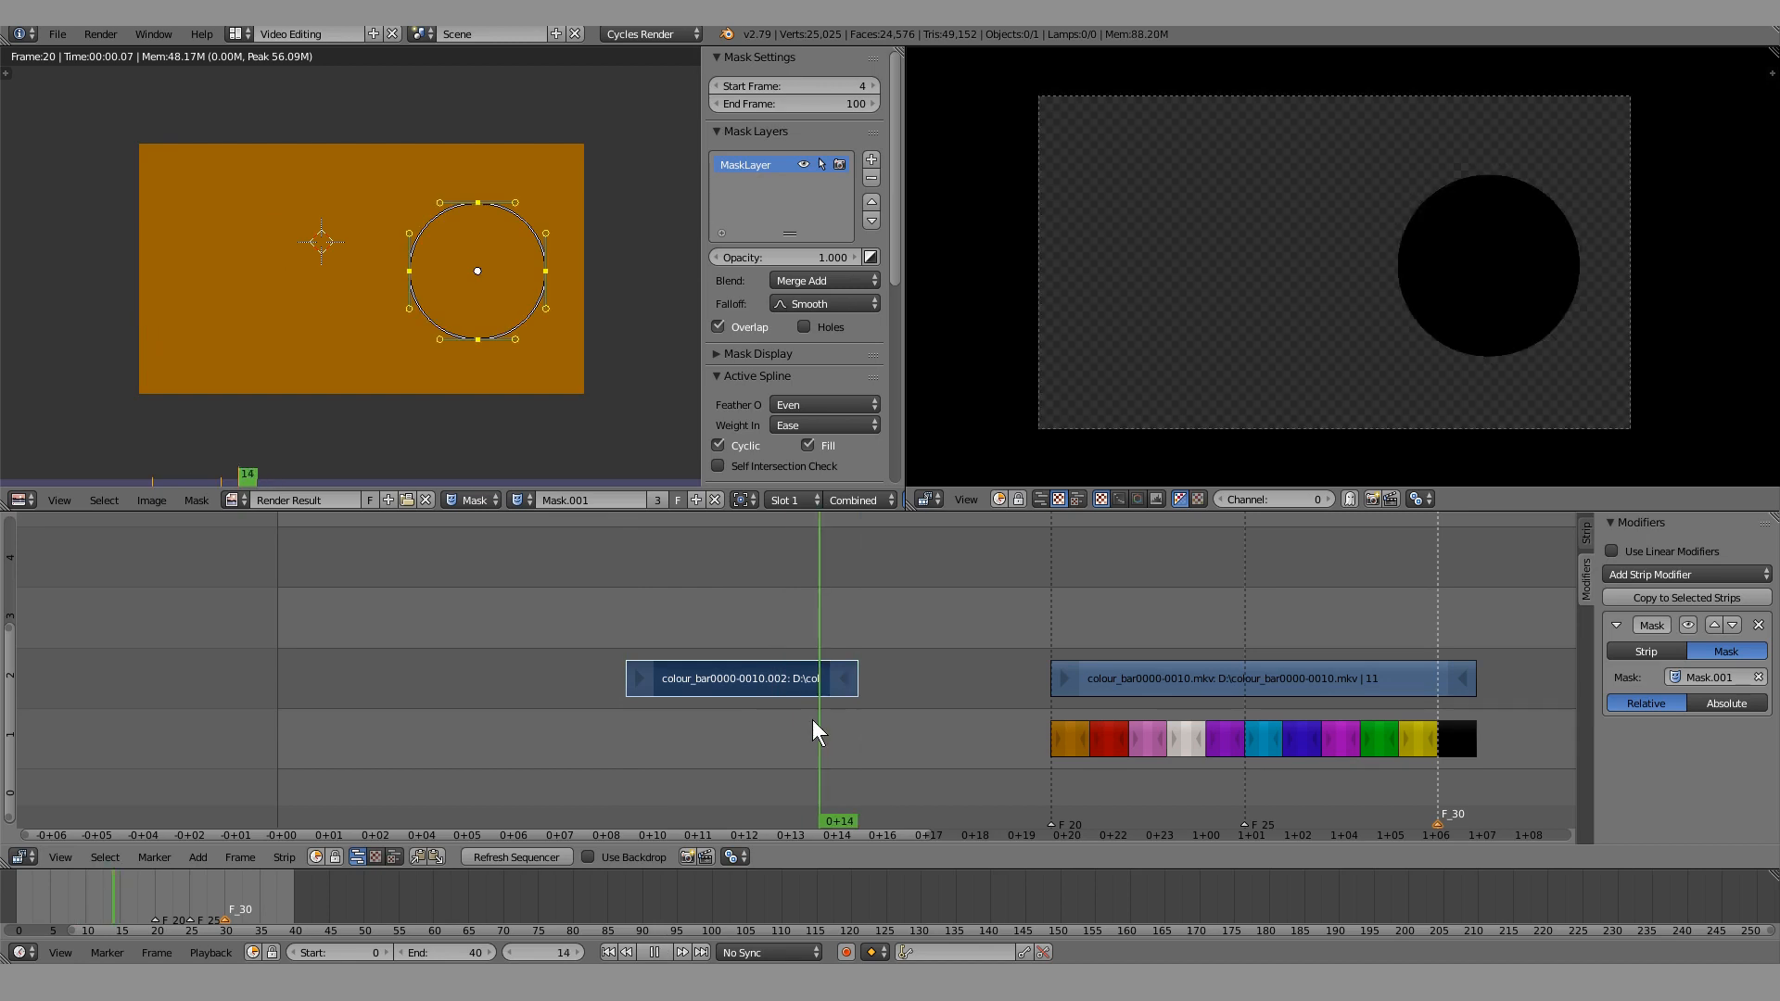
{"action": "key", "text": "alt+a"}
Remove the Mask modifier from the trimmed strip and check the unmasked picture at frame 11
{"action": "left_click", "coordinate": [1758, 625]}
{"action": "left_click_drag", "start_coordinate": [881, 677], "coordinate": [709, 717]}
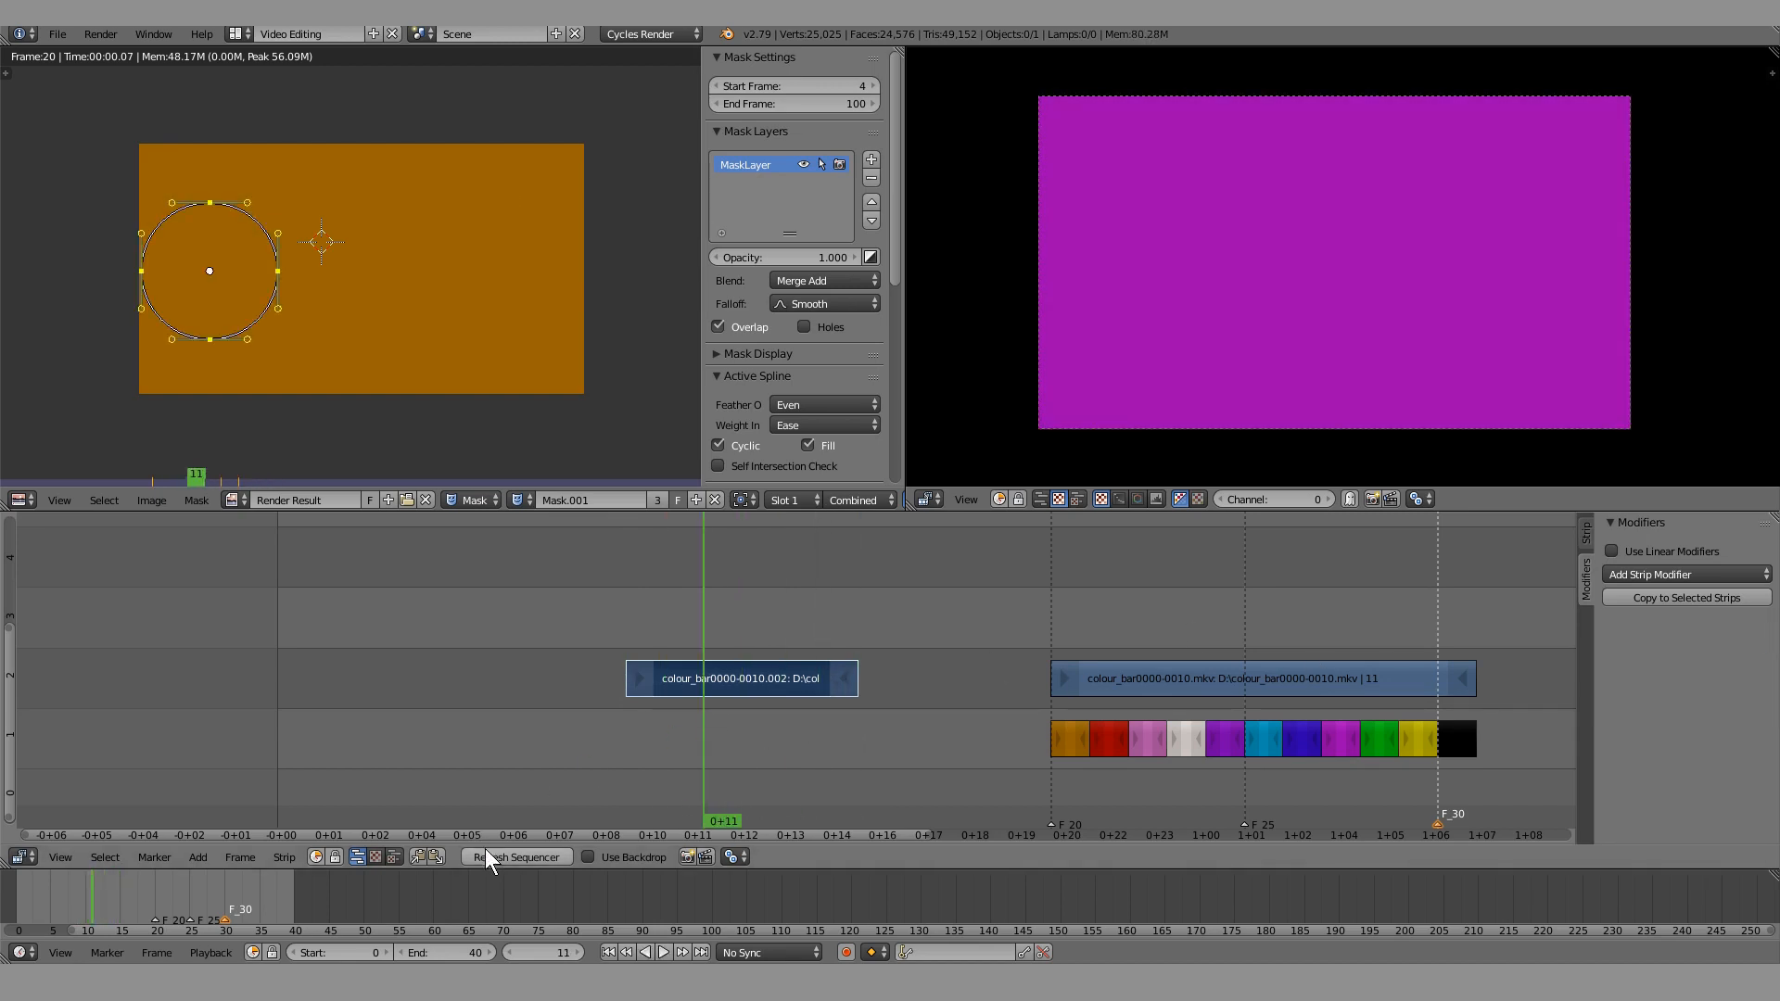
{"action": "key", "text": "a"}
Group the trimmed strip into a meta strip
{"action": "right_click_drag", "start_coordinate": [638, 676], "coordinate": [720, 684]}
{"action": "right_click", "coordinate": [720, 684]}
{"action": "right_click", "coordinate": [773, 677]}
{"action": "key", "text": "ctrl+g"}
Extend the meta strip's start to about frame 5 and its end to about frame 17
{"action": "right_click_drag", "start_coordinate": [636, 685], "coordinate": [482, 696]}
{"action": "mouse_move", "coordinate": [588, 712]}
{"action": "left_mouse_down"}
{"action": "mouse_move", "coordinate": [510, 716]}
{"action": "mouse_move", "coordinate": [567, 712]}
{"action": "left_mouse_up"}
{"action": "right_click_drag", "start_coordinate": [849, 682], "coordinate": [938, 677]}
Select the longer colour-bar movie strip and move the playhead to frame 19, just before its start
{"action": "mouse_move", "coordinate": [1069, 680]}
{"action": "right_mouse_down"}
{"action": "mouse_move", "coordinate": [998, 678]}
{"action": "mouse_move", "coordinate": [1054, 681]}
{"action": "right_mouse_up"}
{"action": "left_click", "coordinate": [1005, 651]}
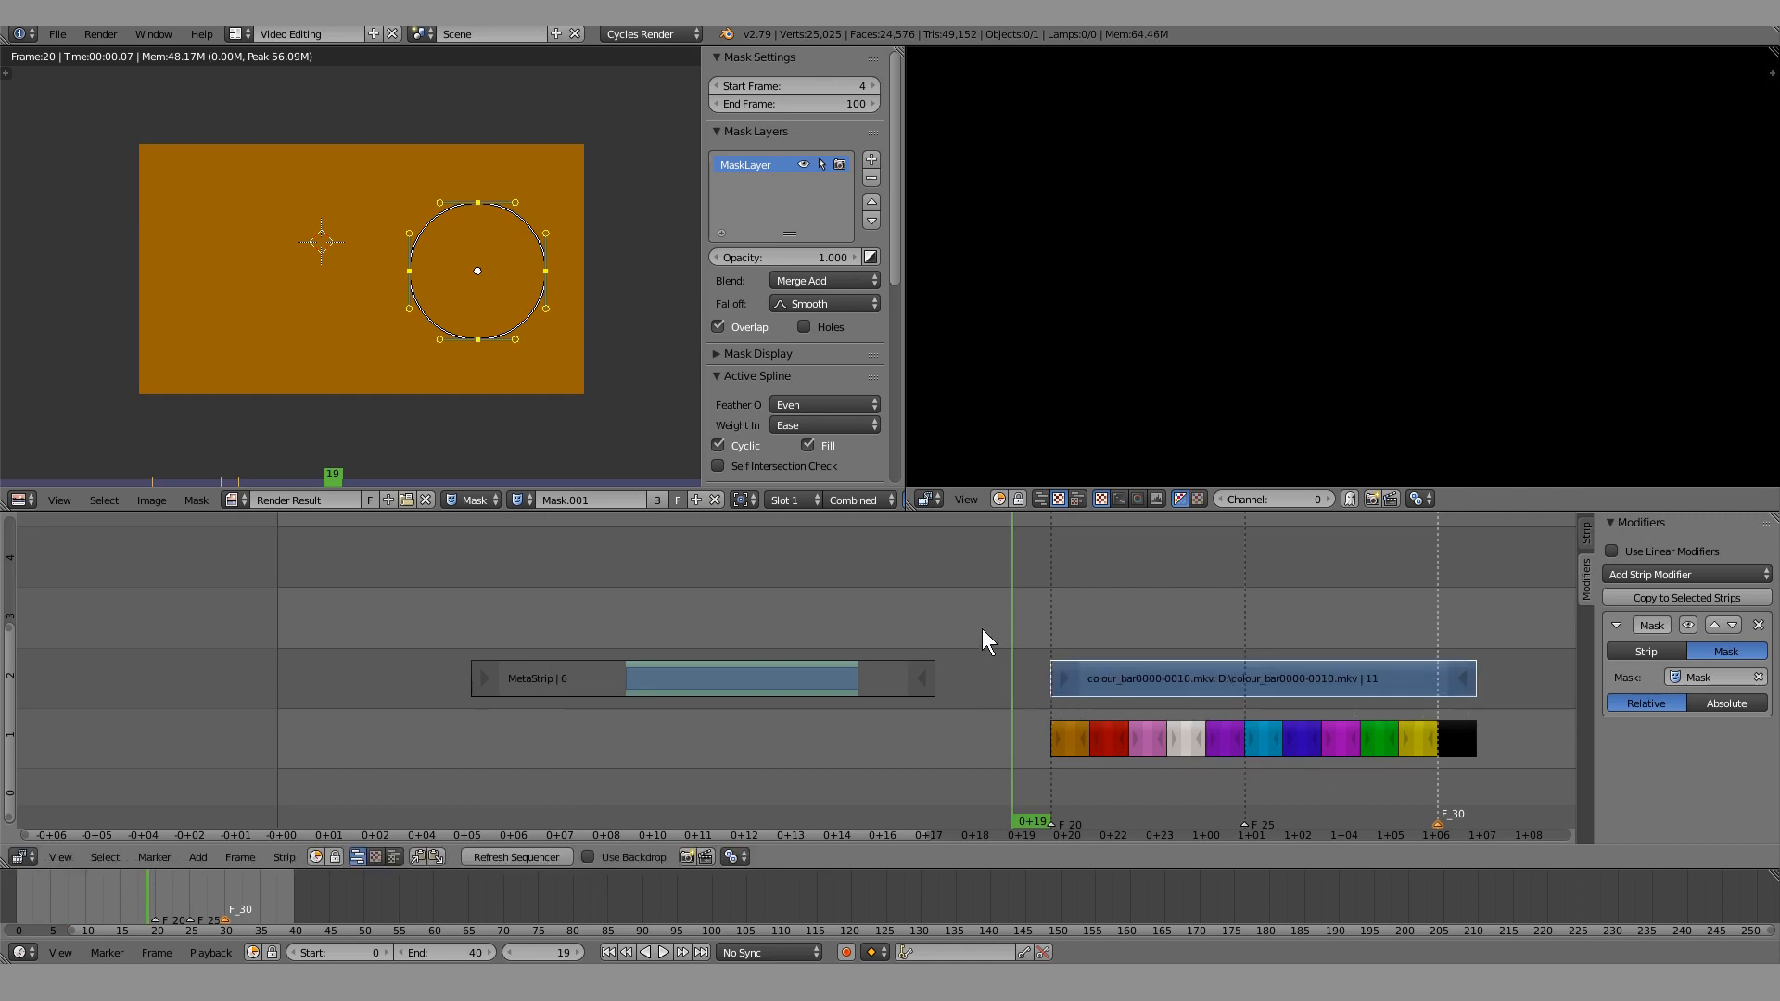
Trim both ends of the MetaStrip to its actual content, starting at frame 9, and play it back
{"action": "left_click", "coordinate": [625, 734]}
{"action": "right_click_drag", "start_coordinate": [515, 693], "coordinate": [649, 677]}
{"action": "right_click_drag", "start_coordinate": [904, 680], "coordinate": [799, 708]}
{"action": "key", "text": "alt+a"}
{"action": "key", "text": "alt+a"}
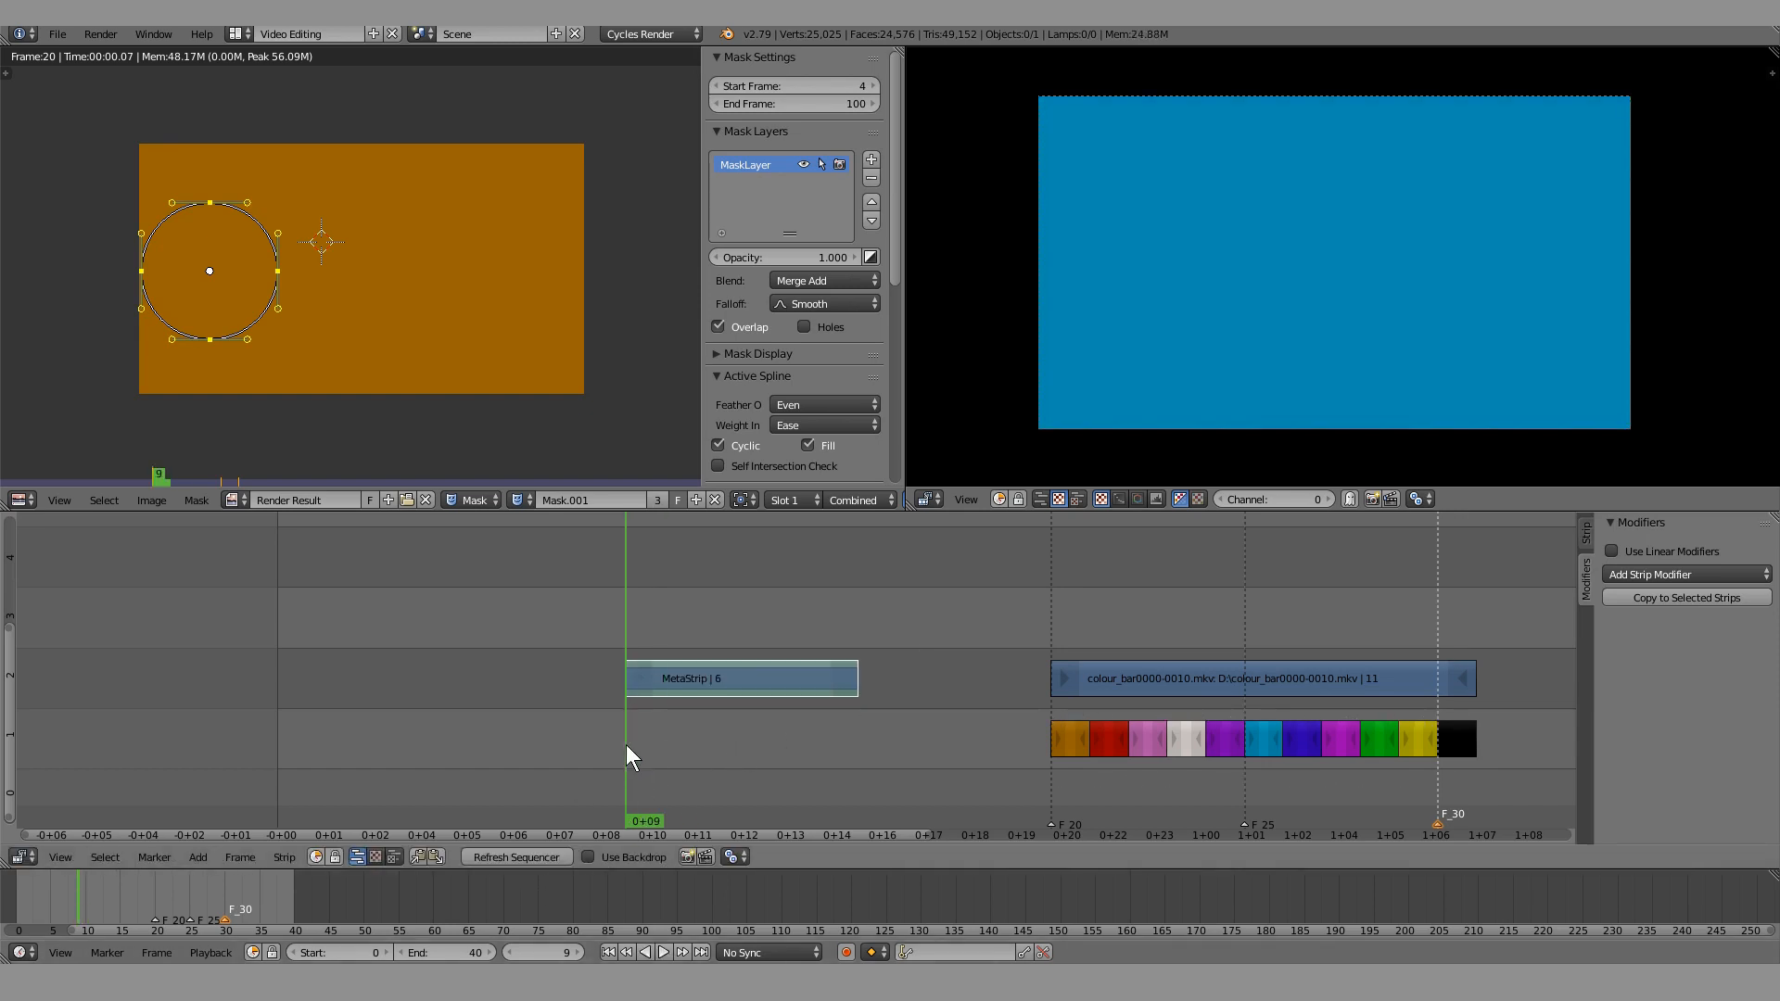
Set the start frame of Mask.001 to 9 and play back the MetaStrip
{"action": "left_click", "coordinate": [843, 89]}
{"action": "type", "text": "9"}
{"action": "key", "text": "Return"}
{"action": "key", "text": "alt+a"}
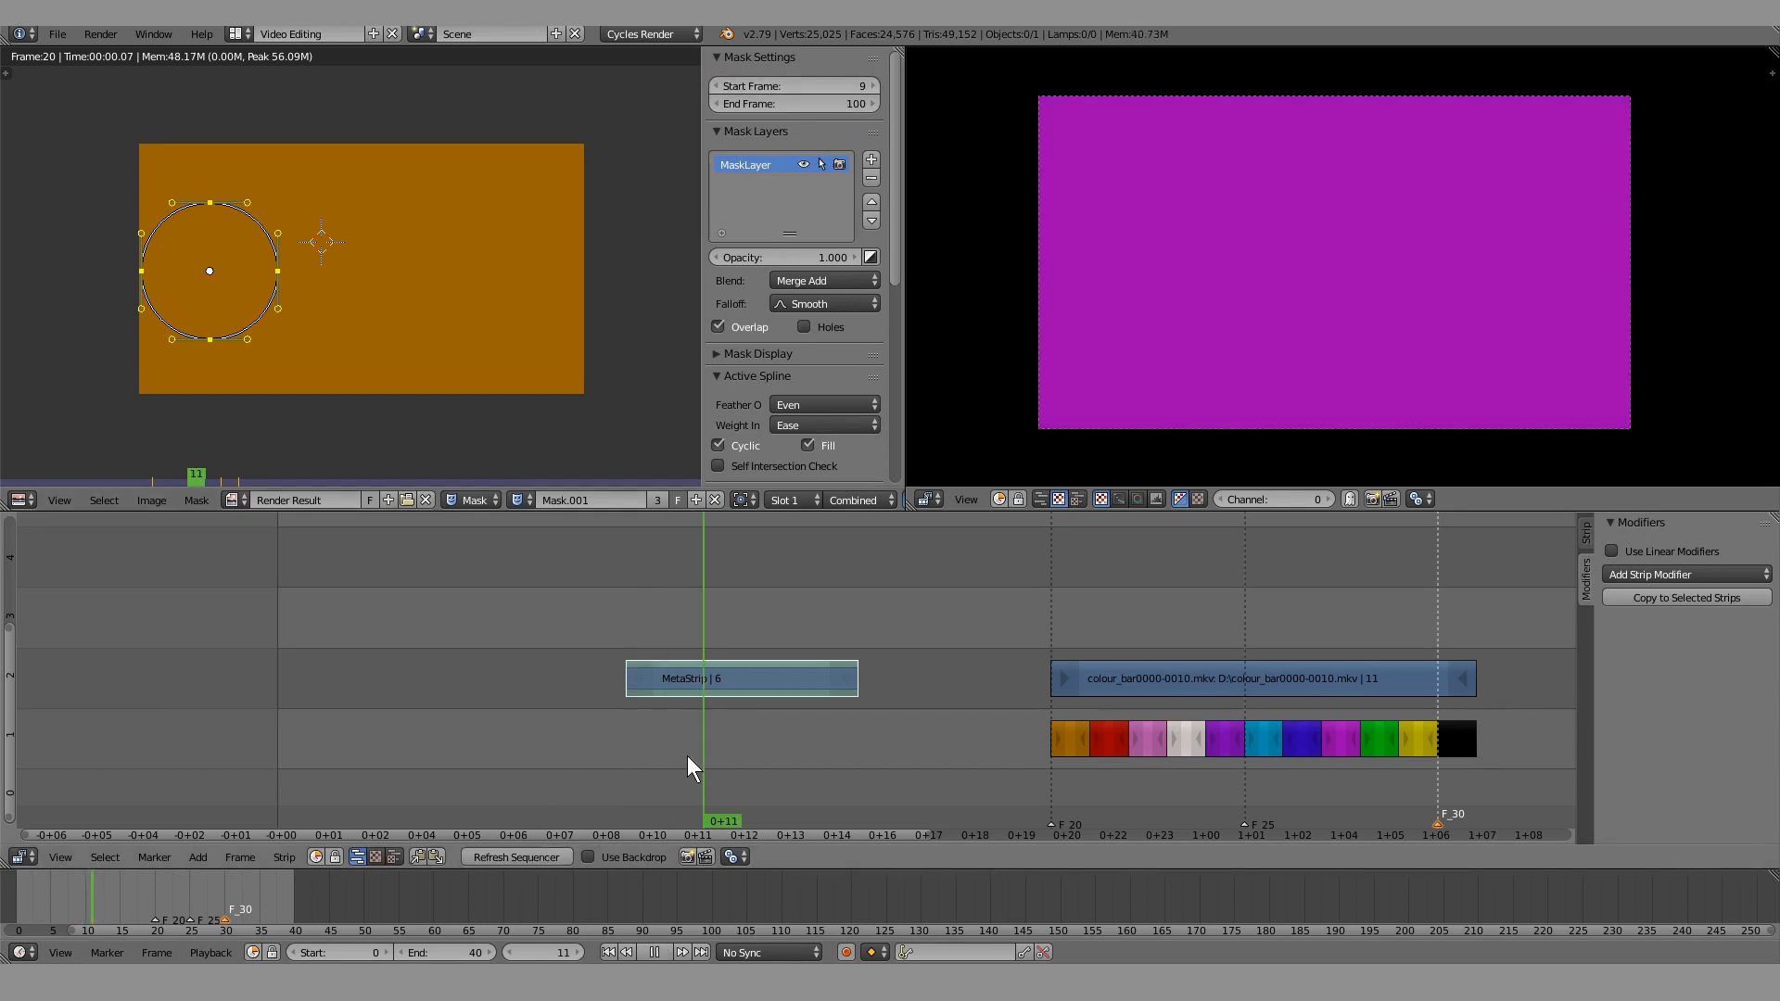
{"action": "key", "text": "alt+a"}
Add a Mask modifier to the MetaStrip using Mask.001 and refresh the sequencer
{"action": "left_click", "coordinate": [1695, 574]}
{"action": "left_click", "coordinate": [1710, 680]}
{"action": "left_click", "coordinate": [1746, 654]}
{"action": "left_click", "coordinate": [1715, 677]}
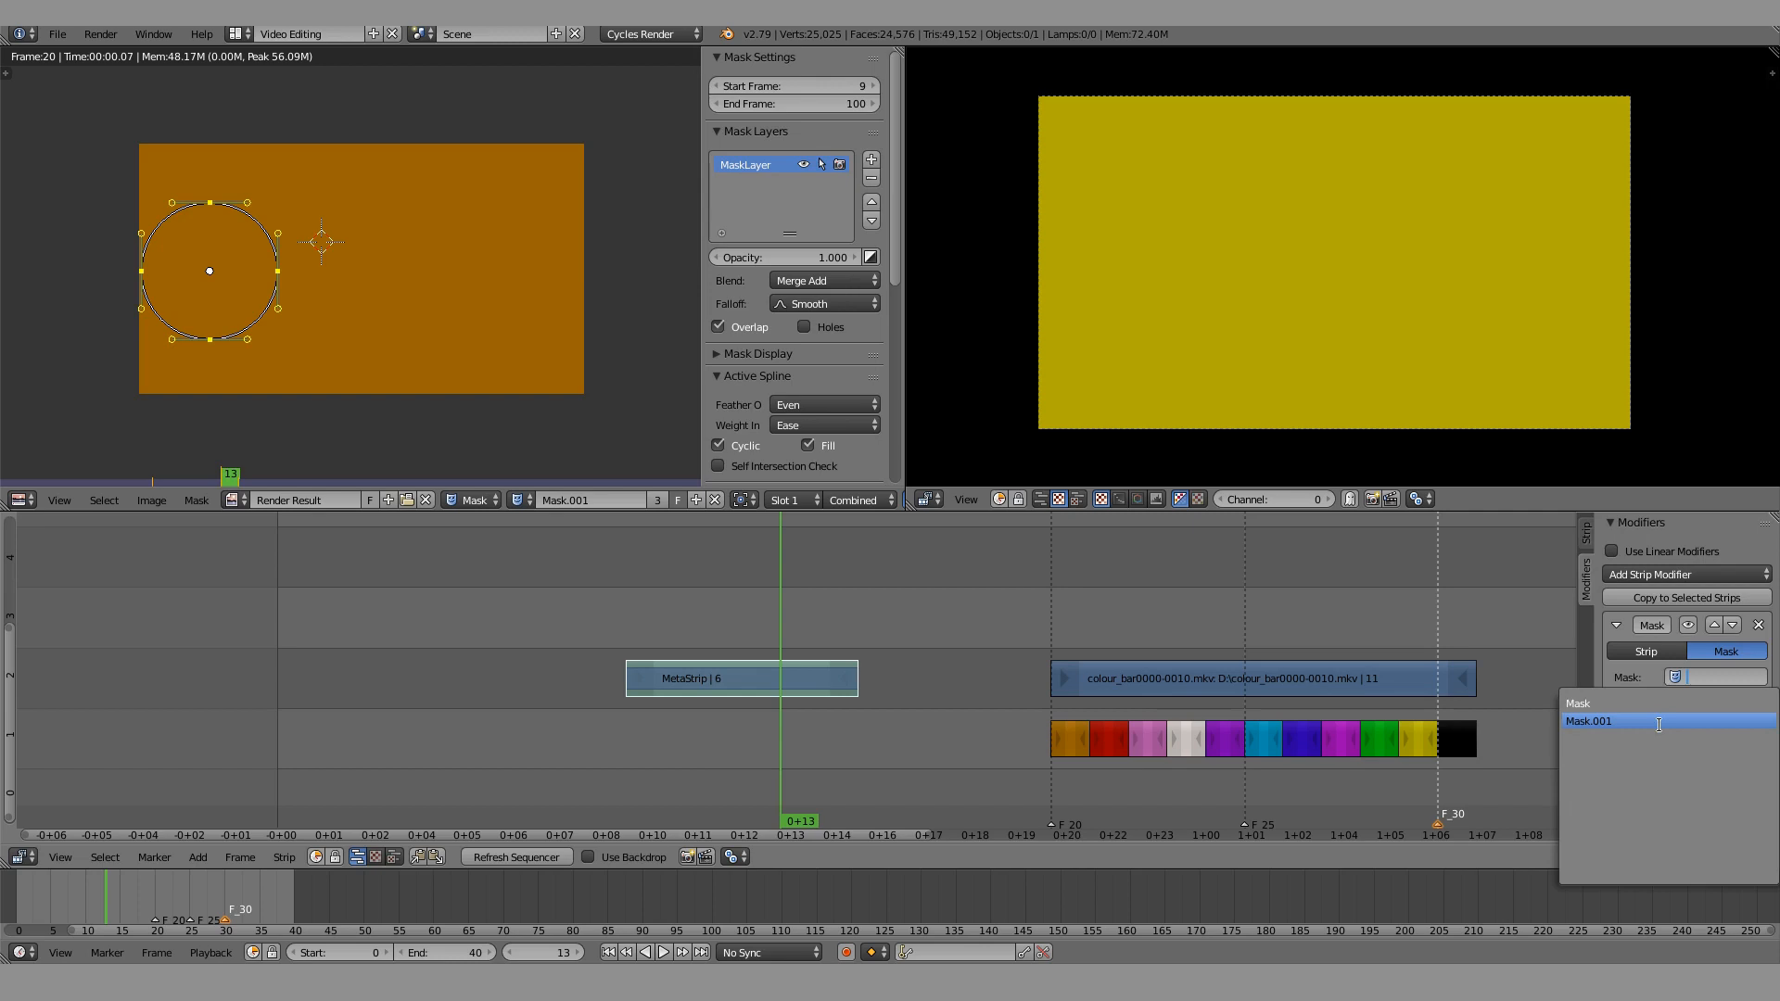
{"action": "left_click", "coordinate": [1699, 719]}
{"action": "left_click", "coordinate": [560, 855]}
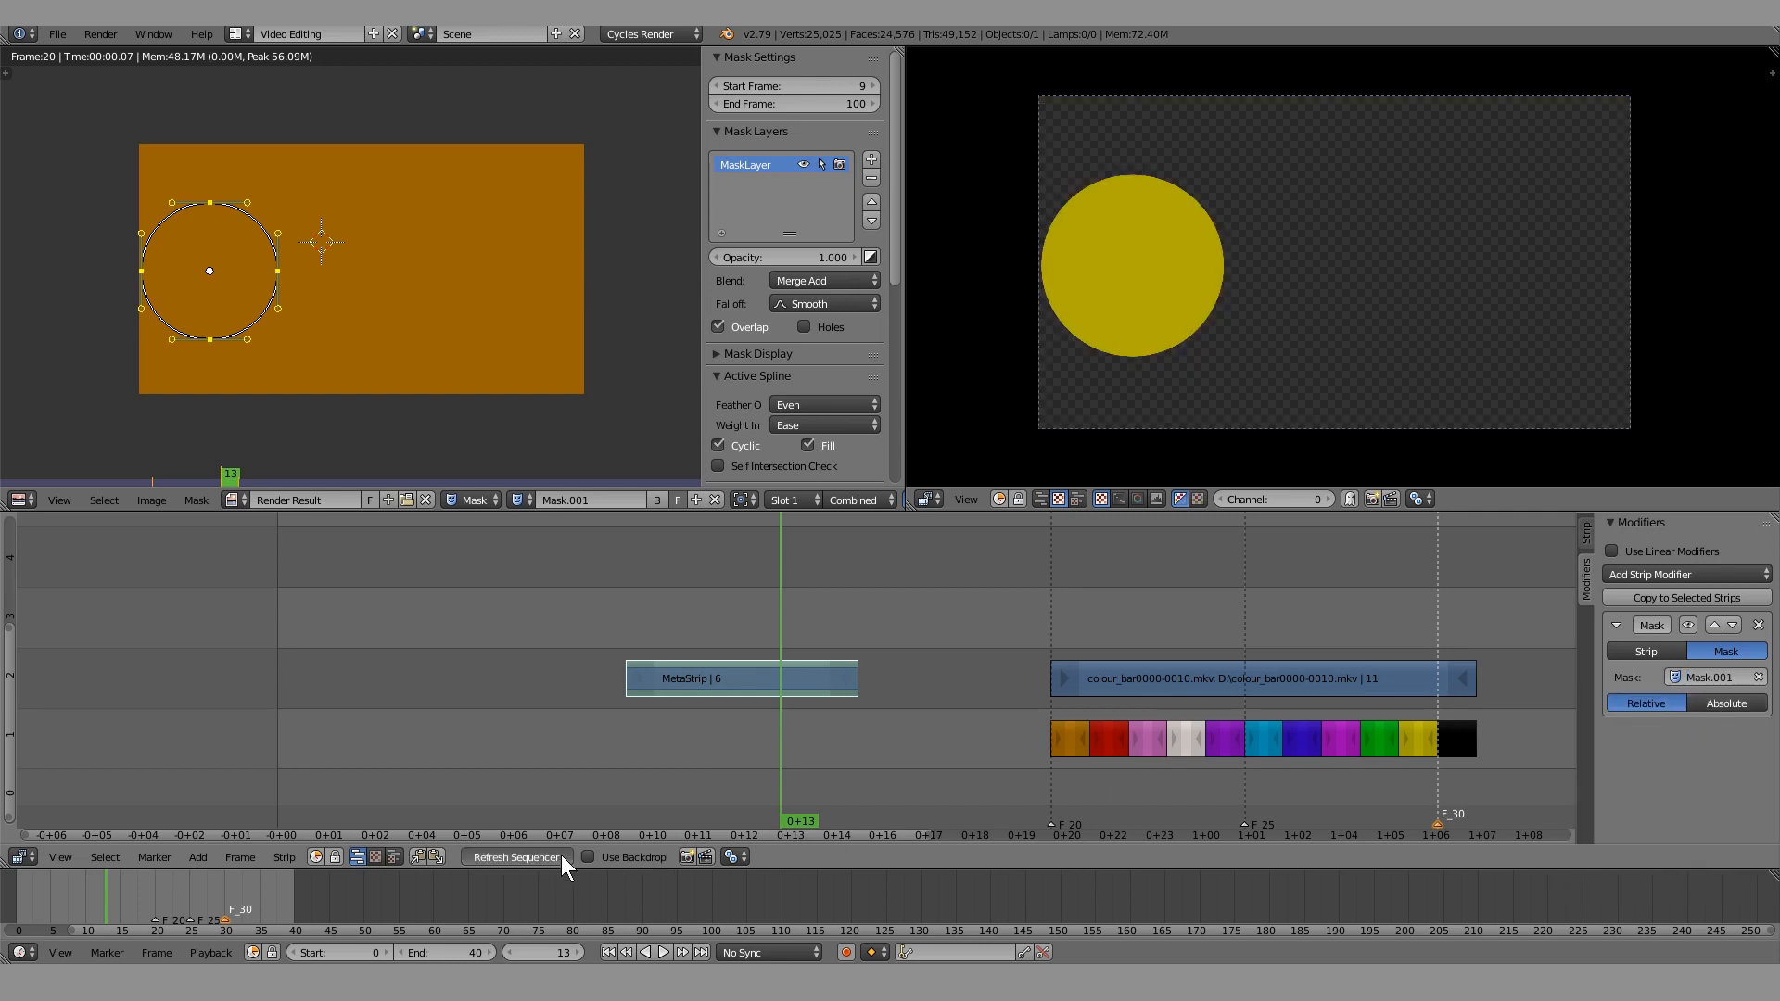
Play and scrub through the masked MetaStrip to check the mask's position over its frames
{"action": "key", "text": "alt+a"}
{"action": "left_click_drag", "start_coordinate": [819, 746], "coordinate": [746, 748]}
{"action": "key", "text": "alt+a"}
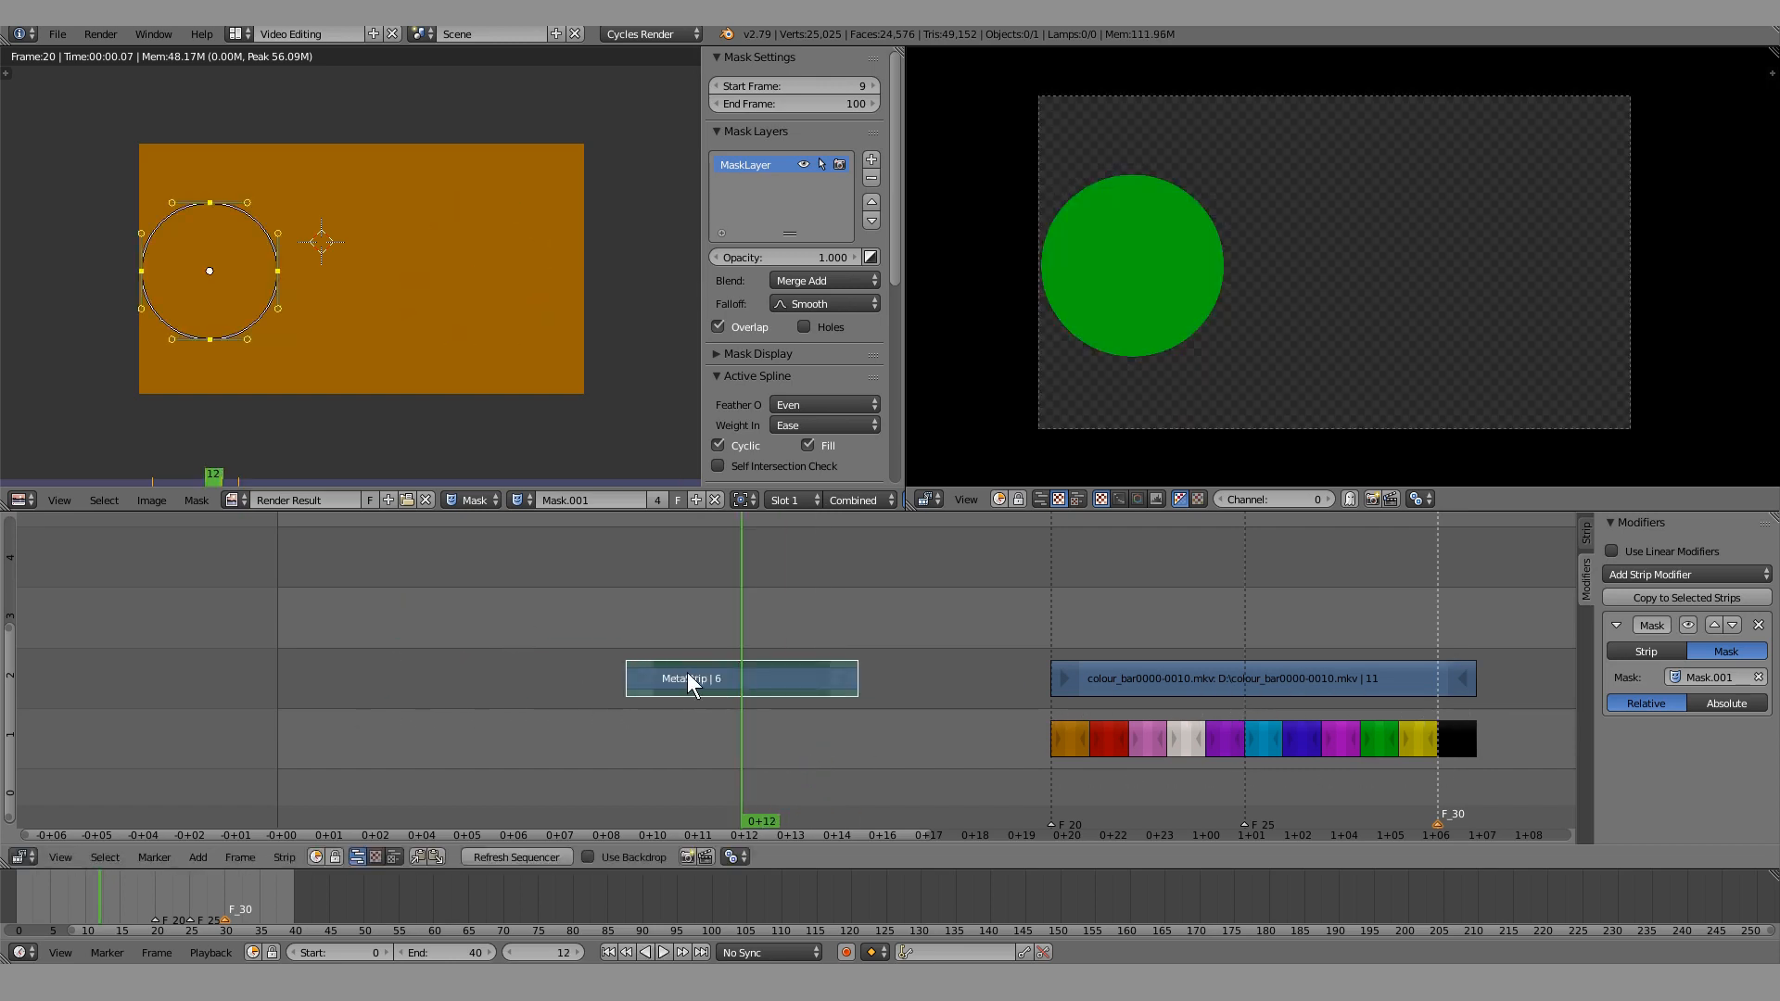
{"action": "left_click", "coordinate": [822, 753]}
Move the MetaStrip to channel 3 starting at frame 0, and try other positions on channel 2
{"action": "right_click_drag", "start_coordinate": [760, 686], "coordinate": [412, 636]}
{"action": "left_click", "coordinate": [470, 686]}
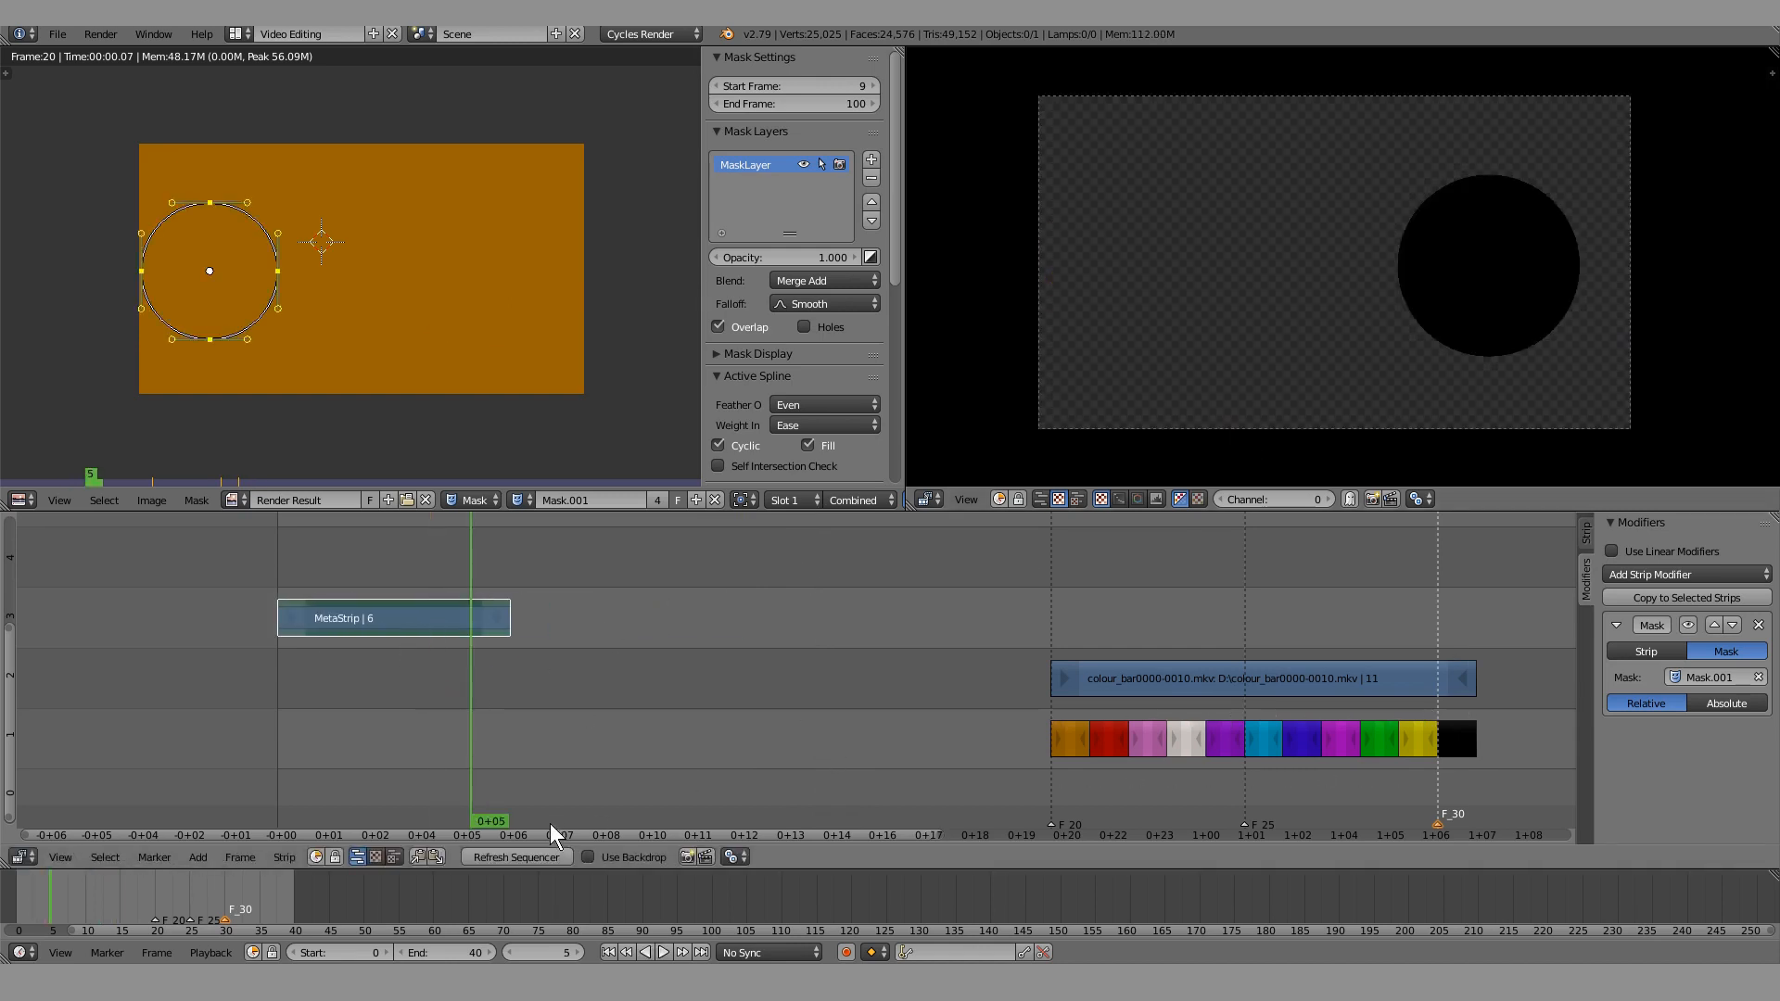
{"action": "key", "text": "g"}
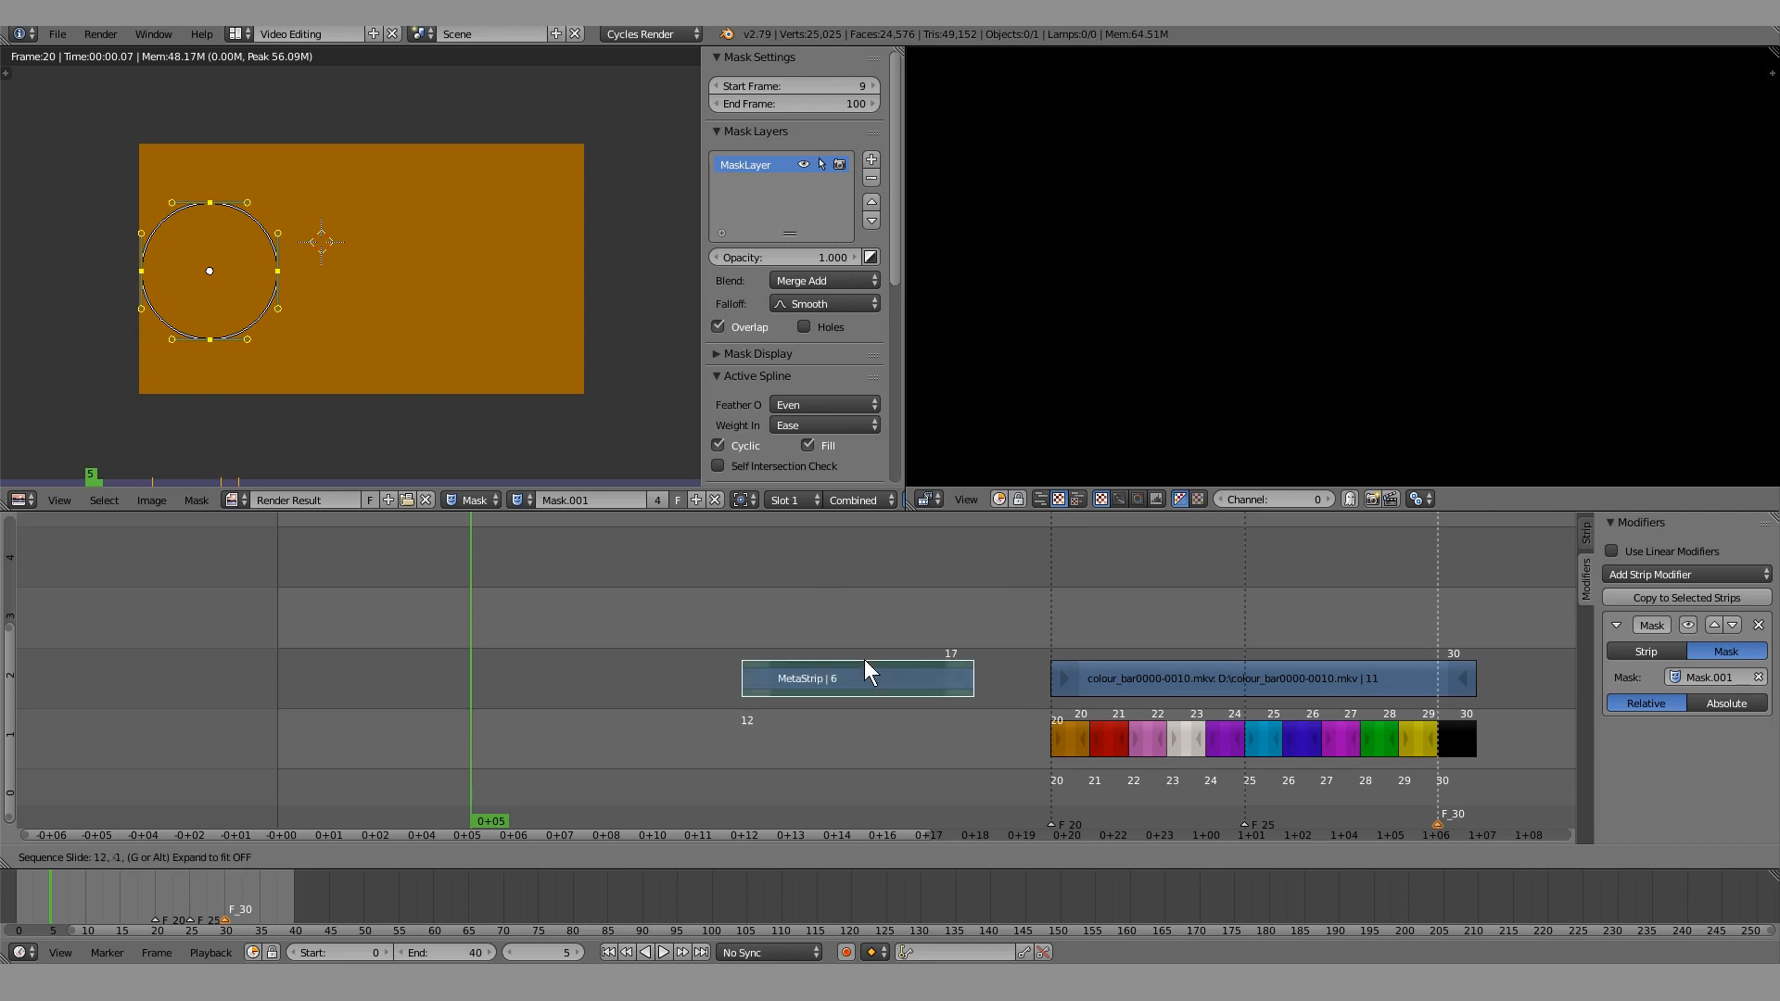
{"action": "right_click", "coordinate": [797, 644]}
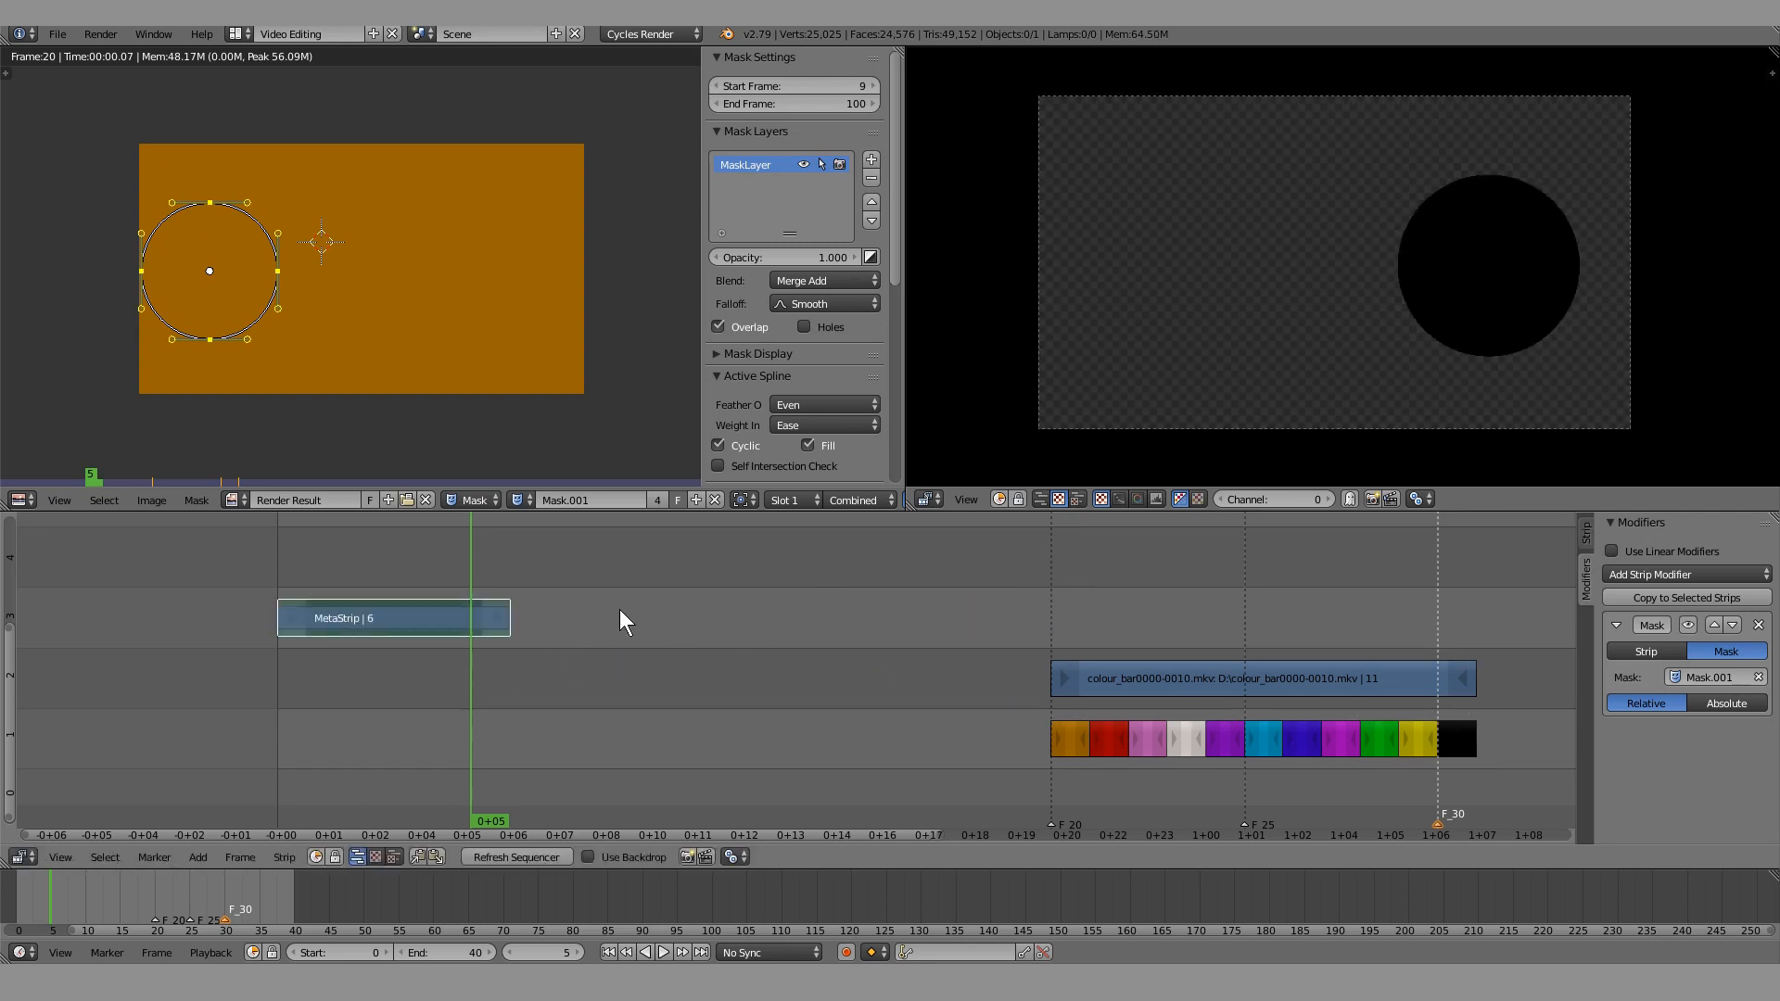
{"action": "key", "text": "g"}
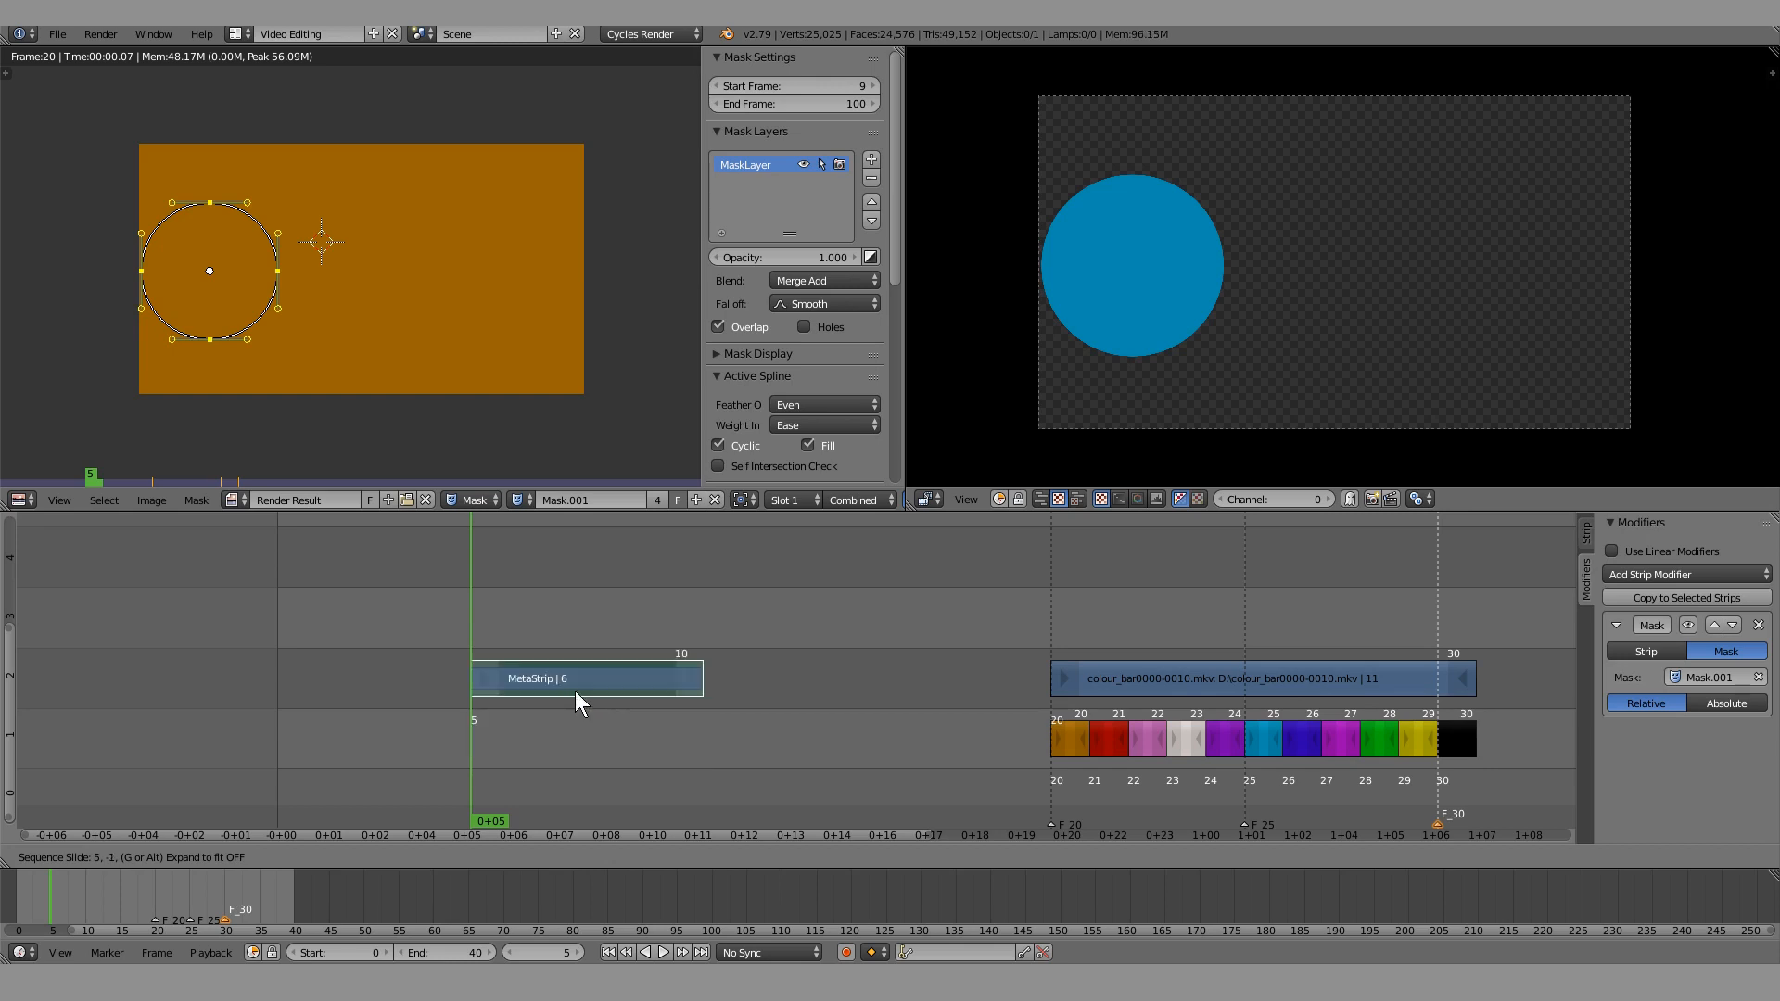
{"action": "right_click", "coordinate": [574, 692]}
Delete the MetaStrip and place the playhead at frame 20, the start of the colour bar strip
{"action": "middle_click_drag", "start_coordinate": [592, 696], "coordinate": [367, 694]}
{"action": "key", "text": "x"}
{"action": "left_click", "coordinate": [183, 614]}
{"action": "middle_click_drag", "start_coordinate": [757, 693], "coordinate": [536, 647]}
{"action": "left_click", "coordinate": [622, 634]}
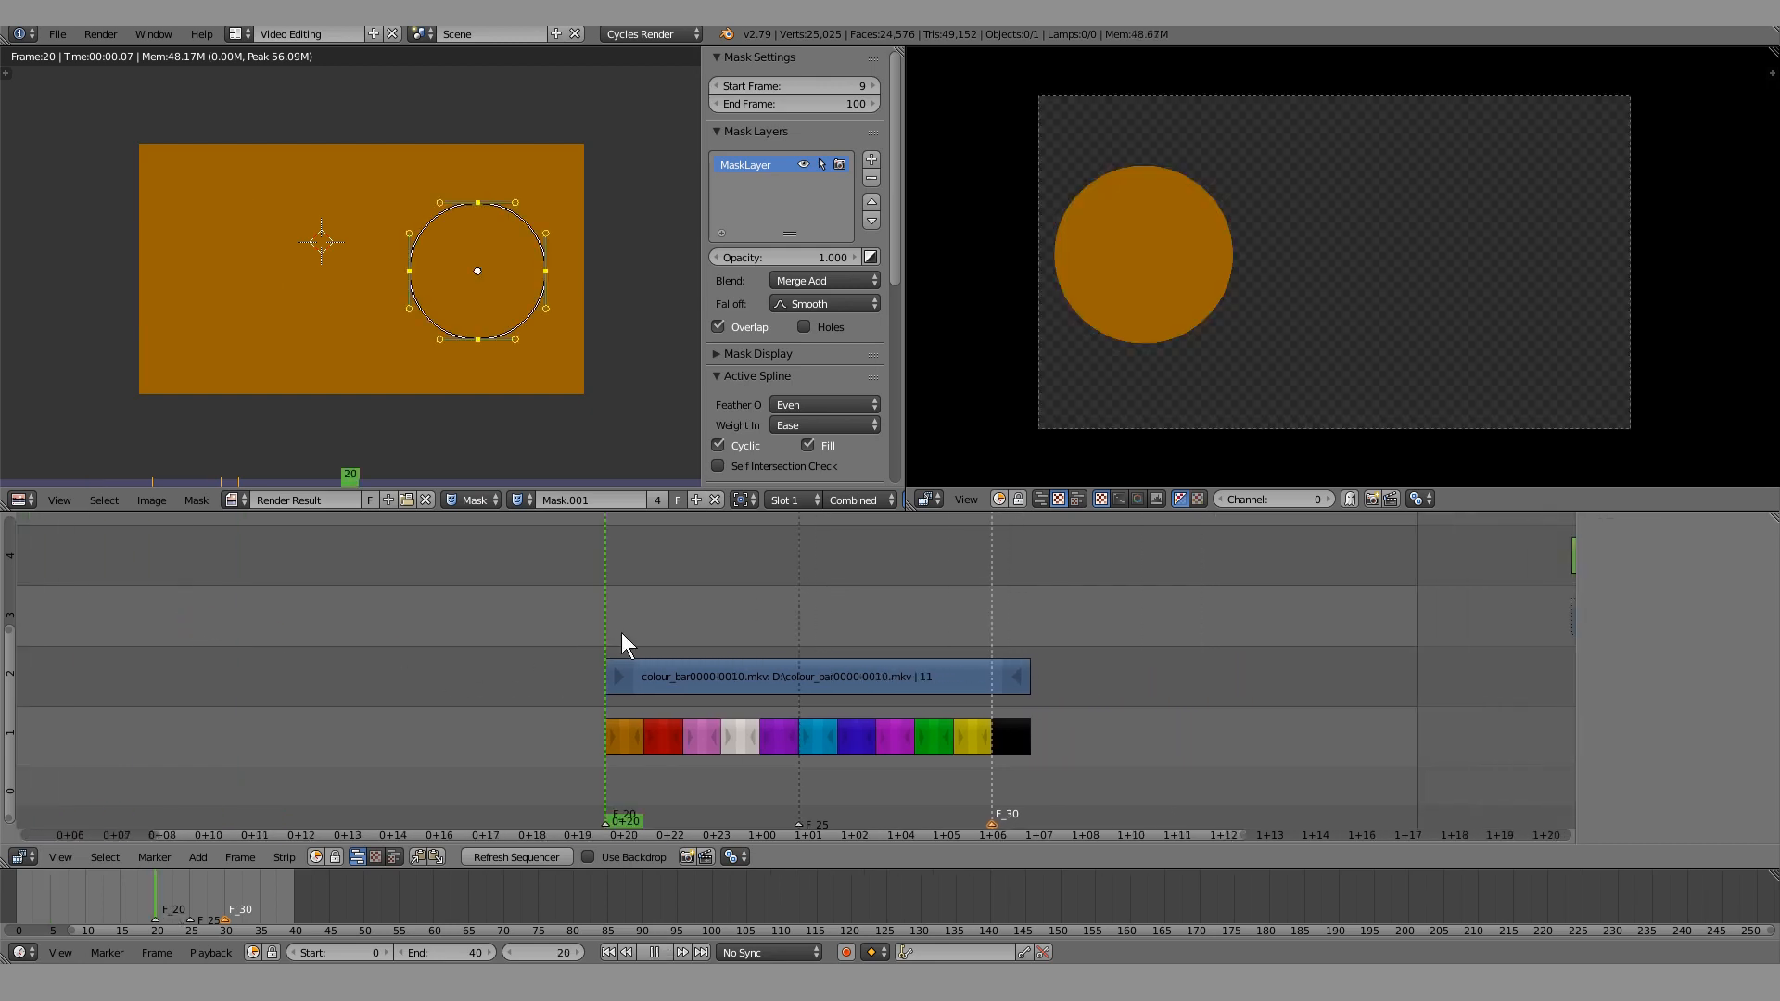
Load Mask into the image editor and make a single-user copy of it
{"action": "left_click", "coordinate": [519, 500]}
{"action": "left_click", "coordinate": [539, 529]}
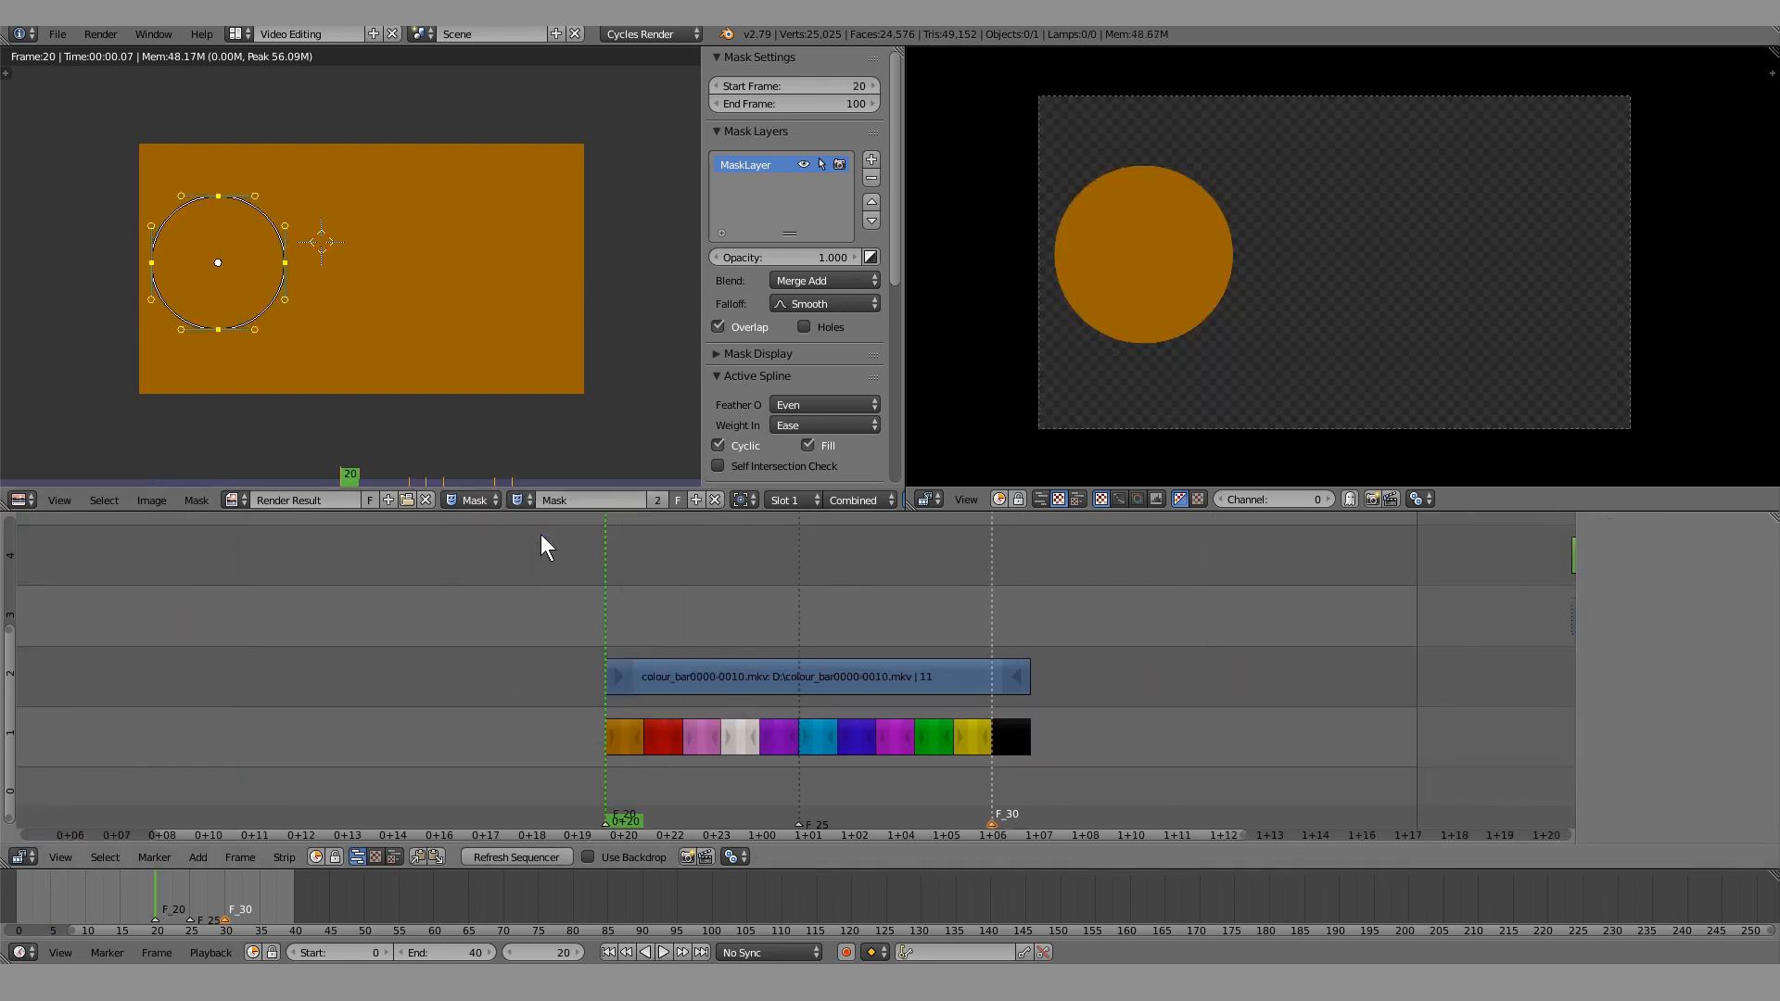
{"action": "left_click", "coordinate": [660, 501]}
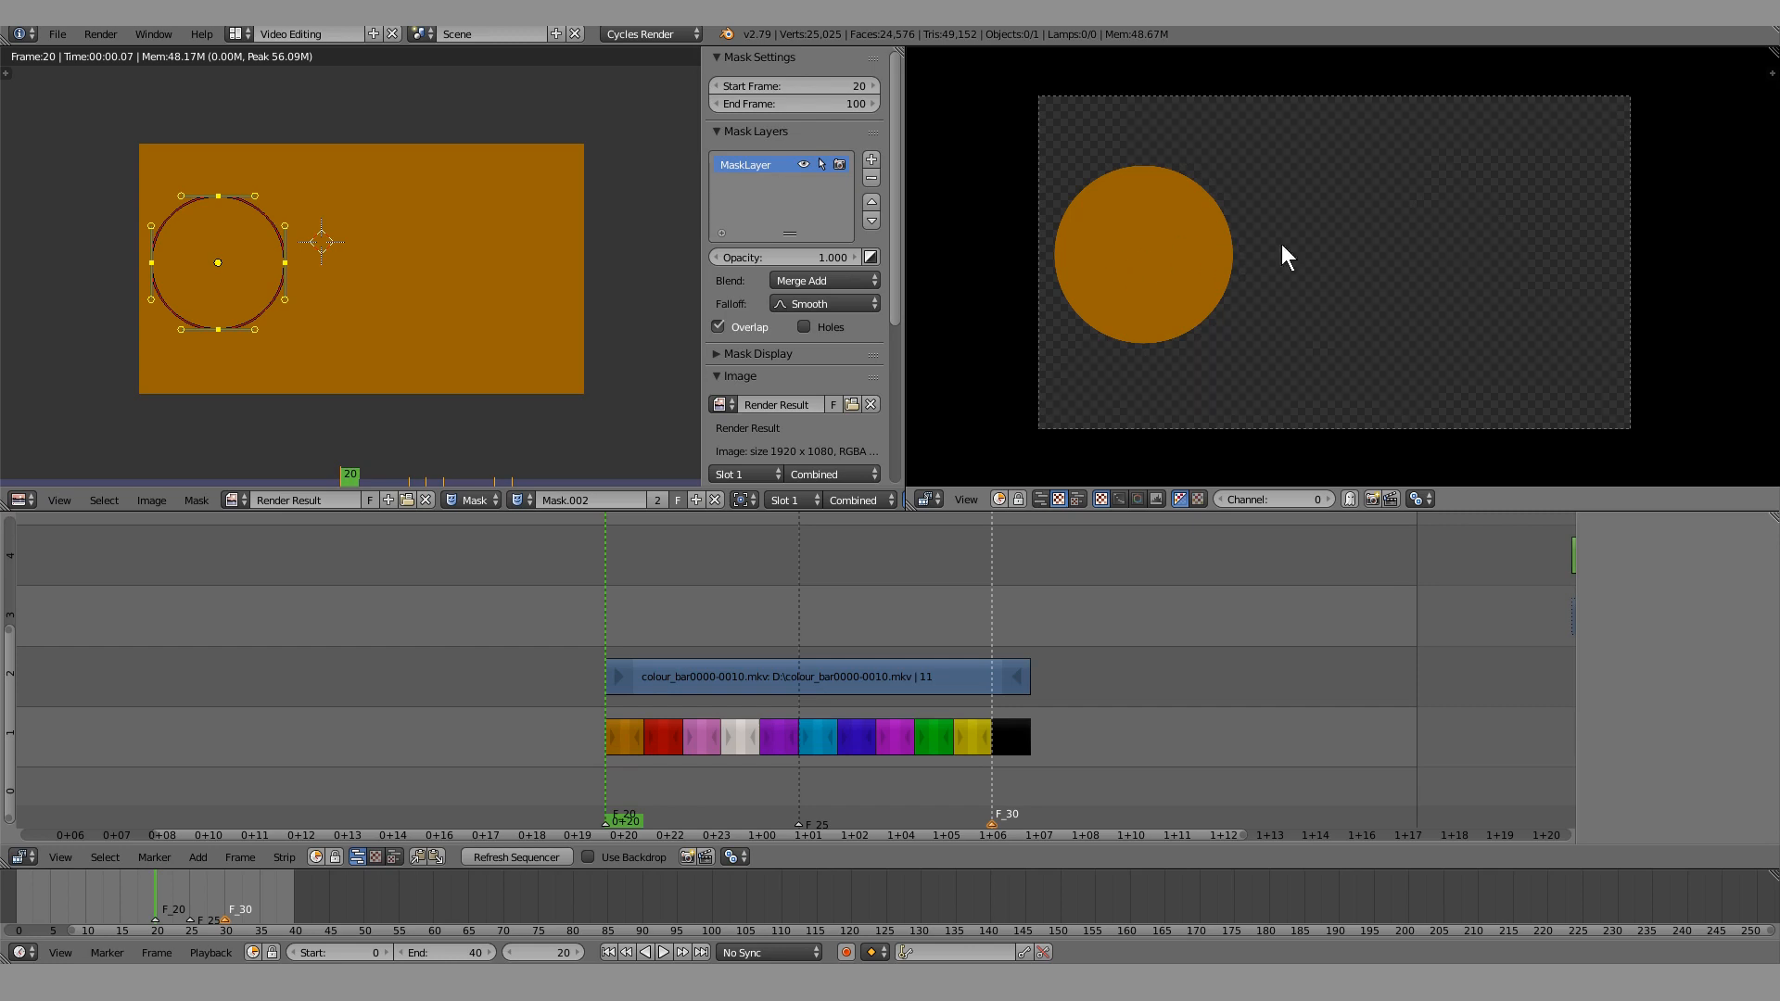
{"action": "left_click", "coordinate": [869, 255]}
{"action": "left_click", "coordinate": [505, 857]}
Switch the colour bar strip's Mask modifier to Absolute timing and assign Mask.002 to it
{"action": "middle_click_drag", "start_coordinate": [623, 687], "coordinate": [716, 676]}
{"action": "scroll", "coordinate": [715, 677], "scroll_direction": "up", "scroll_amount": 4}
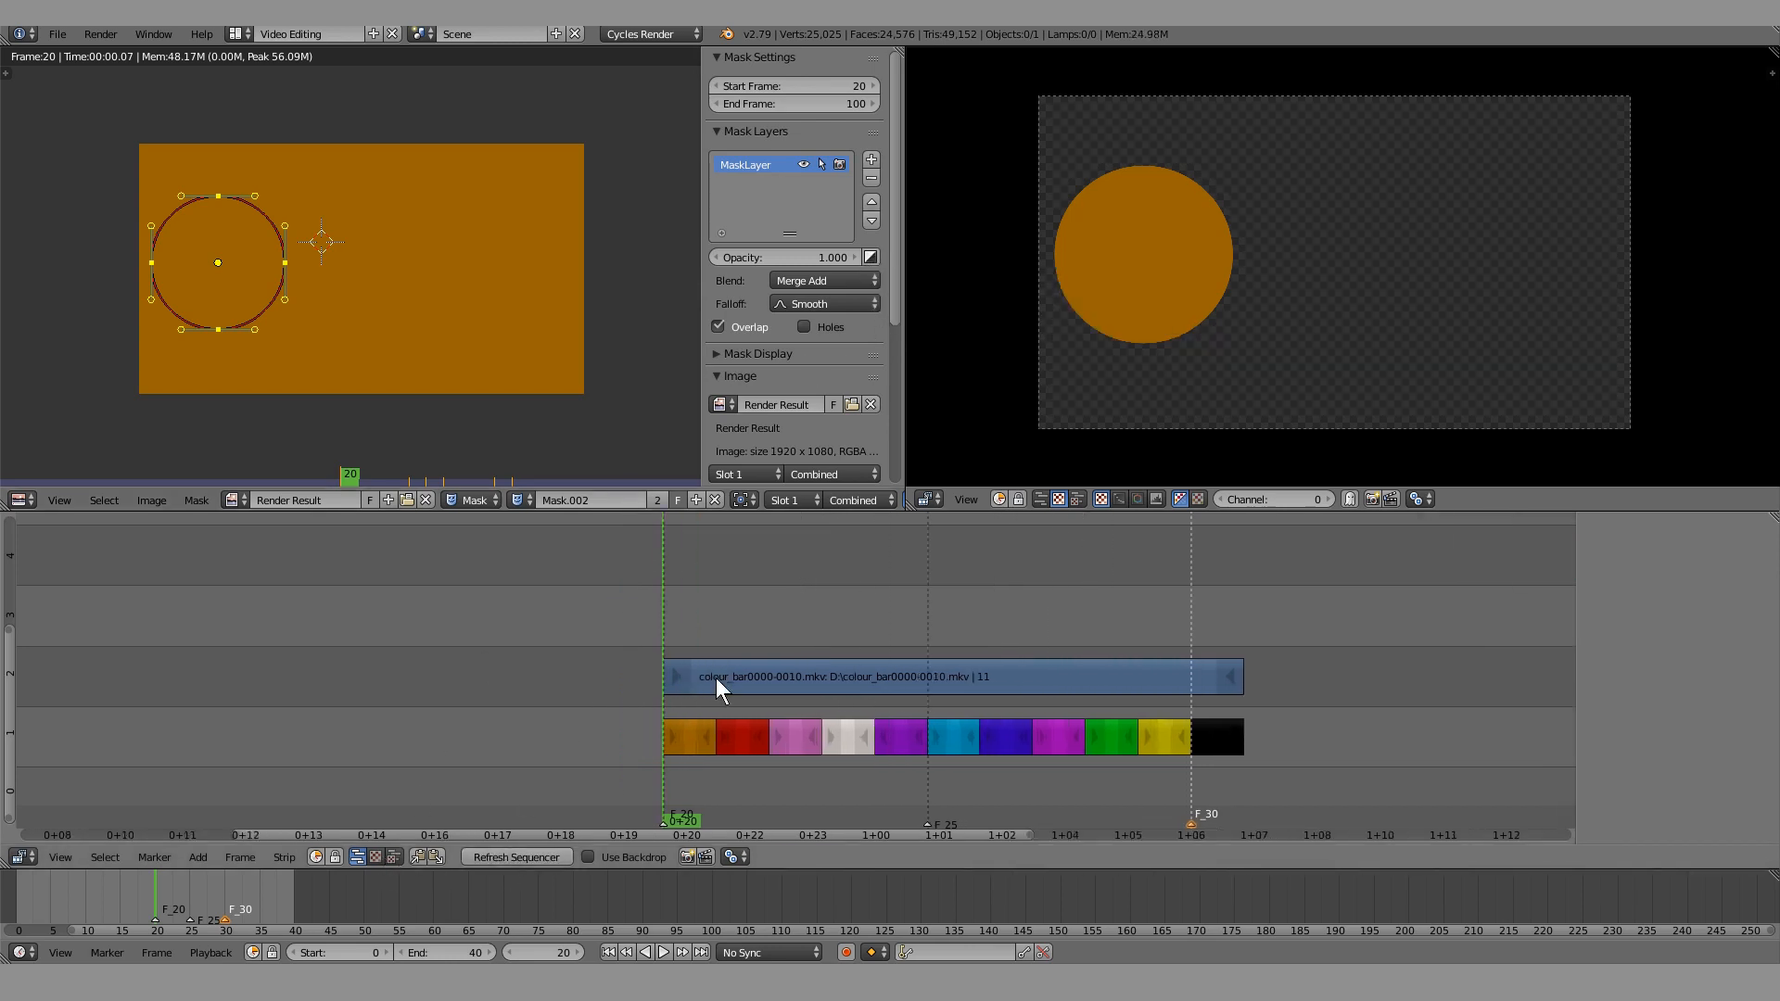
{"action": "left_click", "coordinate": [787, 672]}
{"action": "key", "text": "n"}
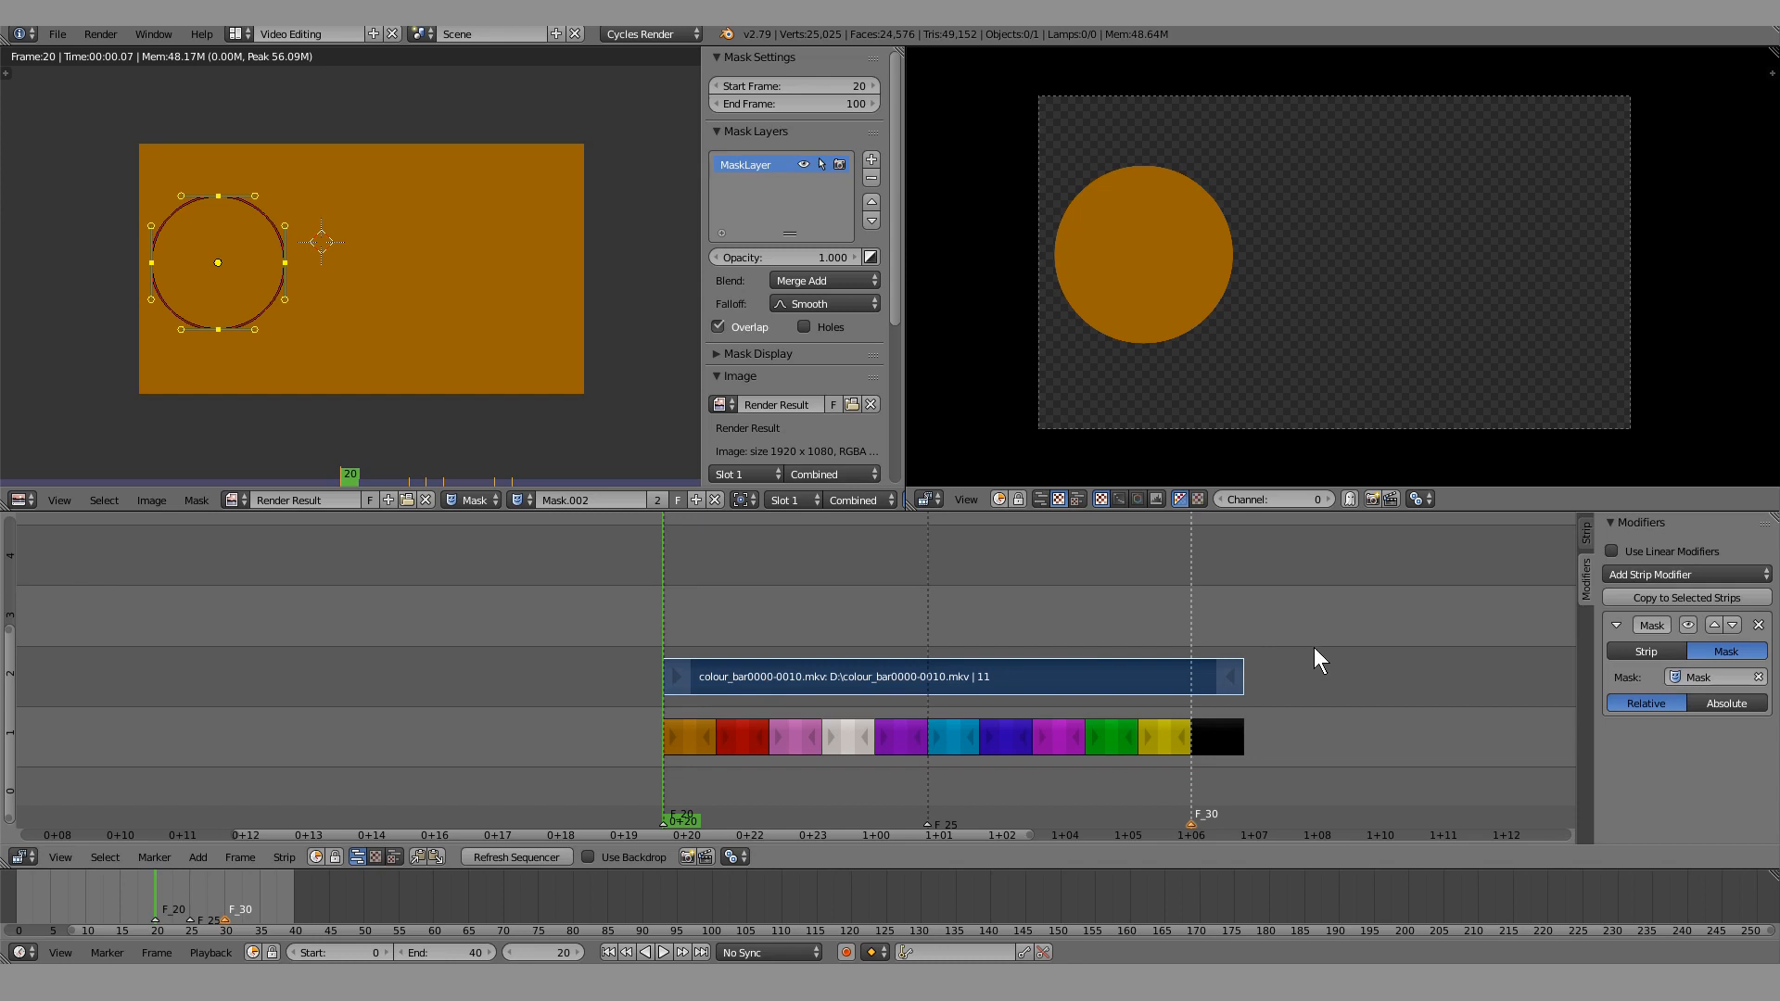
{"action": "left_click", "coordinate": [1732, 704]}
{"action": "left_click", "coordinate": [1715, 677]}
{"action": "left_click", "coordinate": [1650, 732]}
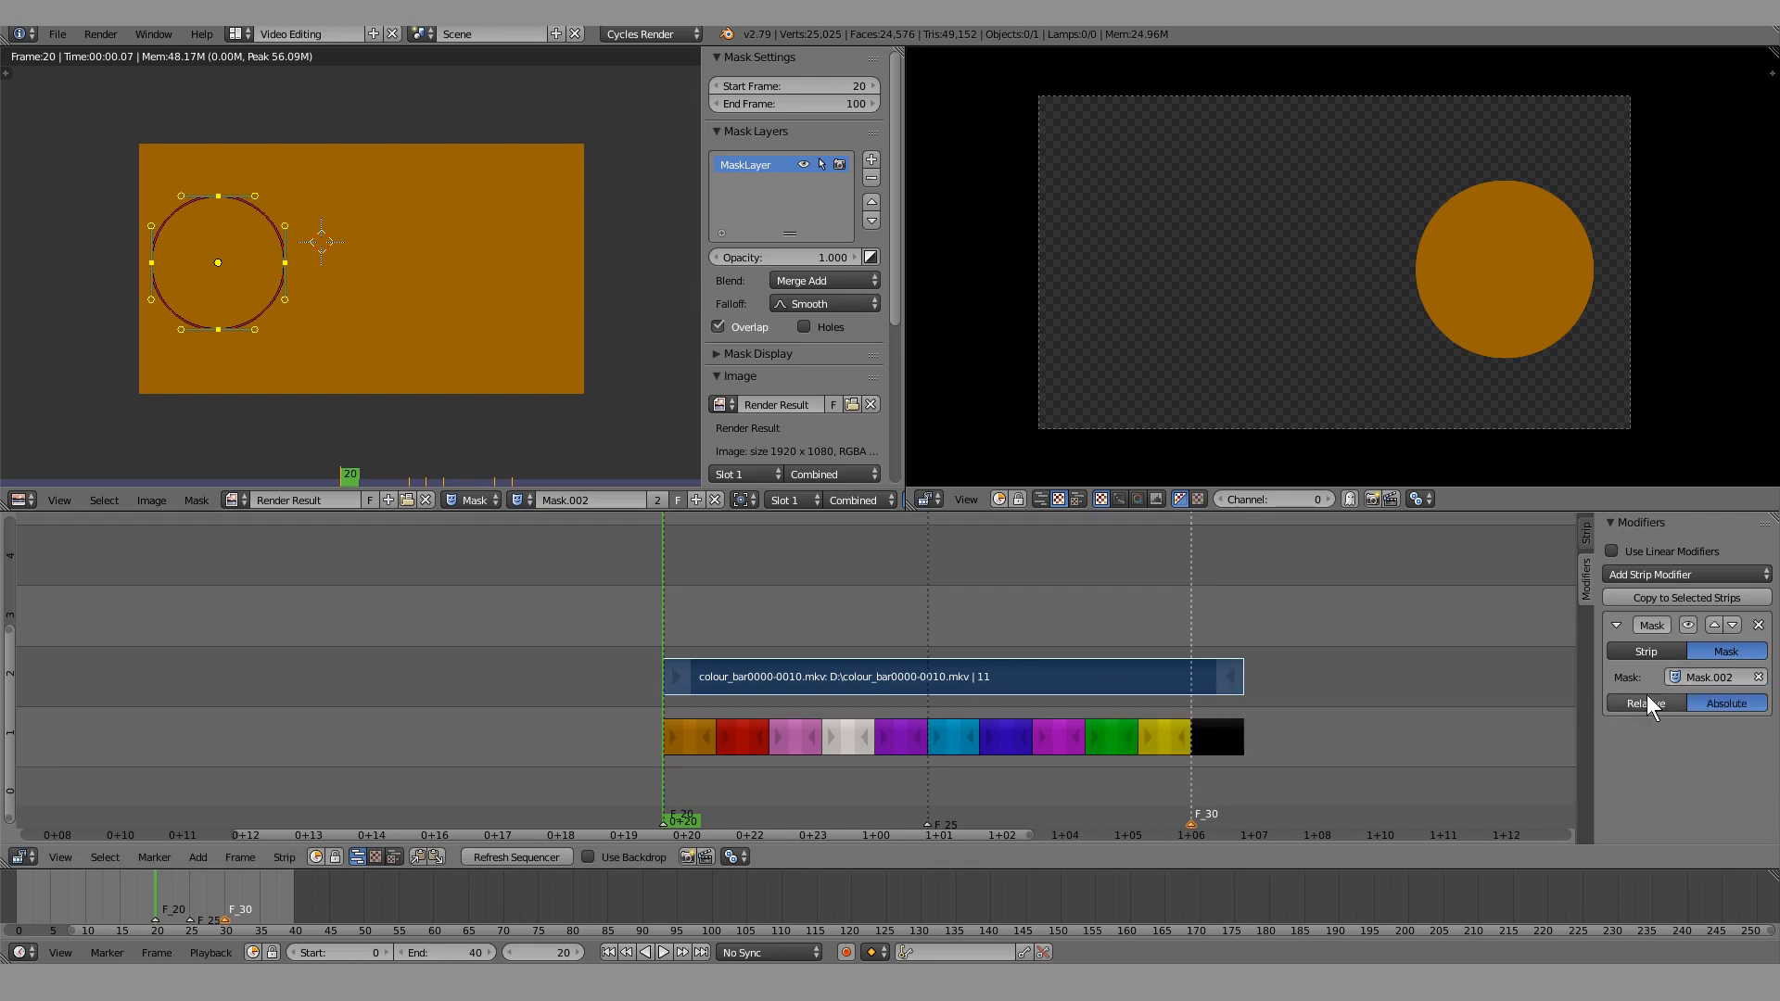
Set the start frame of Mask.002 to 0 and refresh the sequencer
{"action": "middle_click_drag", "start_coordinate": [914, 673], "coordinate": [734, 674]}
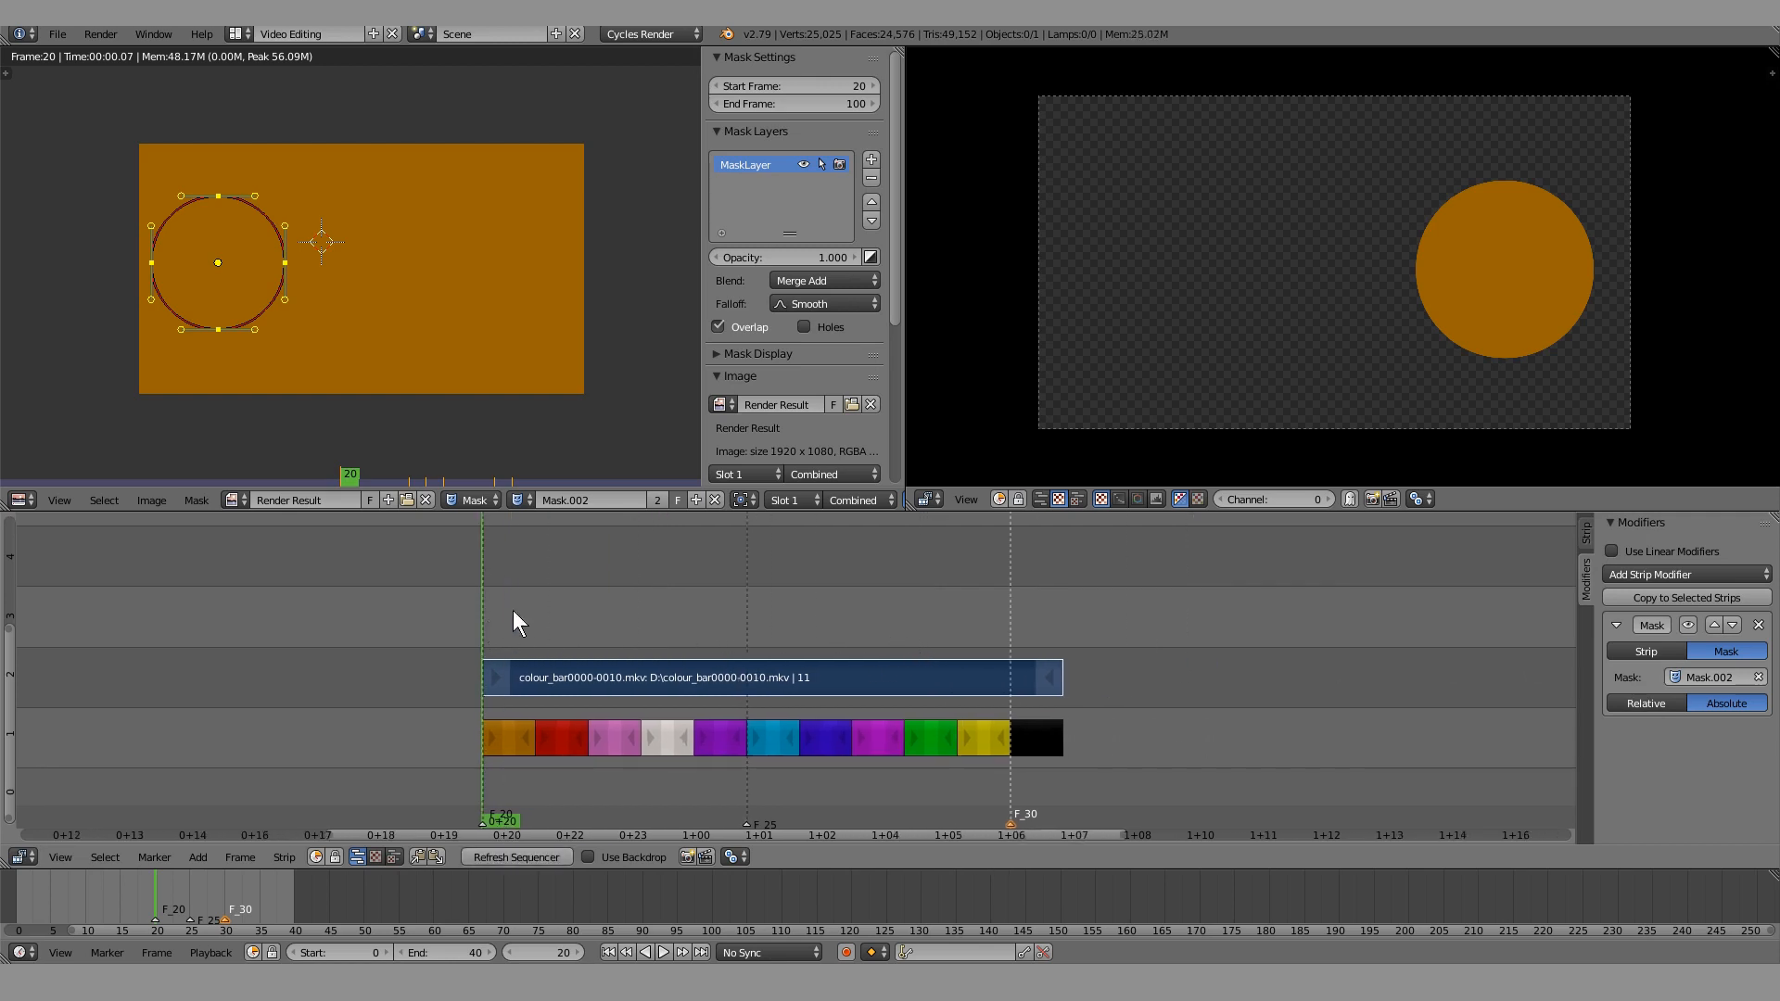
{"action": "left_click_drag", "start_coordinate": [508, 608], "coordinate": [469, 630]}
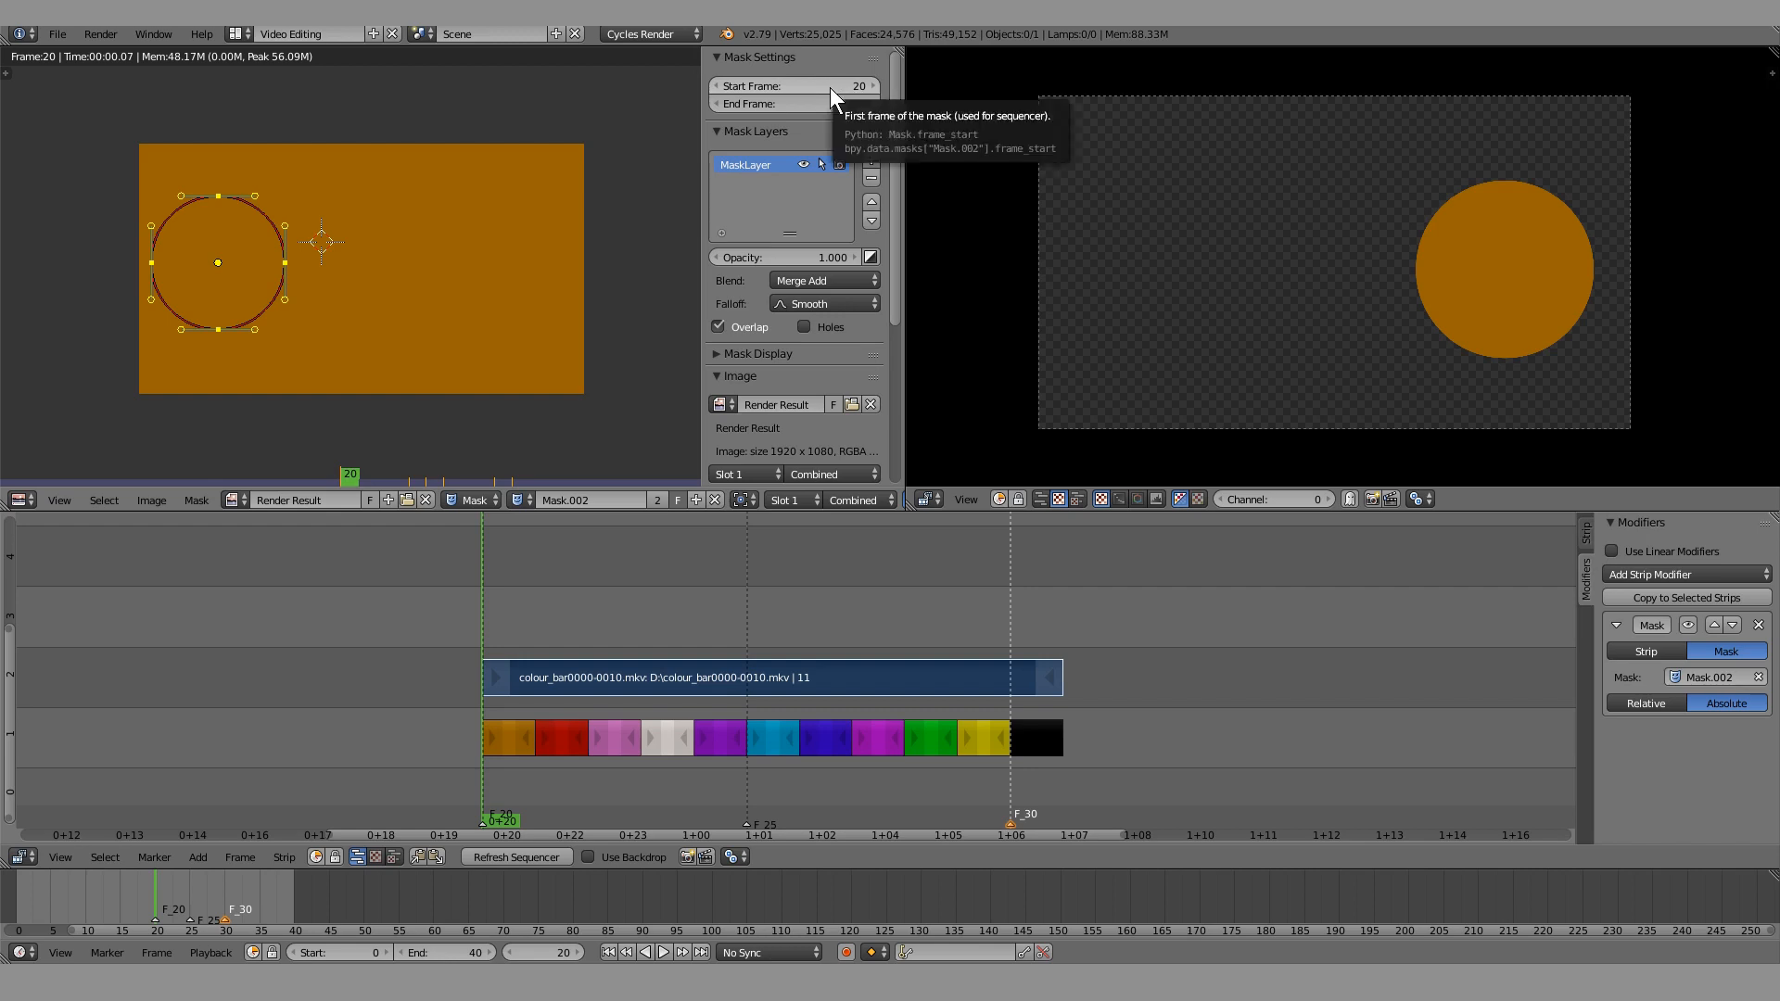
{"action": "left_click_drag", "start_coordinate": [830, 87], "coordinate": [831, 87]}
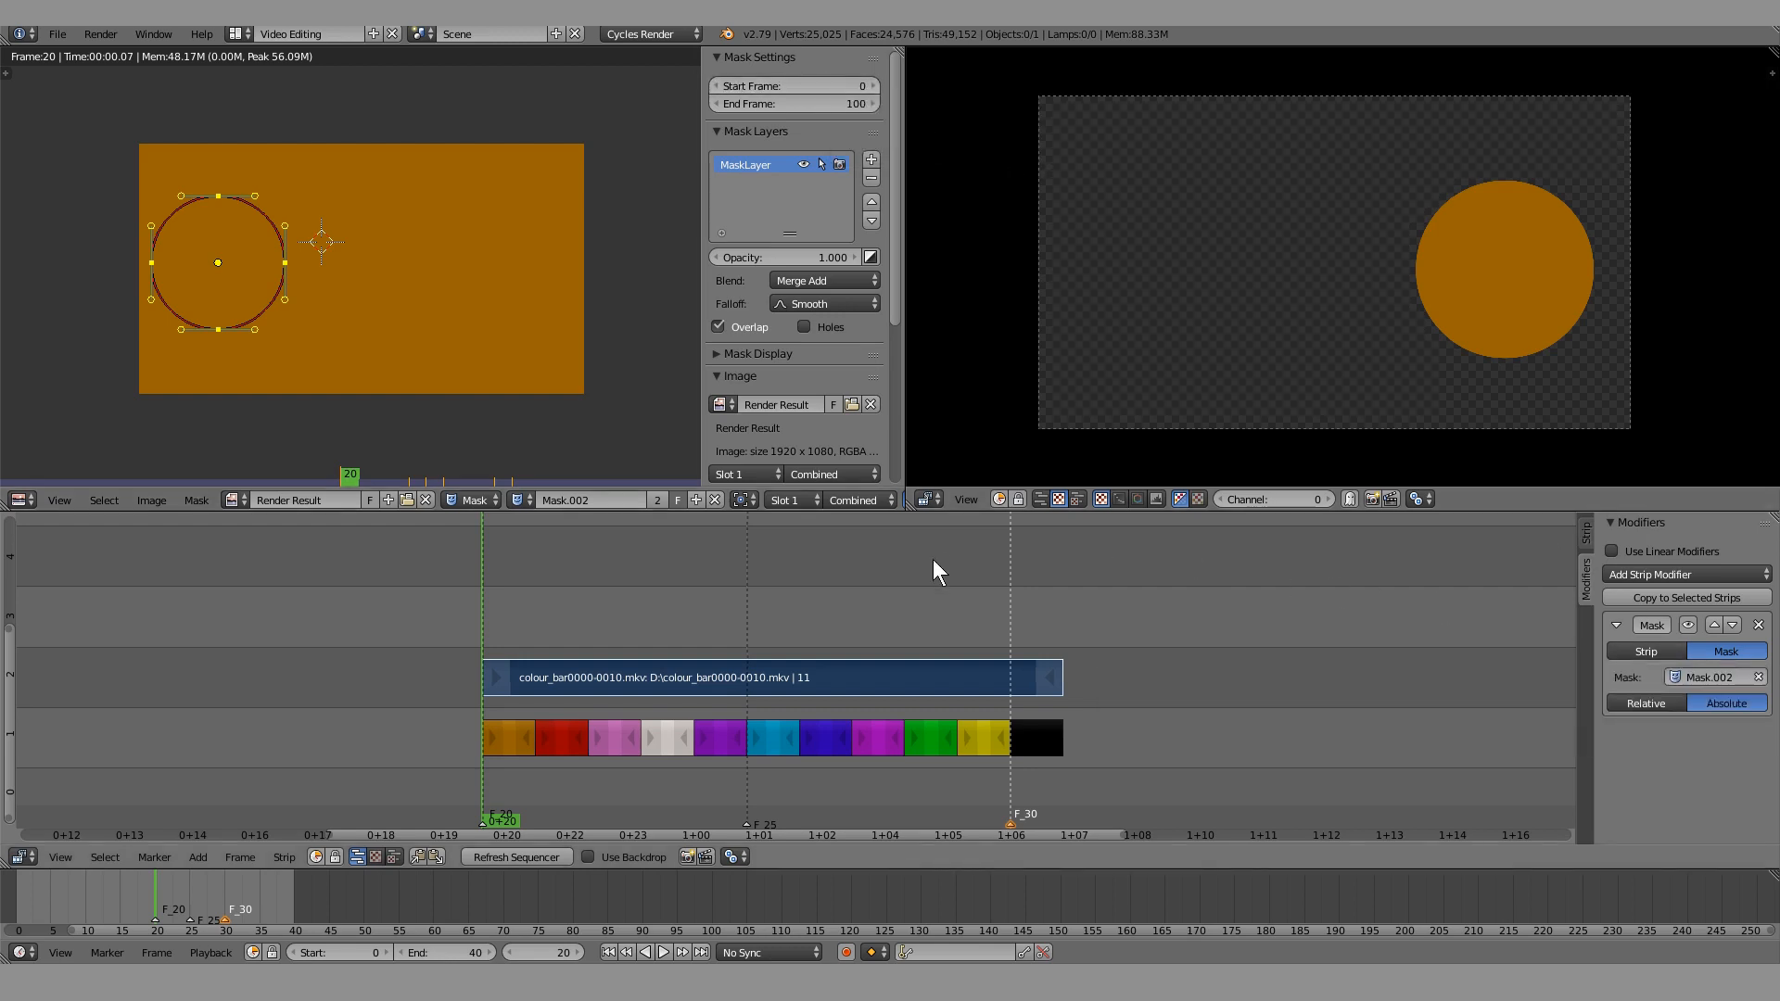
{"action": "middle_click_drag", "start_coordinate": [935, 562], "coordinate": [1025, 560]}
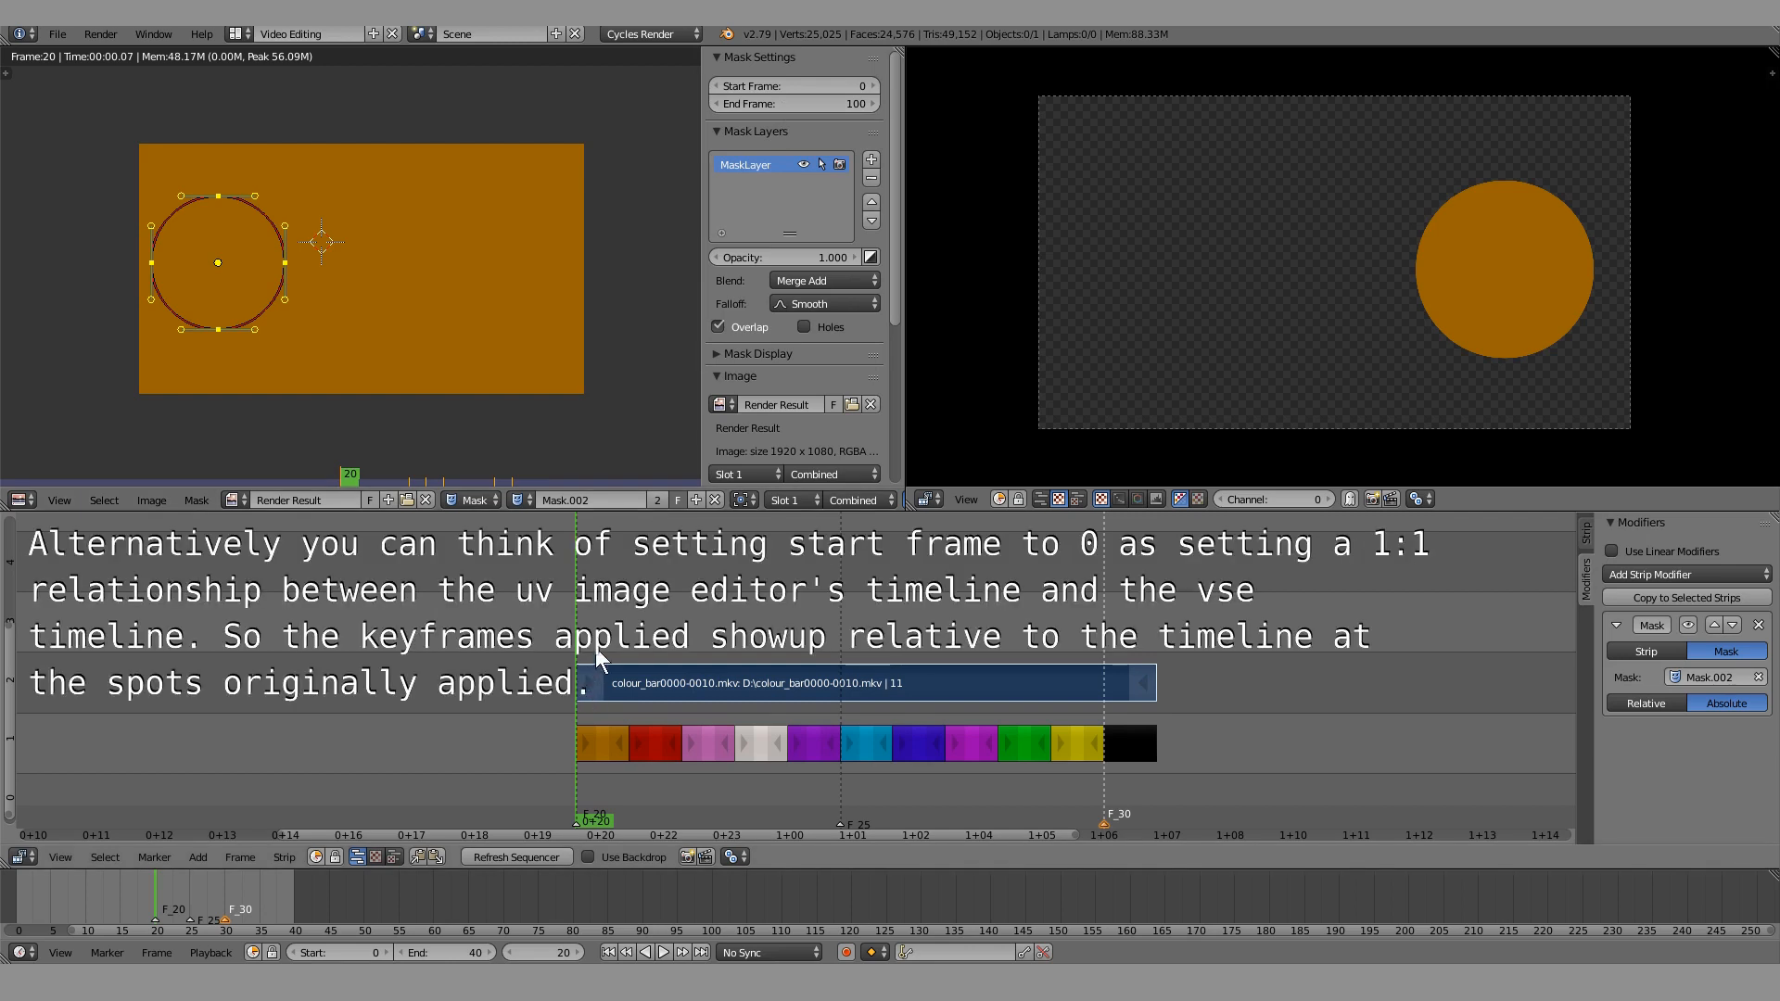
{"action": "right_click", "coordinate": [626, 684]}
{"action": "key", "text": "alt+a"}
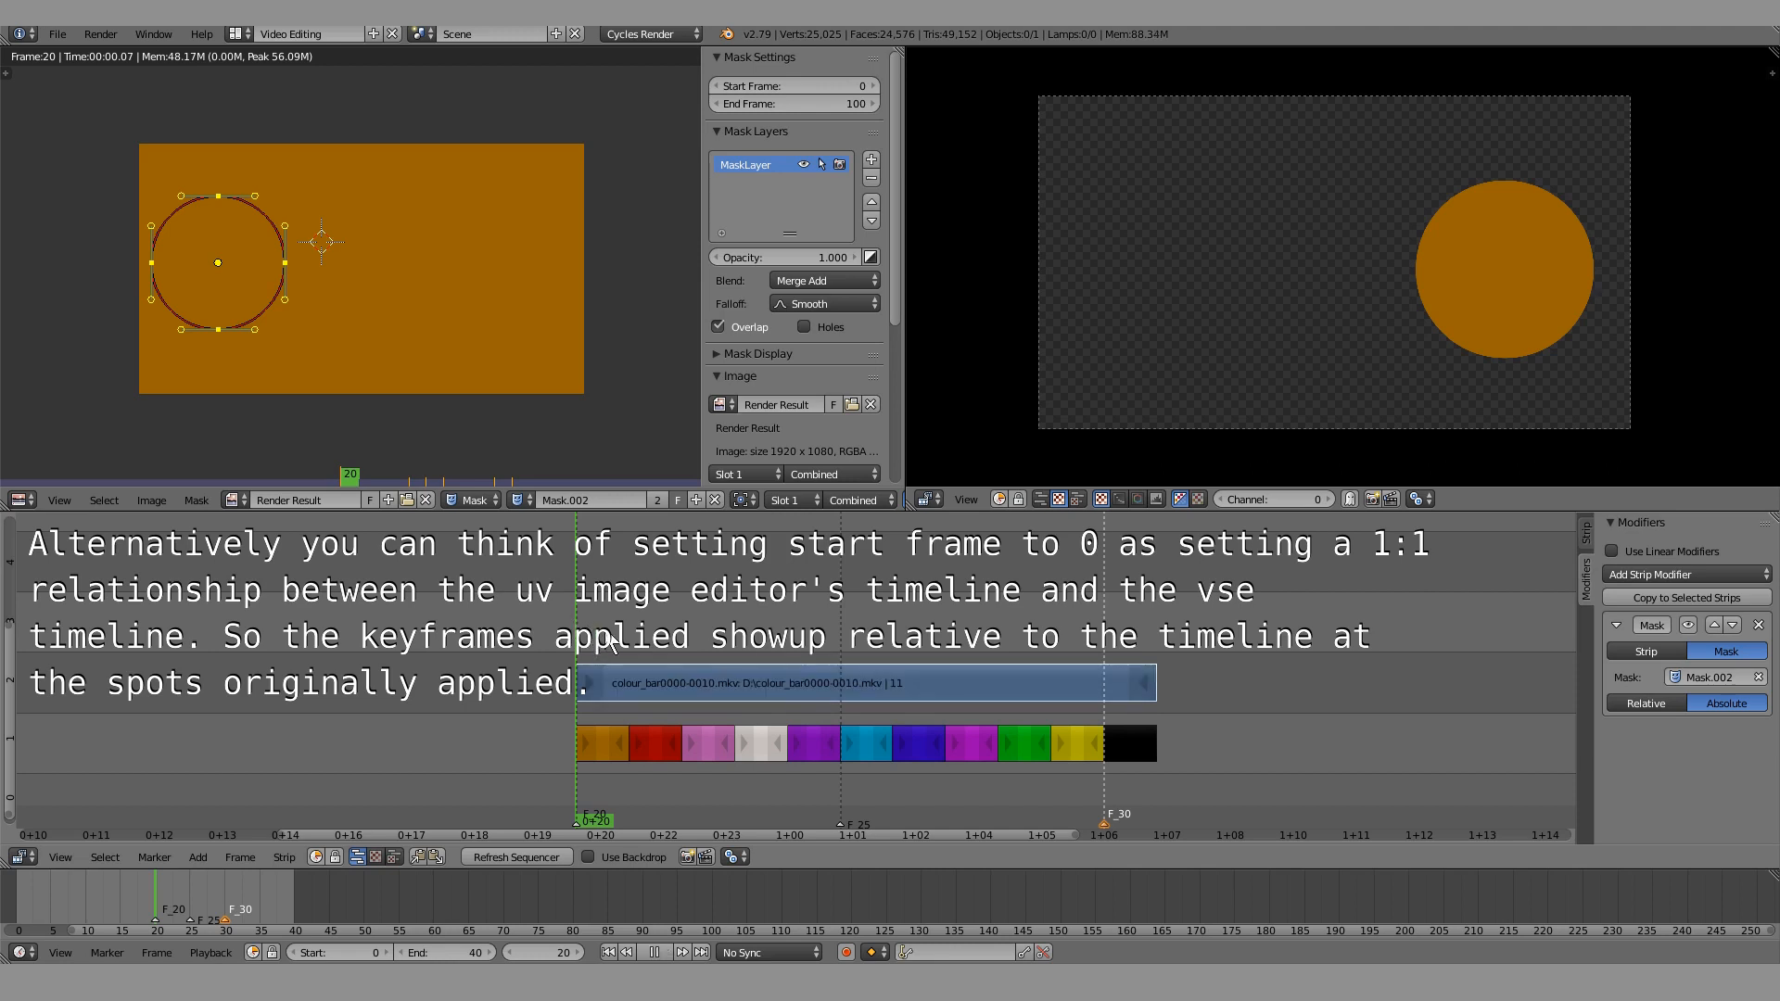
{"action": "key", "text": "Escape"}
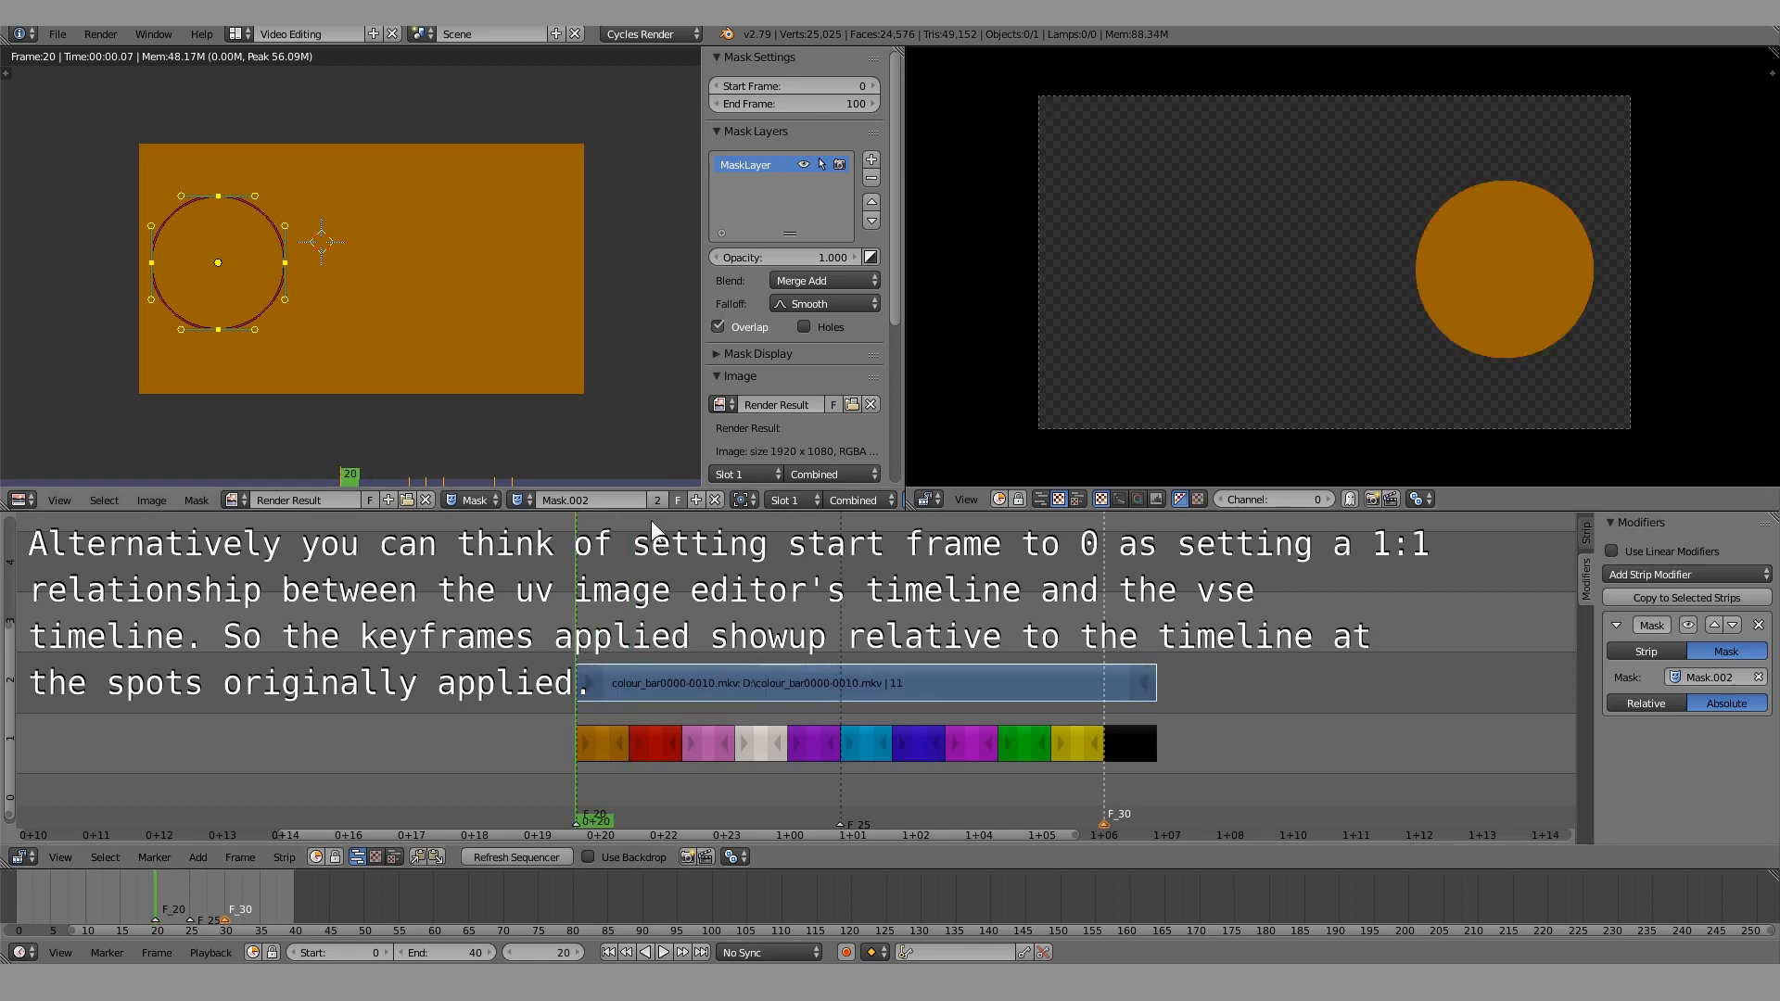
{"action": "left_click", "coordinate": [516, 856]}
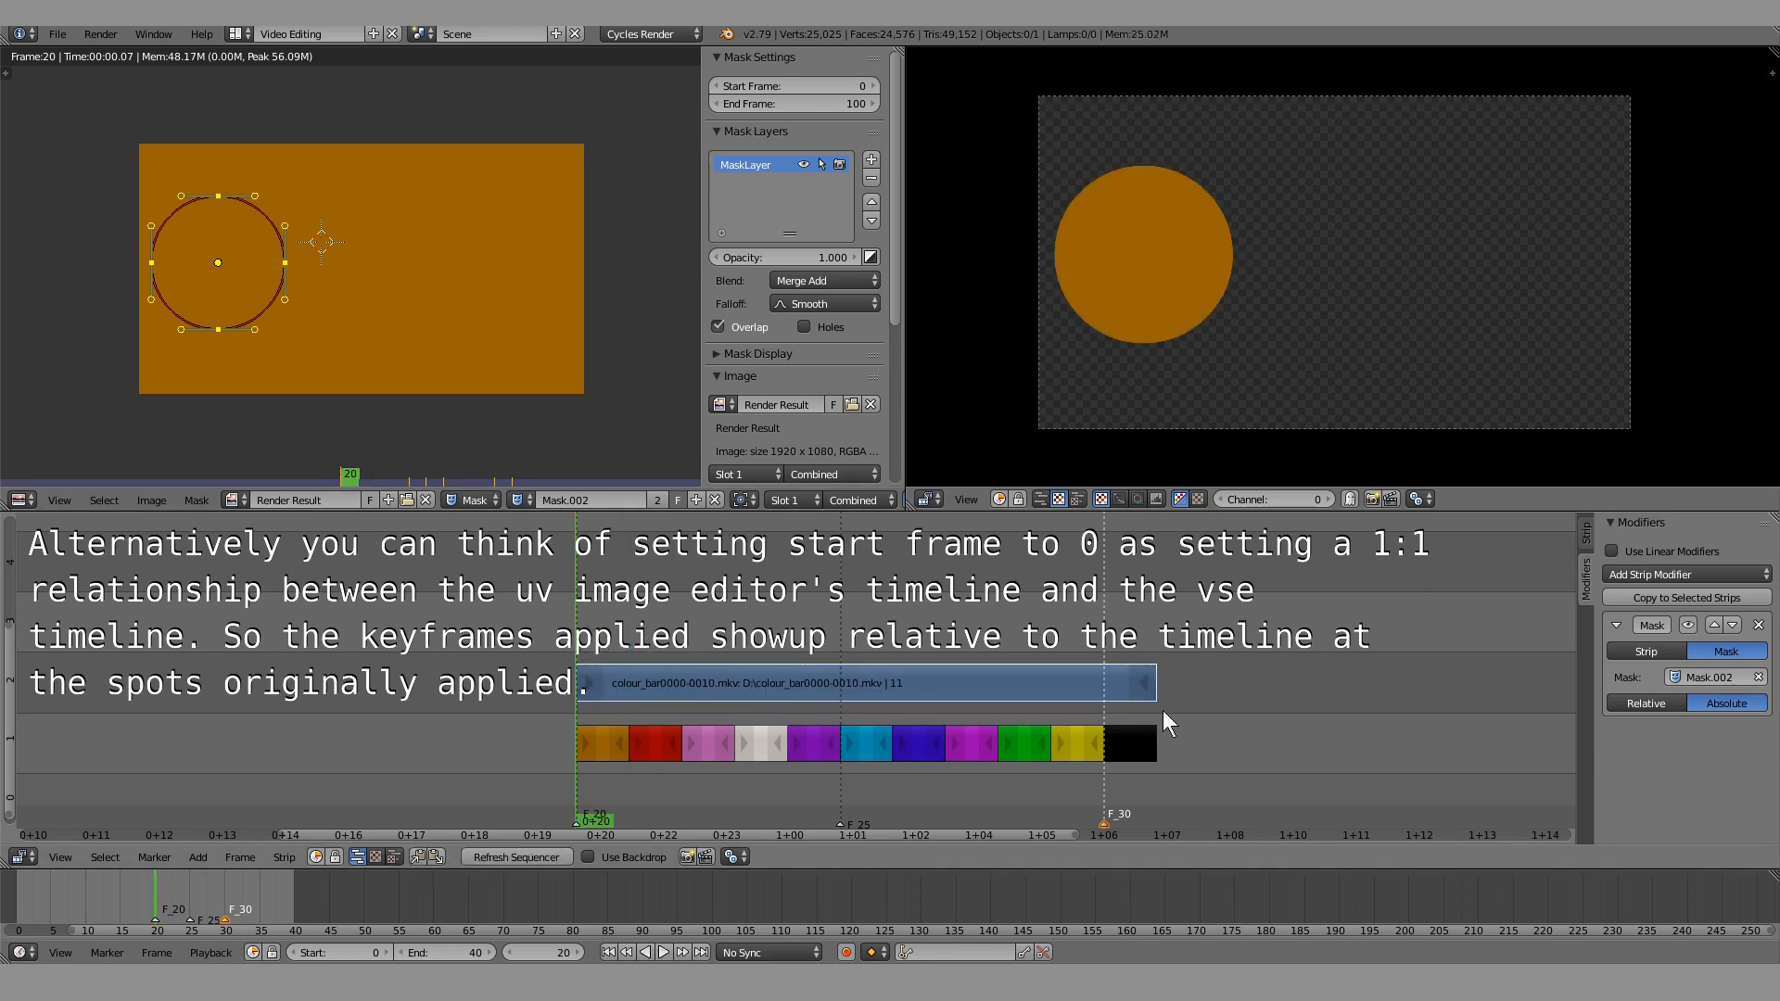
Play the colour bar strip through frame 30 to check the mask keyframes against the timeline
{"action": "key", "text": "alt+a"}
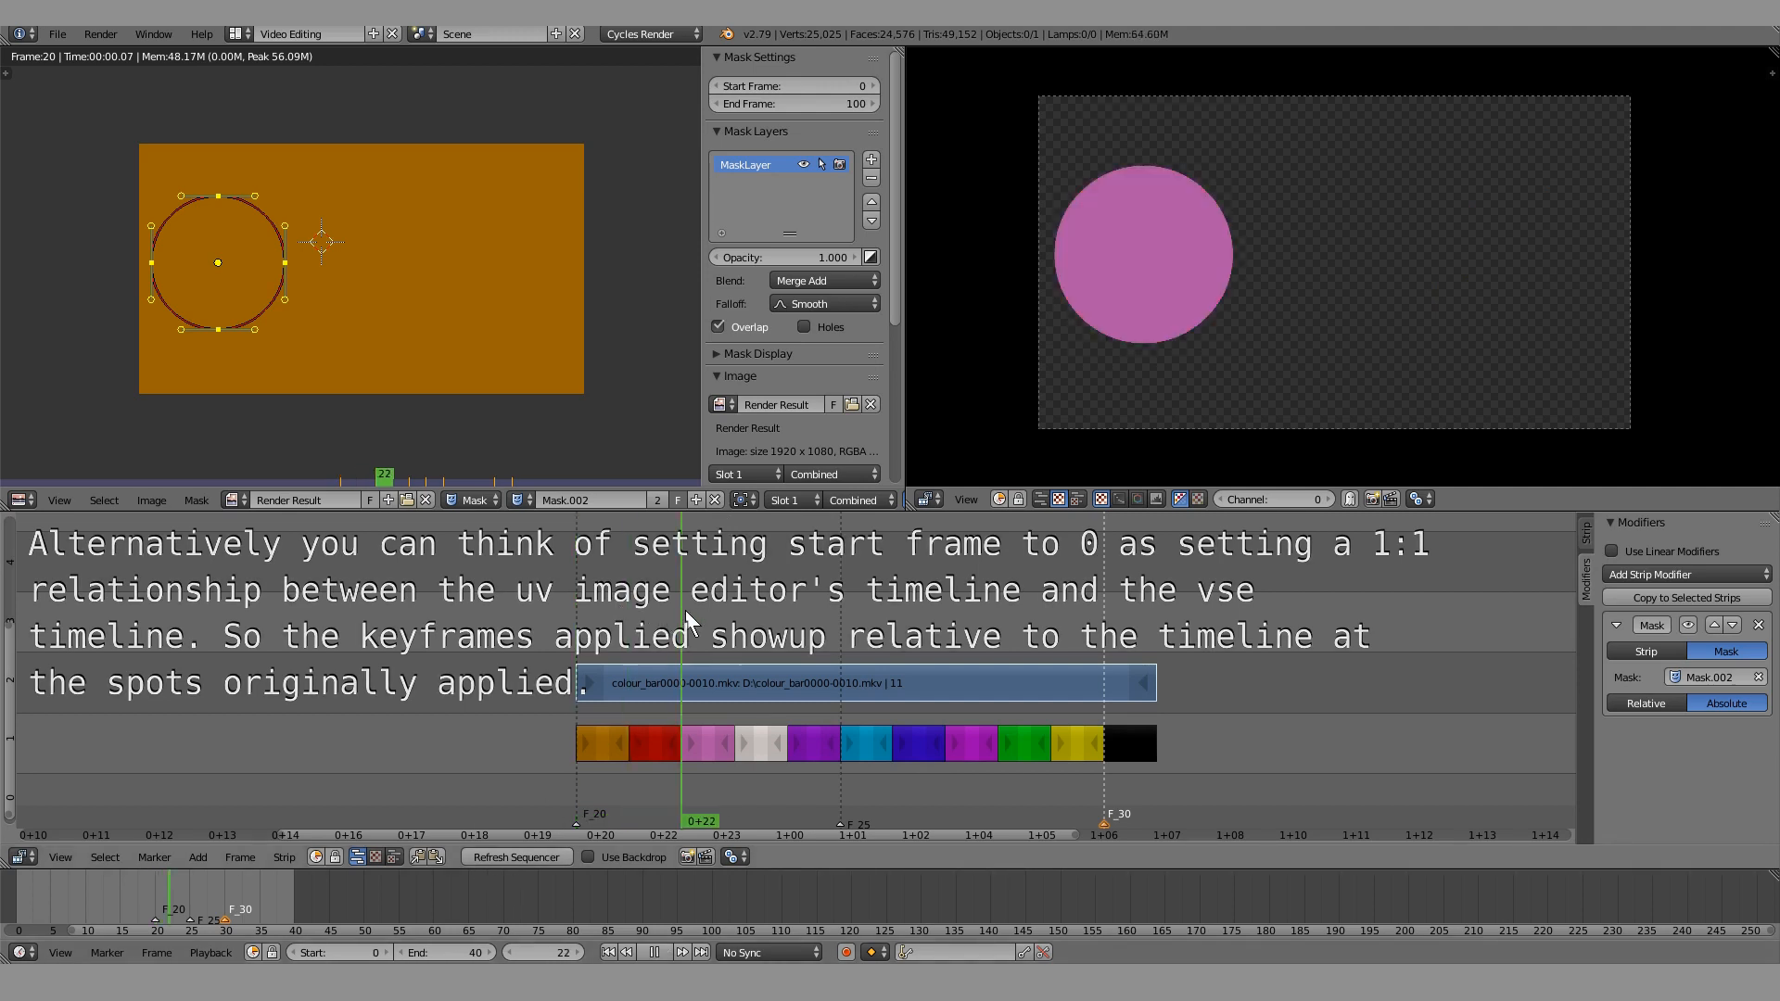
{"action": "key", "text": "alt+a"}
{"action": "key", "text": "alt+a"}
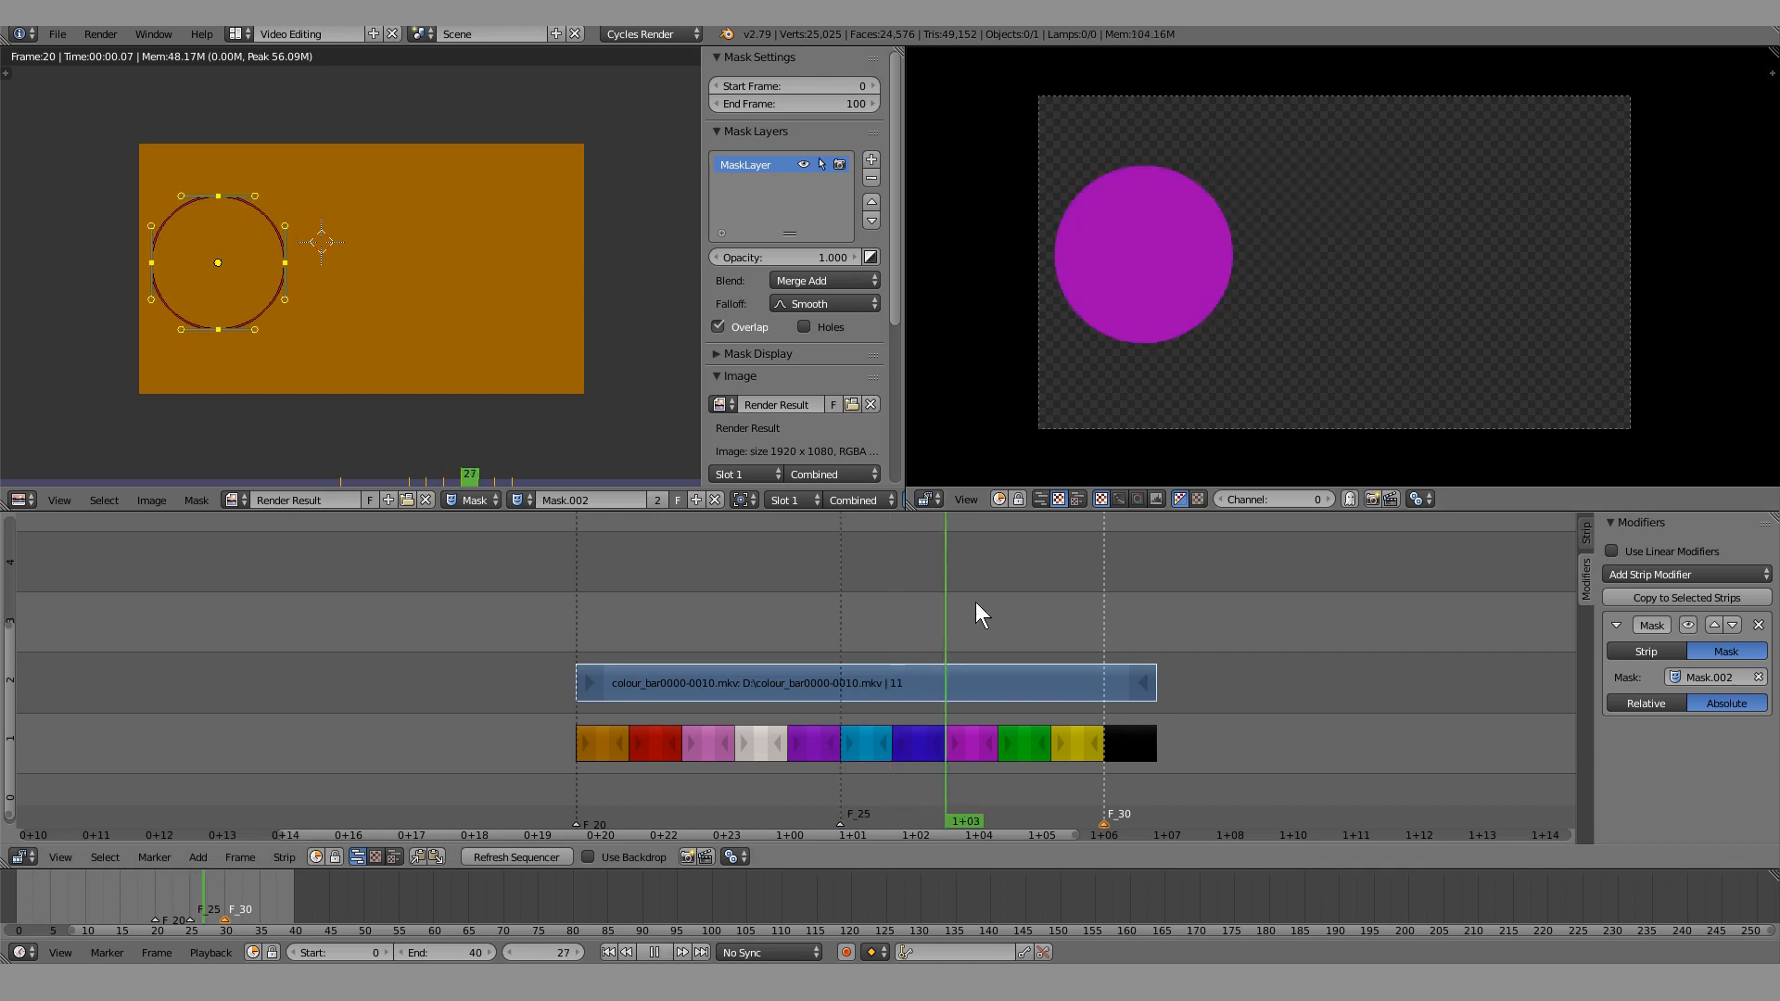
{"action": "key", "text": "alt+a"}
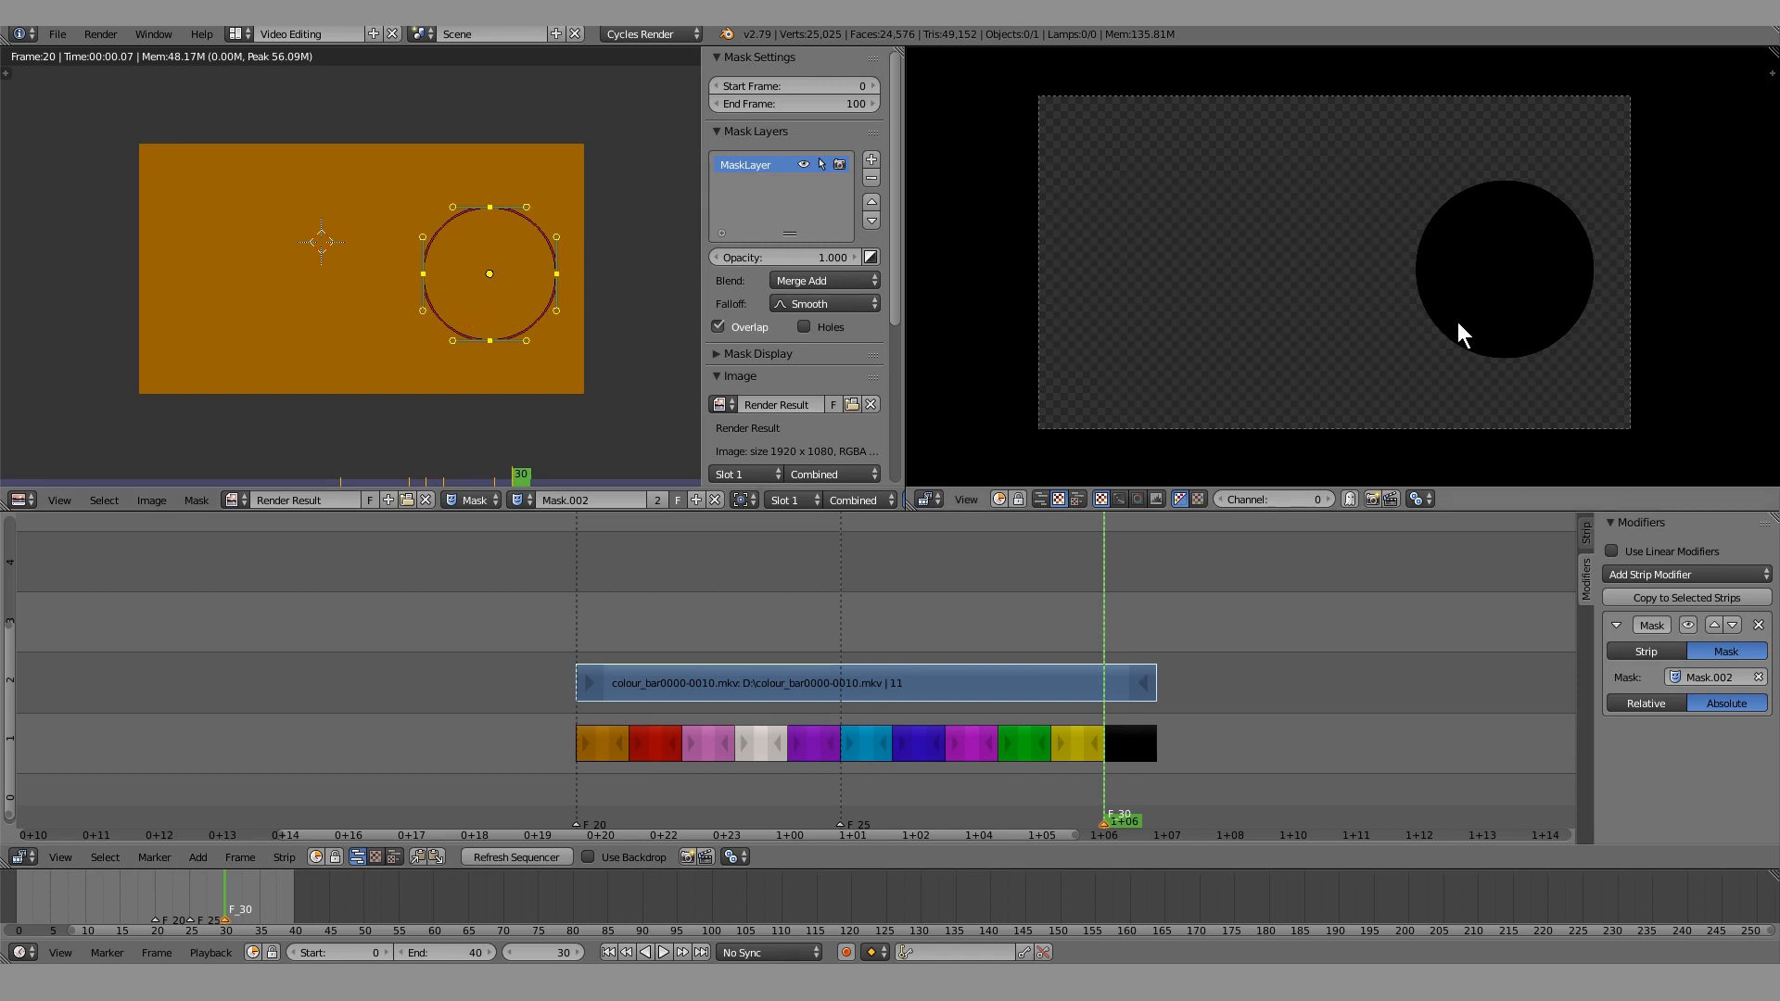
Duplicate the masked colour bar strip and place the copy directly after it, starting at frame 31
{"action": "scroll", "coordinate": [764, 558], "scroll_direction": "down", "scroll_amount": 4}
{"action": "middle_click_drag", "start_coordinate": [957, 607], "coordinate": [747, 660]}
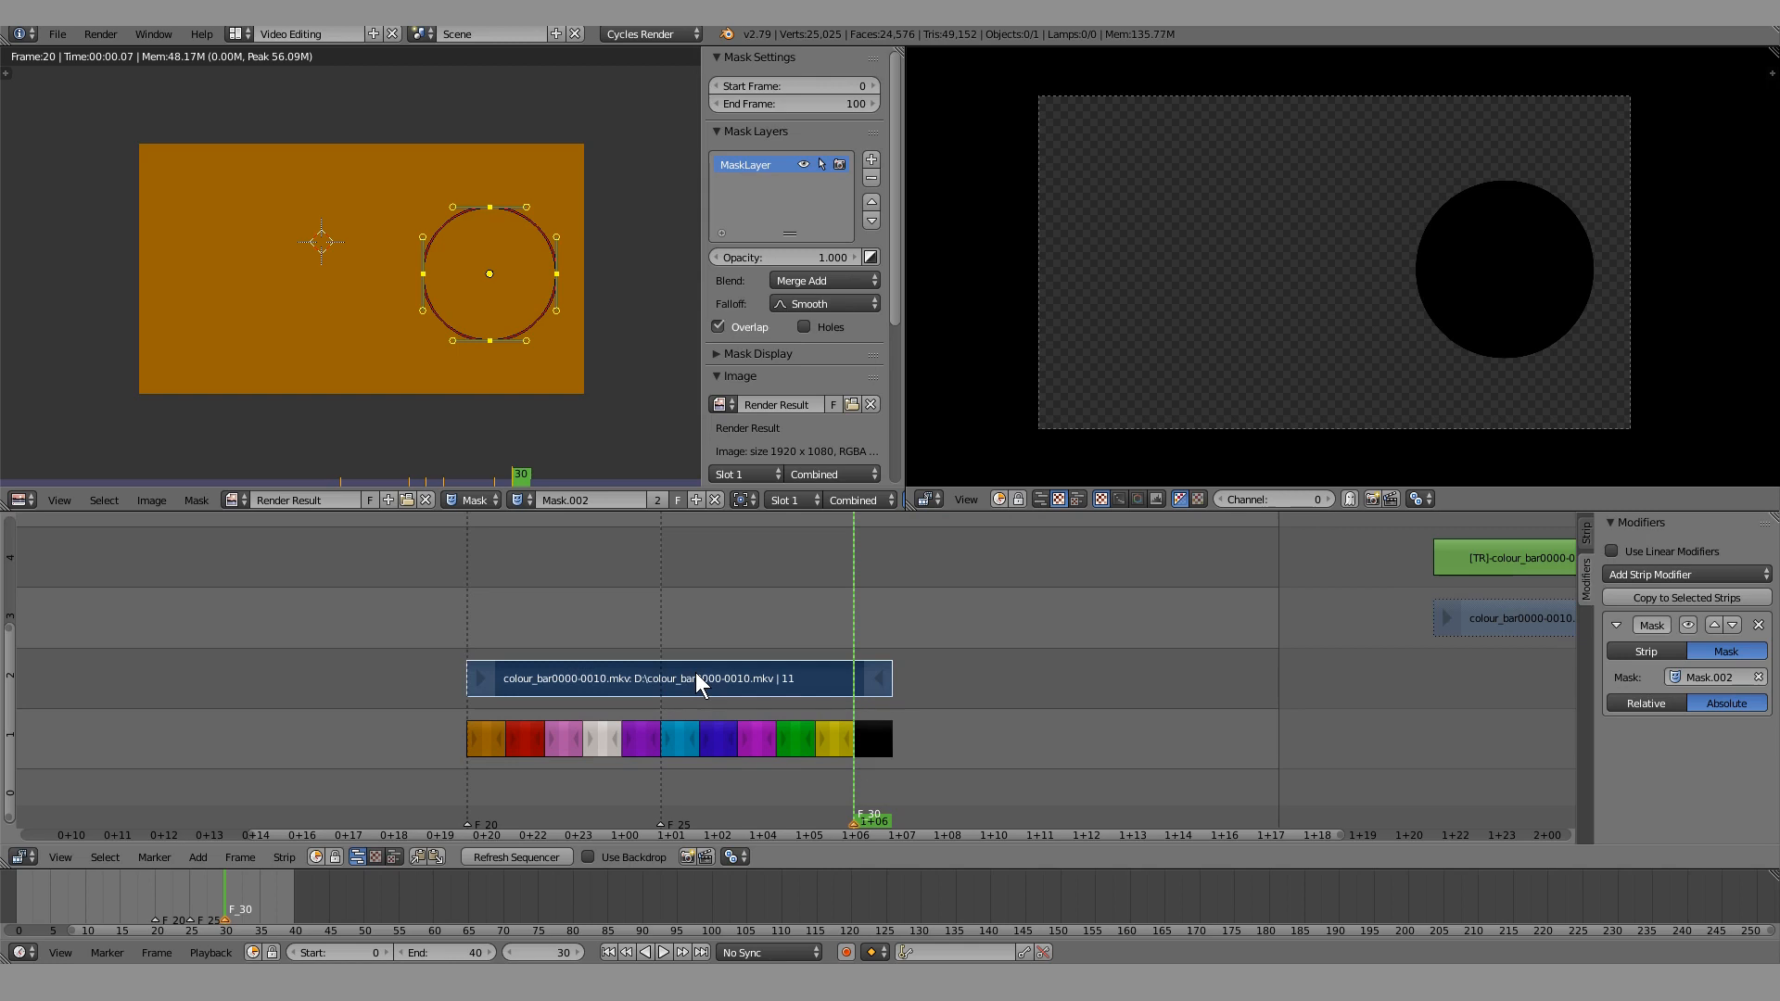
{"action": "key", "text": "shift+d"}
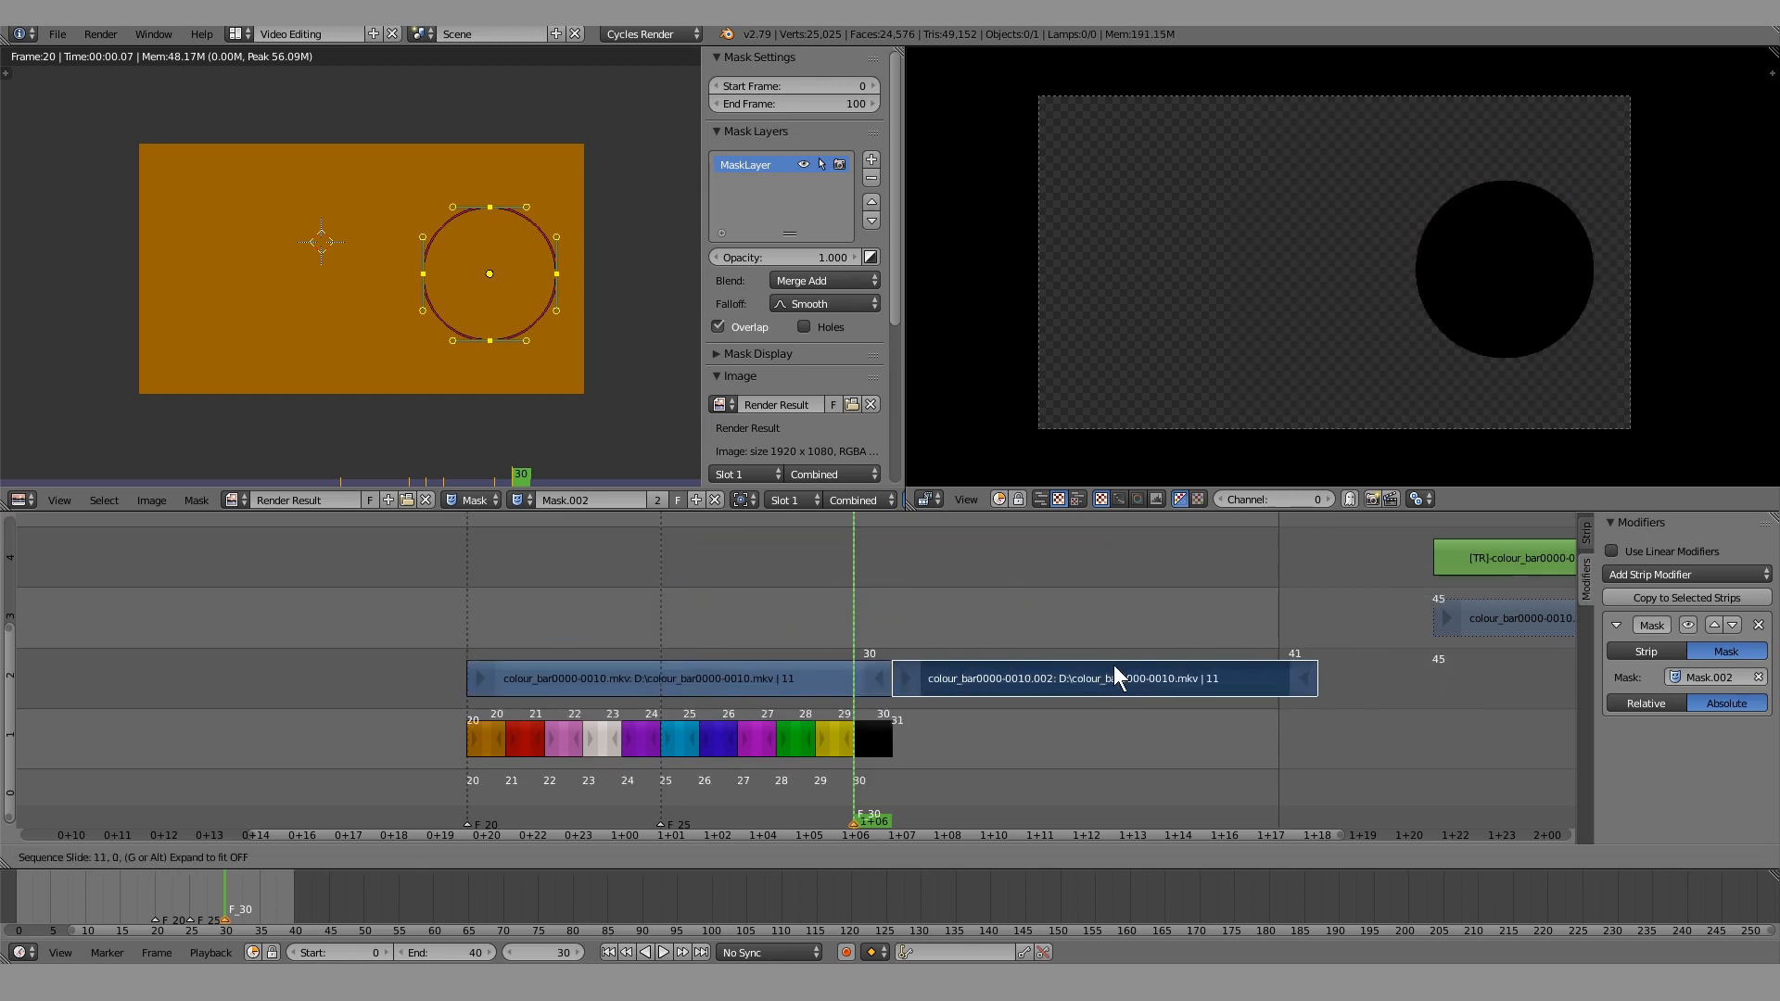
{"action": "left_click", "coordinate": [1111, 665]}
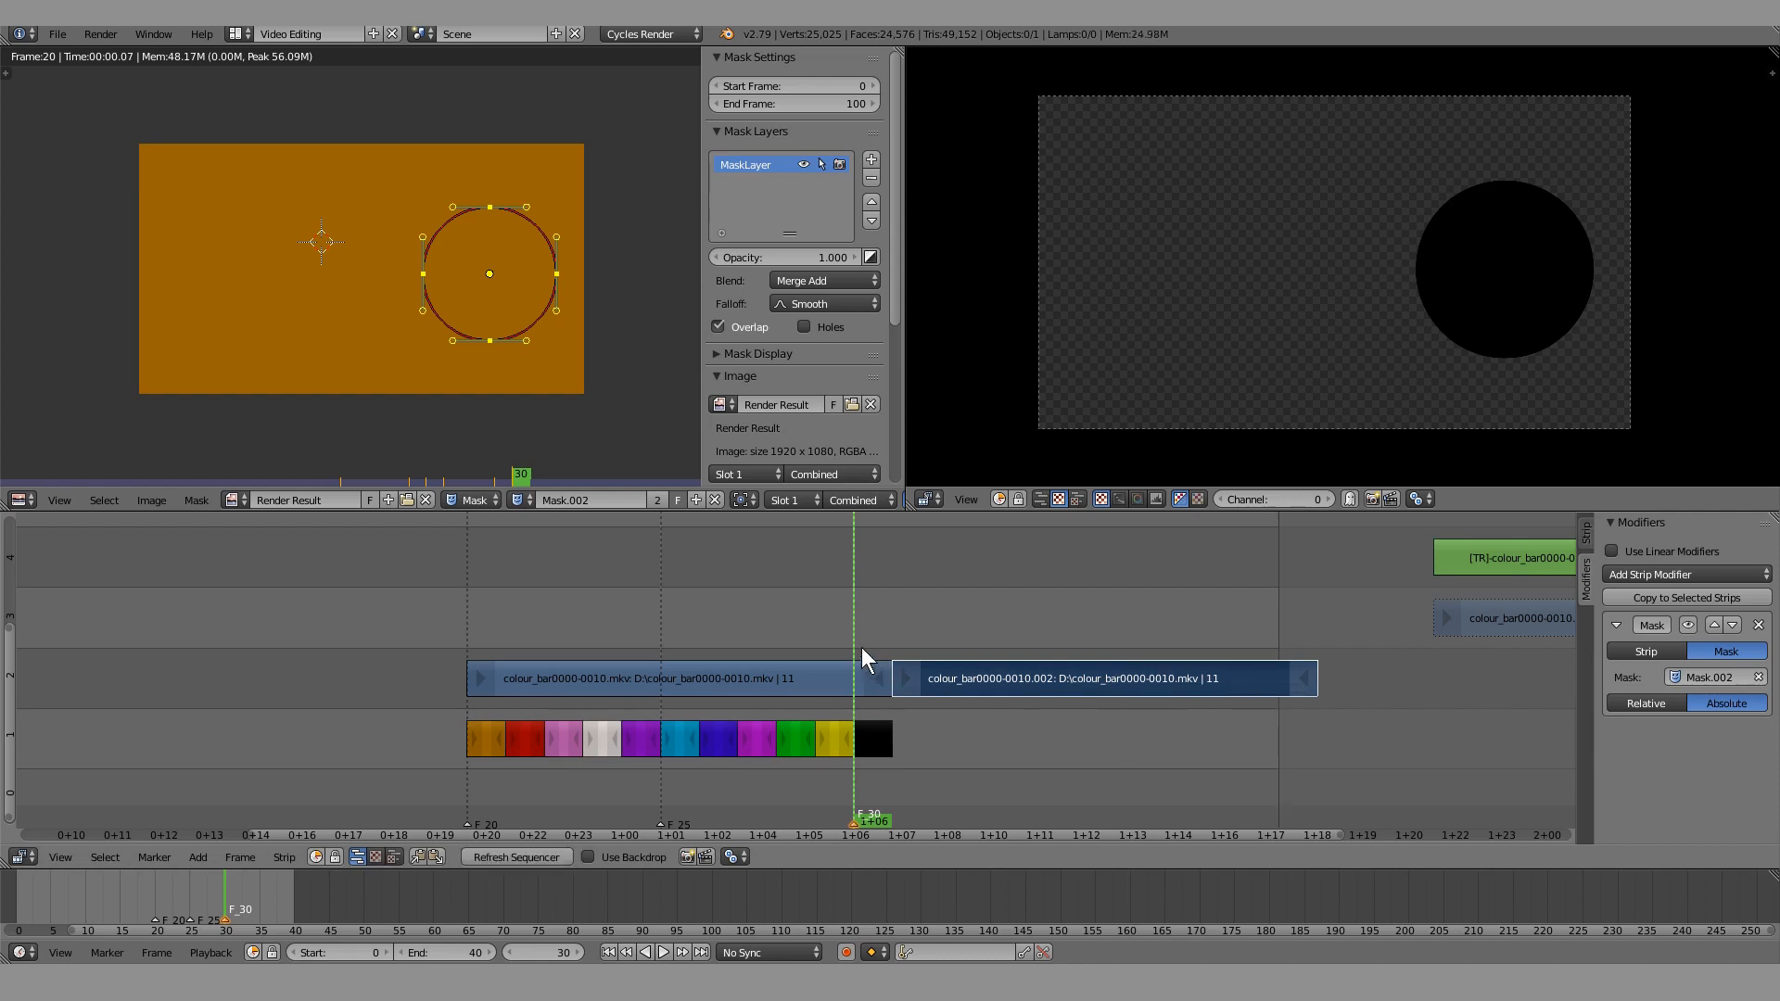
Select the original strip and its duplicate in turn to compare their mask modifier settings
{"action": "right_click", "coordinate": [674, 681]}
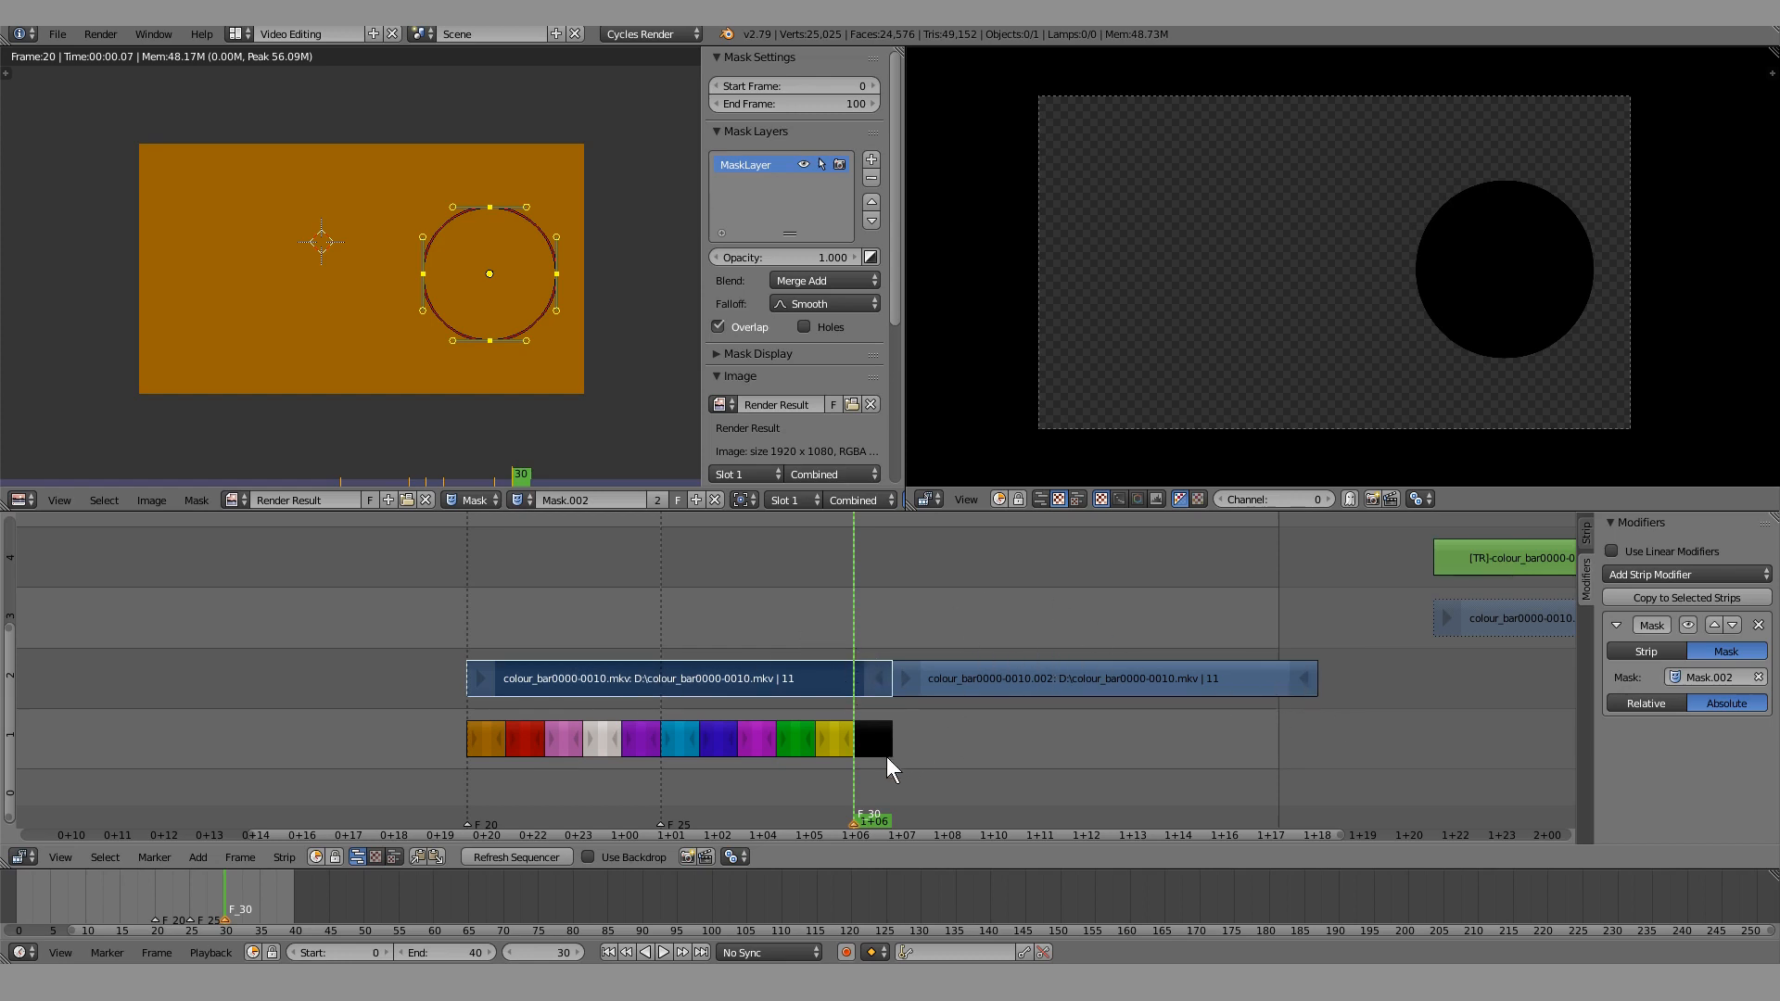
{"action": "key", "text": "alt+a"}
{"action": "key", "text": "alt+a"}
{"action": "right_click", "coordinate": [1109, 683]}
{"action": "left_click", "coordinate": [851, 636]}
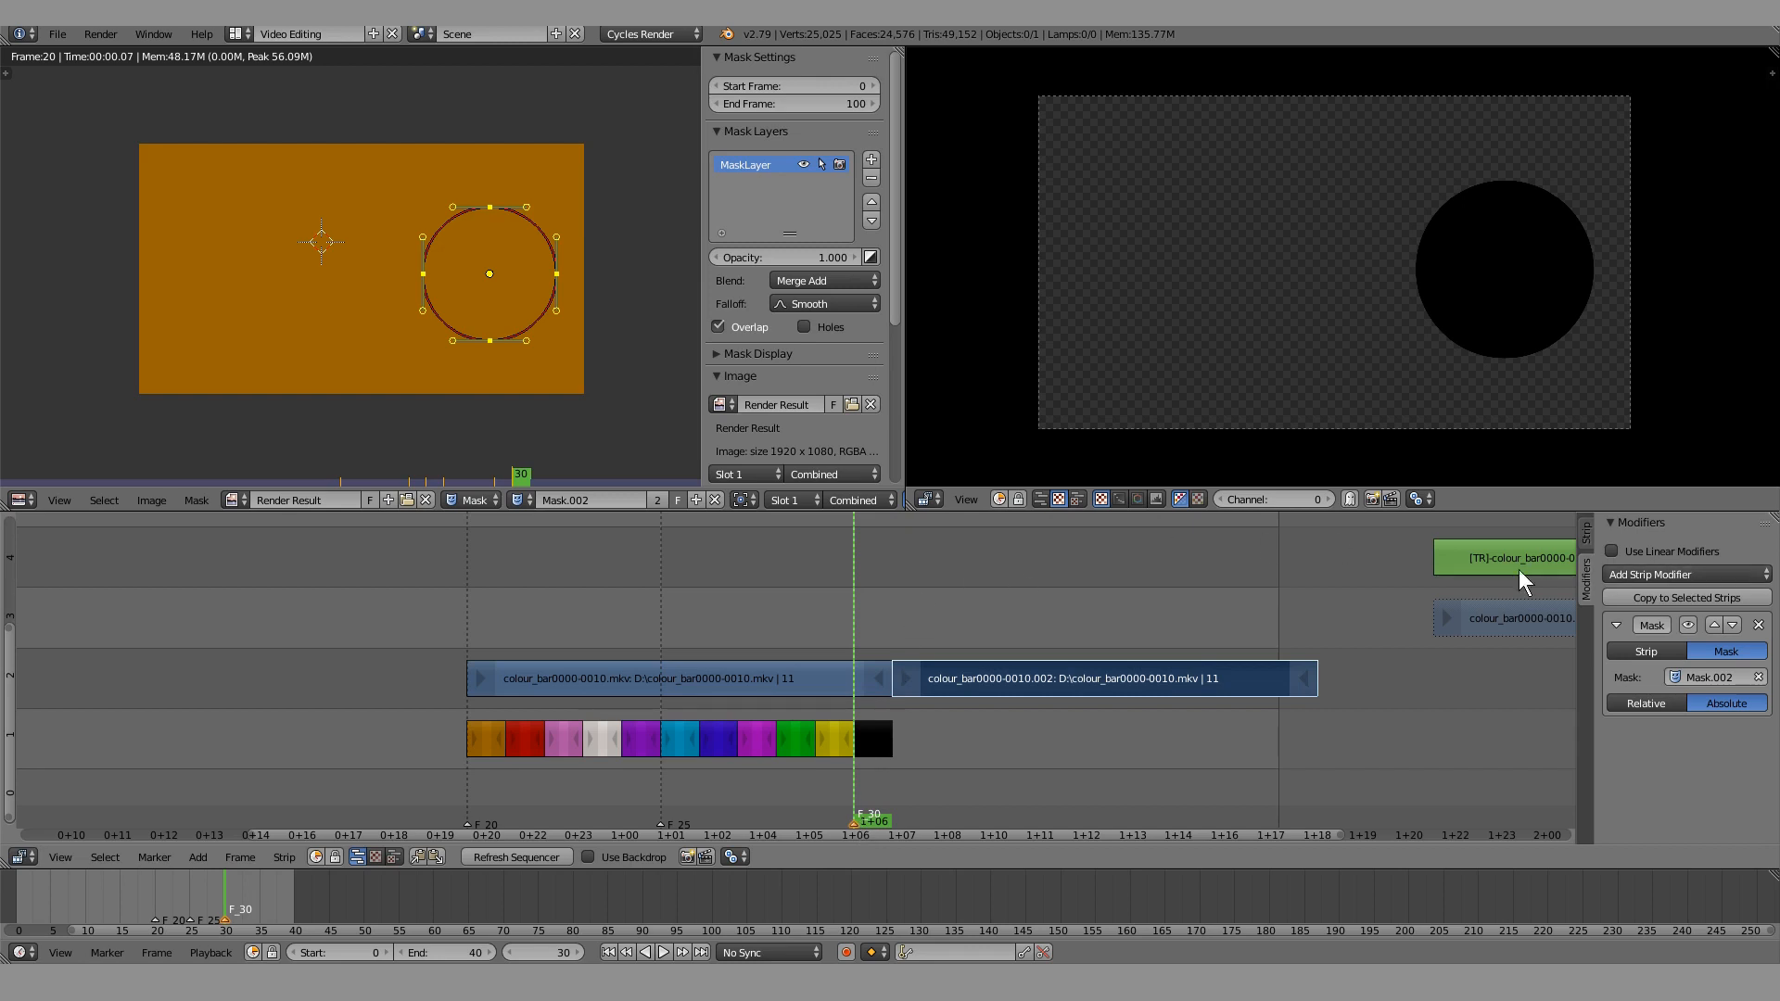
Move the duplicate strip up to channel 3 and scrub the playhead back to frame 30
{"action": "left_click_drag", "start_coordinate": [450, 626], "coordinate": [196, 630]}
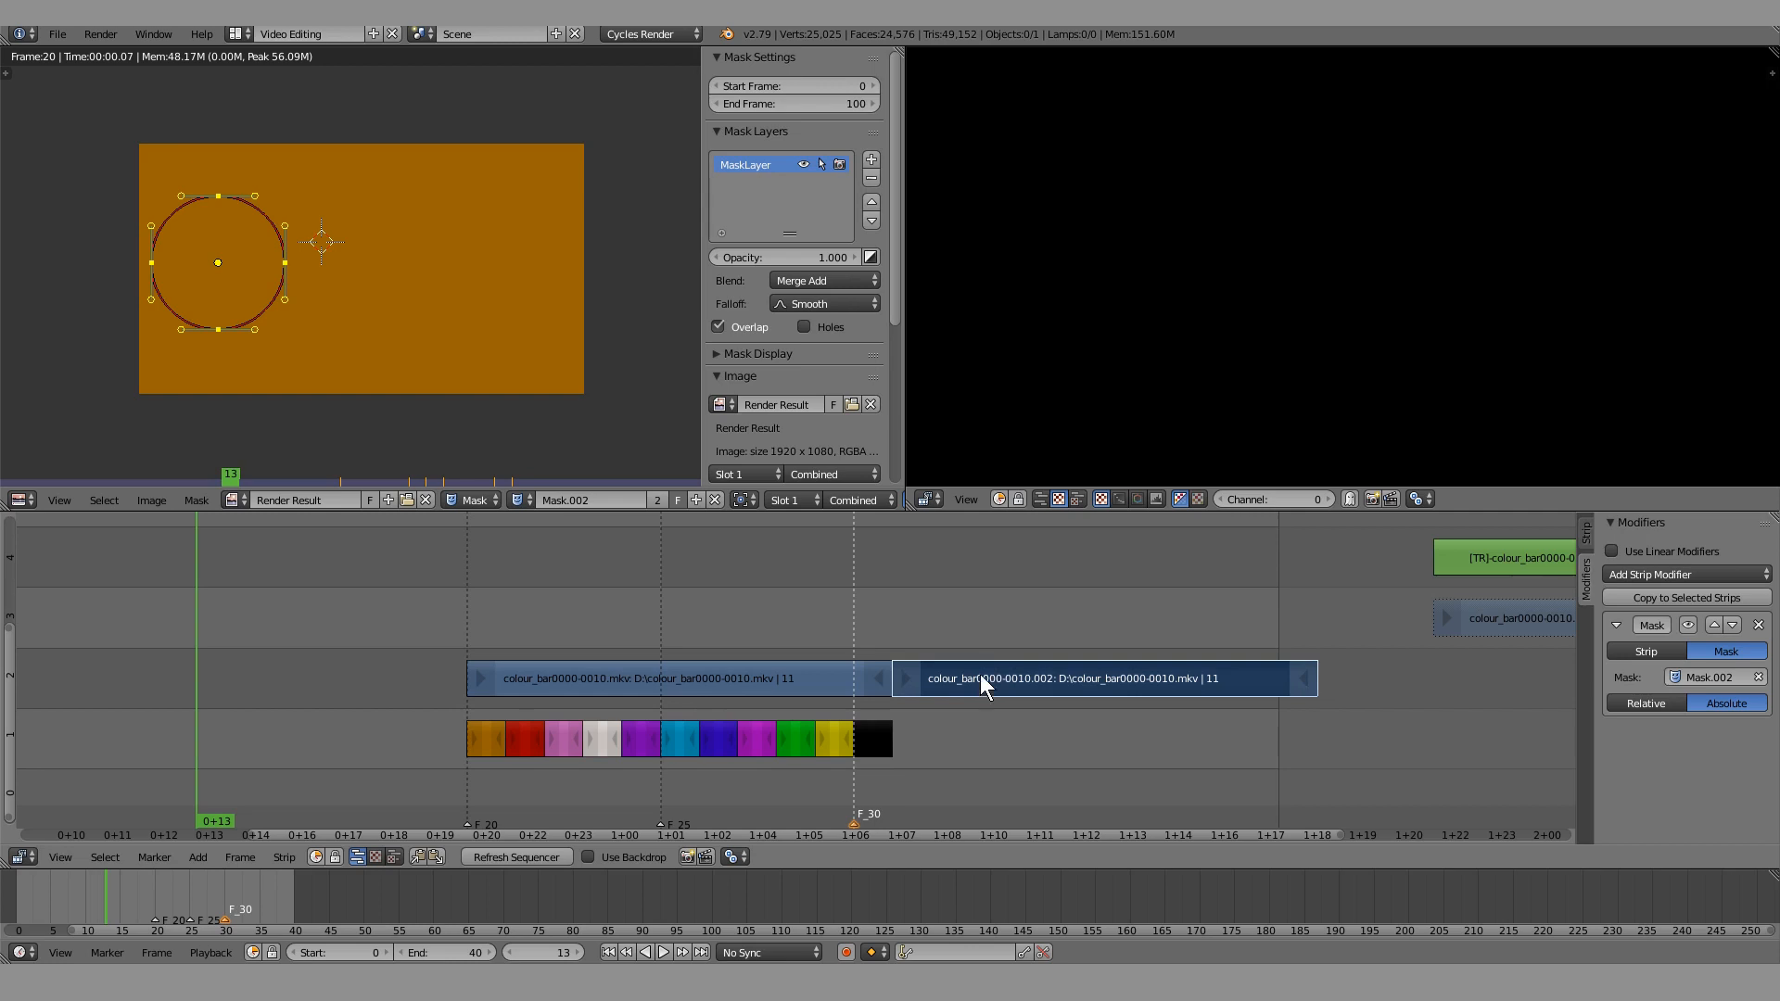
{"action": "right_click_drag", "start_coordinate": [981, 681], "coordinate": [983, 631]}
{"action": "left_click_drag", "start_coordinate": [827, 595], "coordinate": [847, 595]}
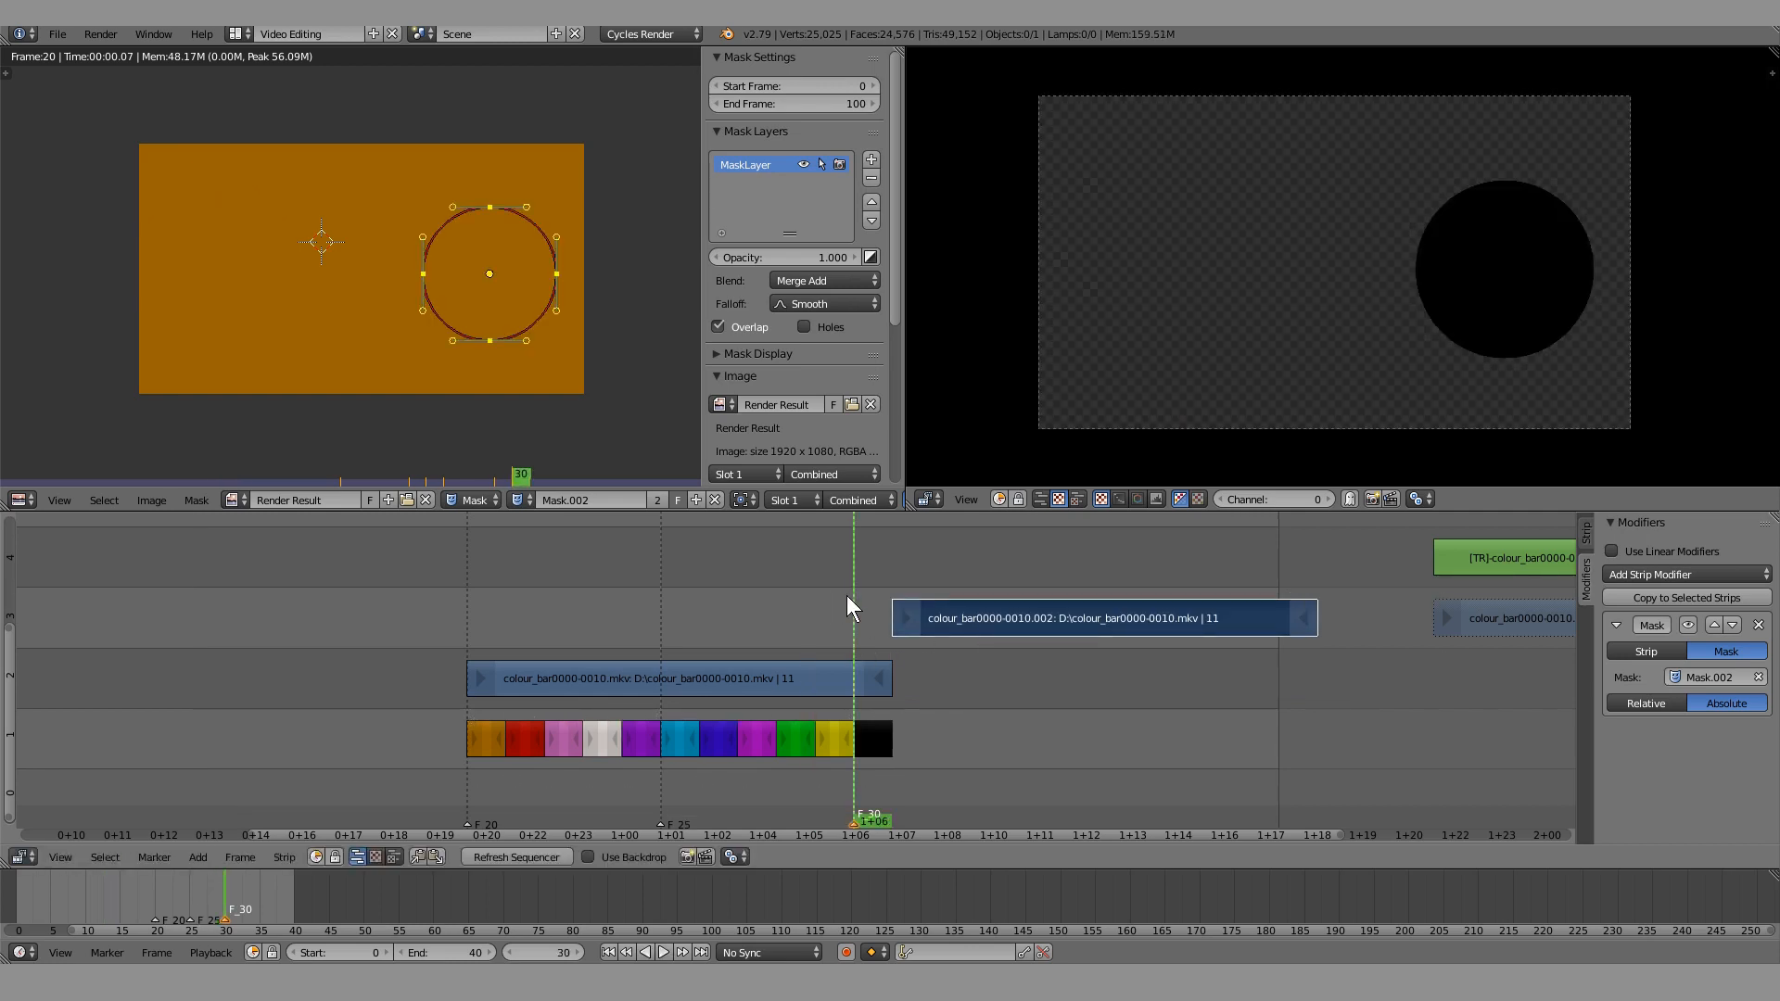
Delete the duplicate strip and select the original colour bar strip with its modifier settings shown
{"action": "right_click_drag", "start_coordinate": [1028, 614], "coordinate": [992, 626]}
{"action": "key", "text": "x"}
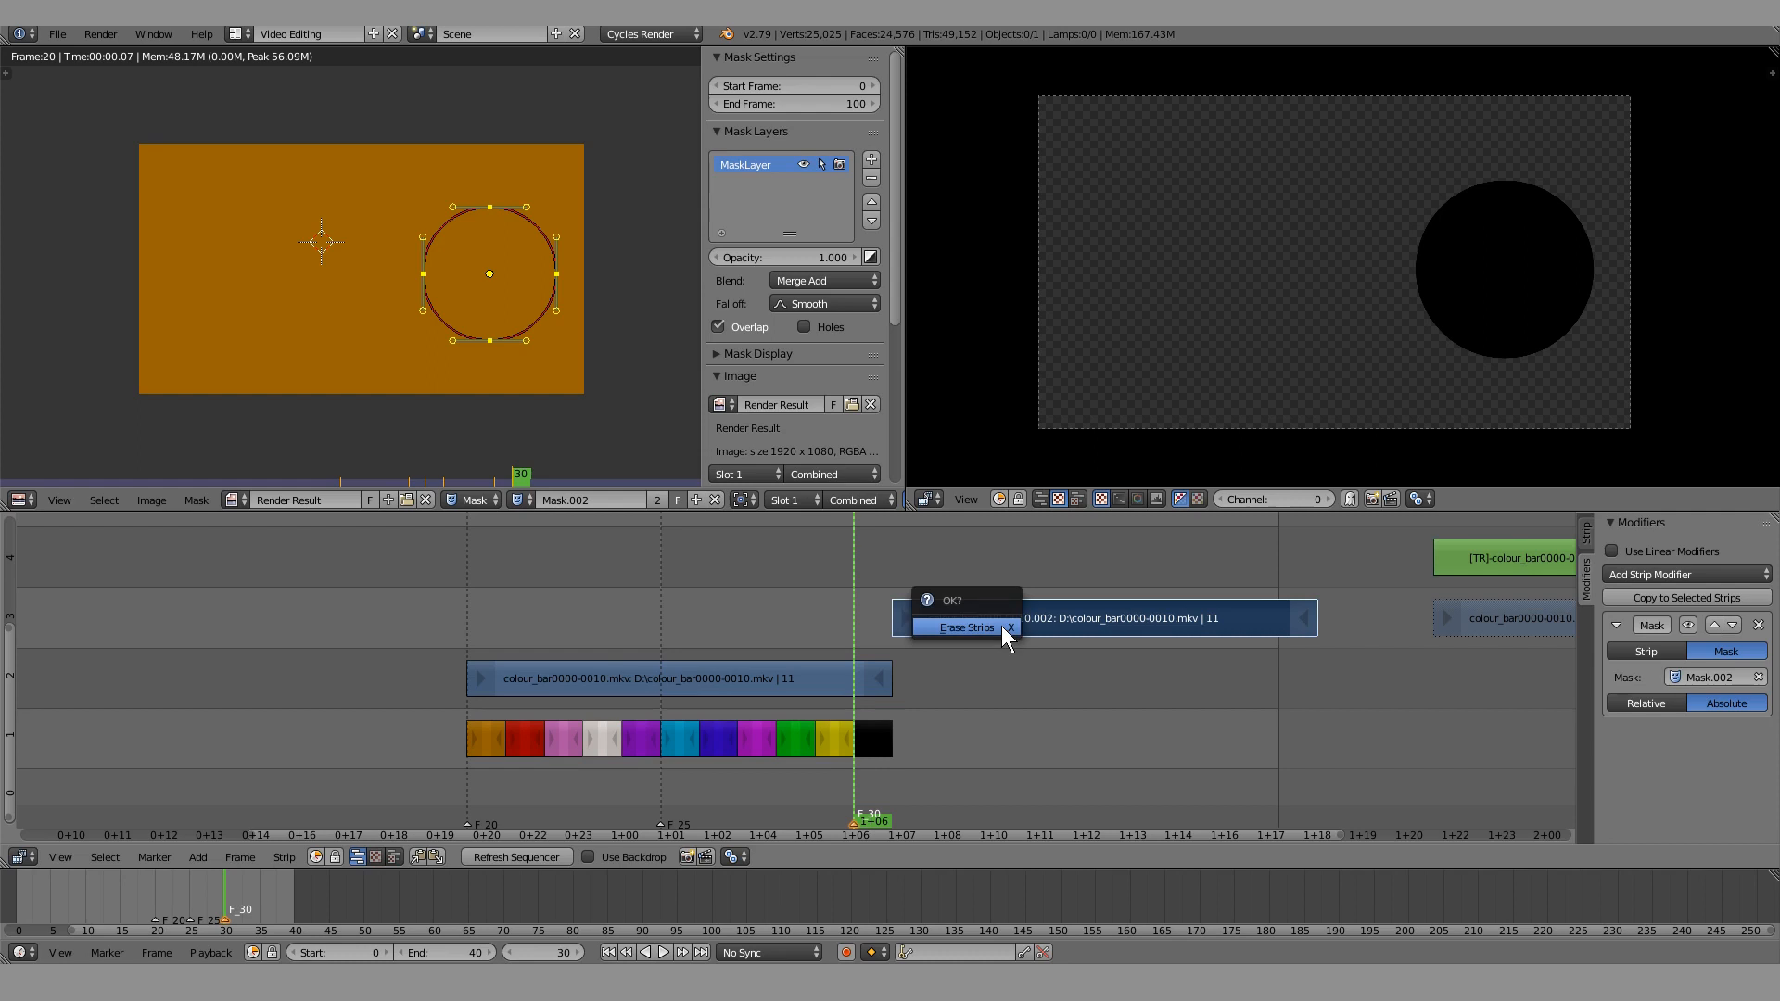
{"action": "left_click", "coordinate": [927, 625]}
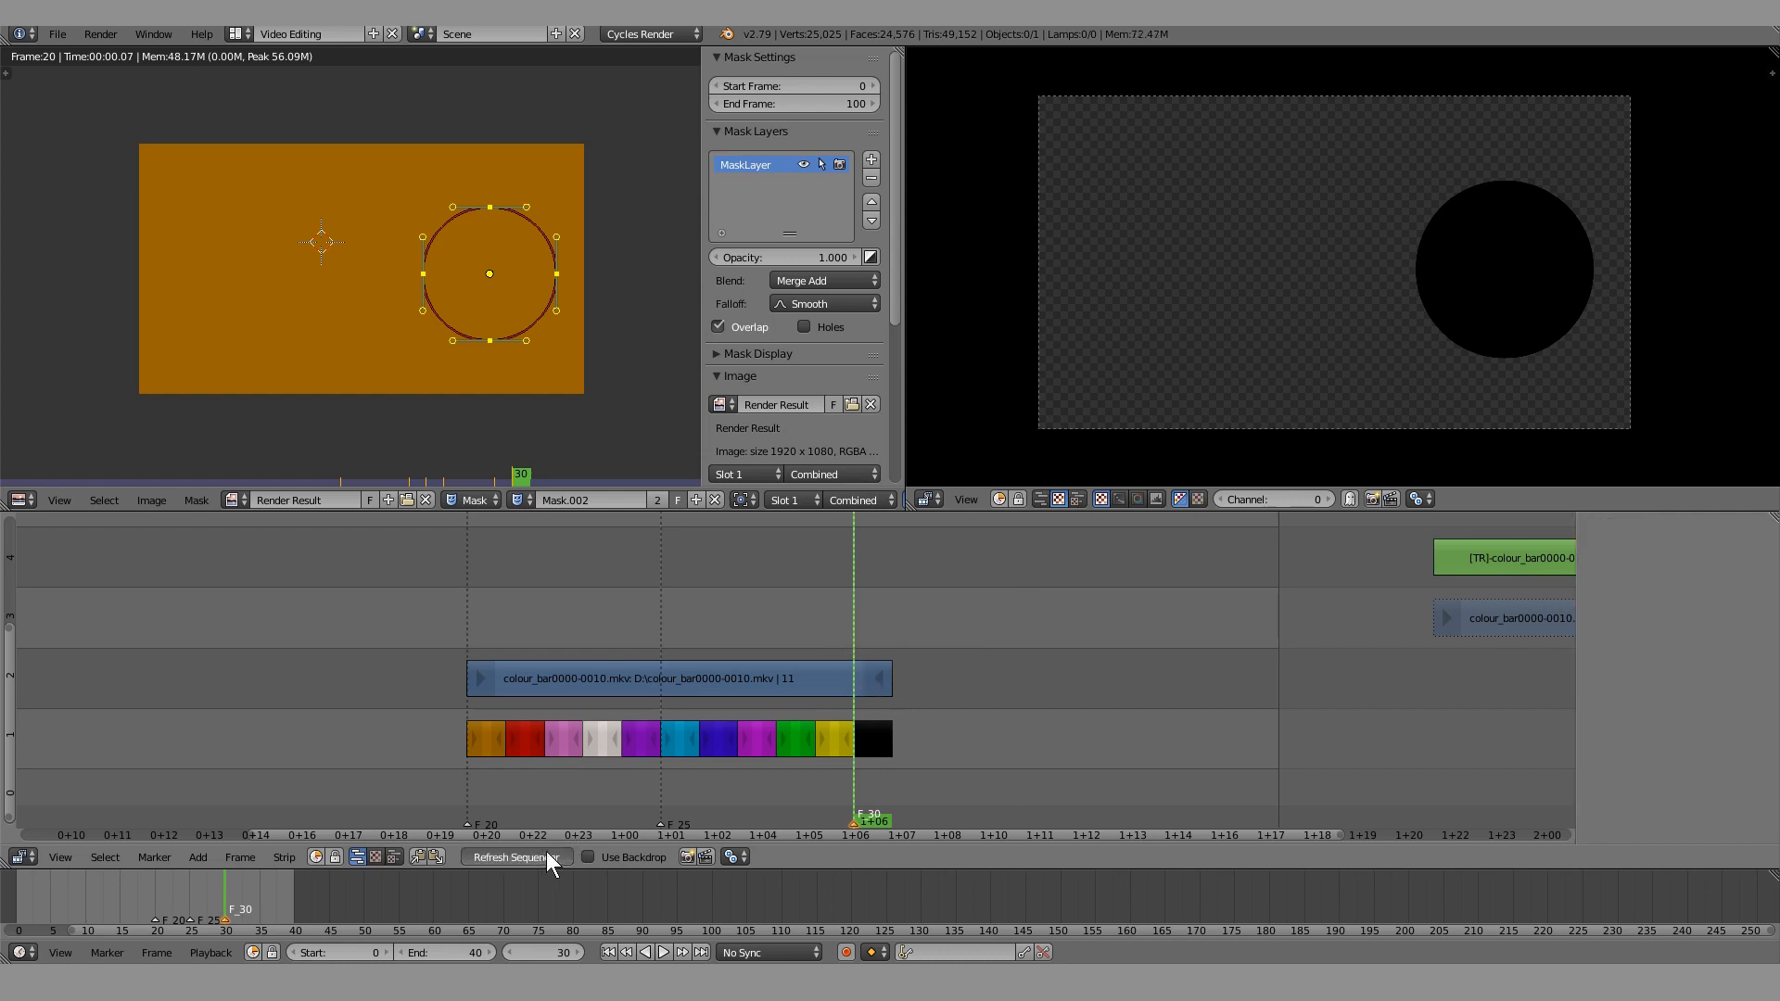
{"action": "right_click", "coordinate": [796, 686]}
{"action": "key", "text": "n"}
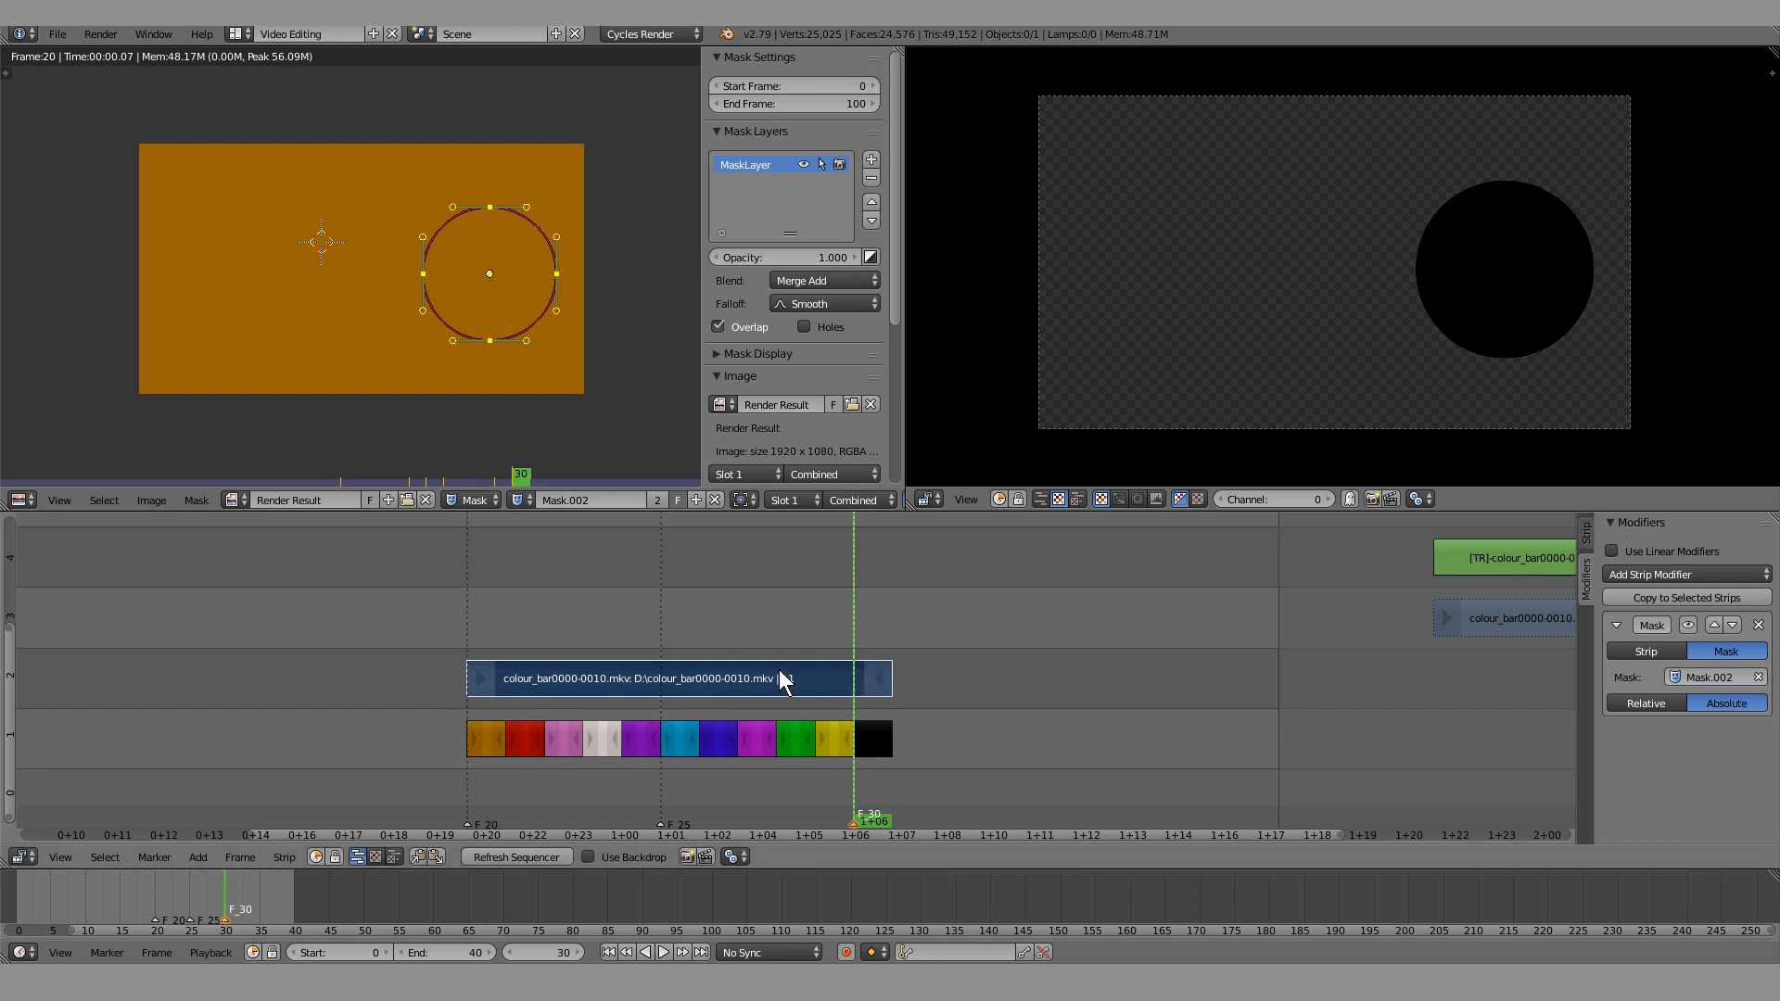
Move the masked colour bar strip one frame later to start at frame 21, and scrub the playhead to frames 21 and 25
{"action": "key", "text": "g"}
{"action": "left_click", "coordinate": [804, 670]}
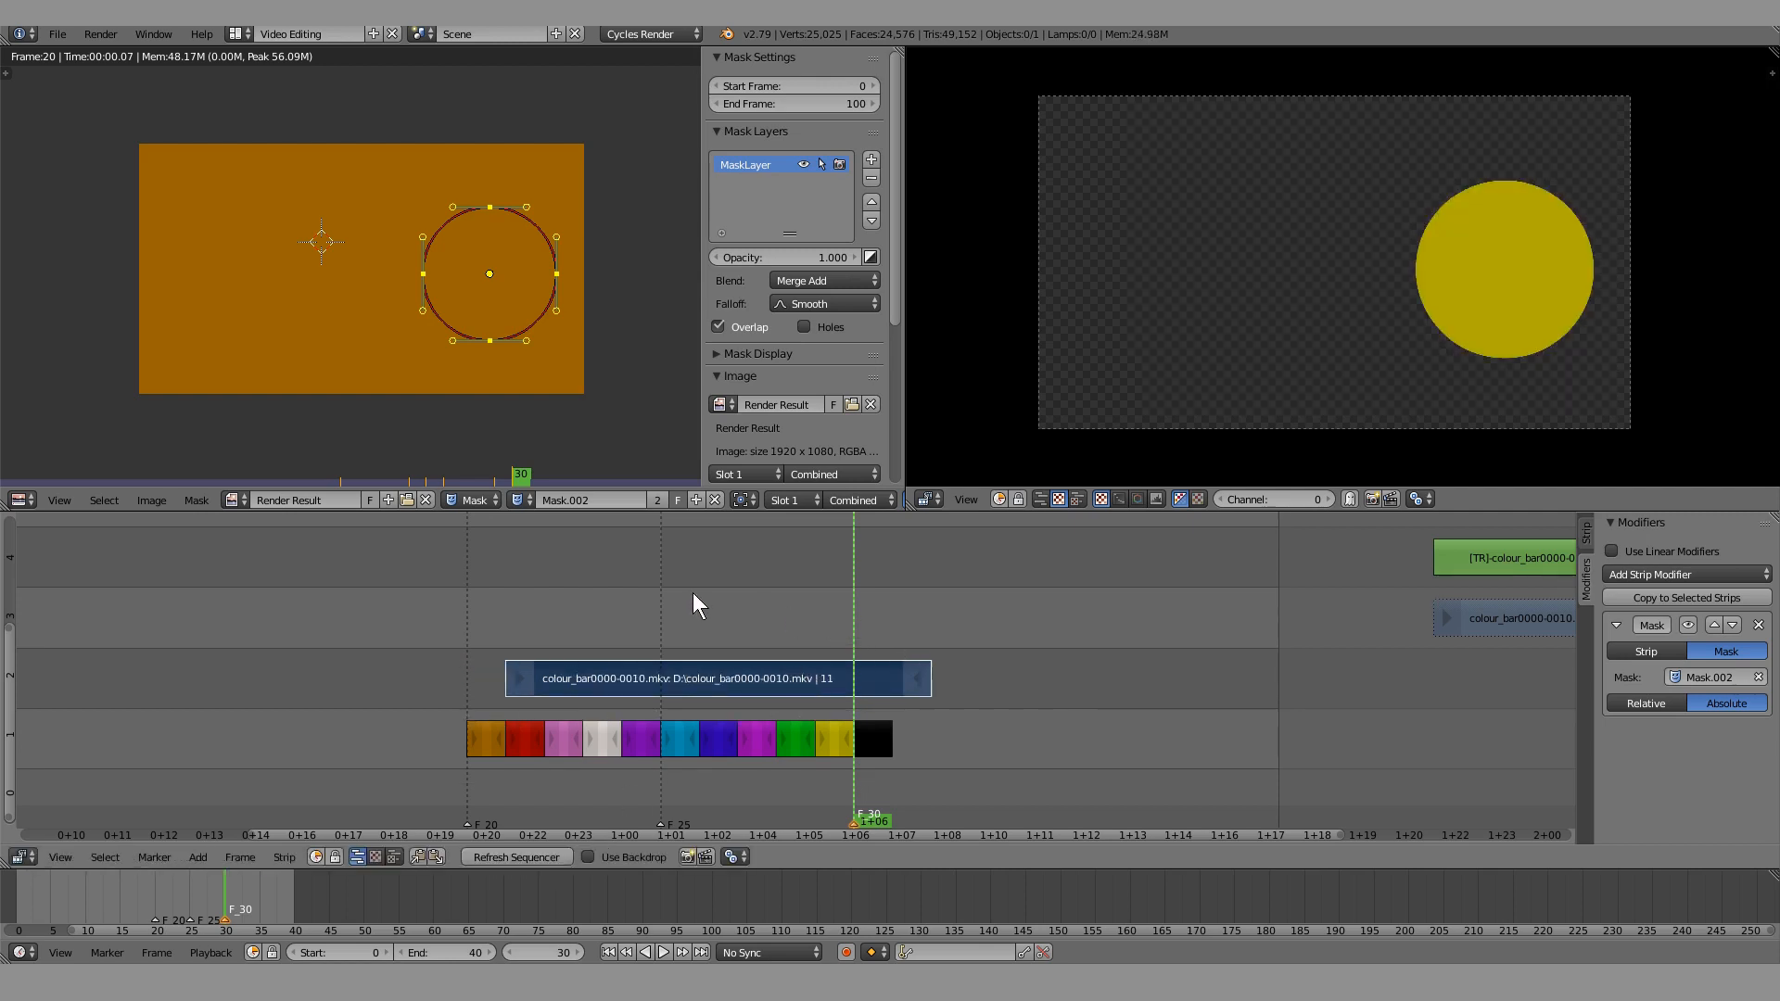
{"action": "left_click", "coordinate": [456, 630]}
{"action": "left_click", "coordinate": [499, 618]}
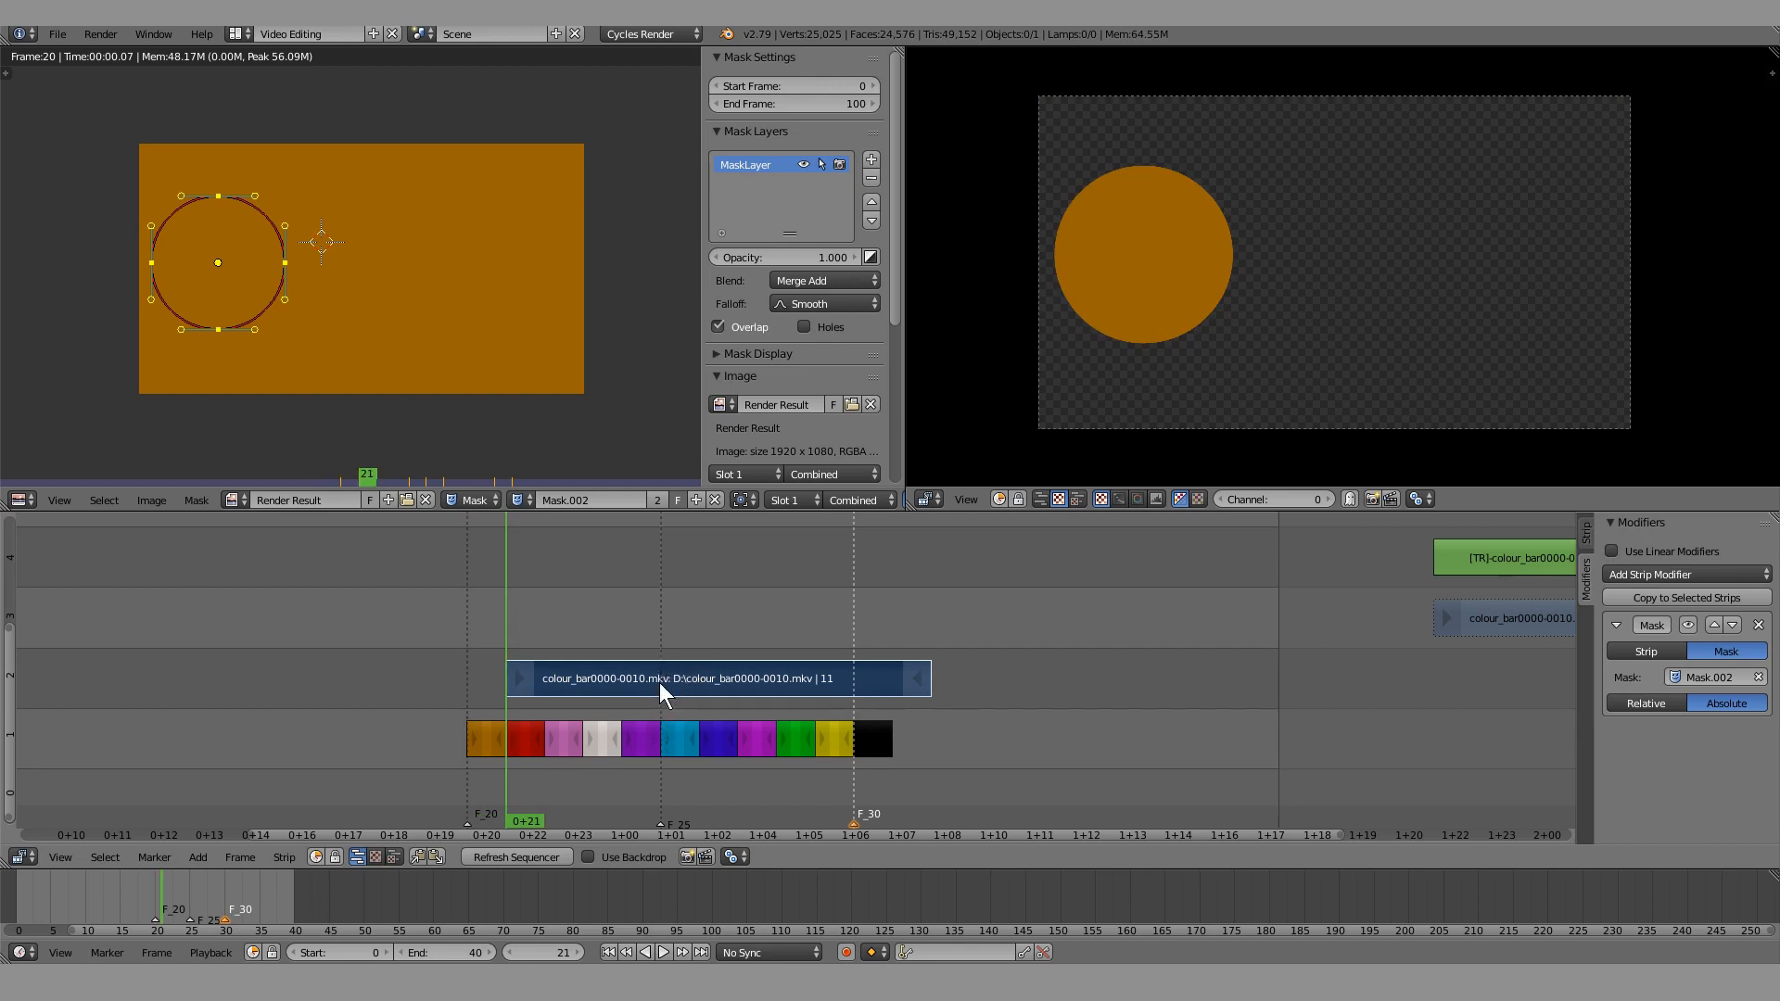
{"action": "left_click", "coordinate": [660, 639]}
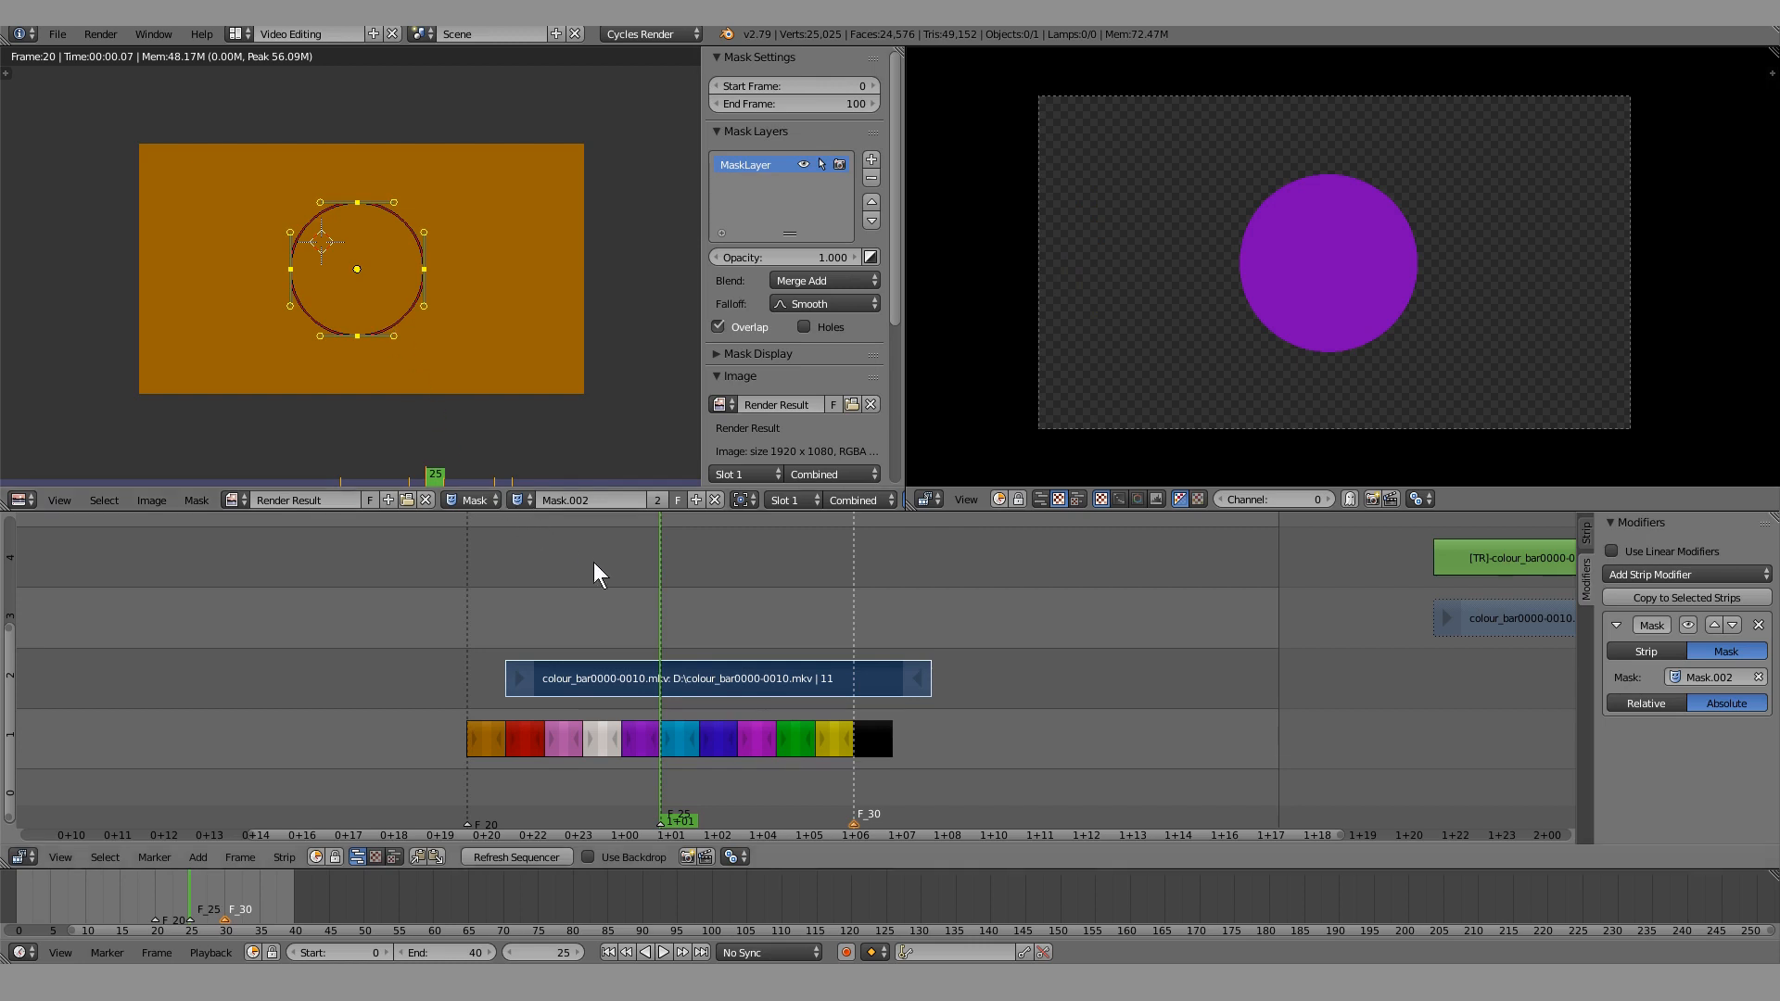
Select the purple strip at frame 24 in channel 1, scrub around frame 25, and refresh the sequencer
{"action": "right_click", "coordinate": [630, 740]}
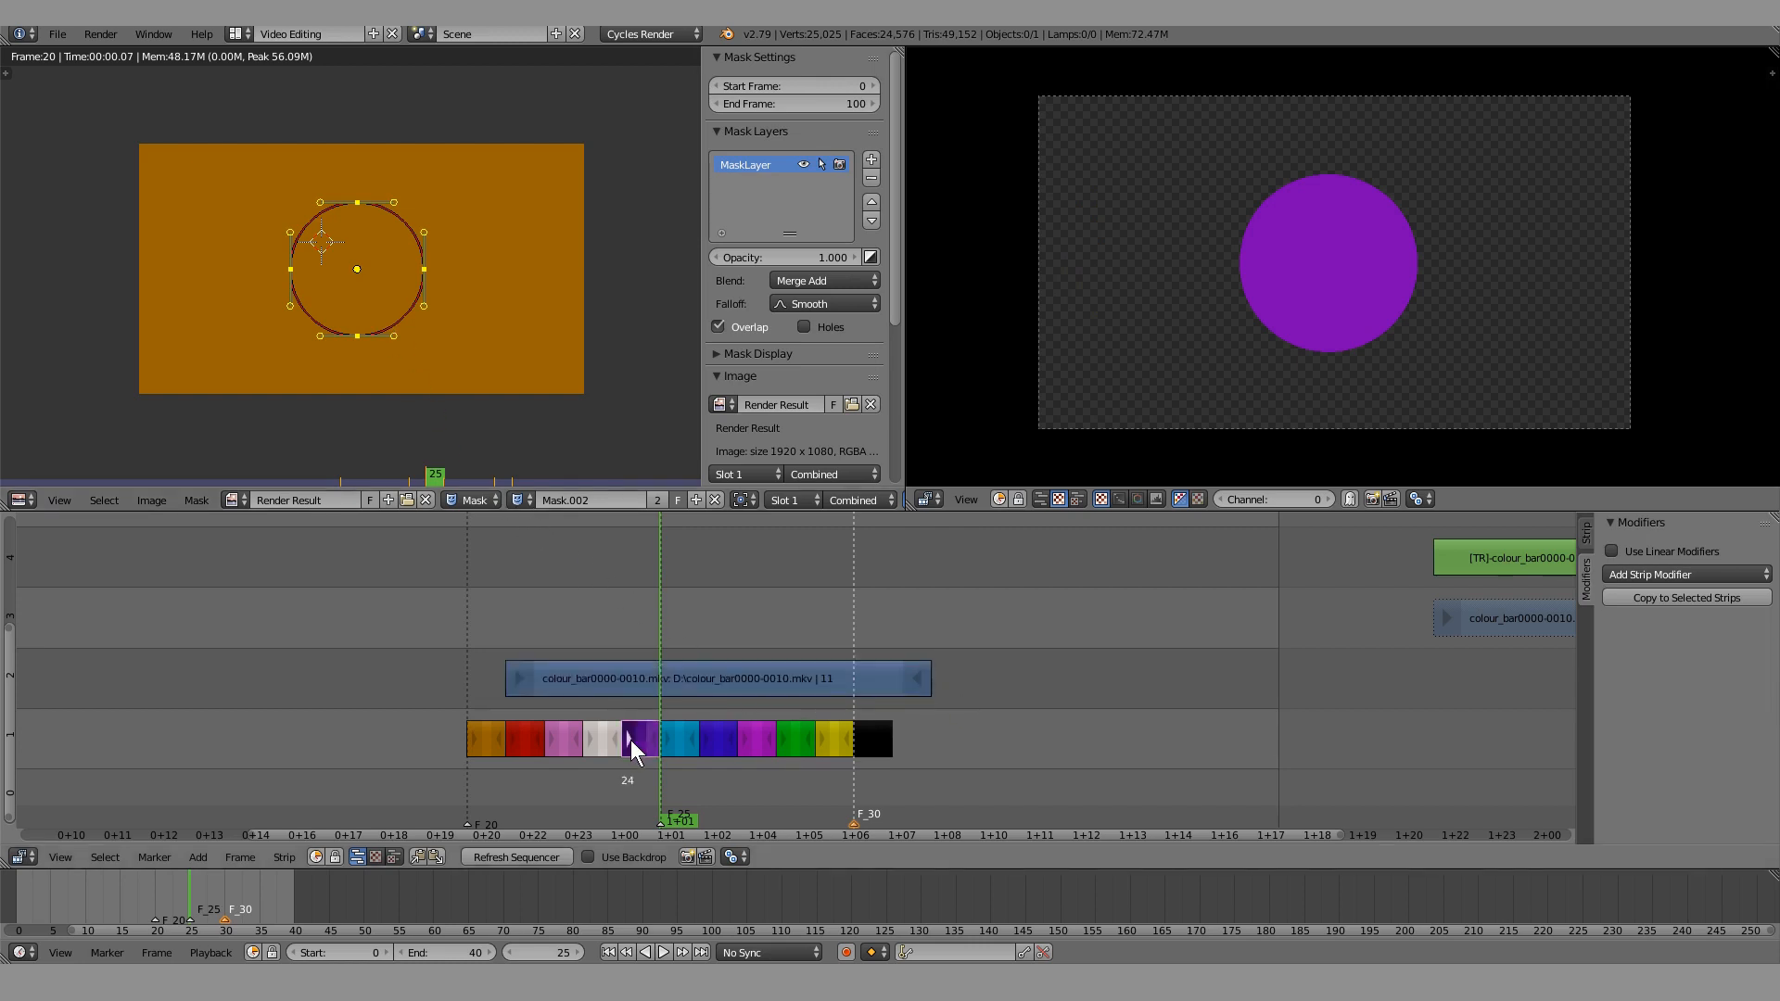
{"action": "right_click", "coordinate": [640, 742]}
{"action": "left_click_drag", "start_coordinate": [673, 619], "coordinate": [642, 639]}
{"action": "left_click", "coordinate": [553, 855]}
Move the masked strip back to start at about frame 12, scrub over it, and return it to start at frame 20
{"action": "right_click_drag", "start_coordinate": [695, 677], "coordinate": [381, 681]}
{"action": "left_click_drag", "start_coordinate": [458, 639], "coordinate": [497, 660]}
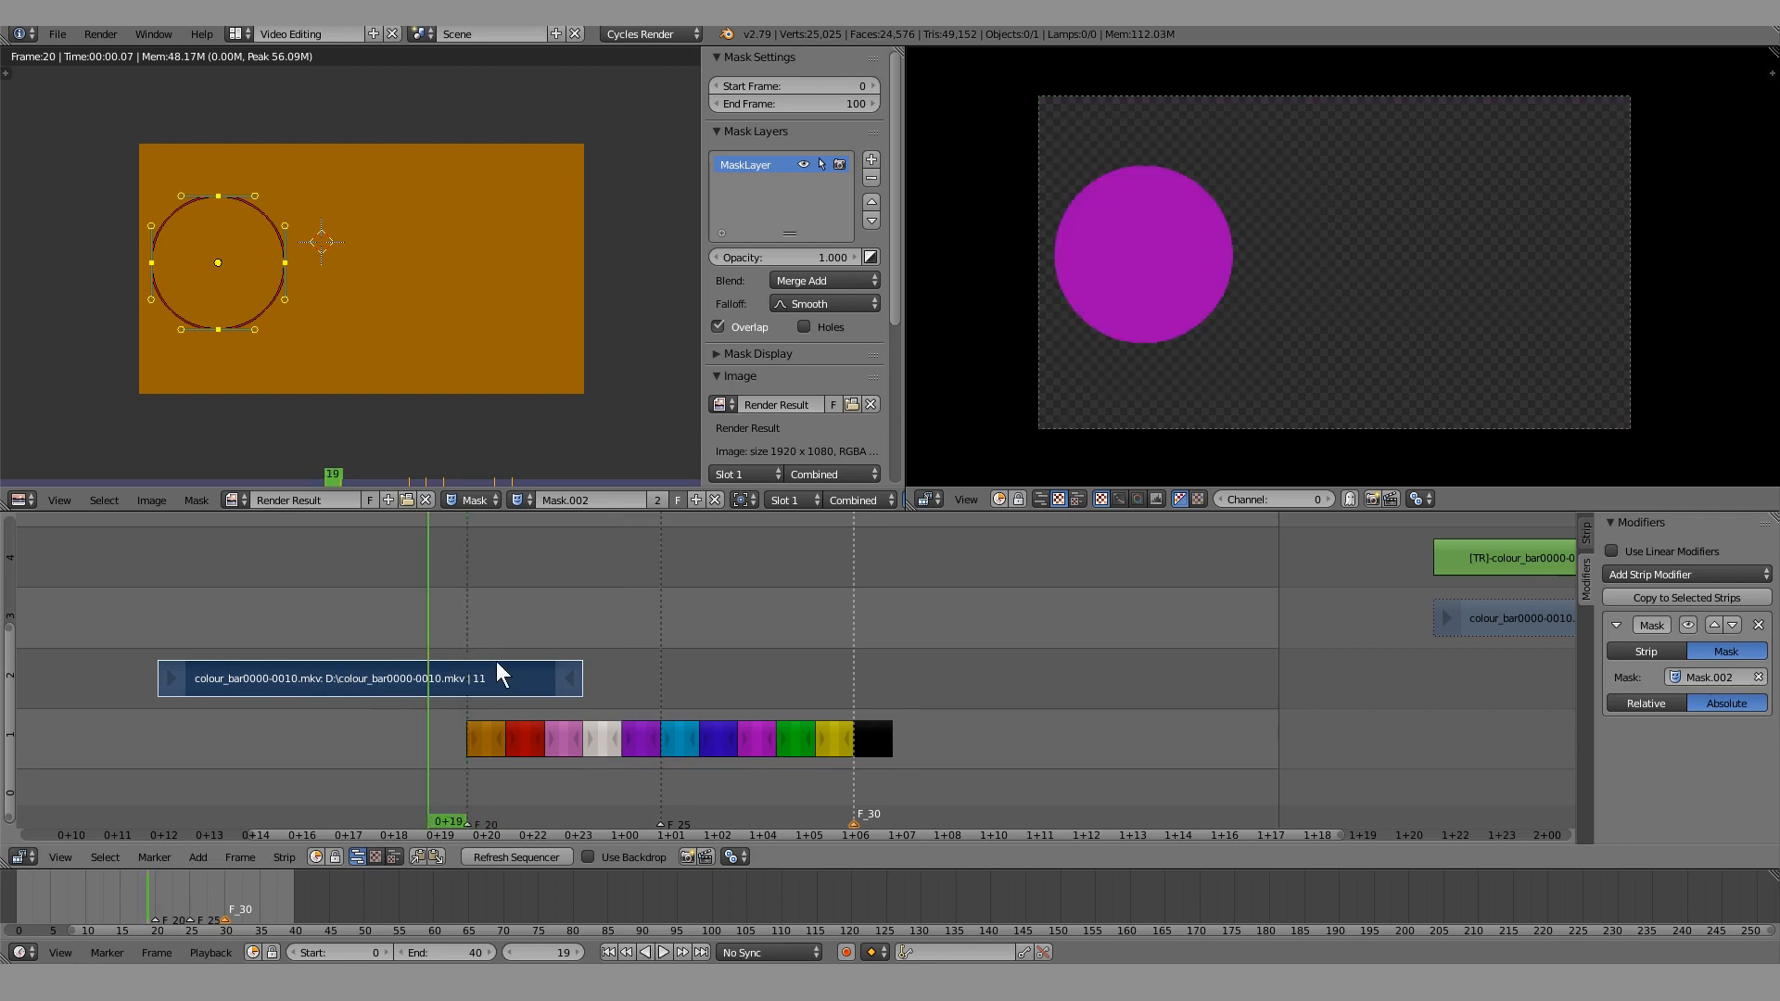
{"action": "right_click_drag", "start_coordinate": [494, 671], "coordinate": [766, 685]}
{"action": "middle_click_drag", "start_coordinate": [559, 605], "coordinate": [698, 611]}
{"action": "scroll", "coordinate": [703, 619], "scroll_direction": "up", "scroll_amount": 3}
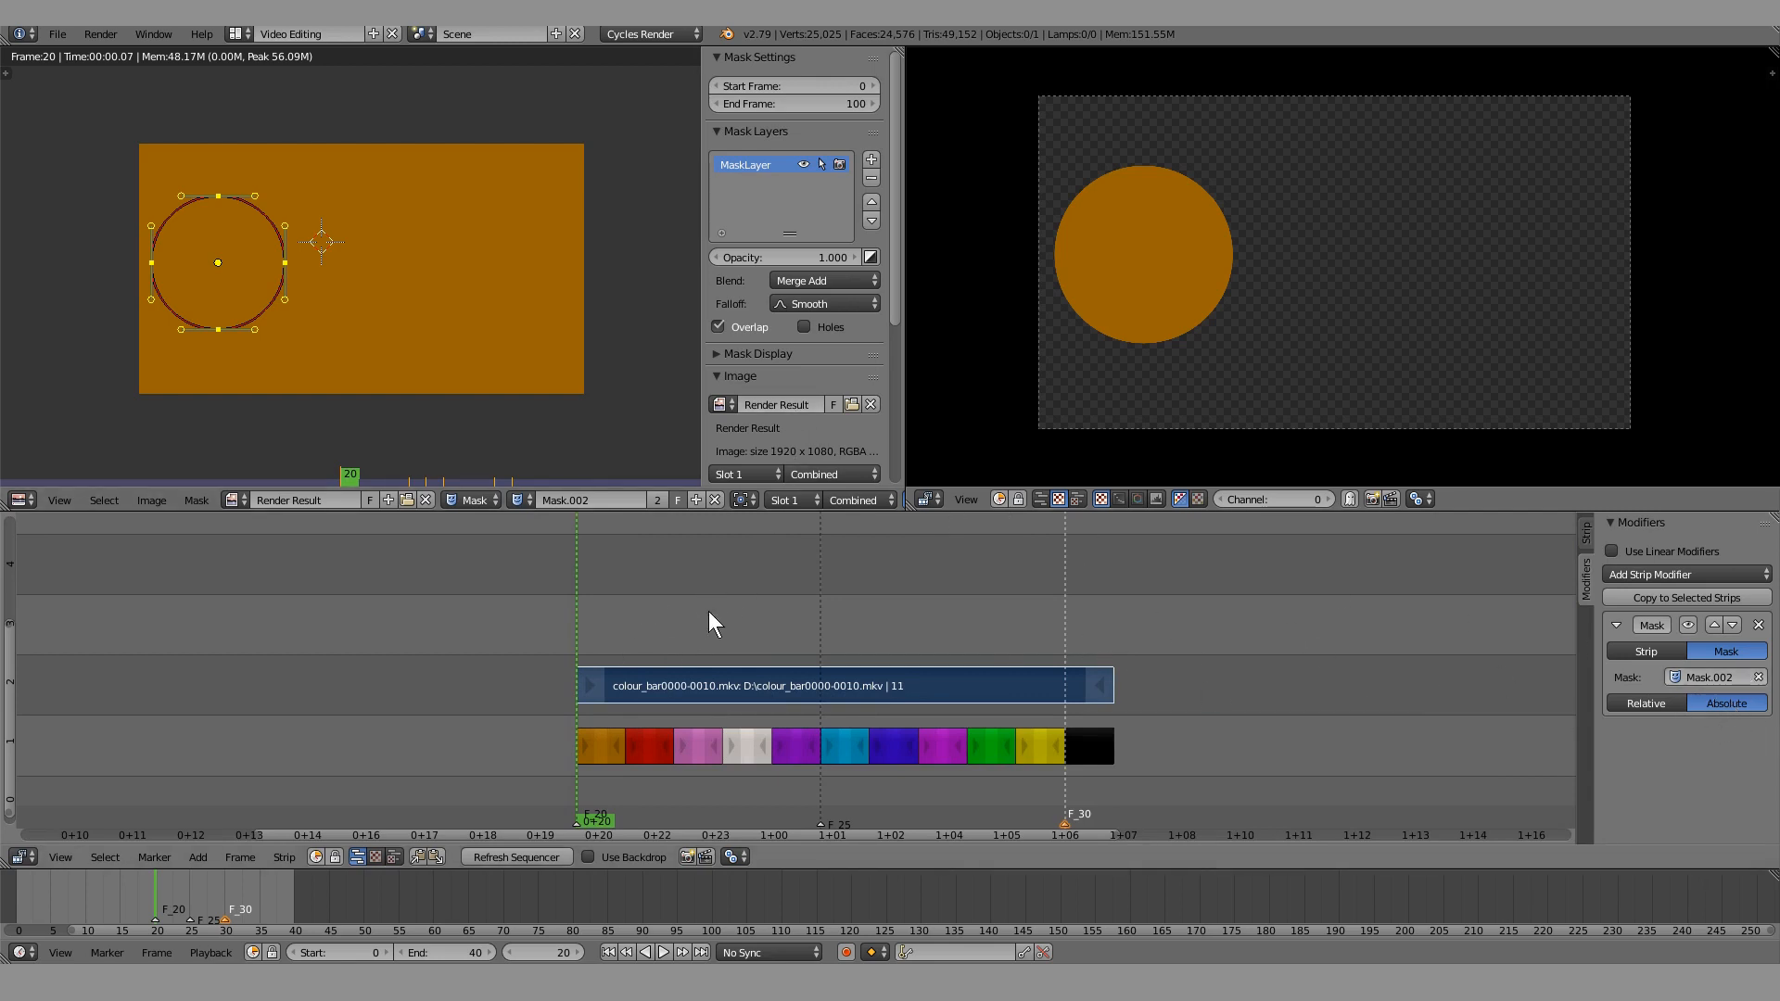
Try raising the mask's start frame and bring it back to 0
{"action": "right_click", "coordinate": [685, 695]}
{"action": "right_click", "coordinate": [821, 822]}
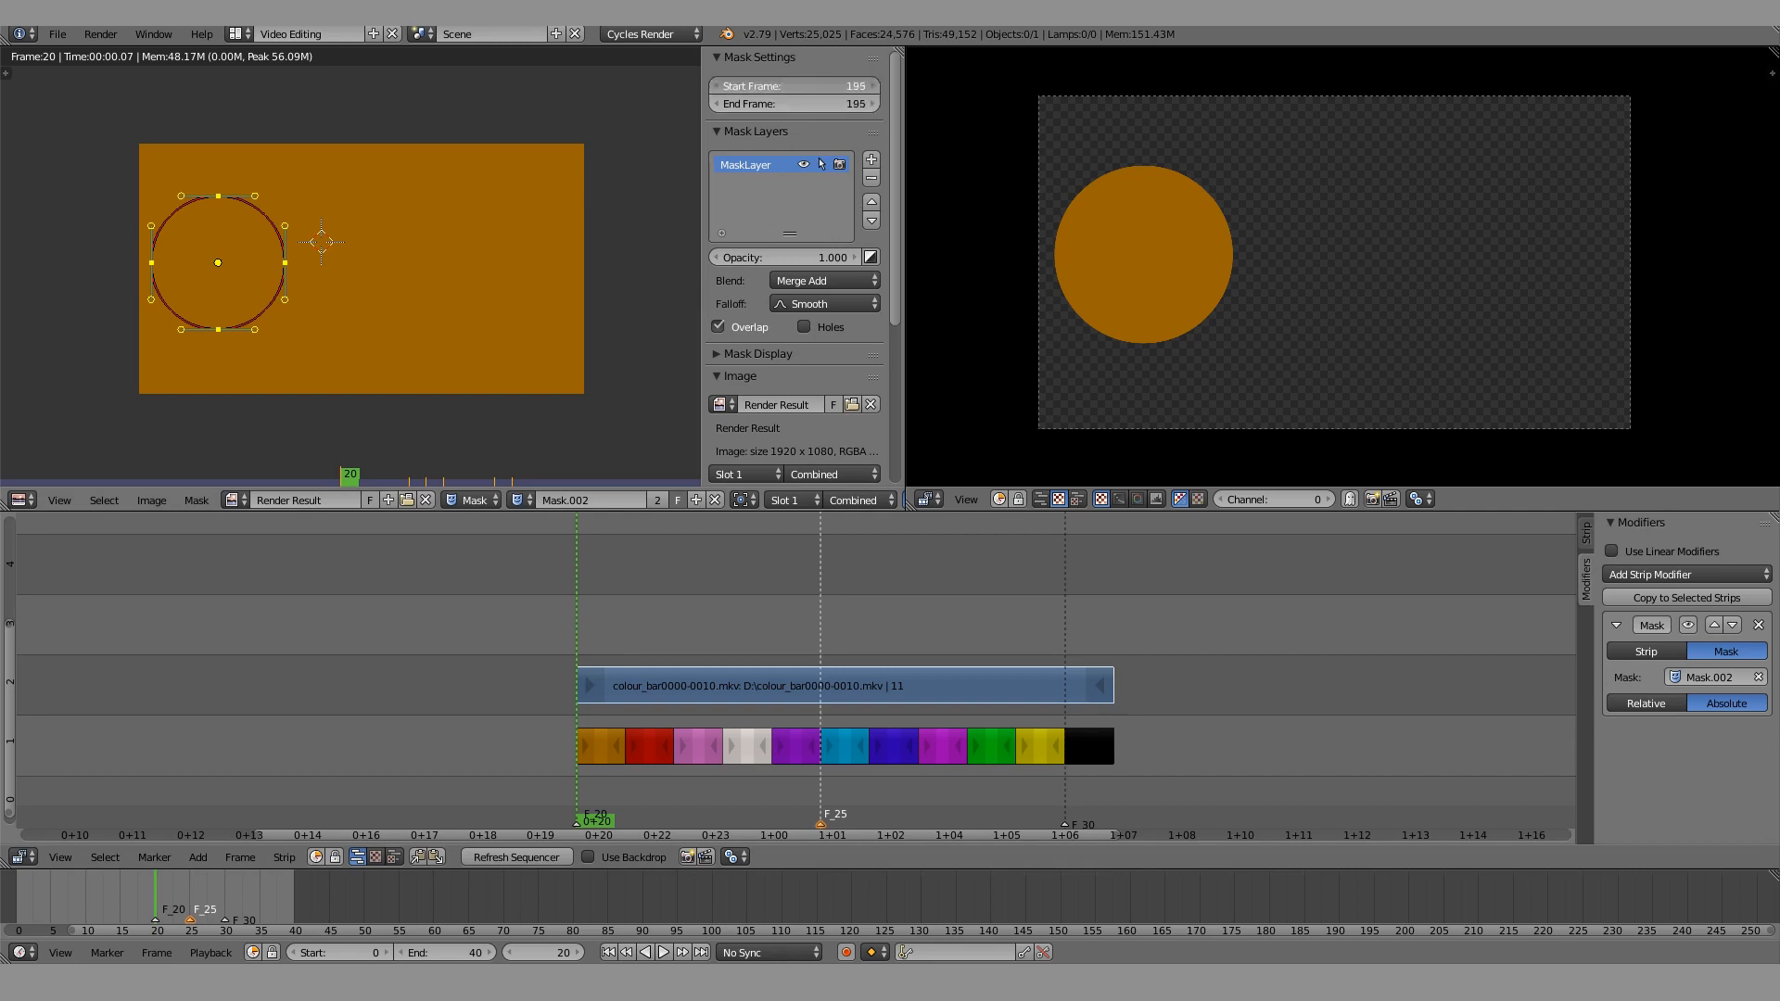
{"action": "left_click_drag", "start_coordinate": [1010, 86], "coordinate": [808, 86]}
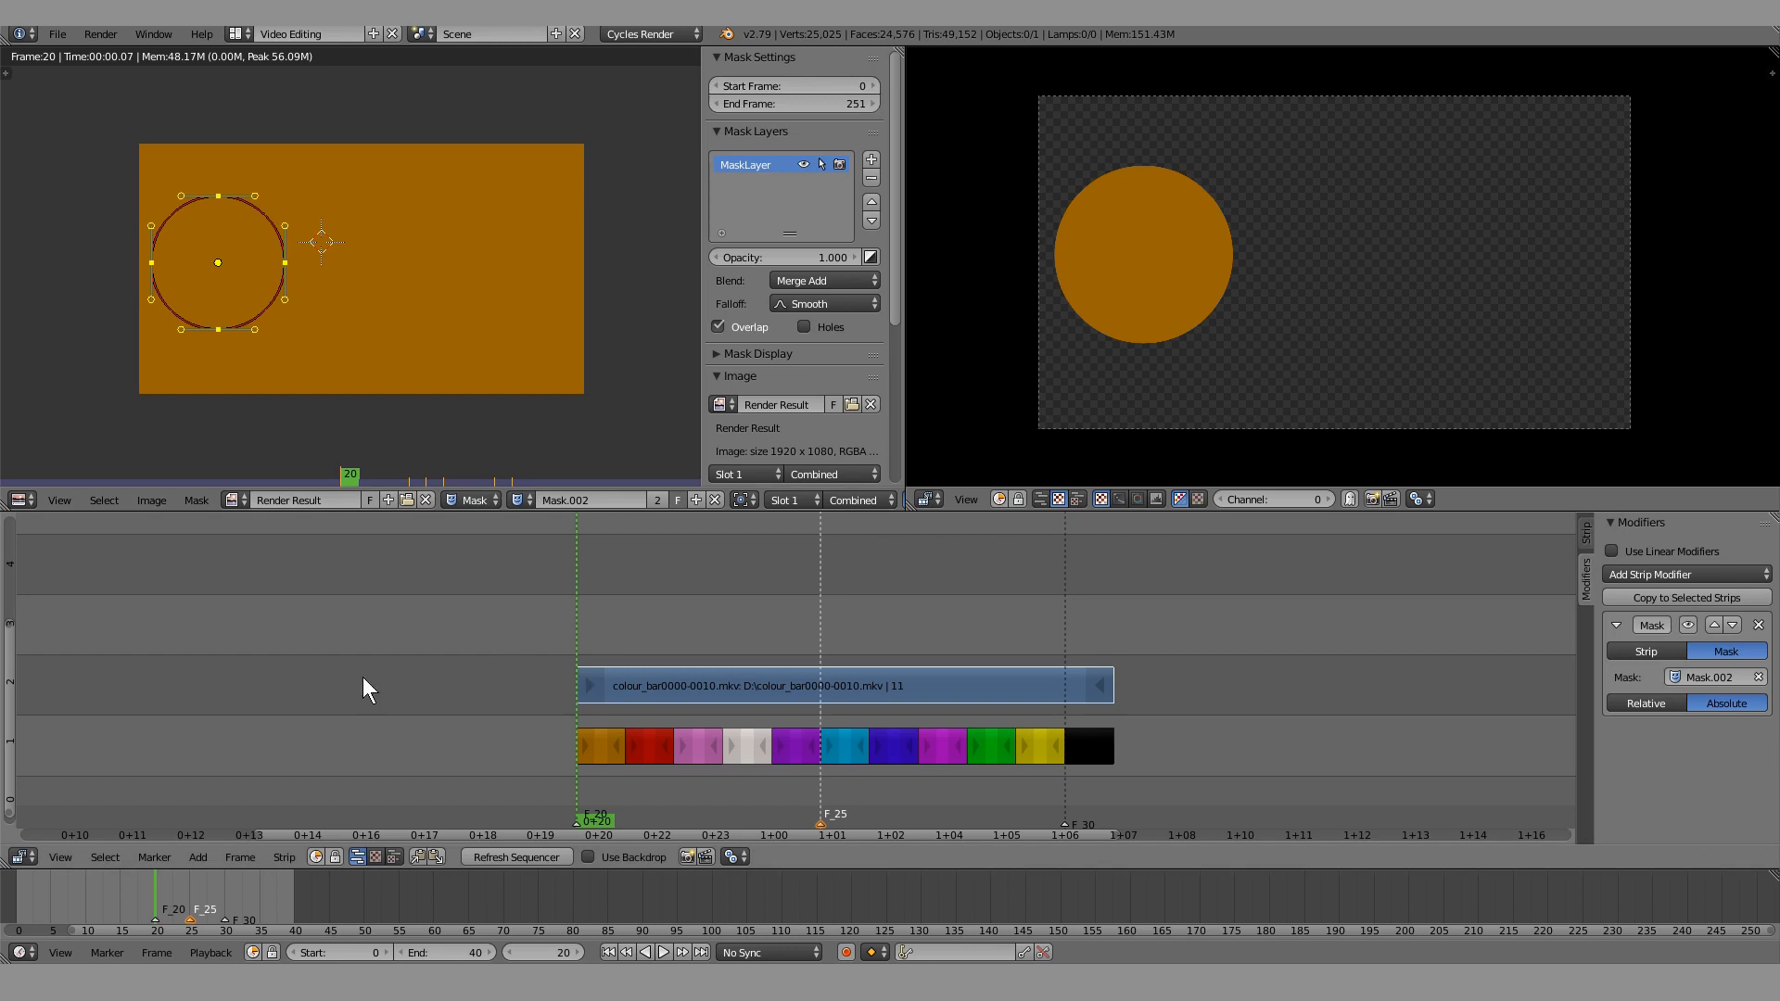
Scrub the playhead to the F_25 marker and refresh the sequencer preview
{"action": "middle_click_drag", "start_coordinate": [382, 675], "coordinate": [576, 674]}
{"action": "left_click", "coordinate": [997, 647]}
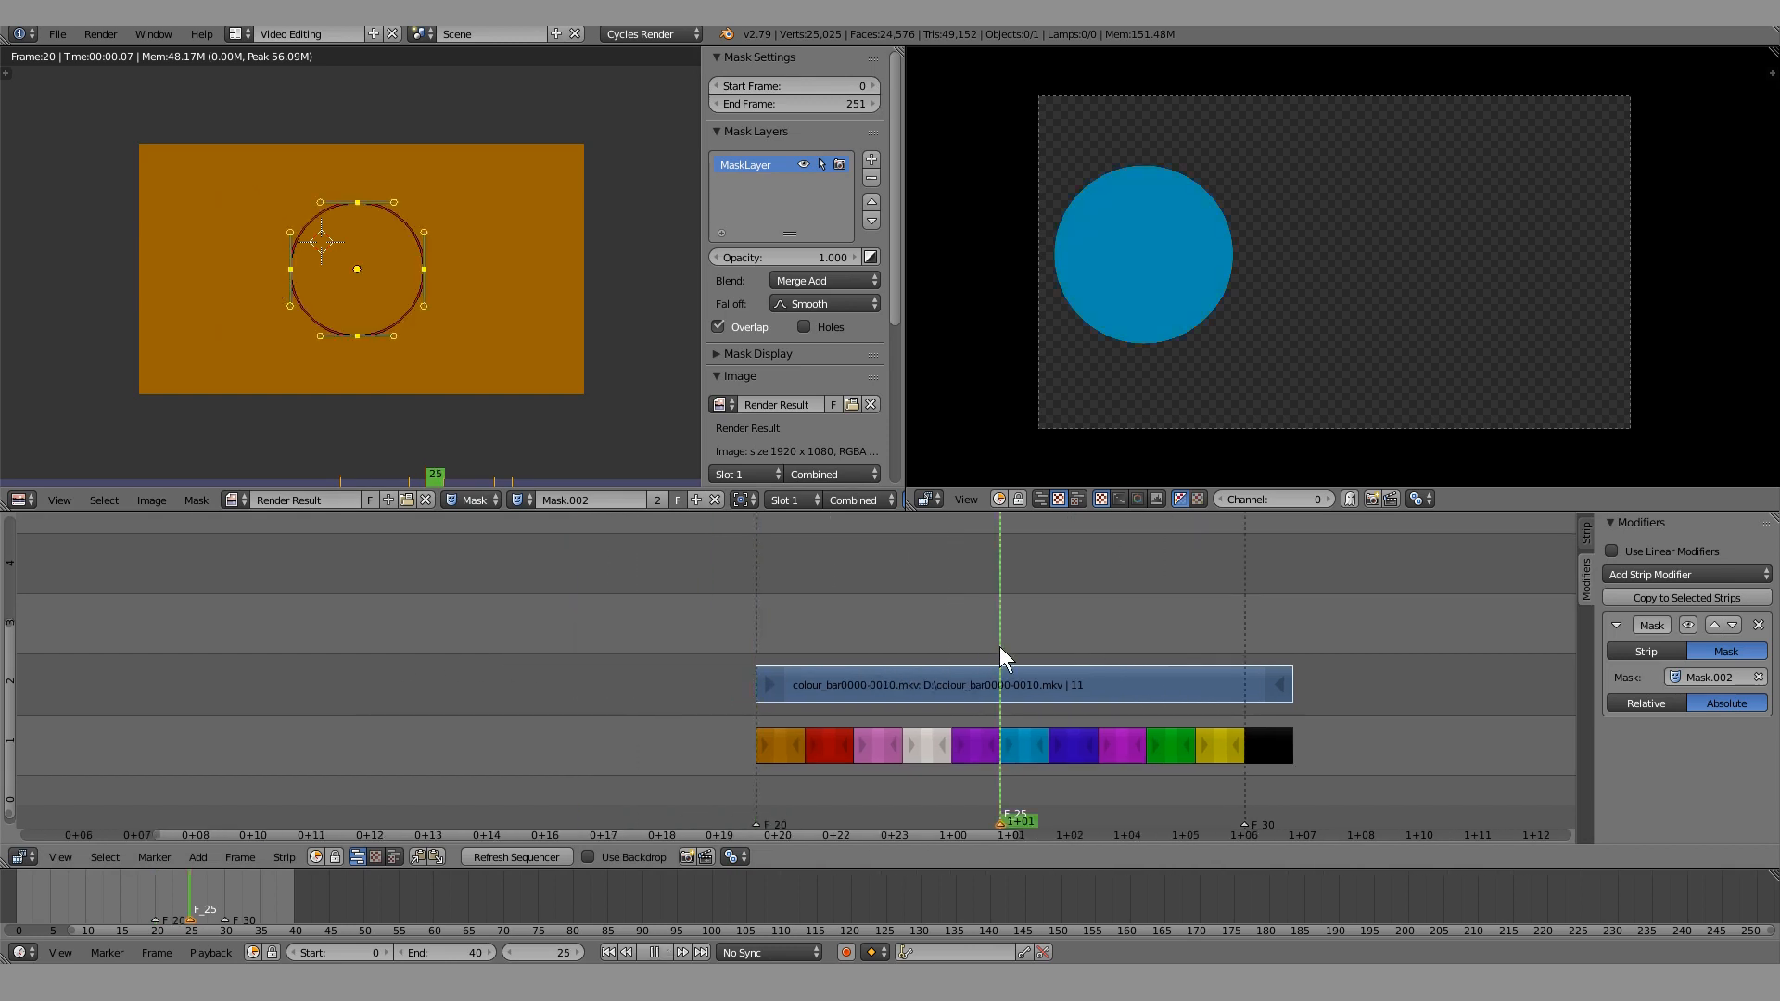
{"action": "left_click", "coordinate": [482, 860]}
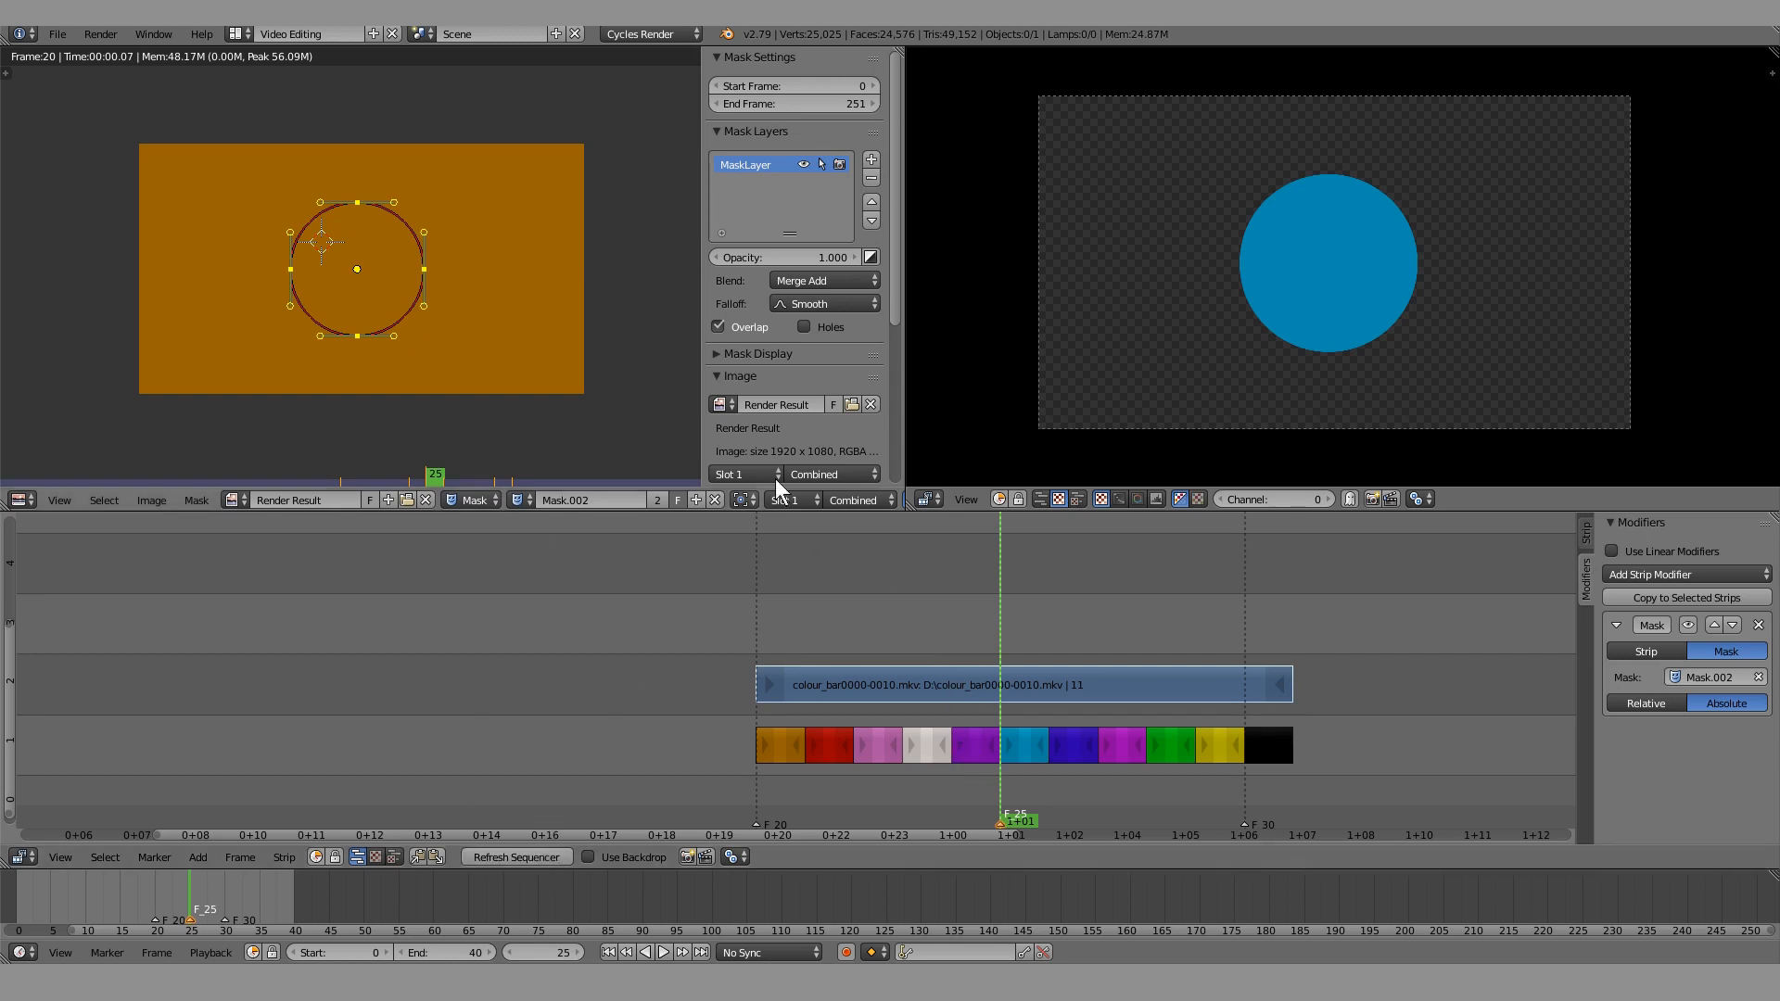
Set the mask's start frame to 1, refresh the sequencer, and compare the preview at frames 24 and 25
{"action": "left_click", "coordinate": [873, 85]}
{"action": "left_click", "coordinate": [541, 855]}
{"action": "left_click", "coordinate": [954, 618]}
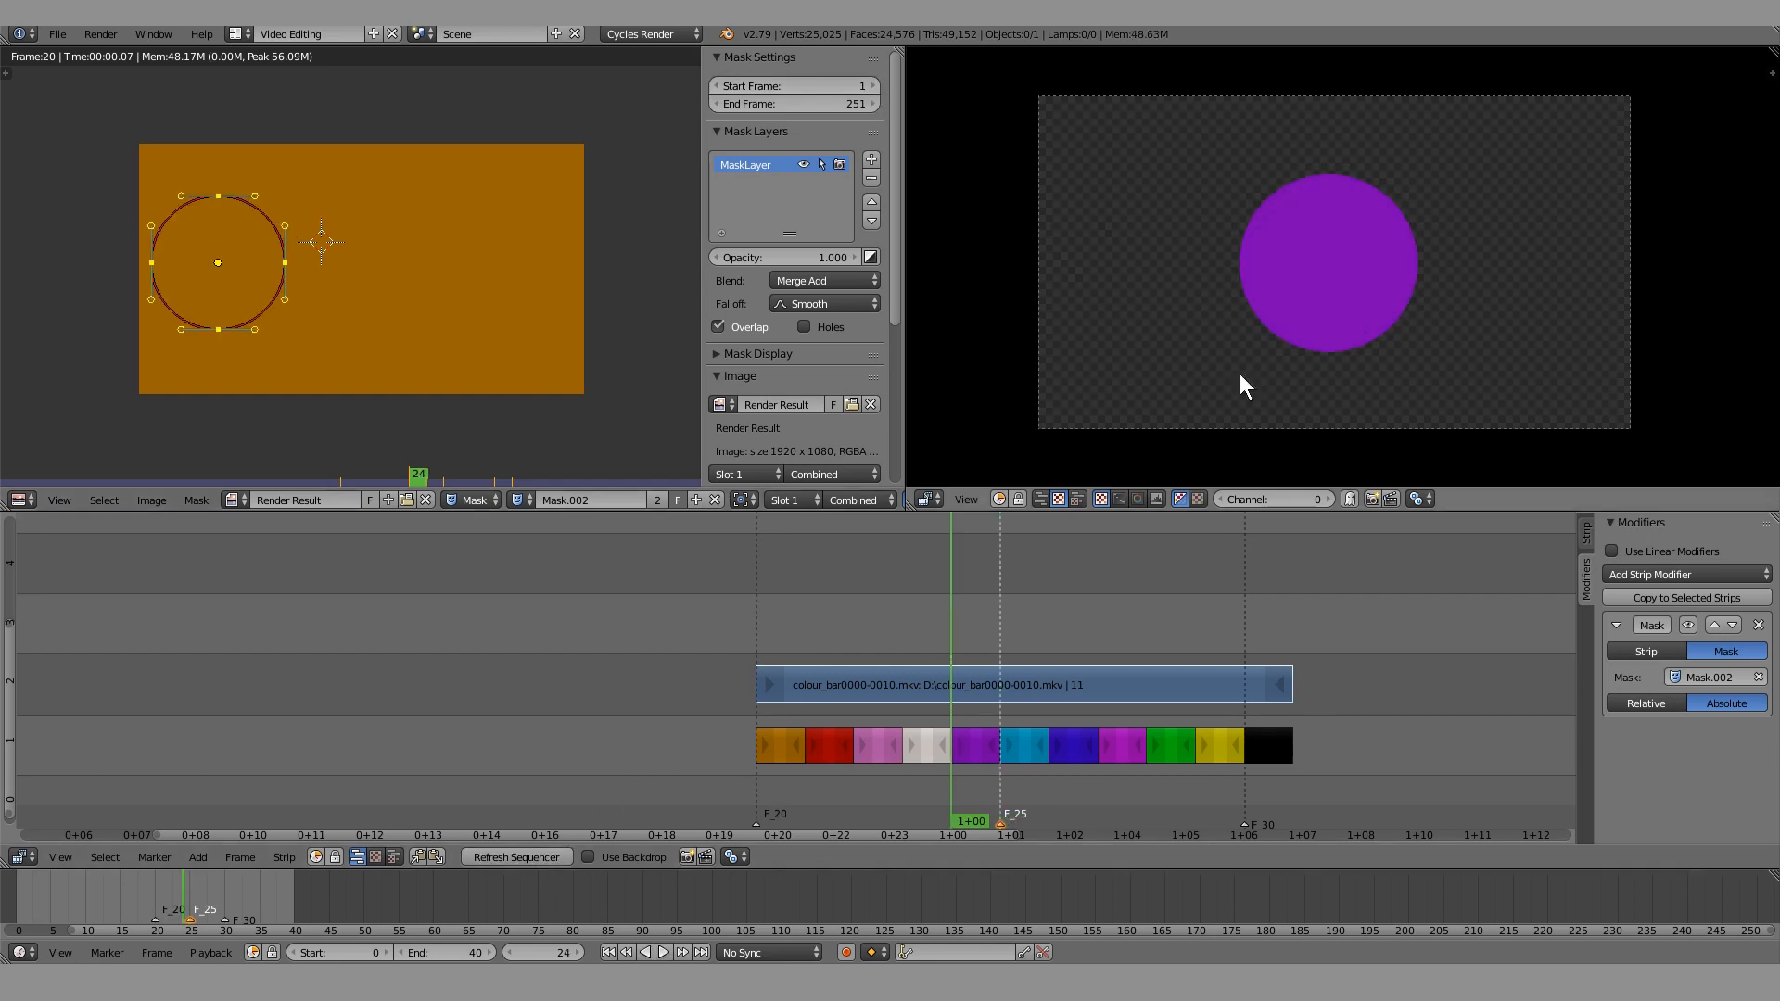
{"action": "left_click", "coordinate": [1001, 654]}
Set the mask's start frame to 0
{"action": "middle_click_drag", "start_coordinate": [1004, 618], "coordinate": [816, 689]}
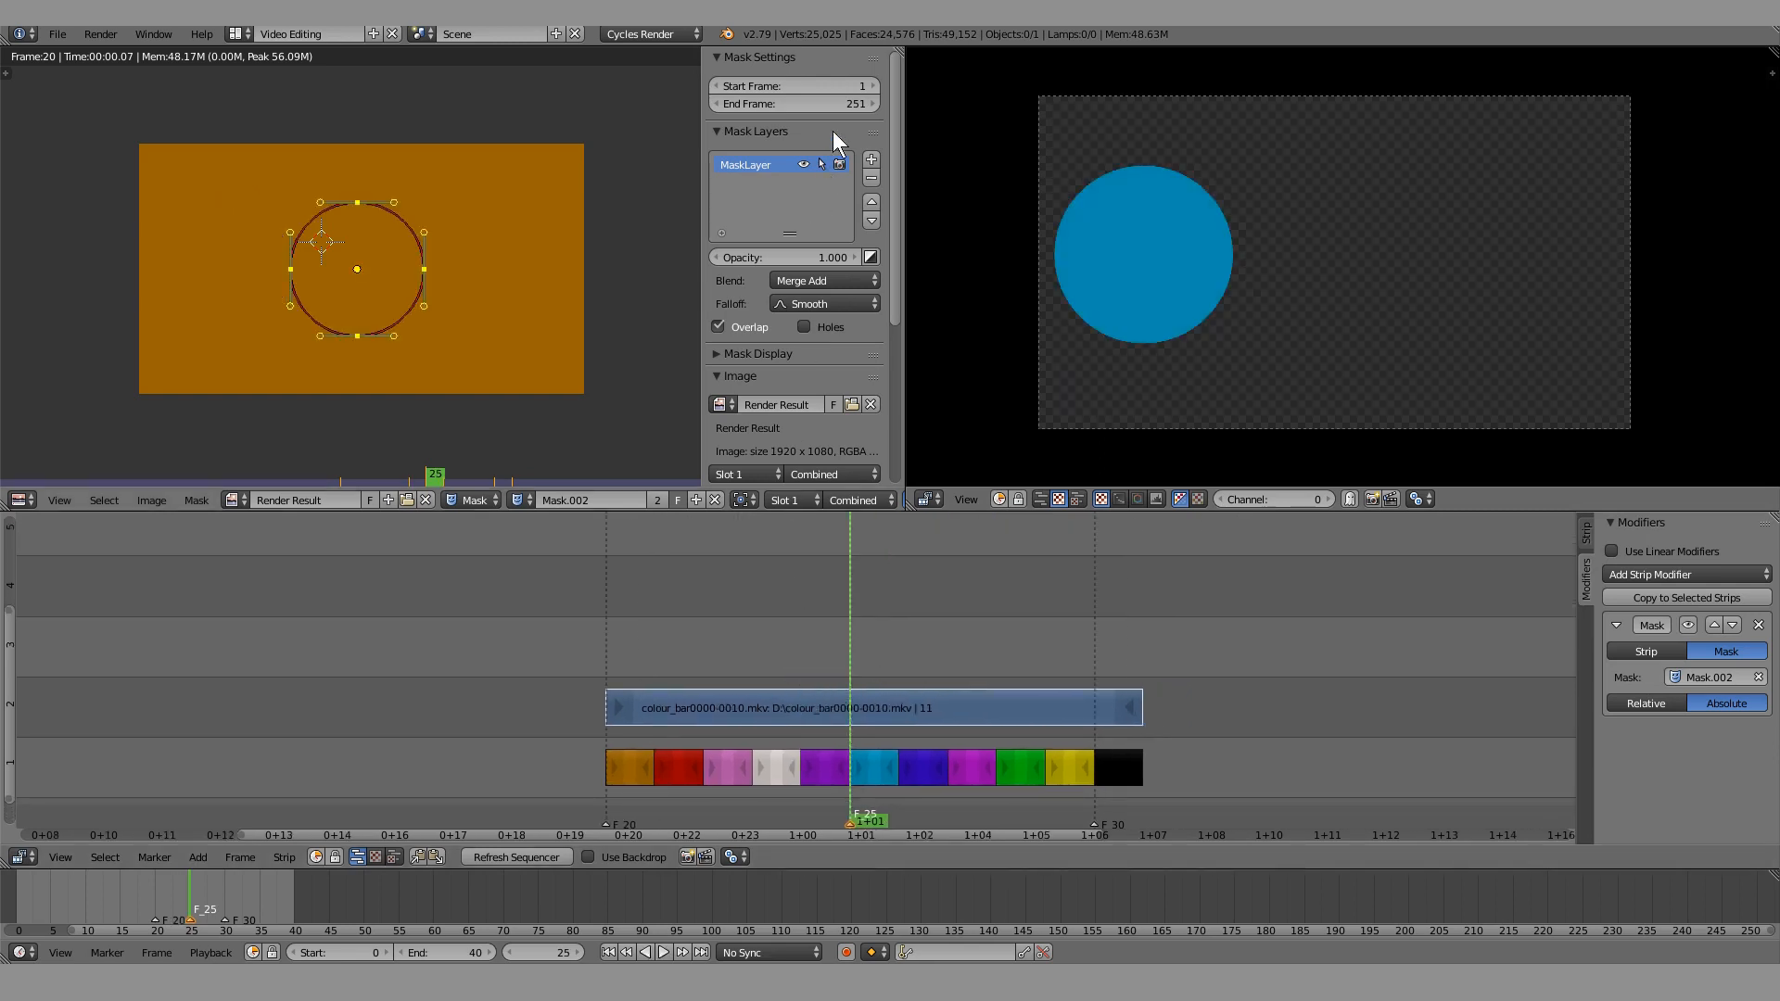
{"action": "left_click", "coordinate": [719, 86]}
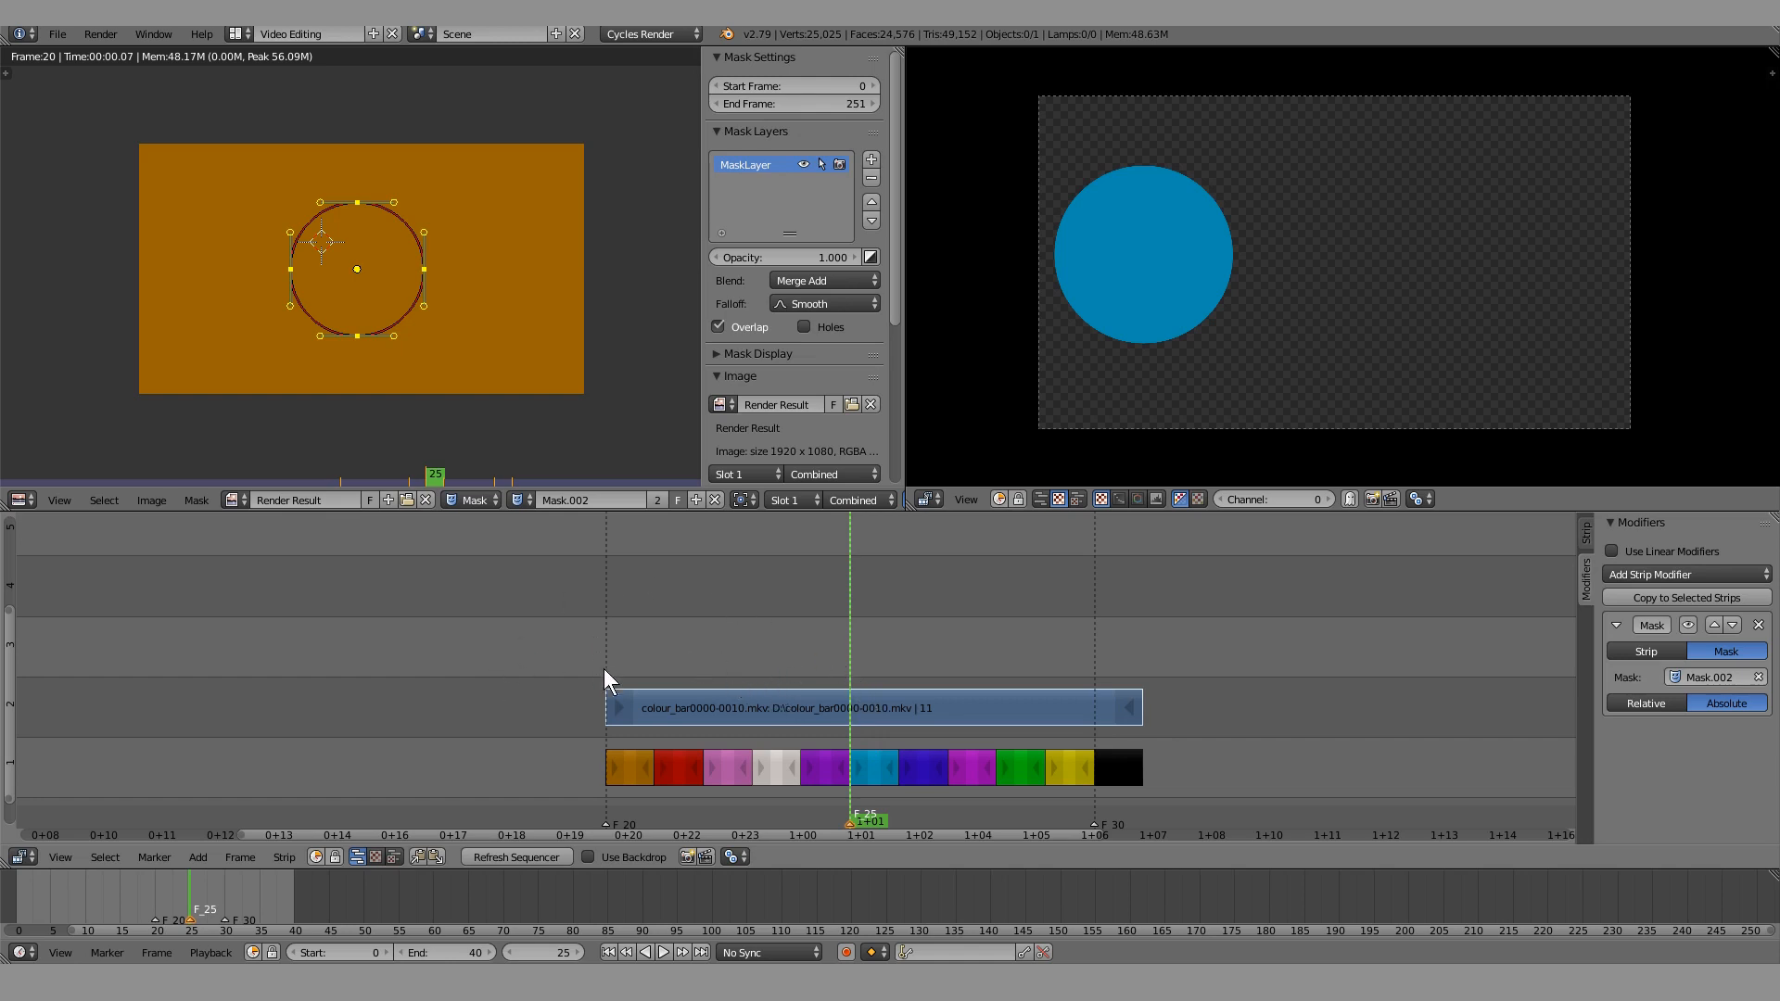
{"action": "left_click_drag", "start_coordinate": [755, 82], "coordinate": [735, 158]}
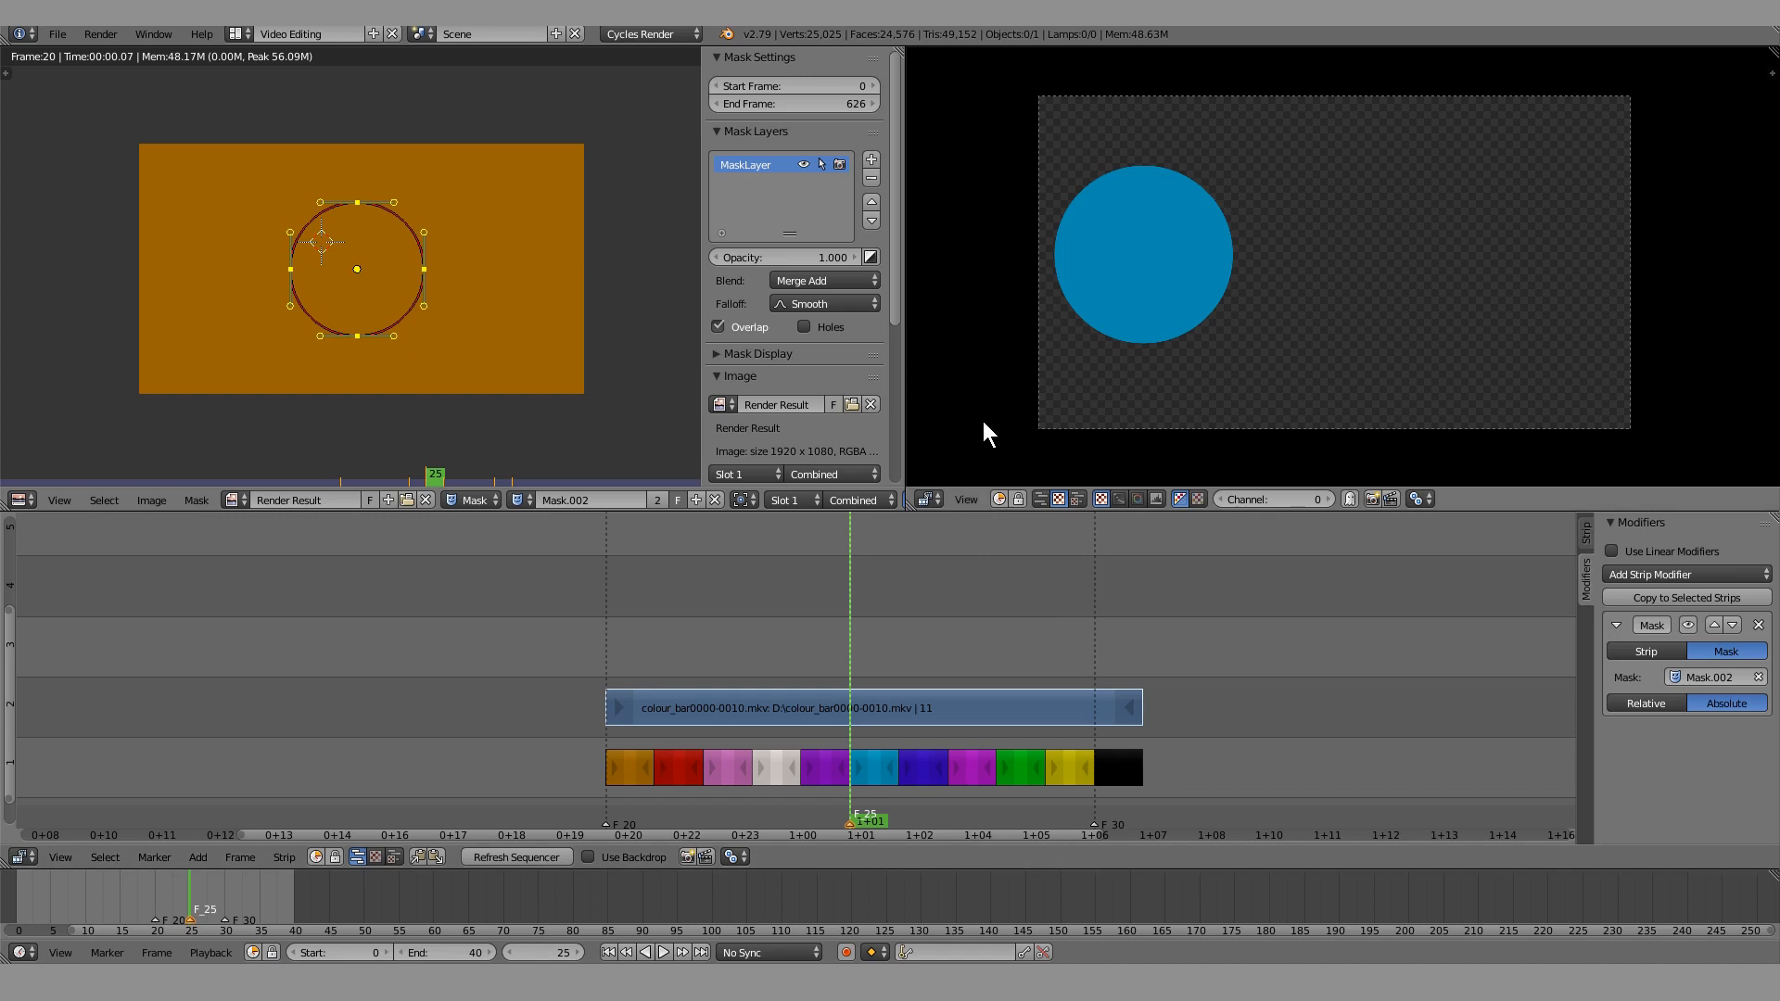
Split the mask image editor into two side-by-side areas and widen the second one
{"action": "left_click_drag", "start_coordinate": [896, 52], "coordinate": [449, 130]}
{"action": "left_click_drag", "start_coordinate": [904, 243], "coordinate": [1133, 250]}
{"action": "left_click_drag", "start_coordinate": [450, 296], "coordinate": [585, 260]}
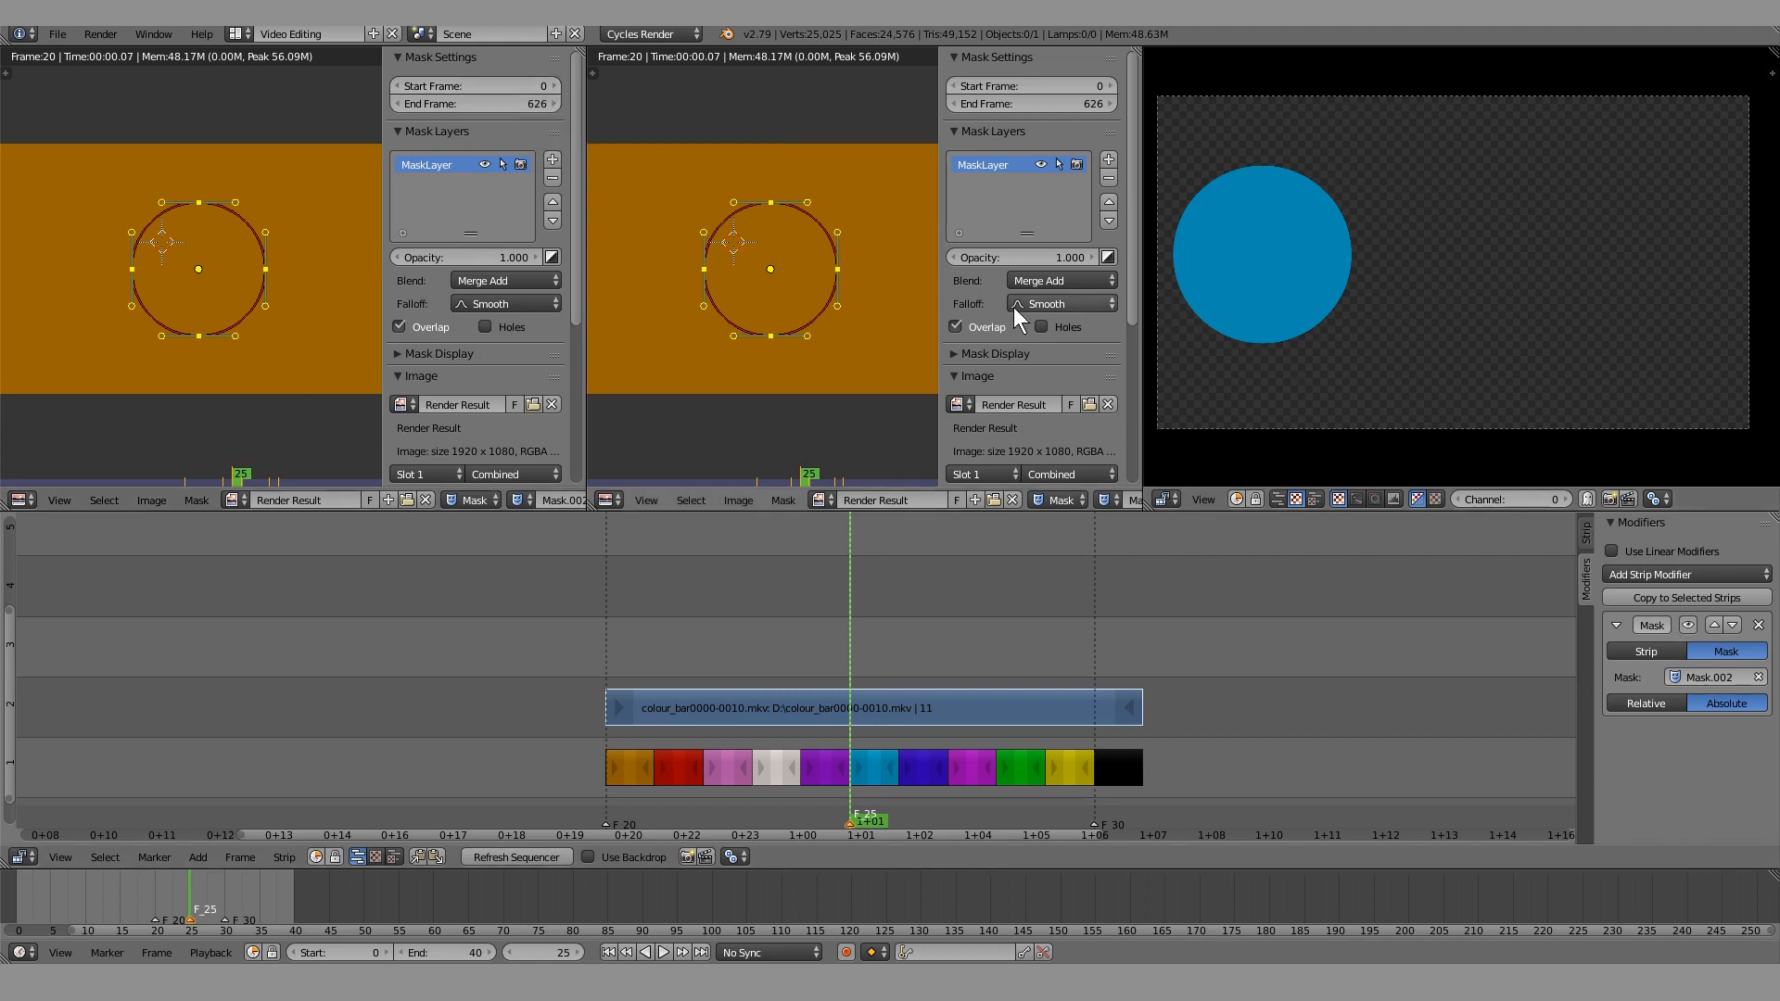
{"action": "left_click_drag", "start_coordinate": [1146, 282], "coordinate": [1278, 298]}
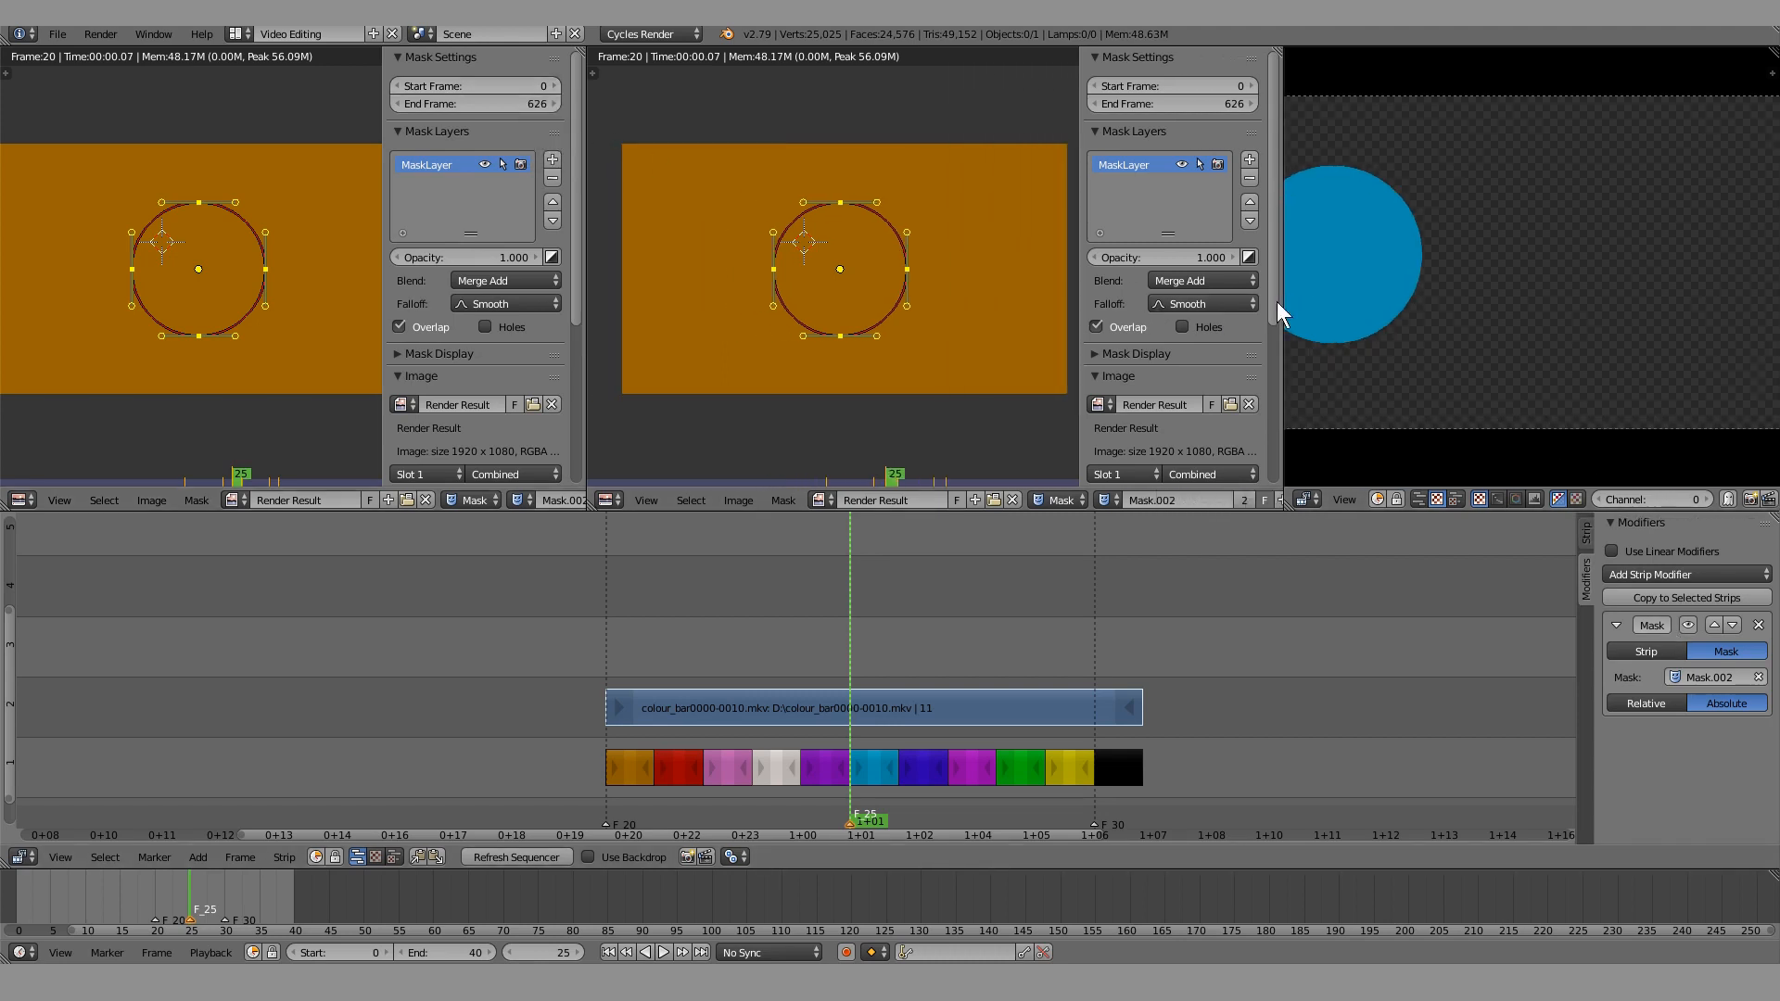
{"action": "left_click_drag", "start_coordinate": [582, 277], "coordinate": [532, 279]}
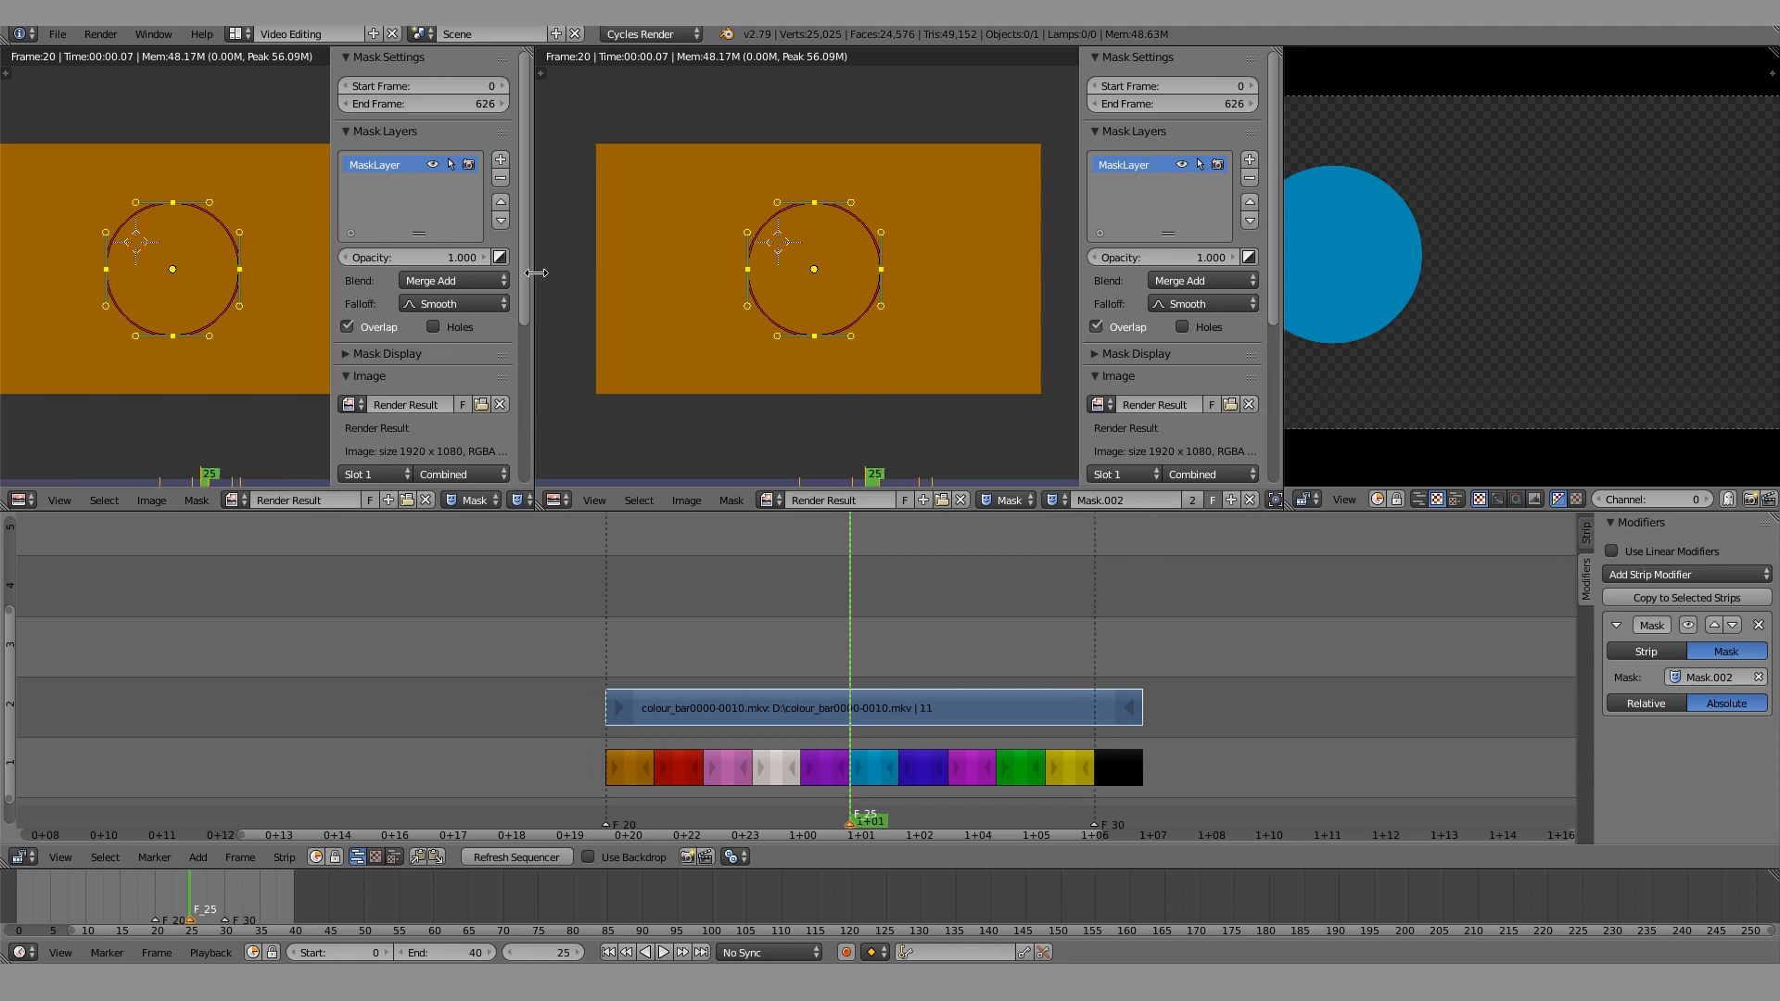
Change the new area to a Dope Sheet in Mask mode
{"action": "left_click", "coordinate": [556, 495]}
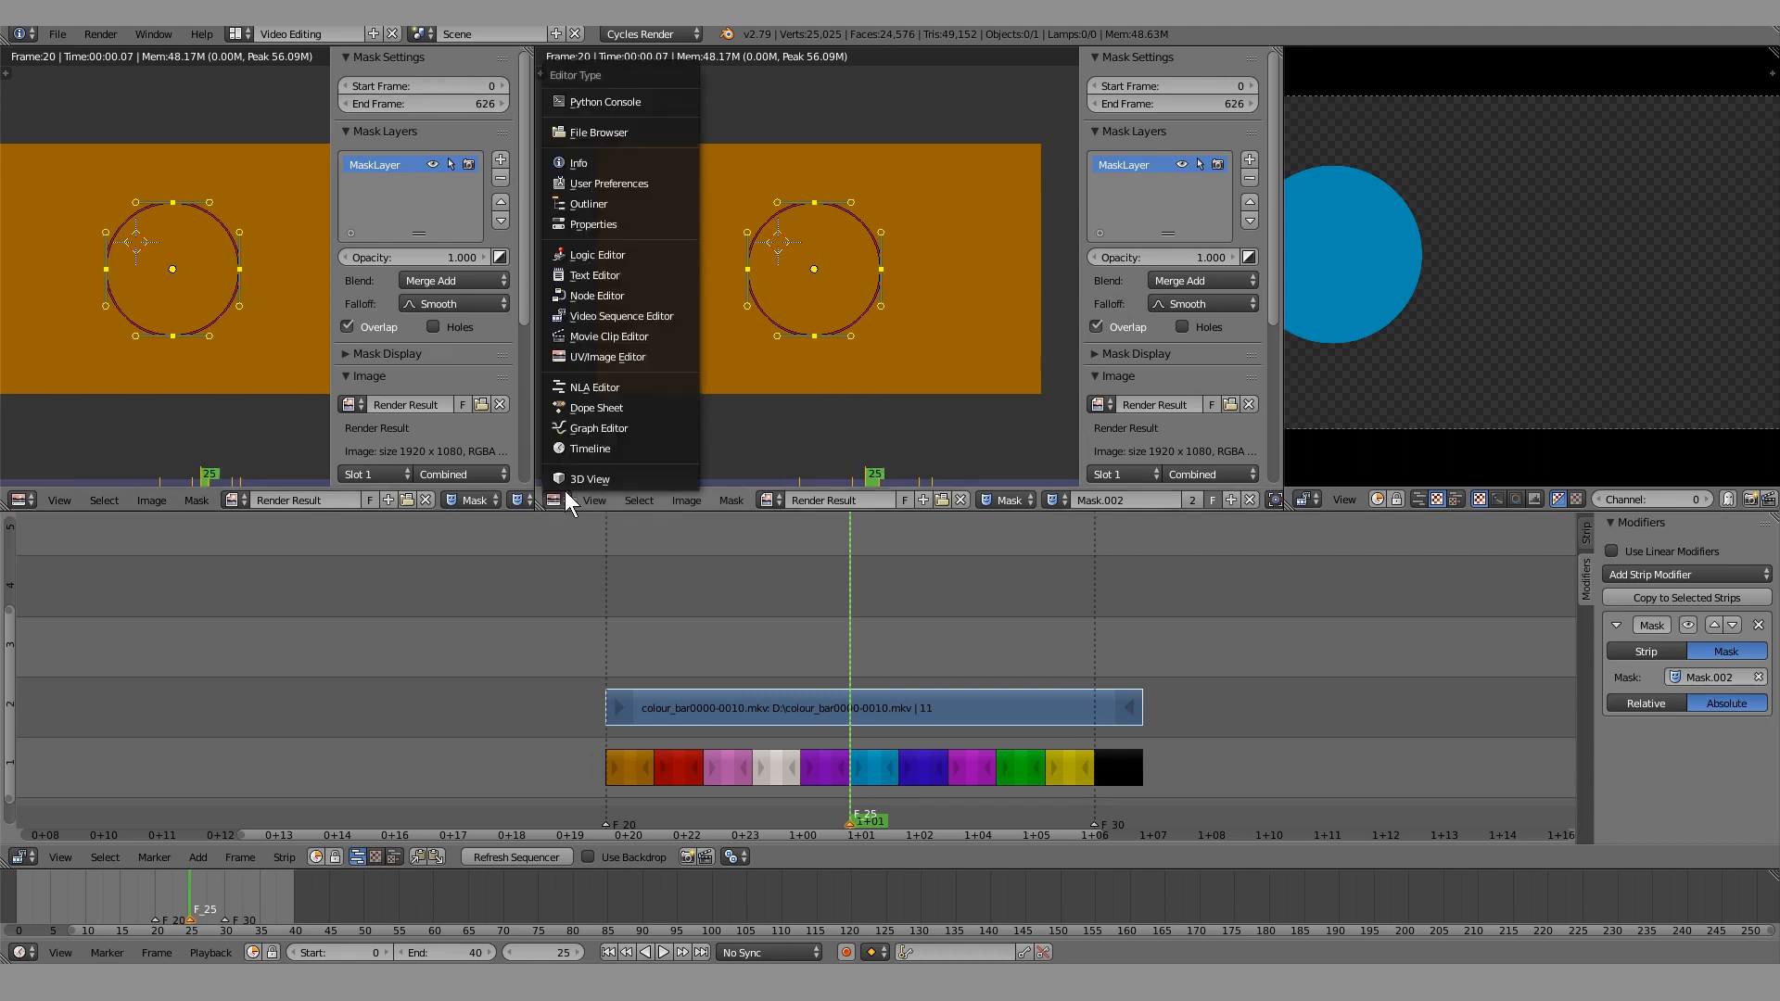
{"action": "left_click", "coordinate": [631, 409]}
{"action": "left_click", "coordinate": [891, 493]}
{"action": "left_click", "coordinate": [862, 397]}
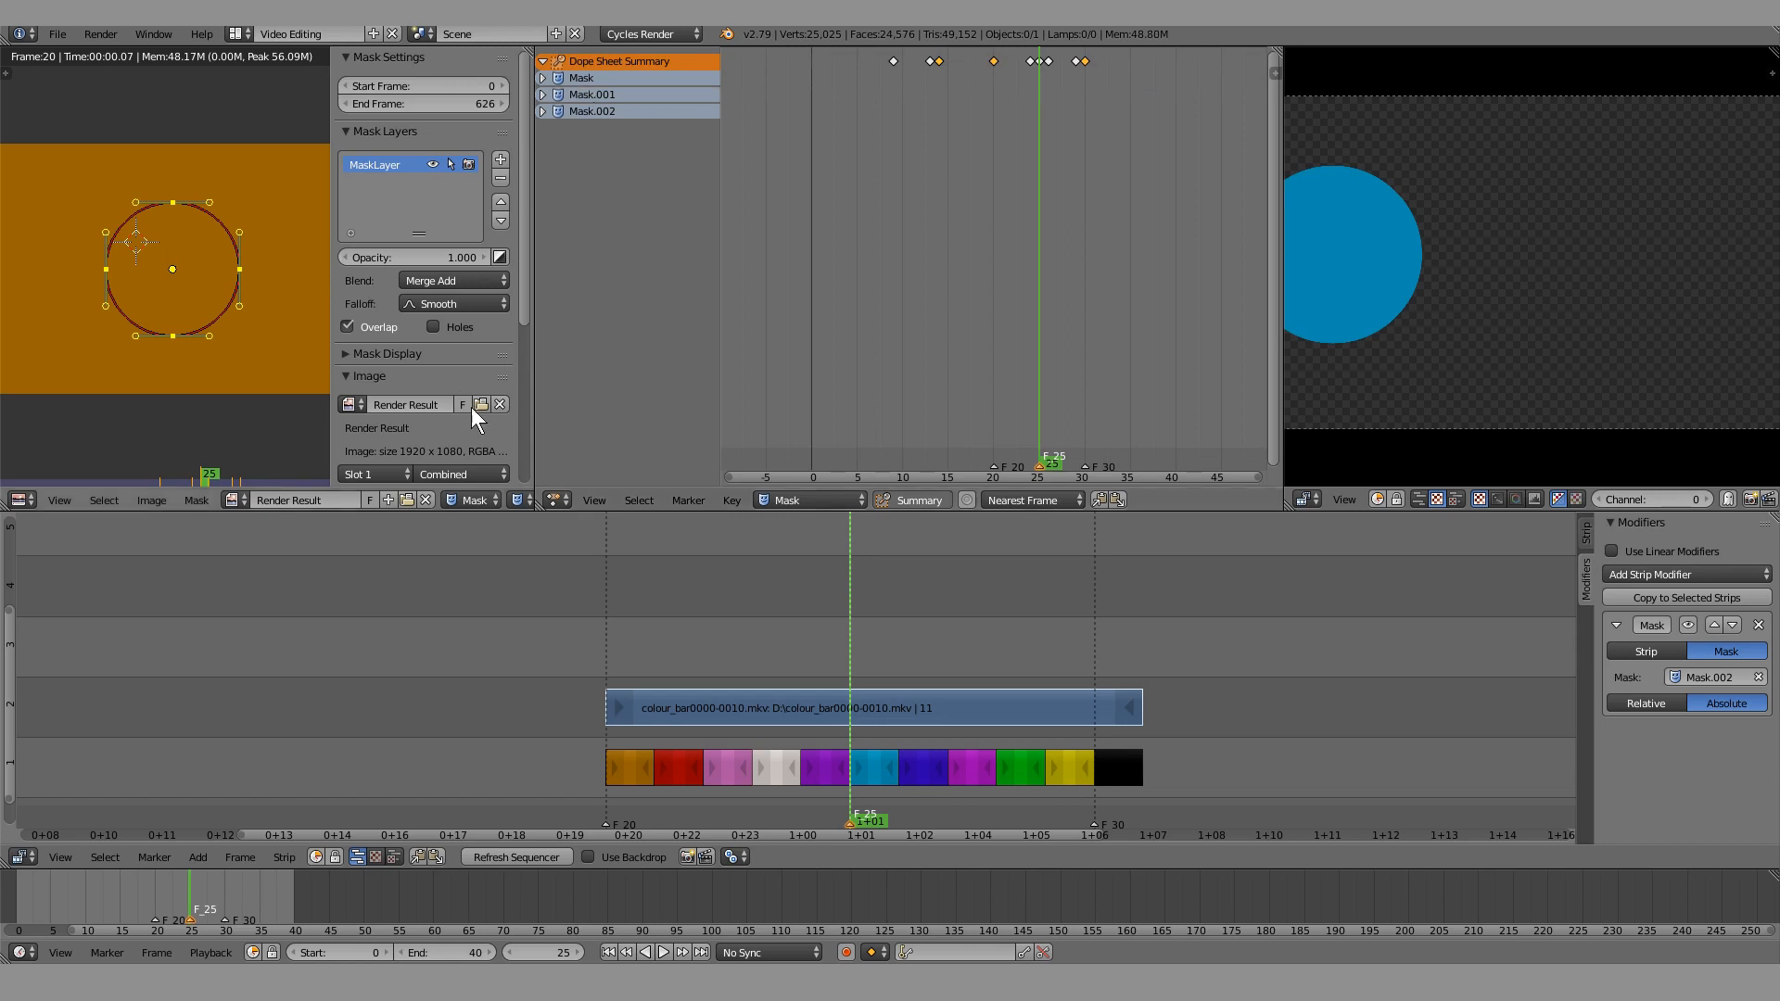
Expand Mask.002 in the dope sheet and frame its MaskLayer keyframes
{"action": "scroll", "coordinate": [493, 502], "scroll_direction": "down", "scroll_amount": 4}
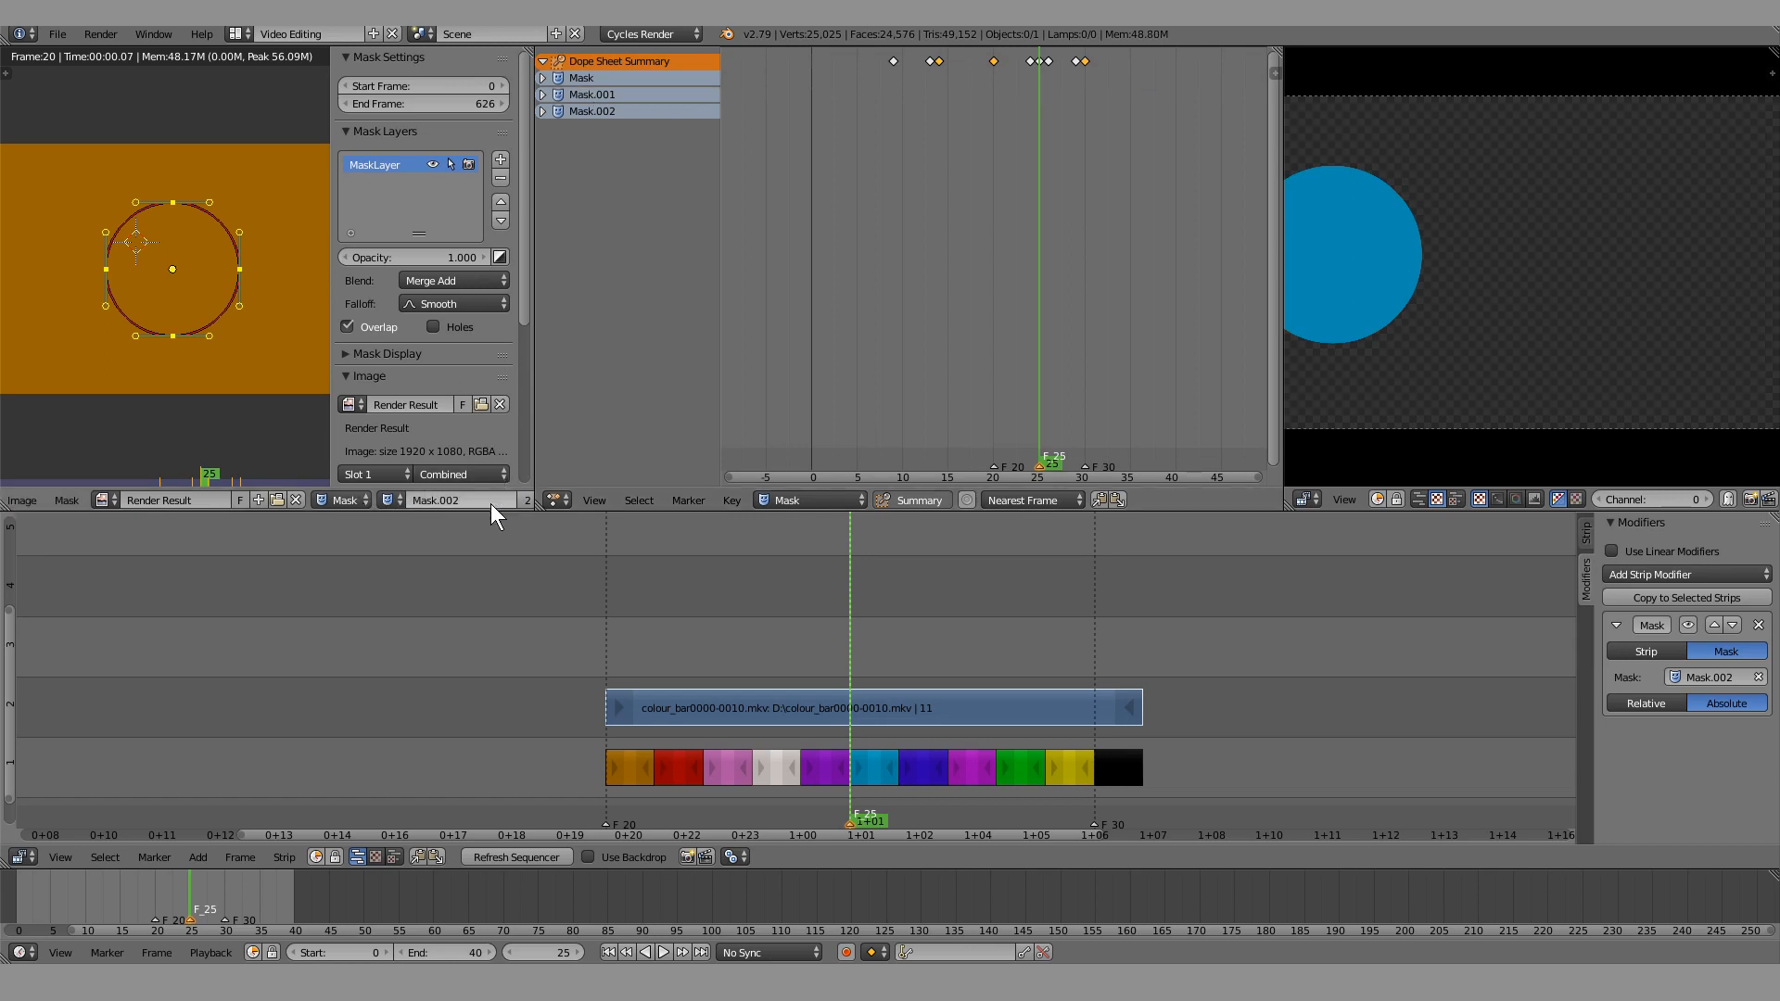
{"action": "scroll", "coordinate": [492, 503], "scroll_direction": "up", "scroll_amount": 1}
{"action": "left_click", "coordinate": [643, 111]}
{"action": "left_click", "coordinate": [604, 124]}
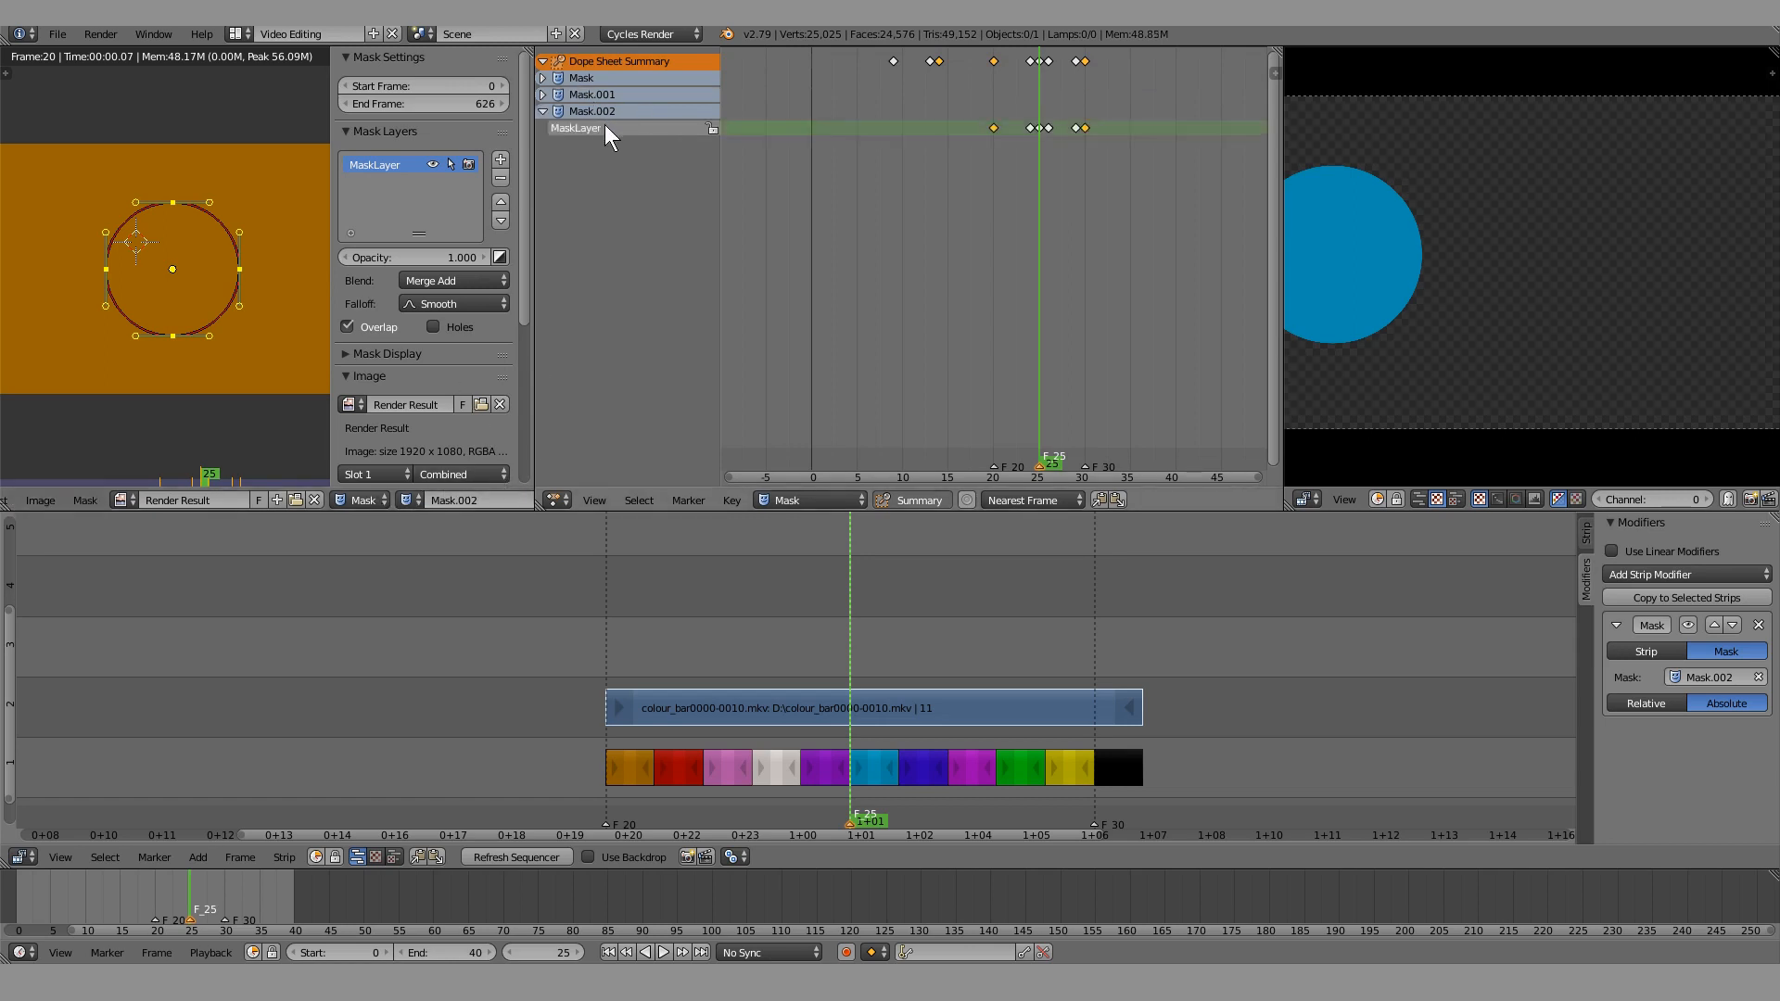
{"action": "key", "text": "Home"}
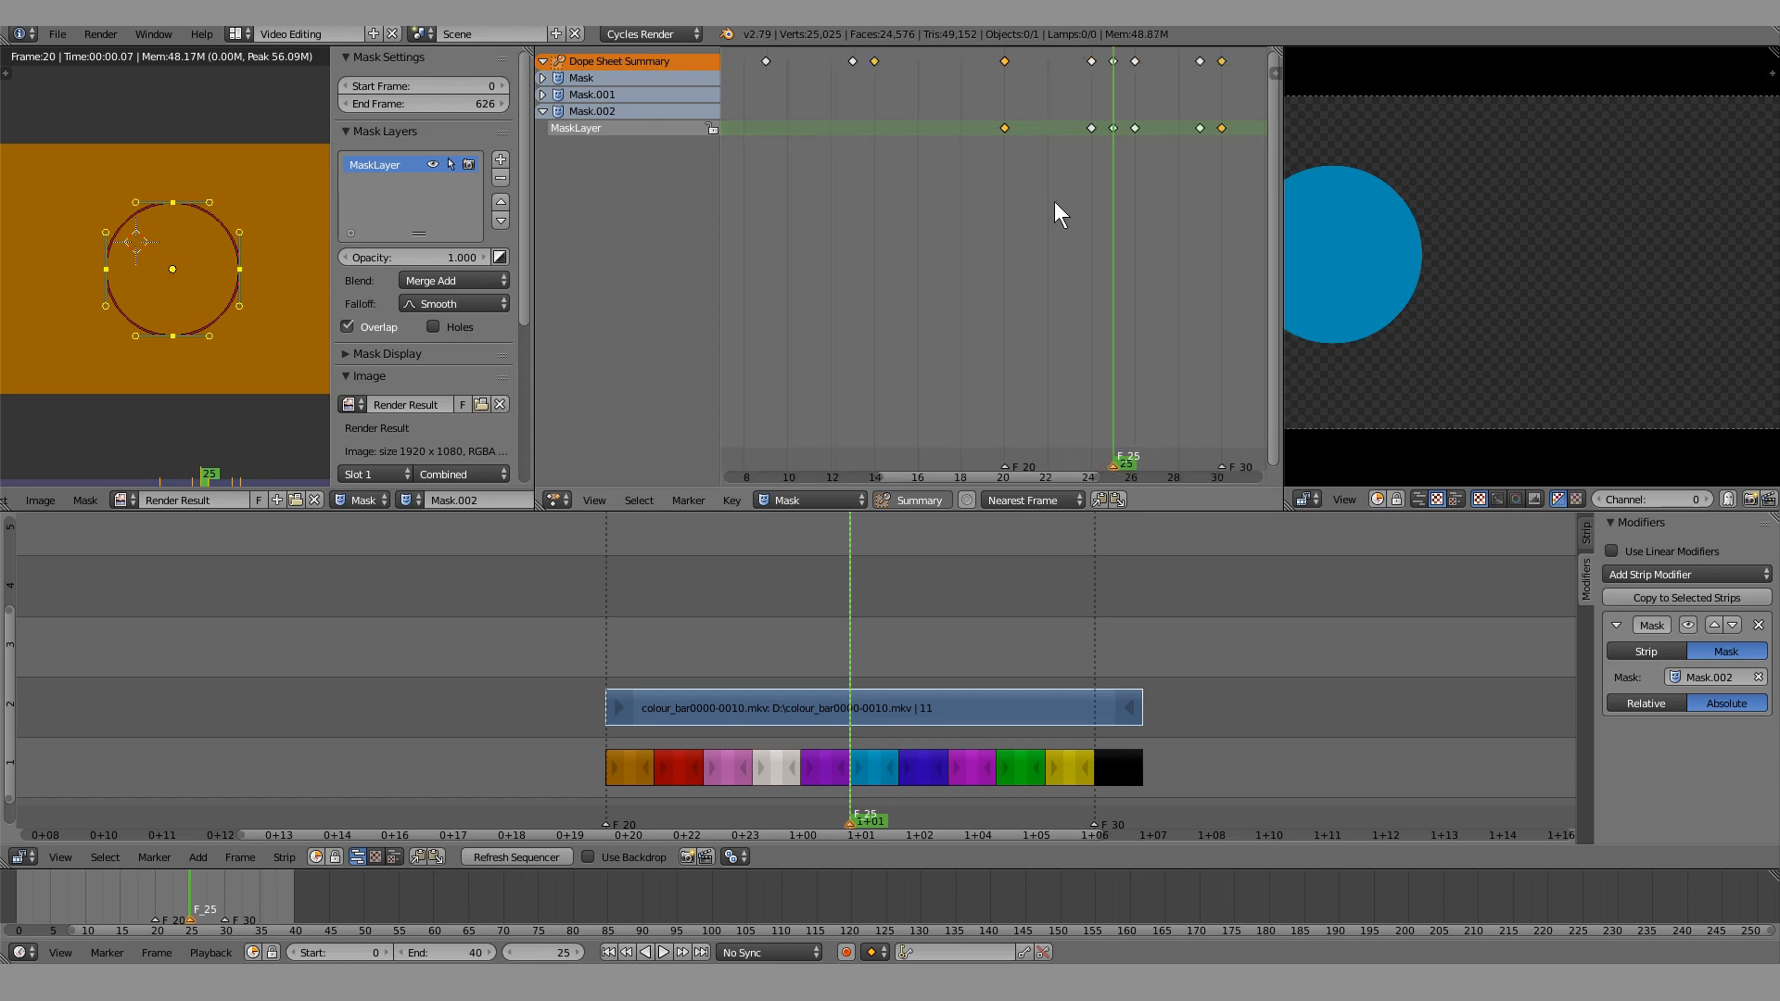
{"action": "scroll", "coordinate": [1029, 203], "scroll_direction": "down", "scroll_amount": 3}
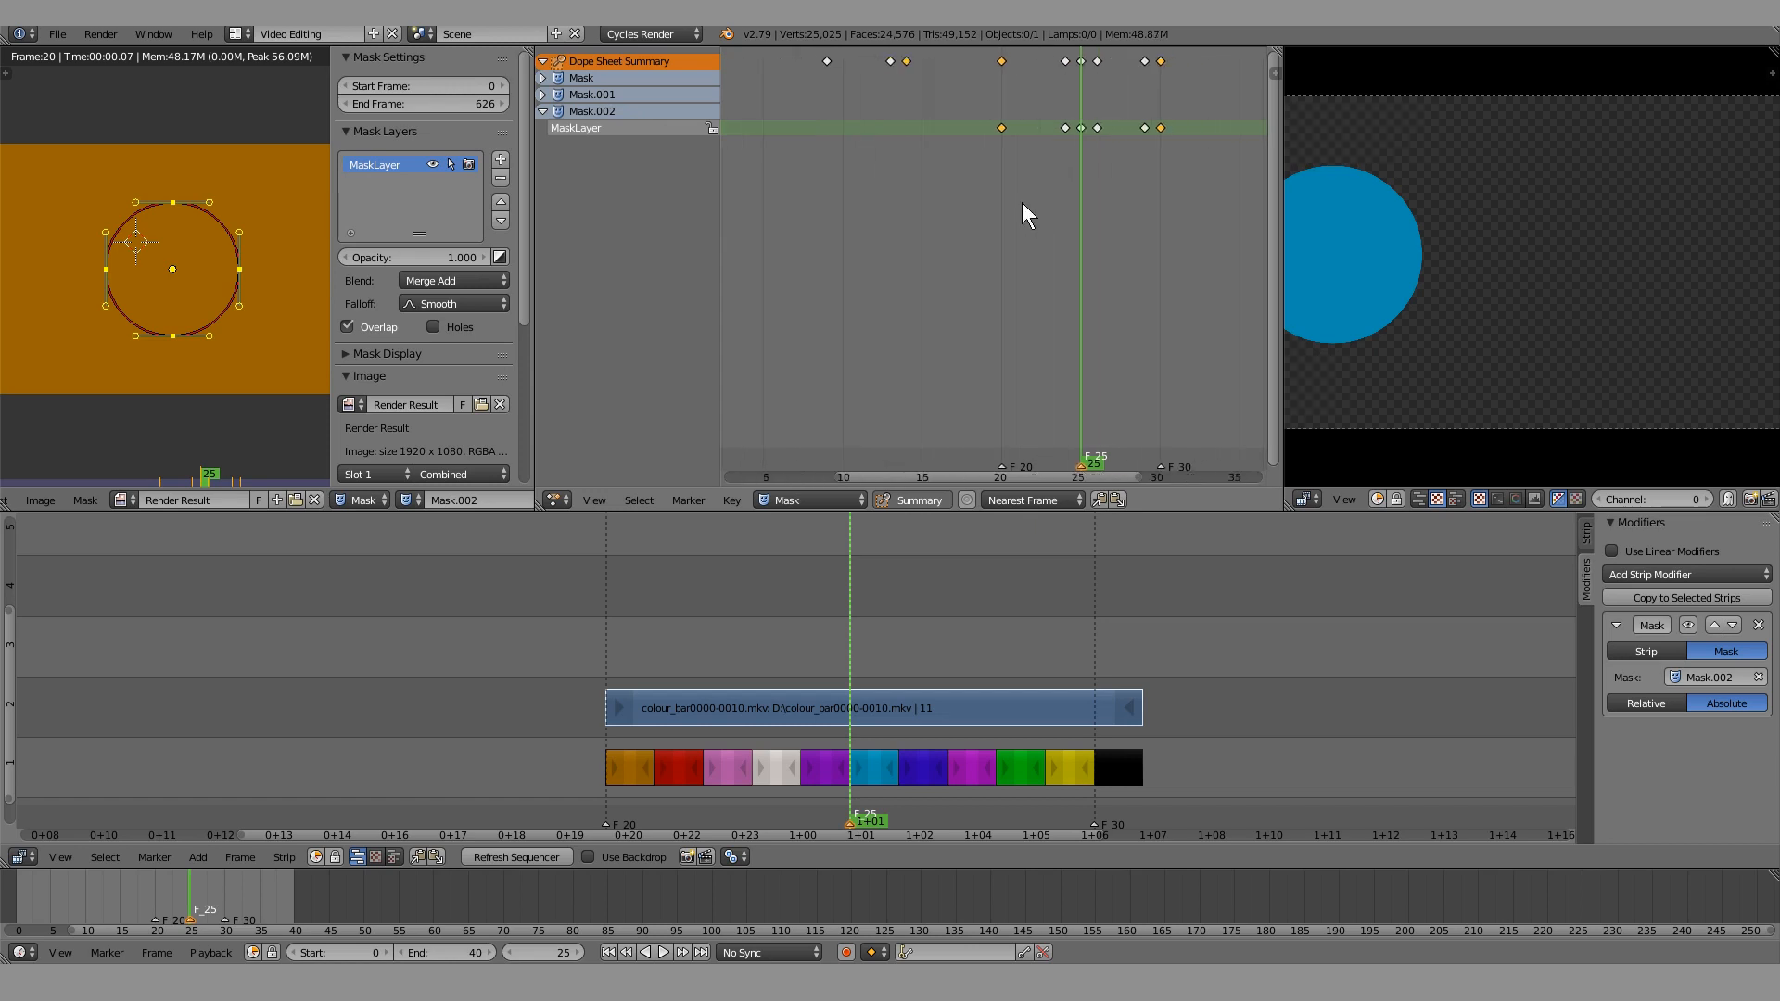
Check the Mask.001 keyframes, collapse that channel, and select only the Mask.002 keyframes from frame 20 to 30
{"action": "key", "text": "a"}
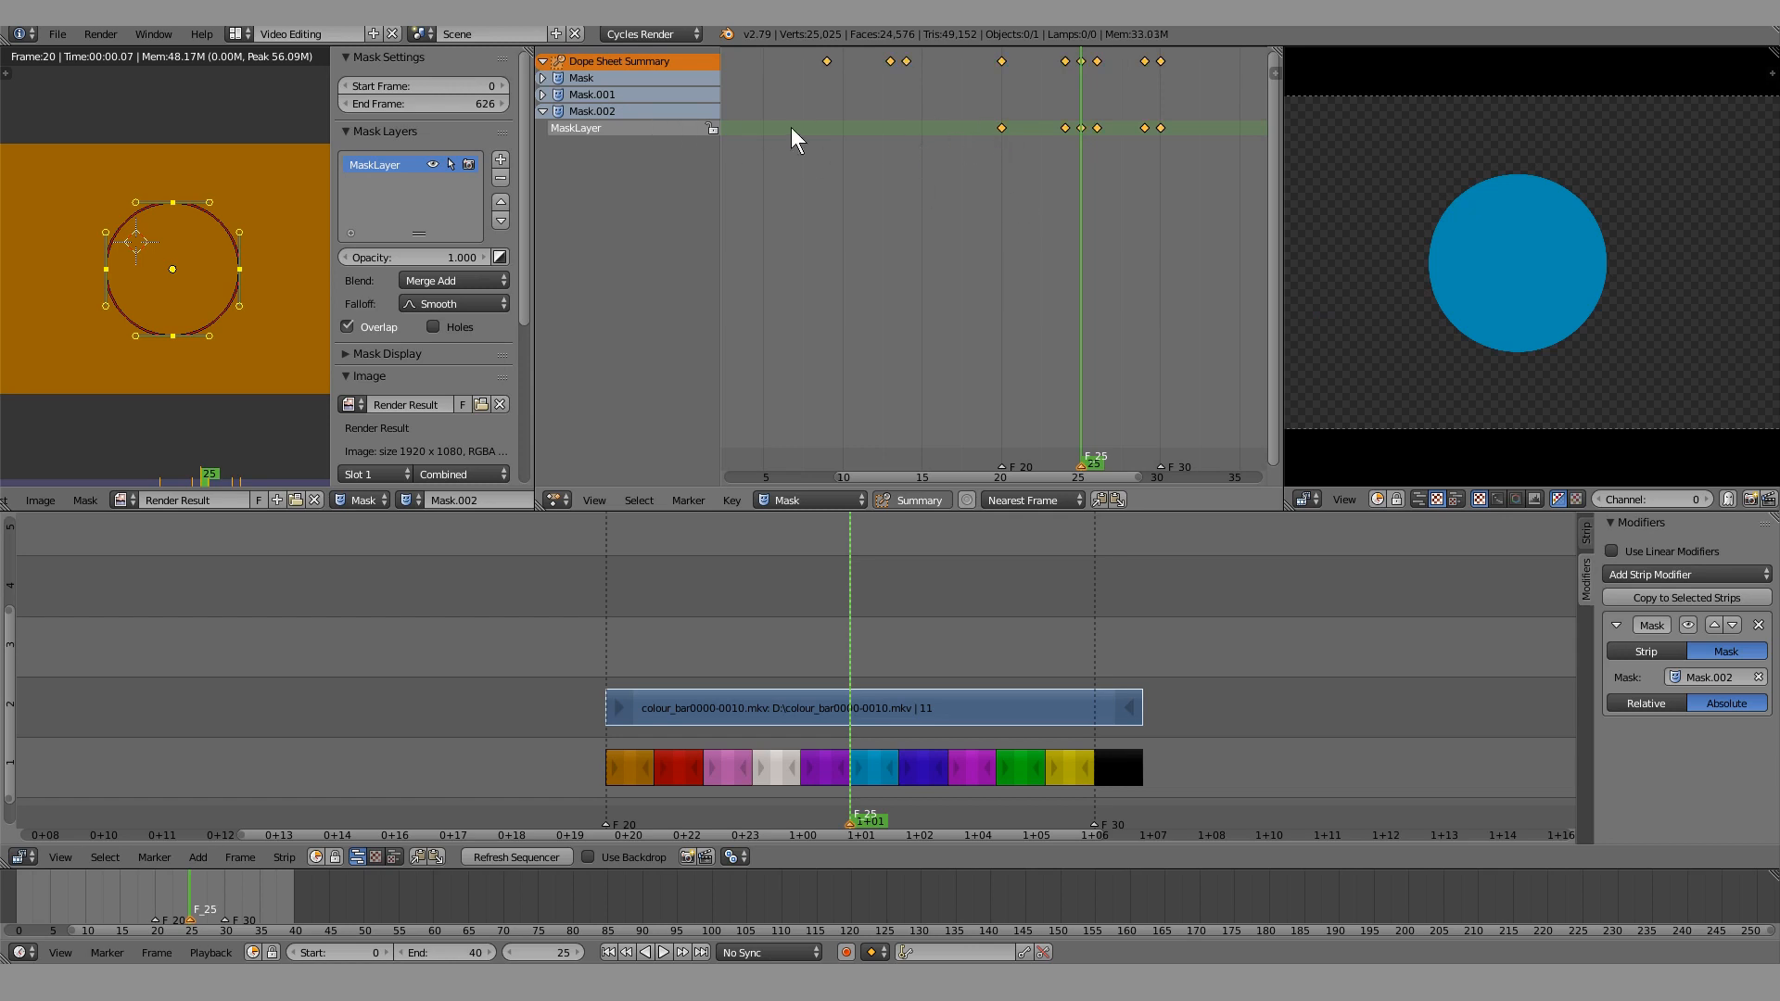
{"action": "left_click", "coordinate": [544, 95]}
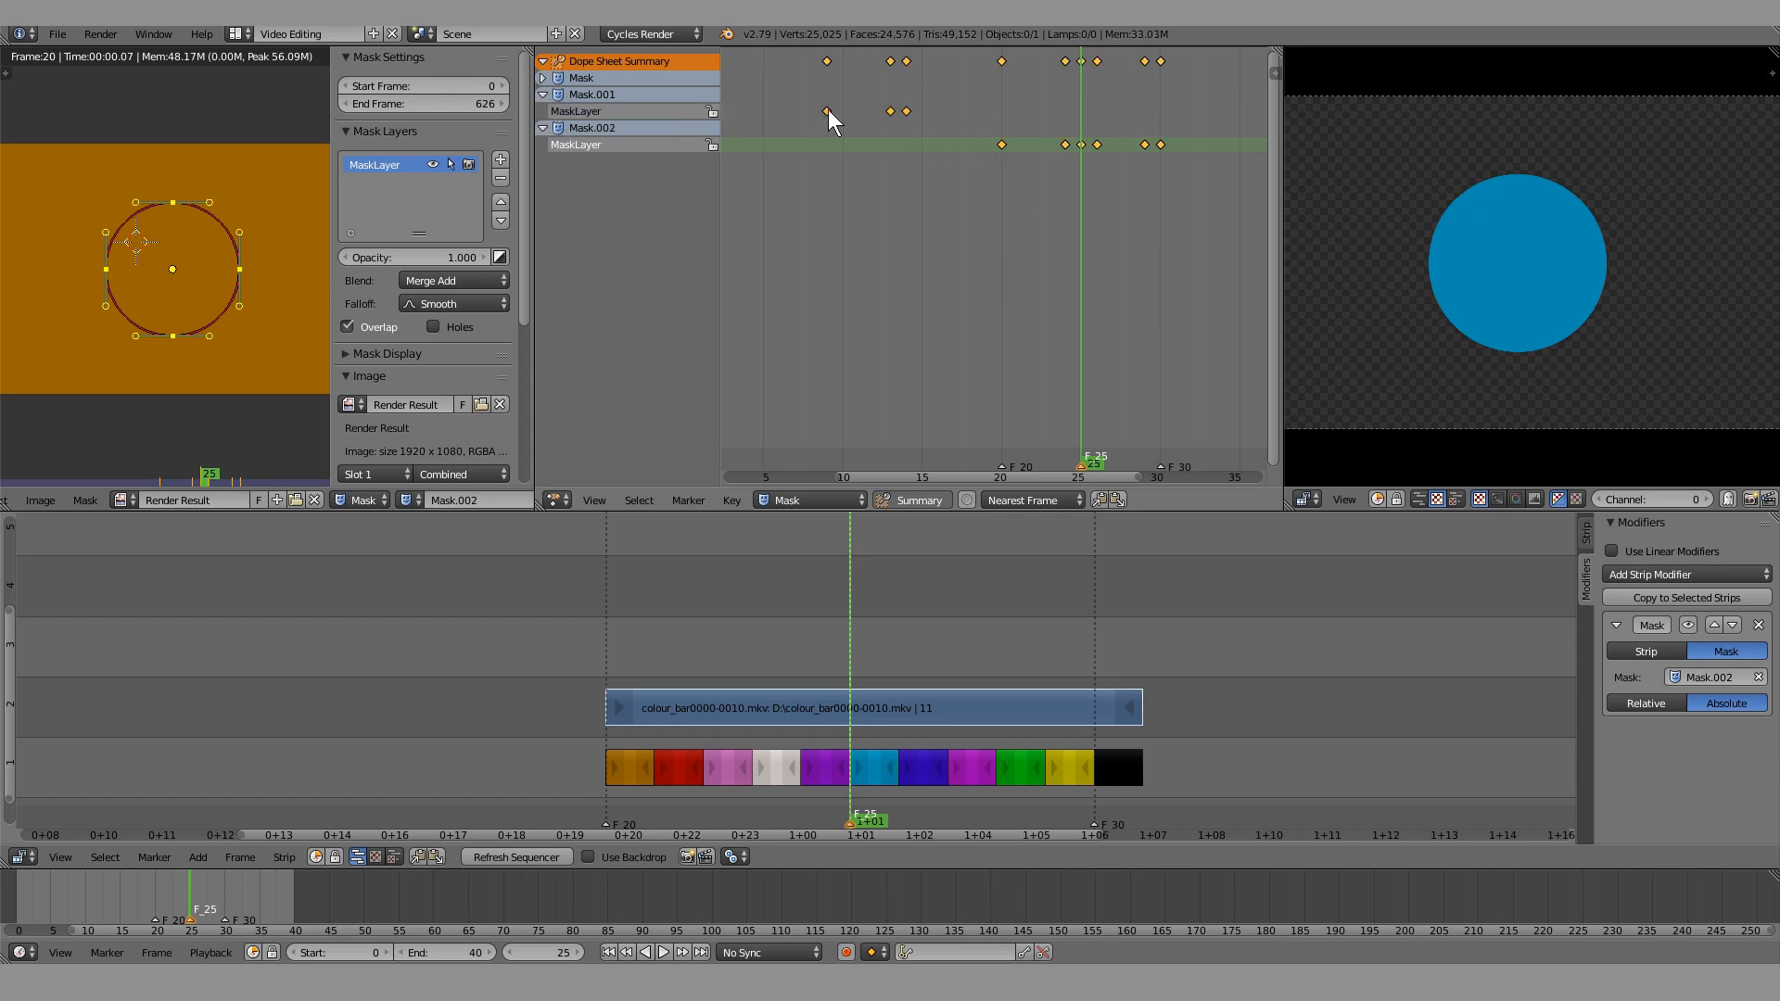
{"action": "left_click", "coordinate": [551, 94]}
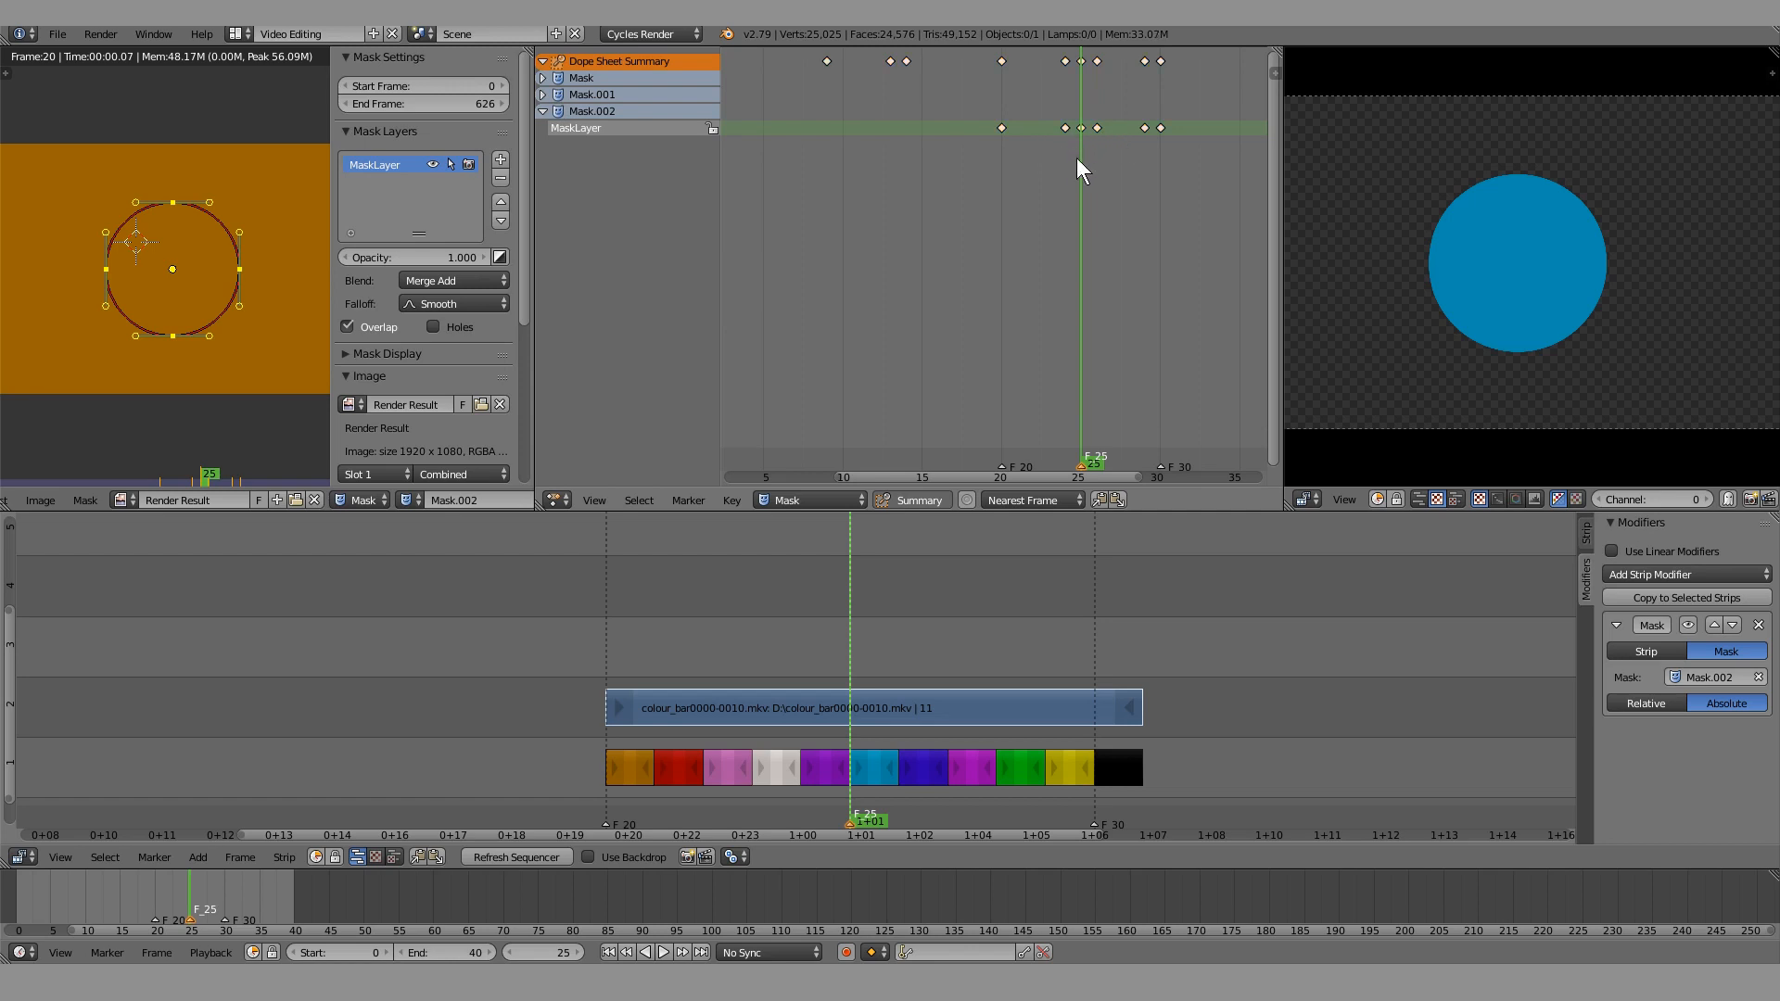
{"action": "middle_click_drag", "start_coordinate": [1100, 170], "coordinate": [964, 170]}
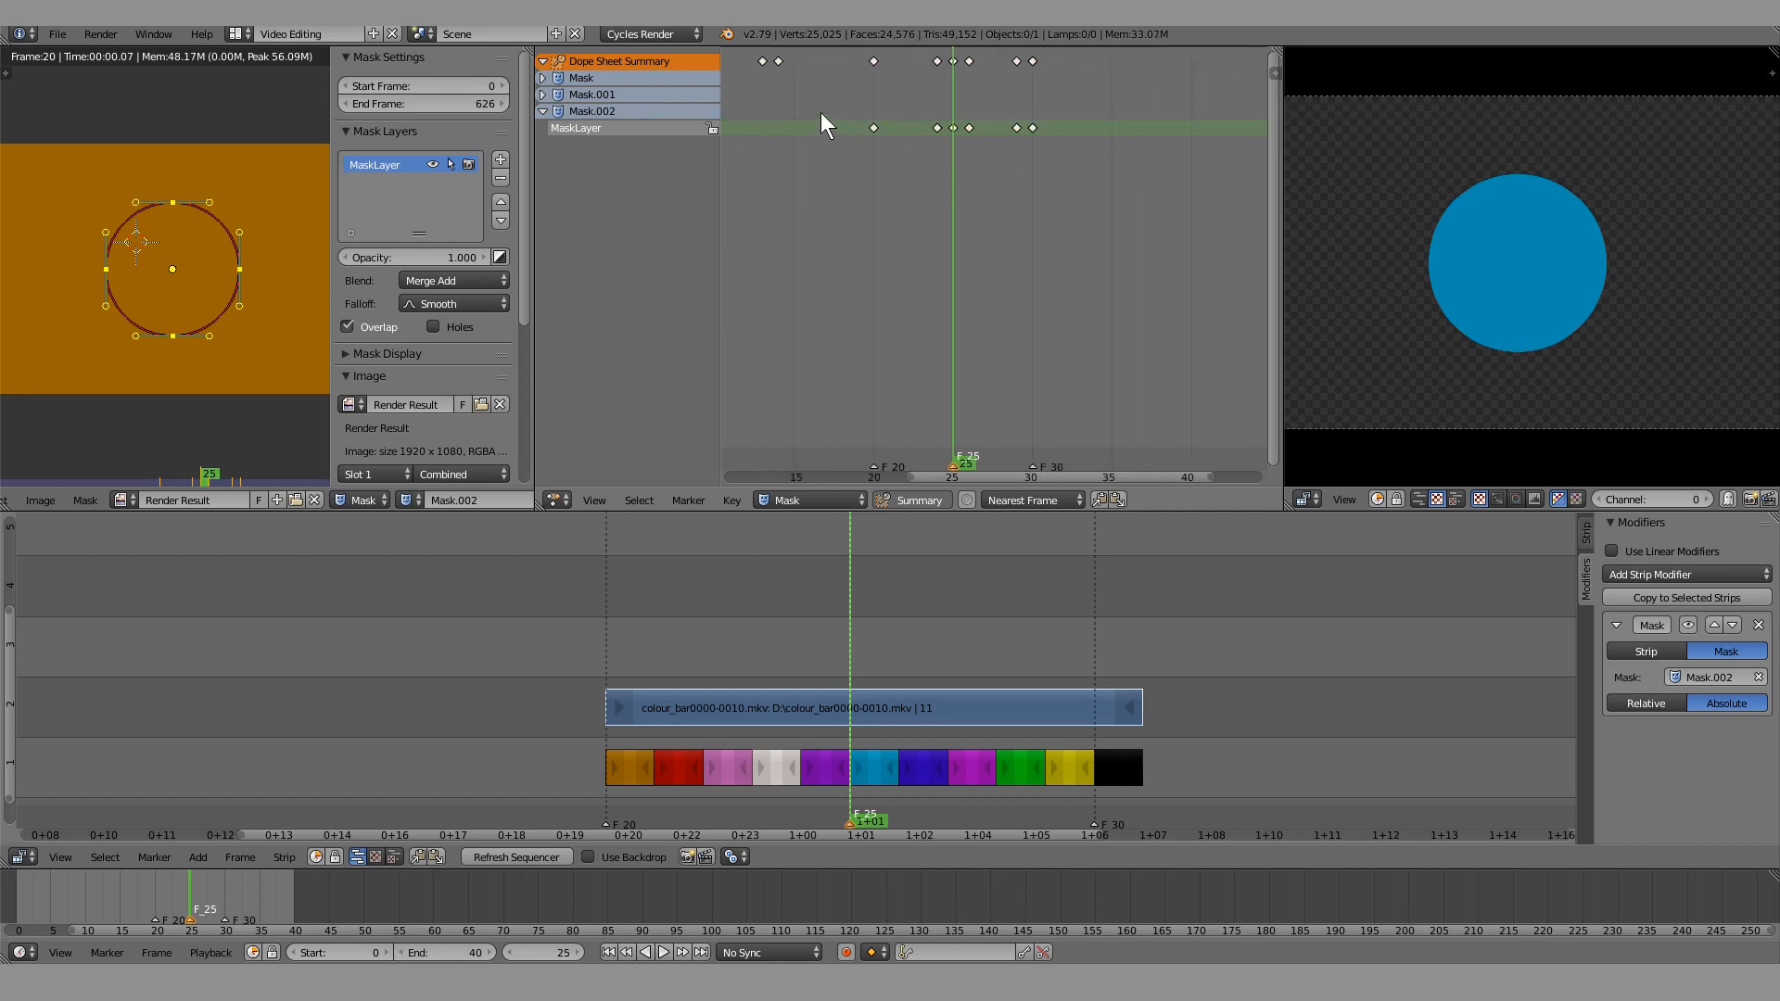
{"action": "left_click_drag", "start_coordinate": [856, 132], "coordinate": [1140, 177]}
{"action": "scroll", "coordinate": [982, 143], "scroll_direction": "up", "scroll_amount": 2}
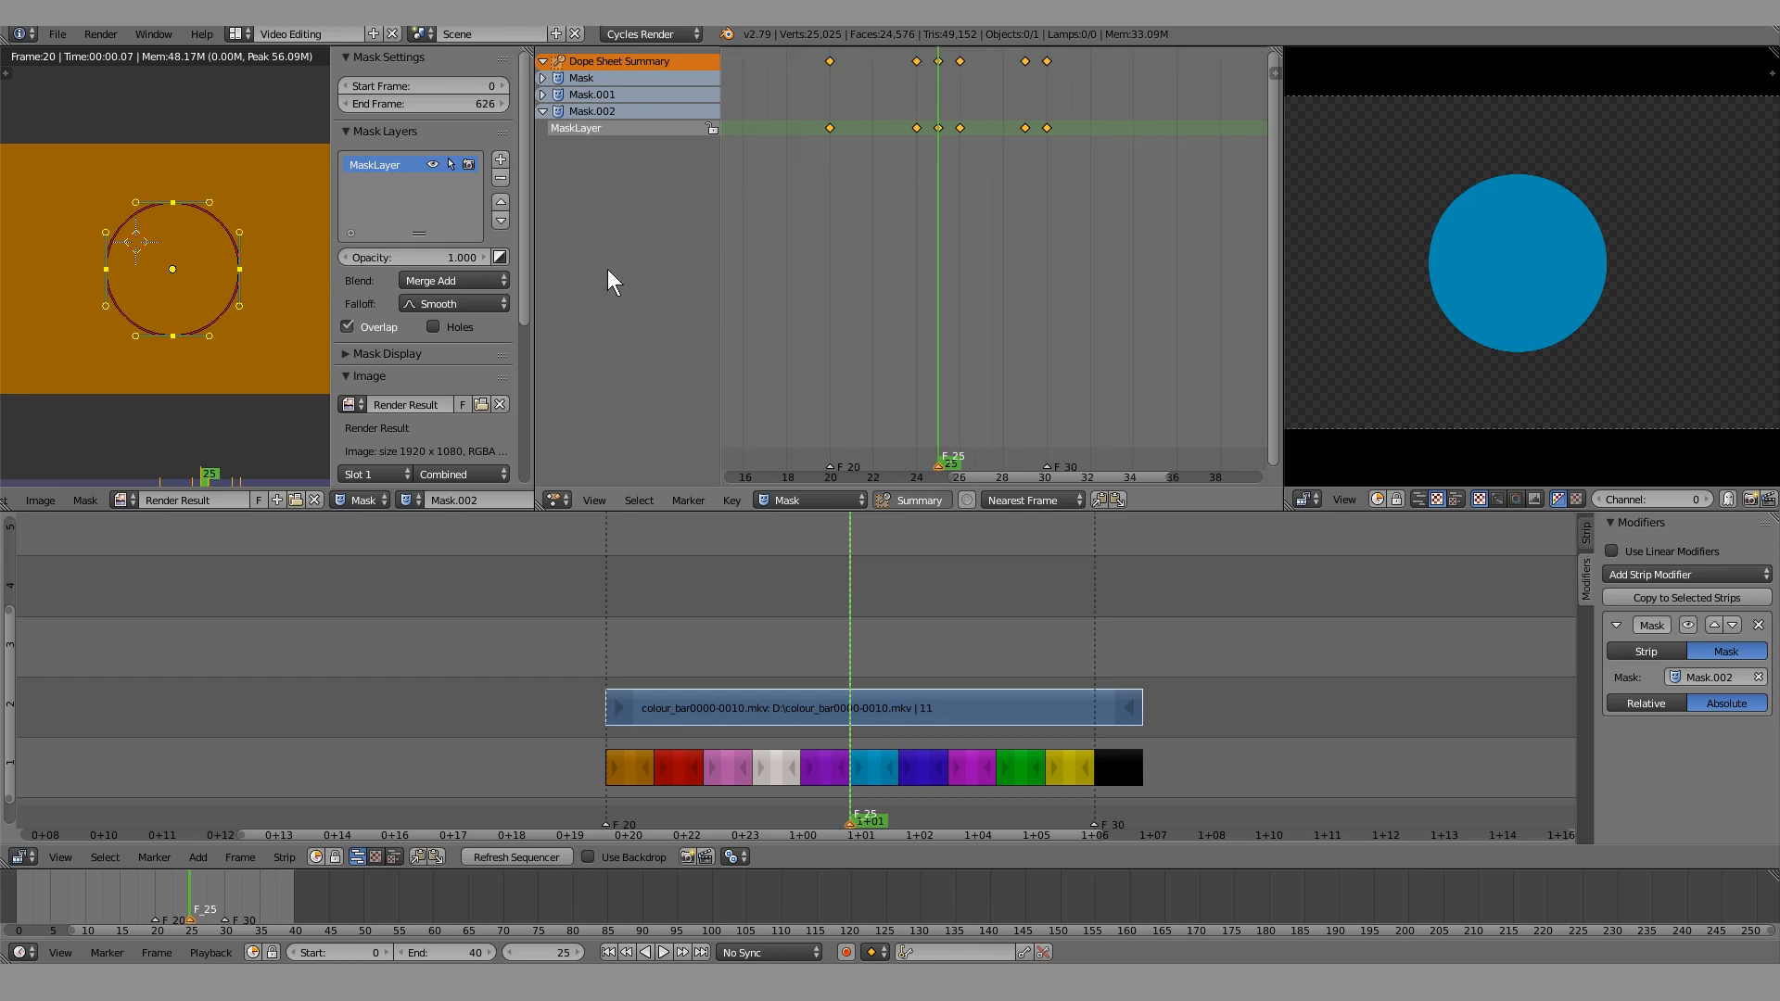
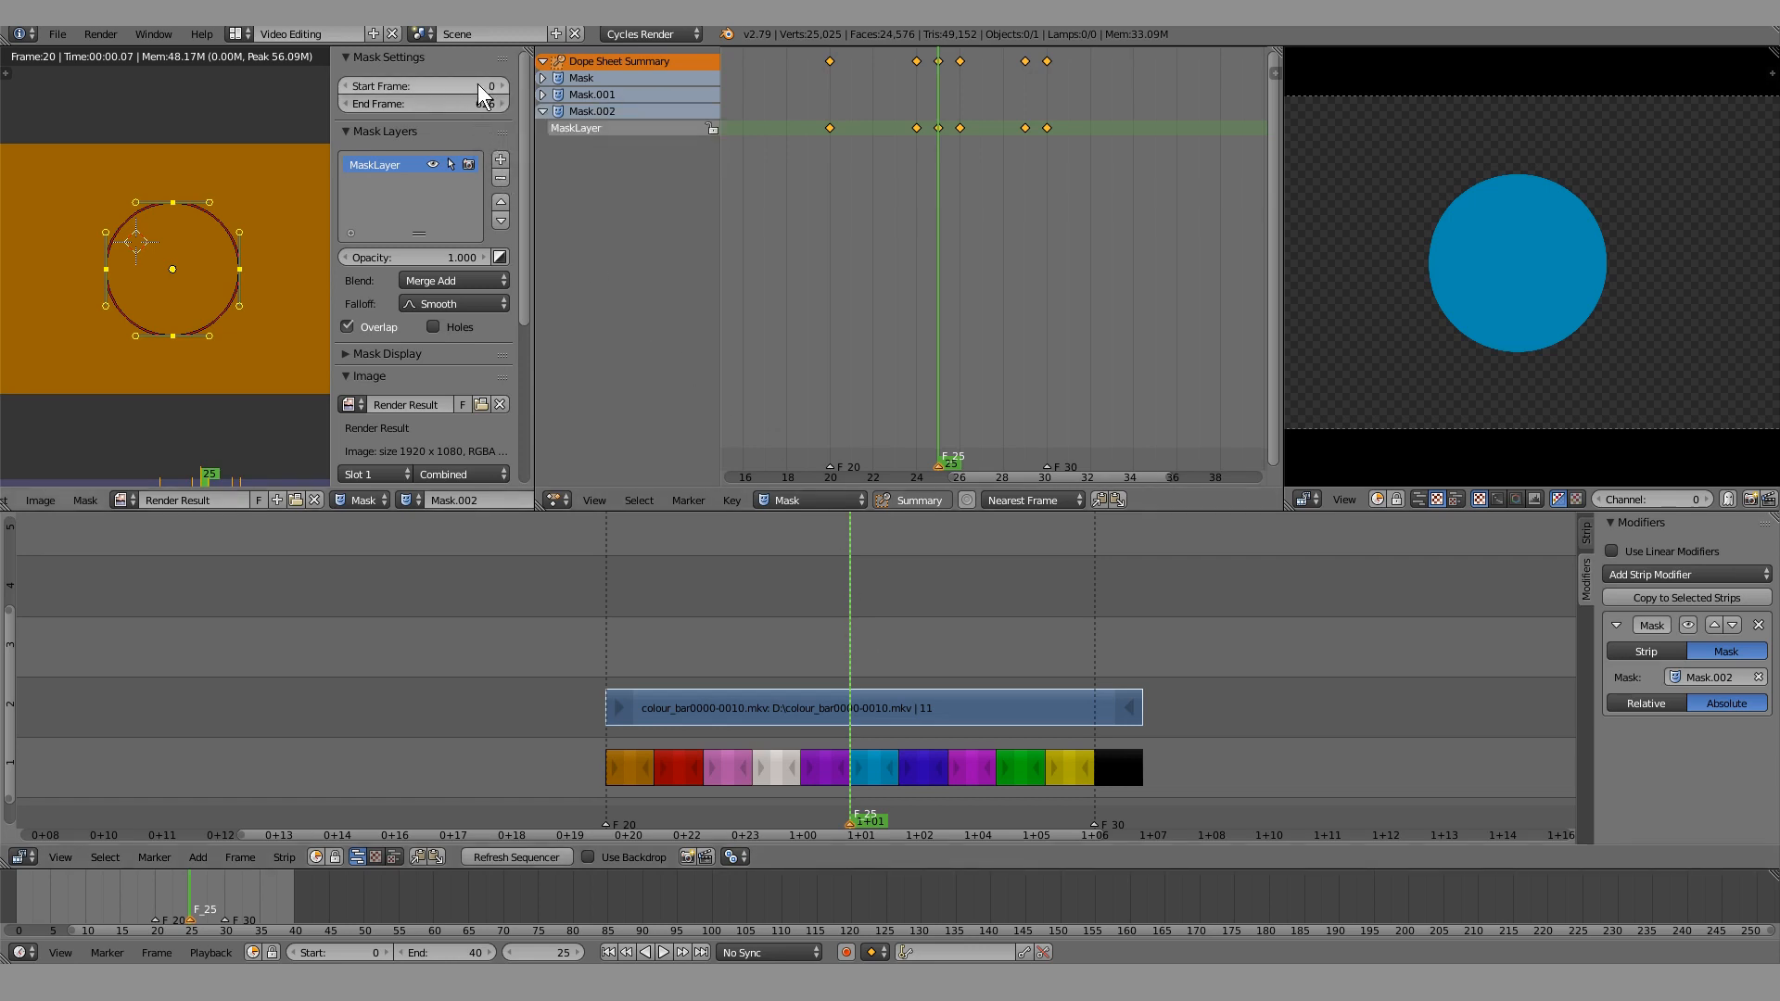
Play the animation and stop it, leaving the playhead at frame 20 beside the first Mask.002 keyframe
{"action": "key", "text": "alt+a"}
{"action": "key", "text": "alt+a"}
{"action": "middle_click_drag", "start_coordinate": [853, 219], "coordinate": [954, 219]}
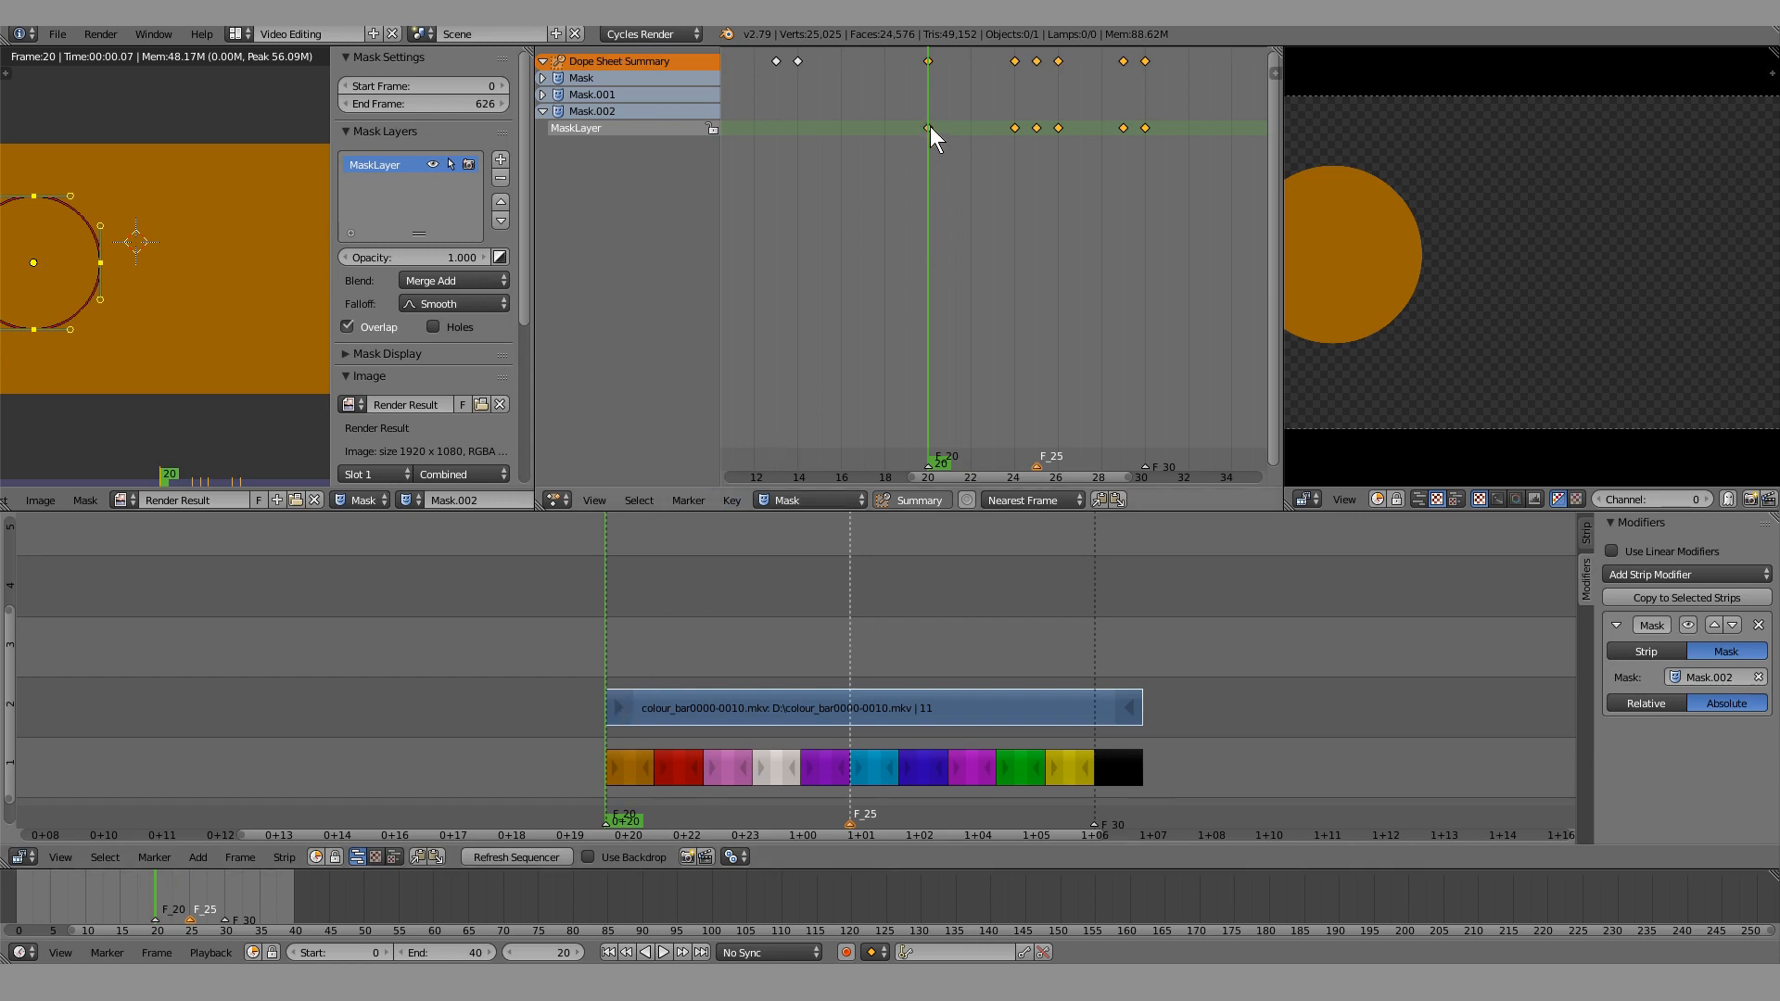
Select the masked colour bar strip, try moving it, and leave its start at frame 20
{"action": "right_click", "coordinate": [625, 708]}
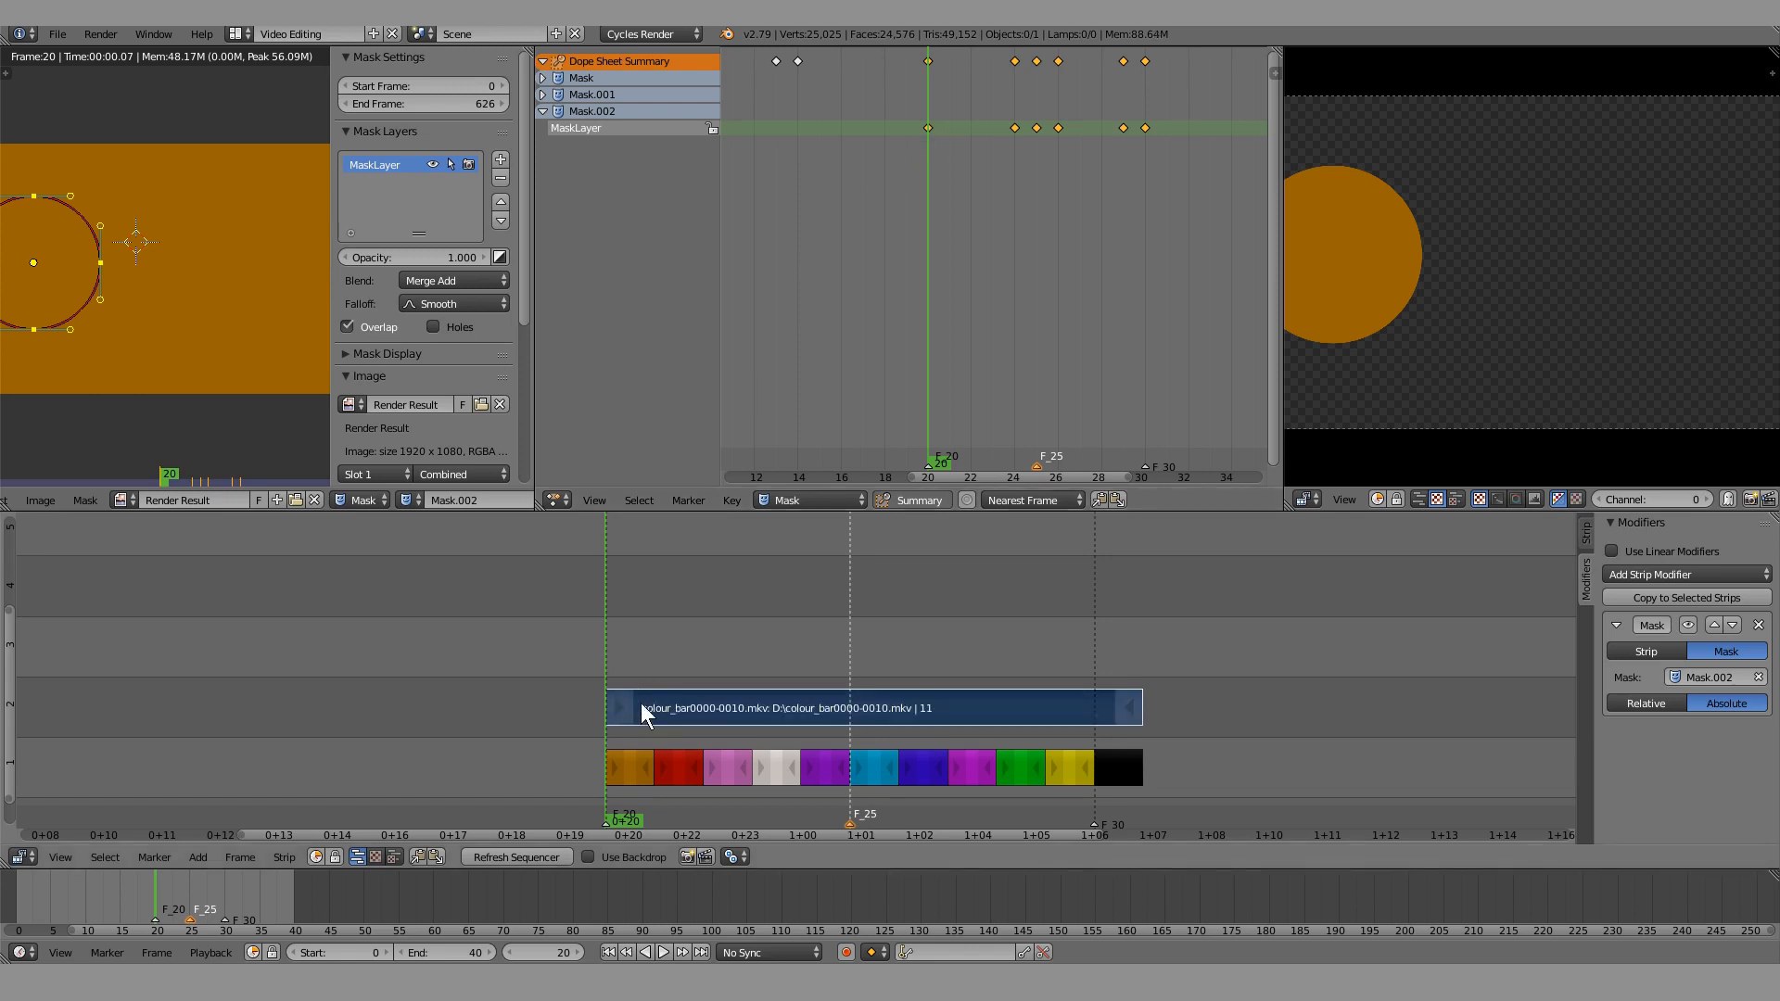
{"action": "key", "text": "g"}
{"action": "left_click", "coordinate": [655, 715]}
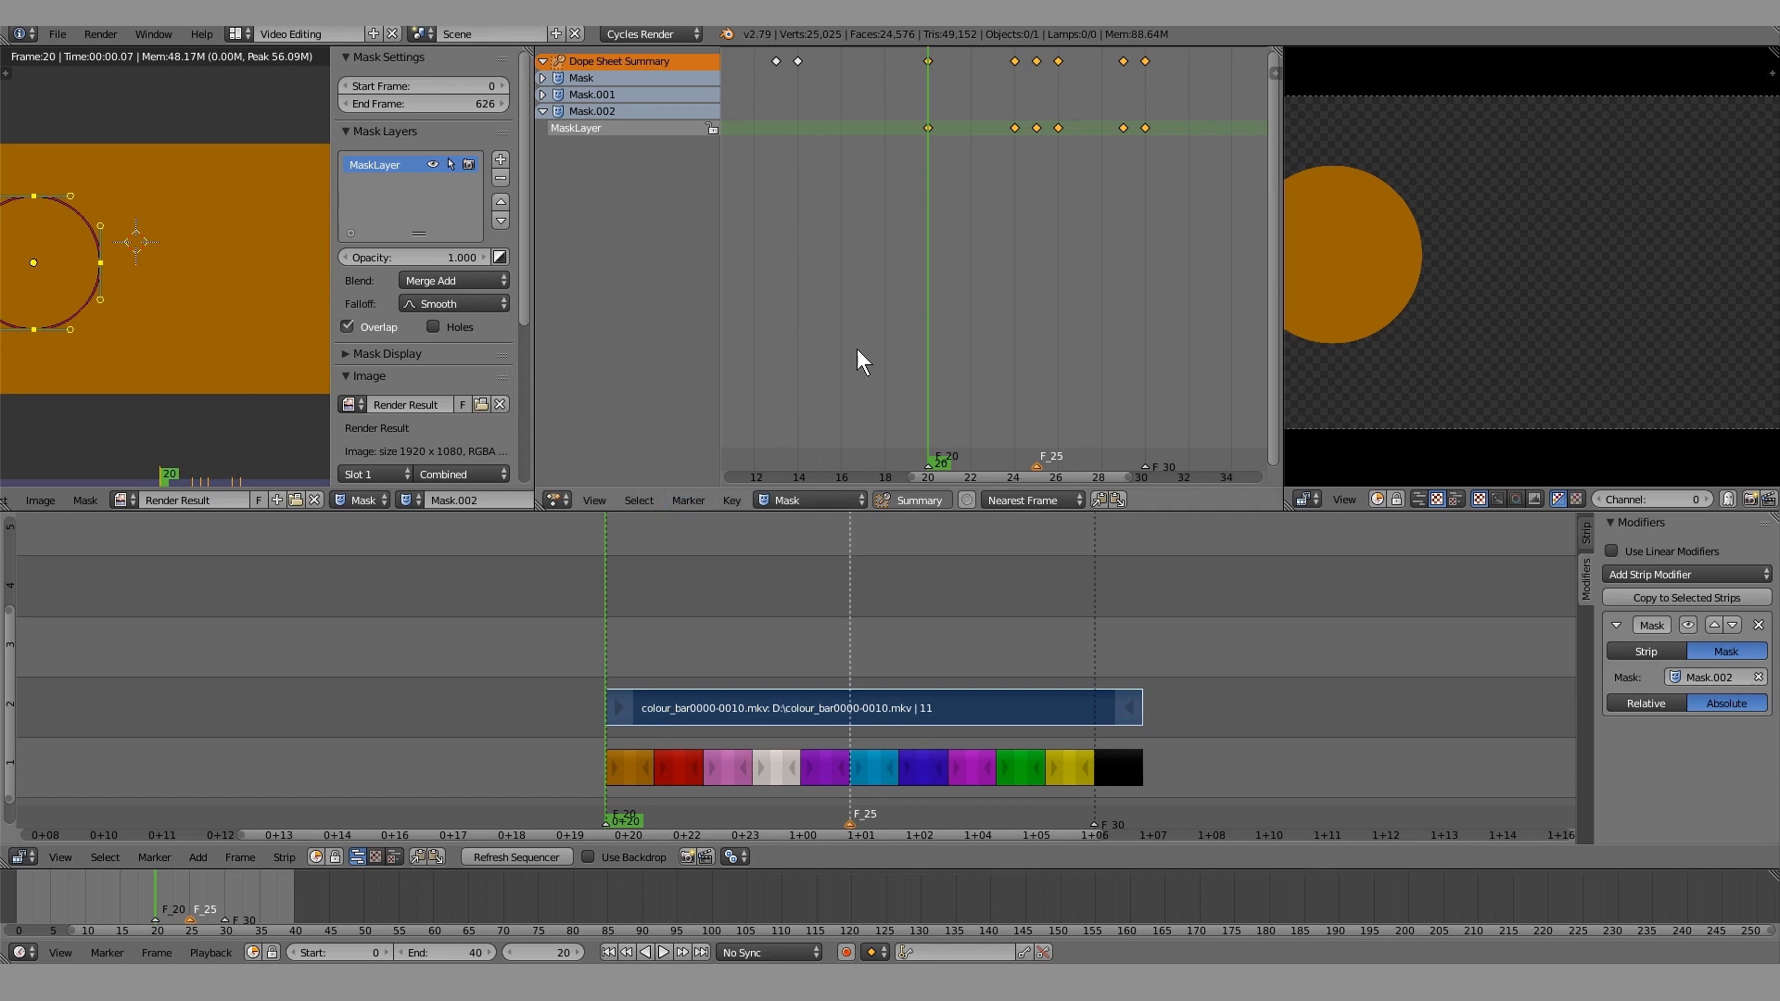
Move the selected Mask.002 keyframes one frame earlier, refresh the sequencer, and play the animation to check the alignment
{"action": "key", "text": "g"}
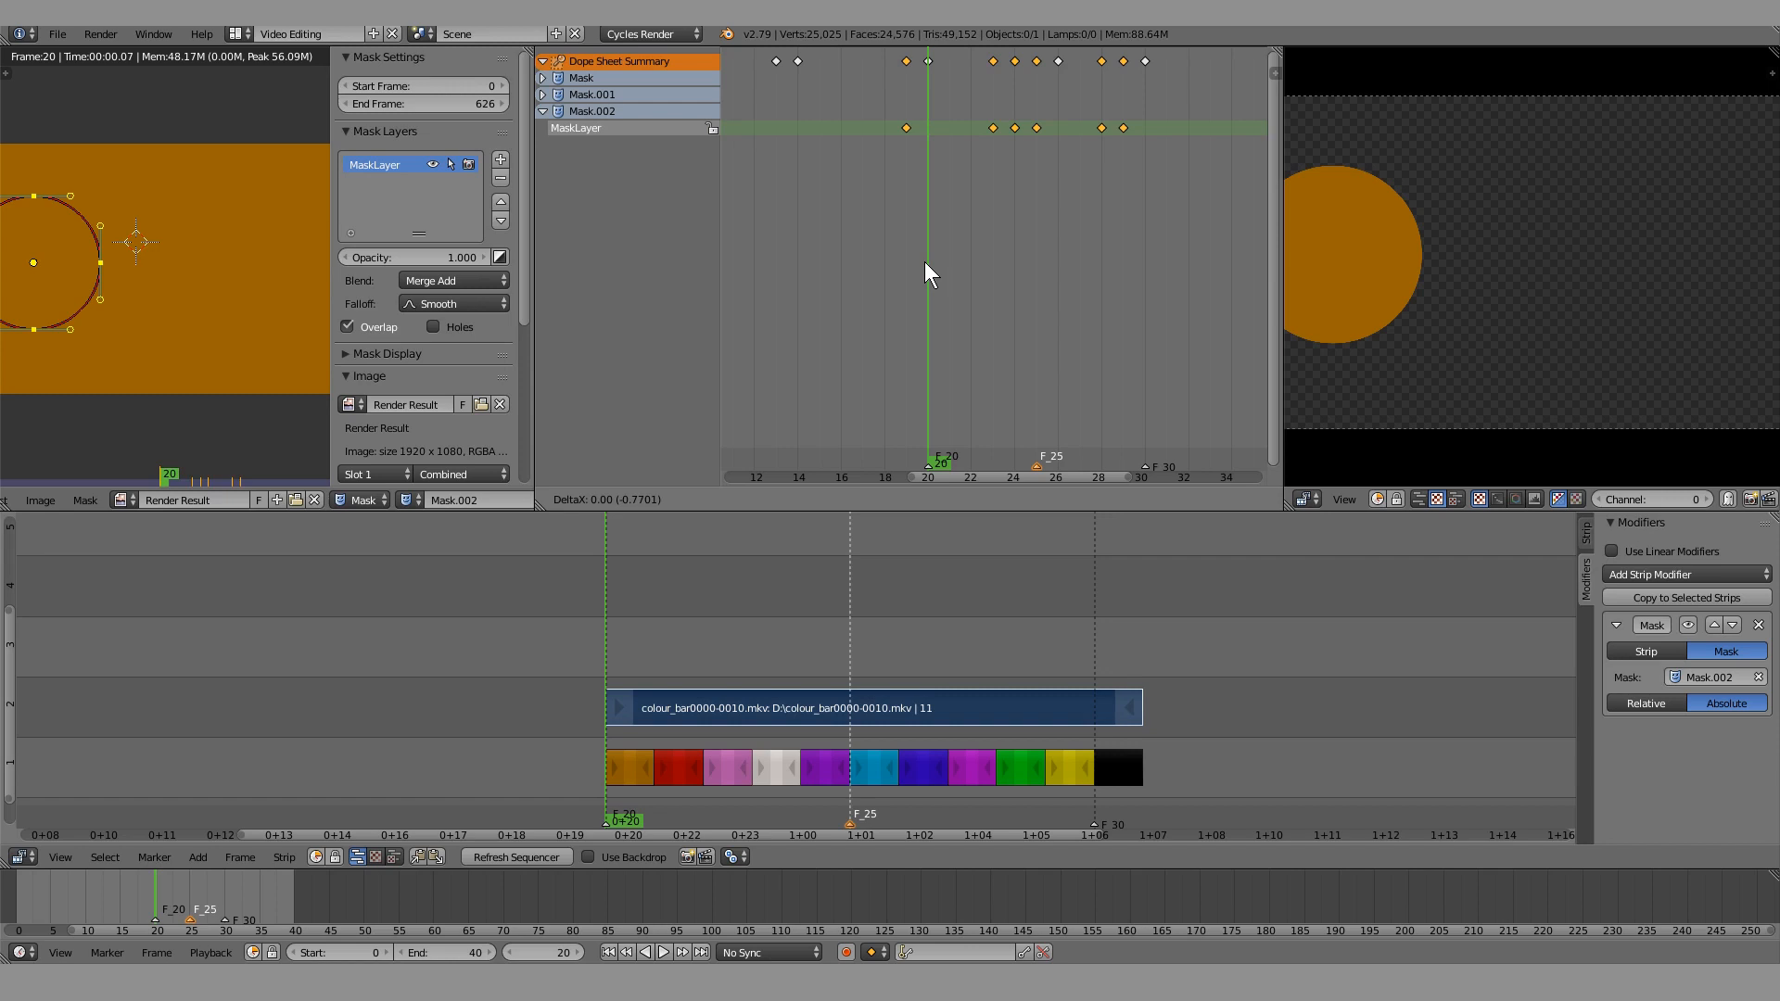
{"action": "left_click", "coordinate": [925, 262]}
{"action": "left_click", "coordinate": [533, 856]}
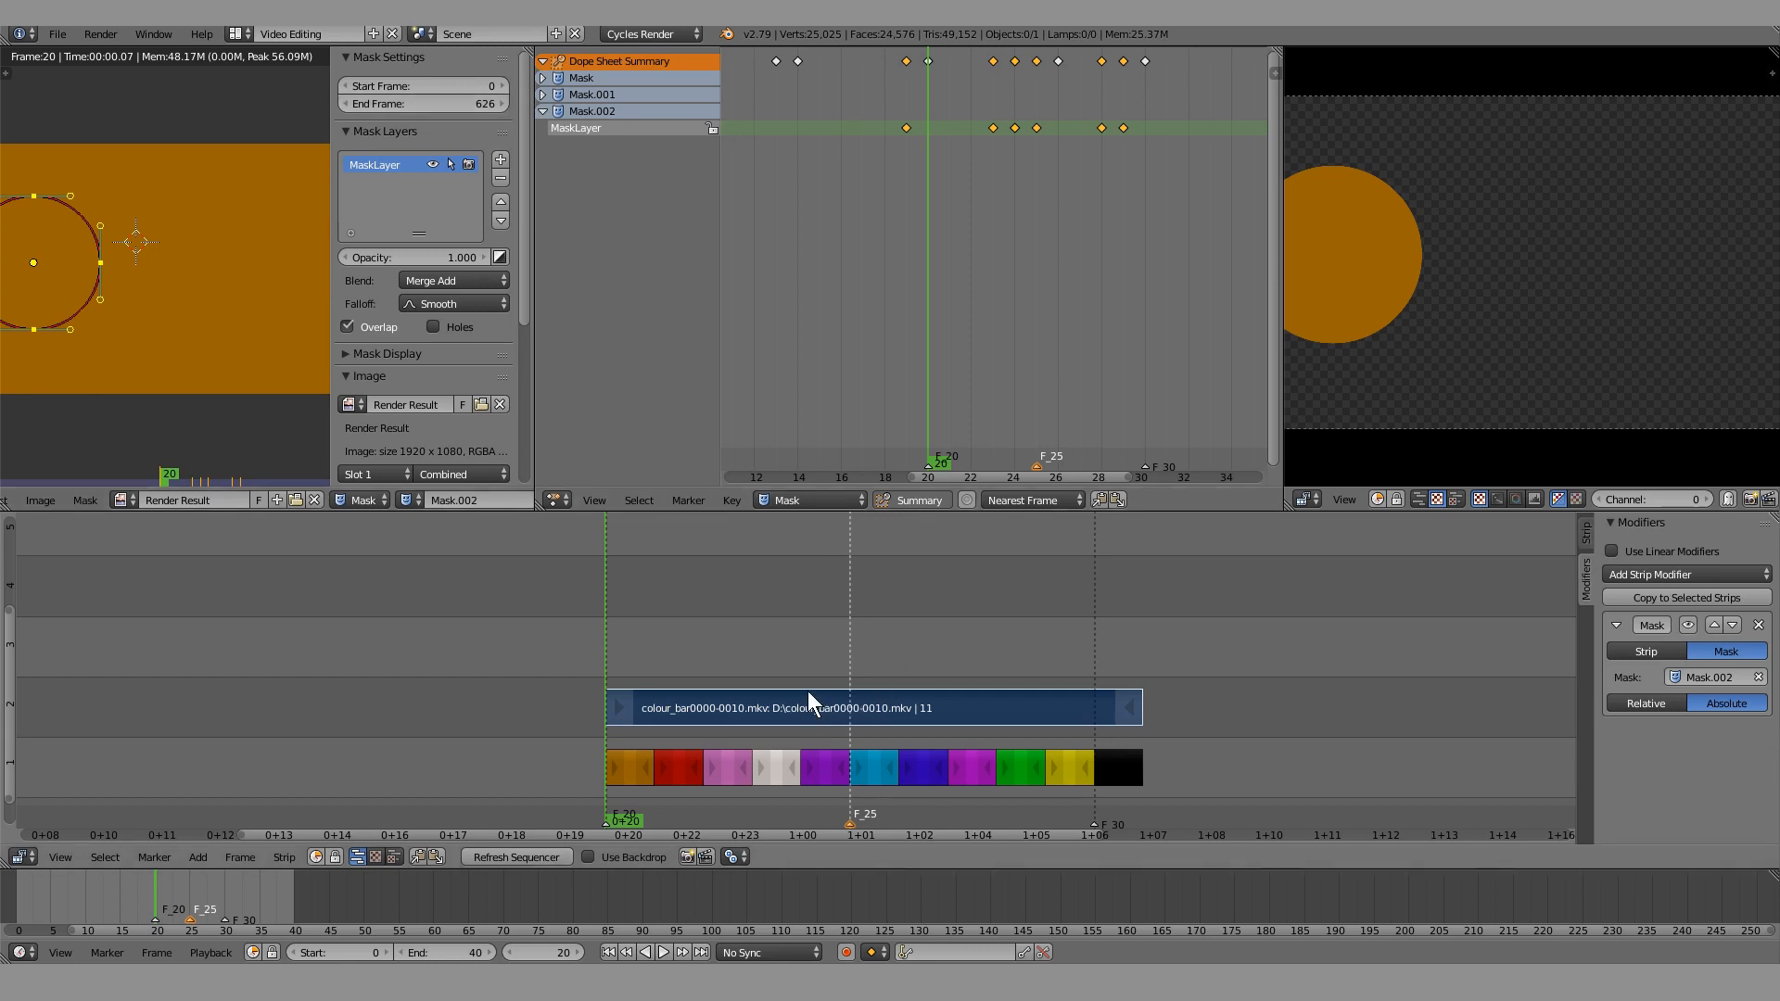
{"action": "key", "text": "alt+a"}
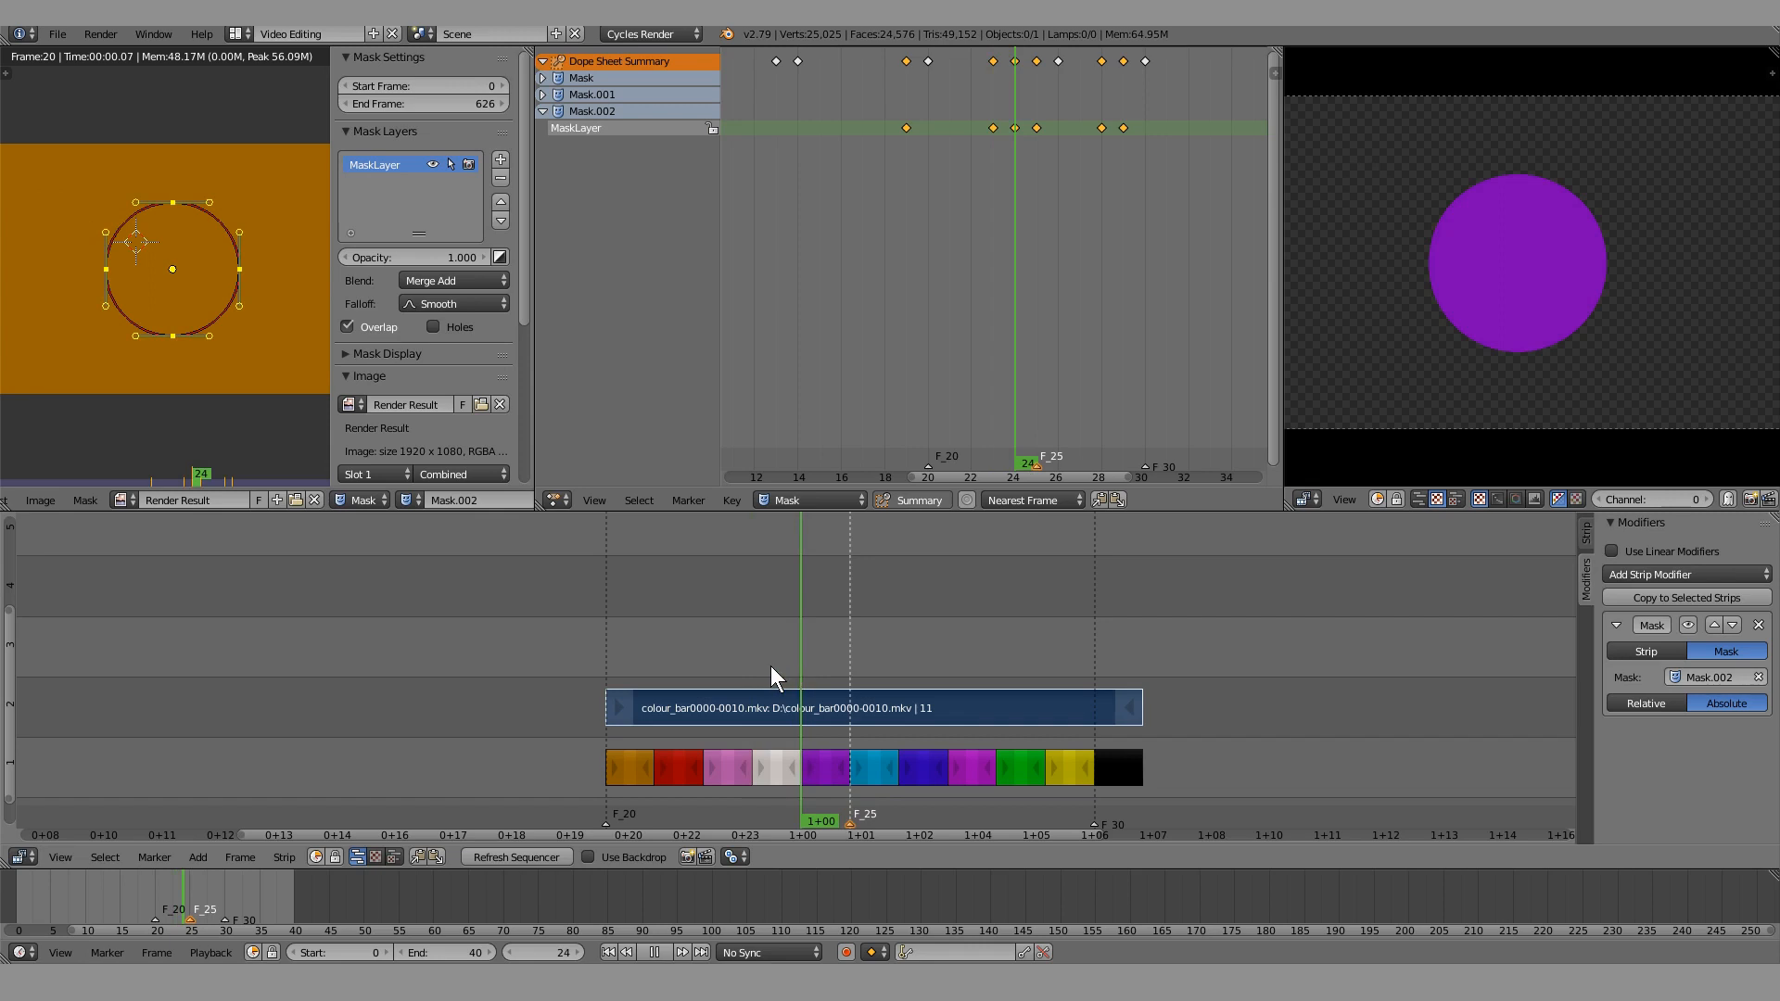
Stop playback, move the selected Mask.002 keyframes two frames later to start at frame 21, and scrub the strip to check the alignment
{"action": "key", "text": "Escape"}
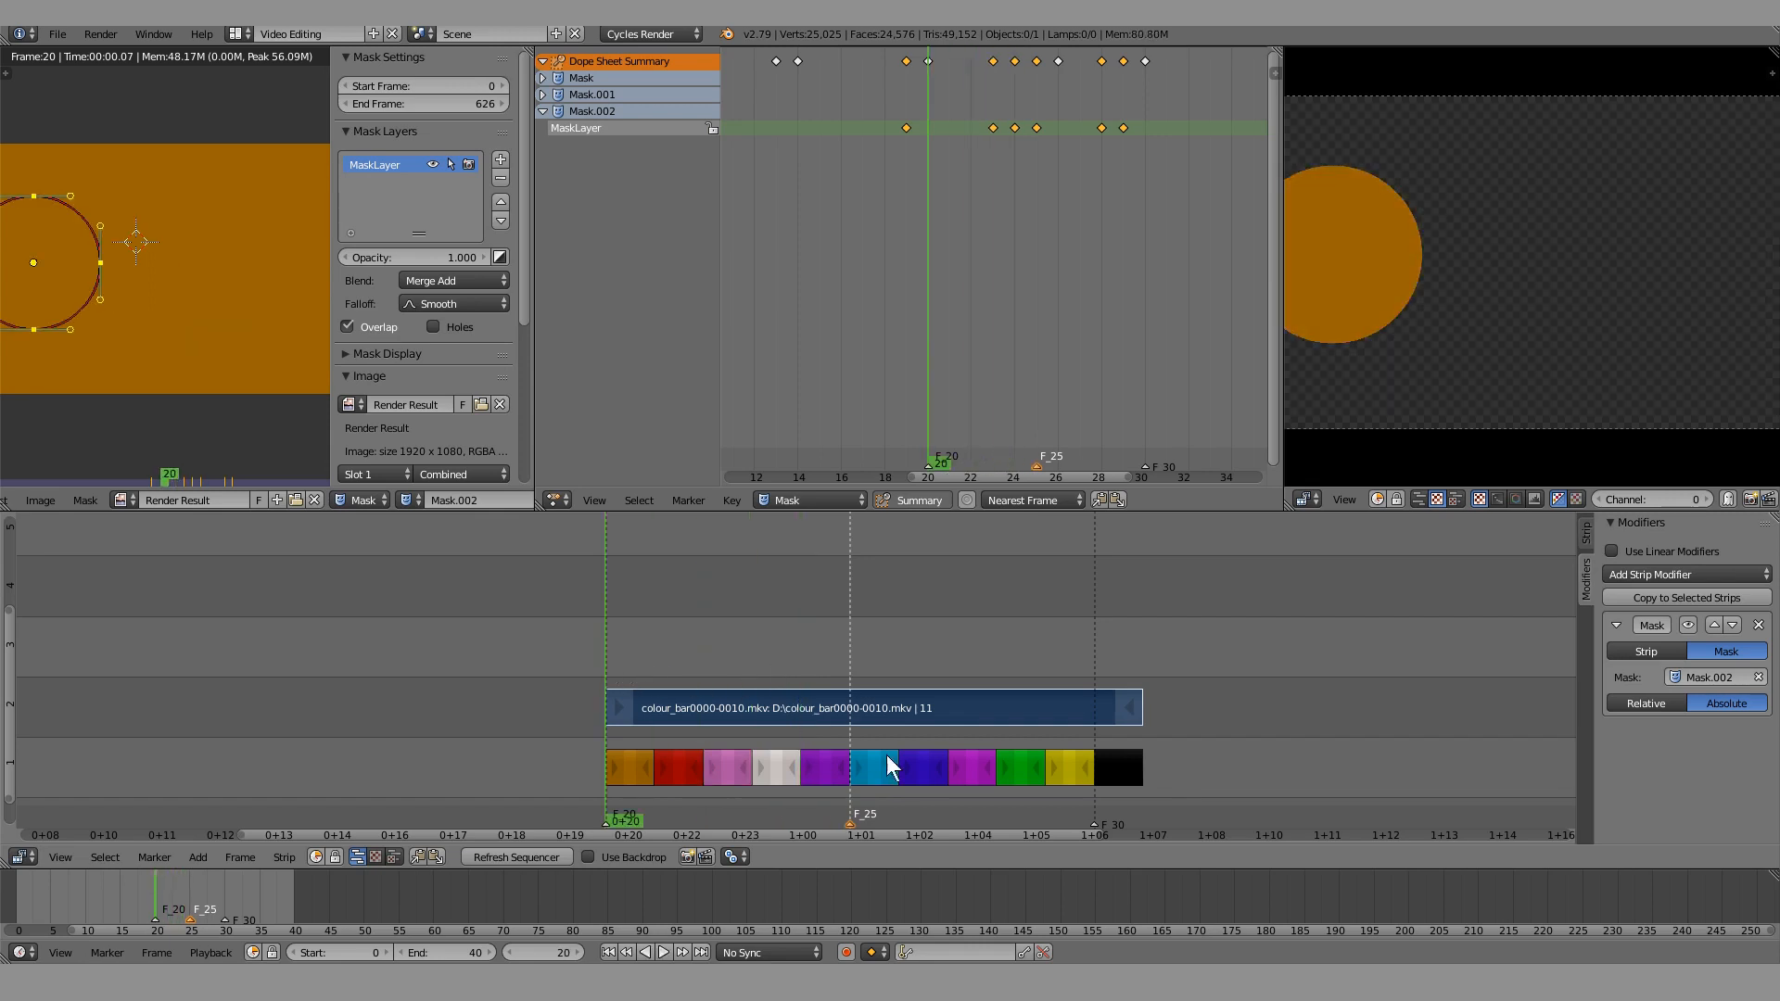
{"action": "left_click", "coordinate": [915, 765]}
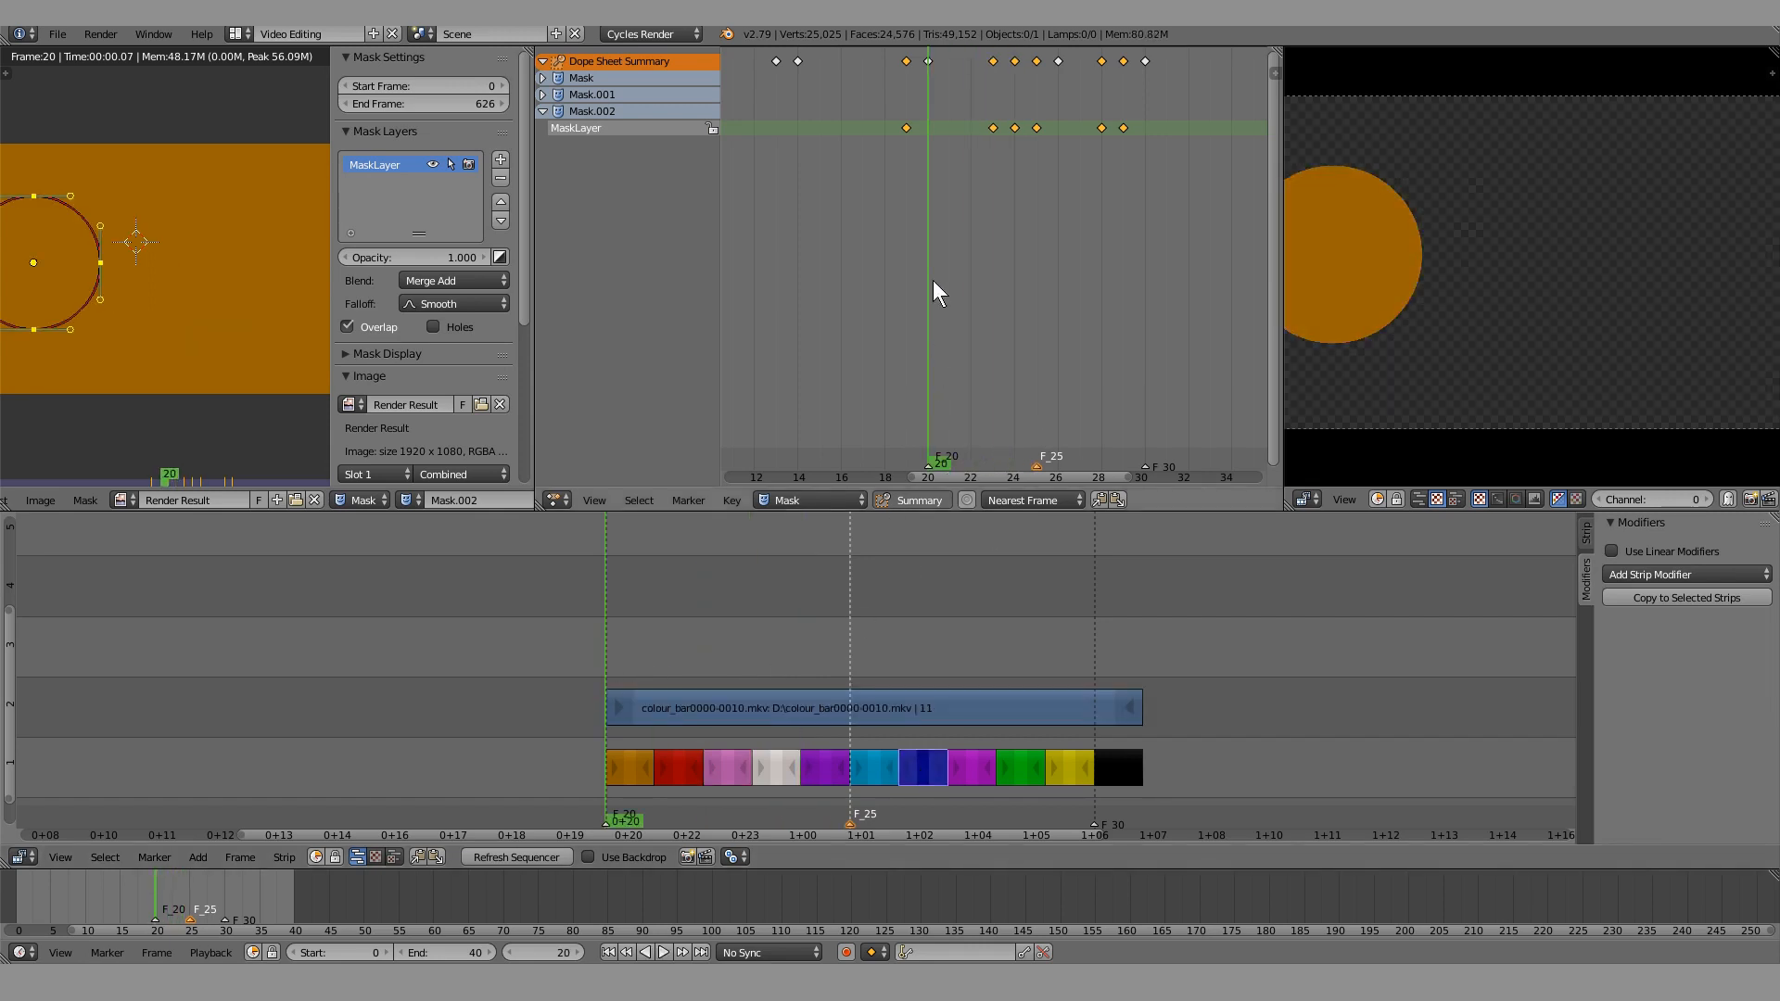
{"action": "key", "text": "g"}
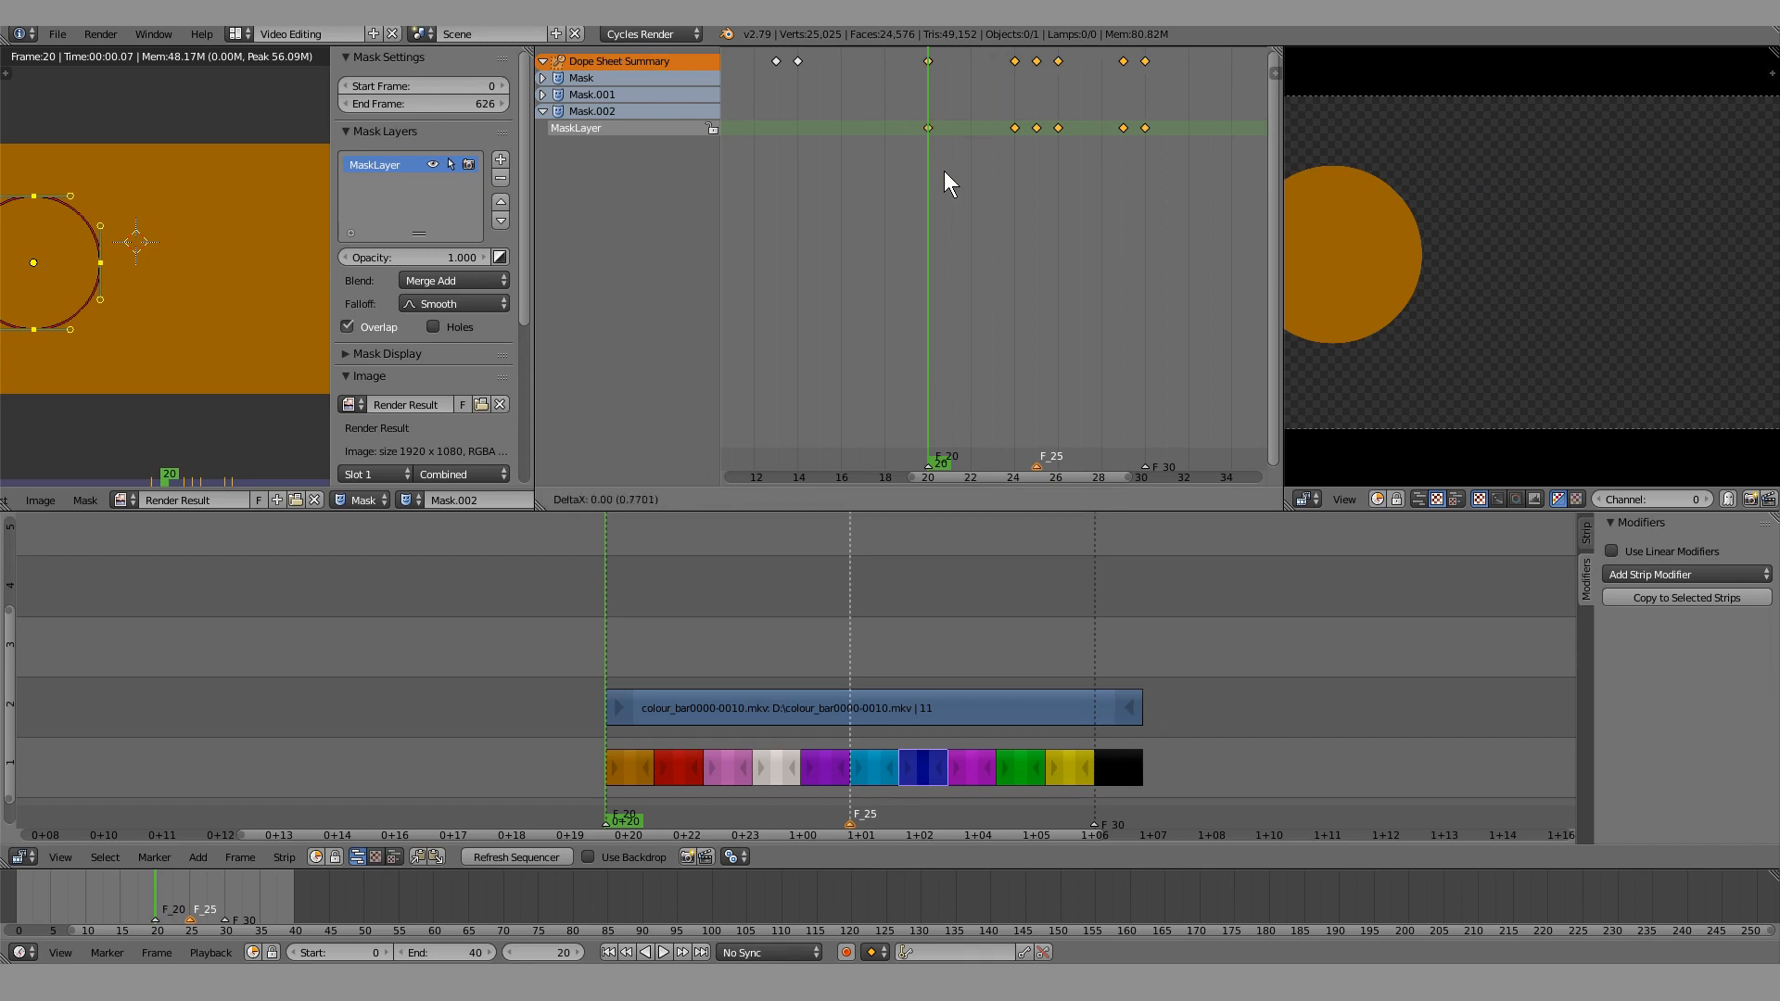
{"action": "left_click", "coordinate": [964, 172]}
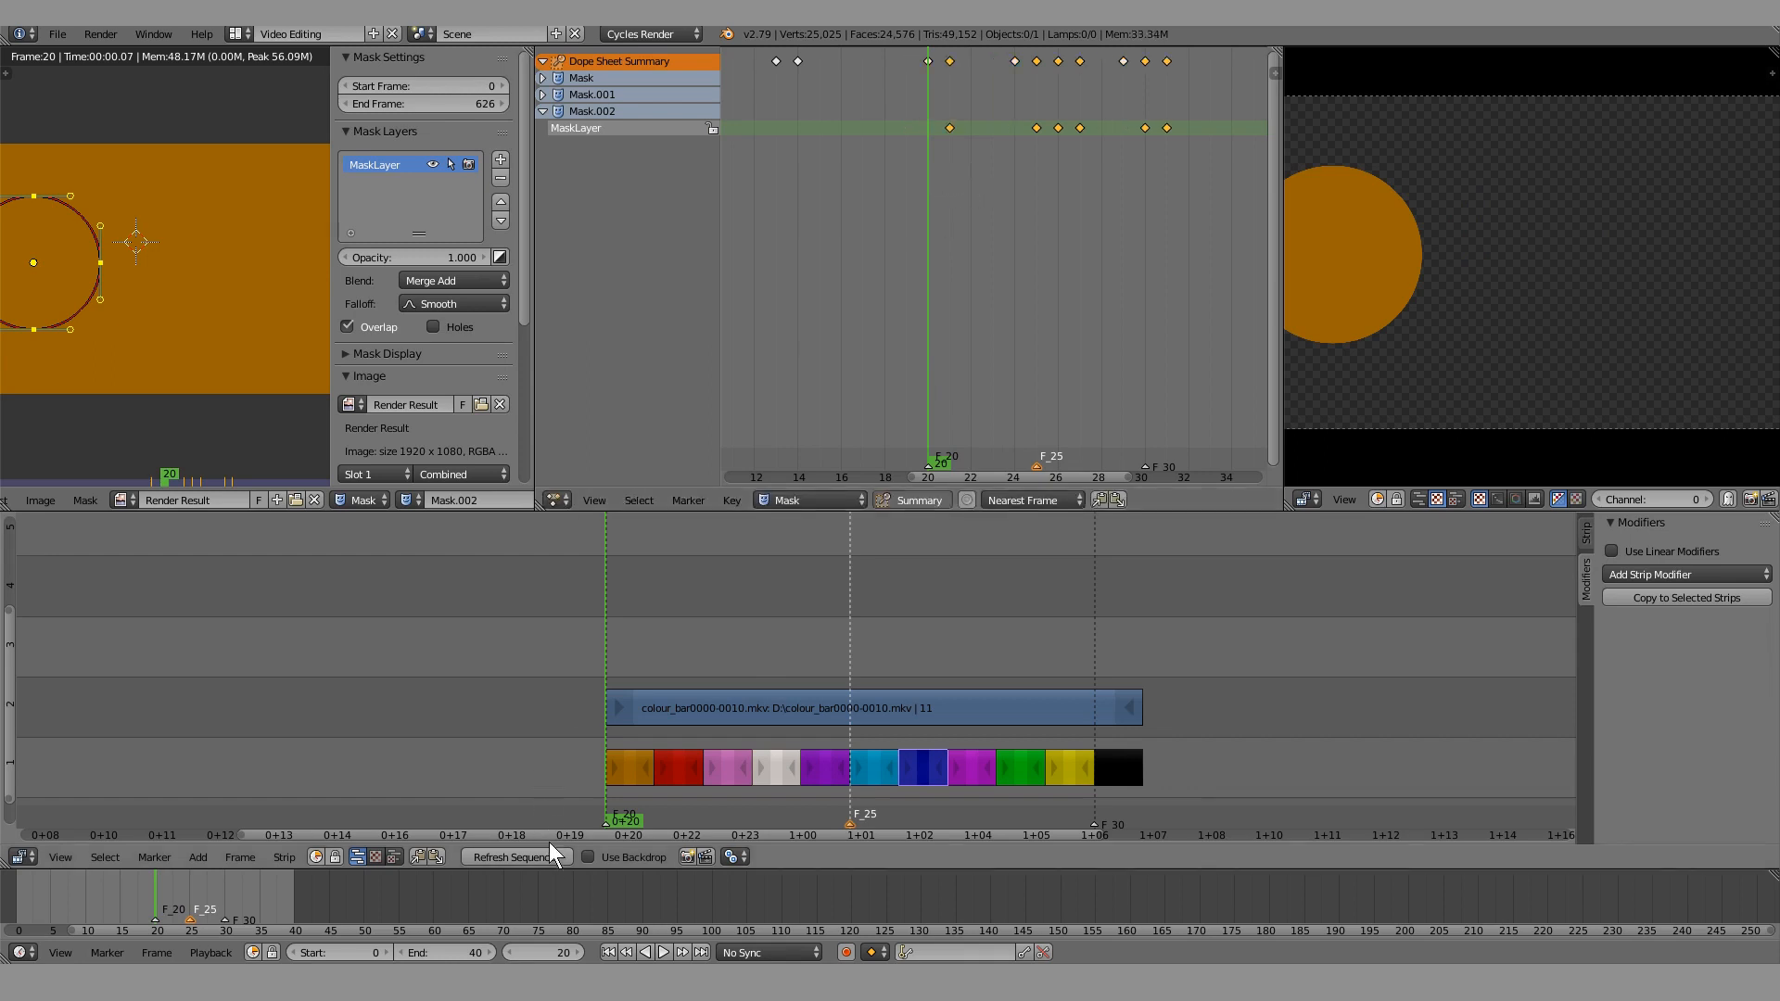
{"action": "left_click_drag", "start_coordinate": [665, 588], "coordinate": [901, 588]}
Duplicate the masked colour bar strip and place the copy further along channel 2, starting at frame 73
{"action": "scroll", "coordinate": [901, 588], "scroll_direction": "down", "scroll_amount": 7}
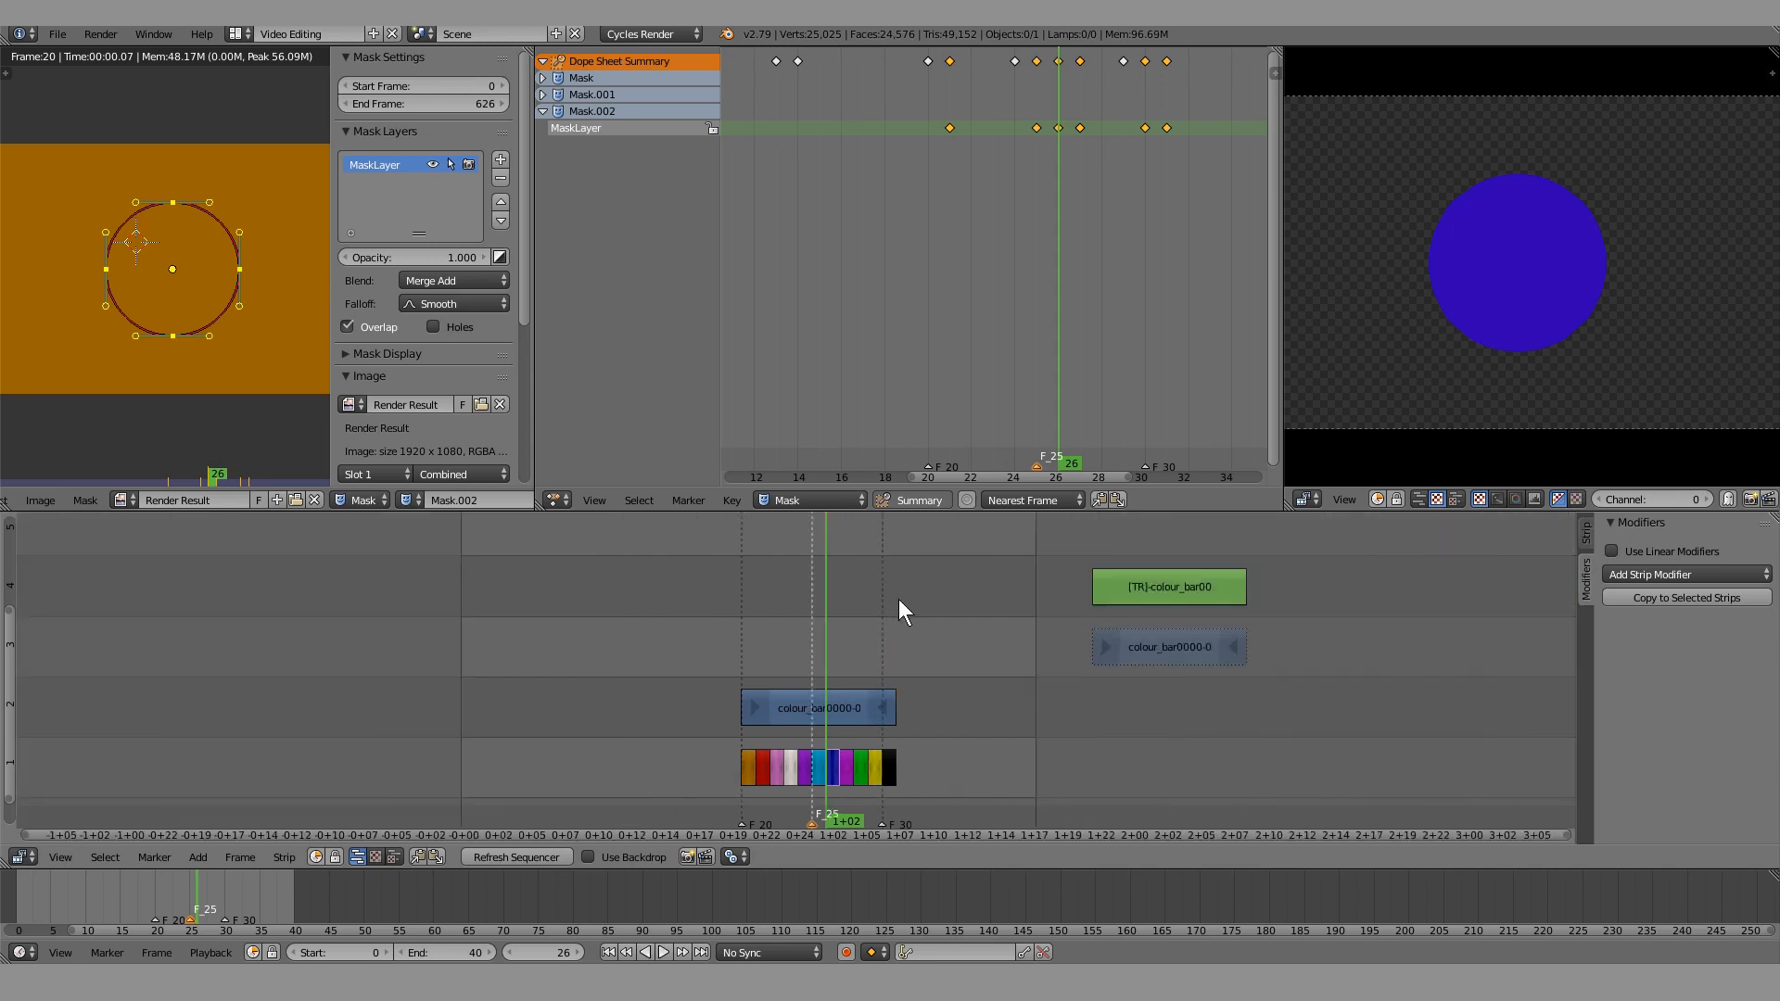
{"action": "scroll", "coordinate": [740, 619], "scroll_direction": "down", "scroll_amount": 1}
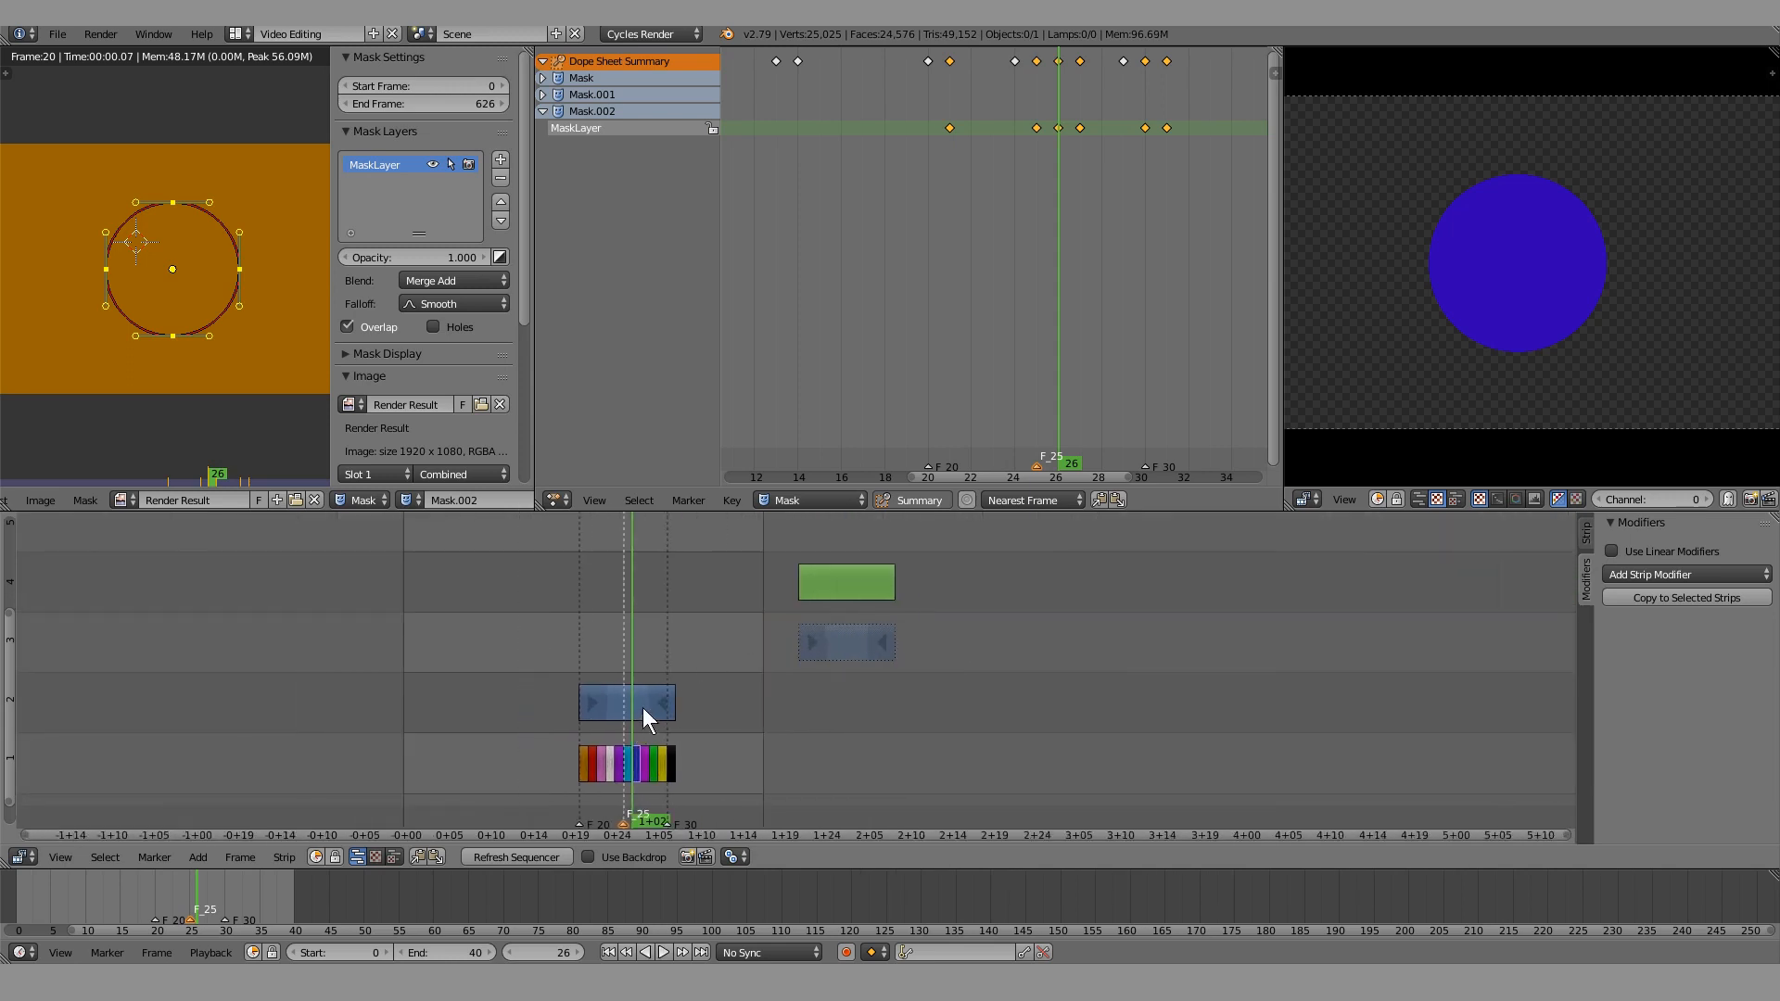
{"action": "right_click", "coordinate": [641, 709]}
{"action": "key", "text": "shift+d"}
{"action": "left_click", "coordinate": [1107, 726]}
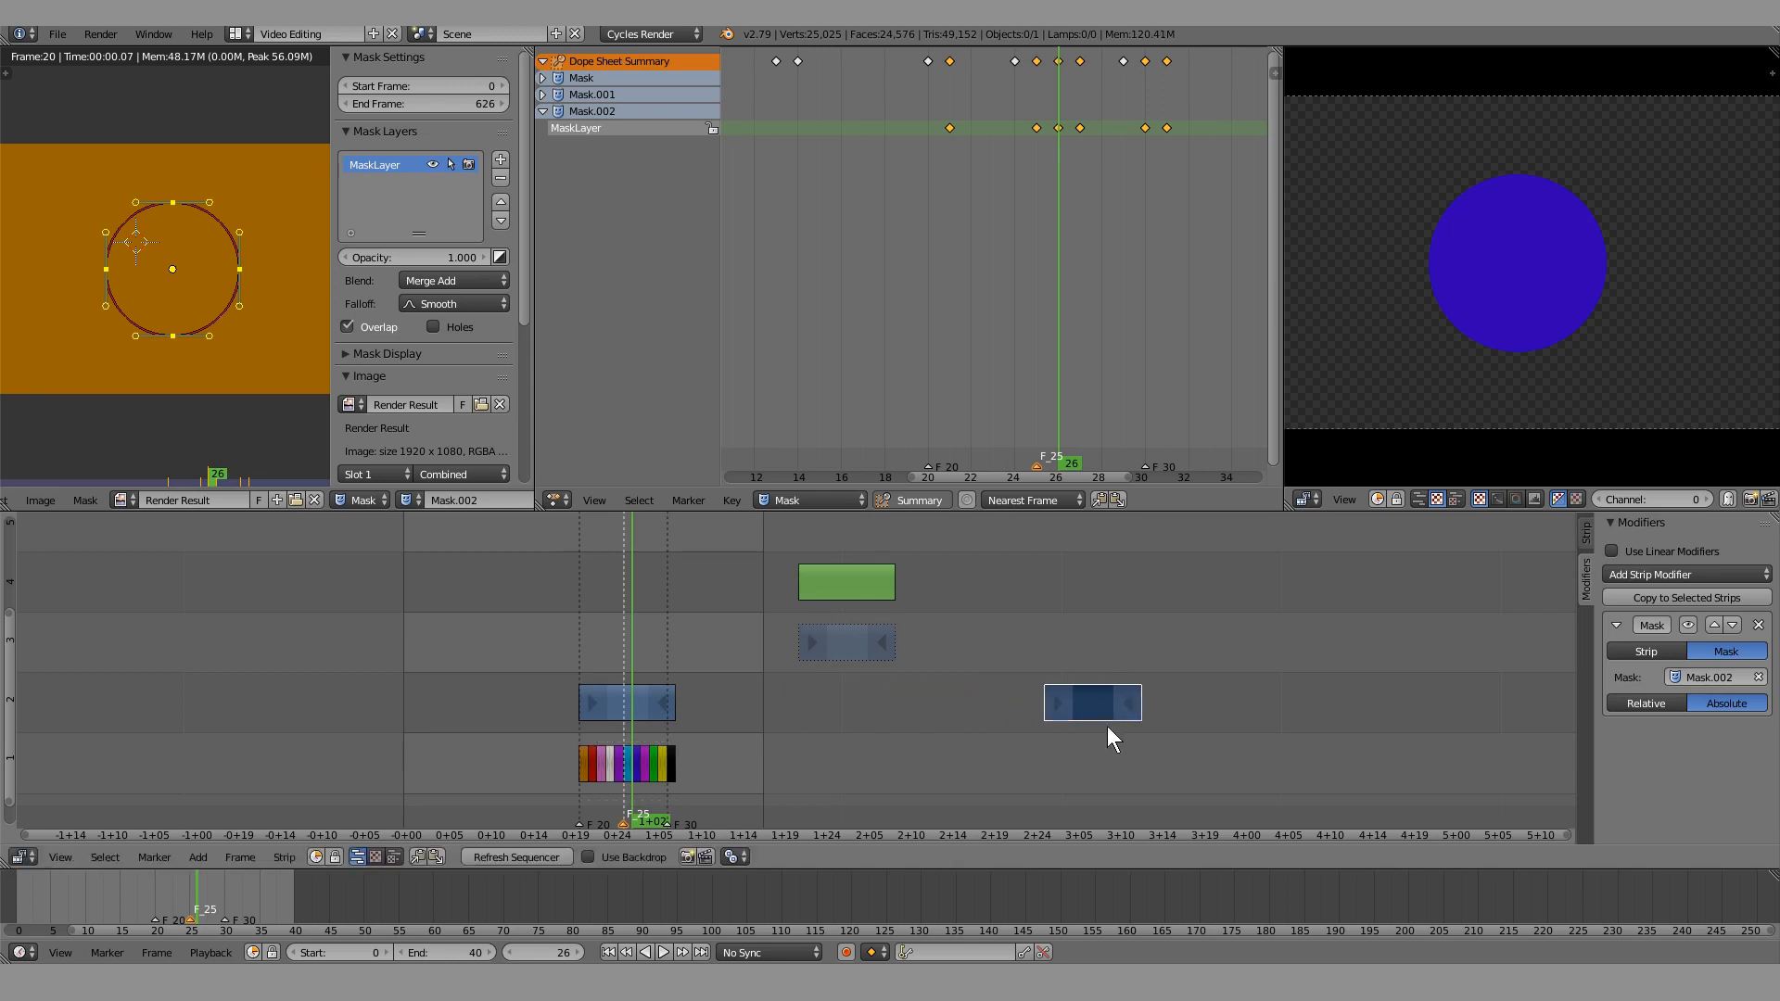
Move the playhead to frame 95, past the duplicated strip, and make it the end frame of the range
{"action": "left_click", "coordinate": [1221, 753]}
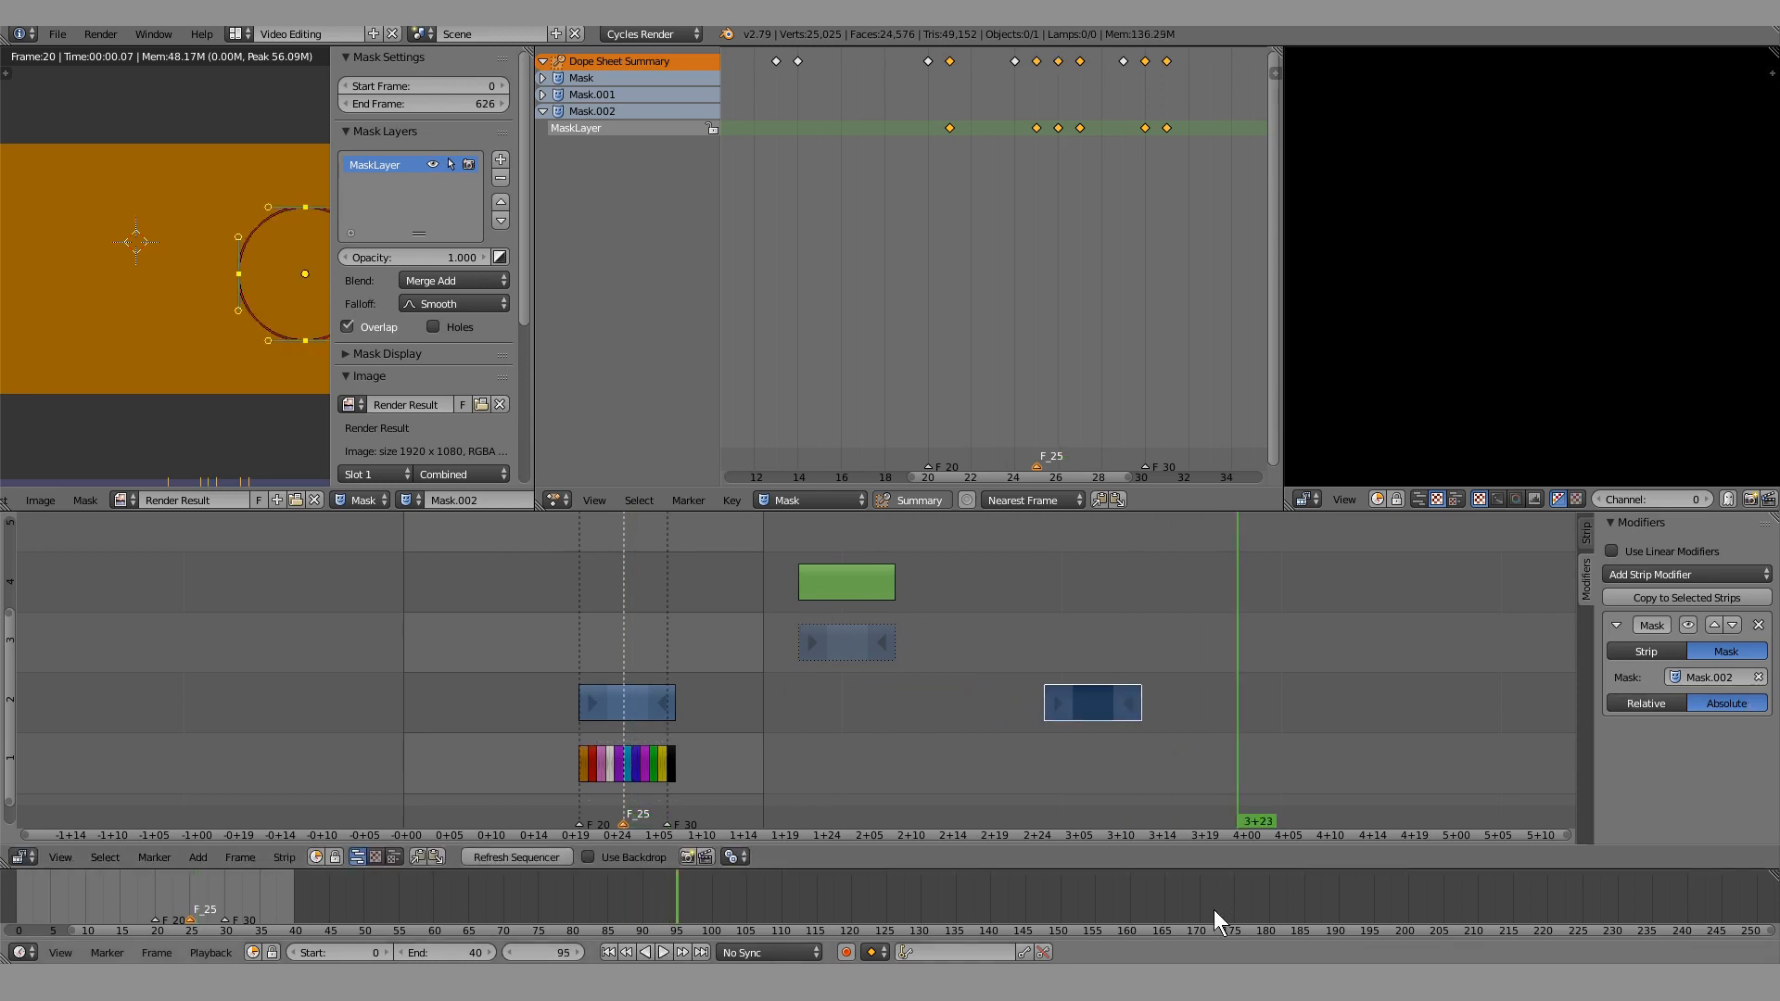
{"action": "key", "text": "e"}
{"action": "middle_click_drag", "start_coordinate": [1046, 704], "coordinate": [1040, 703]}
{"action": "scroll", "coordinate": [1040, 704], "scroll_direction": "up", "scroll_amount": 3}
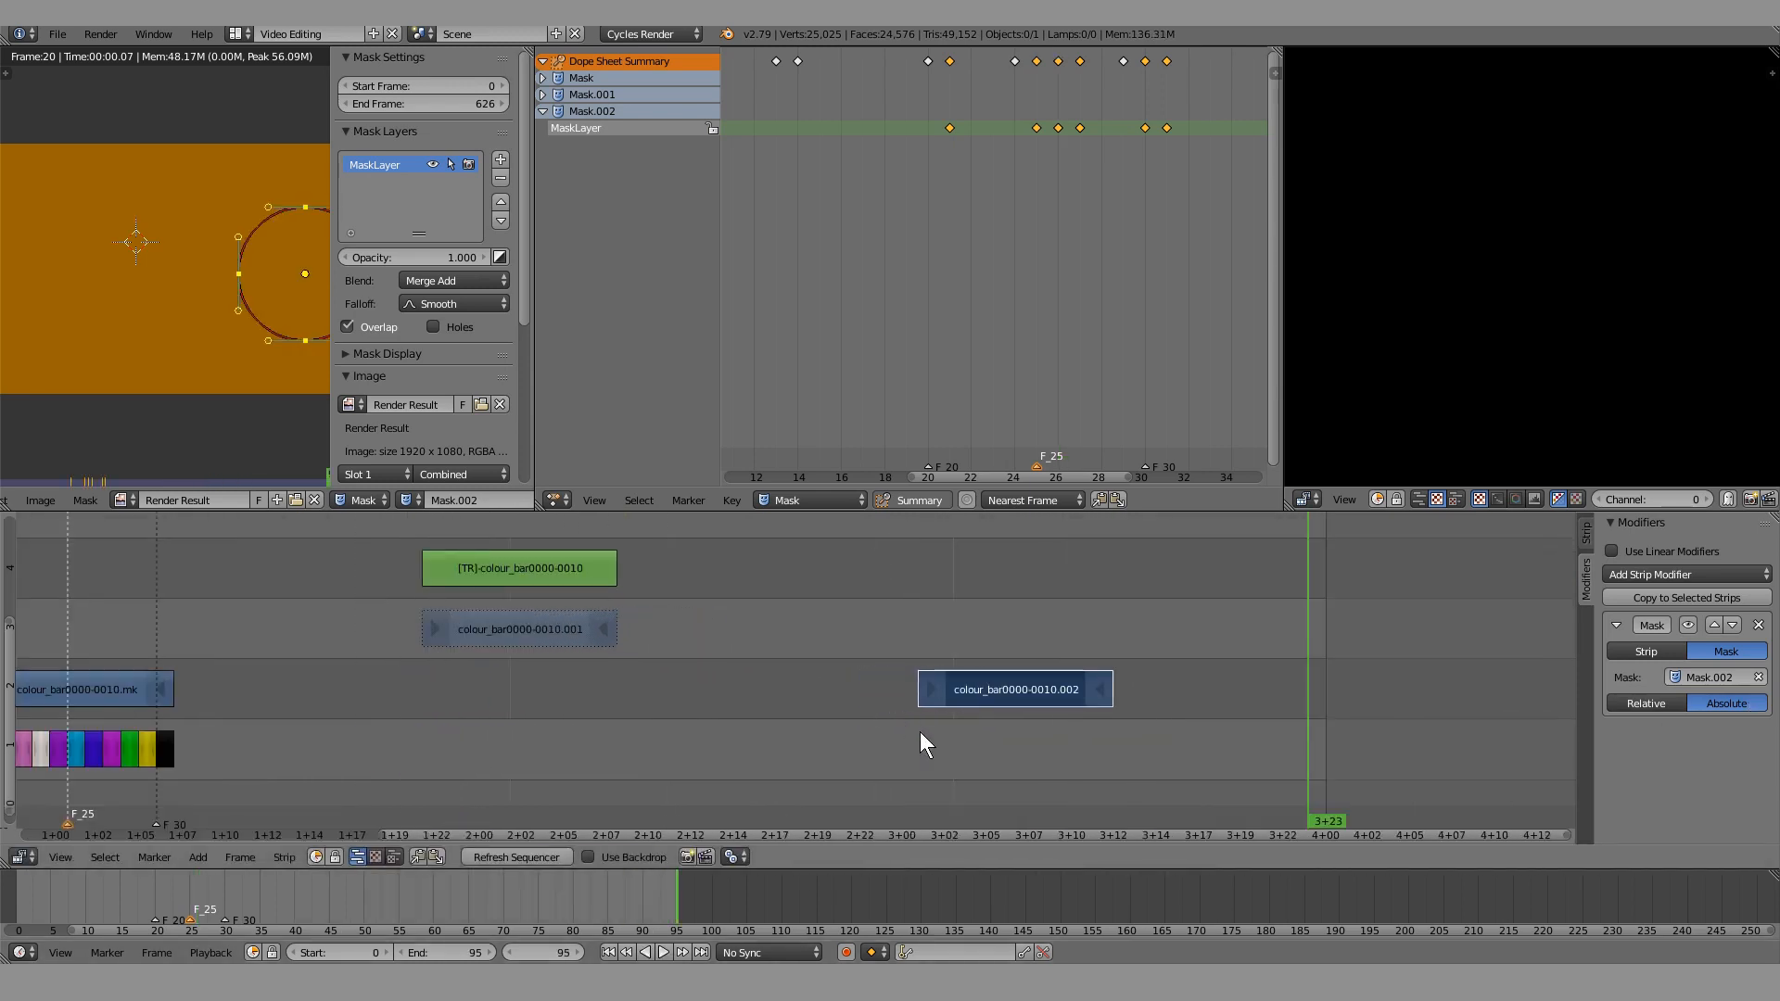
Play the animation over the duplicated strip to check how its absolute mask behaves, then stop playback
{"action": "left_click", "coordinate": [920, 731]}
{"action": "key", "text": "alt+a"}
{"action": "key", "text": "alt+a"}
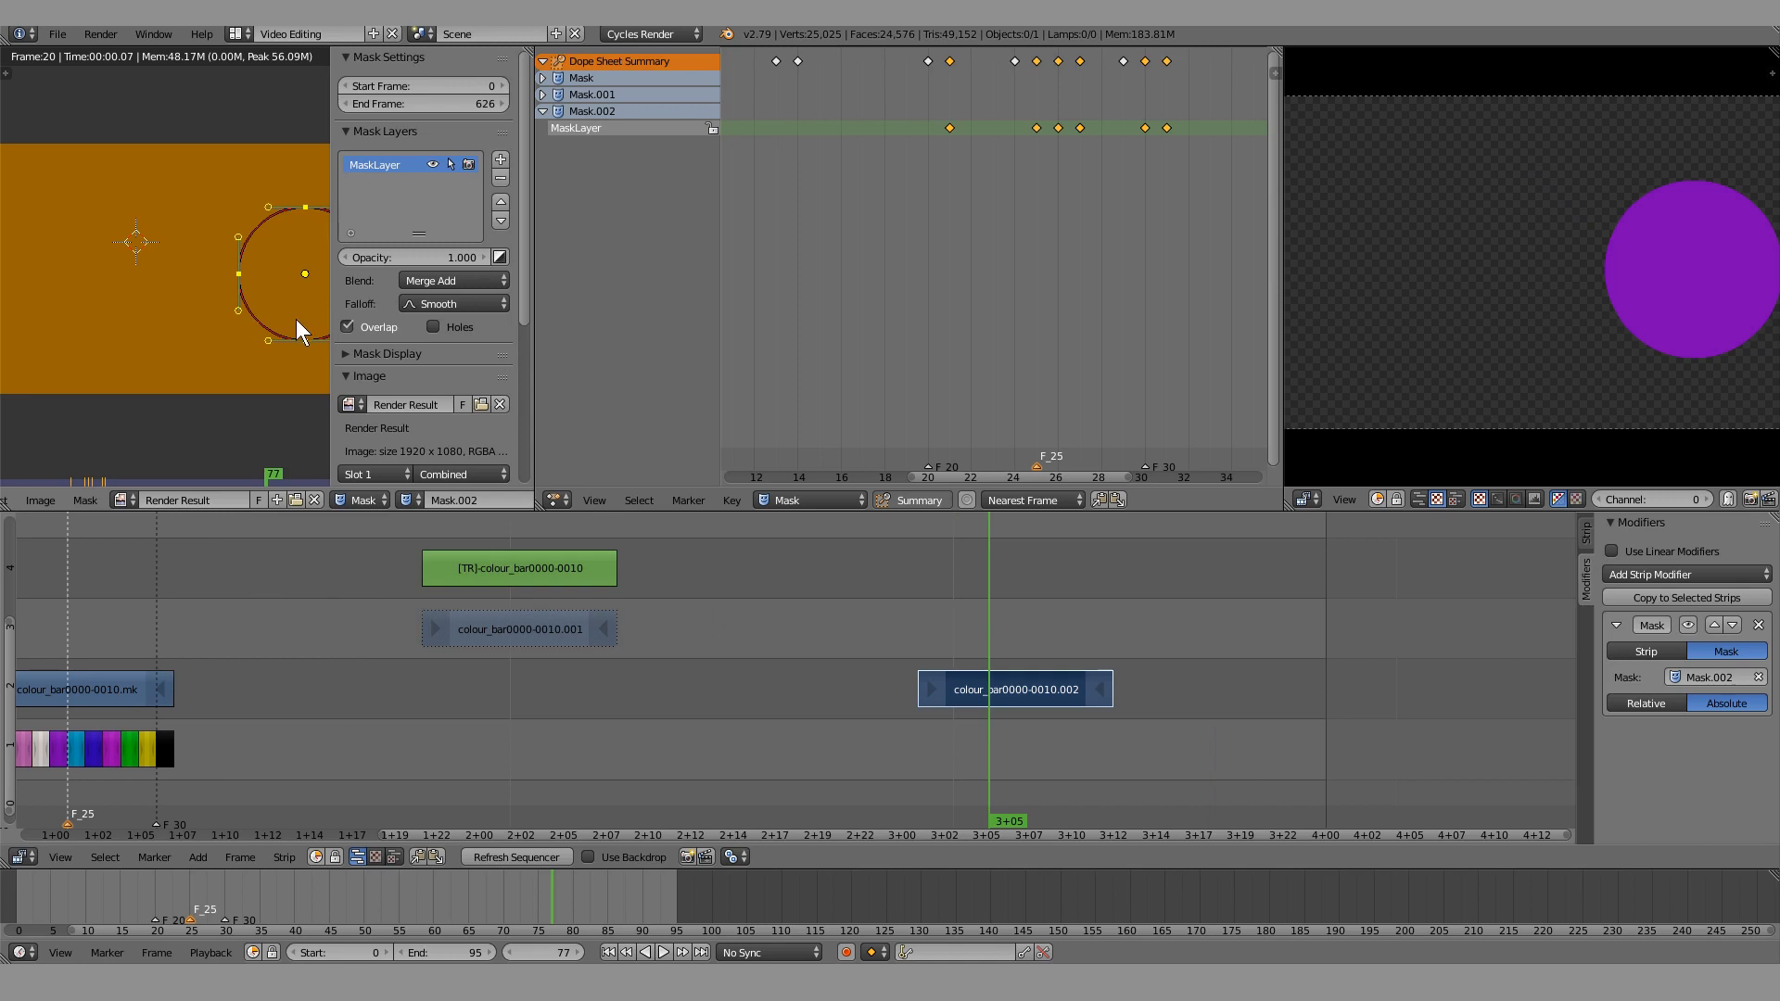
Place the playhead at the duplicated strip's start, frame 73, and move the selected Mask.002 keyframes to begin there
{"action": "left_click_drag", "start_coordinate": [940, 742], "coordinate": [916, 743]}
{"action": "scroll", "coordinate": [903, 370], "scroll_direction": "down", "scroll_amount": 8}
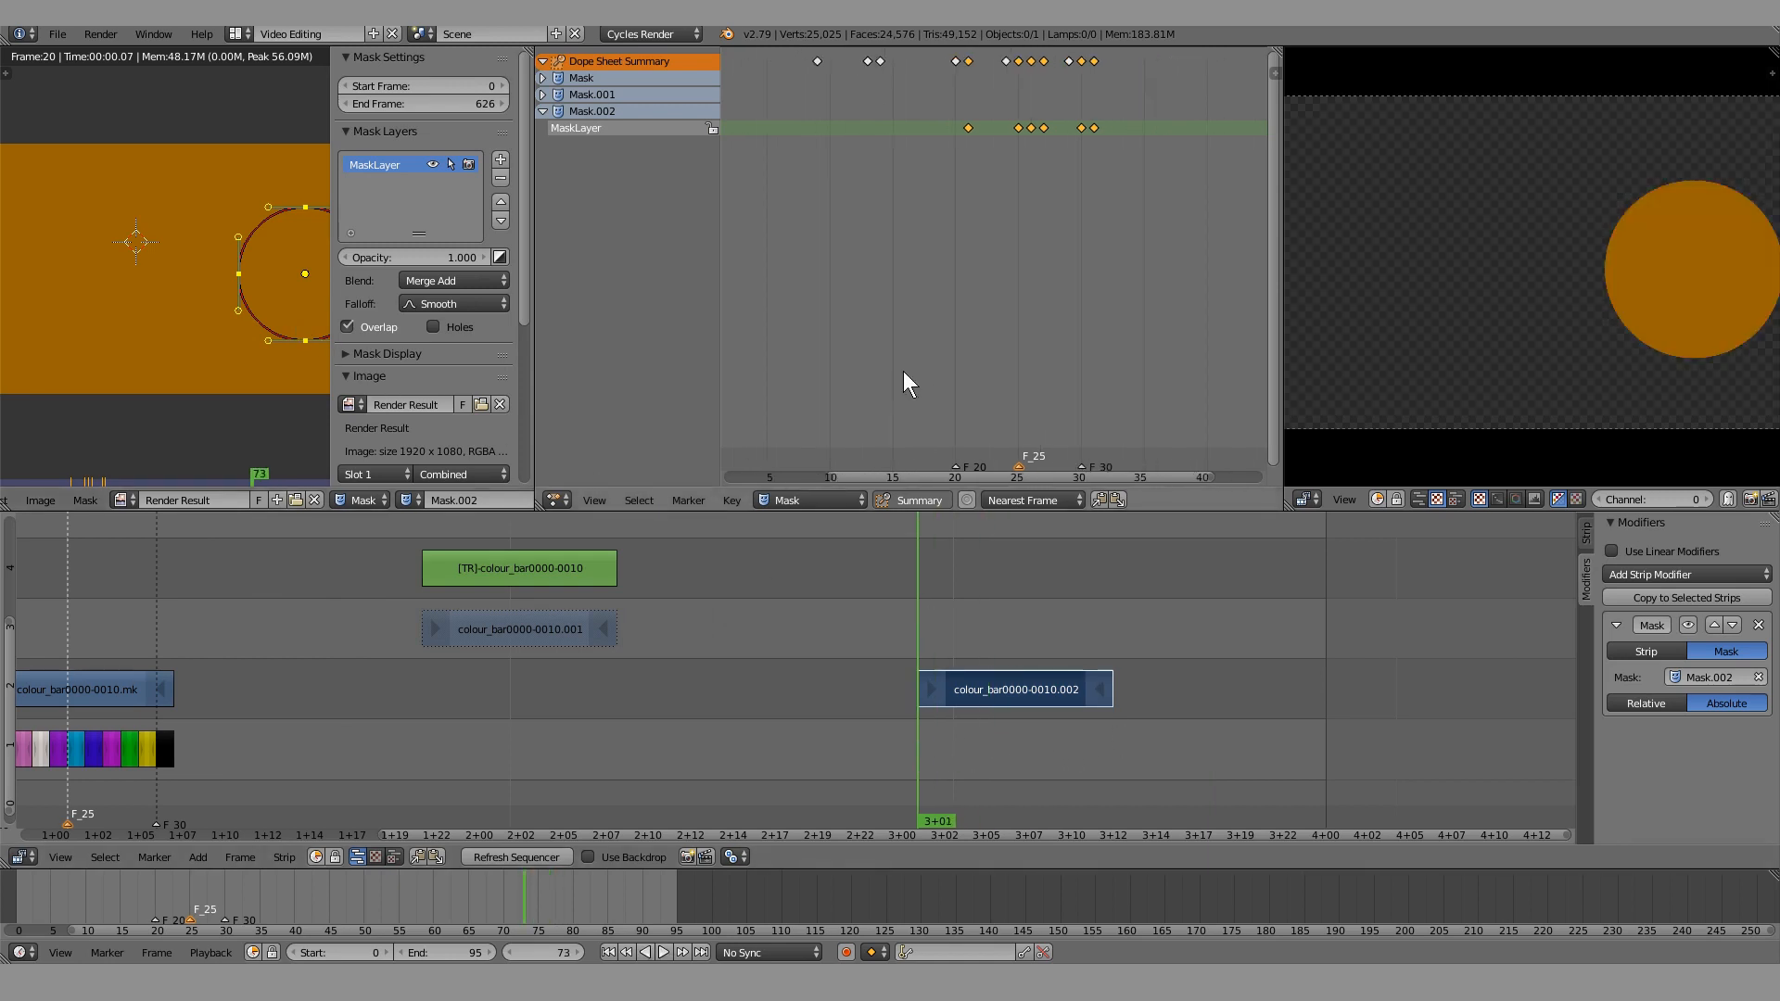
{"action": "scroll", "coordinate": [1075, 174], "scroll_direction": "up", "scroll_amount": 1}
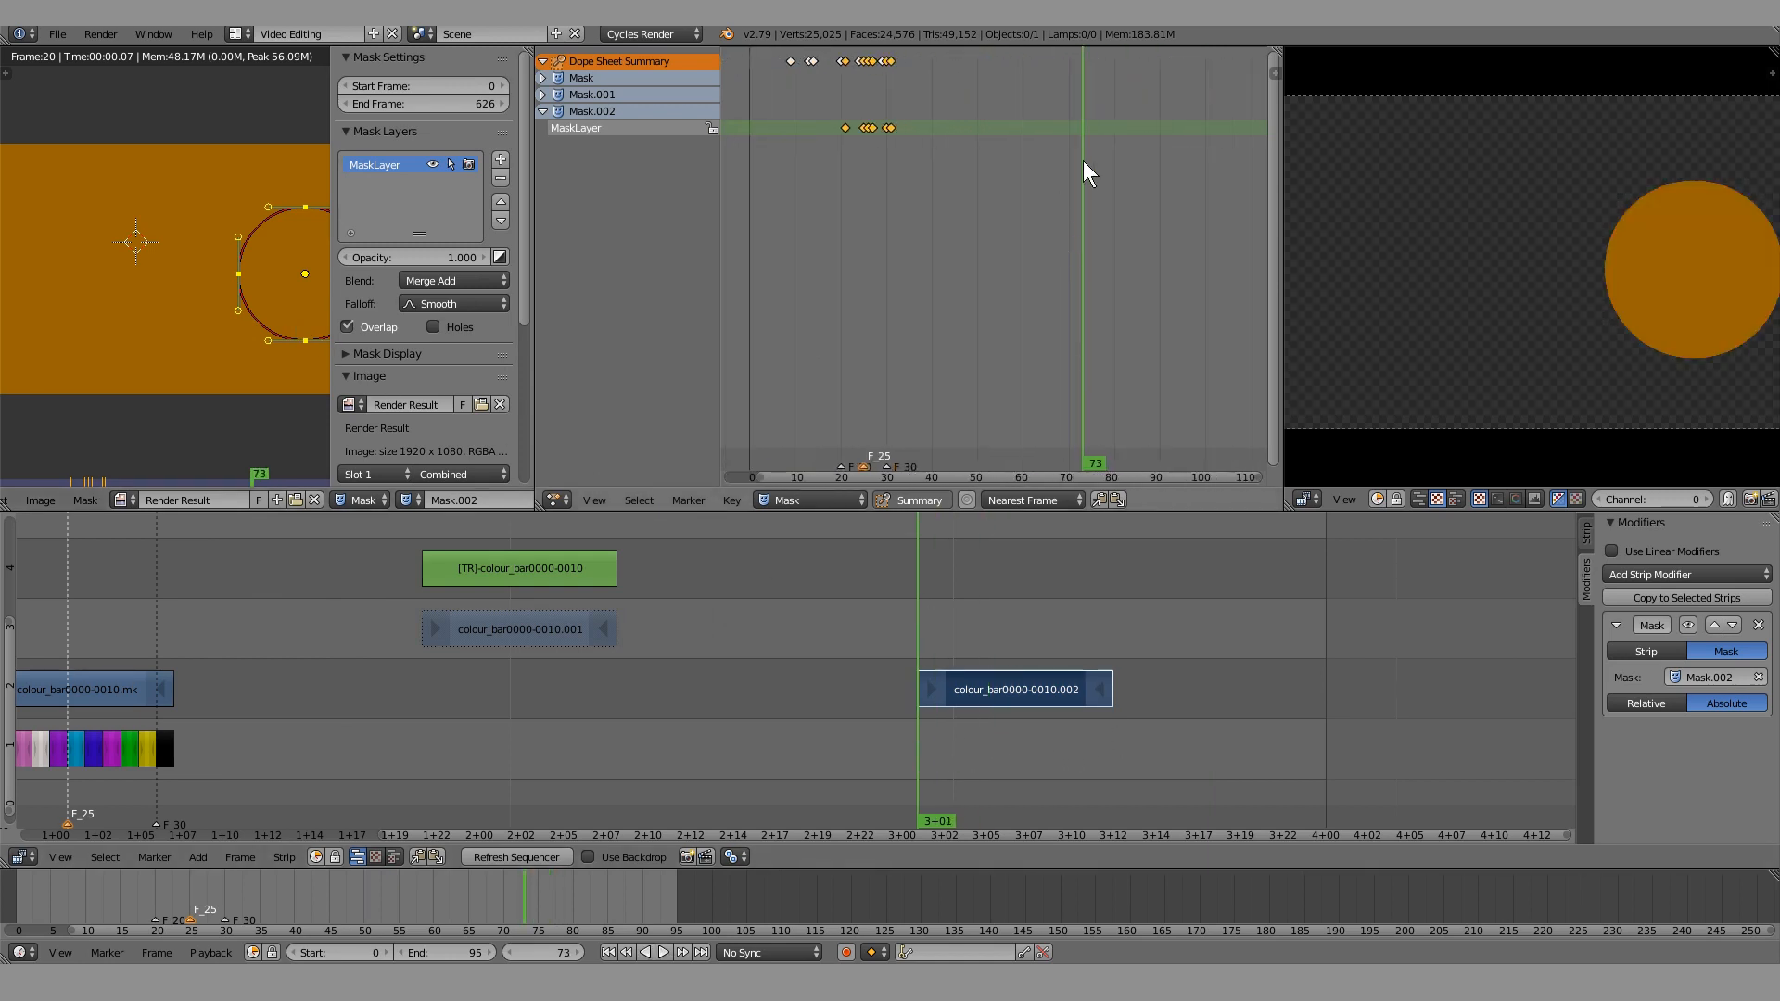
{"action": "key", "text": "g"}
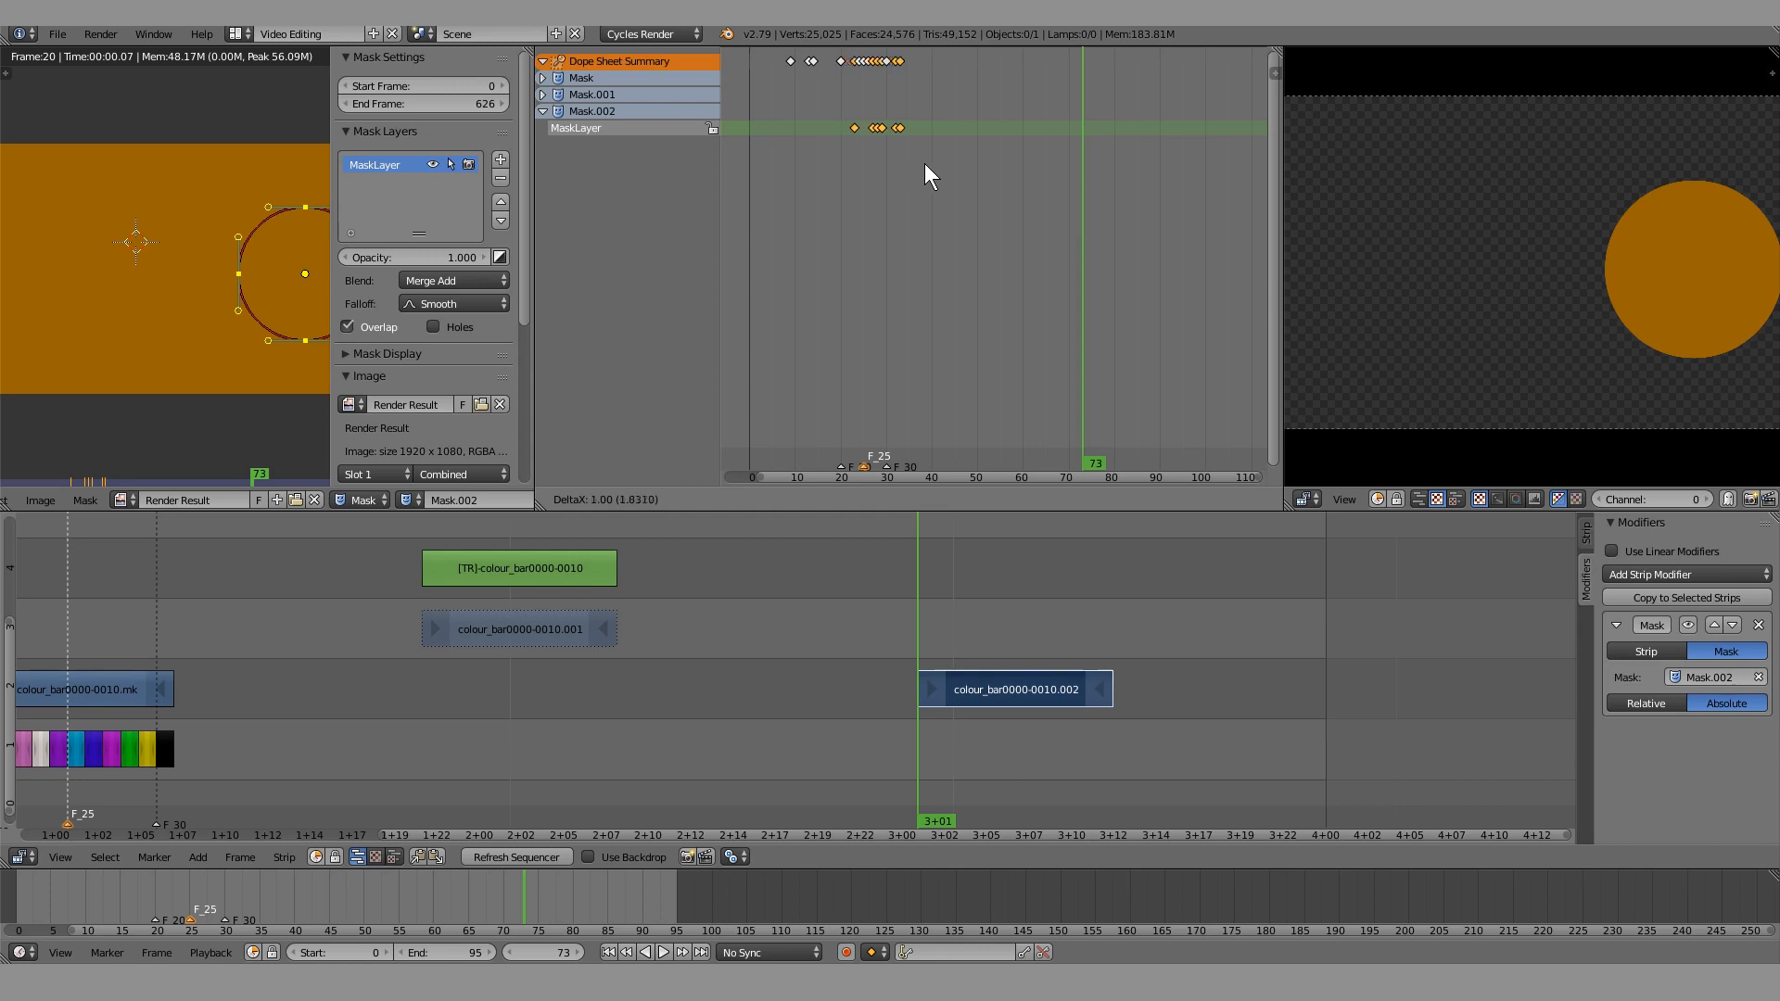
{"action": "left_click", "coordinate": [1147, 165]}
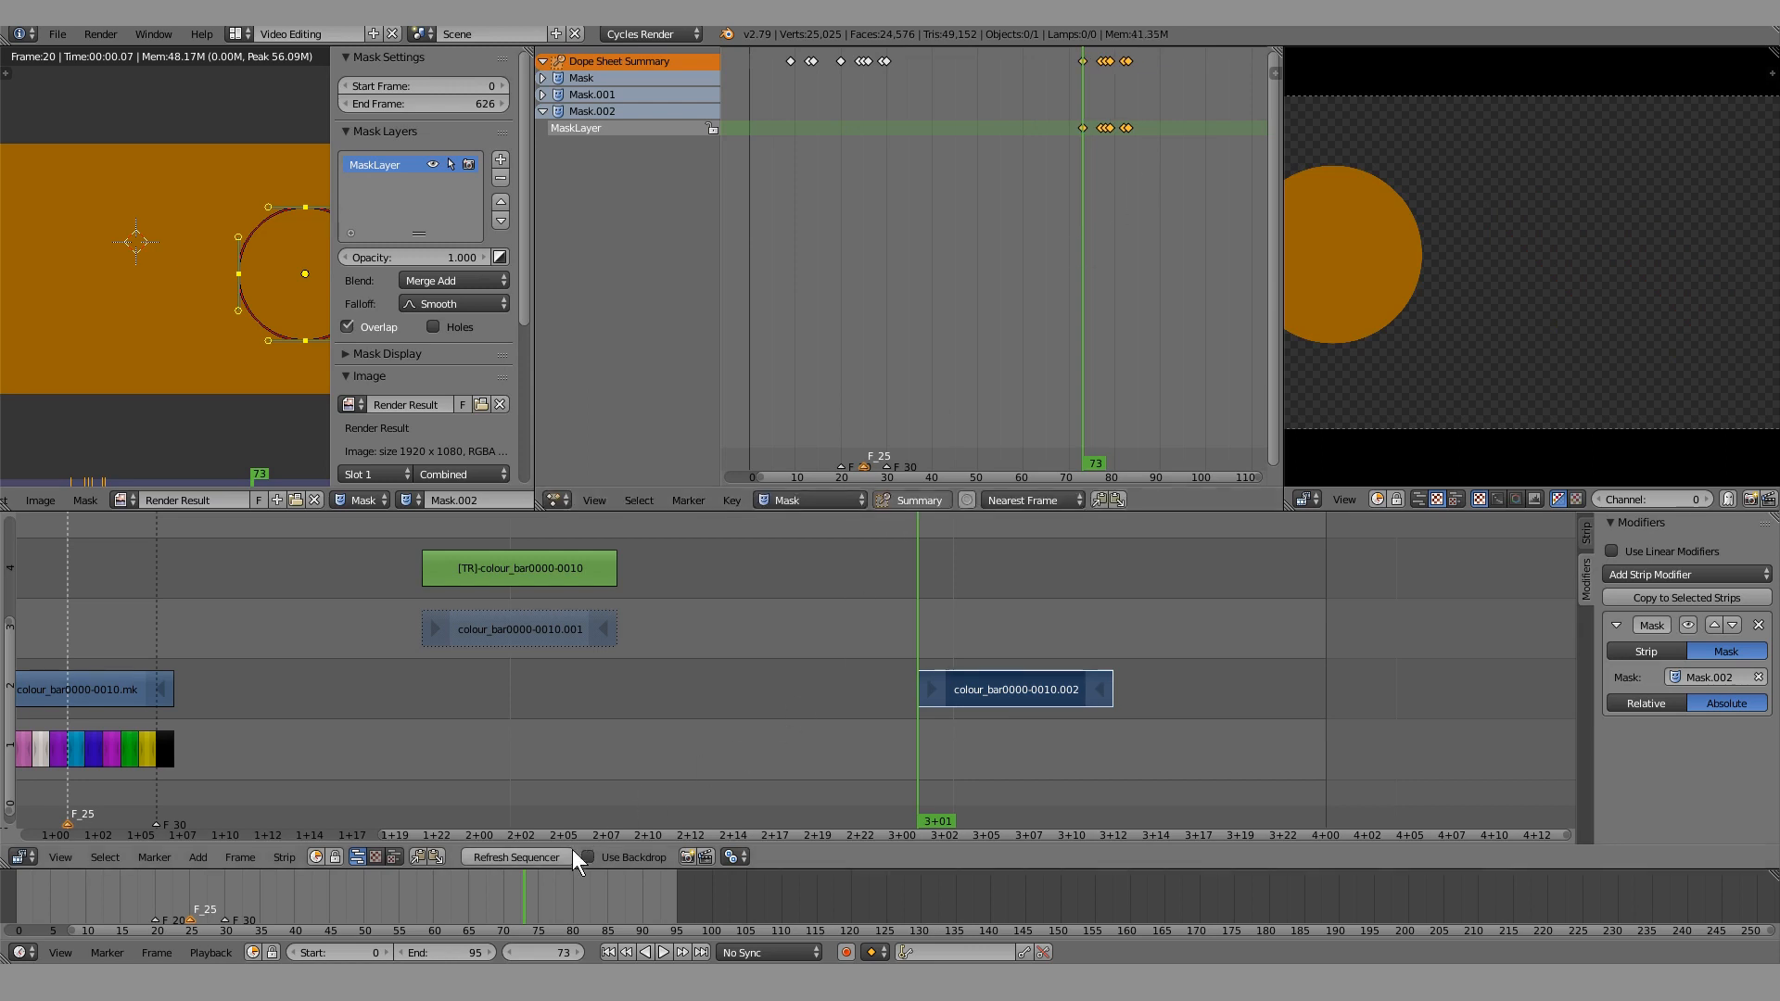
Widen the sequencer preview area and play the duplicated strip to check the mask movement against its colours
{"action": "middle_click_drag", "start_coordinate": [606, 818], "coordinate": [427, 830]}
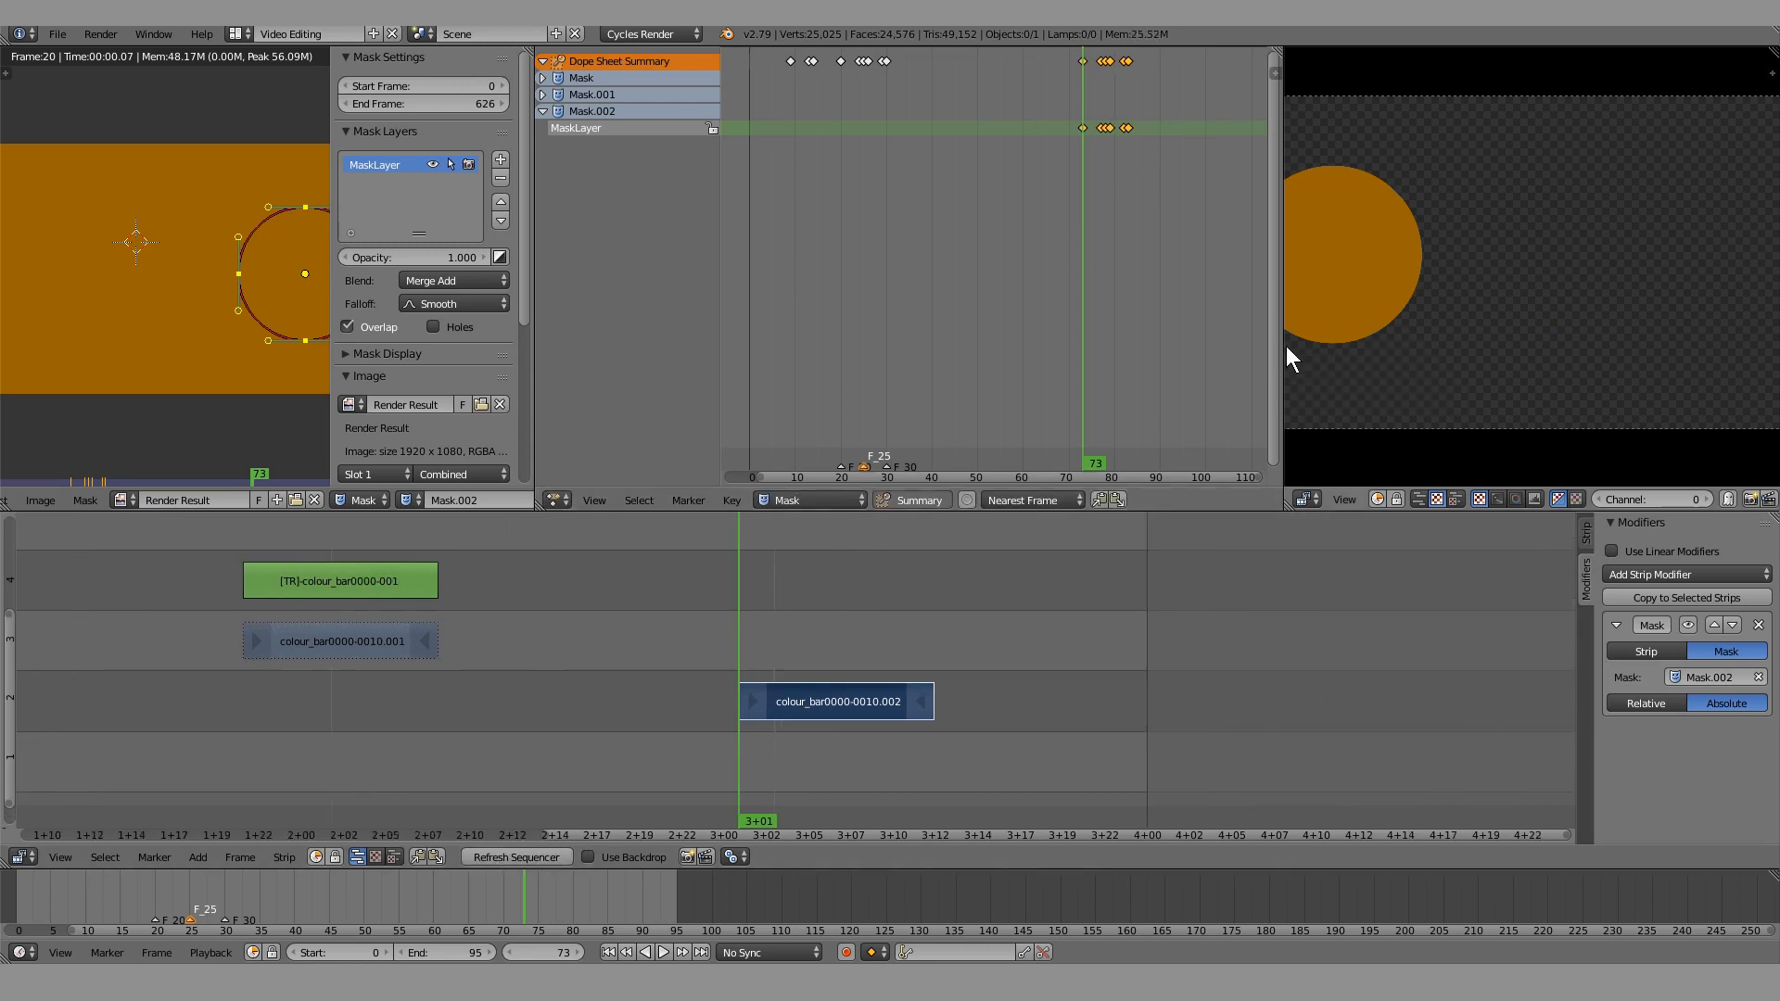
{"action": "left_click_drag", "start_coordinate": [1280, 345], "coordinate": [1082, 345]}
{"action": "key", "text": "alt+a"}
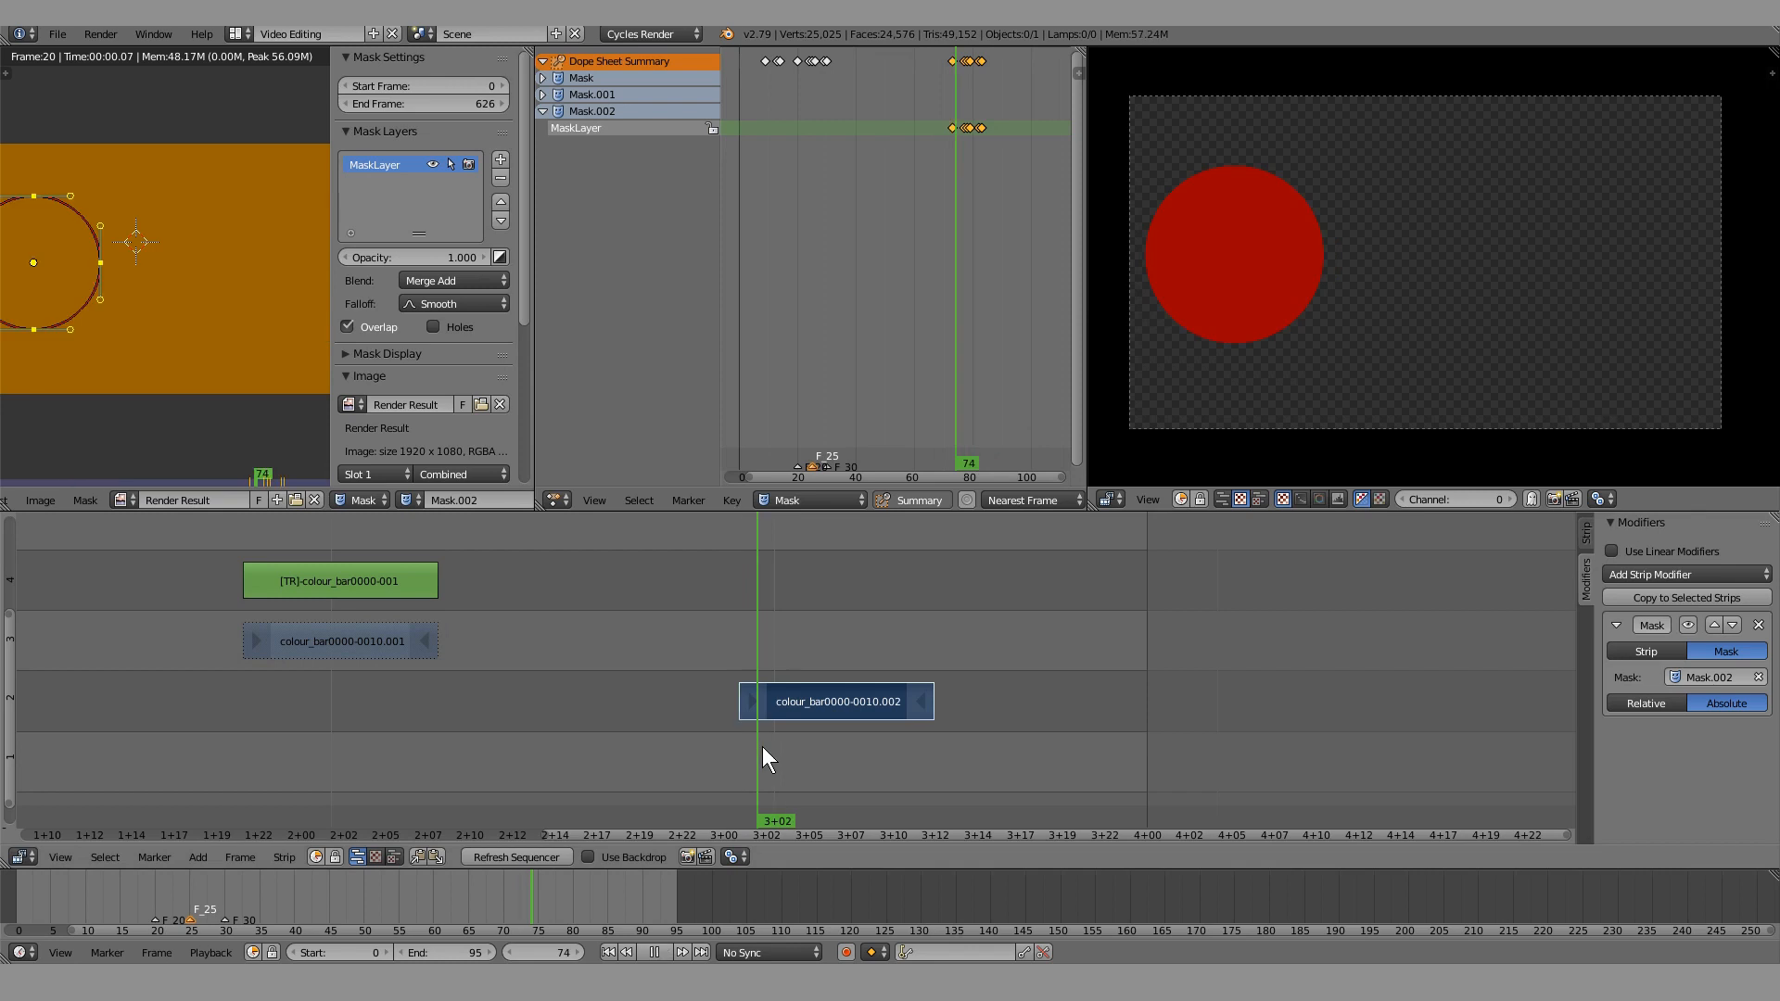
{"action": "key", "text": "alt+a"}
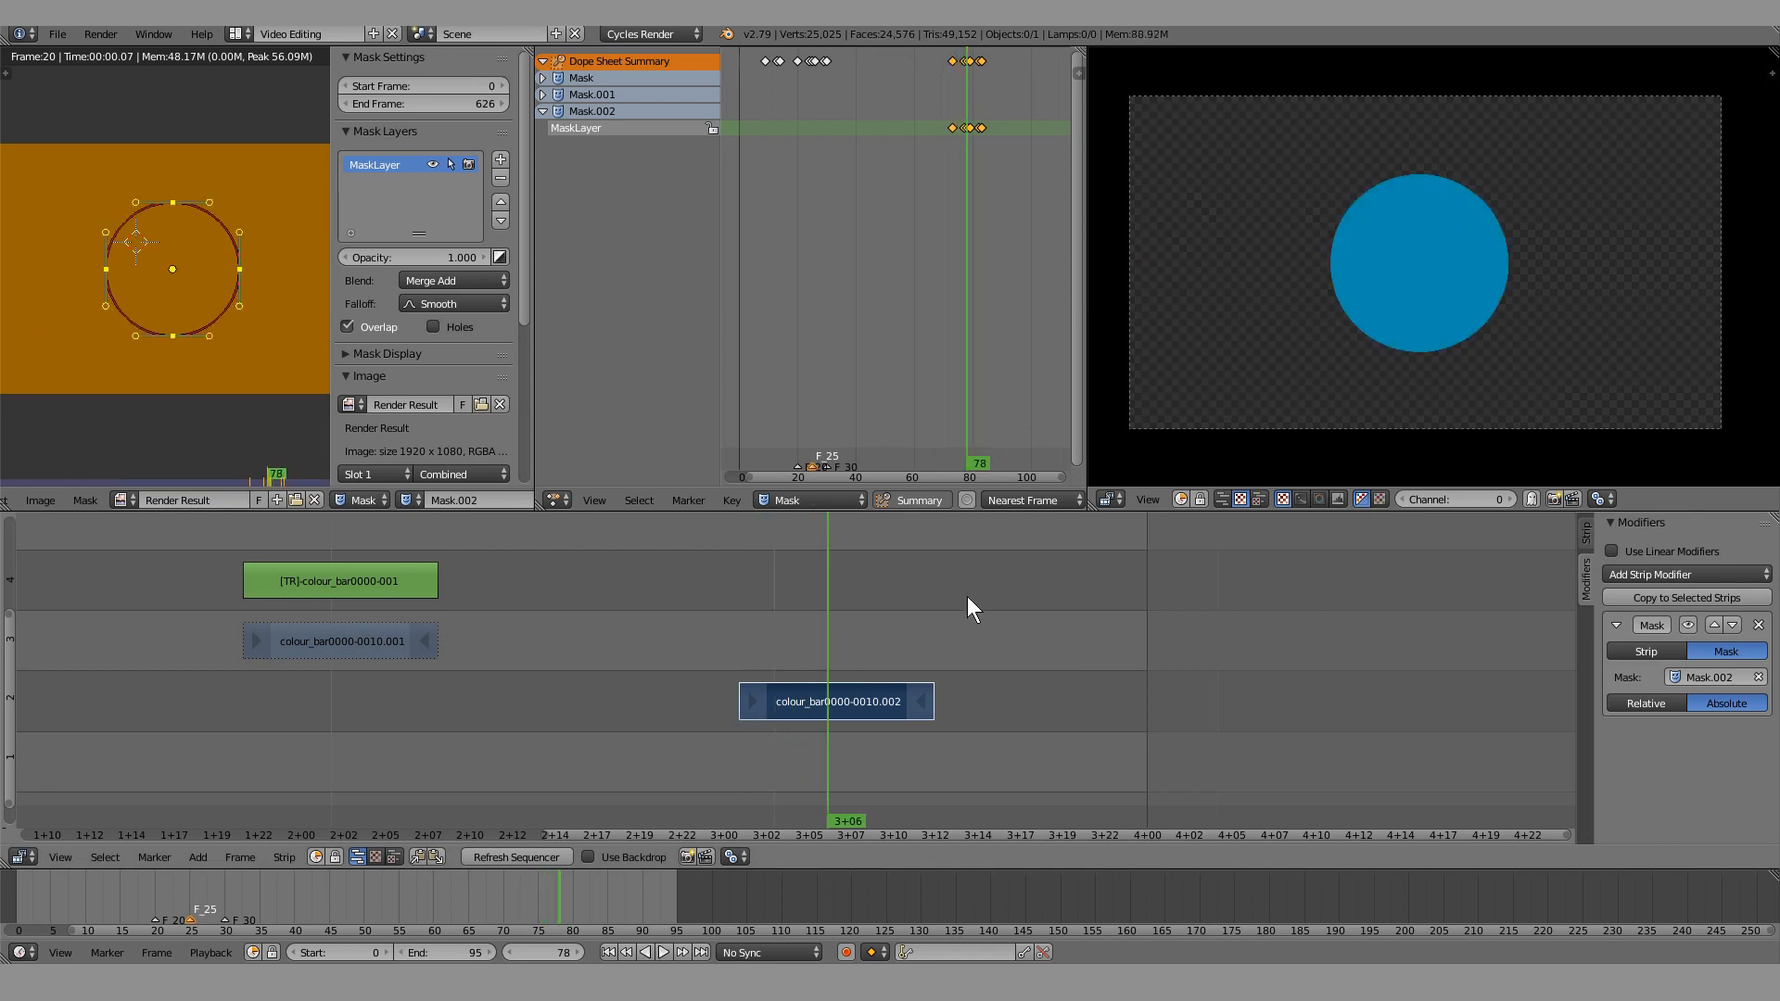
{"action": "middle_click_drag", "start_coordinate": [731, 656], "coordinate": [1061, 631]}
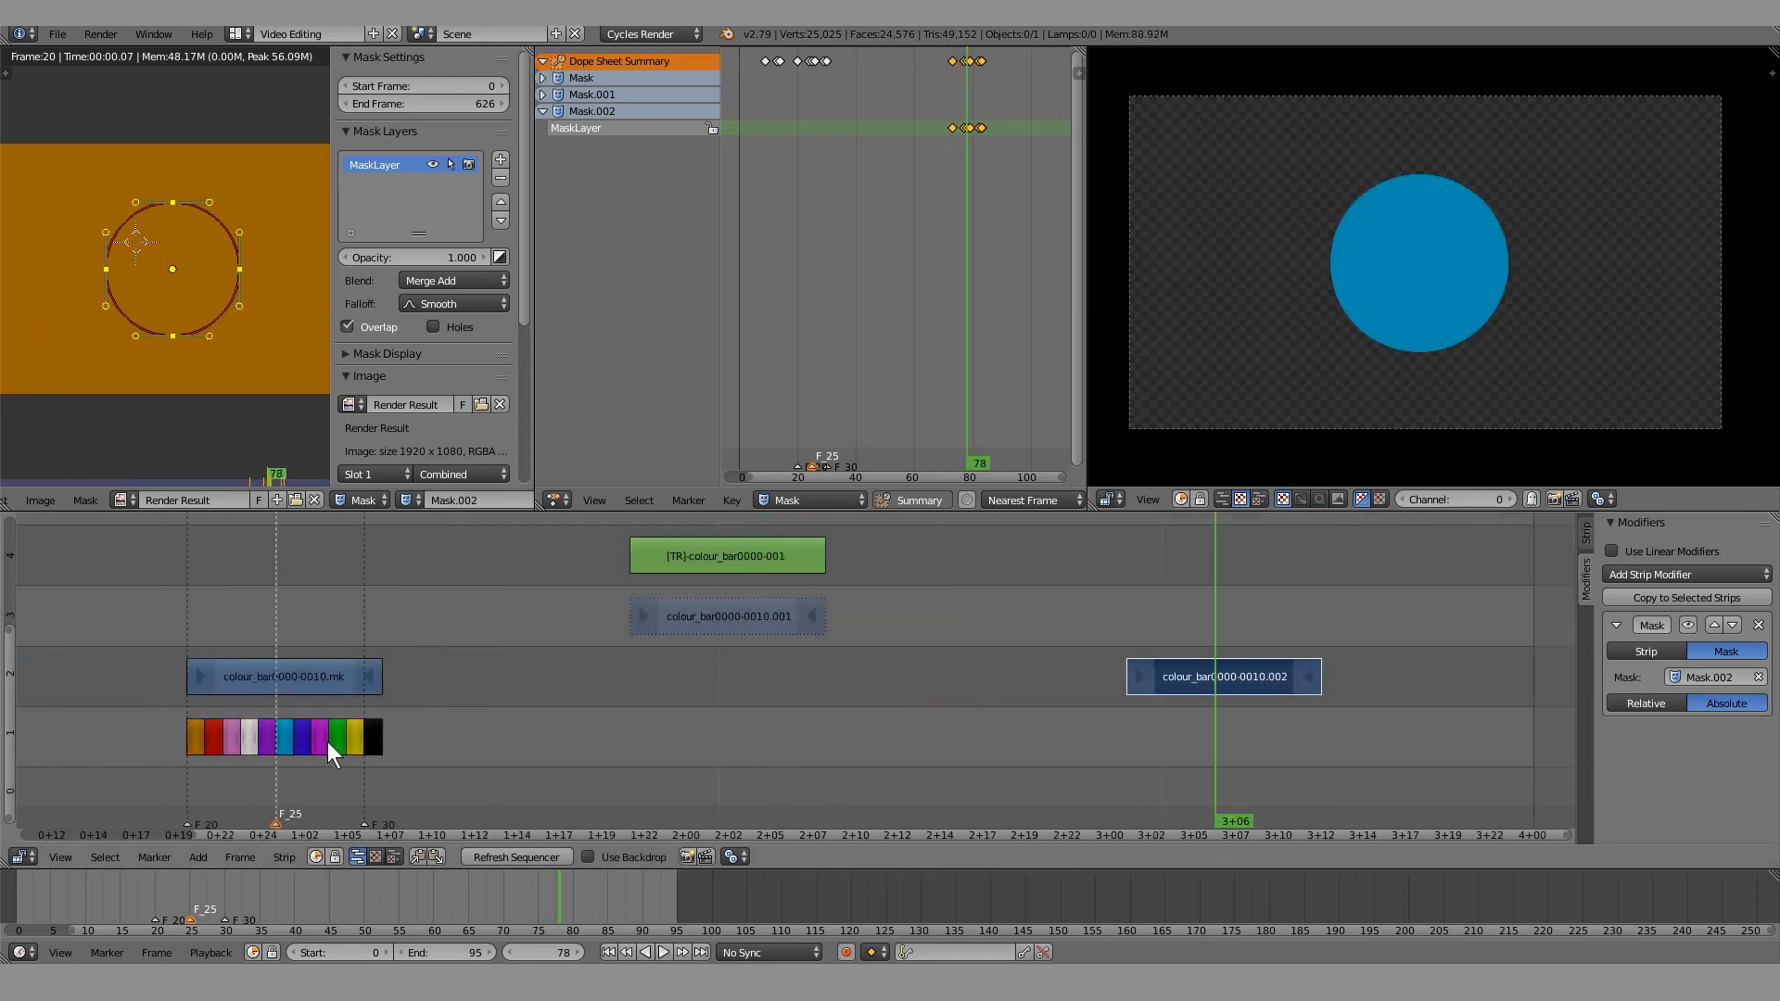
{"action": "middle_click_drag", "start_coordinate": [987, 681], "coordinate": [965, 680]}
{"action": "key", "text": "alt+a"}
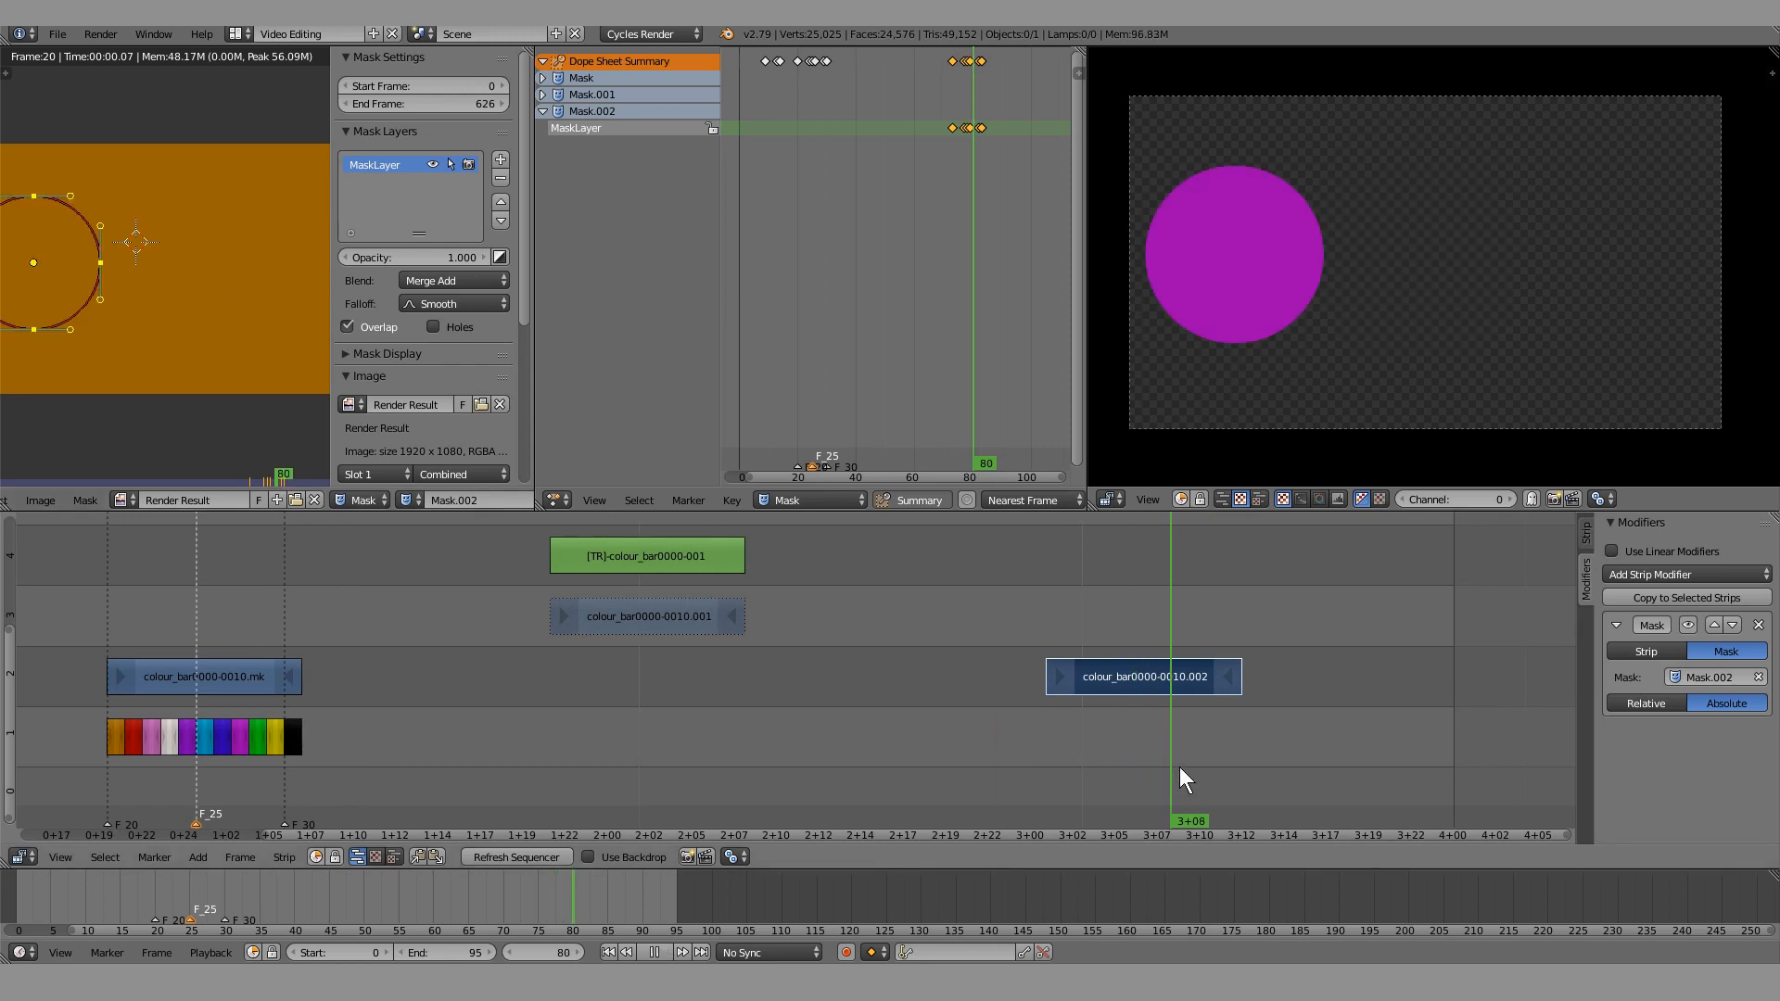
{"action": "key", "text": "alt+a"}
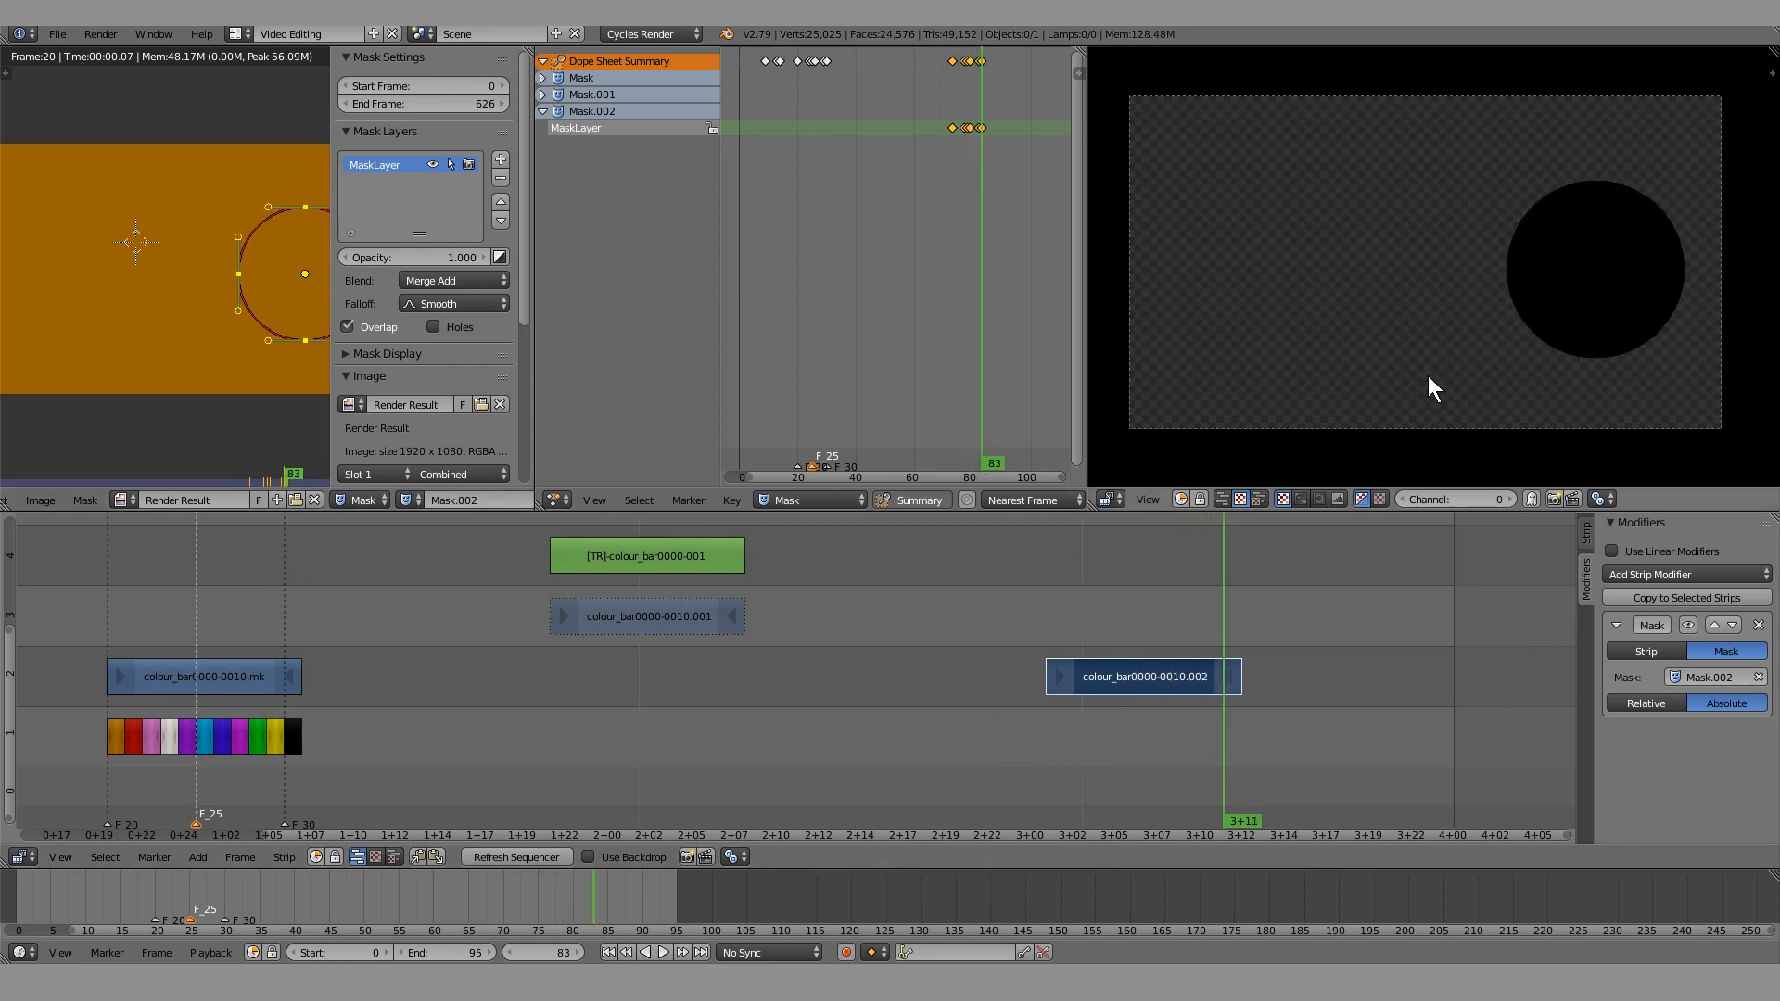
Compare the original and duplicated strips with the relative and absolute mask timing options and the mask's Start Frame setting
{"action": "scroll", "coordinate": [1220, 716], "scroll_direction": "up", "scroll_amount": 2}
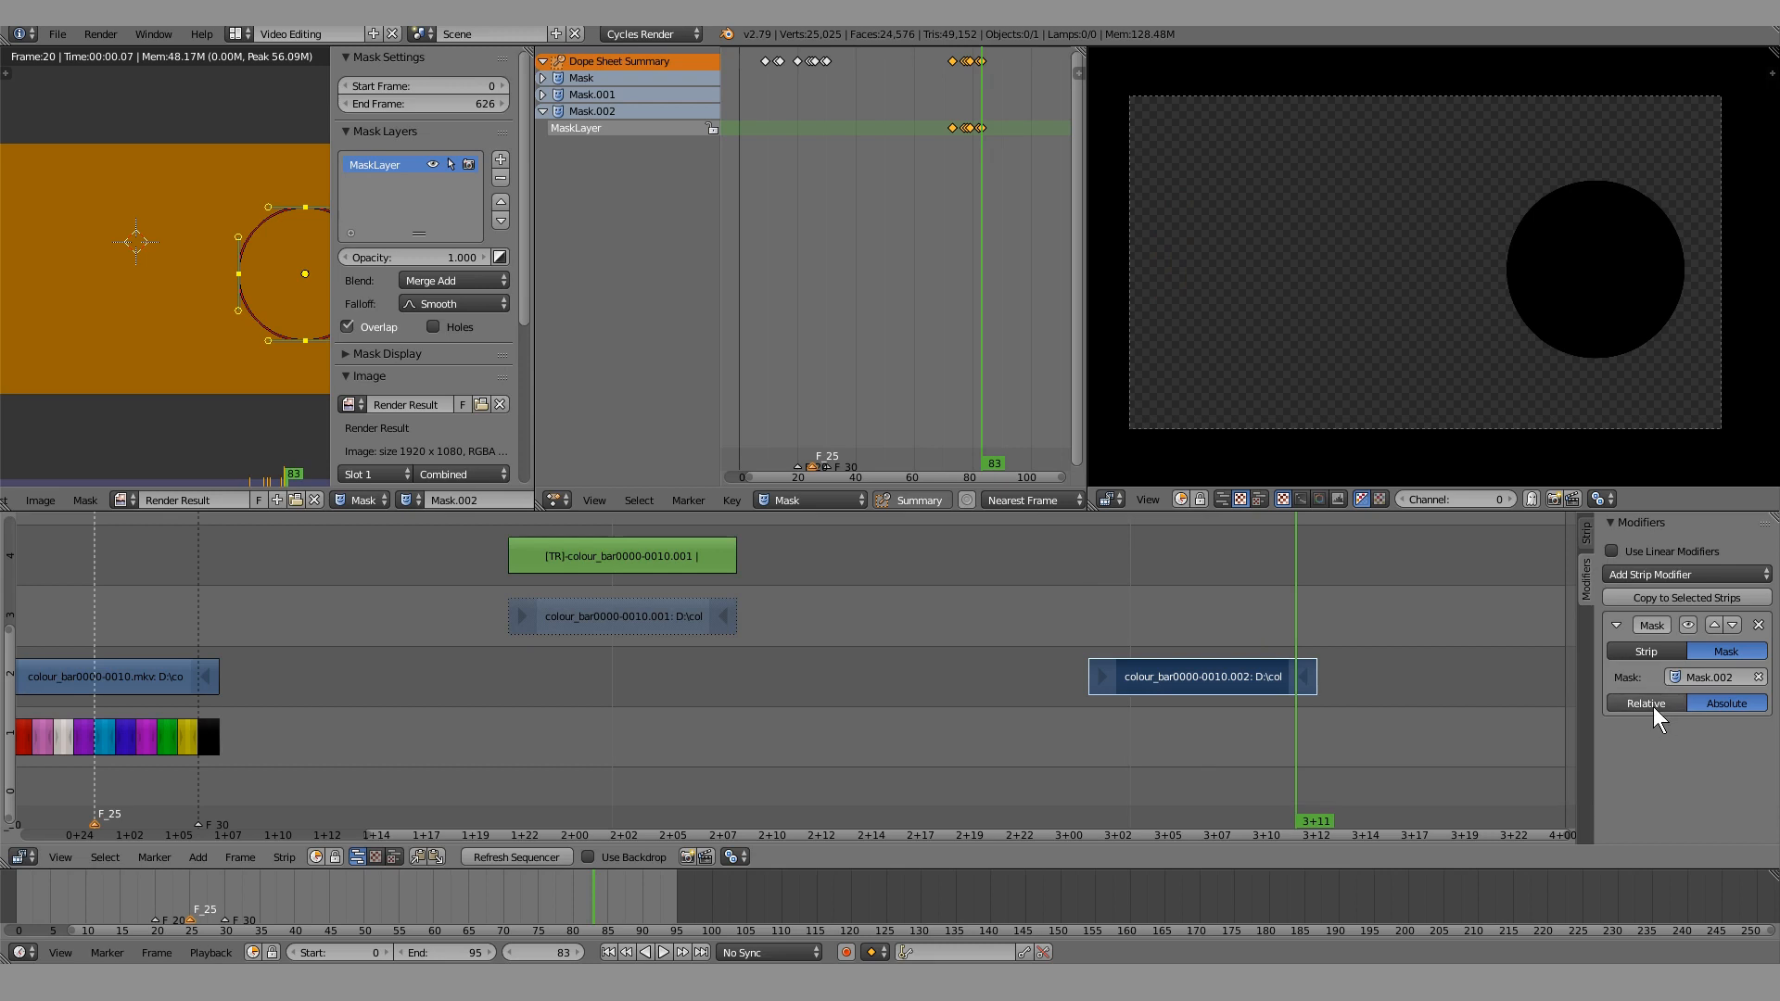
{"action": "middle_click_drag", "start_coordinate": [814, 676], "coordinate": [1091, 677]}
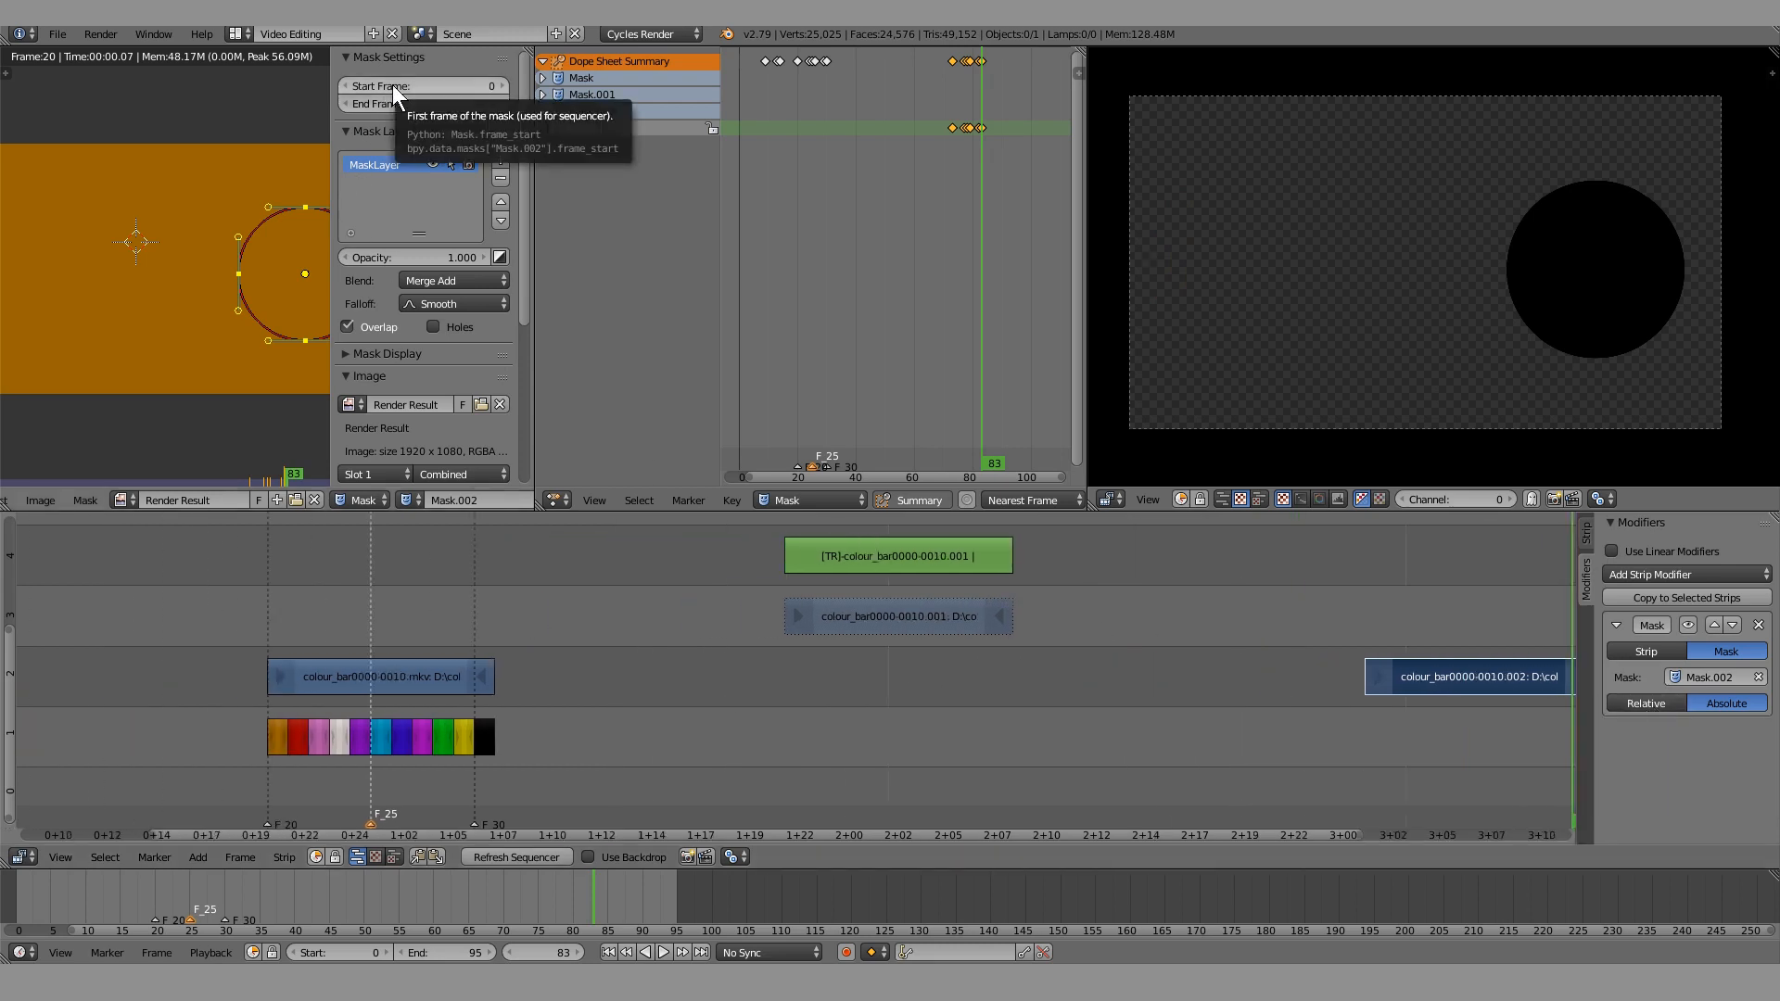
{"action": "middle_click_drag", "start_coordinate": [1229, 694], "coordinate": [788, 622]}
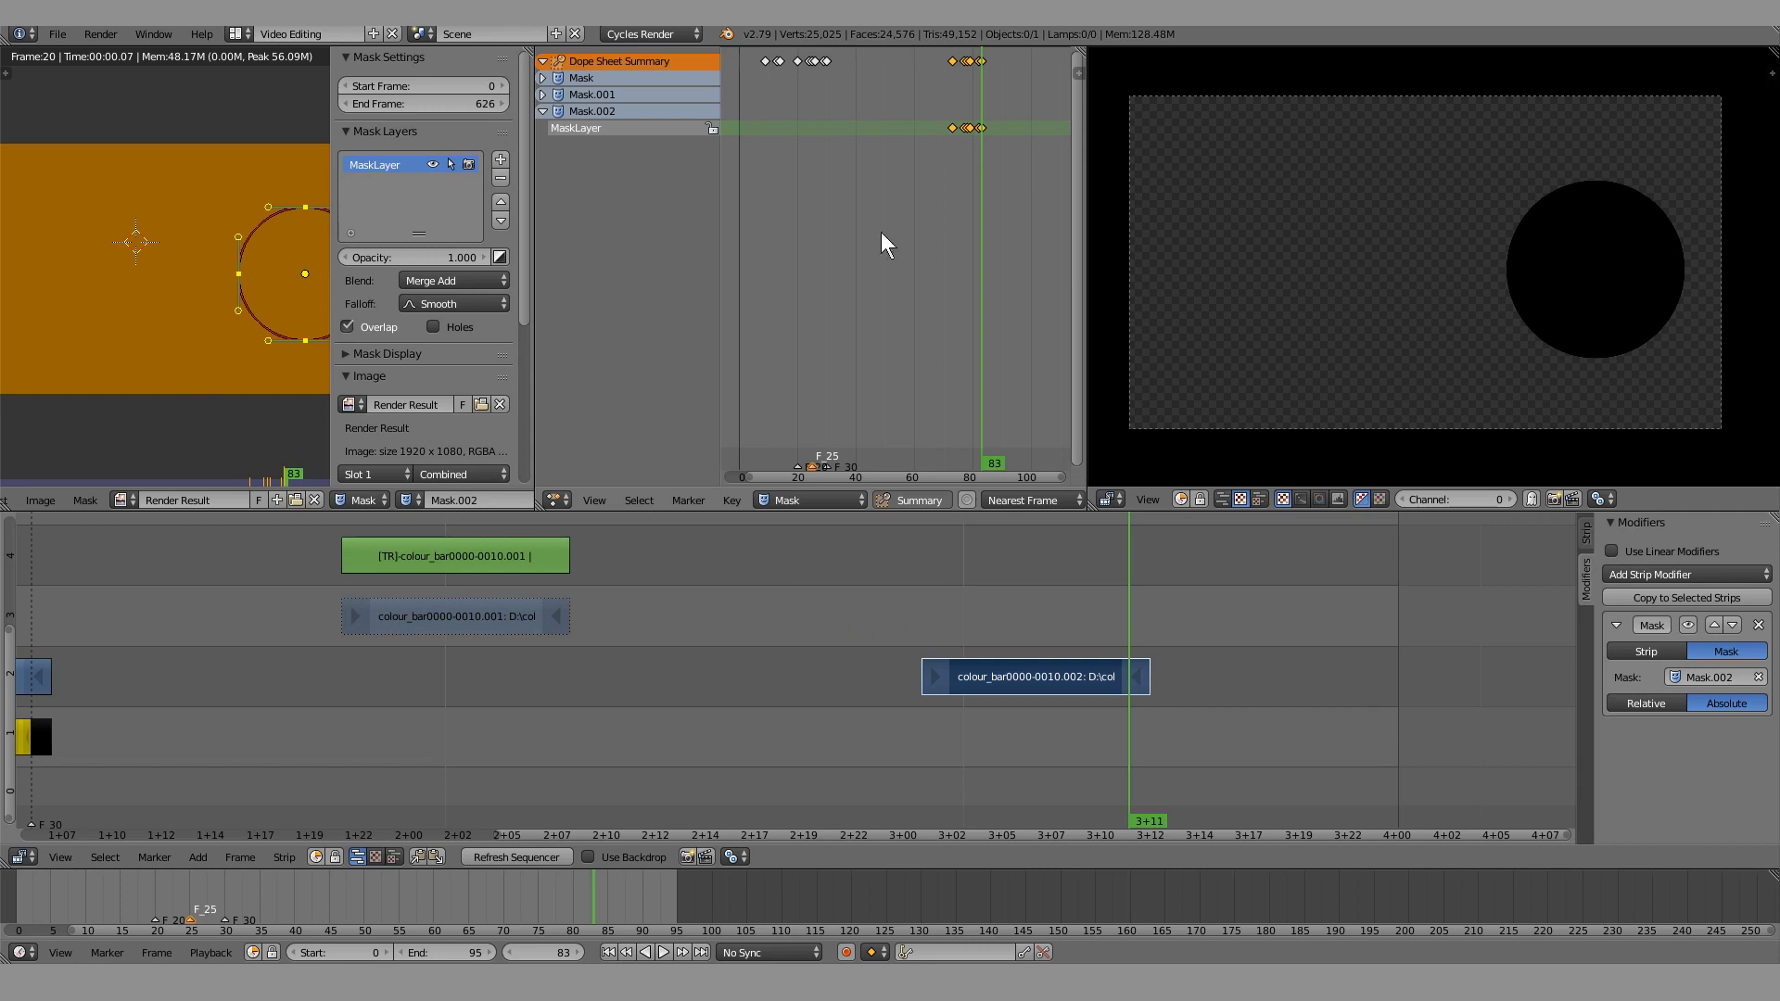
{"action": "middle_click_drag", "start_coordinate": [711, 679], "coordinate": [983, 639]}
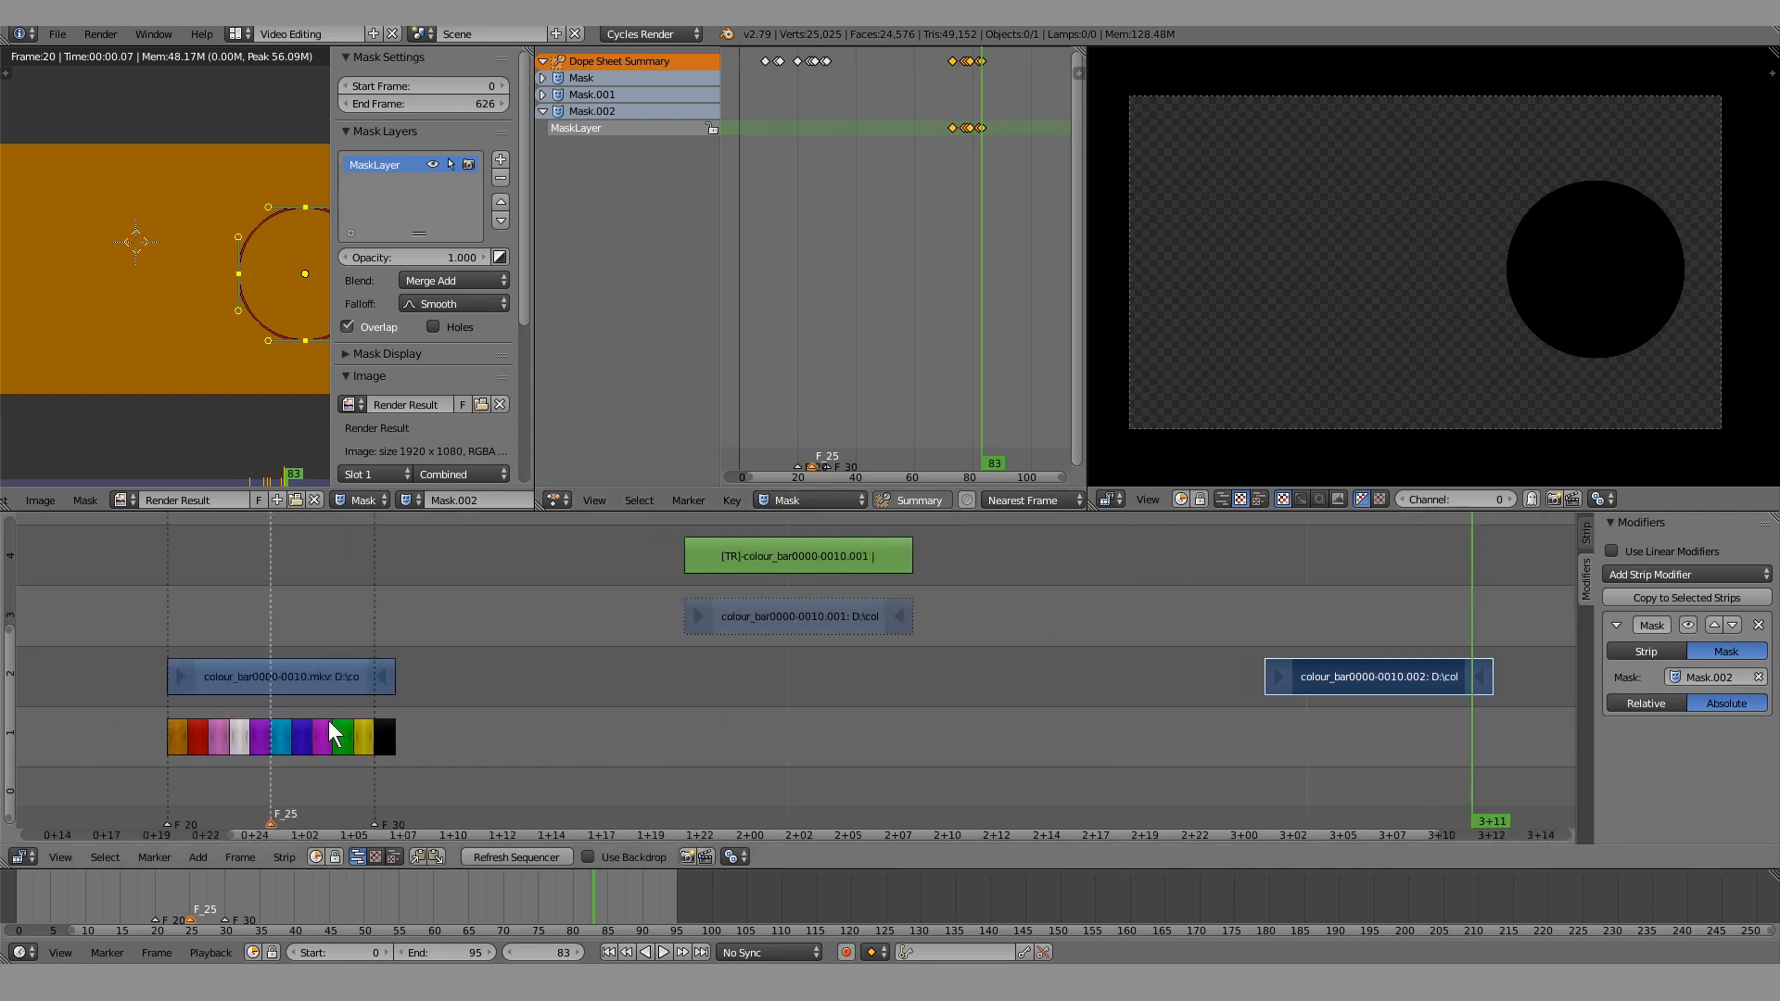
{"action": "middle_click_drag", "start_coordinate": [269, 660], "coordinate": [538, 623]}
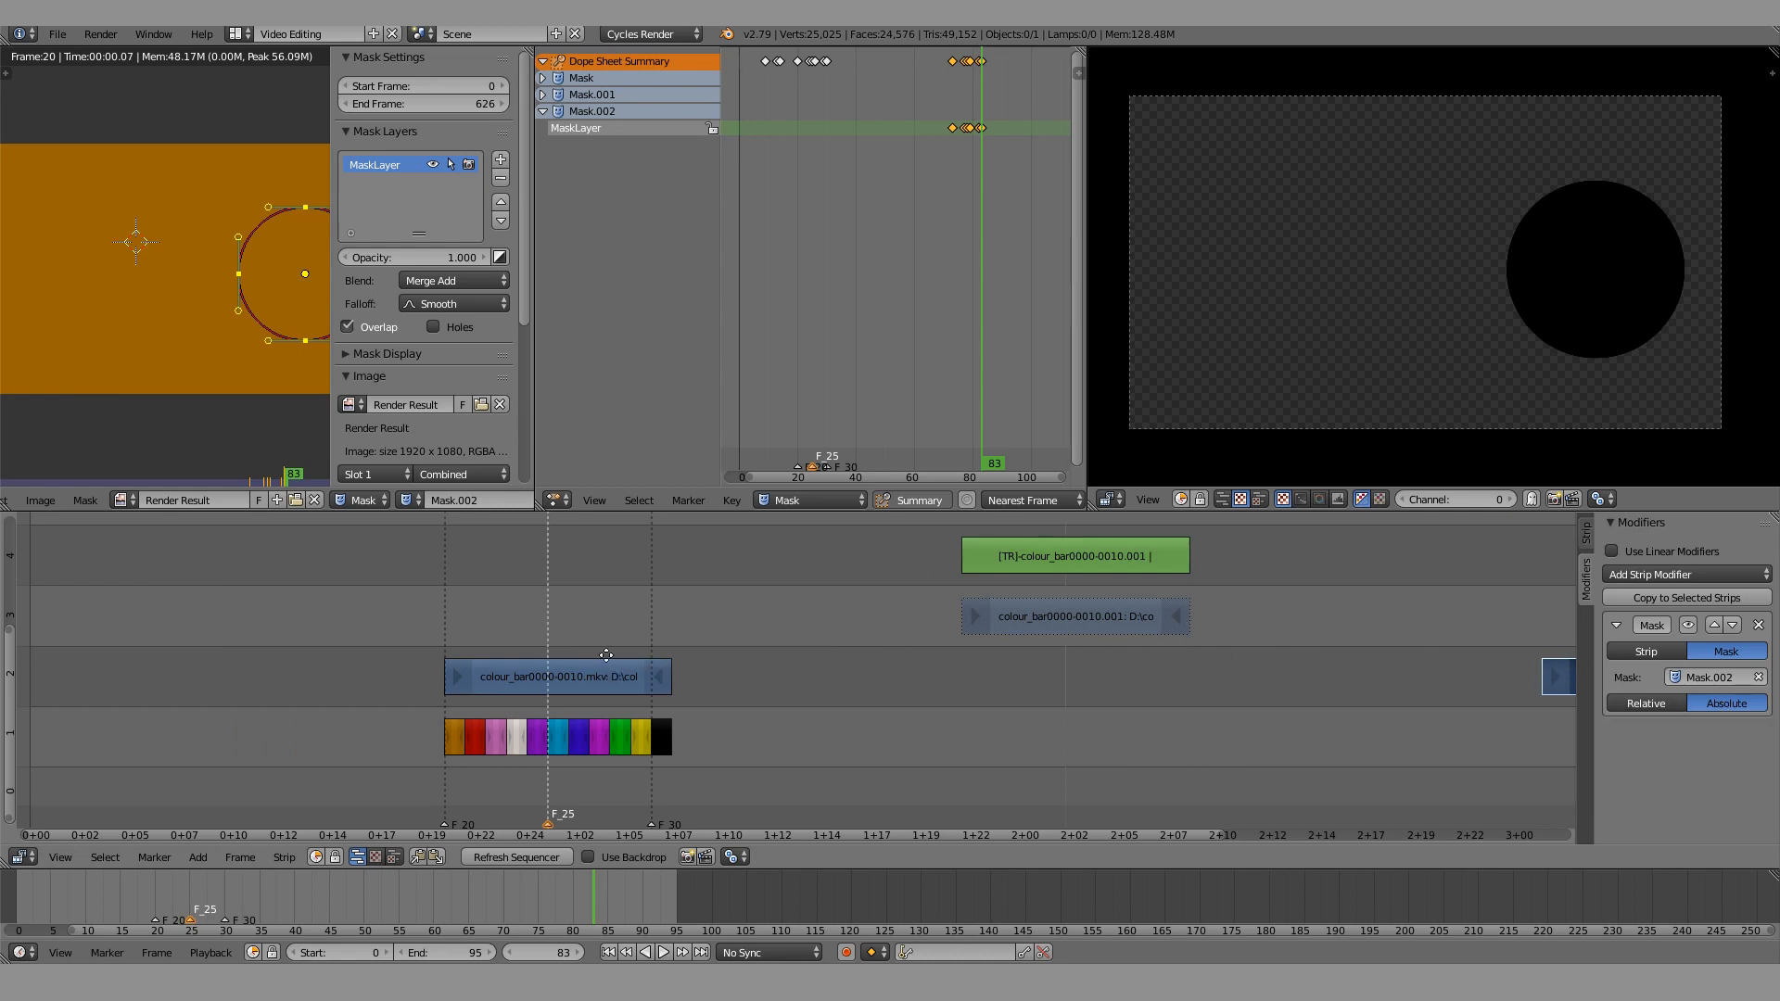
{"action": "middle_click_drag", "start_coordinate": [606, 655], "coordinate": [711, 654]}
{"action": "scroll", "coordinate": [712, 654], "scroll_direction": "up", "scroll_amount": 3}
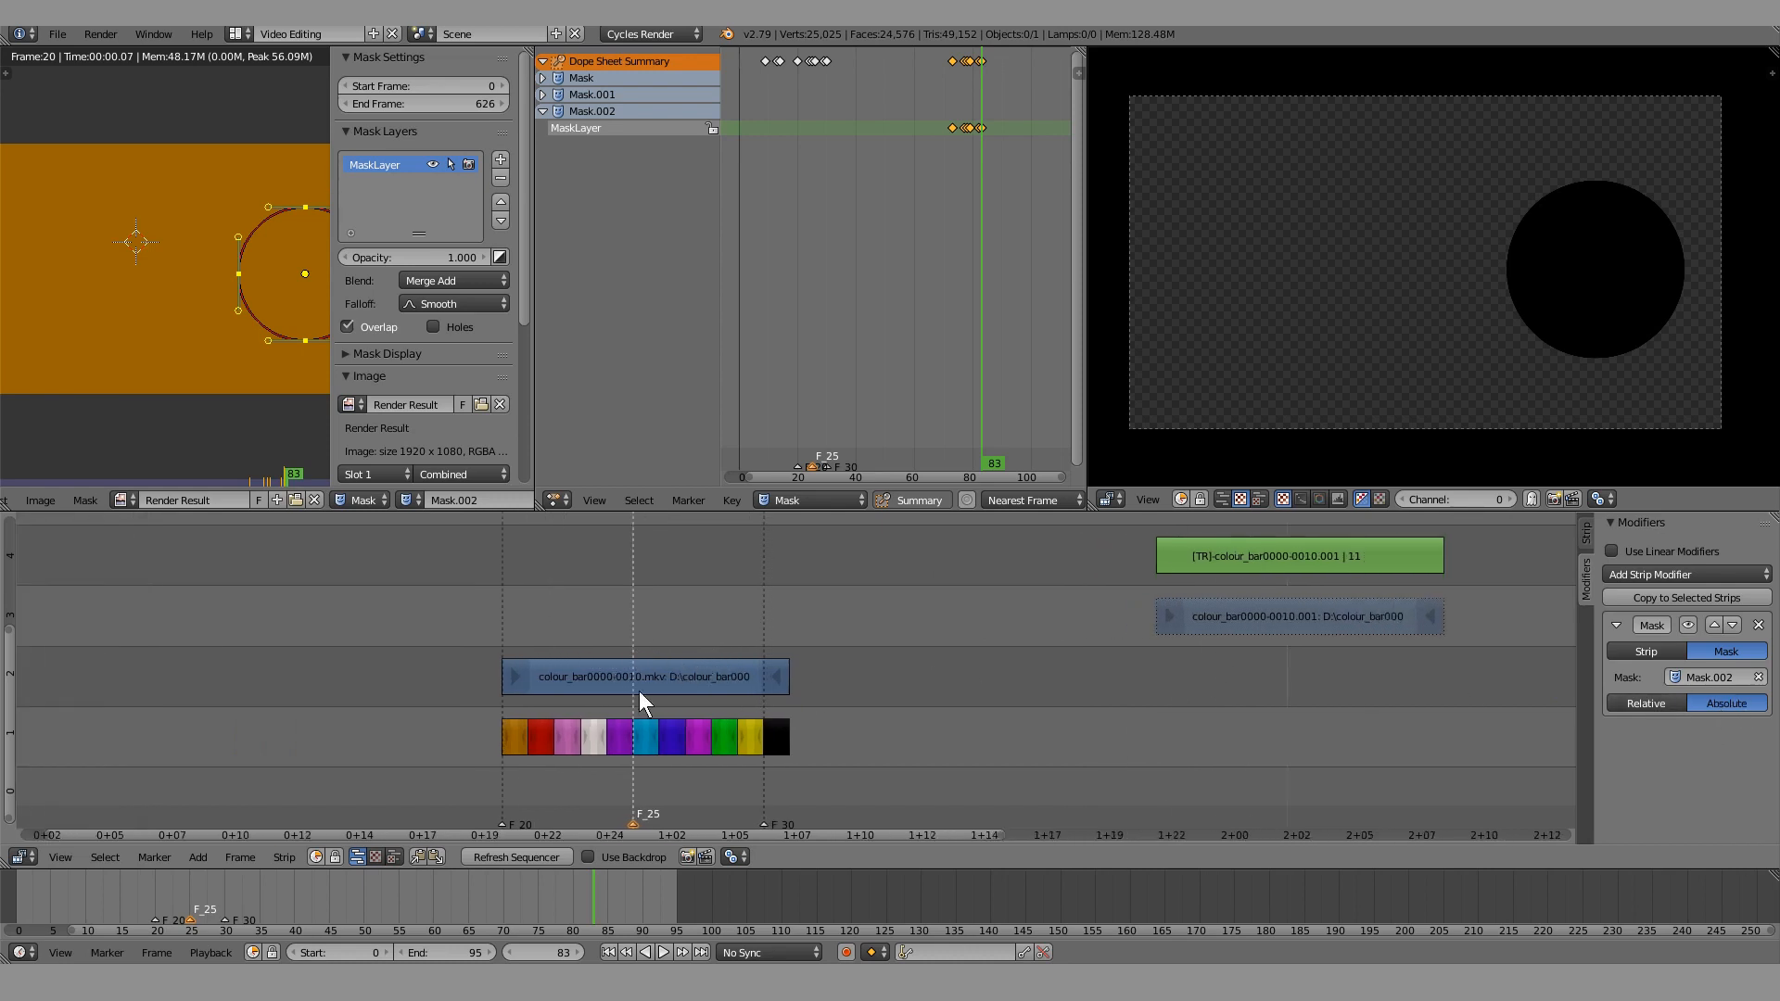
Select the original masked strip, play and scrub through it to check its mask, stop at frame 24, and refresh the sequencer
{"action": "mouse_move", "coordinate": [654, 677]}
{"action": "right_mouse_down"}
{"action": "mouse_move", "coordinate": [604, 675]}
{"action": "mouse_move", "coordinate": [655, 674]}
{"action": "right_mouse_up"}
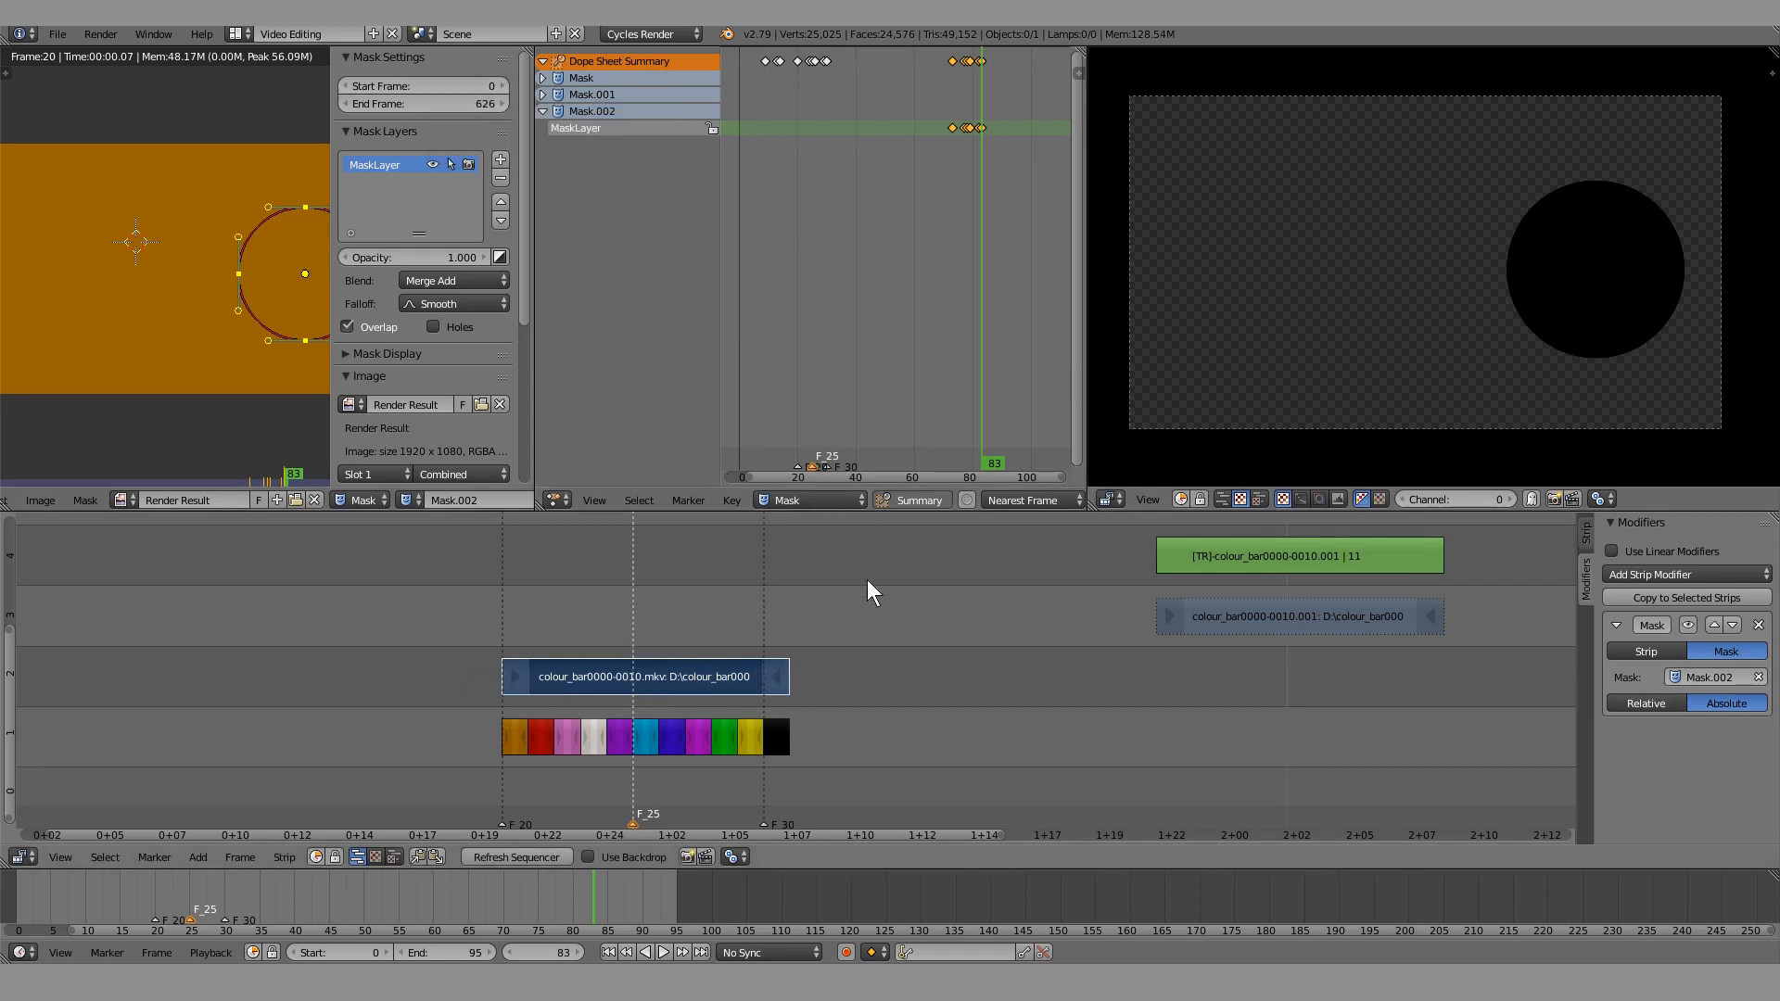
{"action": "scroll", "coordinate": [871, 618], "scroll_direction": "down", "scroll_amount": 1}
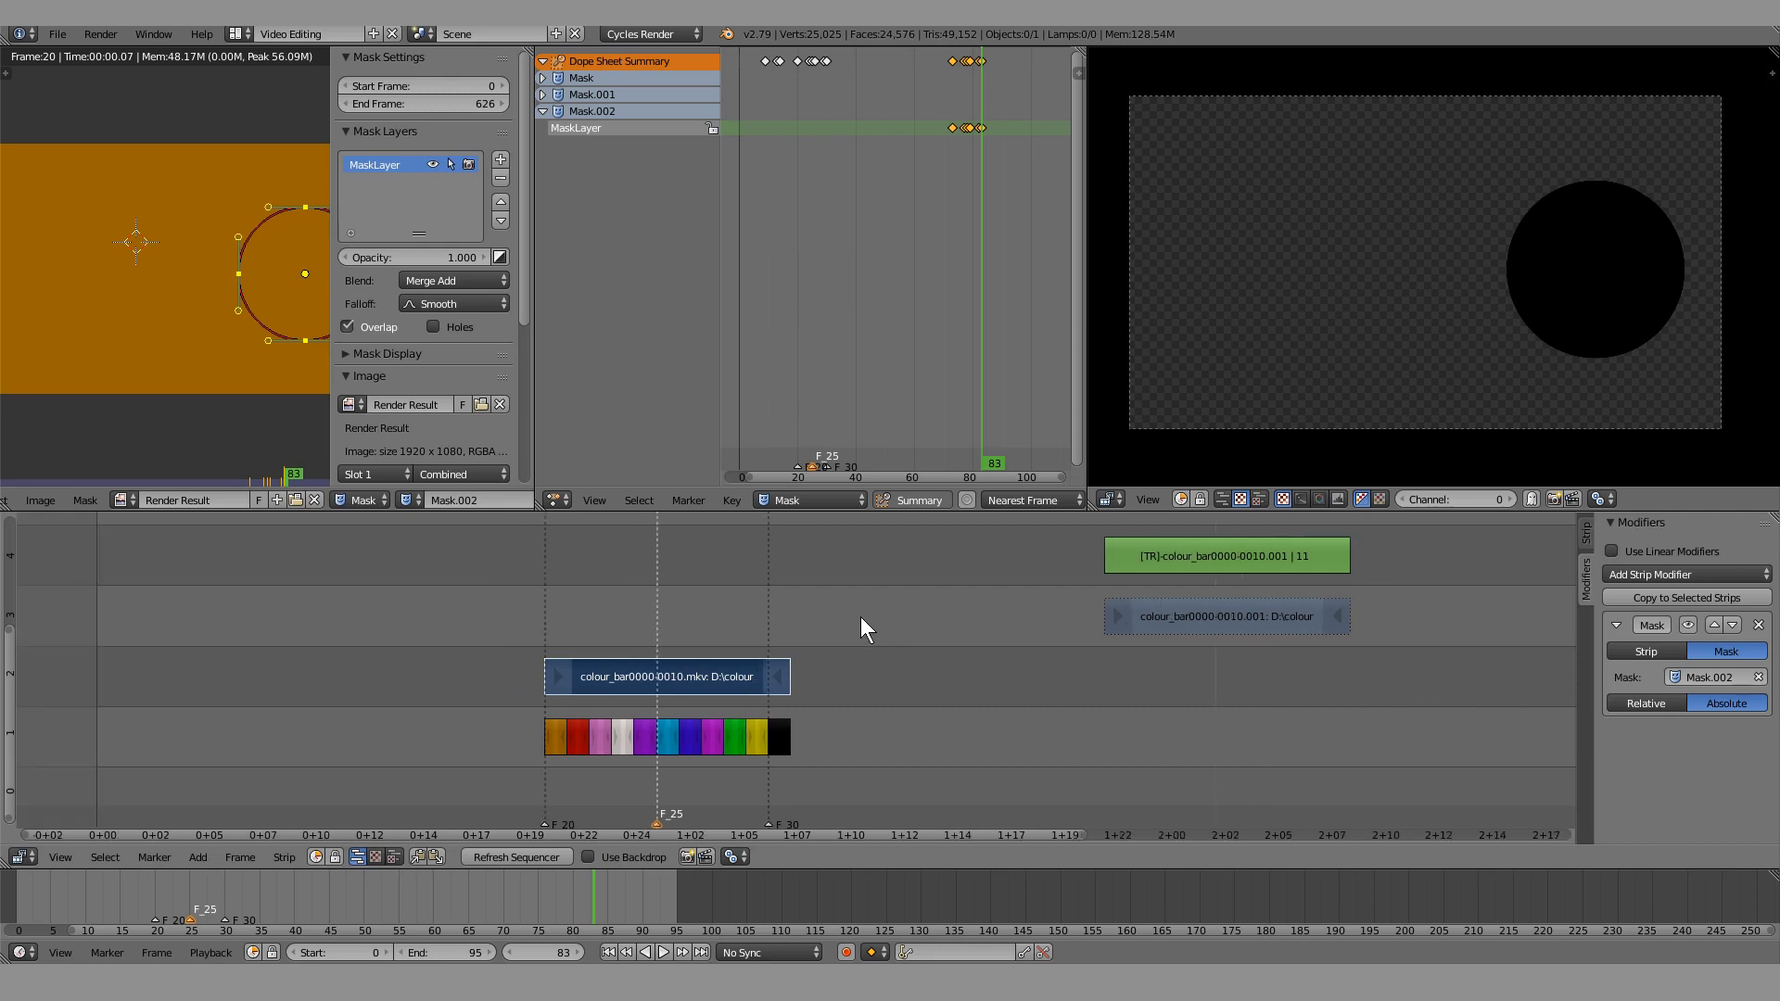
{"action": "scroll", "coordinate": [853, 615], "scroll_direction": "down", "scroll_amount": 1}
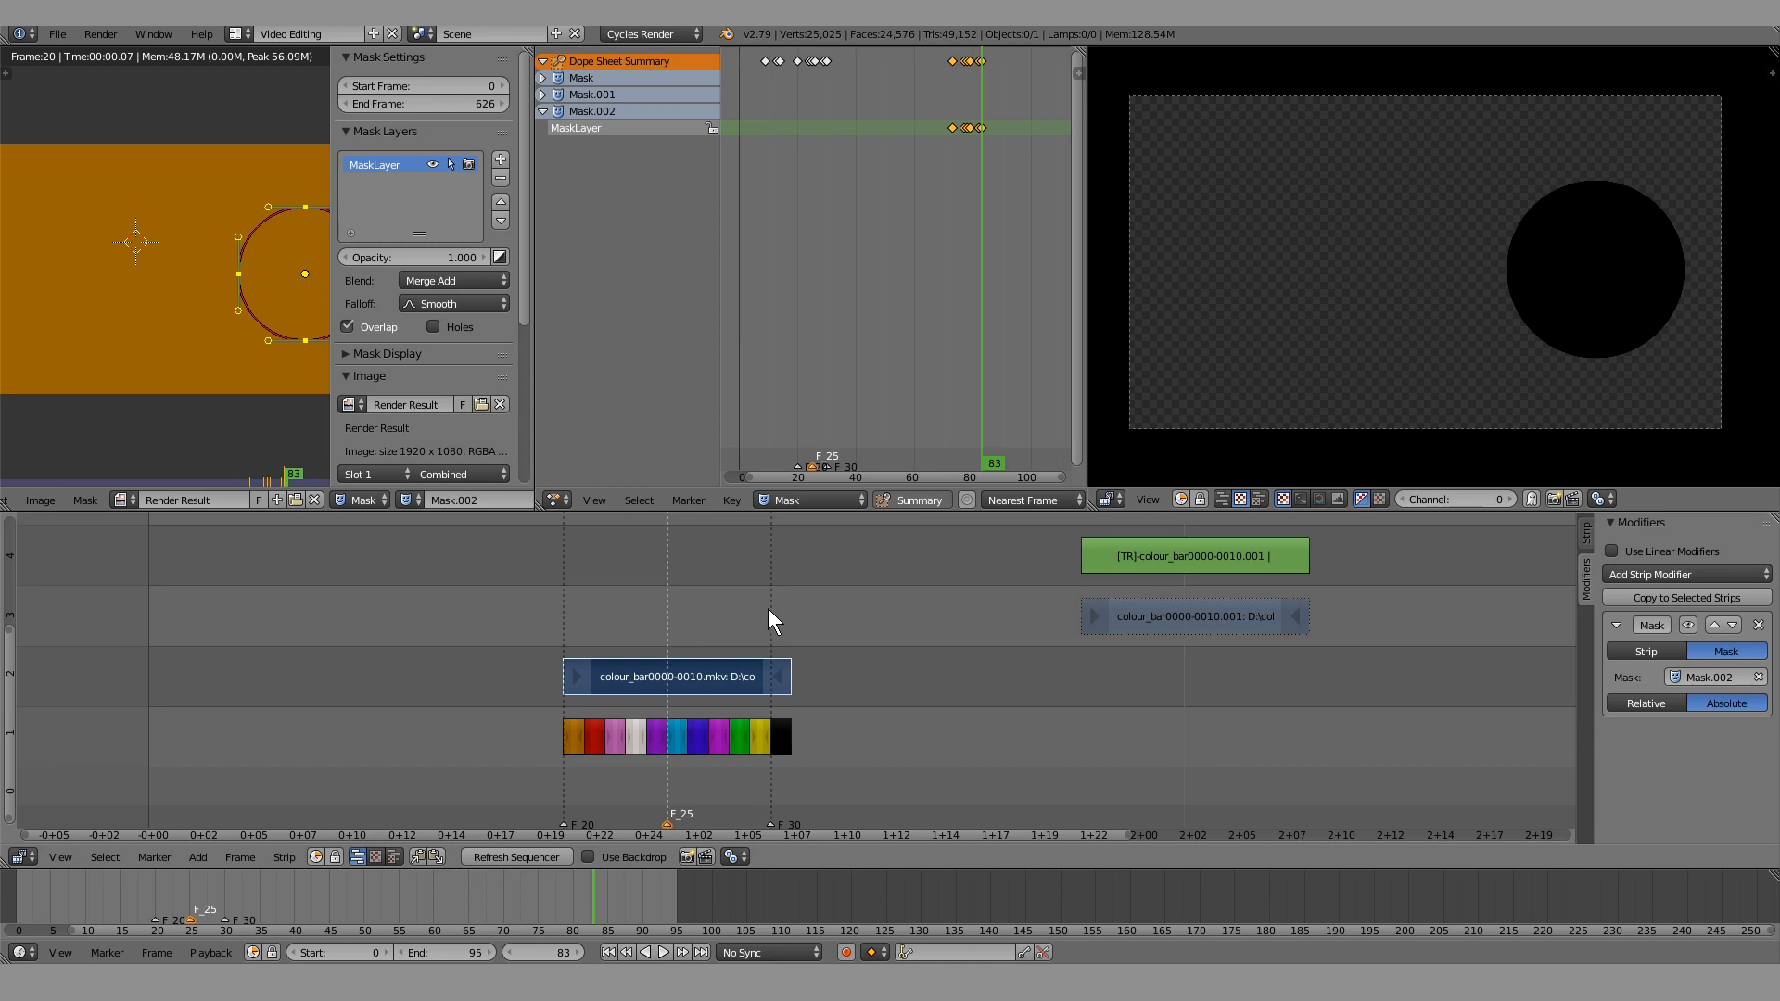
{"action": "scroll", "coordinate": [766, 609], "scroll_direction": "up", "scroll_amount": 1}
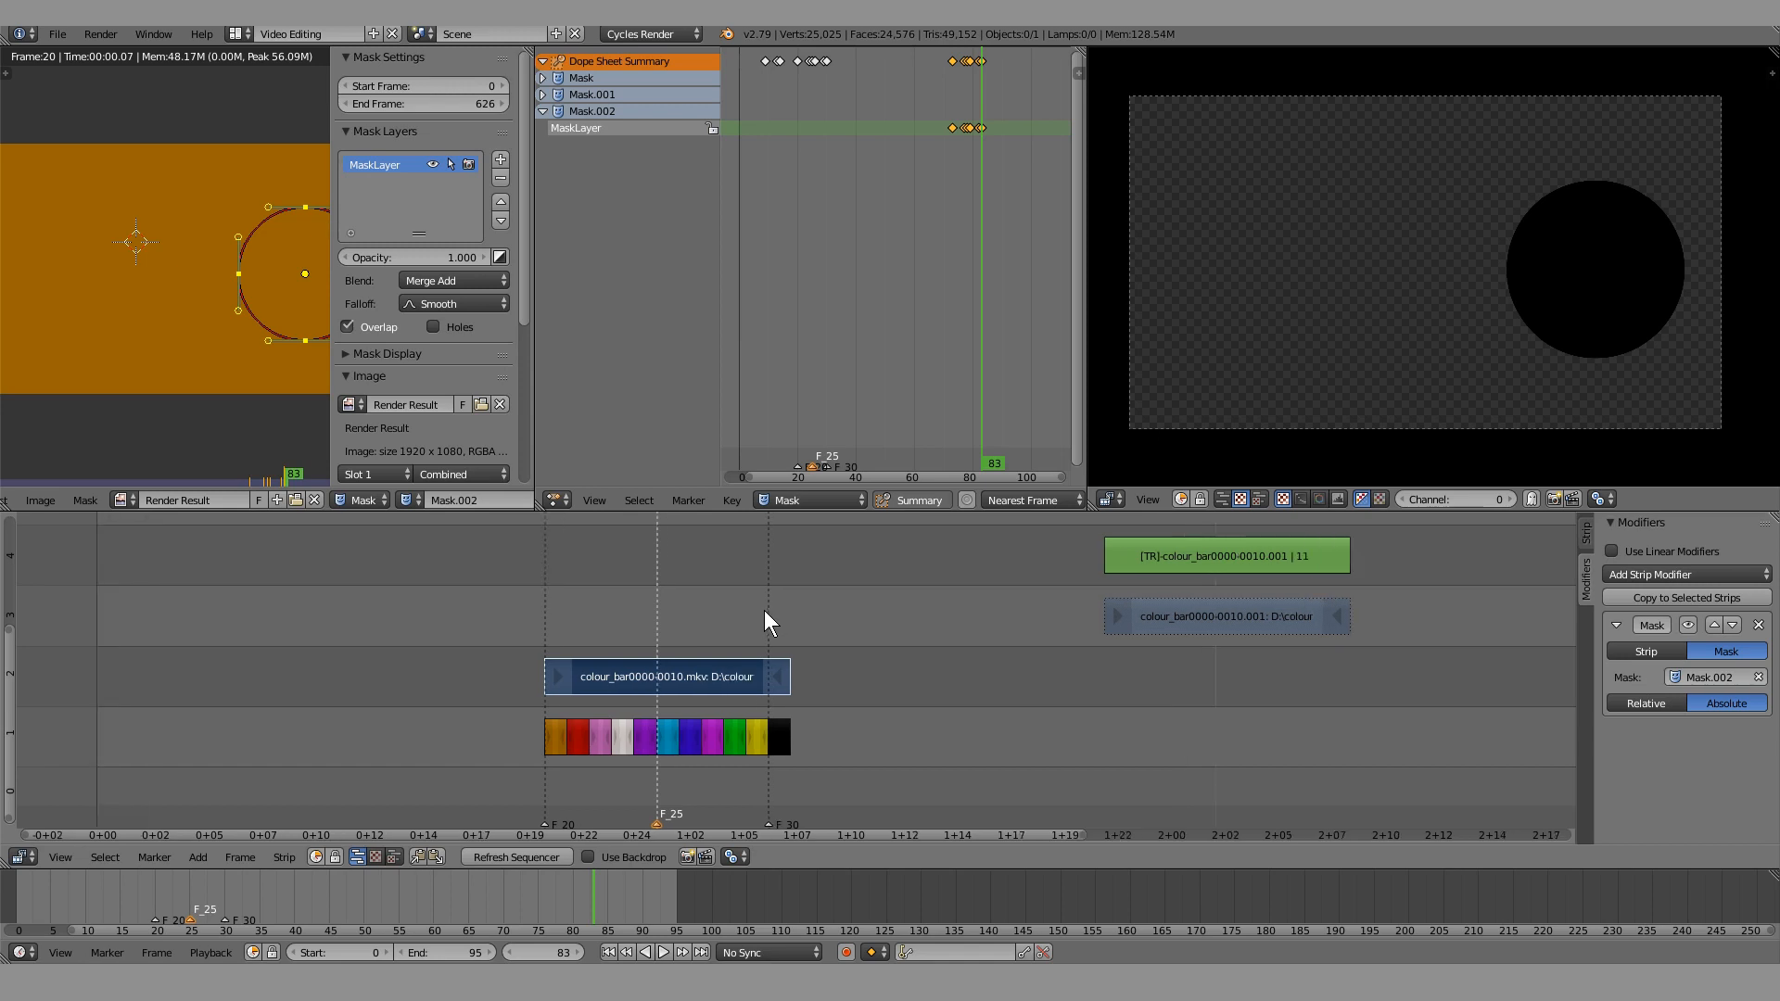
{"action": "scroll", "coordinate": [655, 619], "scroll_direction": "up", "scroll_amount": 3}
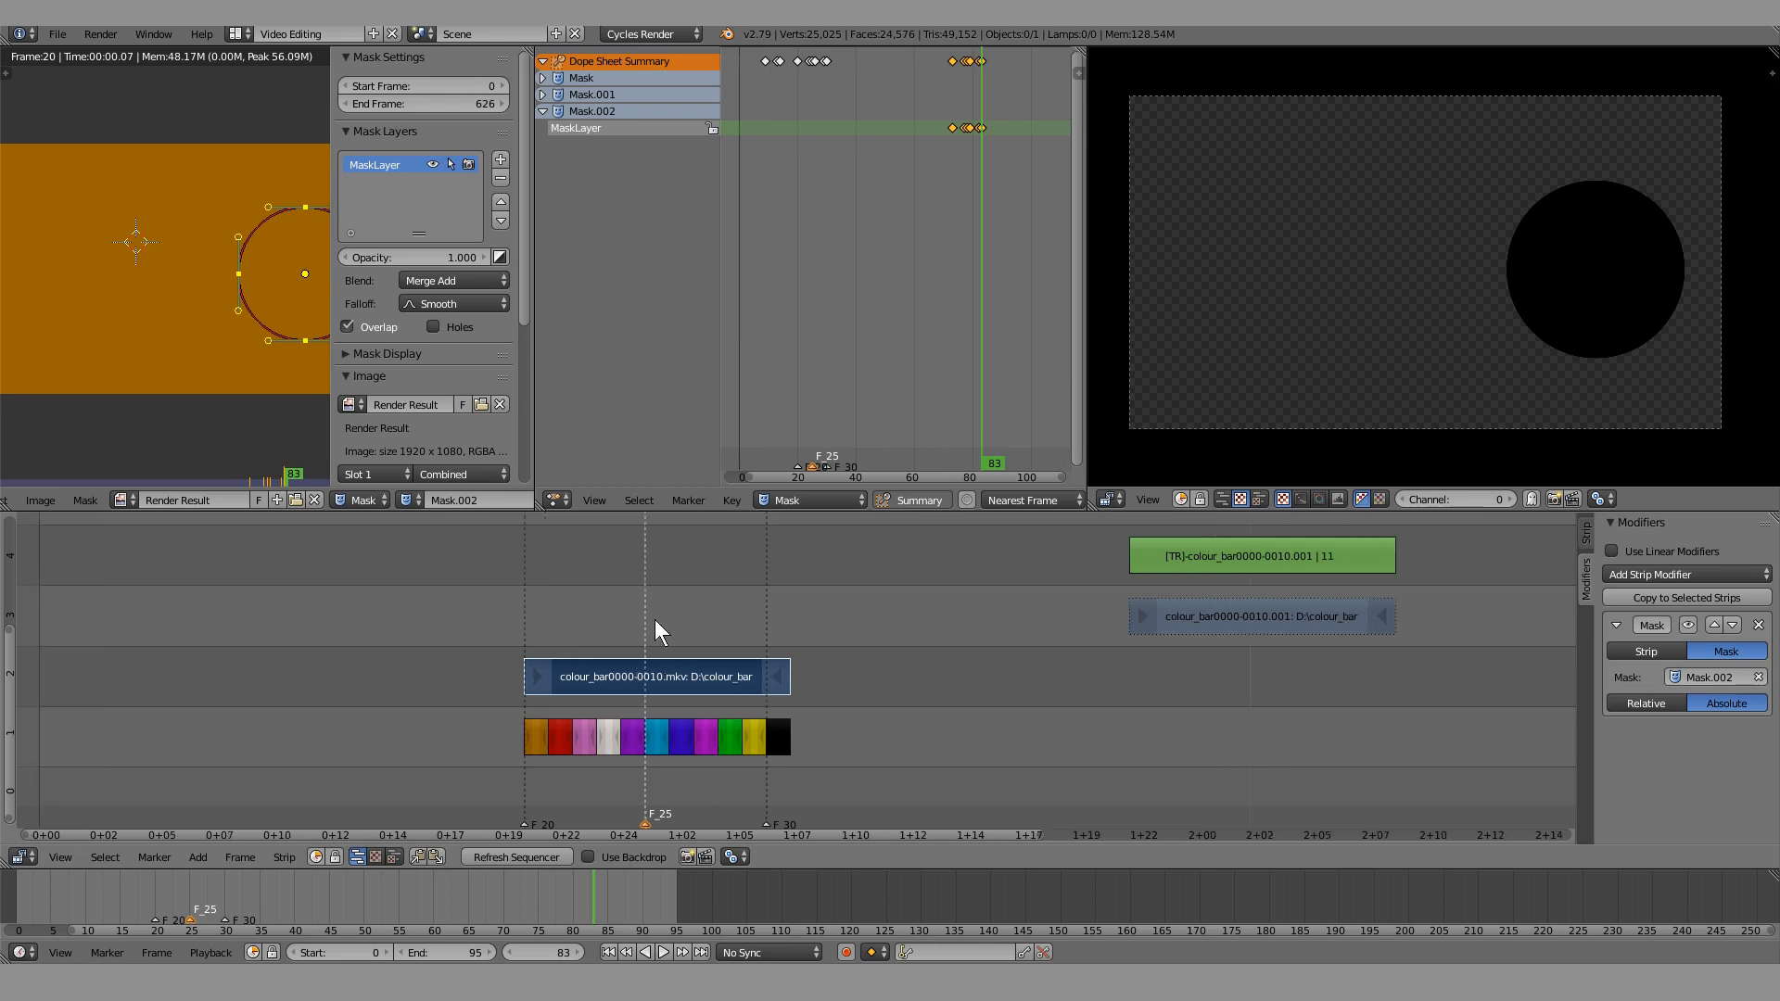
{"action": "middle_click_drag", "start_coordinate": [564, 628], "coordinate": [816, 629]}
{"action": "scroll", "coordinate": [810, 630], "scroll_direction": "up", "scroll_amount": 3}
{"action": "left_click_drag", "start_coordinate": [771, 622], "coordinate": [513, 609]}
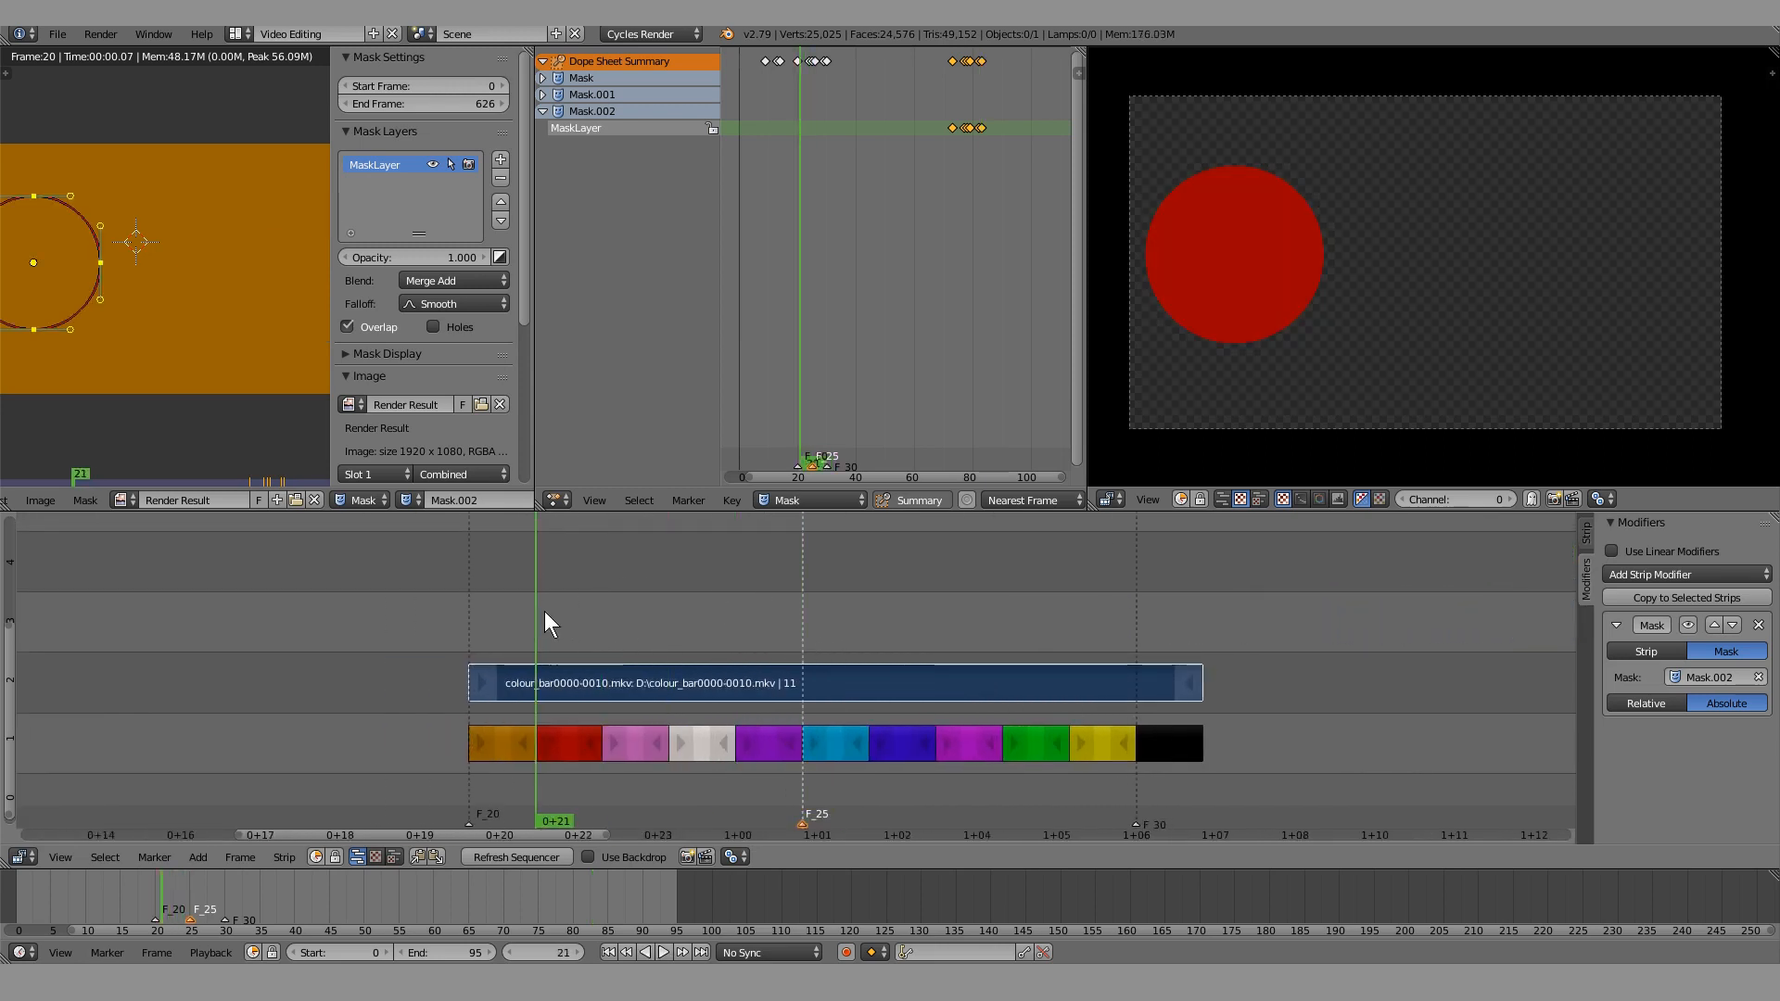
{"action": "key", "text": "alt+a"}
{"action": "left_click_drag", "start_coordinate": [686, 632], "coordinate": [493, 619]}
{"action": "left_click", "coordinate": [795, 630]}
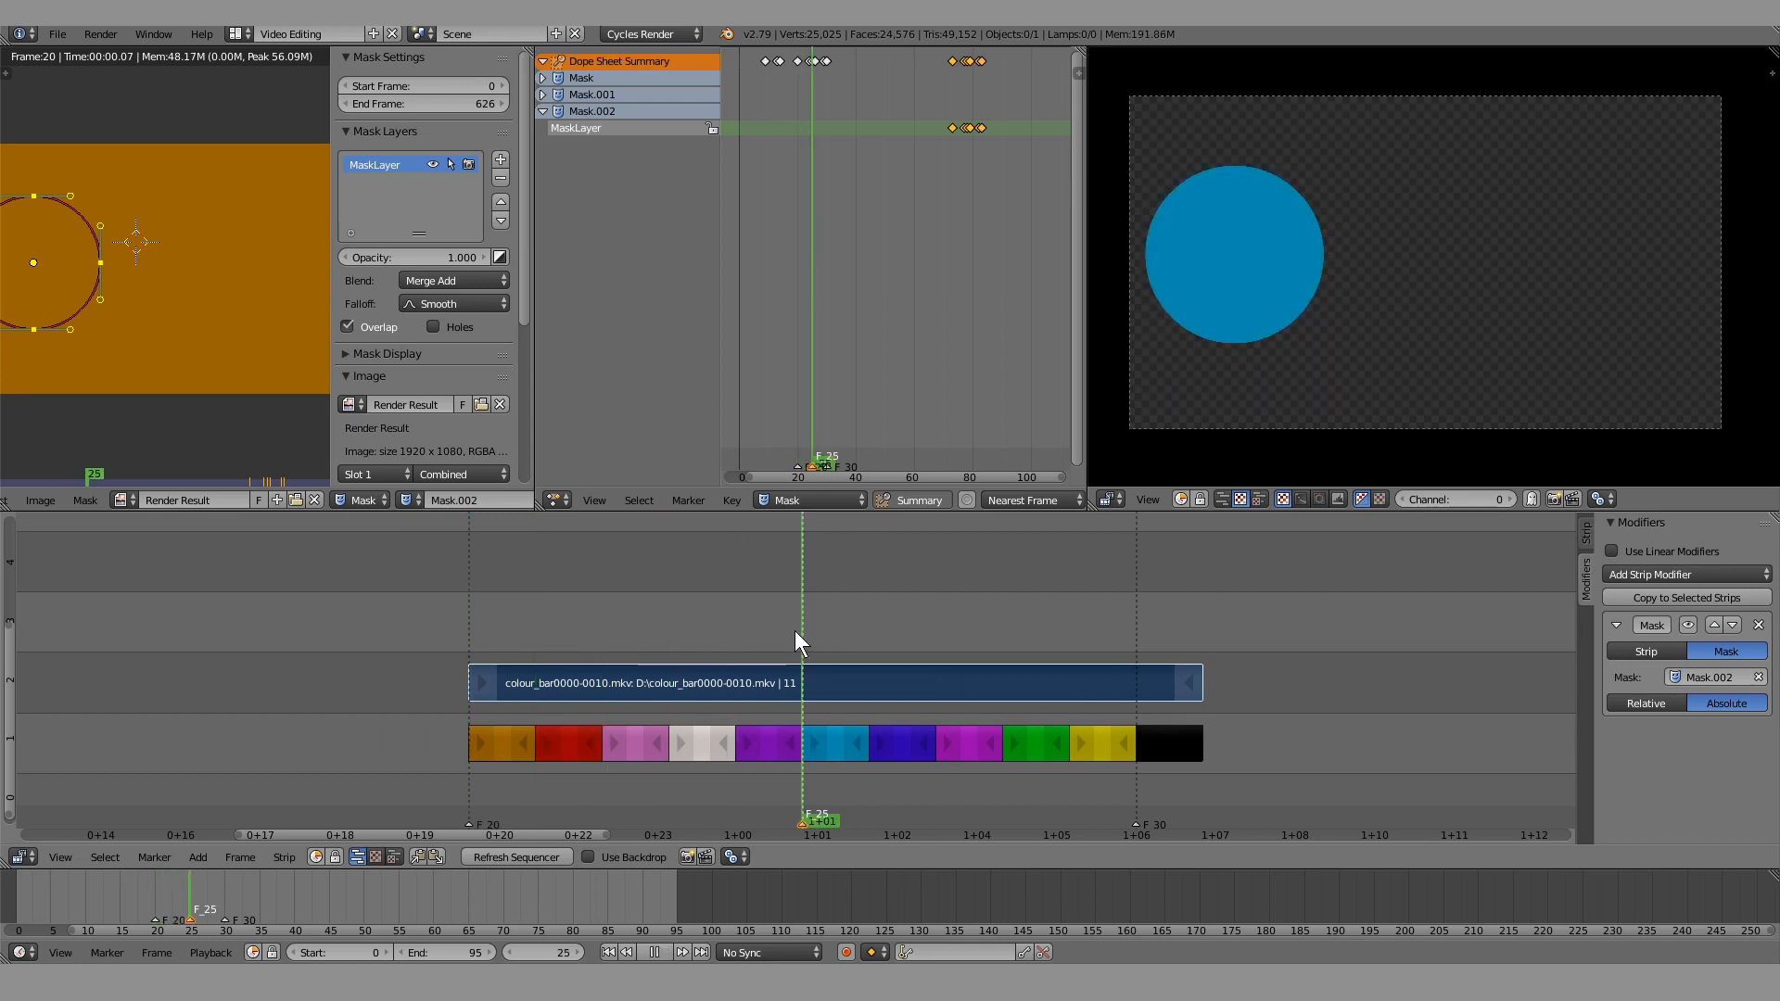
{"action": "left_click_drag", "start_coordinate": [794, 630], "coordinate": [747, 632]}
{"action": "left_click", "coordinate": [520, 858]}
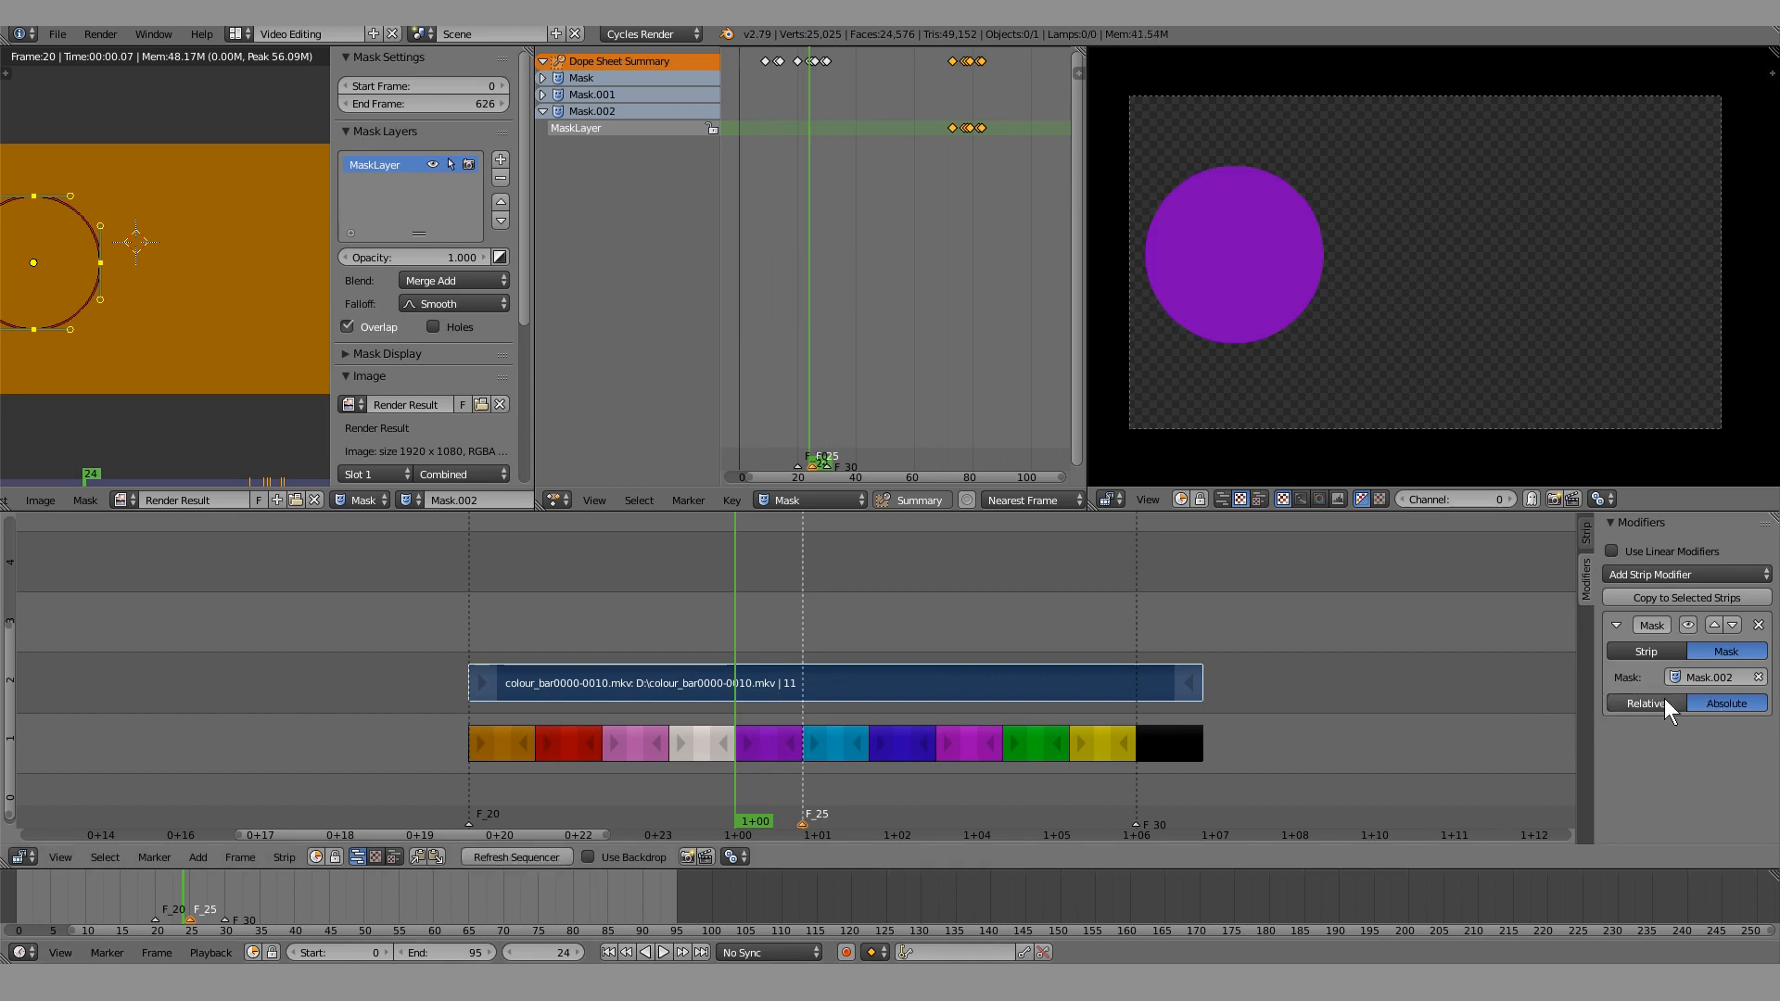
Assign the mask named Mask with relative timing to the original strip's modifier and play it to check frame 25
{"action": "left_click", "coordinate": [1704, 678]}
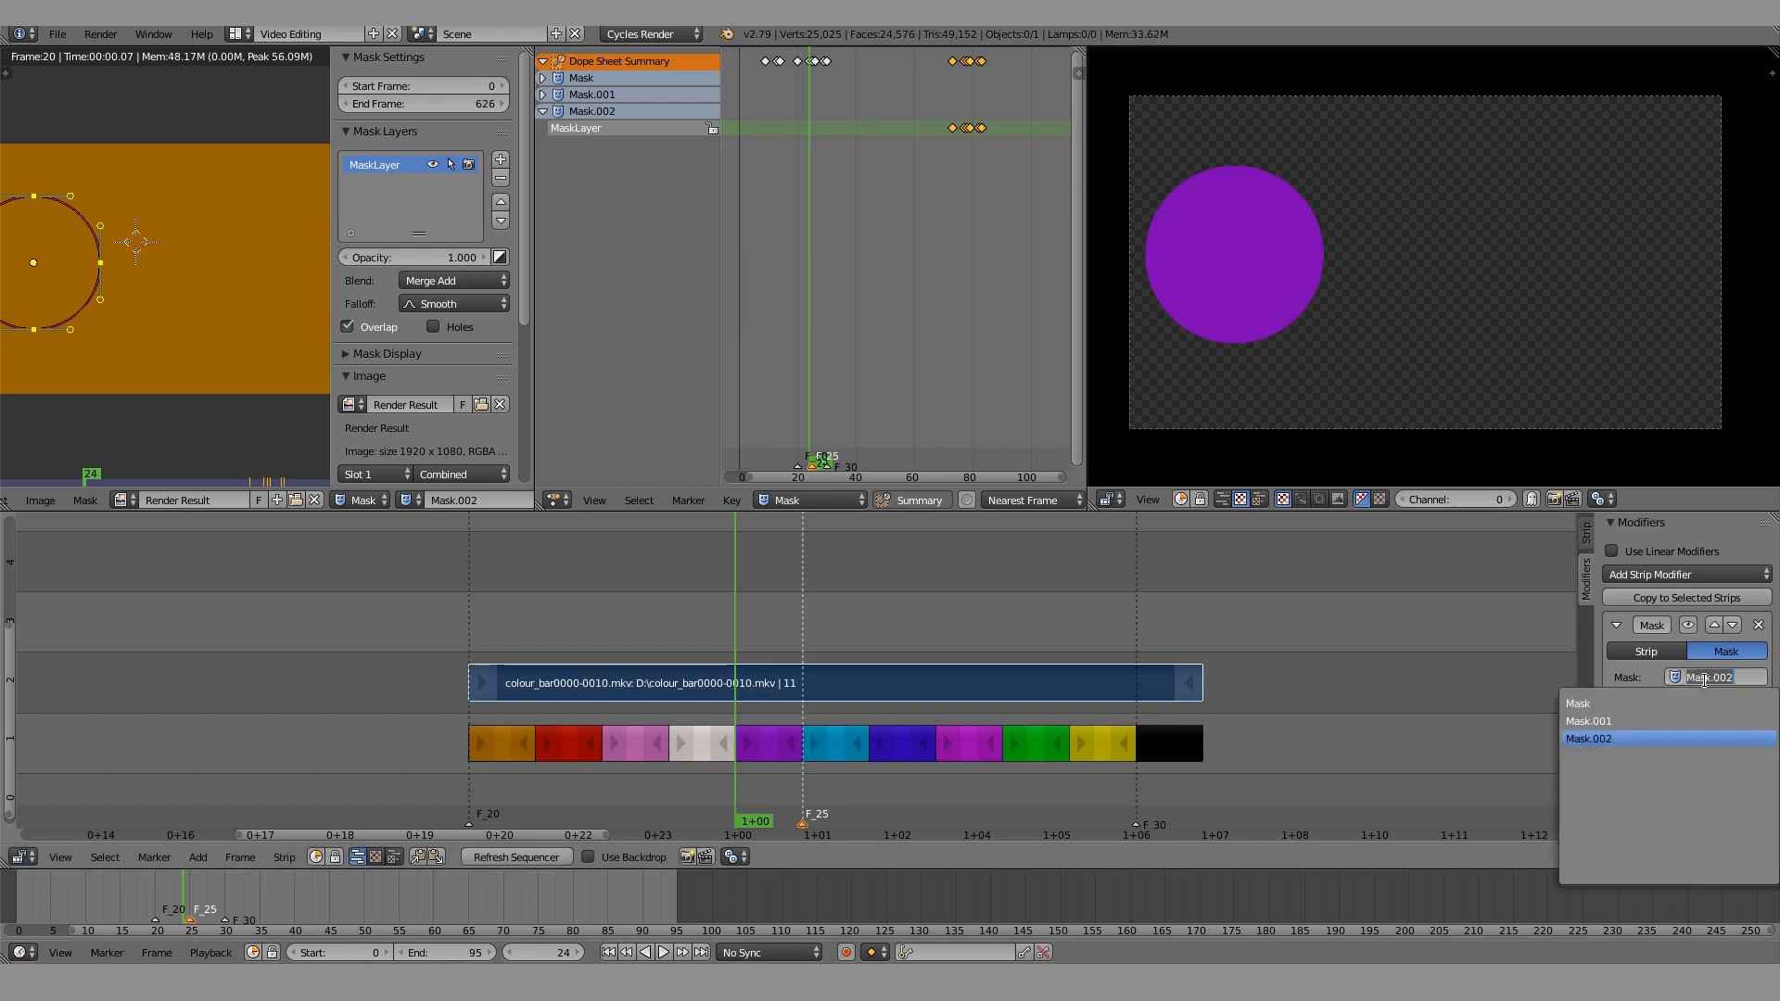
{"action": "left_click", "coordinate": [1636, 705]}
{"action": "left_click", "coordinate": [803, 609]}
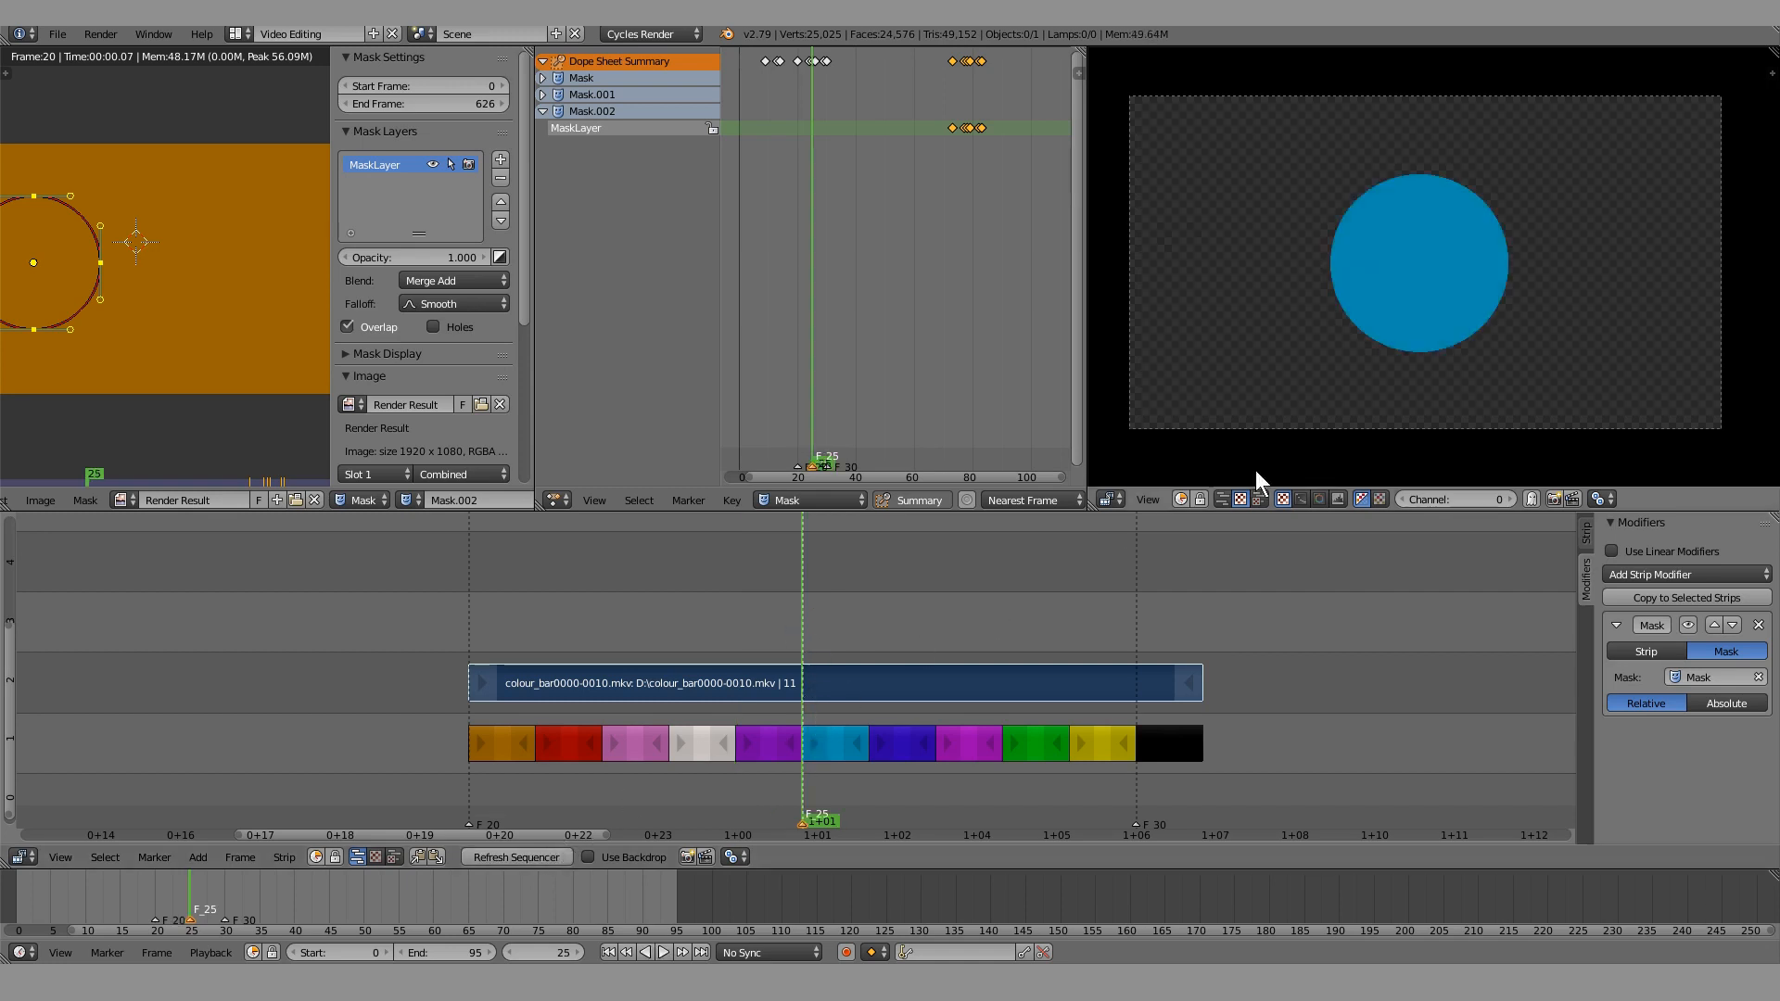
{"action": "key", "text": "alt+a"}
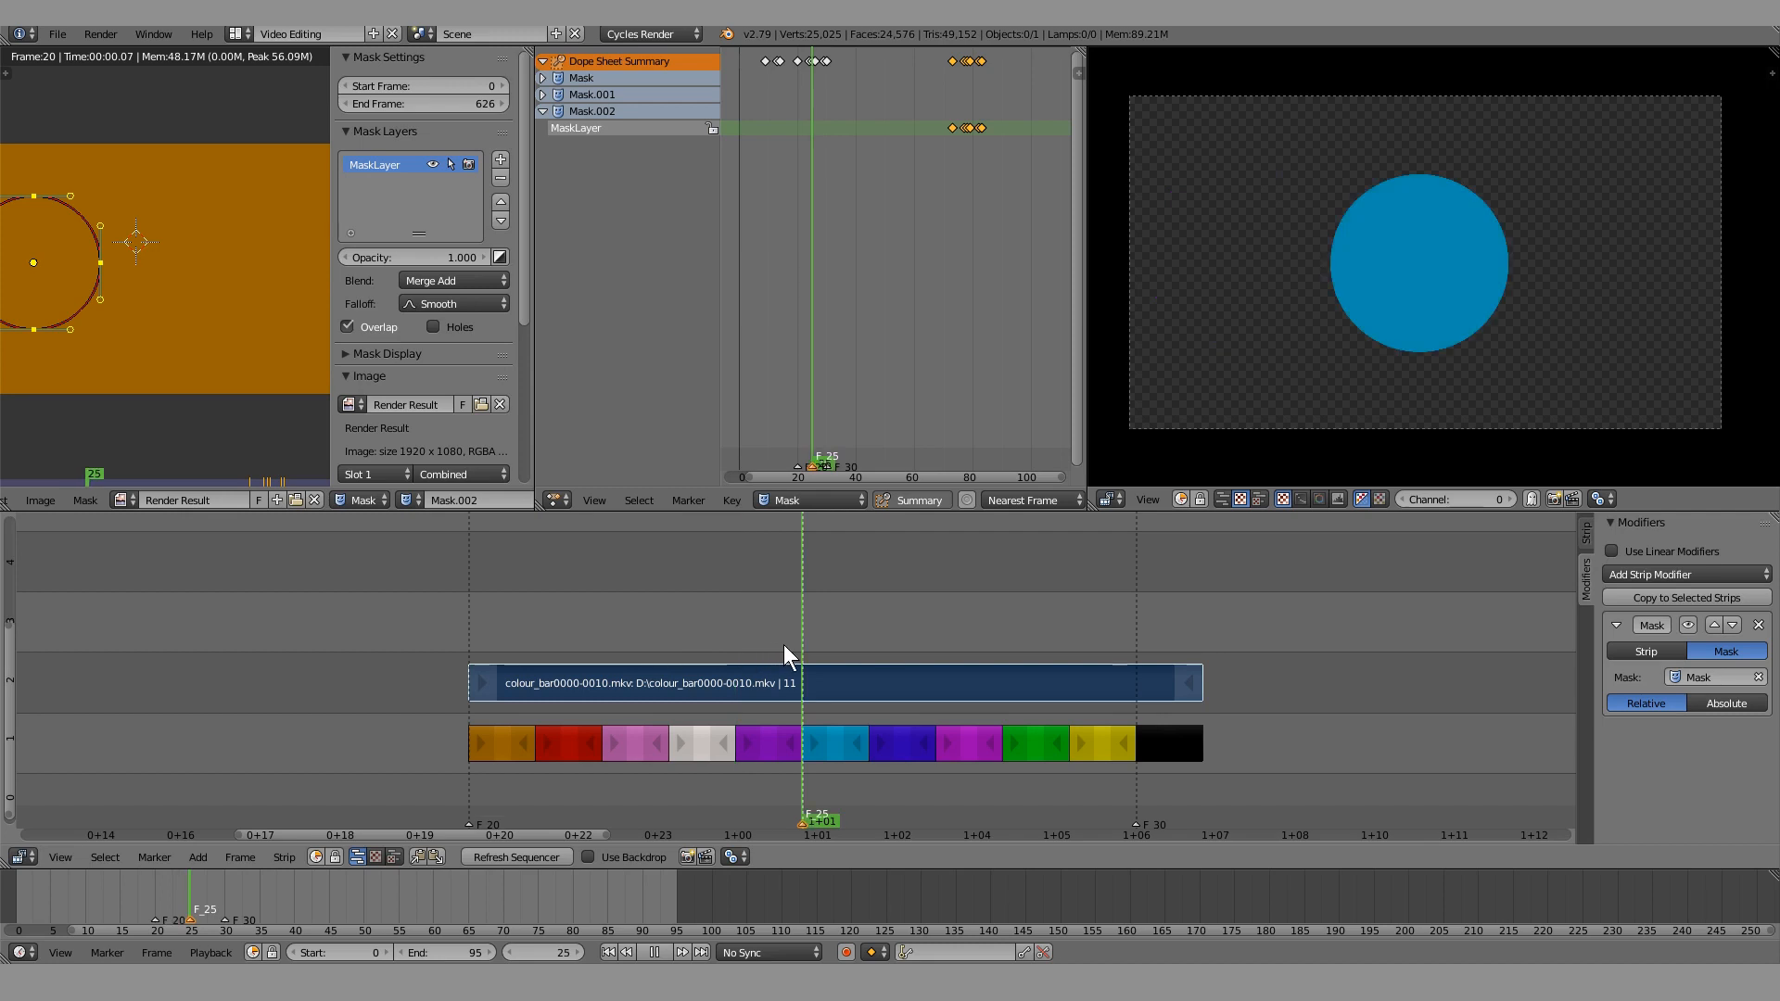
{"action": "key", "text": "alt+a"}
Select the masked strip's start handle and play backward to frame 24 to check the mask position
{"action": "scroll", "coordinate": [764, 644], "scroll_direction": "down", "scroll_amount": 3}
{"action": "middle_click_drag", "start_coordinate": [691, 636], "coordinate": [911, 639]}
{"action": "mouse_move", "coordinate": [767, 684]}
{"action": "right_mouse_down"}
{"action": "mouse_move", "coordinate": [560, 688]}
{"action": "mouse_move", "coordinate": [1041, 676]}
{"action": "mouse_move", "coordinate": [247, 628]}
{"action": "mouse_move", "coordinate": [1272, 647]}
{"action": "mouse_move", "coordinate": [782, 658]}
{"action": "right_mouse_up"}
{"action": "left_click", "coordinate": [760, 658]}
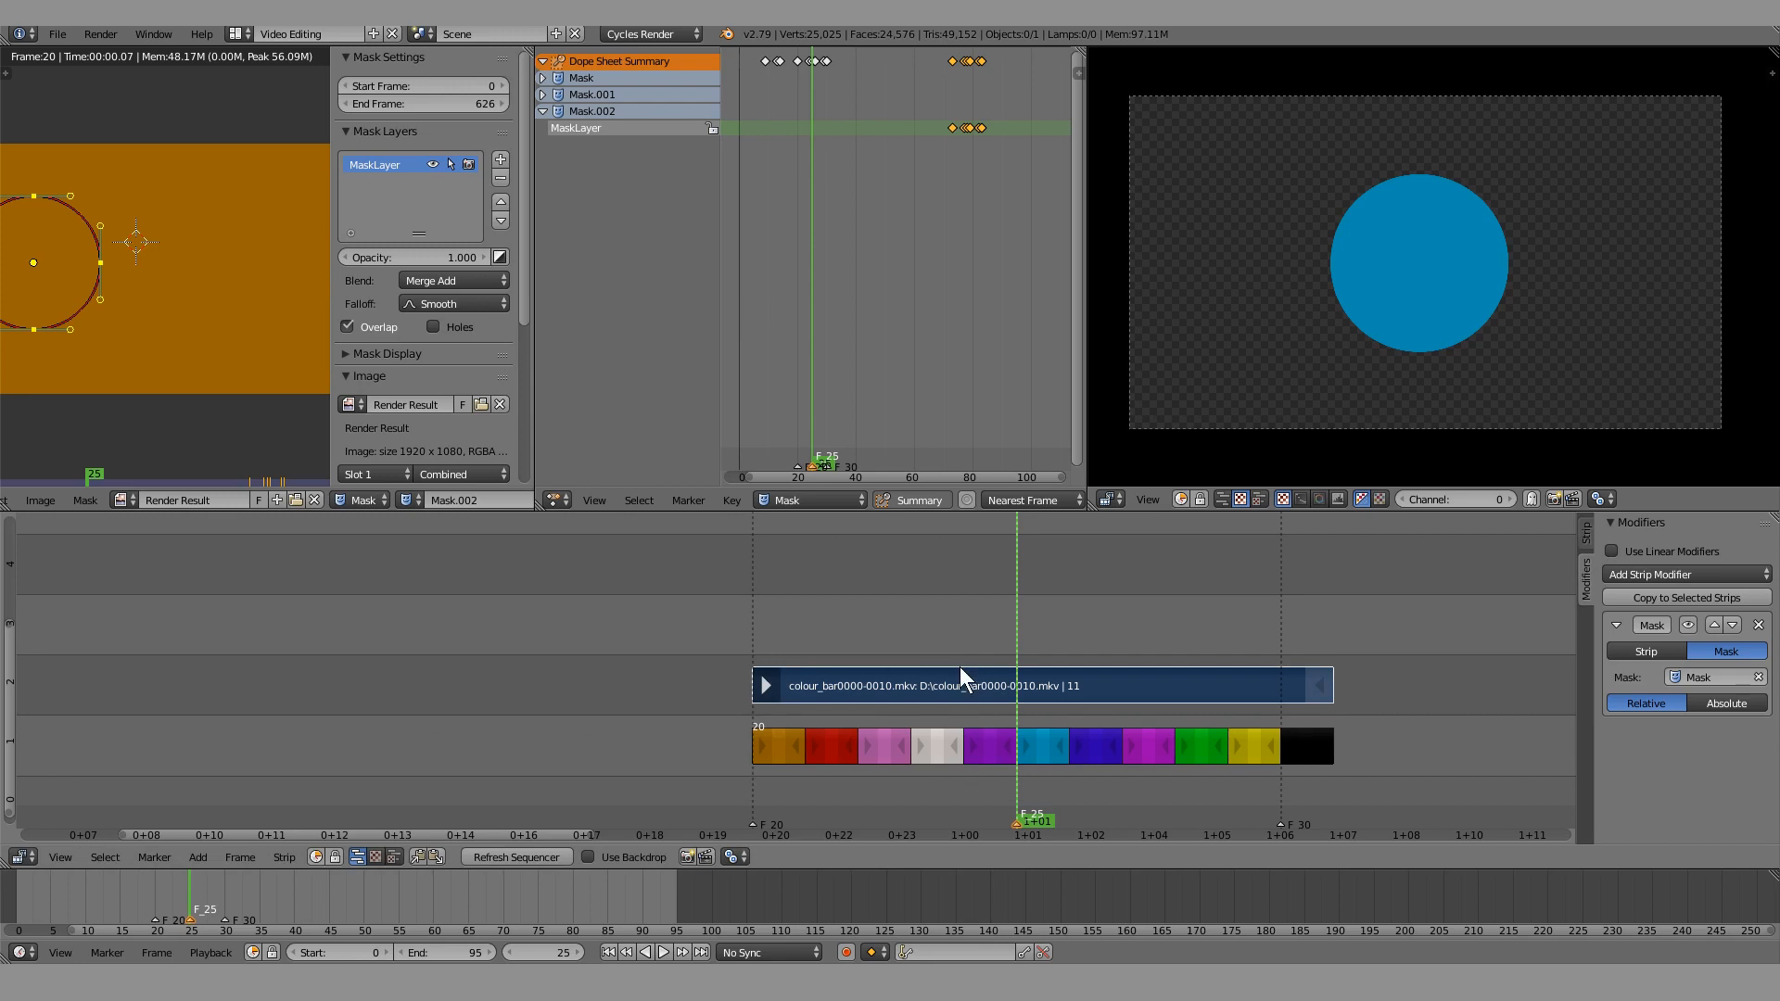
{"action": "scroll", "coordinate": [964, 663], "scroll_direction": "up", "scroll_amount": 4}
{"action": "middle_click_drag", "start_coordinate": [964, 663], "coordinate": [677, 652]}
{"action": "key", "text": "shift+alt+a"}
{"action": "key", "text": "alt+a"}
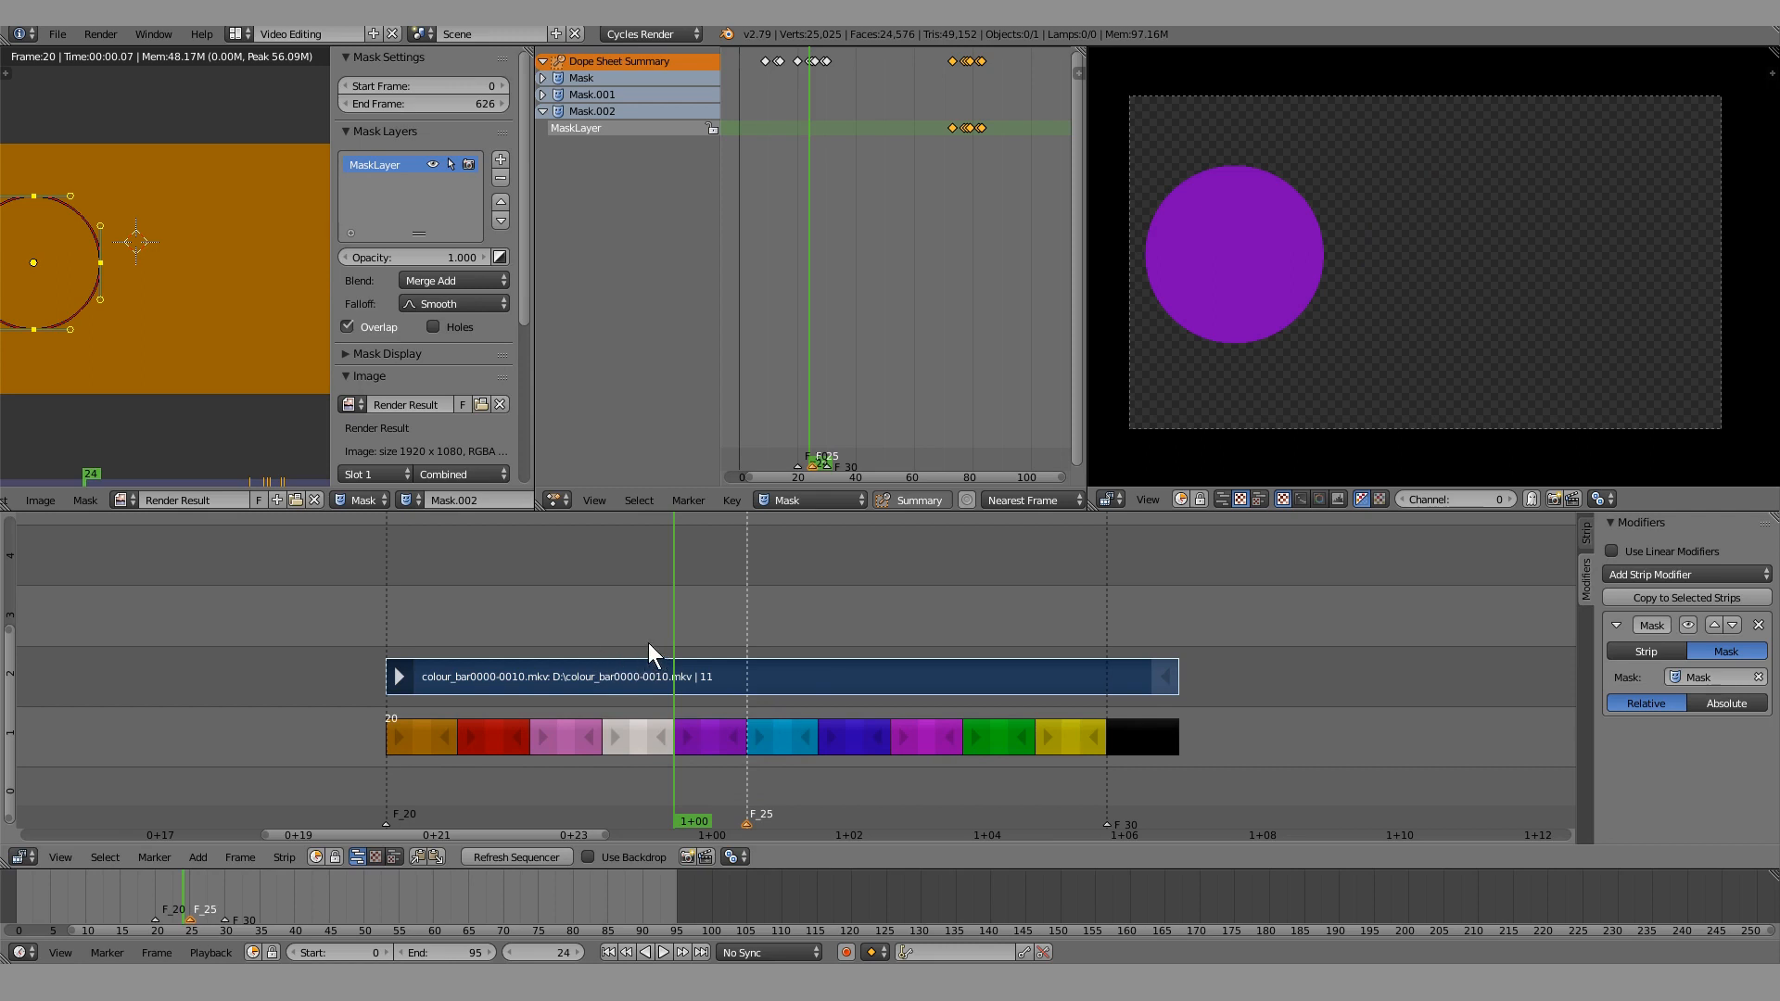
Extend the masked strip's start to frame 16, check the mask at frame 20, and return the start to frame 20
{"action": "scroll", "coordinate": [599, 639], "scroll_direction": "down", "scroll_amount": 1}
{"action": "key", "text": "g"}
{"action": "left_click", "coordinate": [230, 701]}
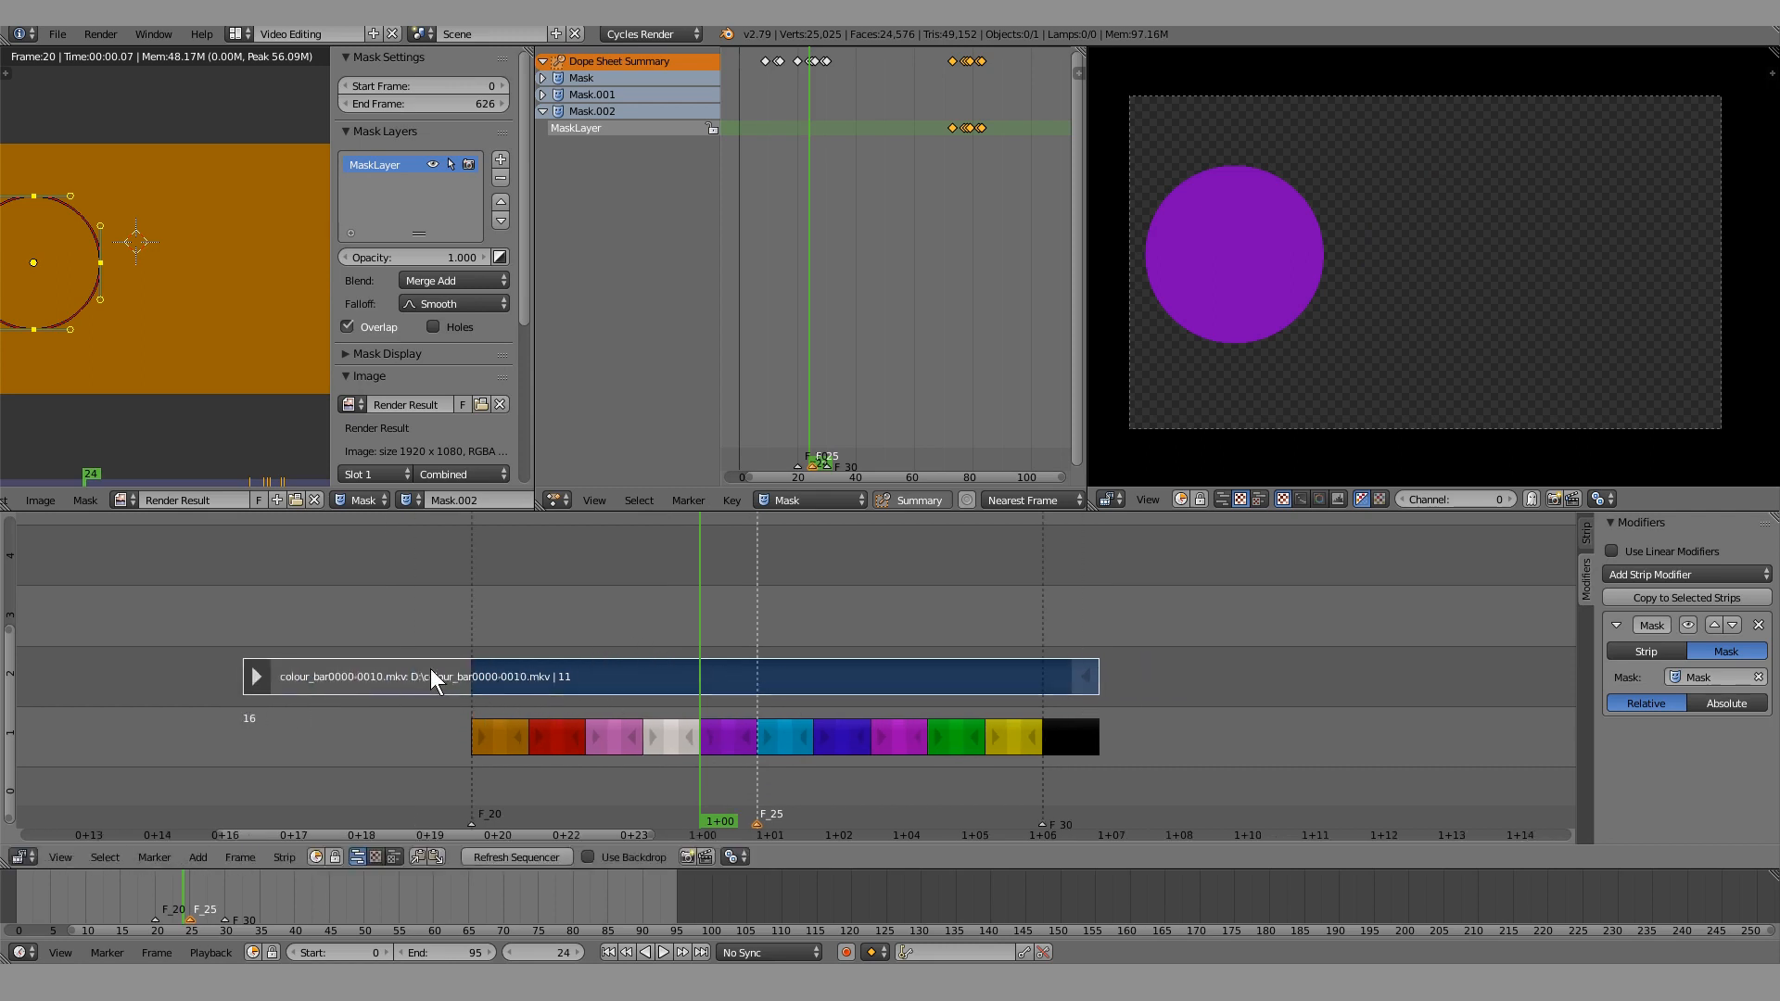
{"action": "left_click", "coordinate": [462, 732]}
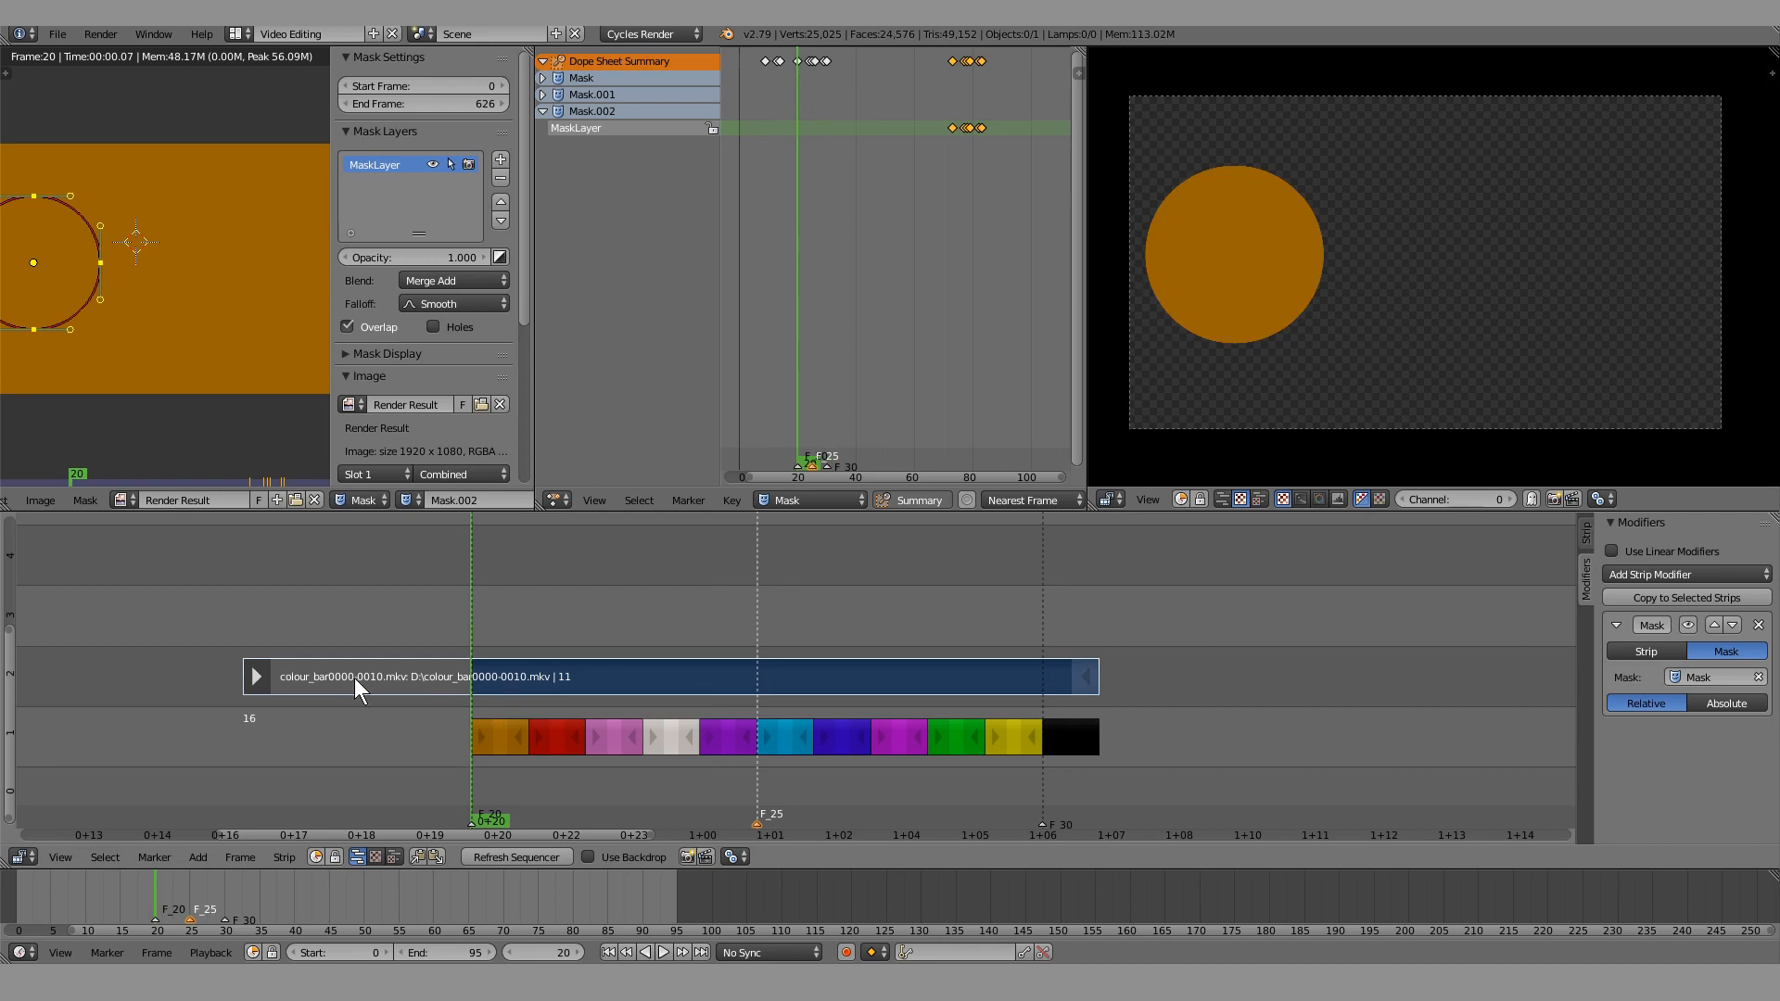
{"action": "key", "text": "g"}
{"action": "right_click", "coordinate": [499, 660]}
{"action": "key", "text": "g"}
{"action": "left_click", "coordinate": [477, 684]}
Play through the masked strip and cut it at frames 25, 26 and 30
{"action": "key", "text": "alt+a"}
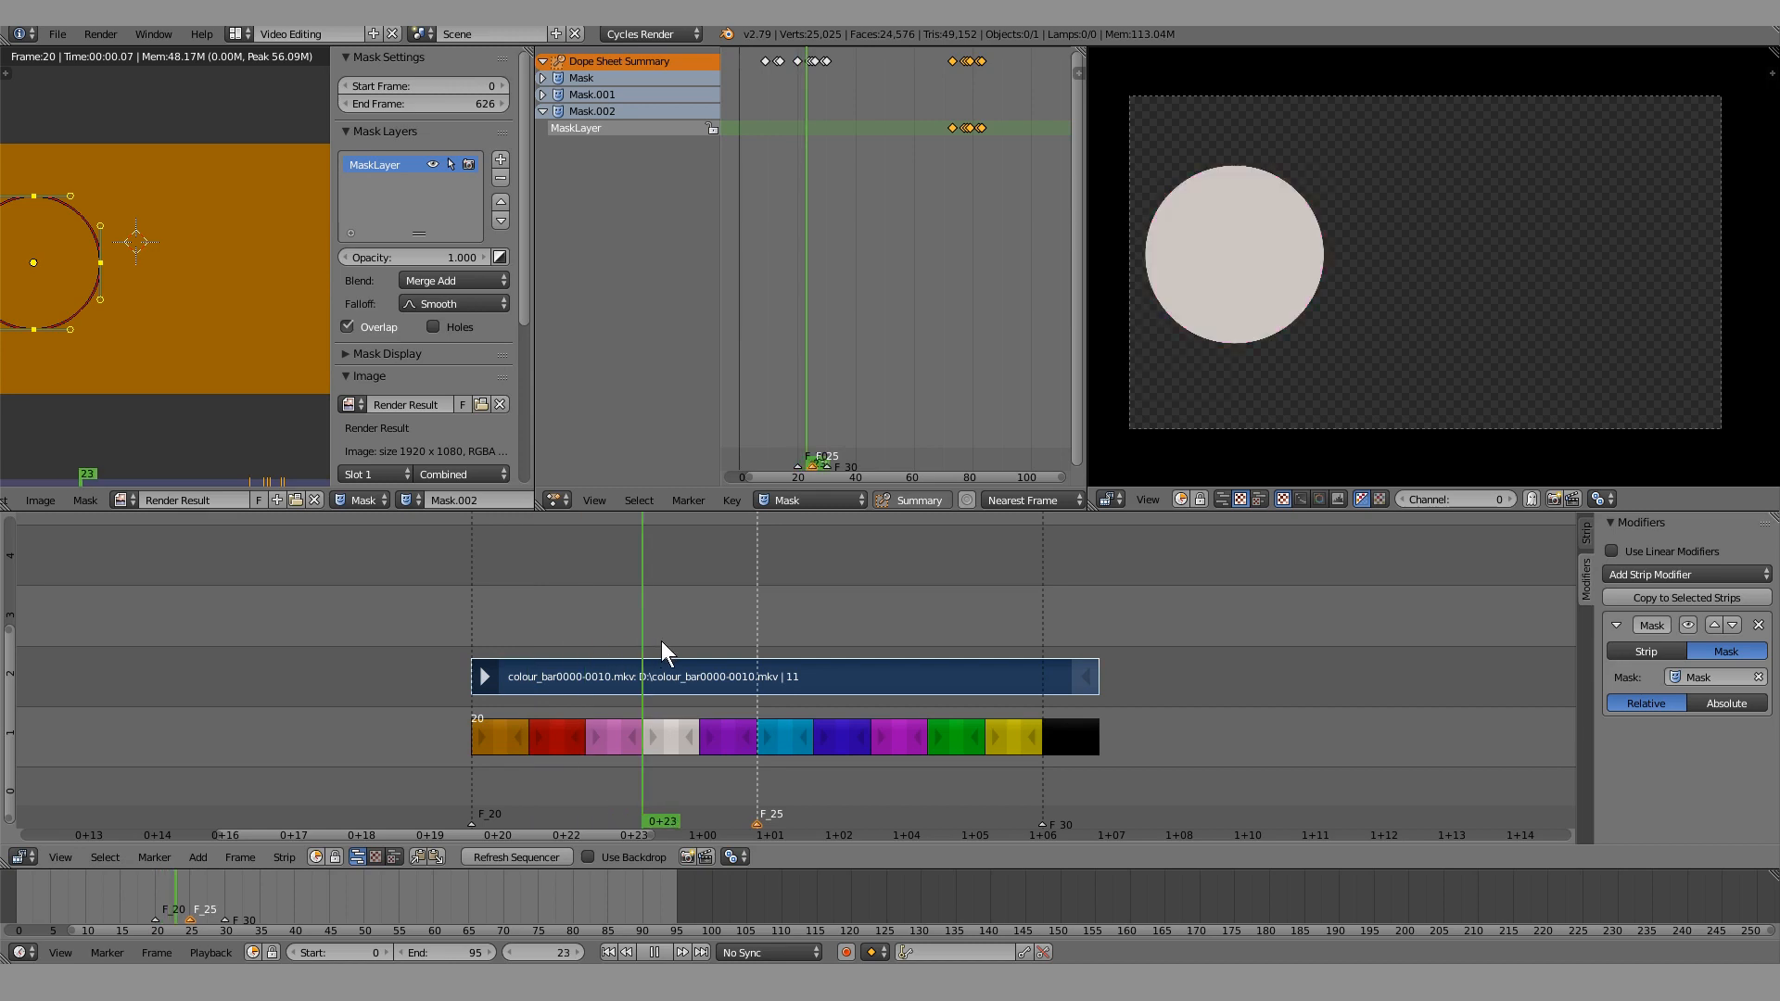
{"action": "key", "text": "alt+a"}
{"action": "right_click", "coordinate": [760, 671]}
{"action": "key", "text": "k"}
{"action": "key", "text": "Right"}
{"action": "right_click", "coordinate": [869, 681]}
{"action": "key", "text": "k"}
{"action": "key", "text": "alt+a"}
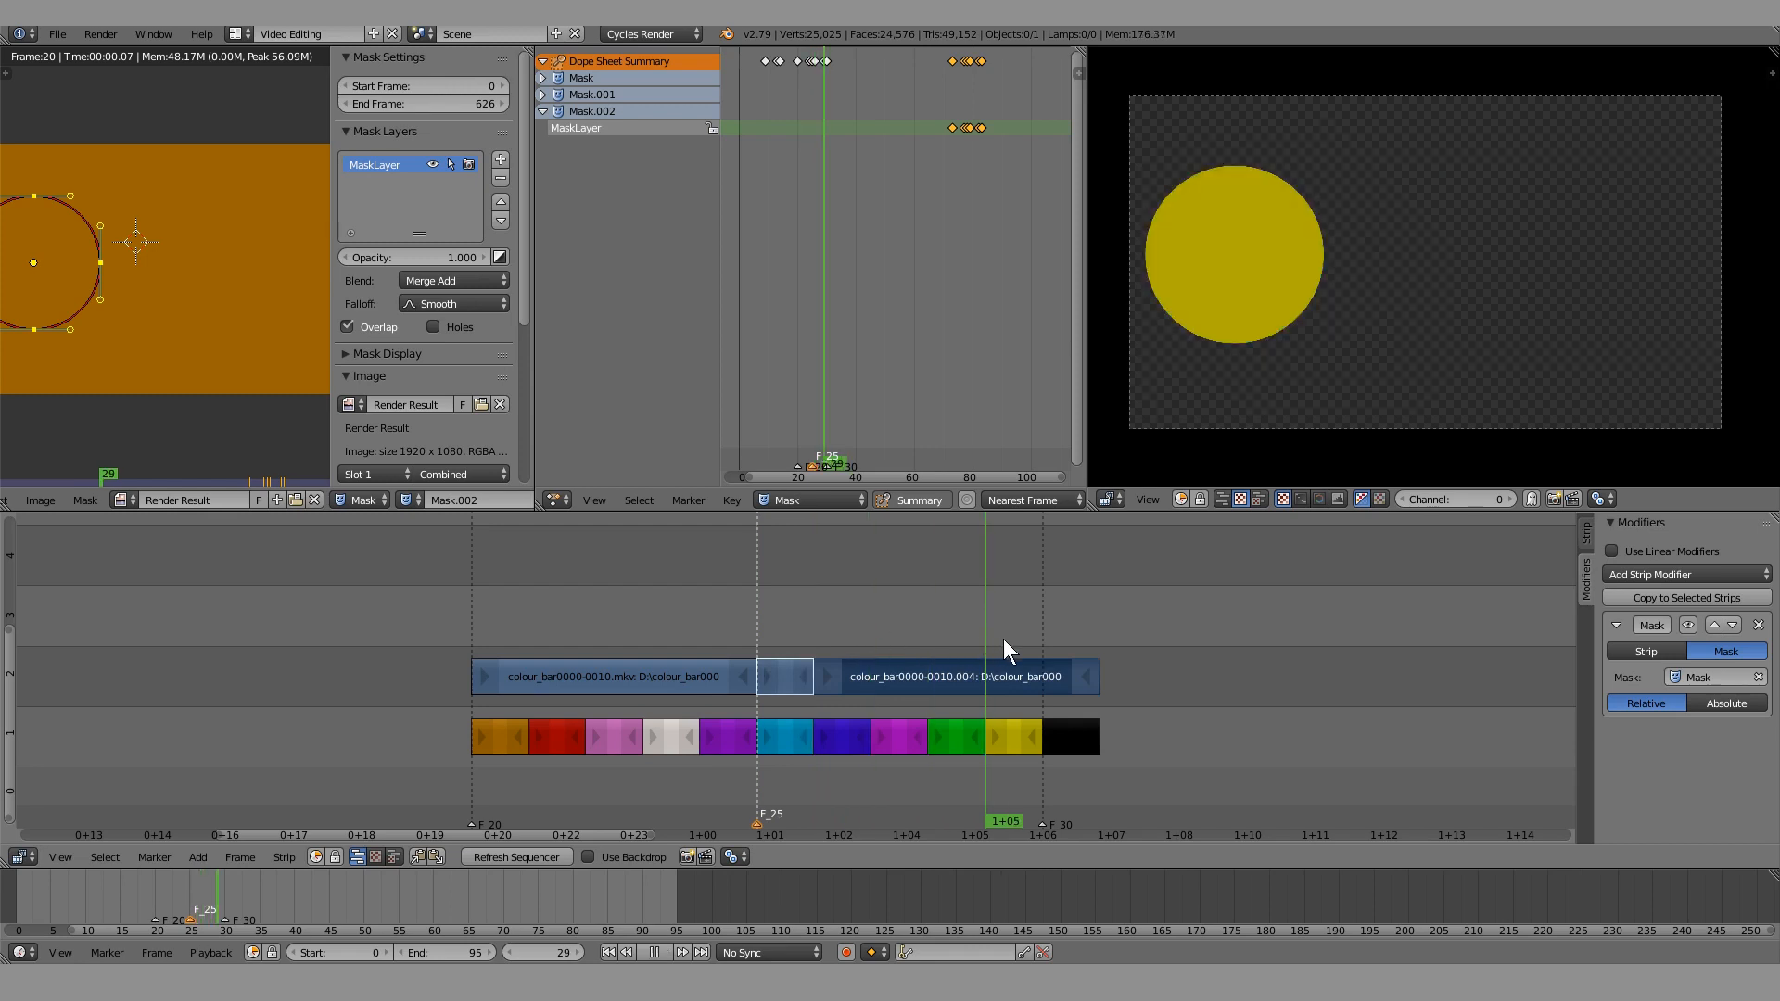
{"action": "key", "text": "alt+a"}
{"action": "right_click", "coordinate": [996, 673]}
{"action": "key", "text": "k"}
Scrub through the cut strip and select each of its four segments in turn to examine the mask position
{"action": "left_click", "coordinate": [517, 621]}
{"action": "right_click_drag", "start_coordinate": [632, 680], "coordinate": [621, 670]}
{"action": "mouse_move", "coordinate": [765, 669]}
{"action": "right_mouse_down"}
{"action": "mouse_move", "coordinate": [771, 629]}
{"action": "mouse_move", "coordinate": [775, 669]}
{"action": "right_mouse_up"}
{"action": "mouse_move", "coordinate": [880, 682]}
{"action": "right_mouse_down"}
{"action": "mouse_move", "coordinate": [883, 648]}
{"action": "mouse_move", "coordinate": [854, 669]}
{"action": "right_mouse_up"}
{"action": "left_click_drag", "start_coordinate": [654, 621], "coordinate": [692, 662]}
{"action": "mouse_move", "coordinate": [692, 661]}
{"action": "right_mouse_down"}
{"action": "mouse_move", "coordinate": [671, 624]}
{"action": "mouse_move", "coordinate": [680, 661]}
{"action": "right_mouse_up"}
{"action": "left_click", "coordinate": [777, 608]}
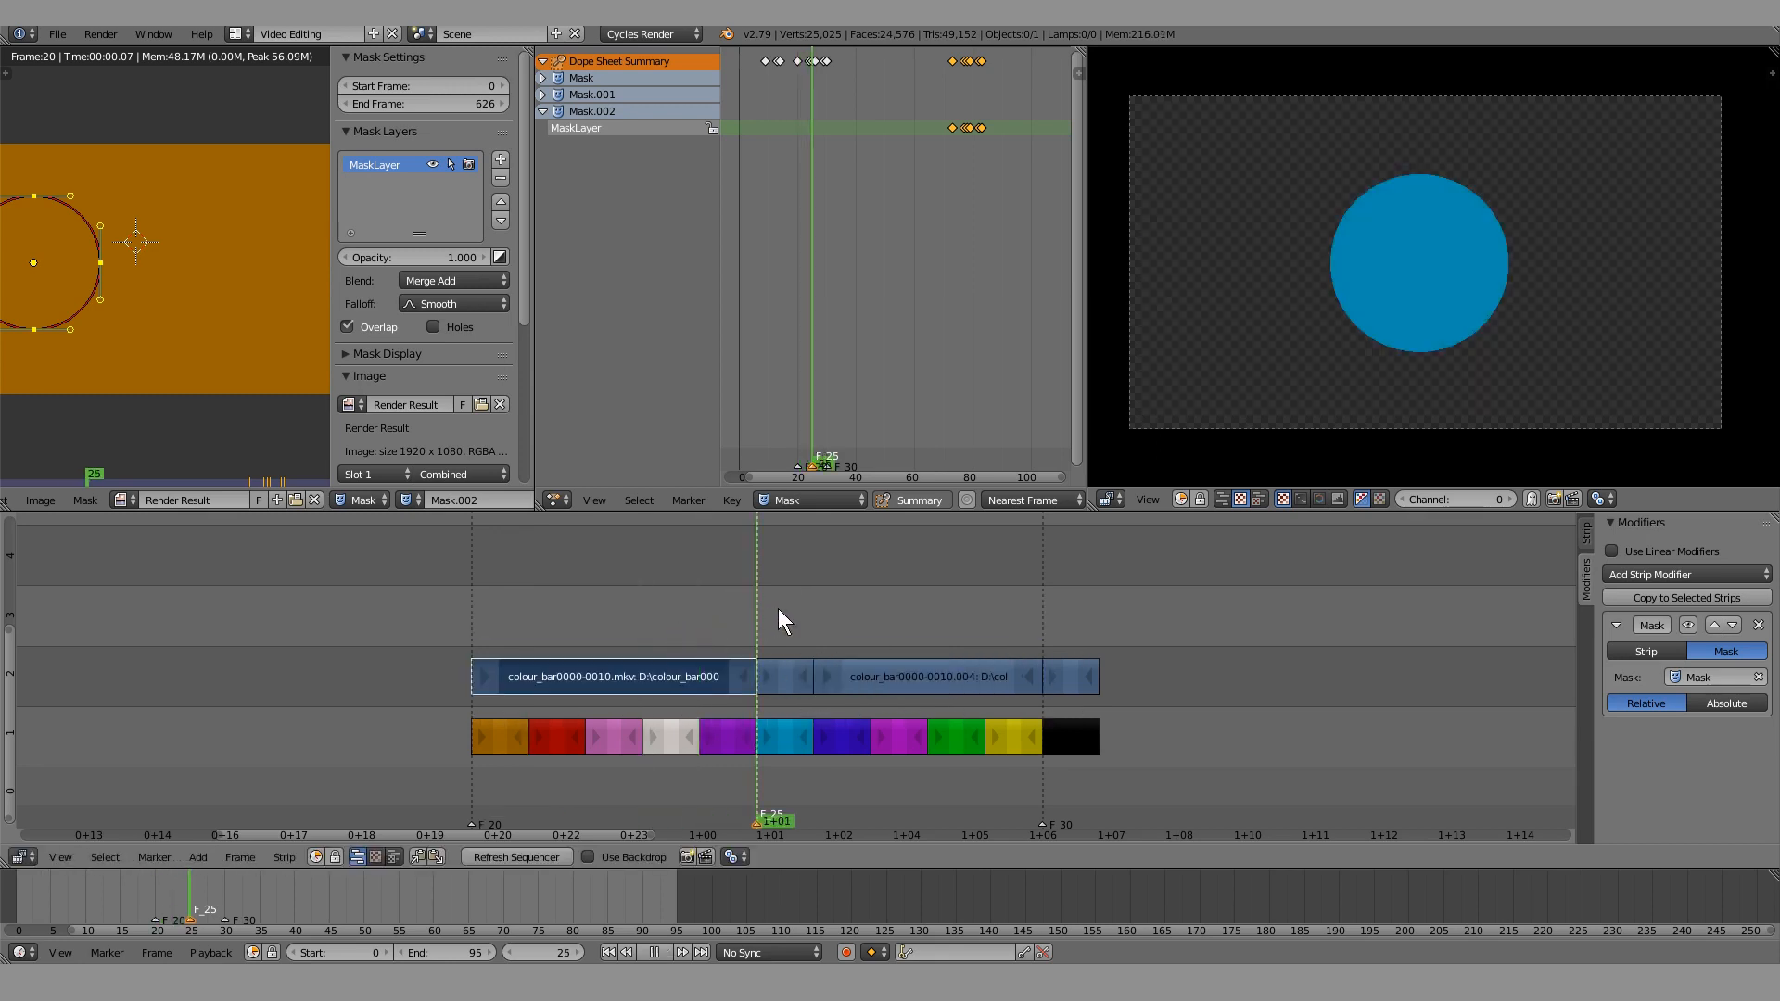
{"action": "mouse_move", "coordinate": [792, 675]}
{"action": "right_mouse_down"}
{"action": "mouse_move", "coordinate": [781, 633]}
{"action": "mouse_move", "coordinate": [784, 674]}
{"action": "right_mouse_up"}
{"action": "left_click_drag", "start_coordinate": [816, 619], "coordinate": [1011, 621]}
{"action": "mouse_move", "coordinate": [927, 676]}
{"action": "right_mouse_down"}
{"action": "mouse_move", "coordinate": [926, 588]}
{"action": "mouse_move", "coordinate": [925, 675]}
{"action": "right_mouse_up"}
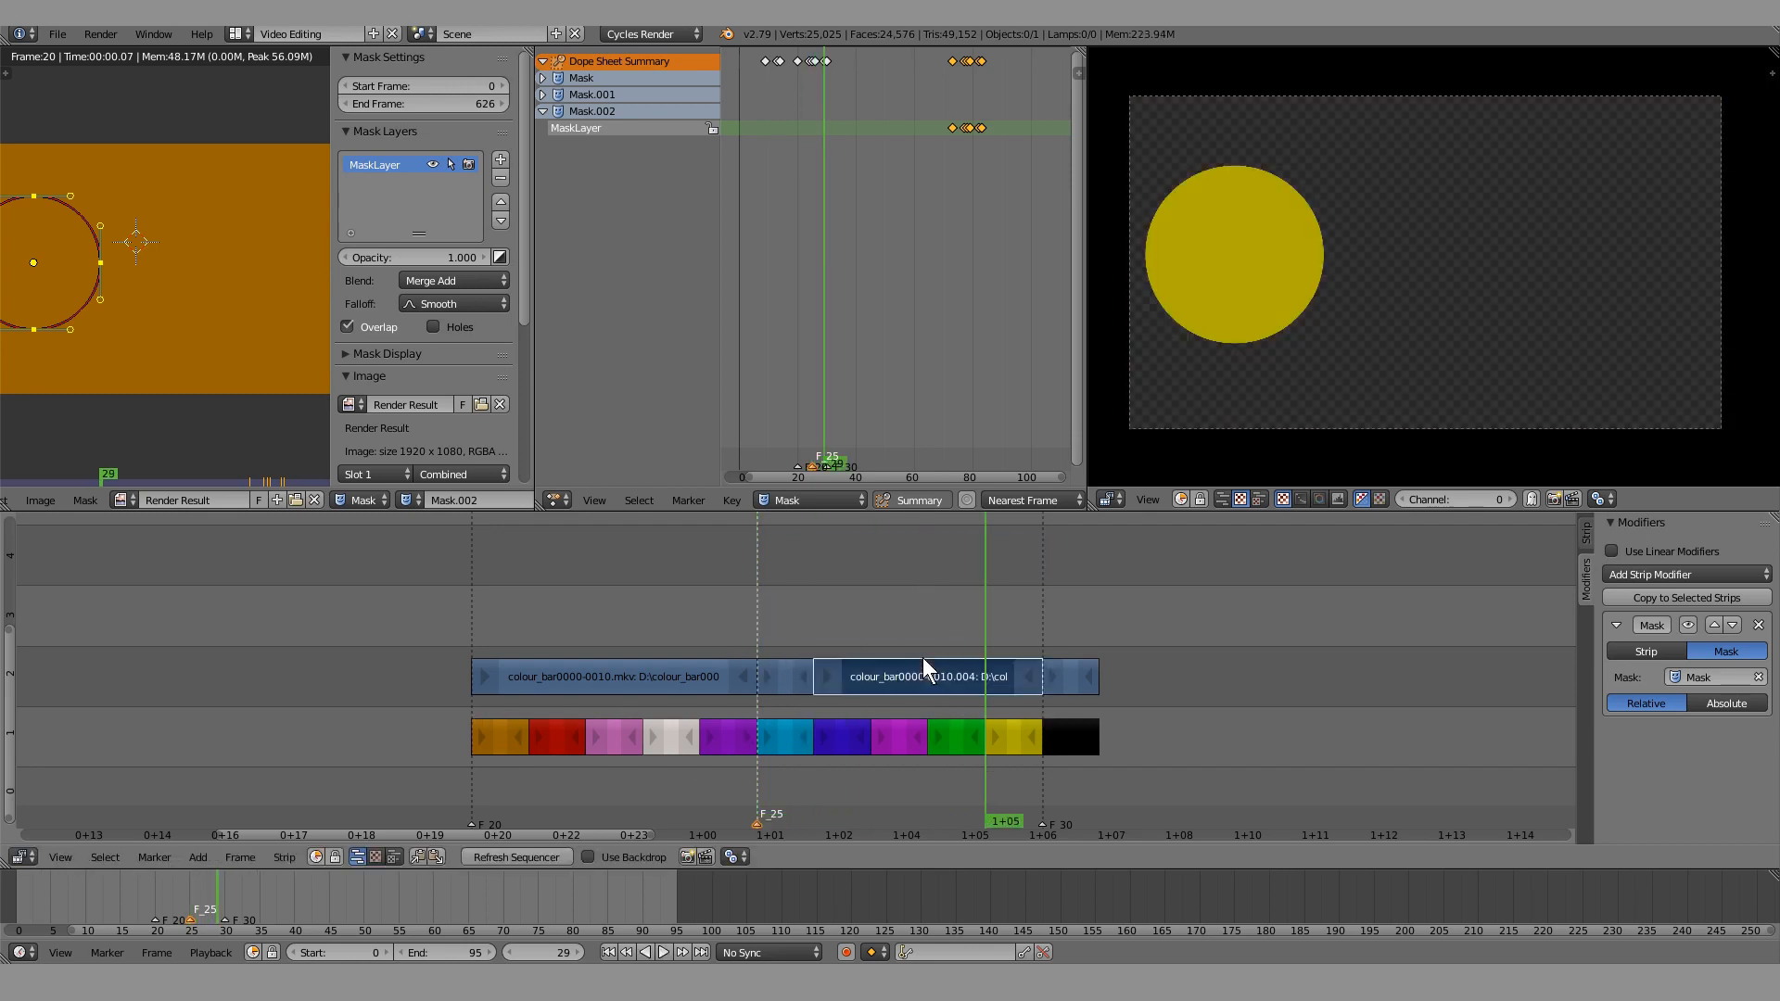
{"action": "left_click", "coordinate": [1072, 676]}
{"action": "right_click", "coordinate": [1081, 688]}
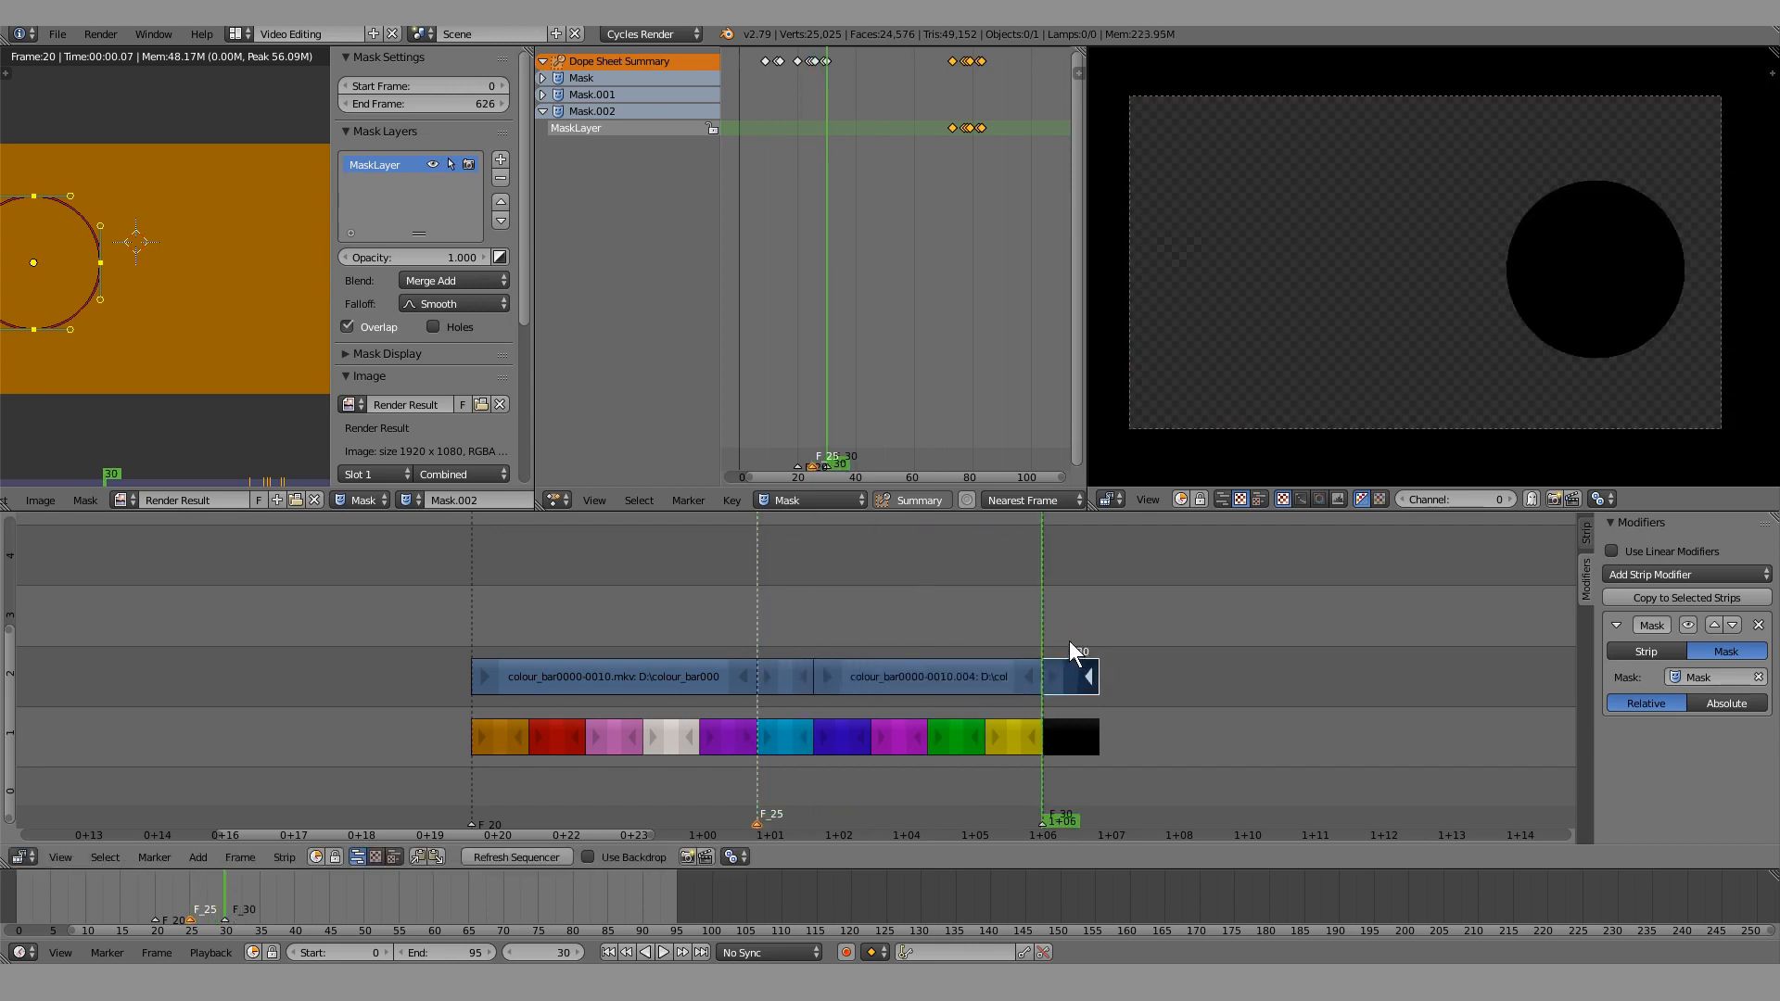
Compare the mask in the first and third segments with the mask in the one-frame segments at frames 25 and 30
{"action": "right_click", "coordinate": [585, 675]}
{"action": "right_click", "coordinate": [942, 662]}
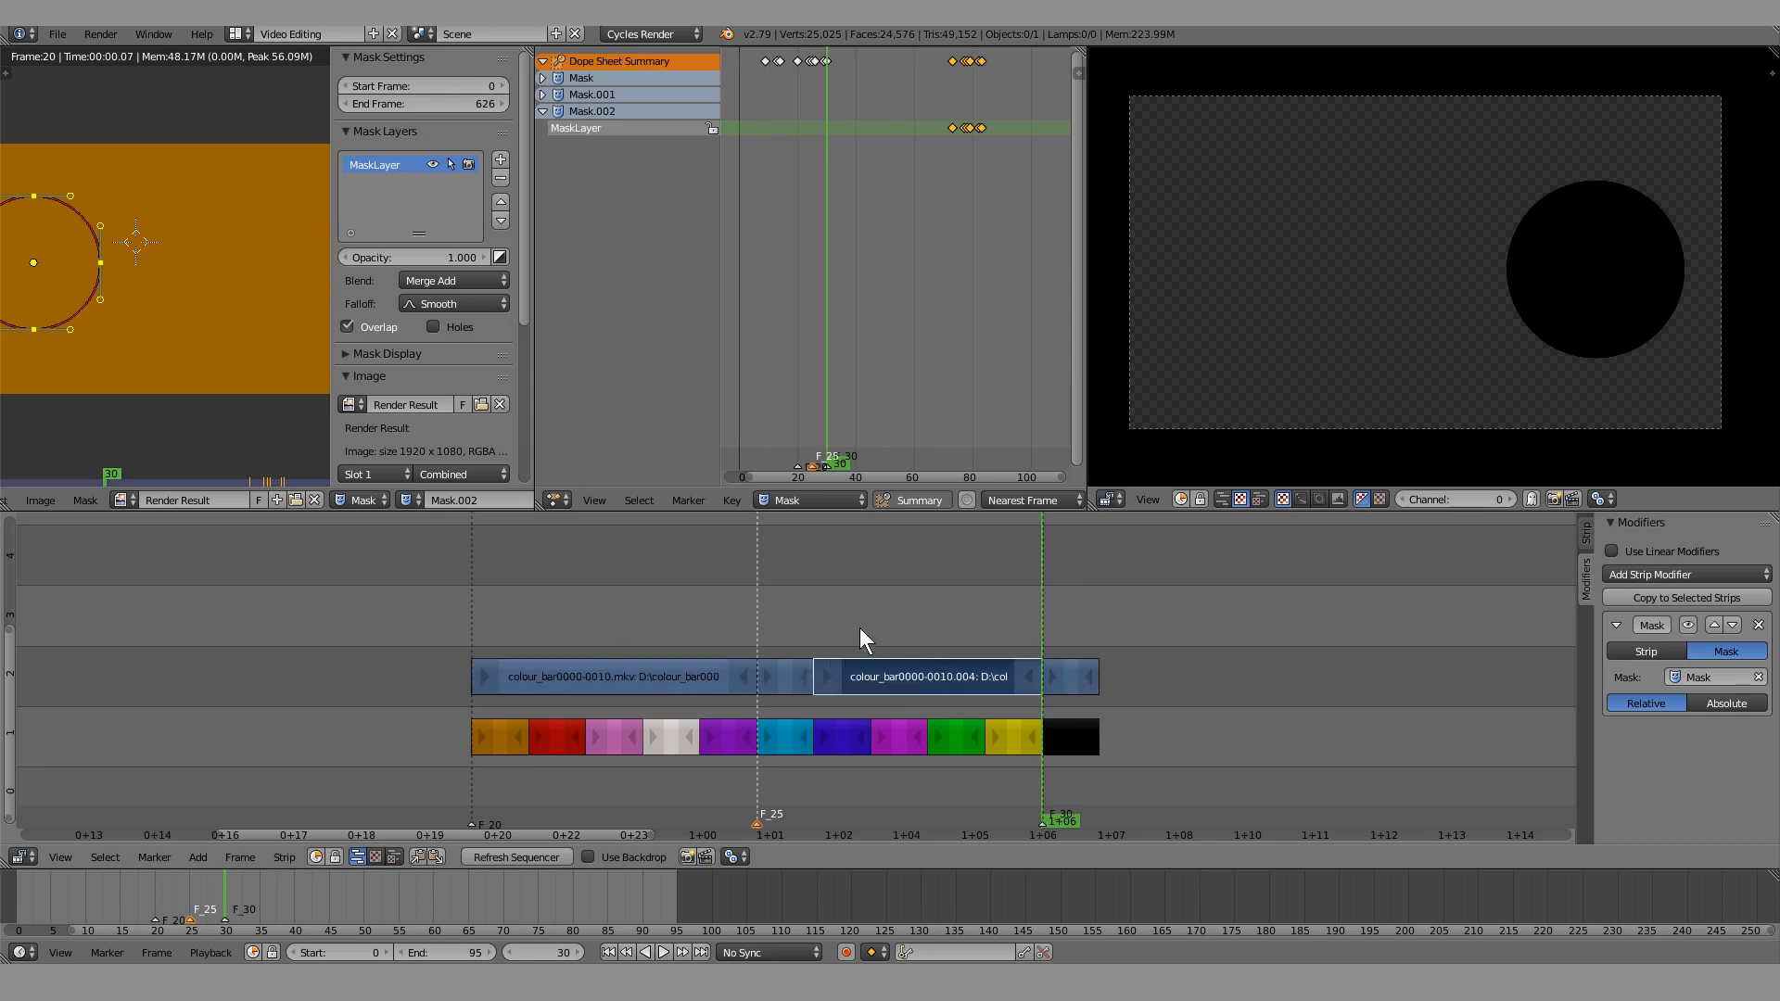
{"action": "left_click_drag", "start_coordinate": [869, 636], "coordinate": [572, 628]}
{"action": "left_click", "coordinate": [905, 626]}
{"action": "left_click", "coordinate": [658, 623]}
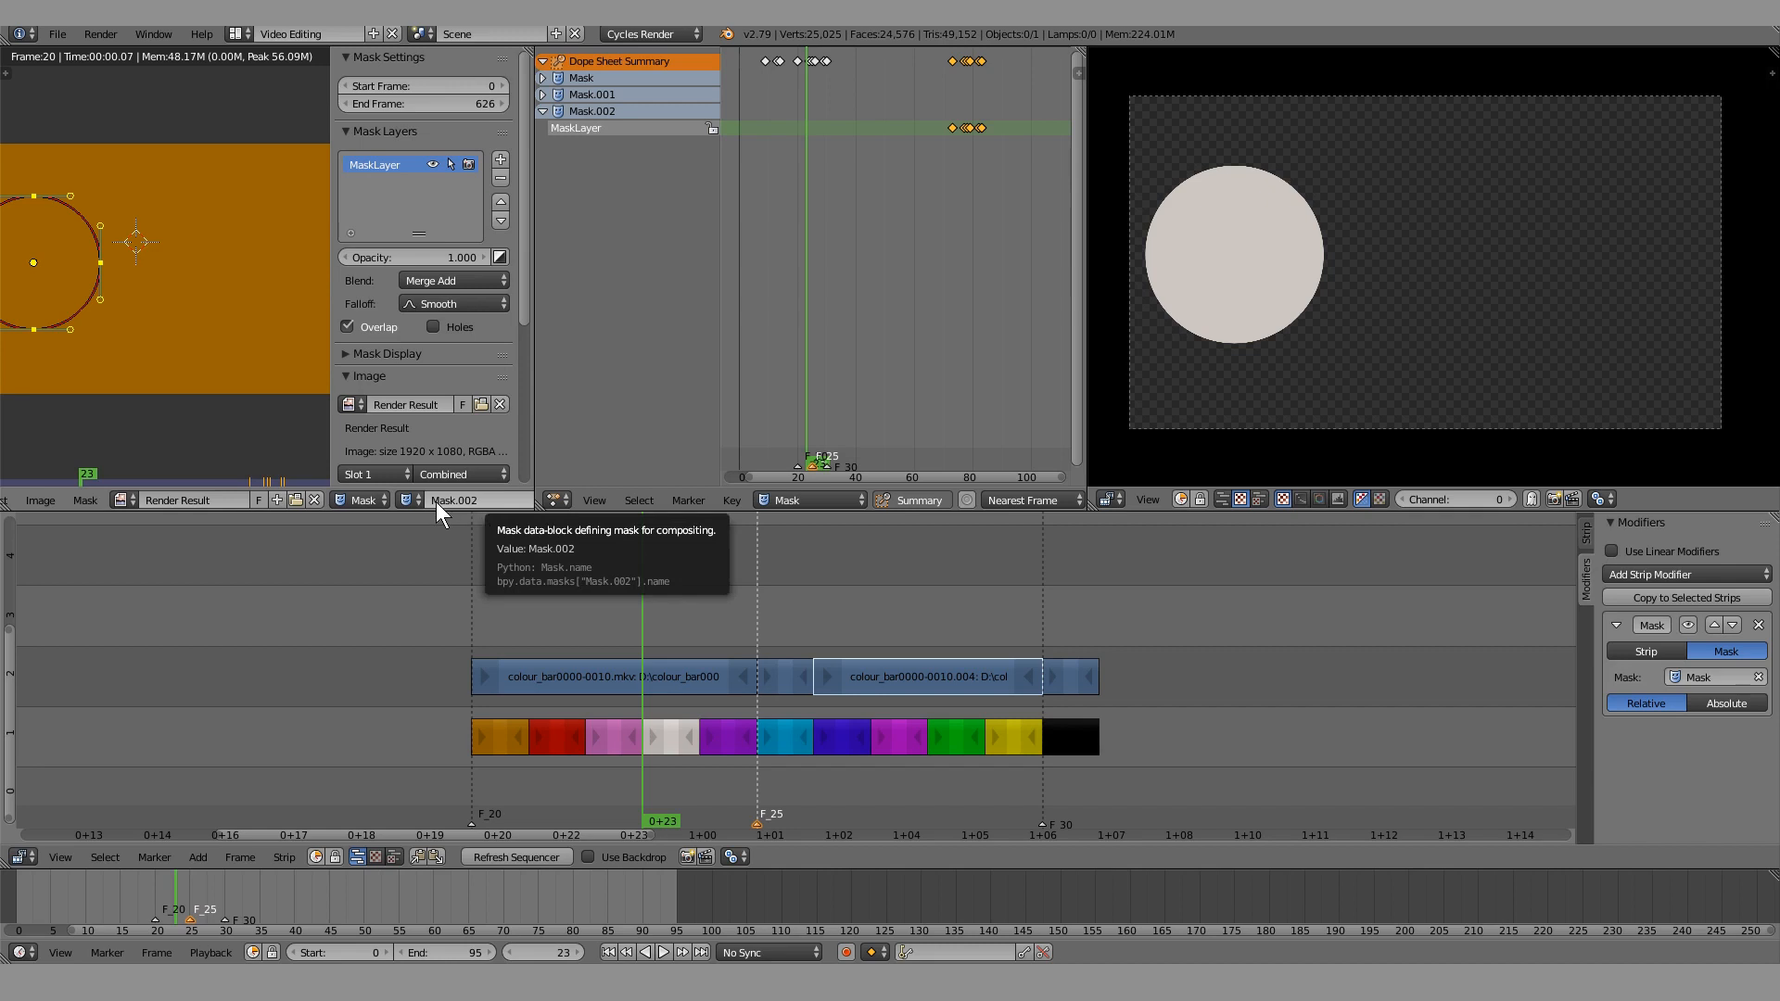
{"action": "right_click", "coordinate": [666, 674]}
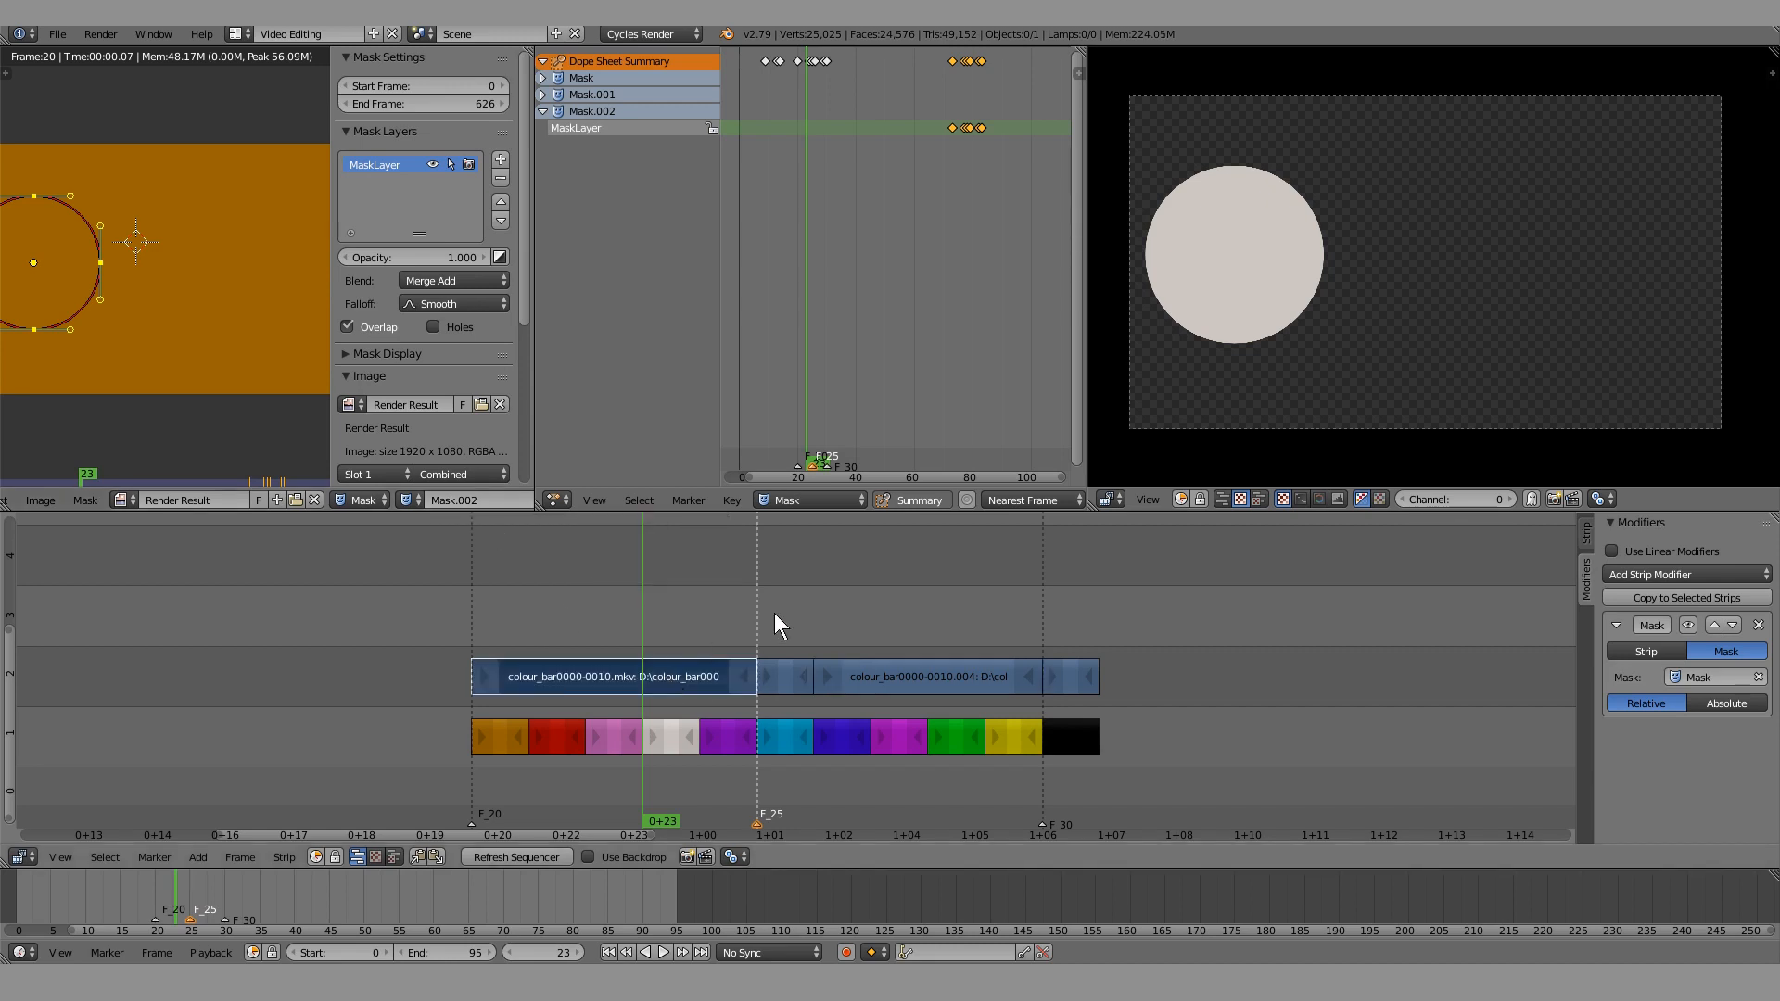
{"action": "left_click", "coordinate": [775, 614]}
{"action": "right_click", "coordinate": [781, 676]}
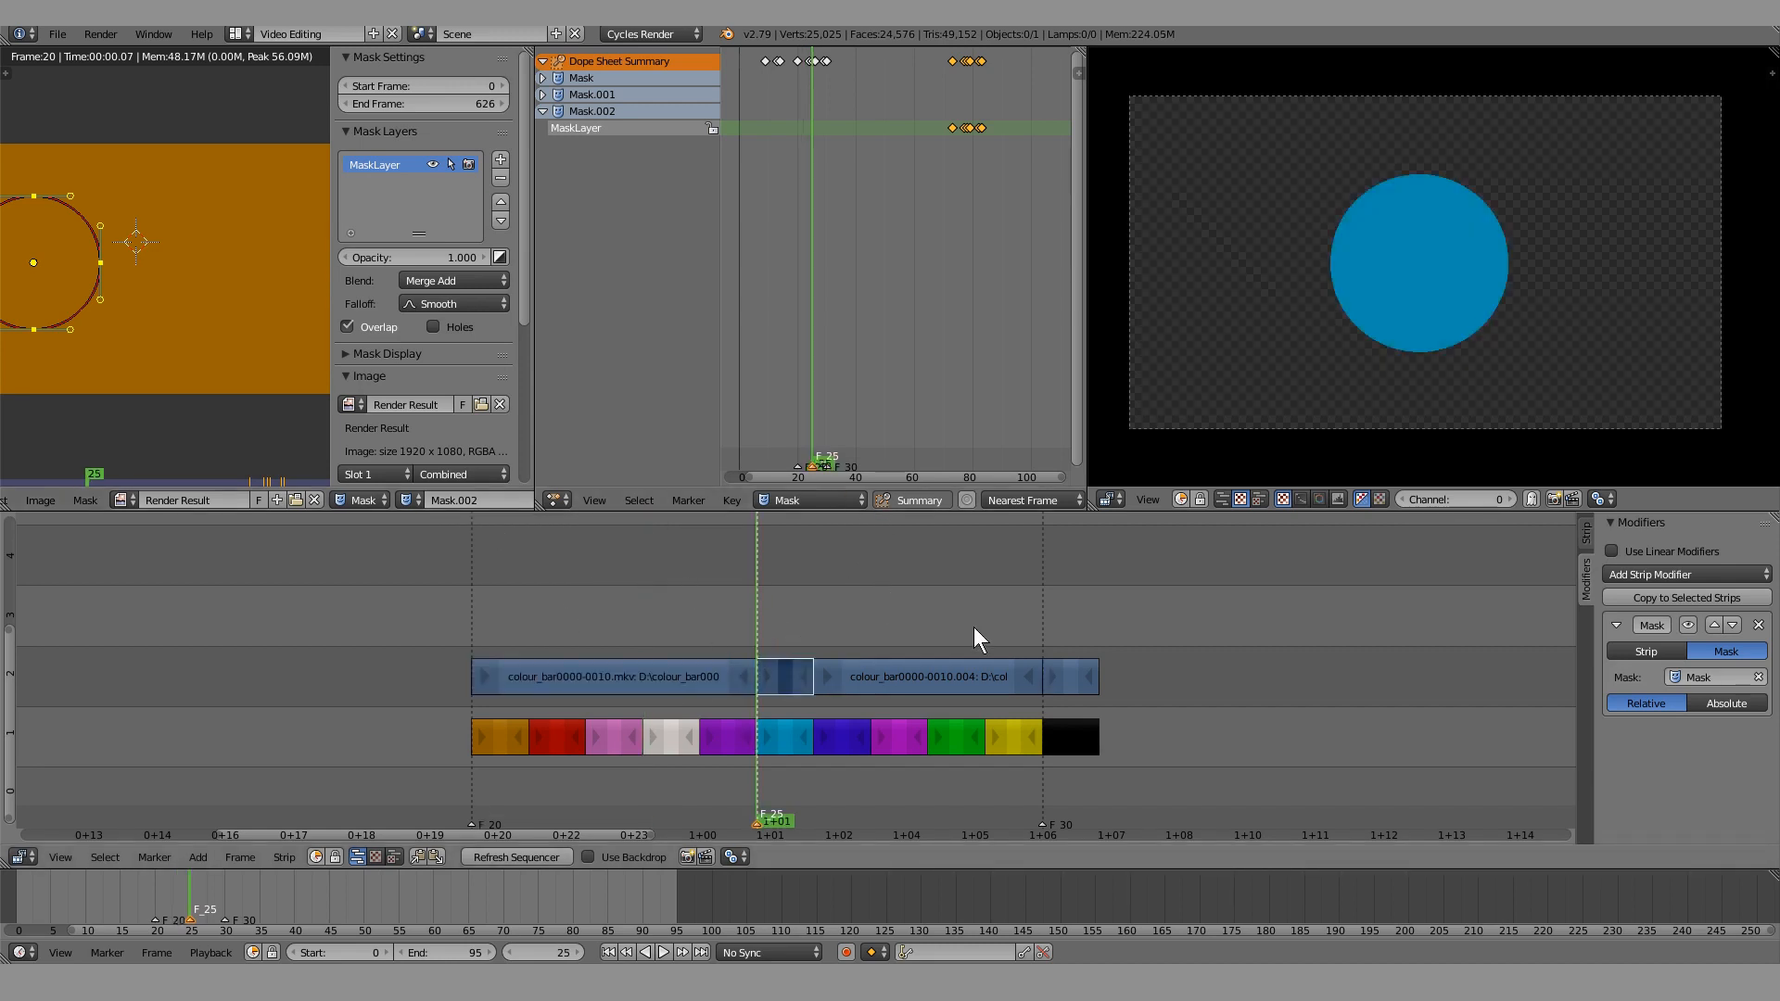
{"action": "right_click", "coordinate": [1070, 677]}
{"action": "left_click", "coordinate": [1057, 620]}
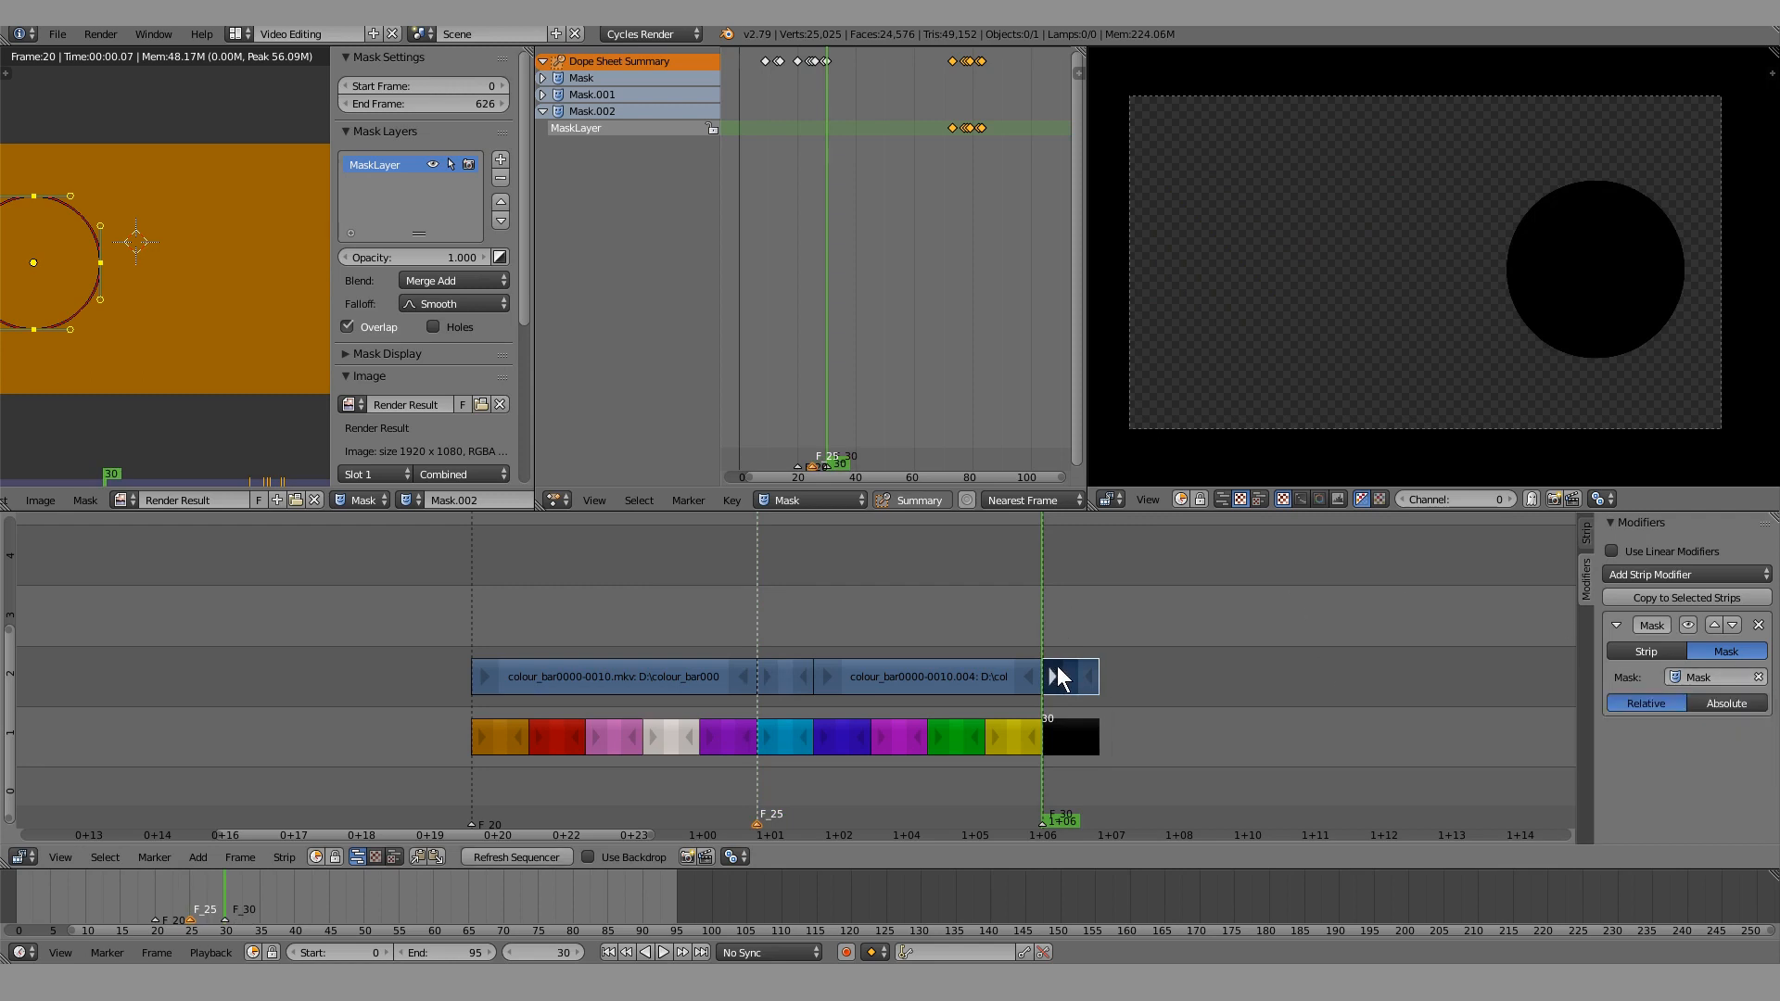
{"action": "right_click", "coordinate": [910, 664]}
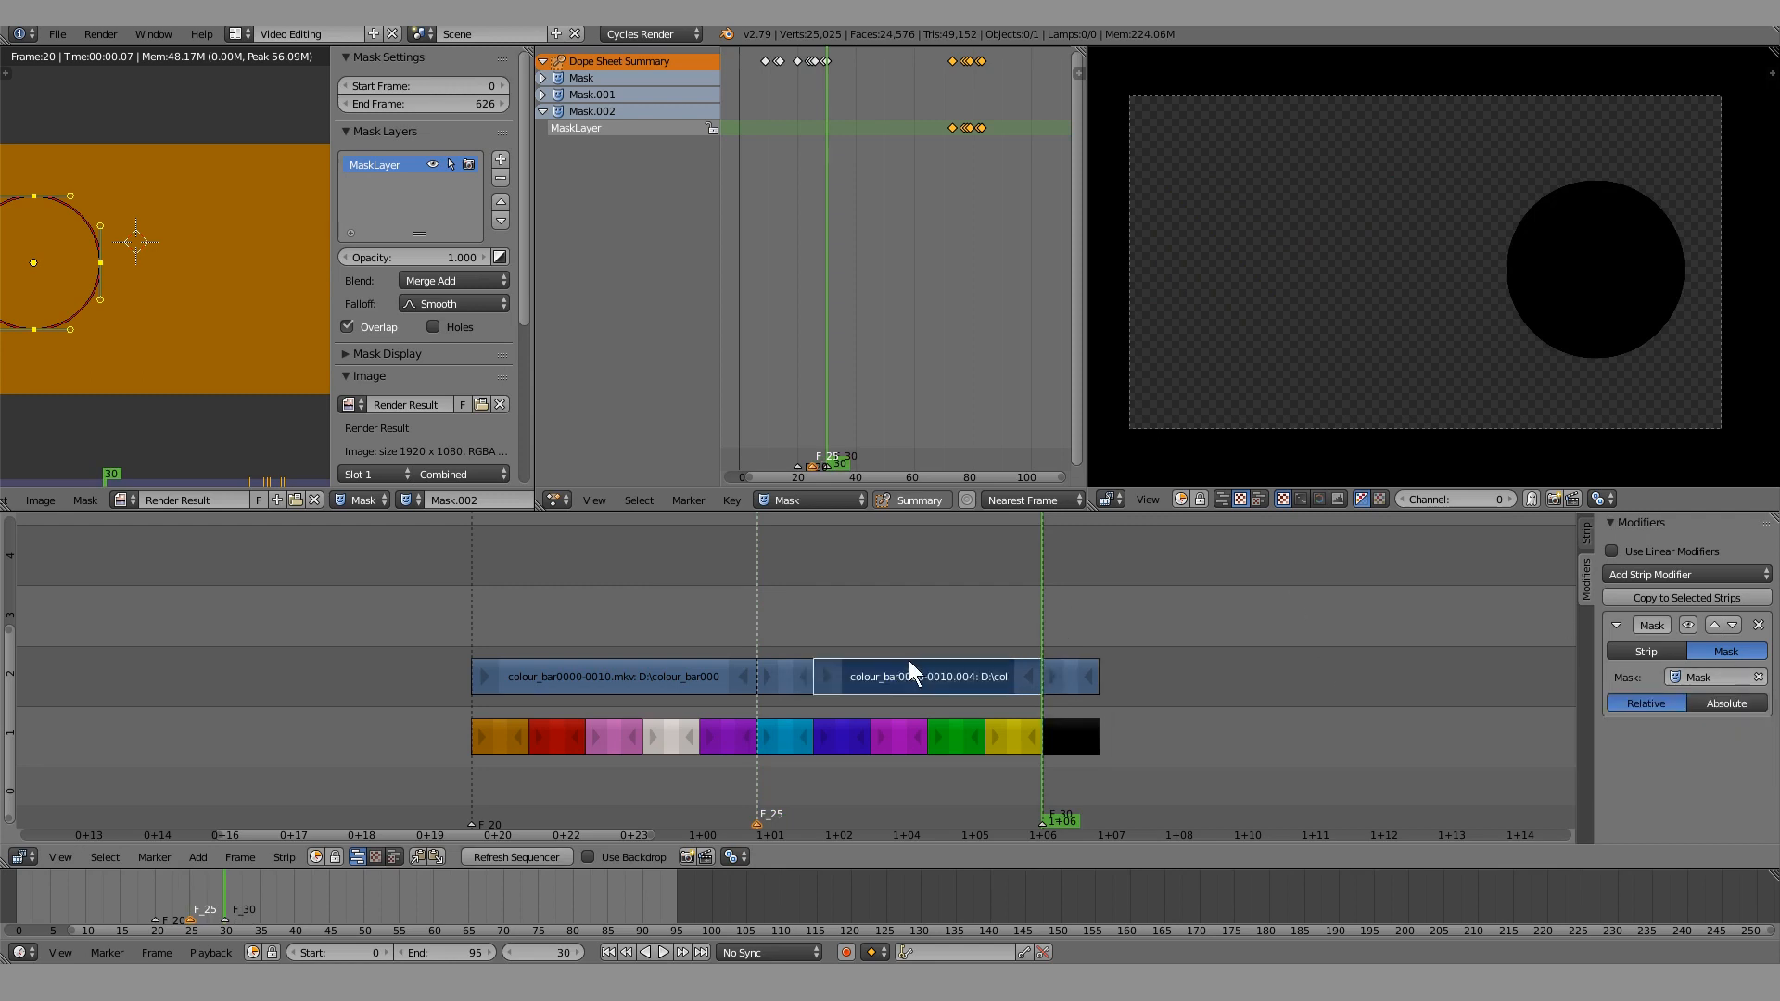
Place the playhead at frame 25 and select the one-frame segment that starts there
{"action": "left_click", "coordinate": [751, 607]}
{"action": "middle_click_drag", "start_coordinate": [596, 616], "coordinate": [745, 623]}
{"action": "right_click_drag", "start_coordinate": [637, 680], "coordinate": [681, 676]}
{"action": "key", "text": "Escape"}
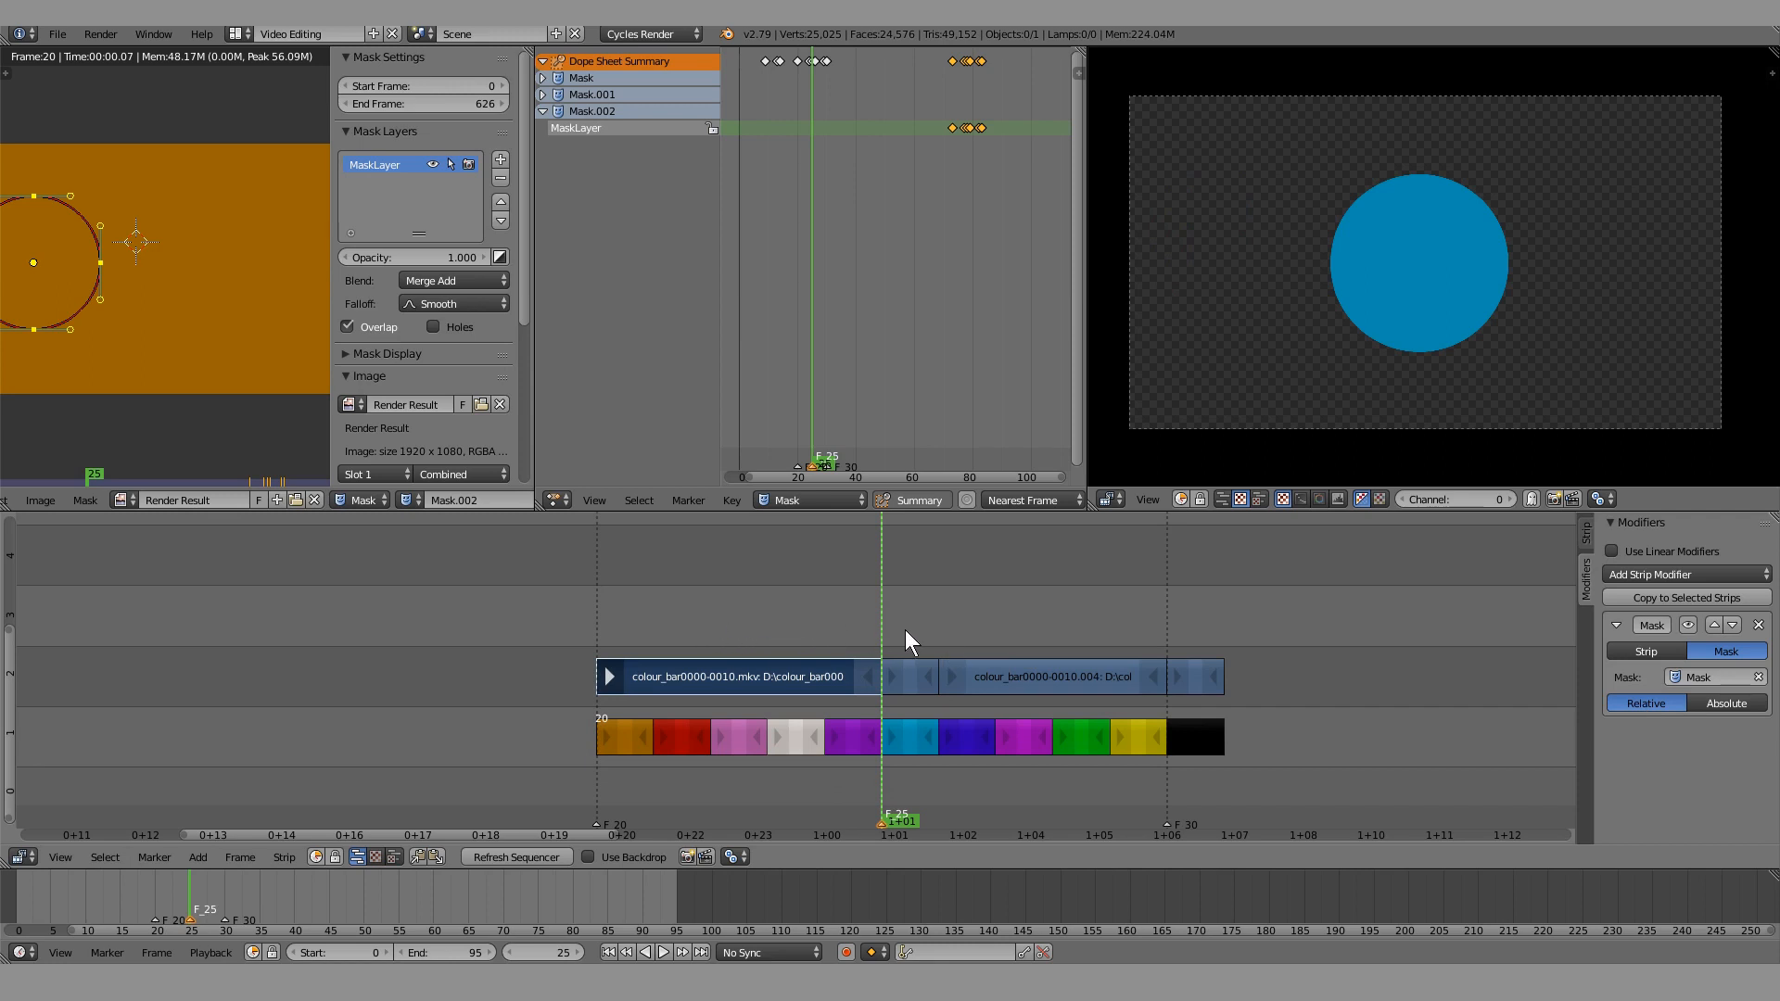
{"action": "middle_click_drag", "start_coordinate": [901, 641], "coordinate": [830, 638]}
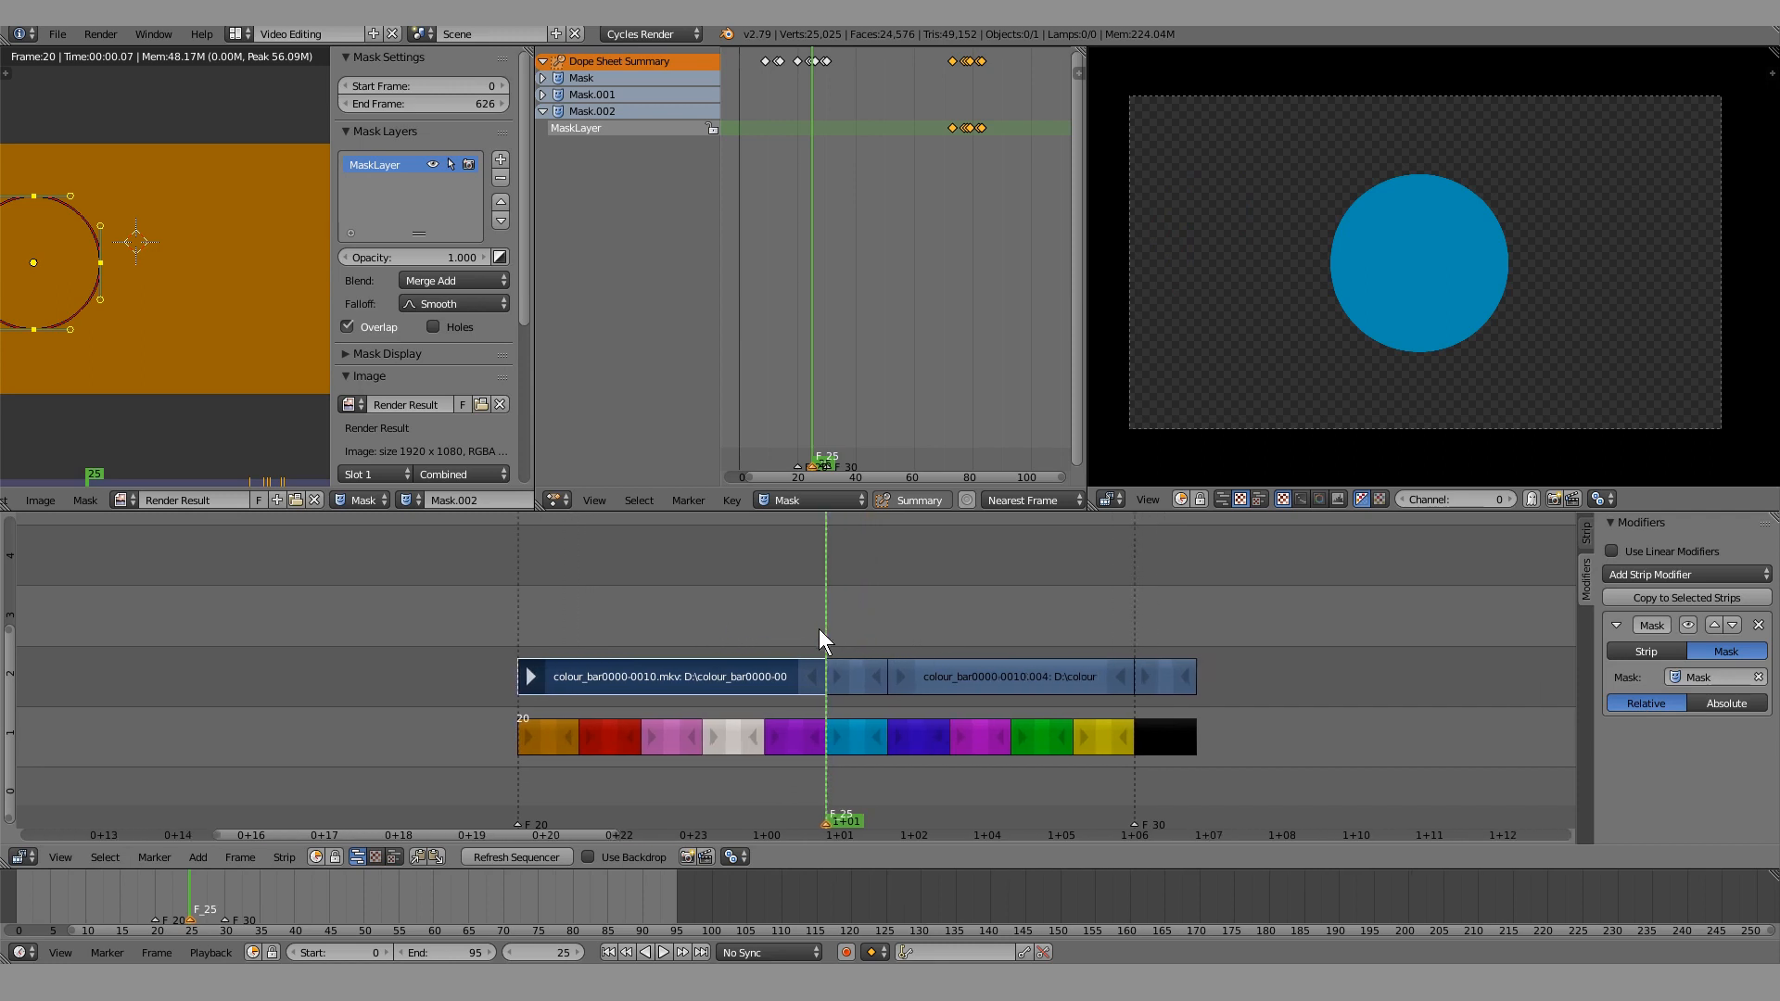
{"action": "right_click", "coordinate": [855, 676]}
{"action": "key", "text": "shift+alt+a"}
{"action": "key", "text": "Escape"}
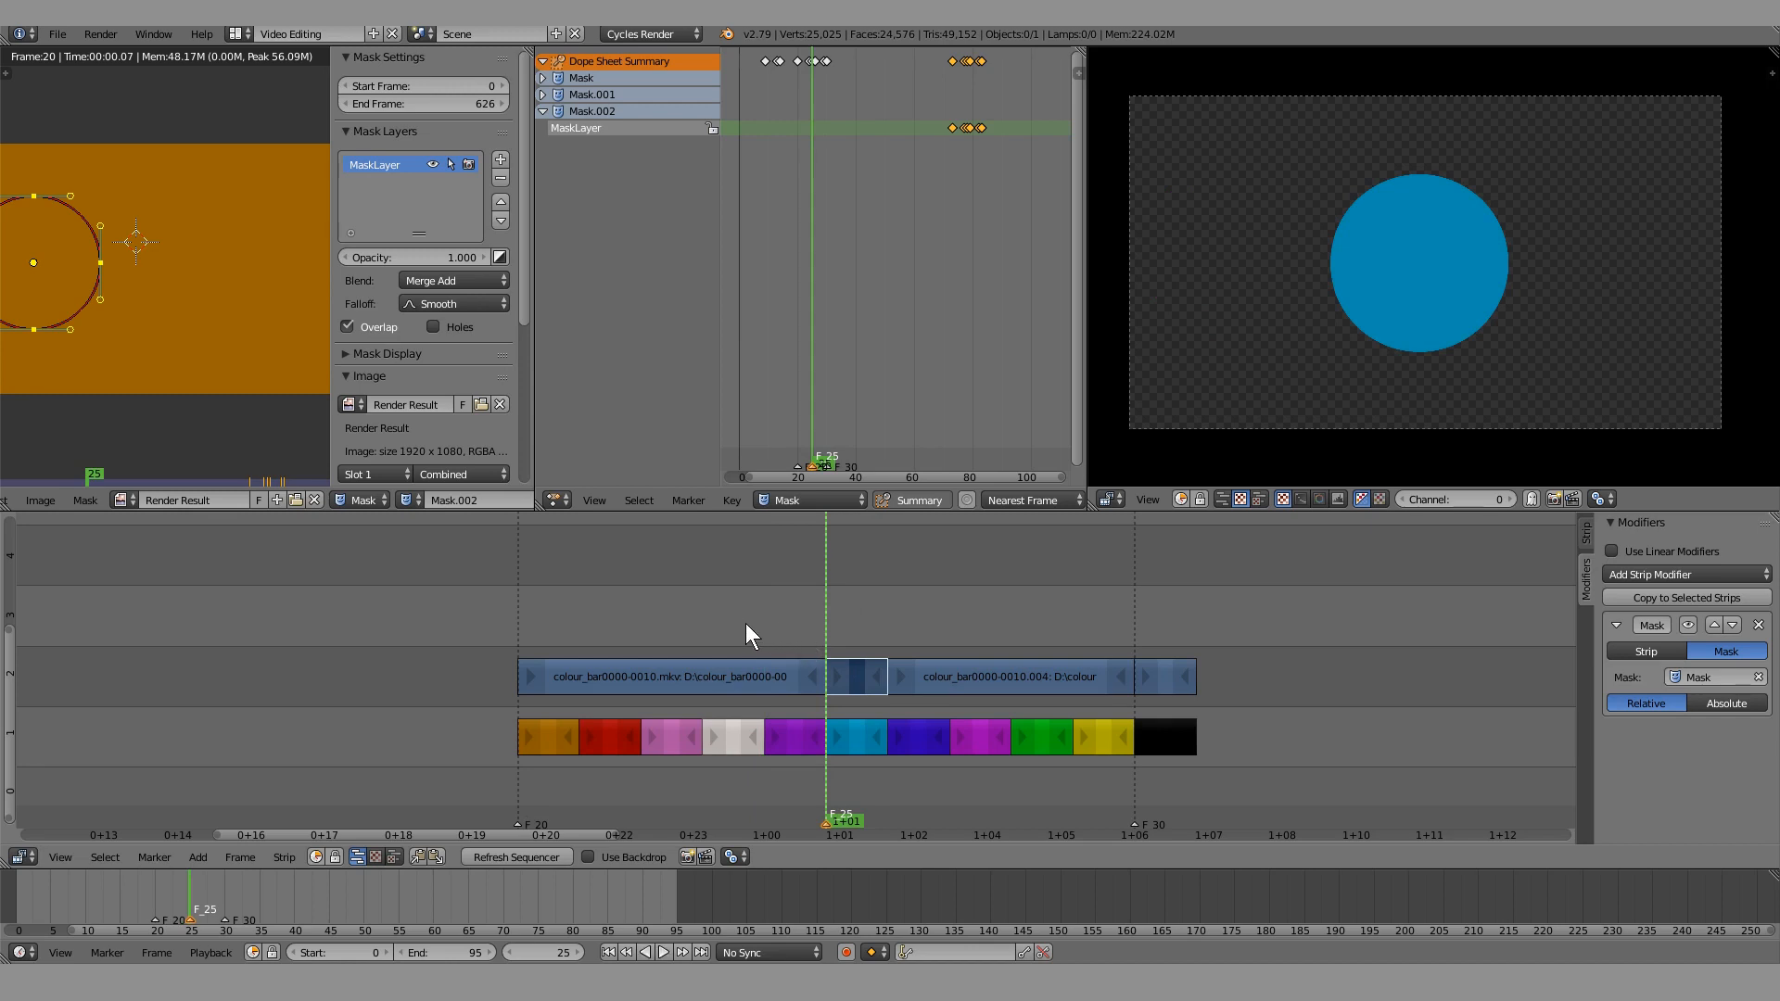
Try moving the Mask.002 circle horizontally along the X axis at frame 25
{"action": "scroll", "coordinate": [125, 375], "scroll_direction": "down", "scroll_amount": 1}
{"action": "key", "text": "g"}
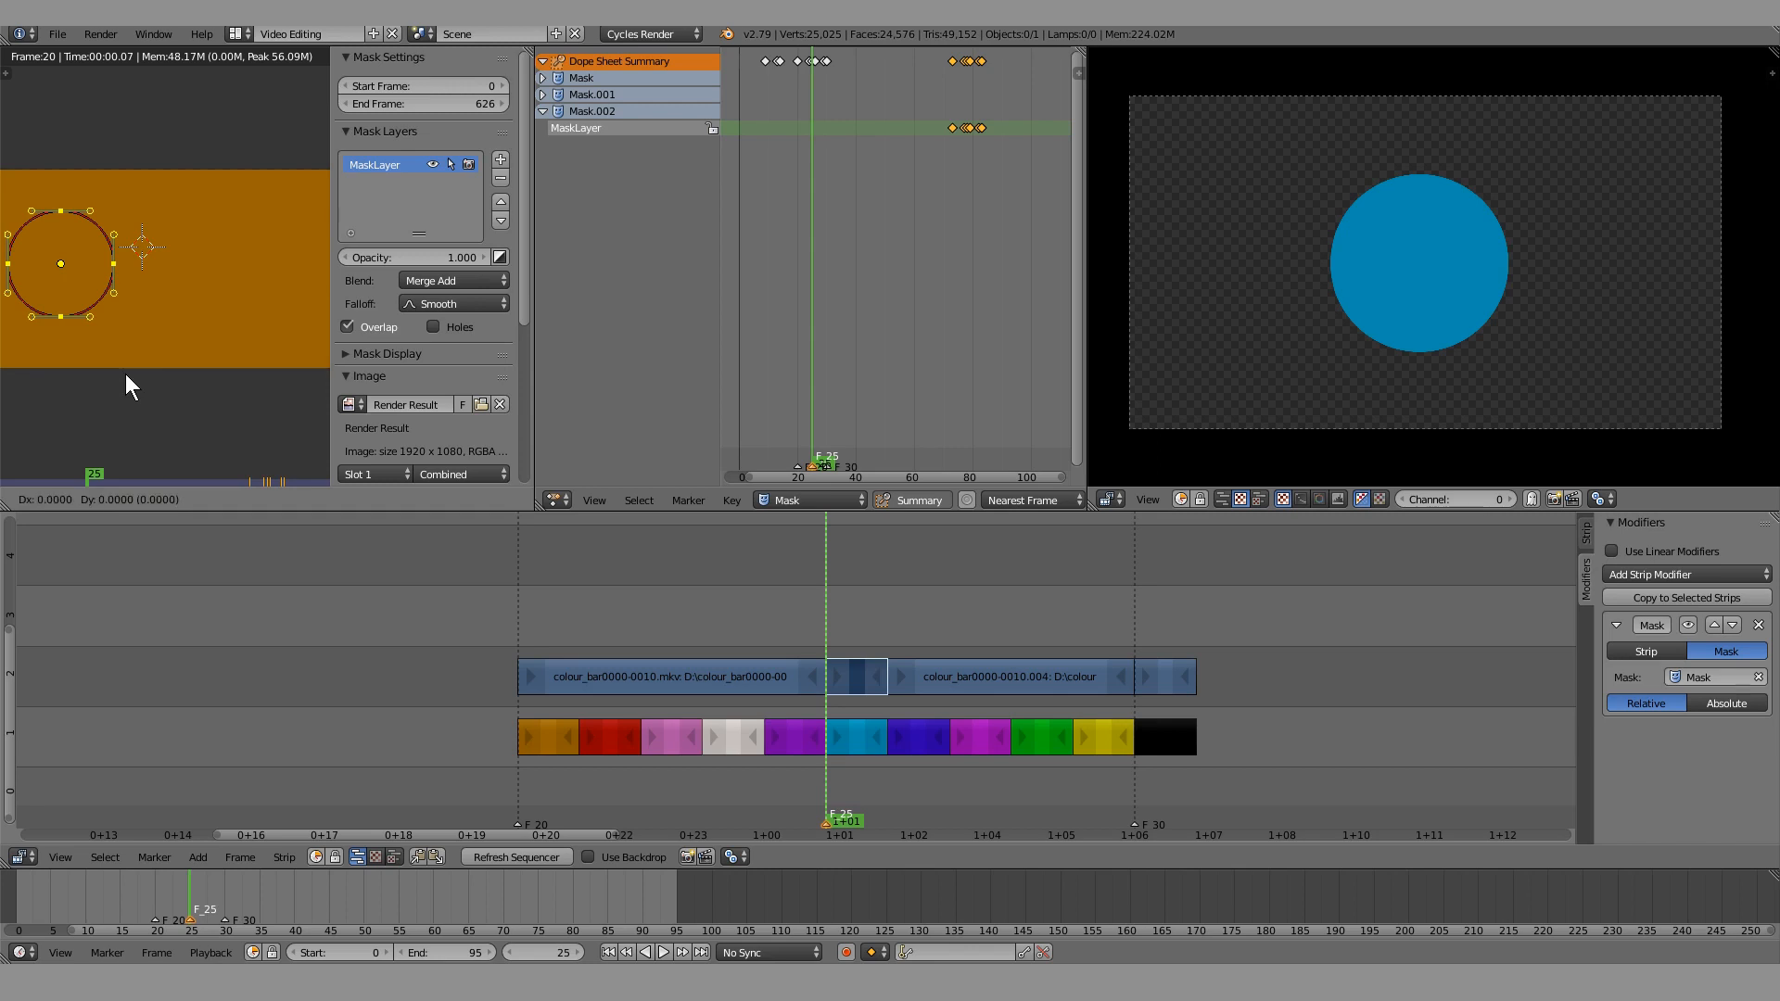
{"action": "key", "text": "Escape"}
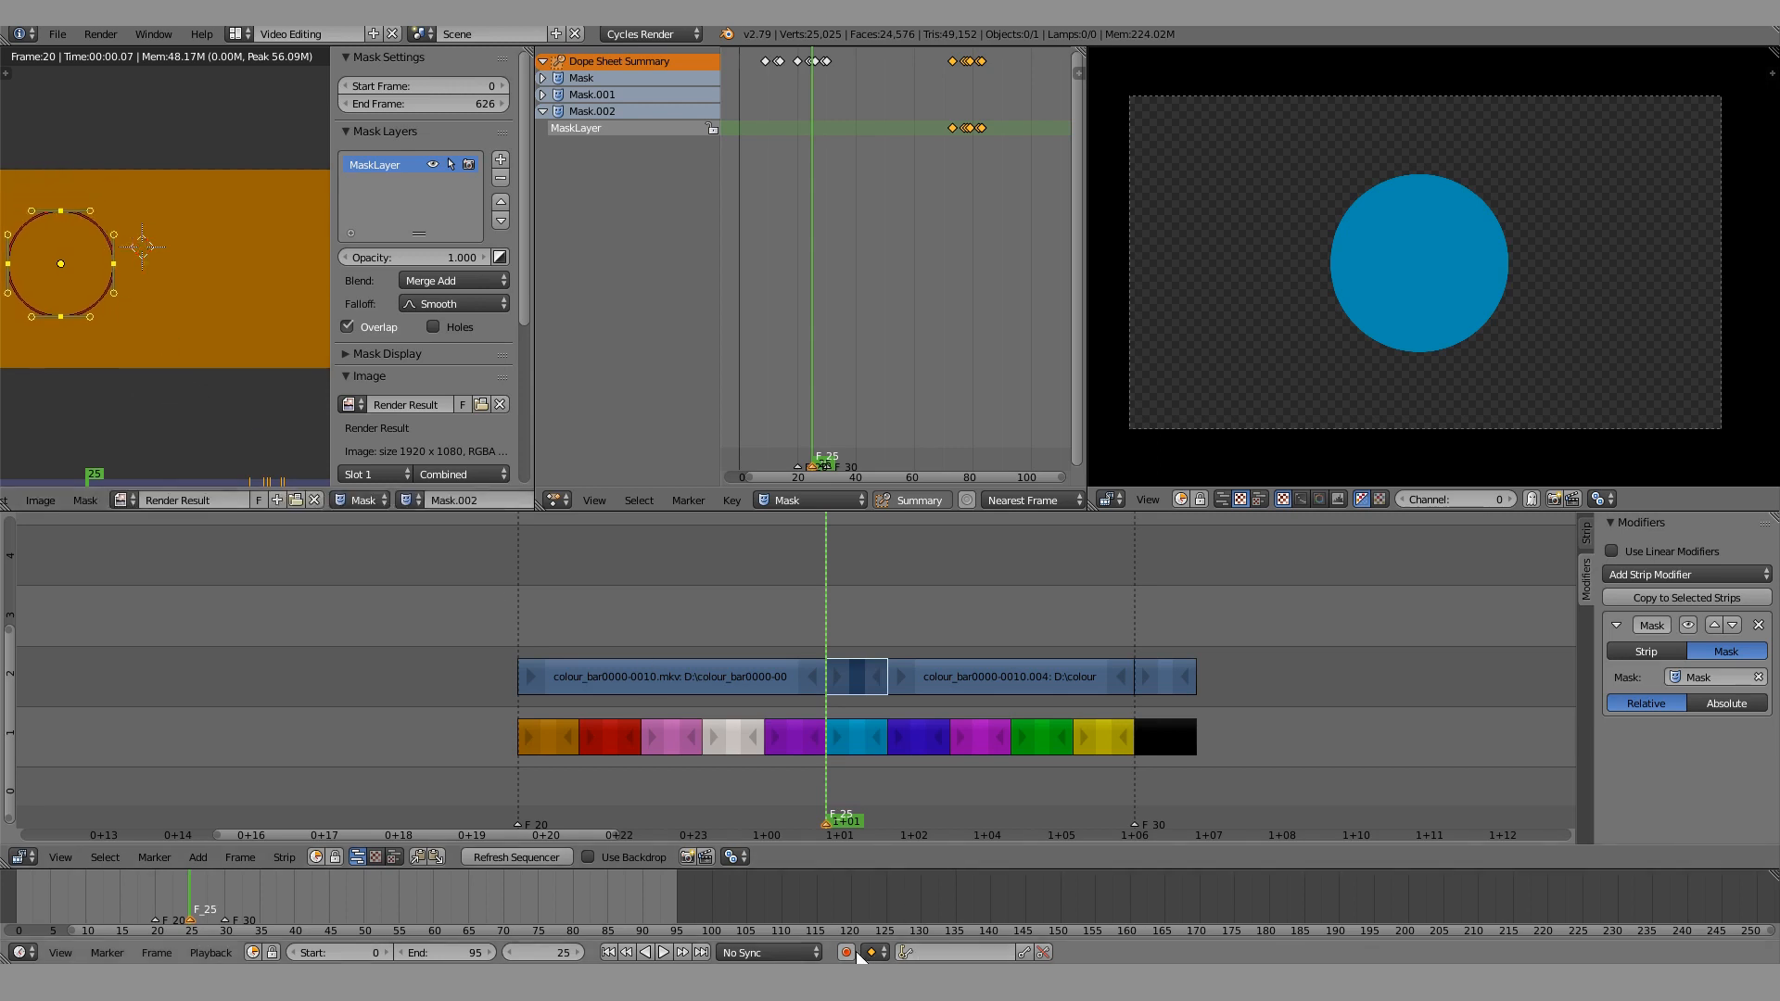
{"action": "key", "text": "g"}
{"action": "key", "text": "x"}
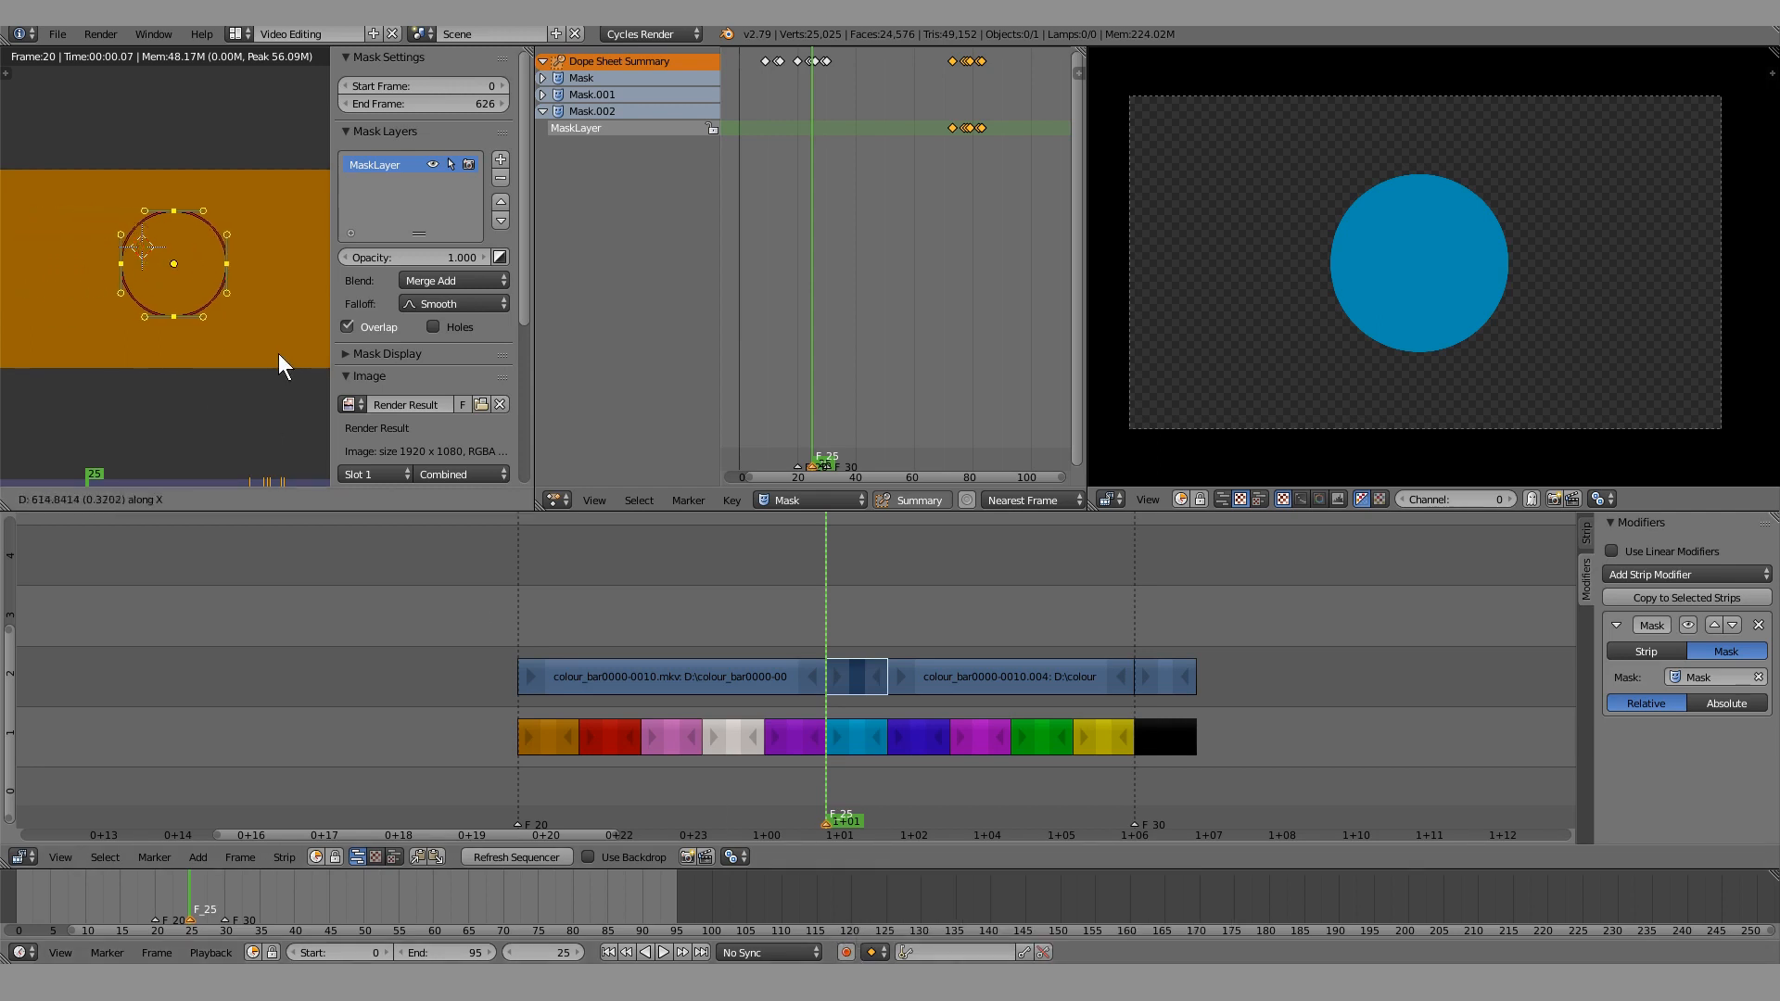
{"action": "left_click", "coordinate": [165, 365]}
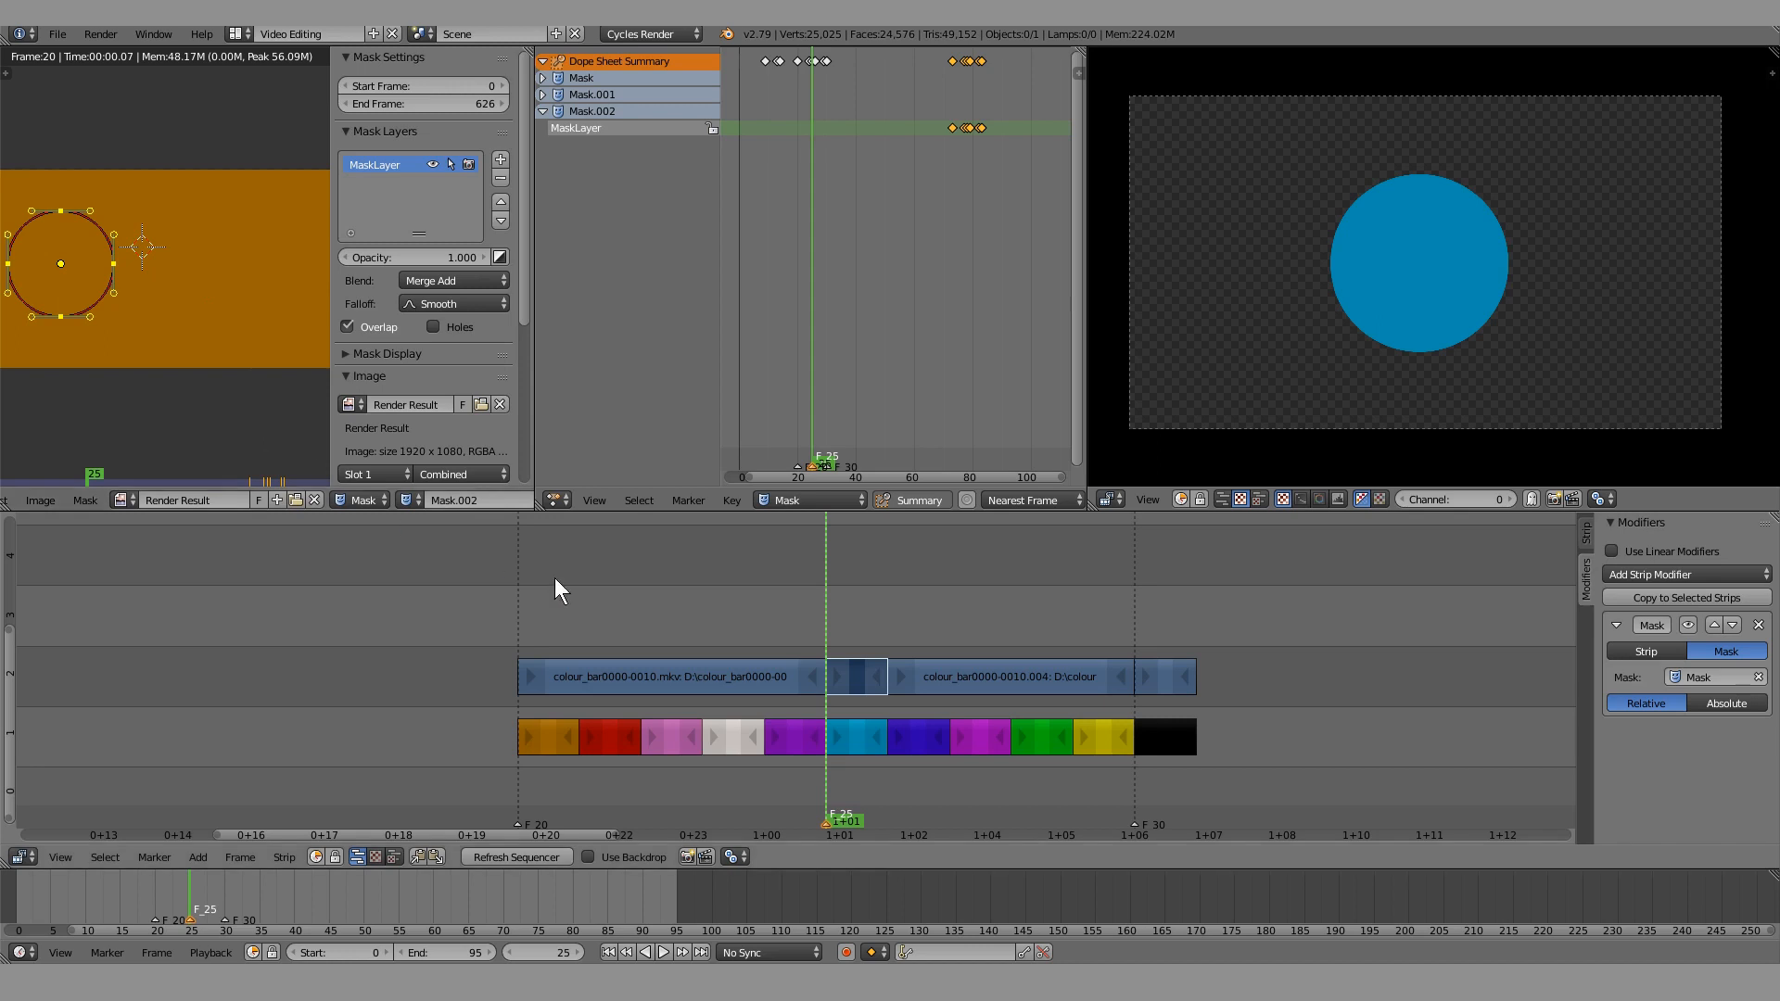
Play back to frame 20 and try sliding the first segment's start handle to frame 17 and to frame 21
{"action": "key", "text": "shift+alt+a"}
{"action": "key", "text": "shift+alt+a"}
{"action": "right_click_drag", "start_coordinate": [660, 686], "coordinate": [332, 684]}
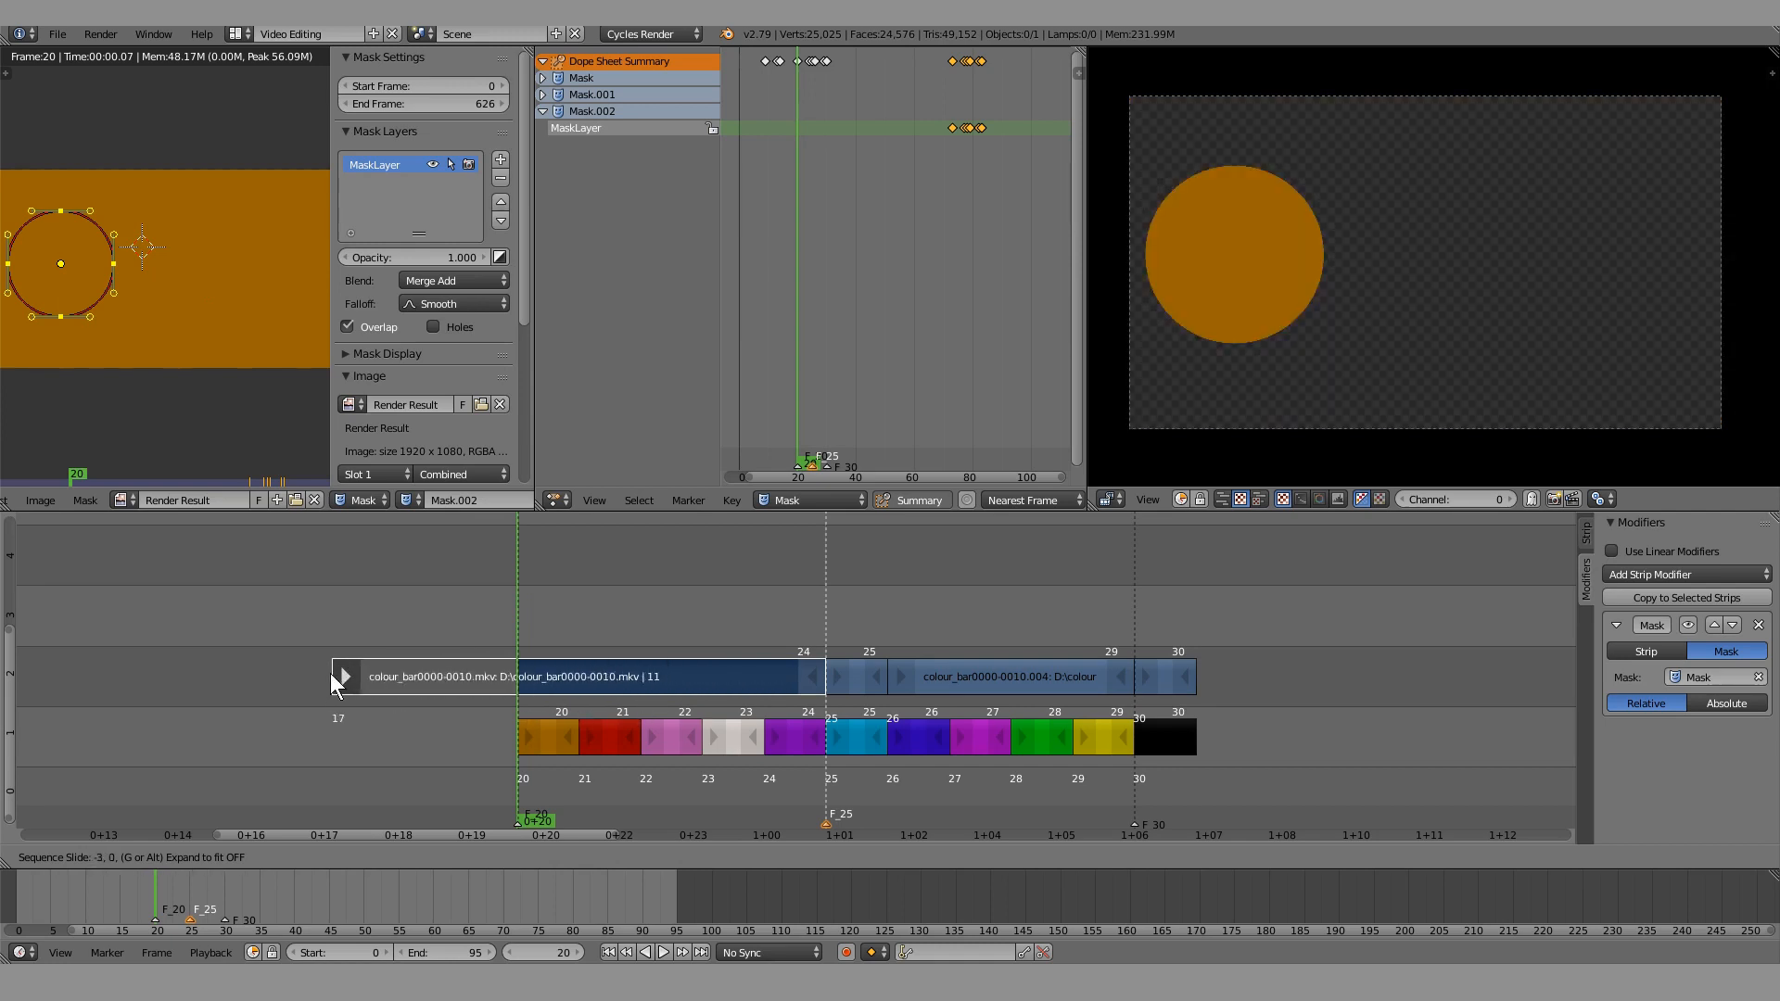
{"action": "key", "text": "Escape"}
{"action": "right_click_drag", "start_coordinate": [529, 676], "coordinate": [575, 671]}
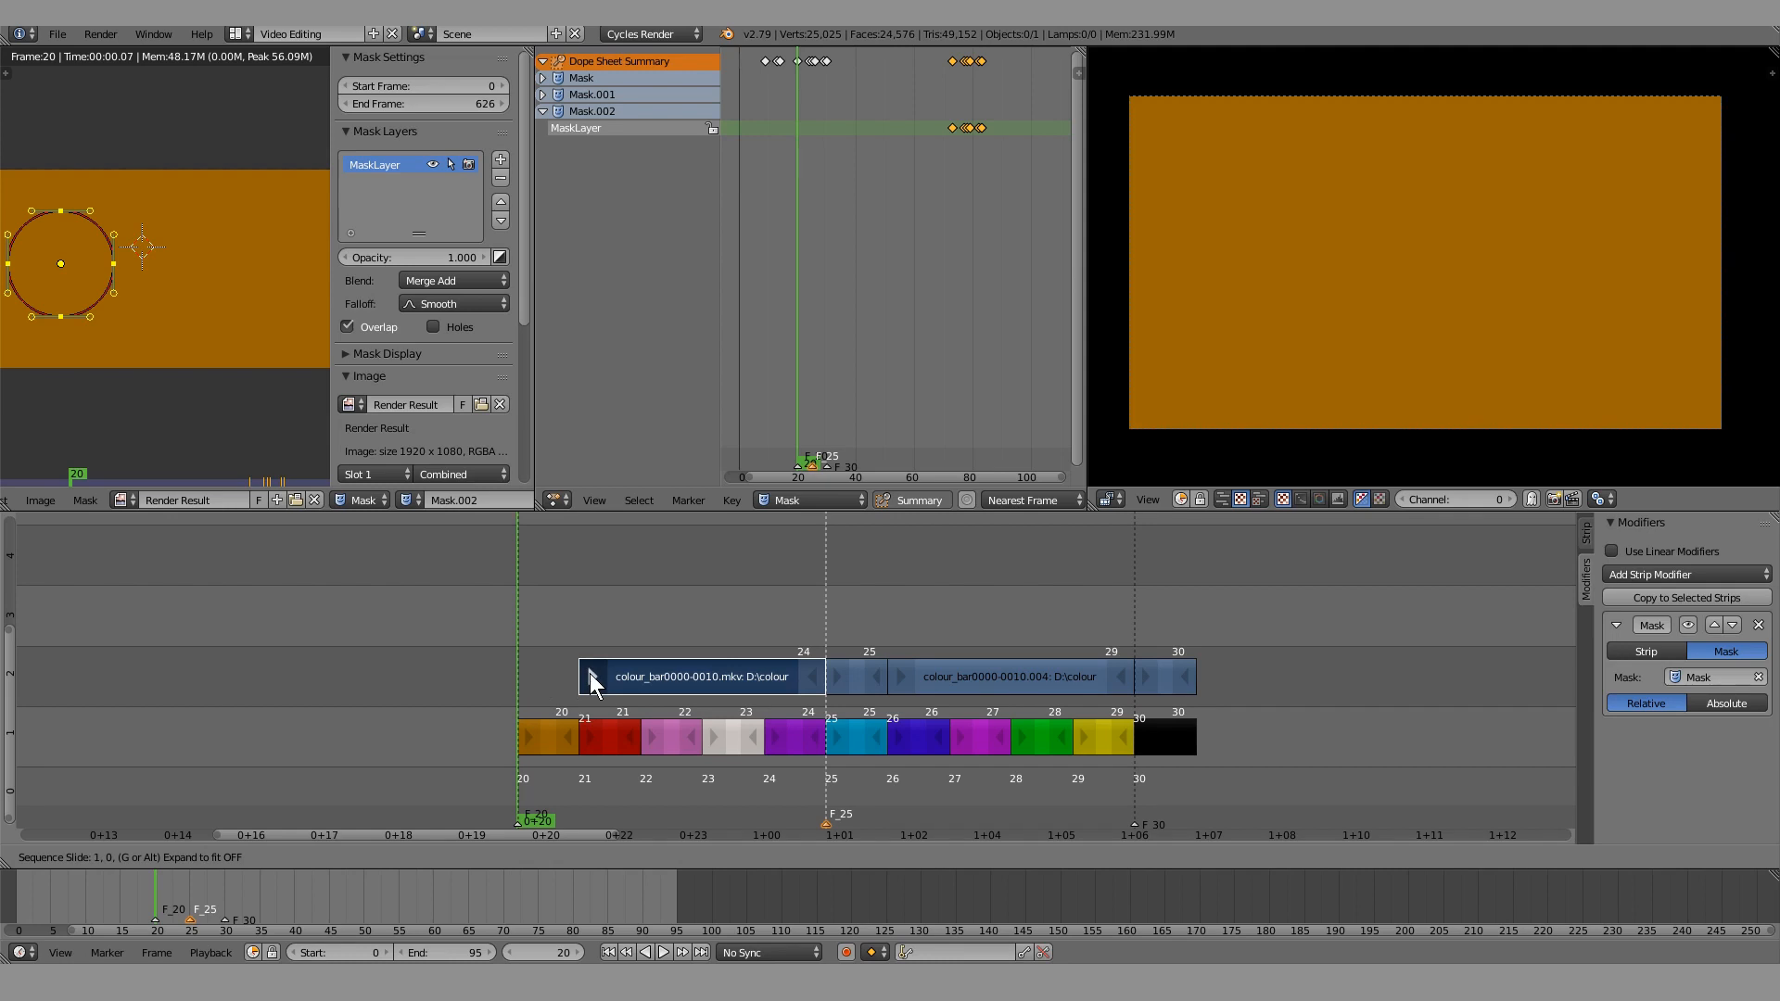
{"action": "key", "text": "Escape"}
Play through the first segment to check its mask position
{"action": "key", "text": "alt+a"}
{"action": "key", "text": "Escape"}
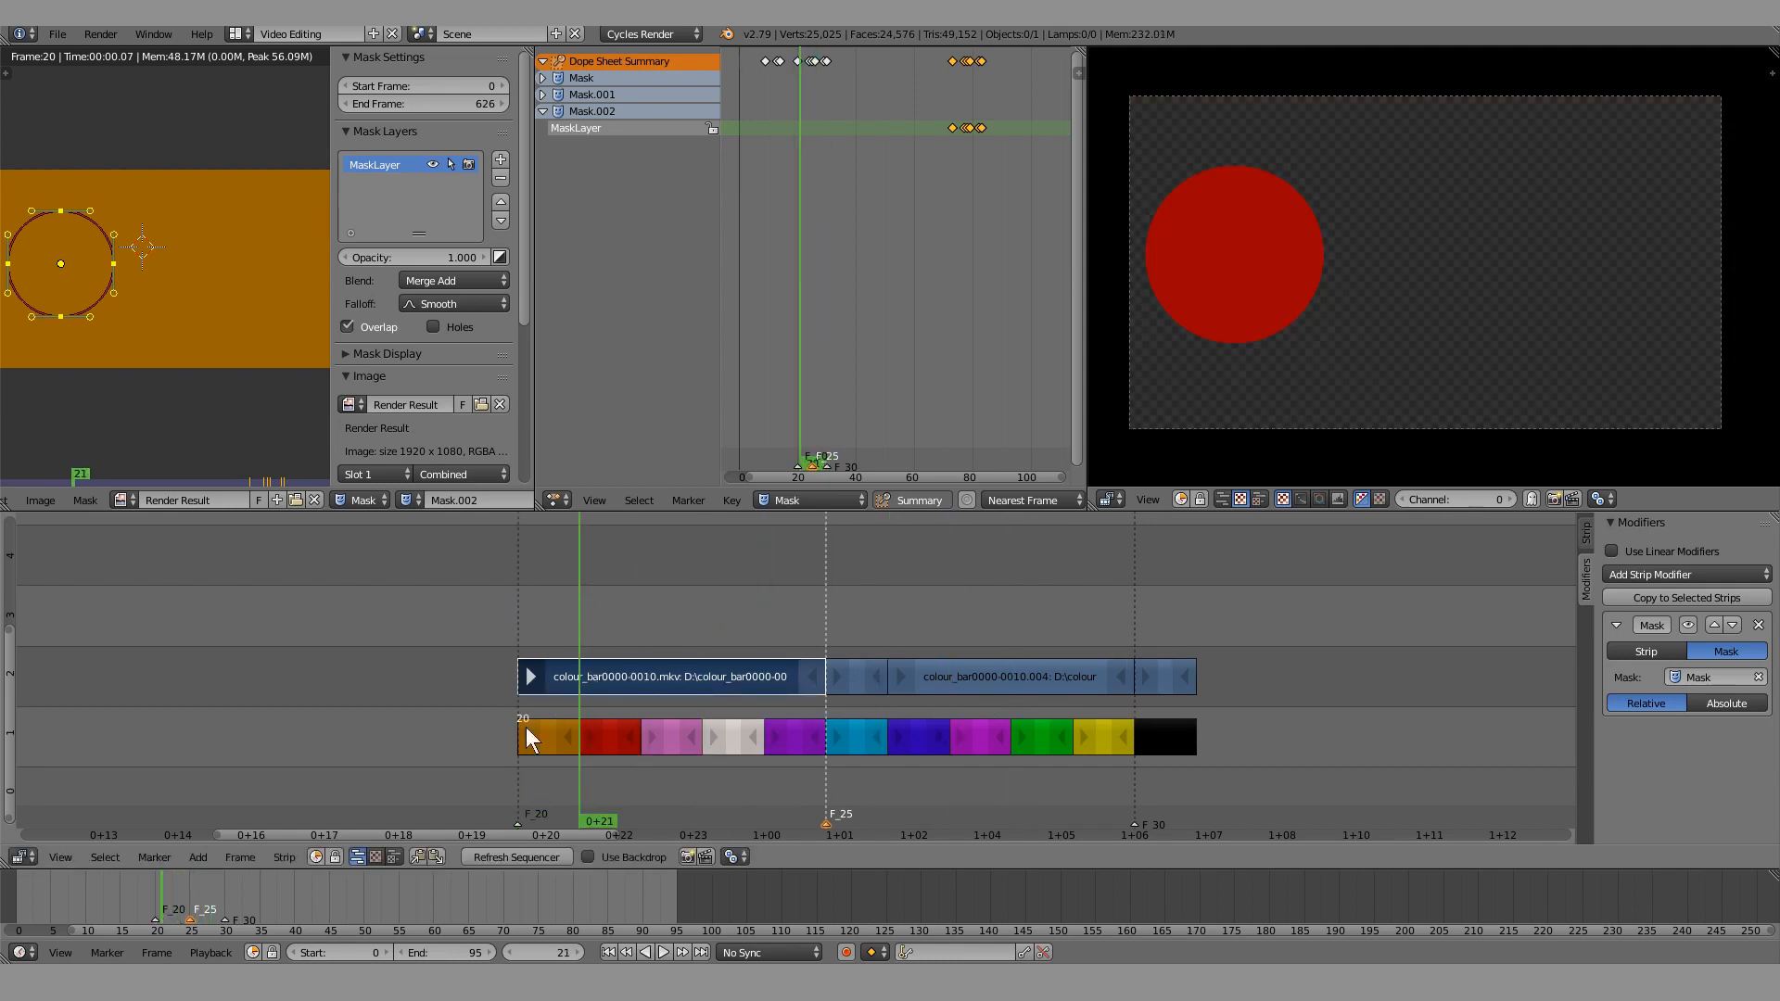
{"action": "key", "text": "alt+a"}
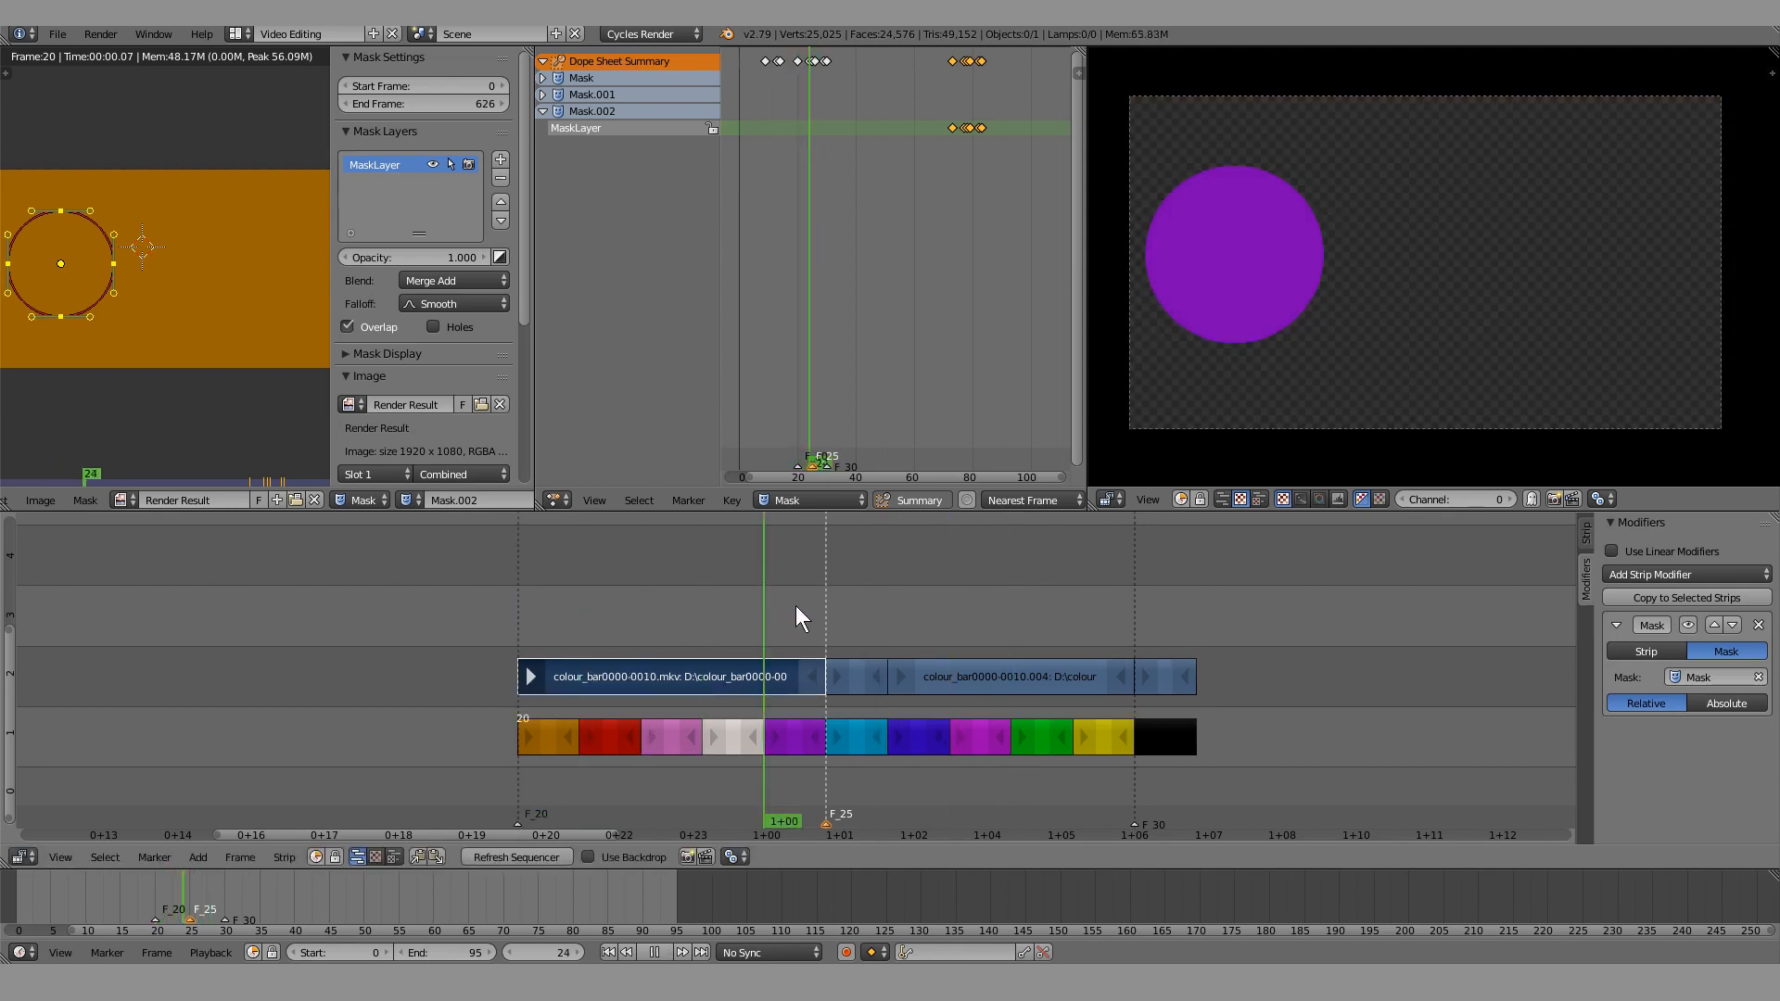
{"action": "key", "text": "Escape"}
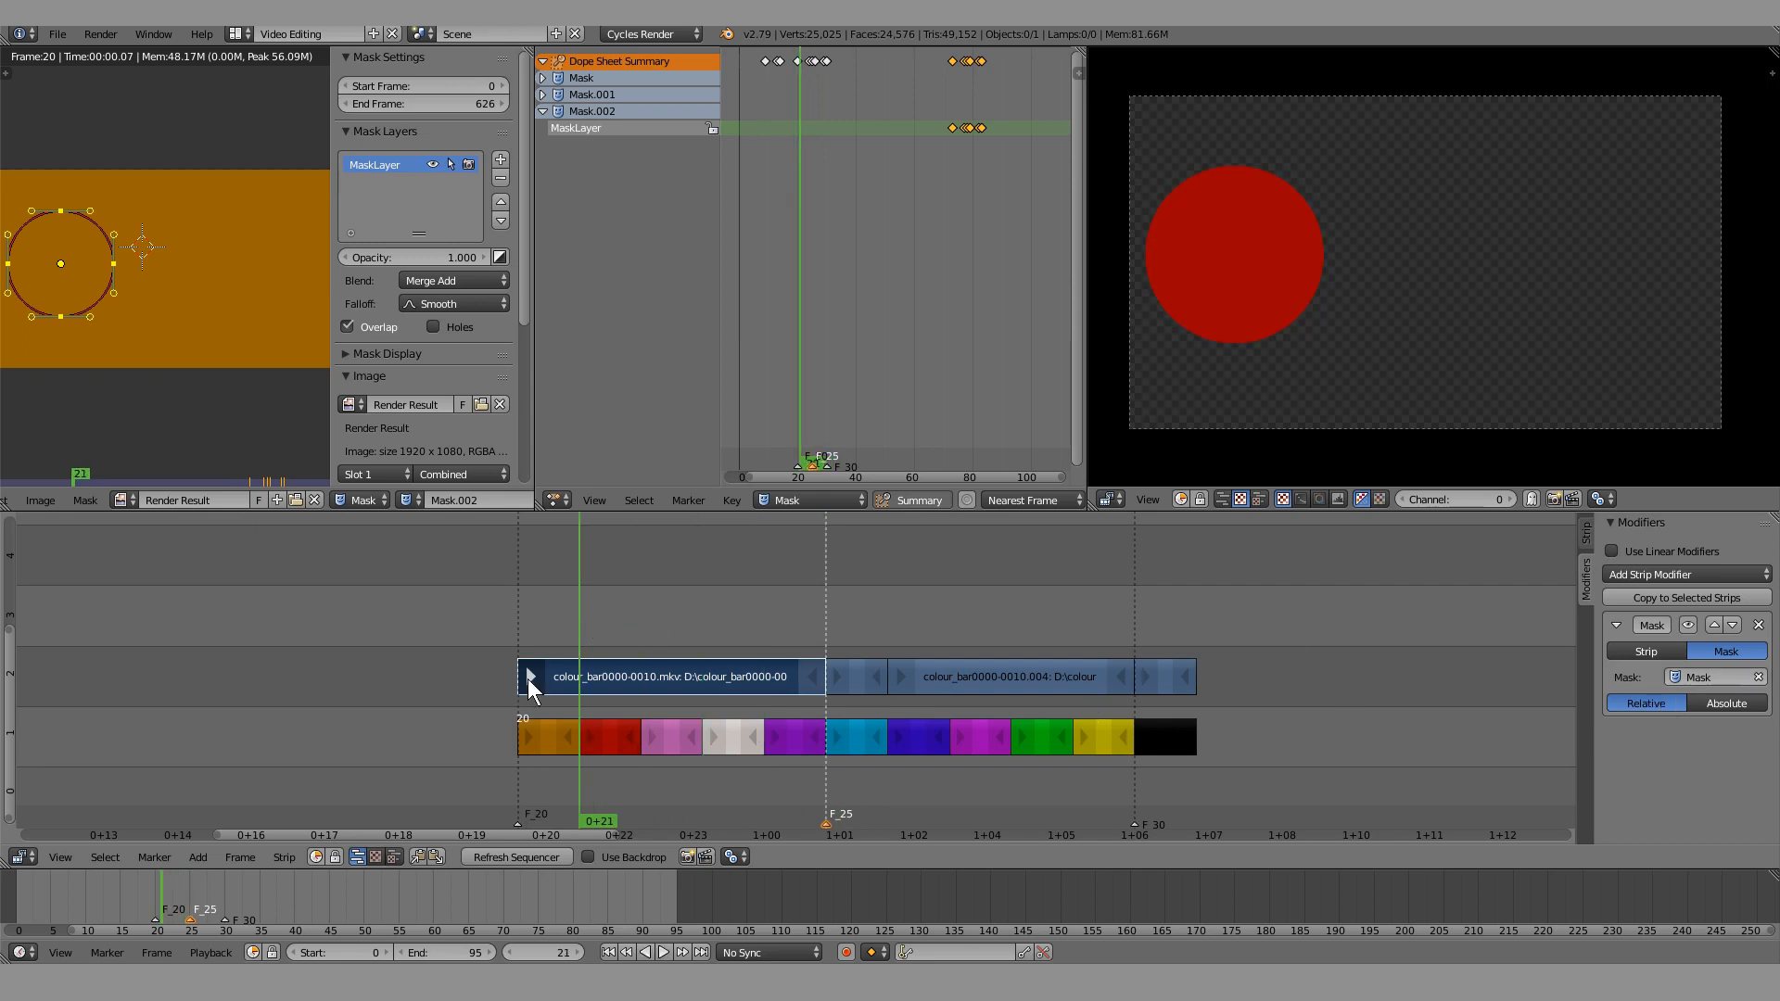
Trim the first segment's start to frame 22 and place the playhead there
{"action": "key", "text": "g"}
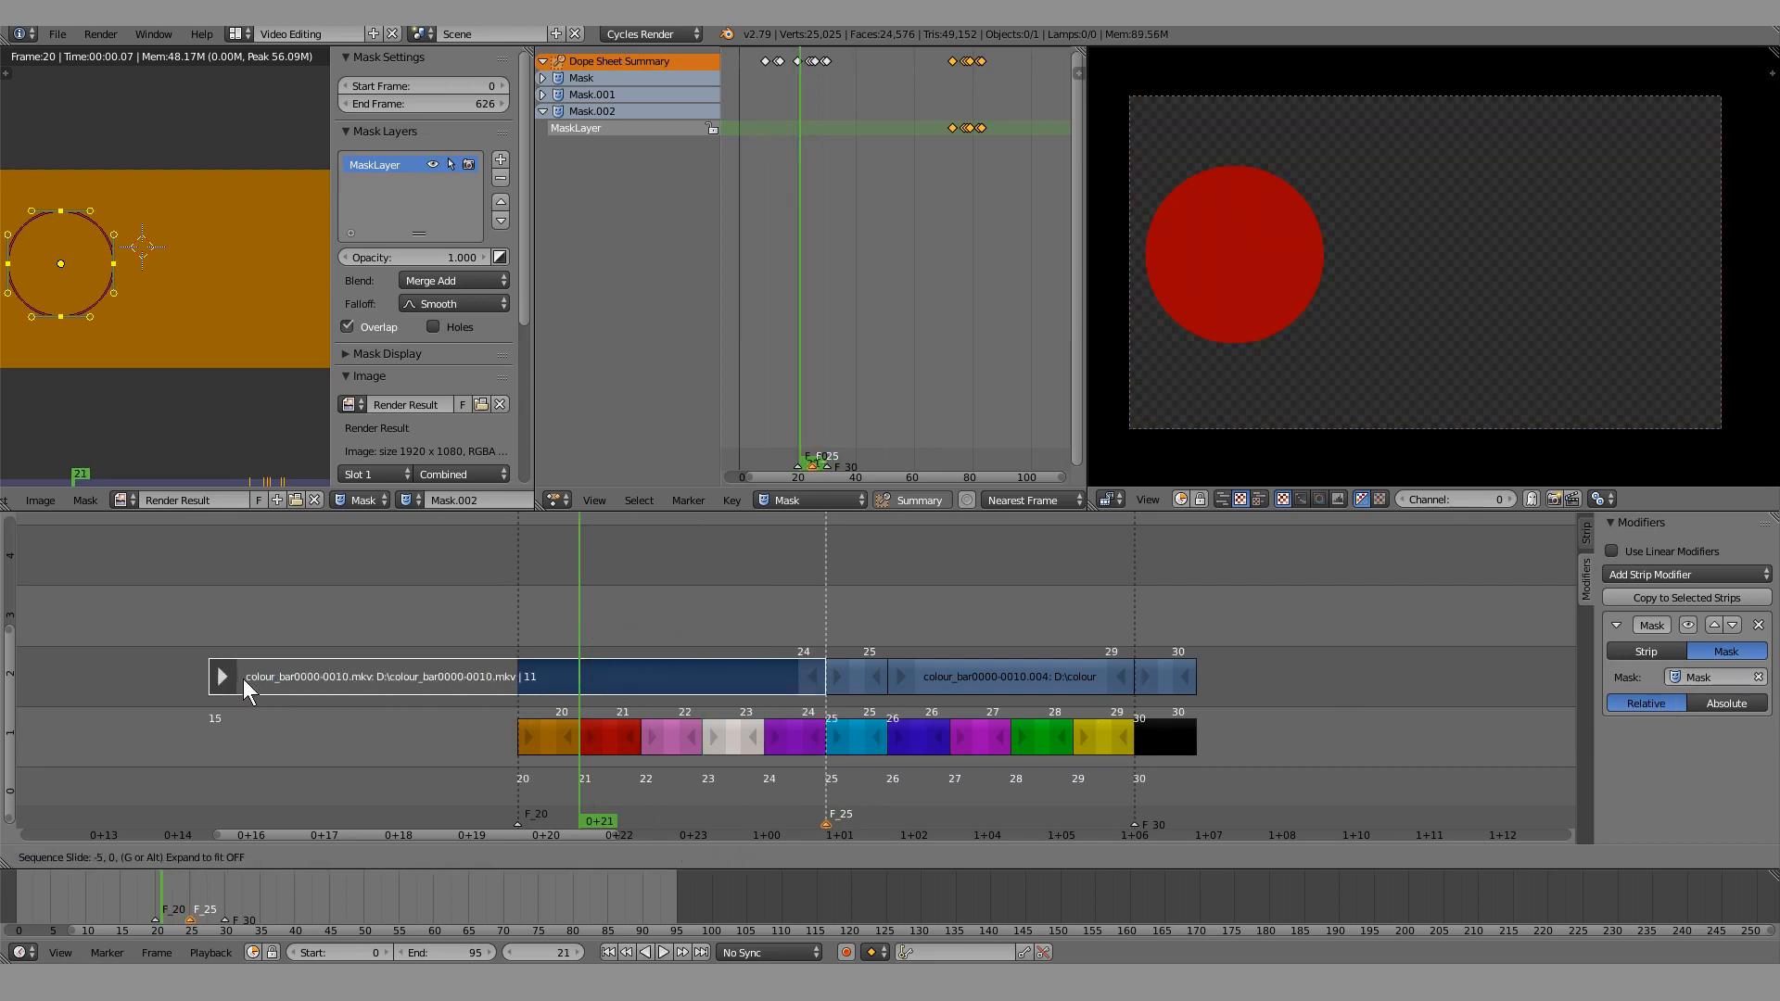
{"action": "left_click", "coordinate": [679, 663]}
{"action": "left_click", "coordinate": [653, 619]}
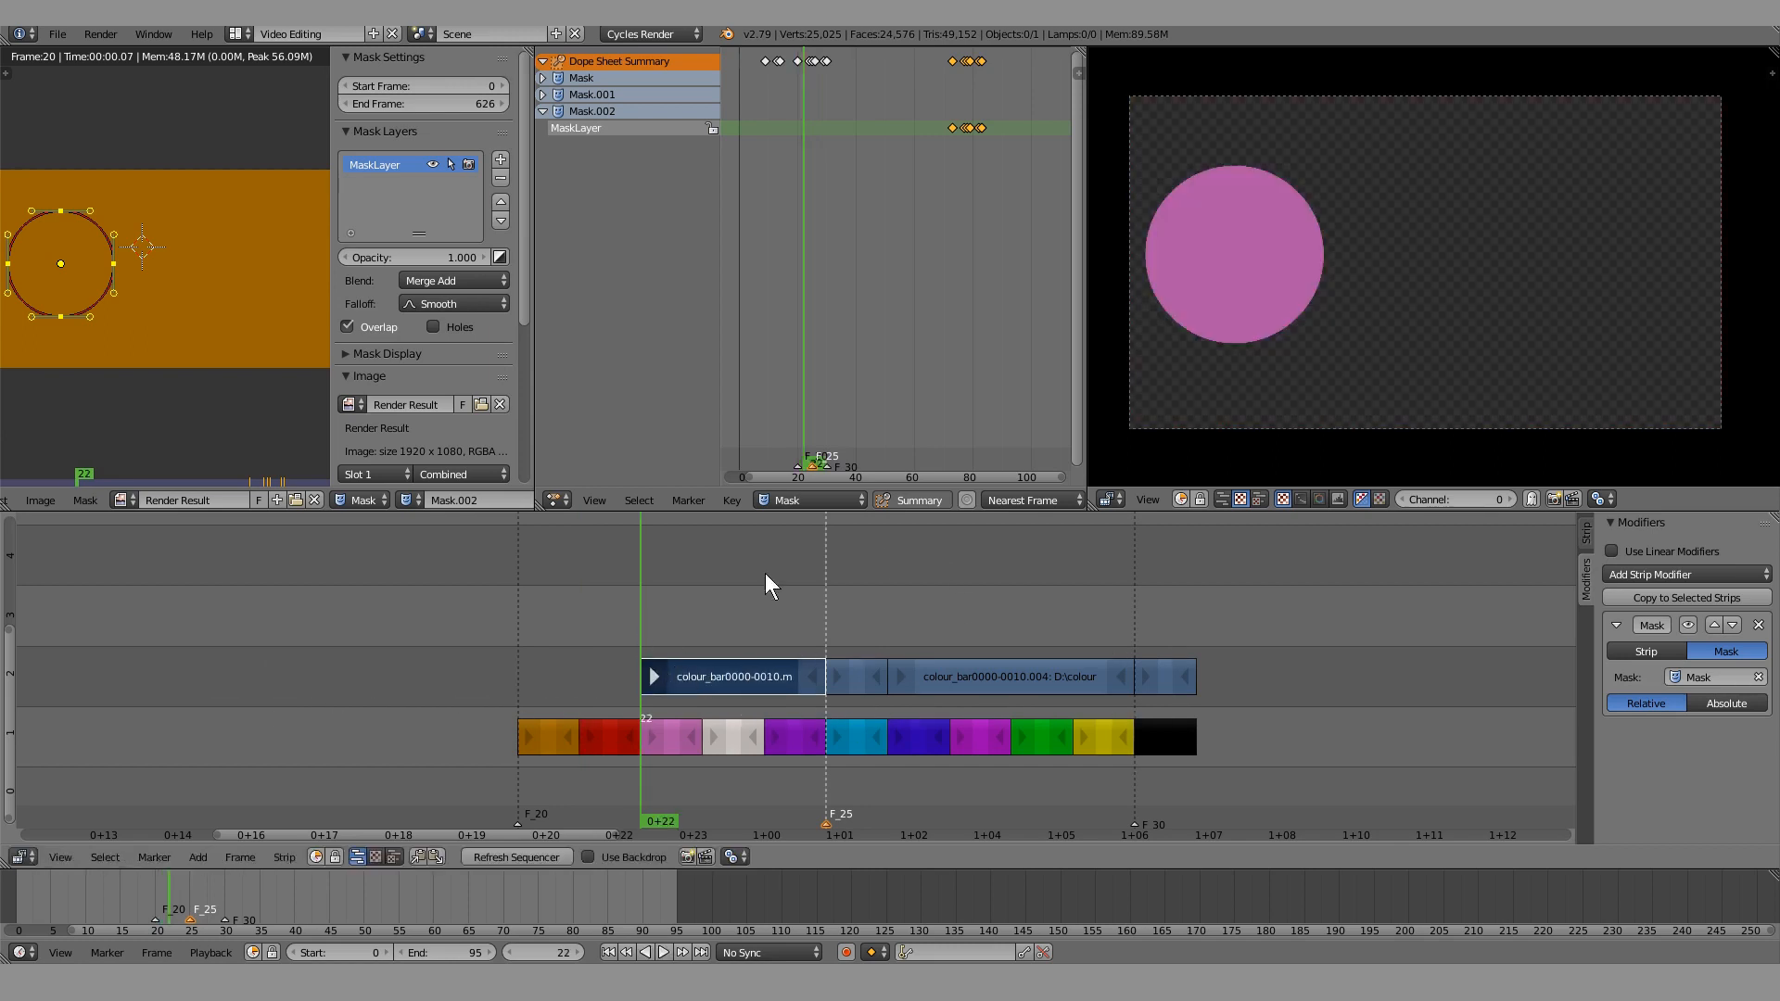
{"action": "key", "text": "g"}
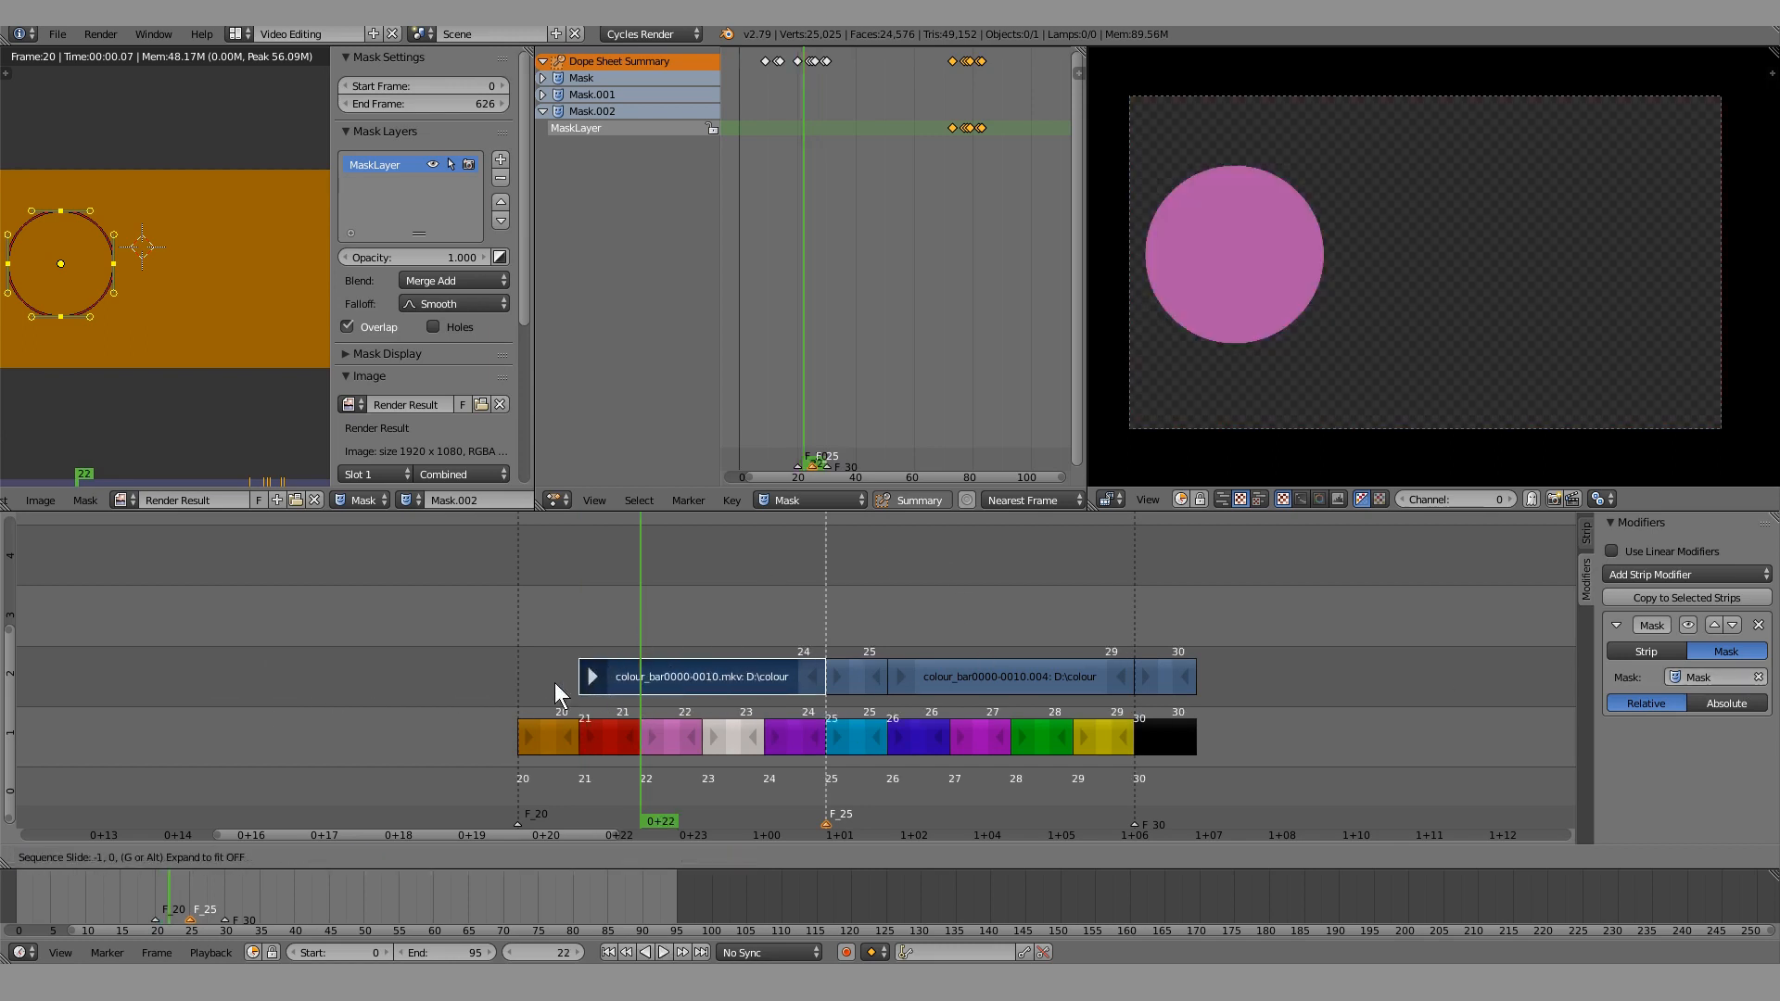
{"action": "right_click", "coordinate": [592, 675]}
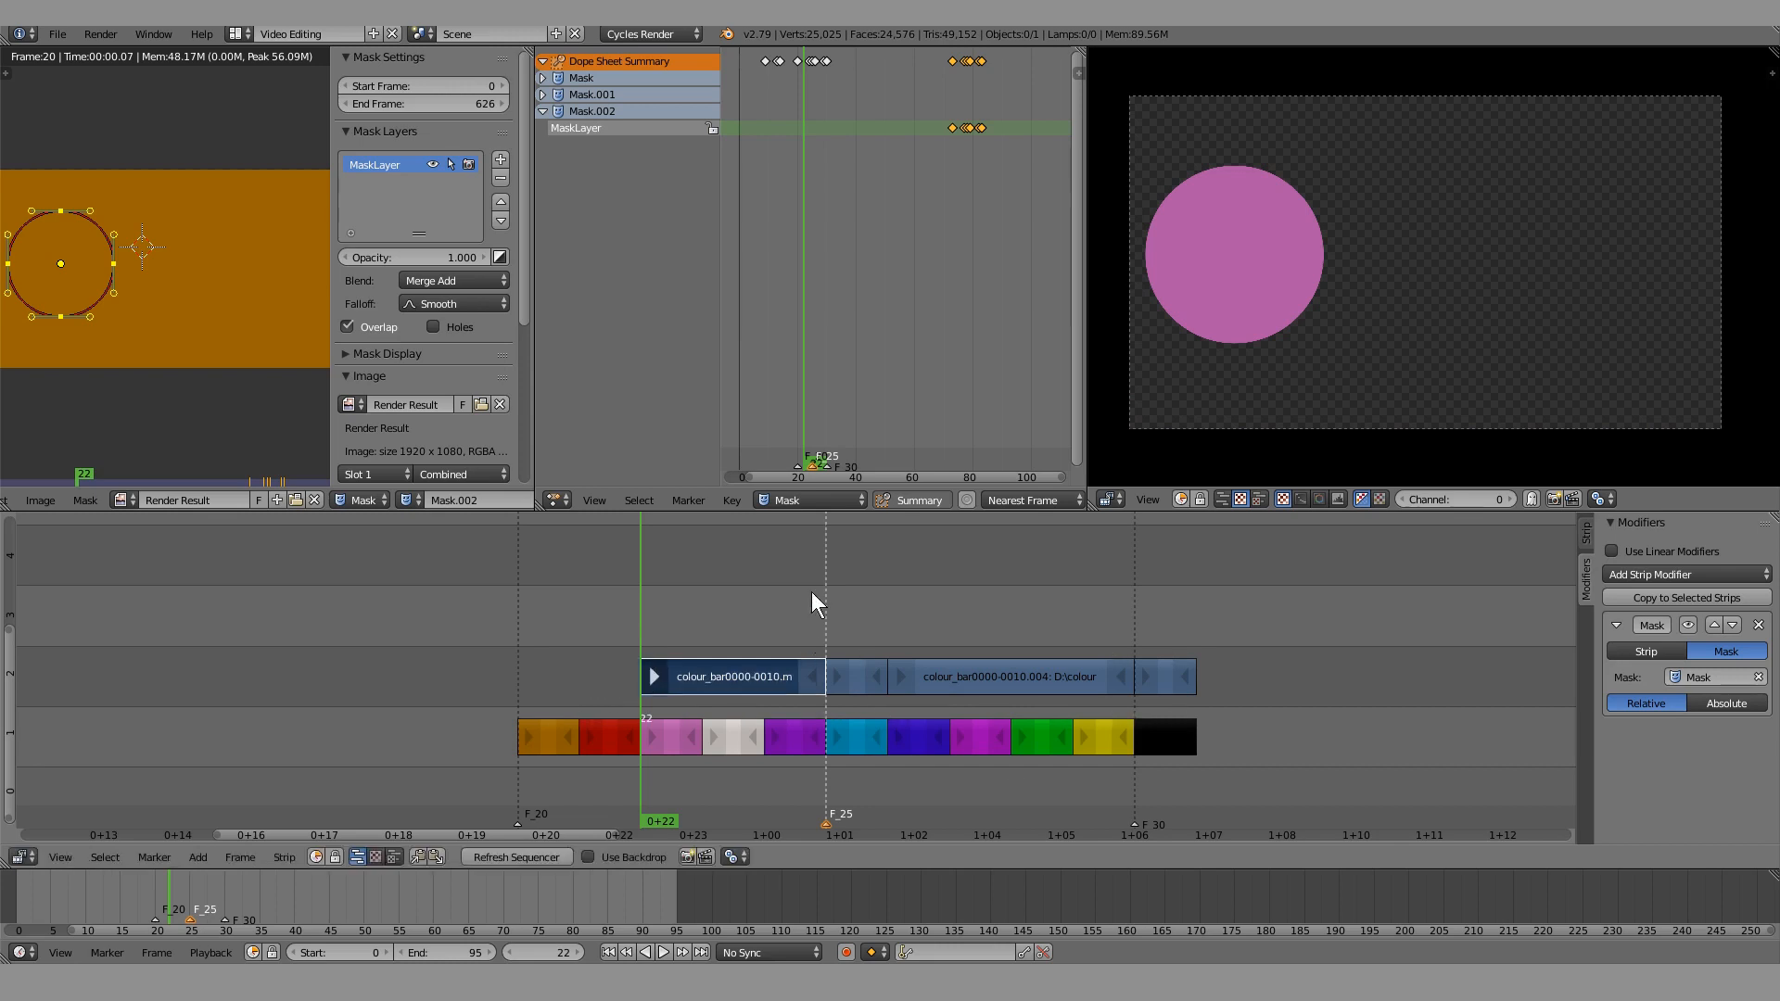
{"action": "key", "text": "g"}
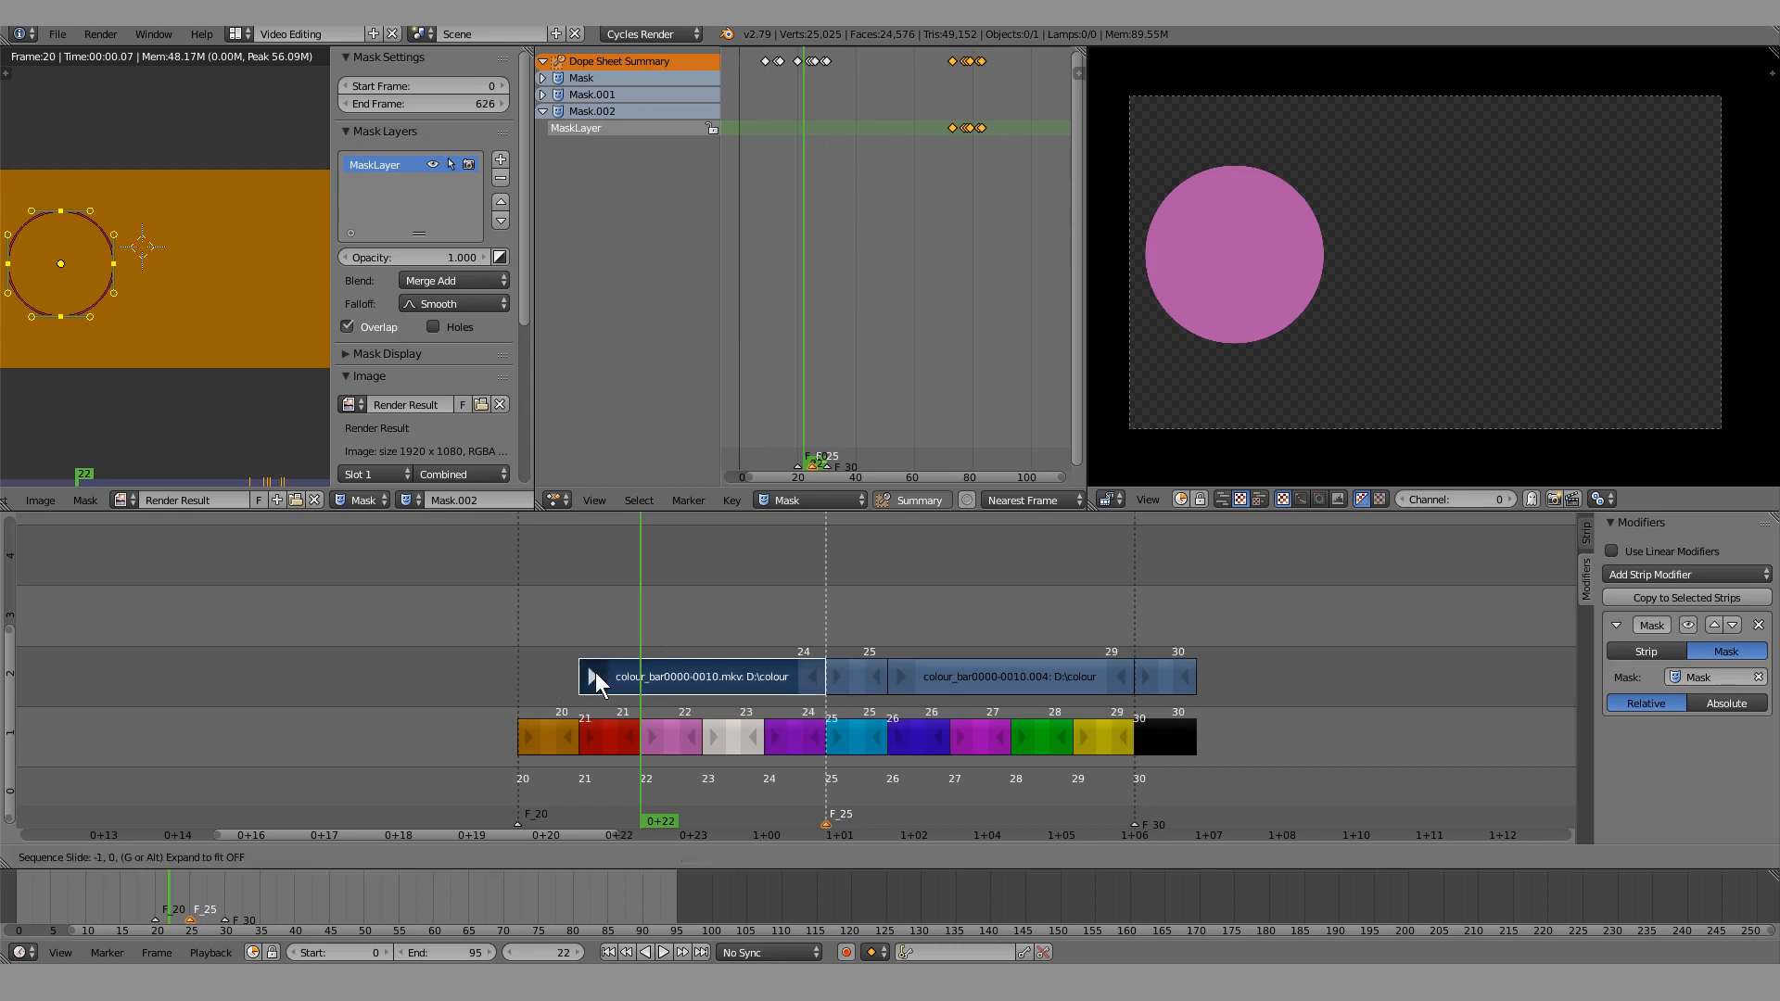
{"action": "right_click", "coordinate": [598, 669]}
Extend the first segment's start back to frame 20 and select the short segment starting at frame 25
{"action": "key", "text": "g"}
{"action": "left_click", "coordinate": [531, 684]}
{"action": "left_click", "coordinate": [534, 854]}
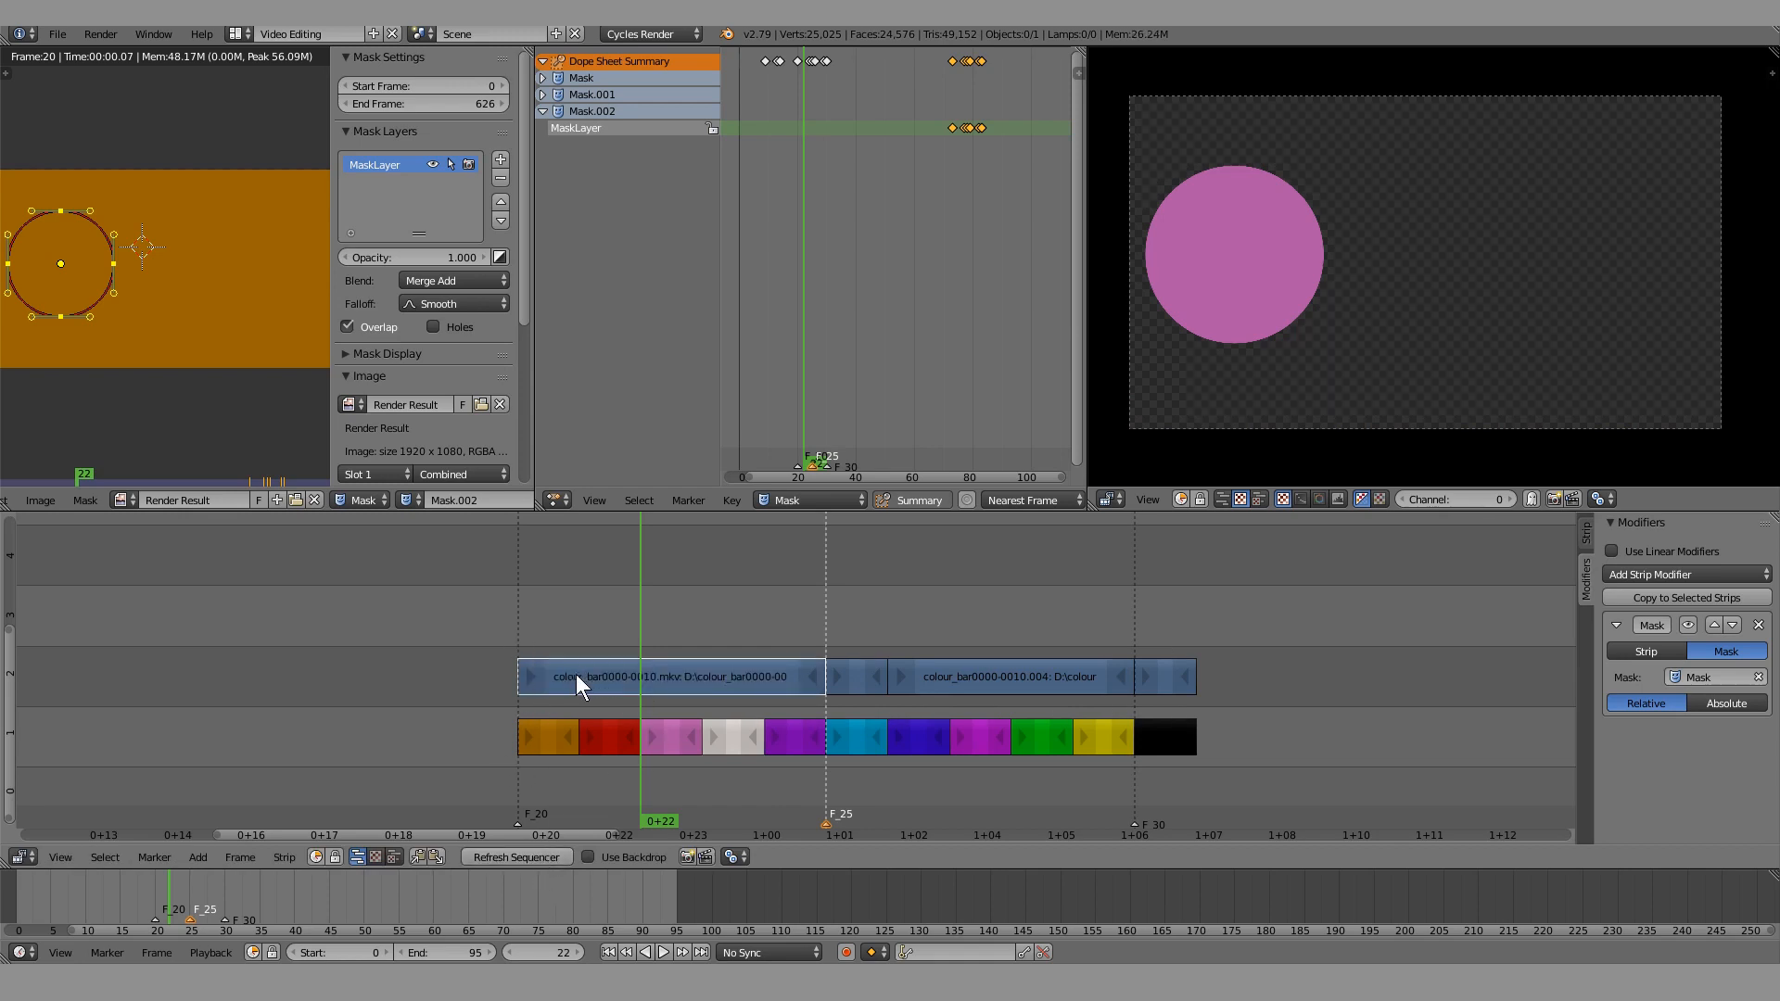
{"action": "mouse_move", "coordinate": [858, 676]}
{"action": "right_mouse_down"}
{"action": "mouse_move", "coordinate": [859, 636]}
{"action": "mouse_move", "coordinate": [851, 665]}
{"action": "right_mouse_up"}
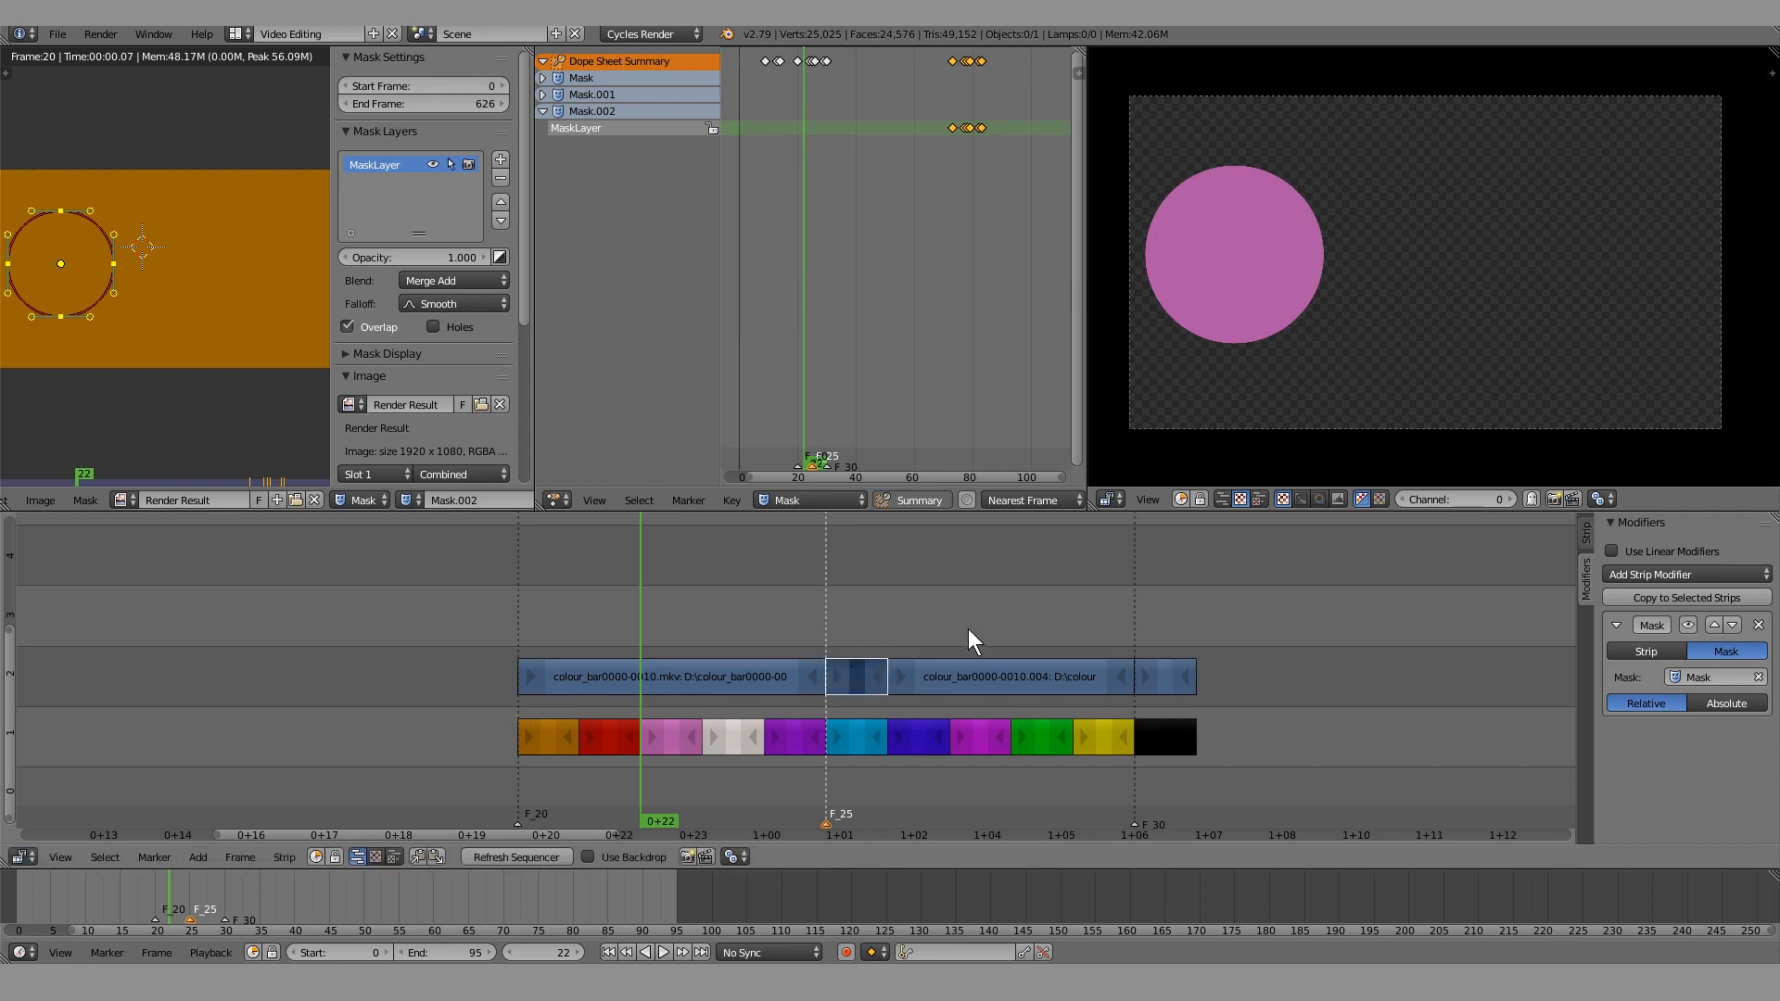
{"action": "middle_click_drag", "start_coordinate": [955, 627], "coordinate": [789, 616]}
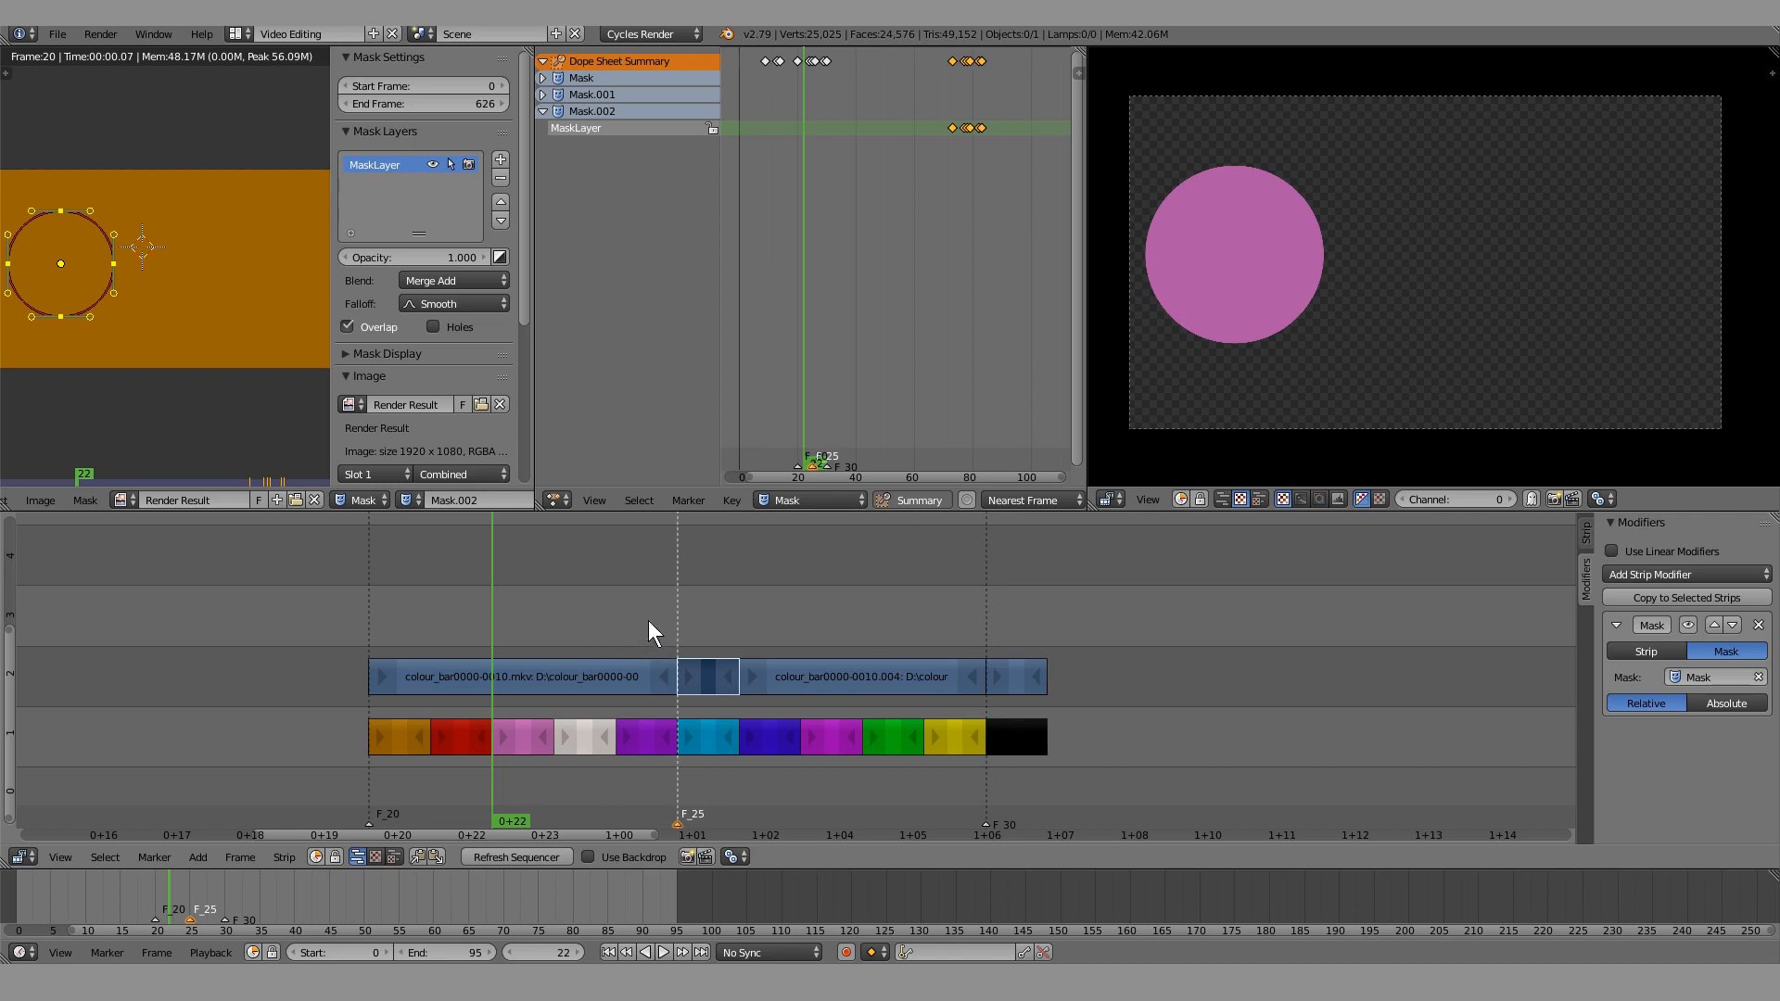
Render frame 22 and widen the mask editor for a close view of the pink circle's edge
{"action": "middle_click_drag", "start_coordinate": [1198, 350], "coordinate": [1332, 356]}
{"action": "scroll", "coordinate": [1255, 364], "scroll_direction": "up", "scroll_amount": 3}
{"action": "middle_click_drag", "start_coordinate": [167, 346], "coordinate": [332, 319]}
{"action": "key", "text": "F12"}
{"action": "left_click_drag", "start_coordinate": [534, 324], "coordinate": [987, 319]}
{"action": "scroll", "coordinate": [508, 295], "scroll_direction": "up", "scroll_amount": 10}
{"action": "middle_click_drag", "start_coordinate": [563, 291], "coordinate": [435, 316]}
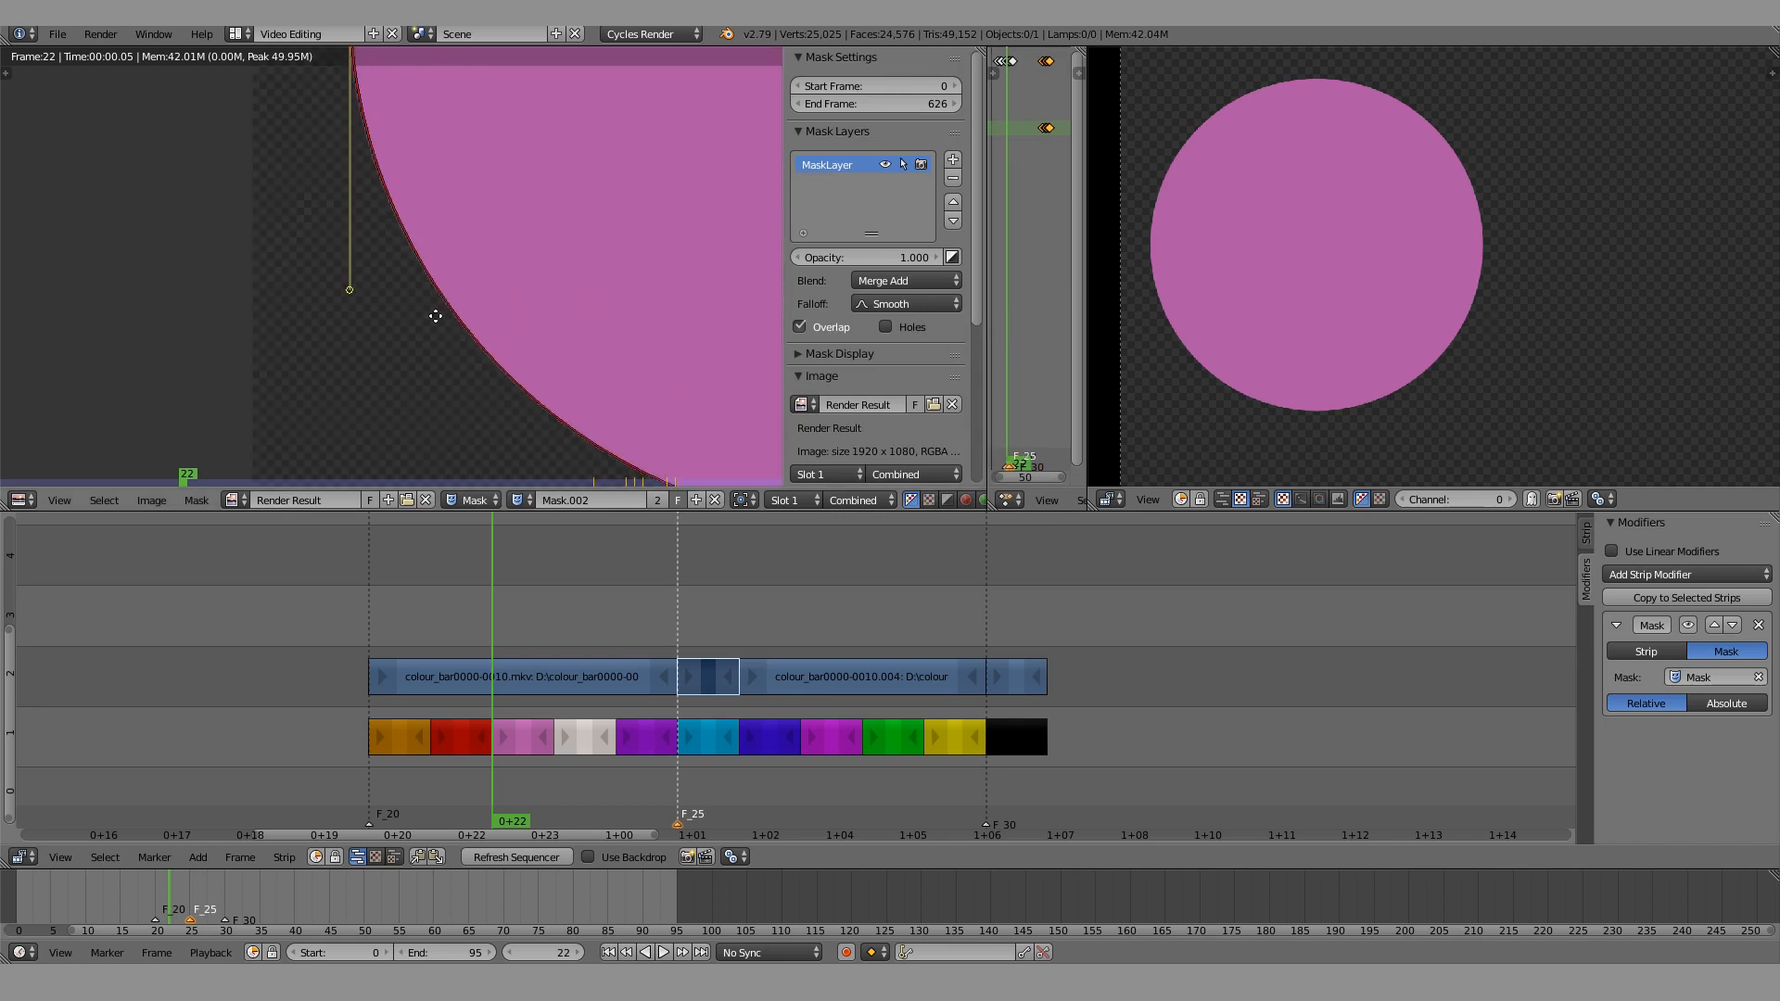
Delete the existing circle spline from the Mask.002 layer
{"action": "scroll", "coordinate": [435, 317], "scroll_direction": "down", "scroll_amount": 4}
{"action": "key", "text": "x"}
{"action": "left_click", "coordinate": [479, 308]}
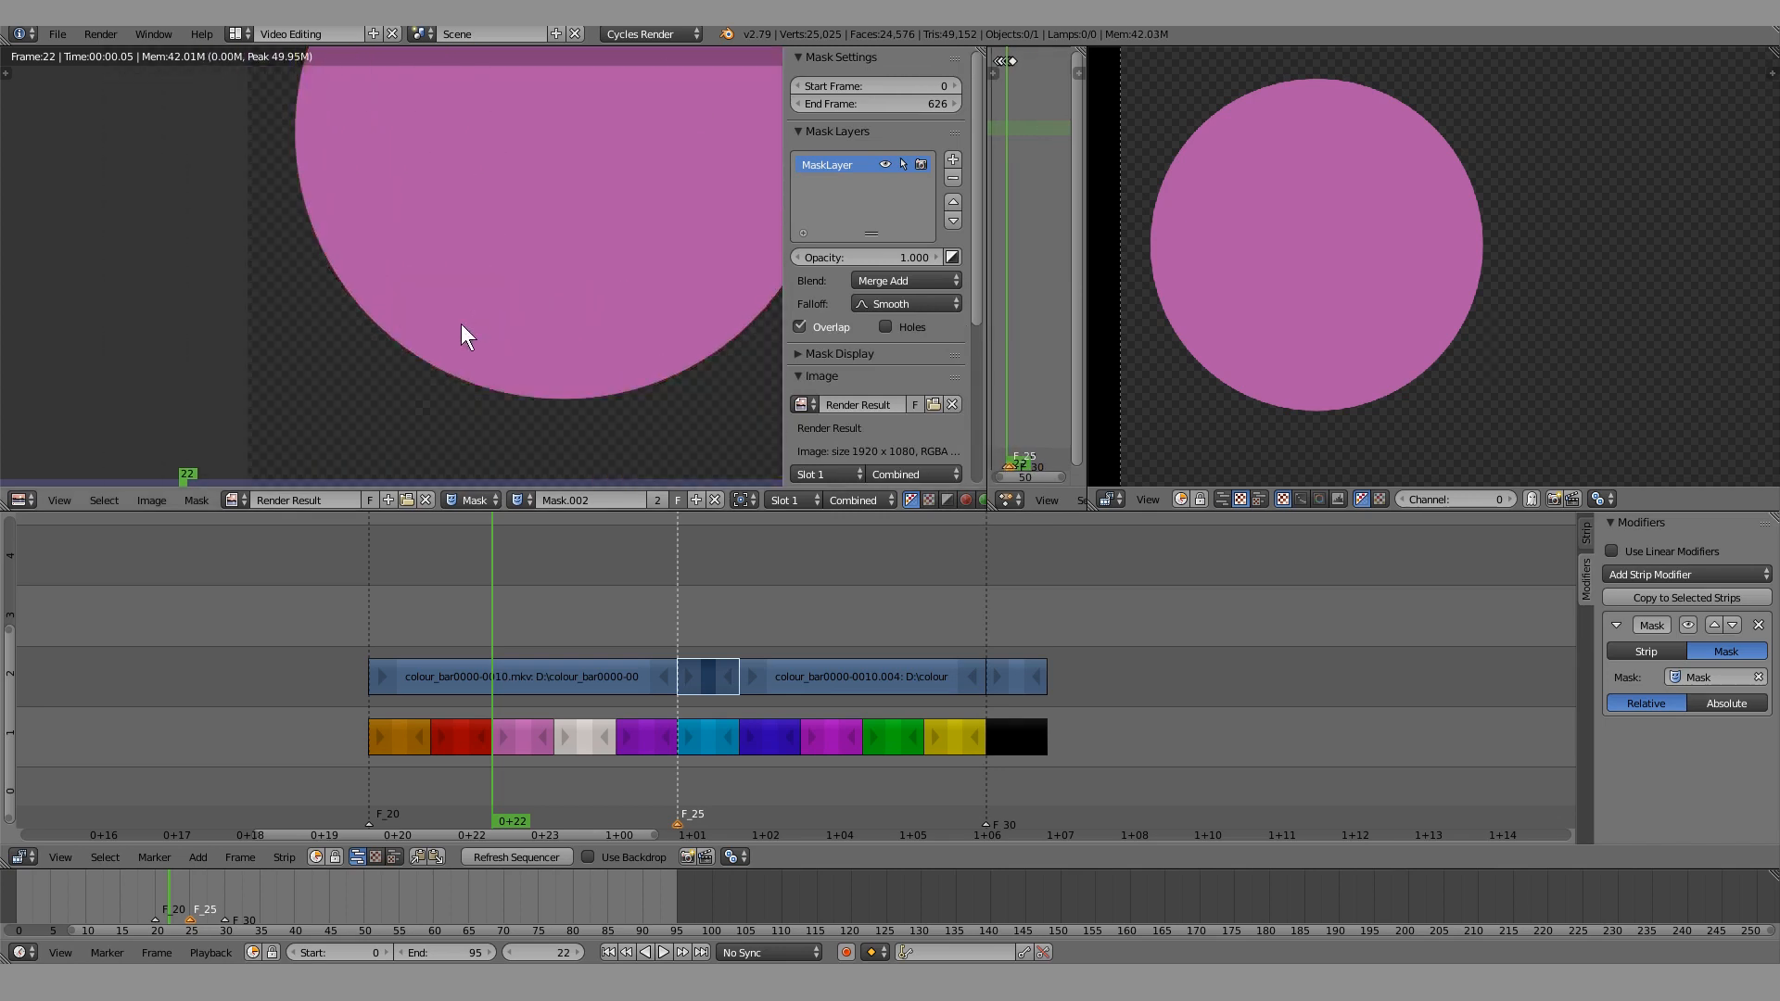
Draw an open six-point spline along the lower-left side of the pink circle
{"action": "scroll", "coordinate": [459, 324], "scroll_direction": "down", "scroll_amount": 1}
{"action": "left_click", "coordinate": [410, 298], "text": "ctrl"}
{"action": "left_click", "coordinate": [426, 384], "text": "ctrl"}
{"action": "left_click", "coordinate": [356, 434], "text": "ctrl"}
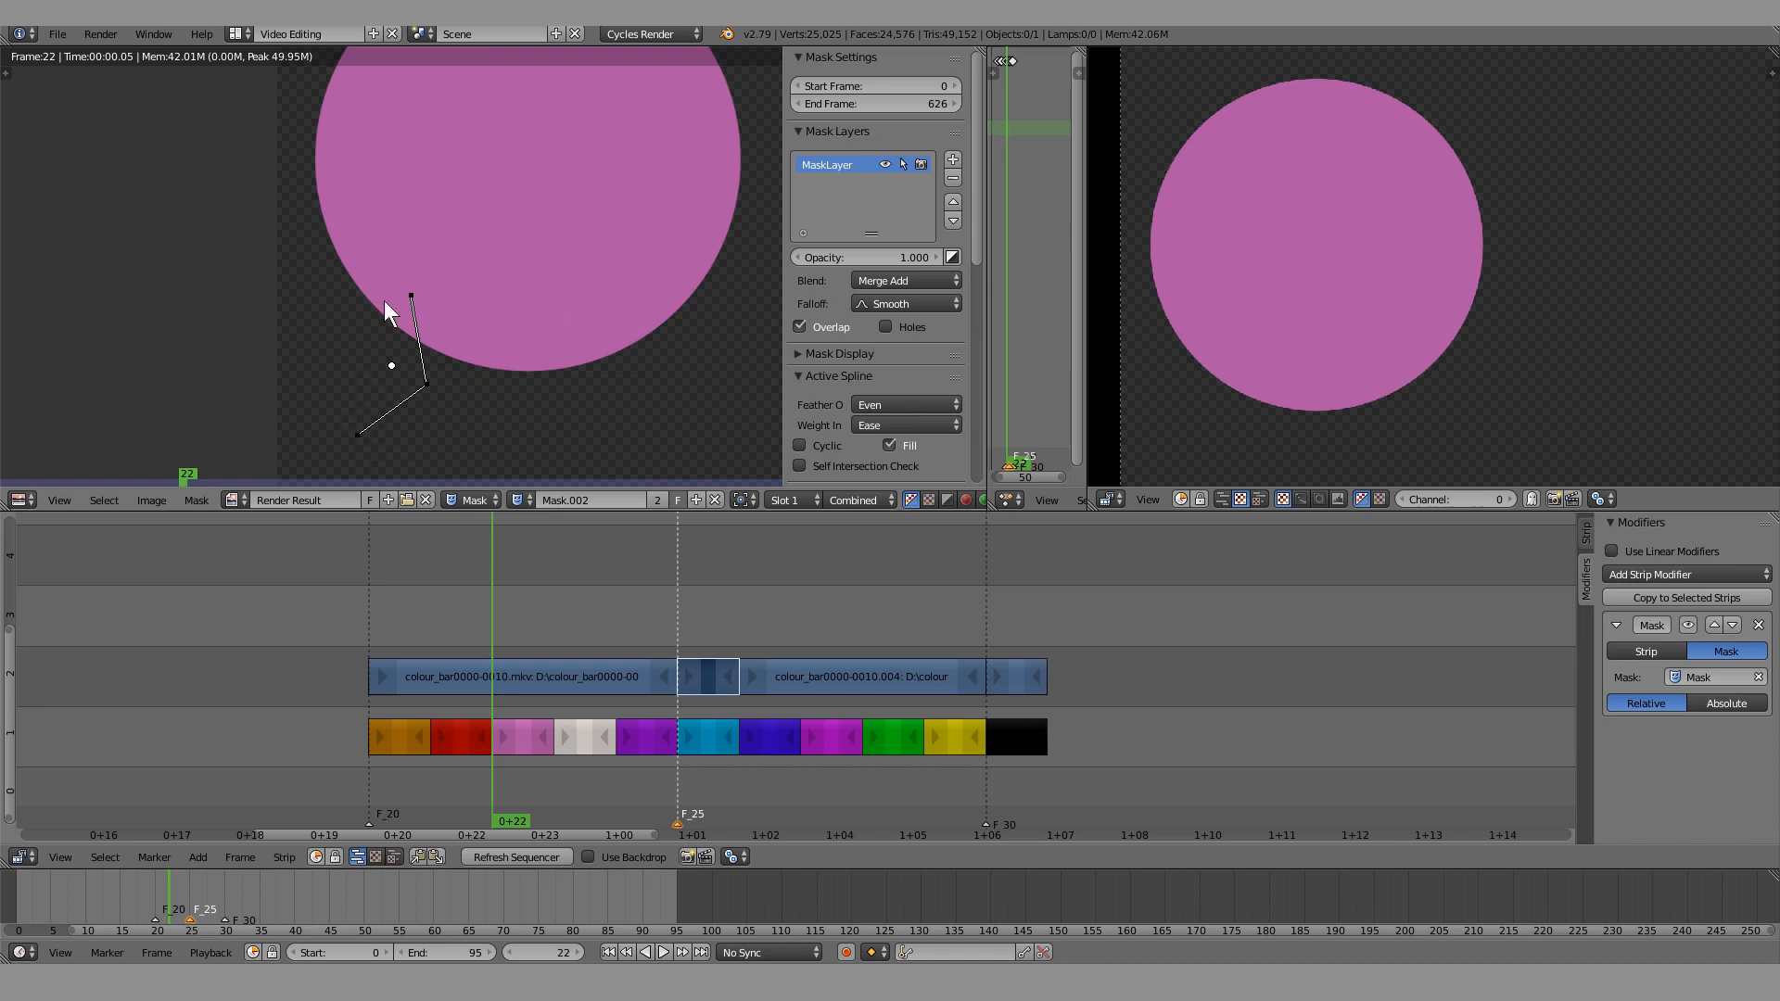
{"action": "left_click", "coordinate": [345, 219], "text": "ctrl"}
{"action": "left_click", "coordinate": [334, 155], "text": "ctrl"}
{"action": "middle_click_drag", "start_coordinate": [340, 186], "coordinate": [350, 274]}
{"action": "left_click", "coordinate": [374, 136], "text": "ctrl"}
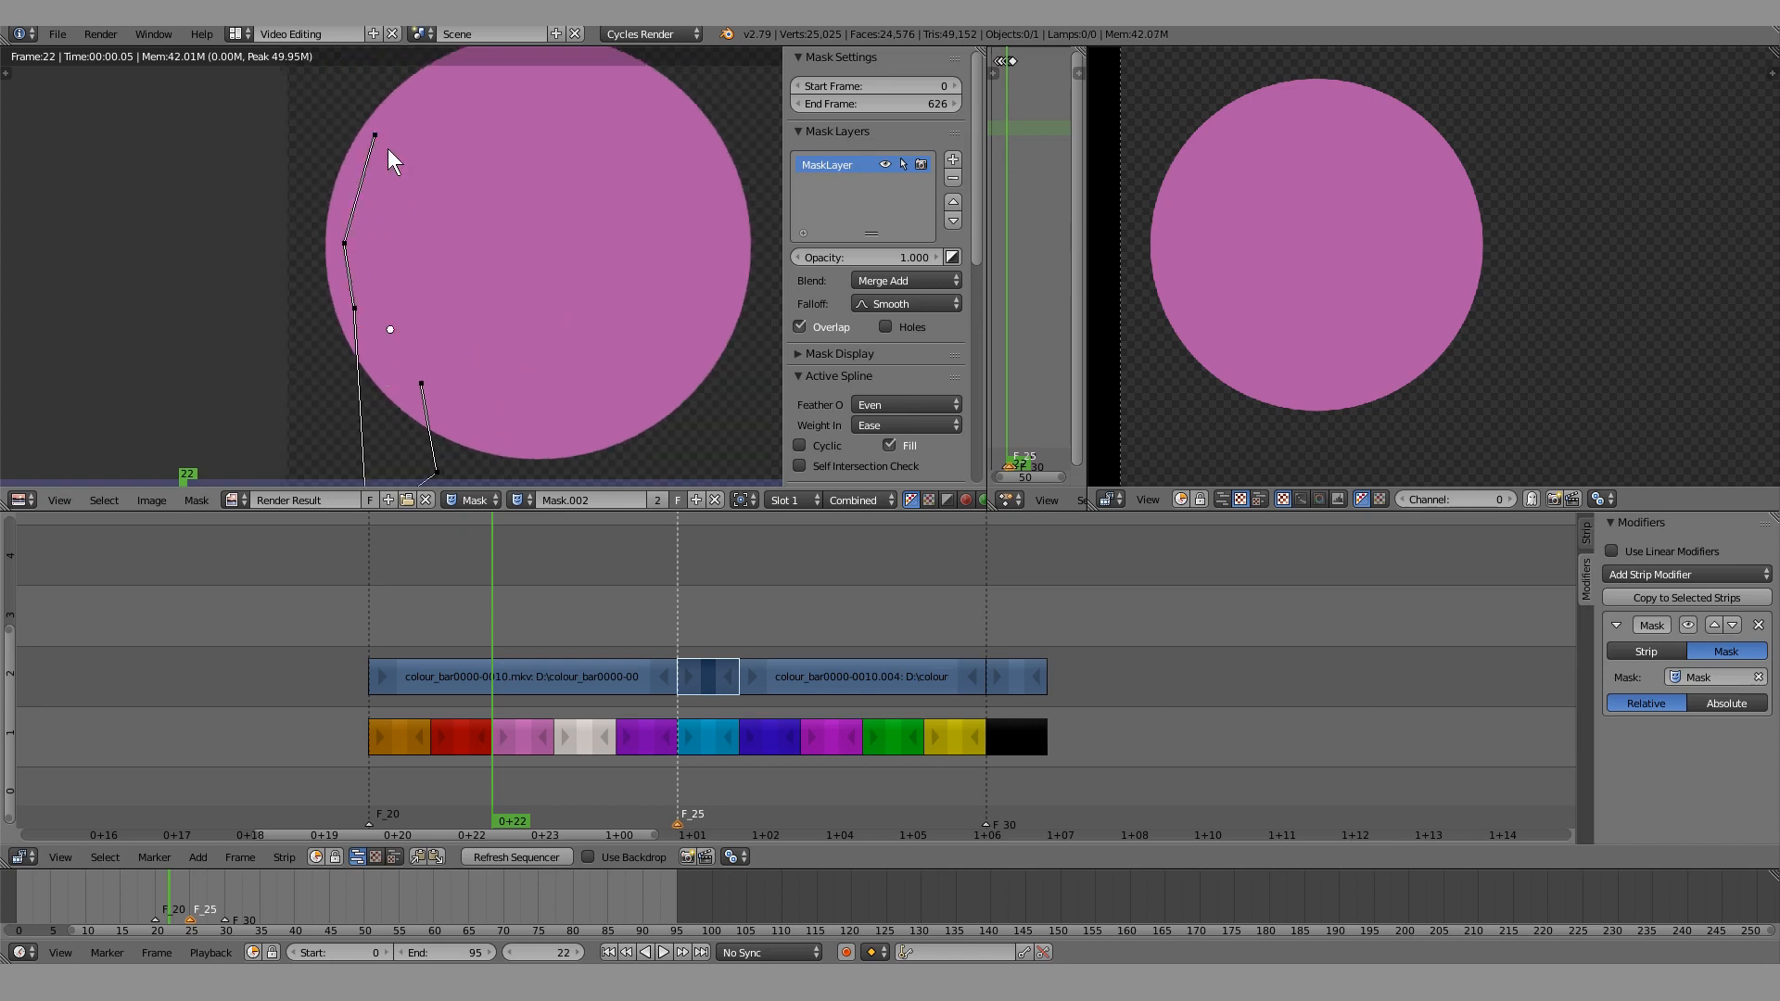
Pull the spline's lower points below the circle and place the next vertex near its lower-left edge
{"action": "left_click_drag", "start_coordinate": [421, 385], "coordinate": [449, 486]}
{"action": "middle_click_drag", "start_coordinate": [449, 487], "coordinate": [437, 309]}
{"action": "left_click_drag", "start_coordinate": [425, 297], "coordinate": [395, 439]}
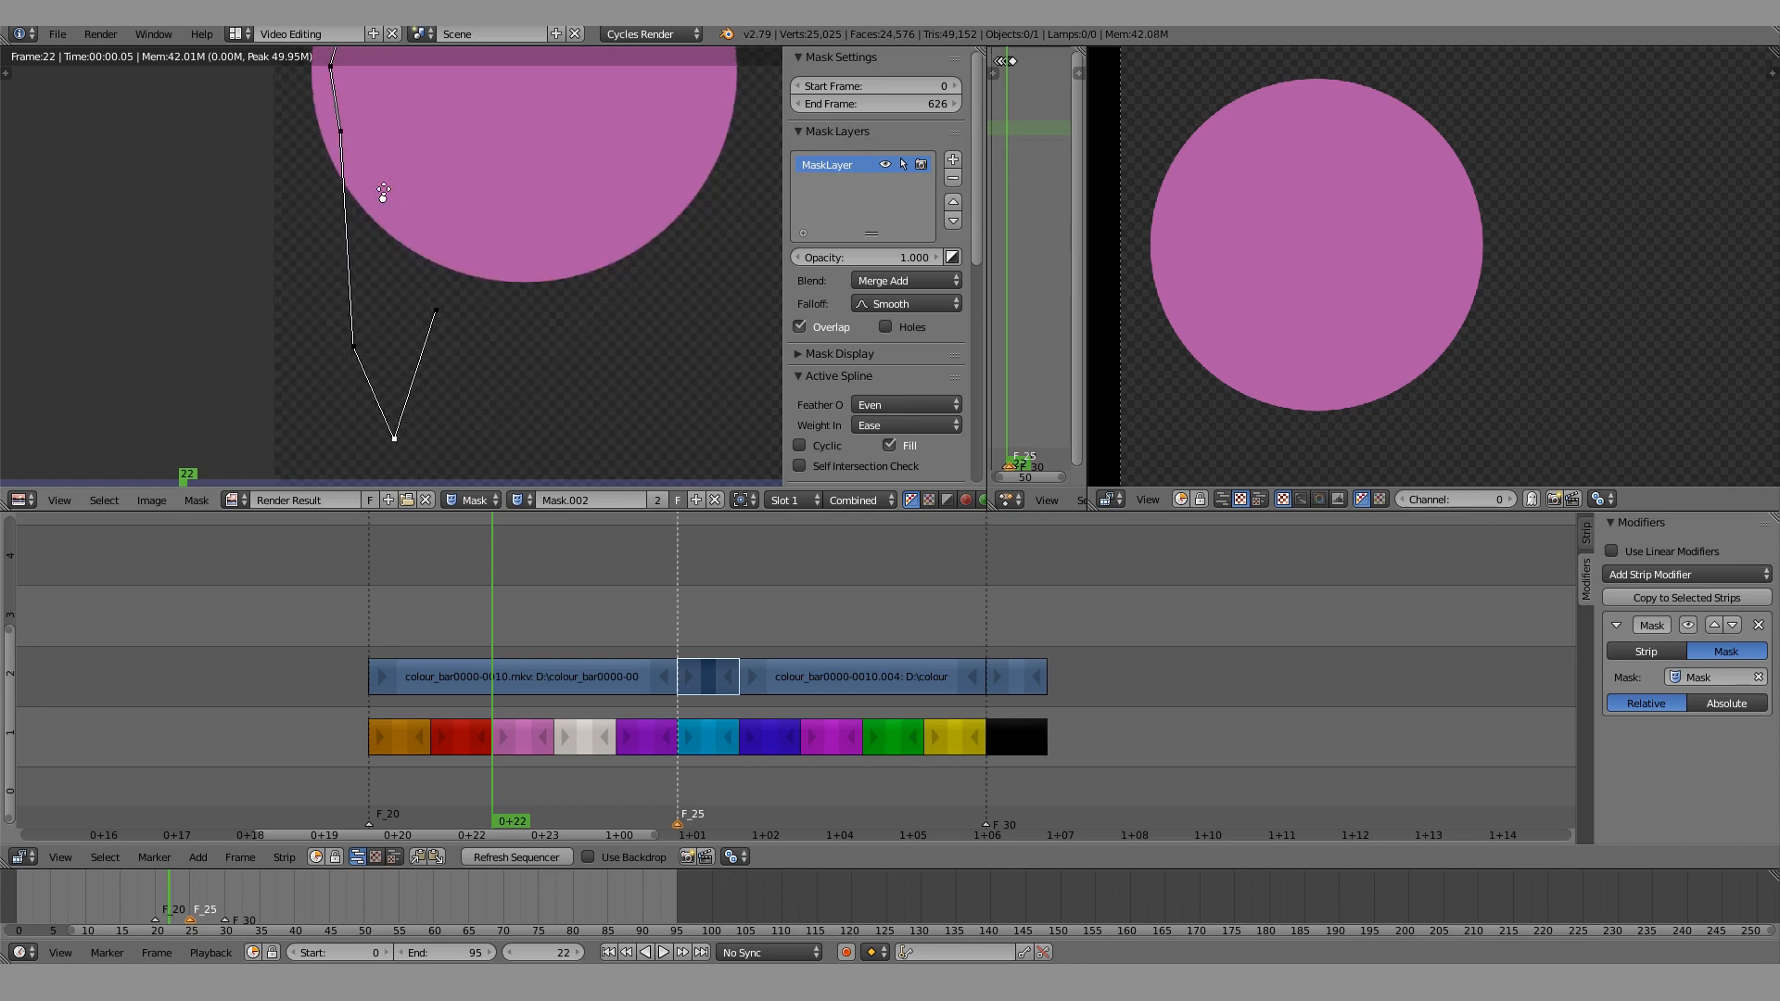
{"action": "middle_click_drag", "start_coordinate": [384, 186], "coordinate": [386, 345]}
{"action": "left_click_drag", "start_coordinate": [354, 293], "coordinate": [369, 365]}
{"action": "scroll", "coordinate": [213, 211], "scroll_direction": "up", "scroll_amount": 1}
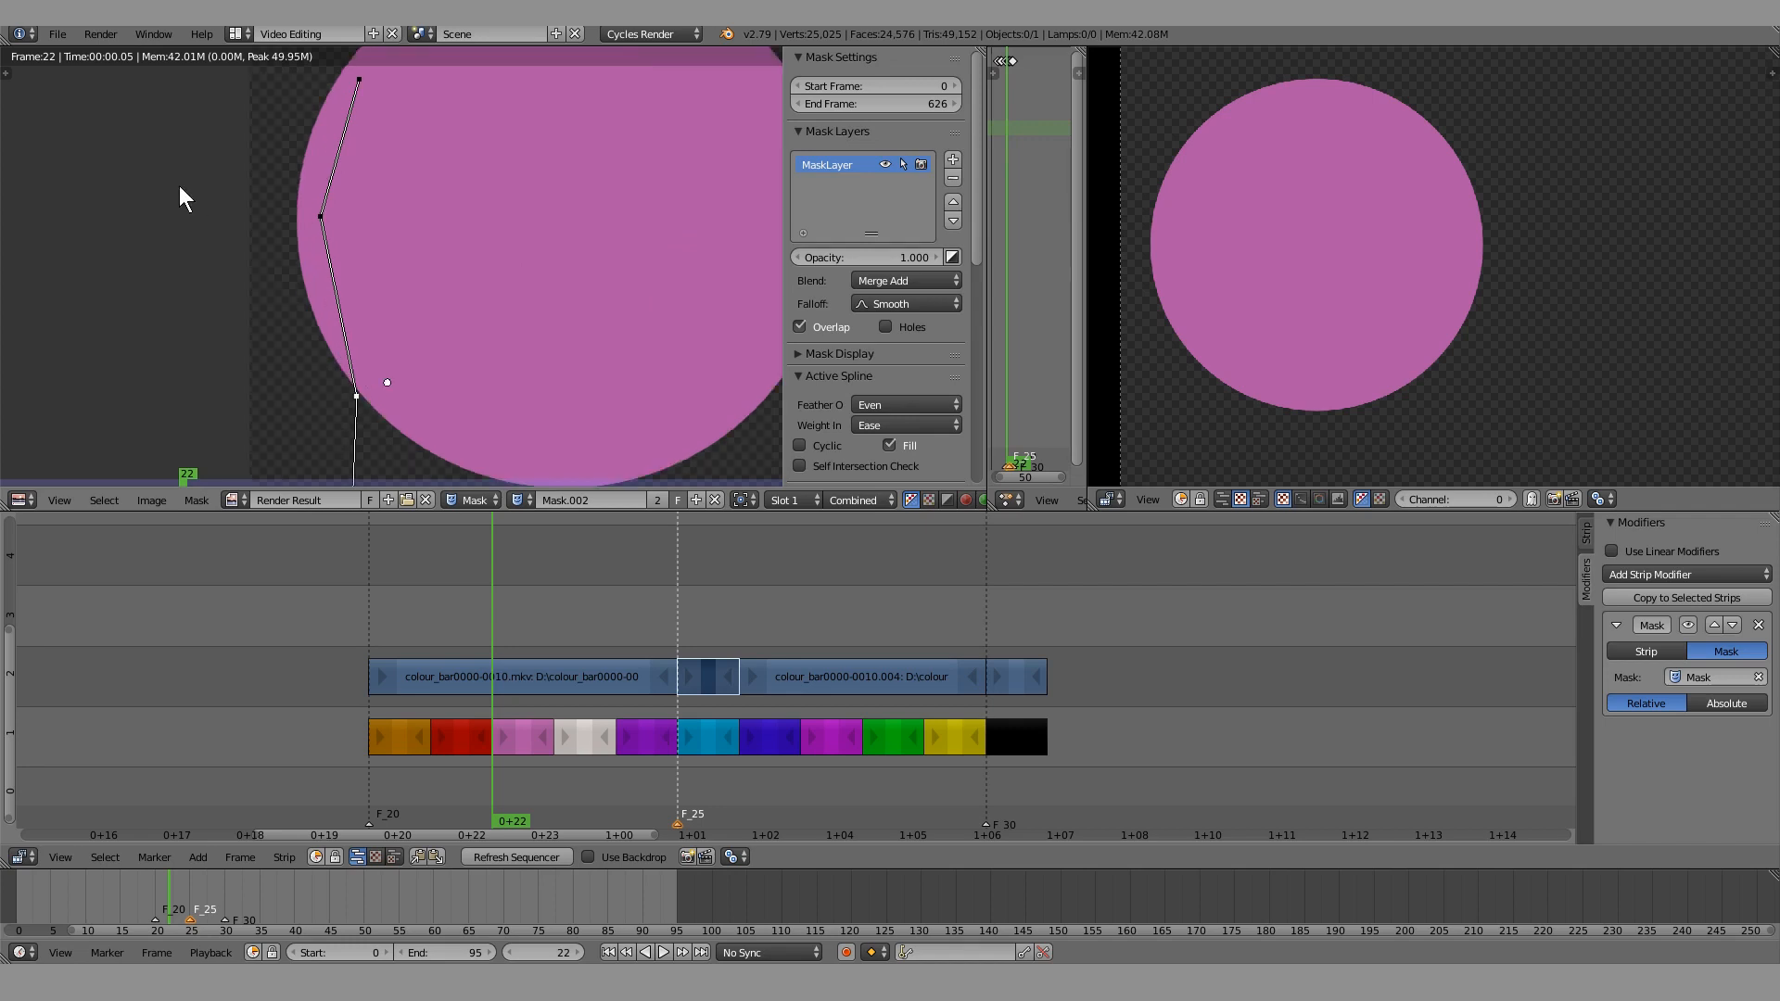
Move the spline's leftmost vertex and the vertex below it onto the pink circle's edge
{"action": "key", "text": "shift+a"}
{"action": "scroll", "coordinate": [323, 315], "scroll_direction": "up", "scroll_amount": 4}
{"action": "middle_click_drag", "start_coordinate": [321, 308], "coordinate": [367, 278]}
{"action": "left_click_drag", "start_coordinate": [269, 108], "coordinate": [198, 104]}
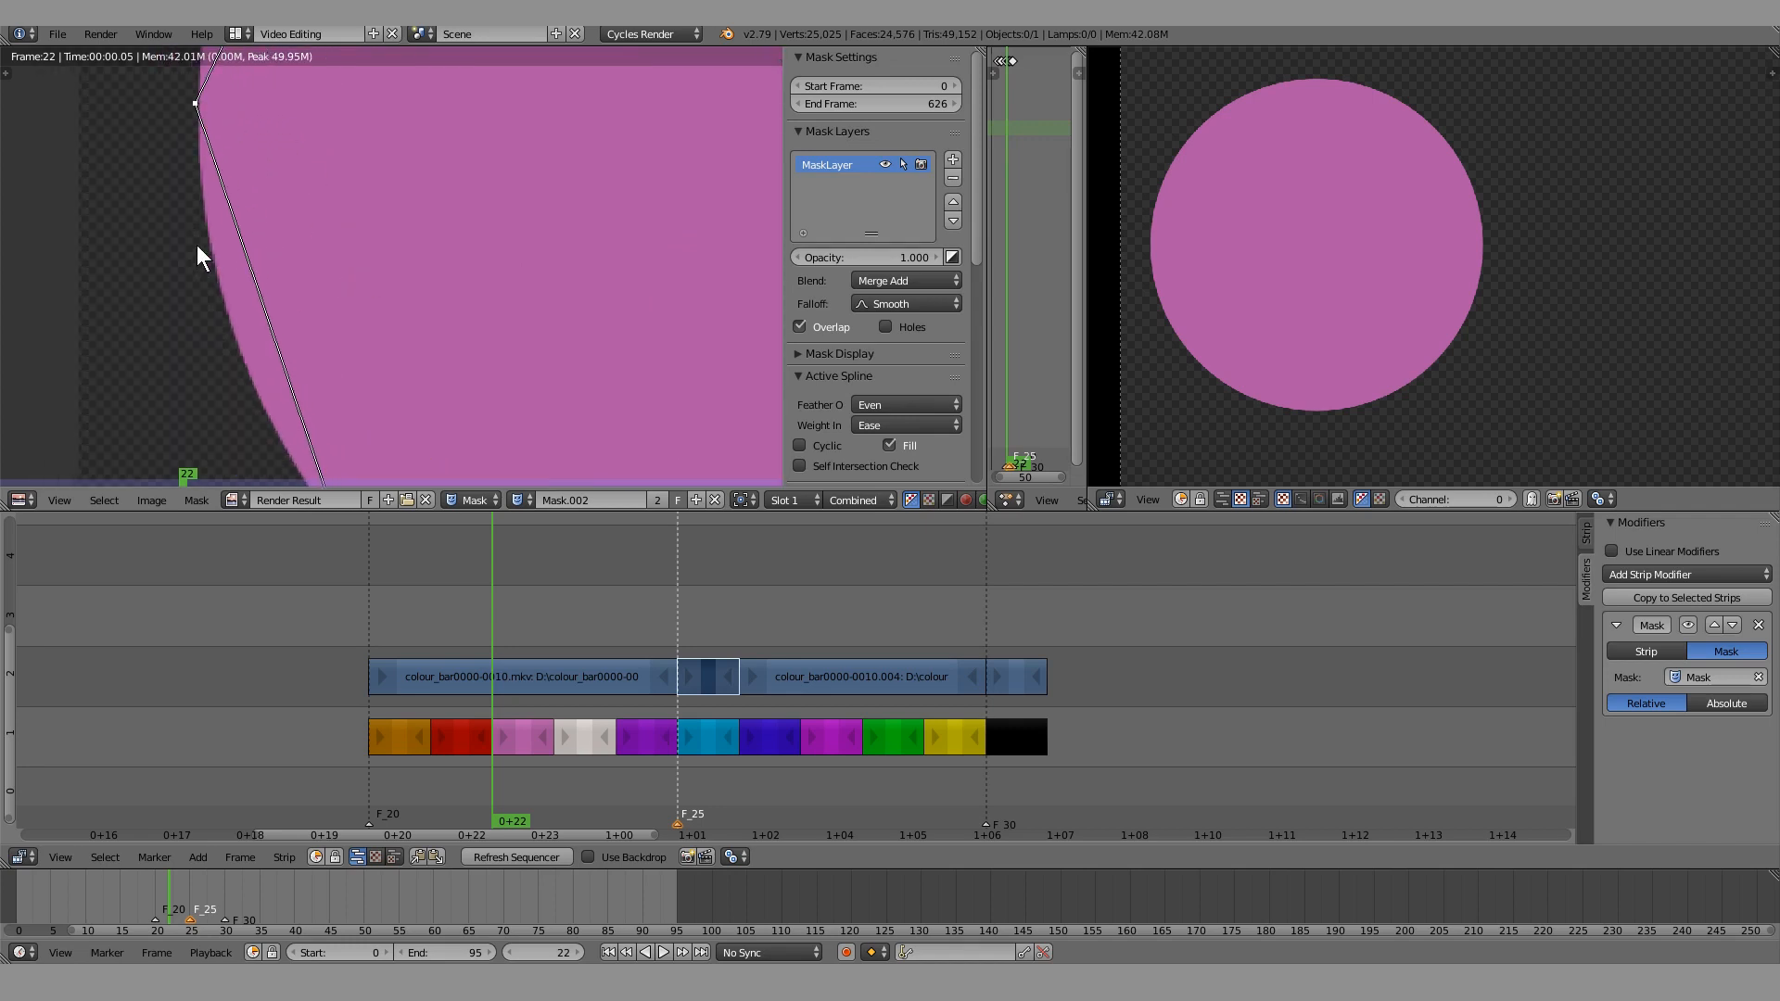
{"action": "middle_click_drag", "start_coordinate": [280, 391], "coordinate": [402, 451]}
{"action": "left_click_drag", "start_coordinate": [403, 456], "coordinate": [417, 447]}
{"action": "middle_click_drag", "start_coordinate": [353, 241], "coordinate": [405, 315]}
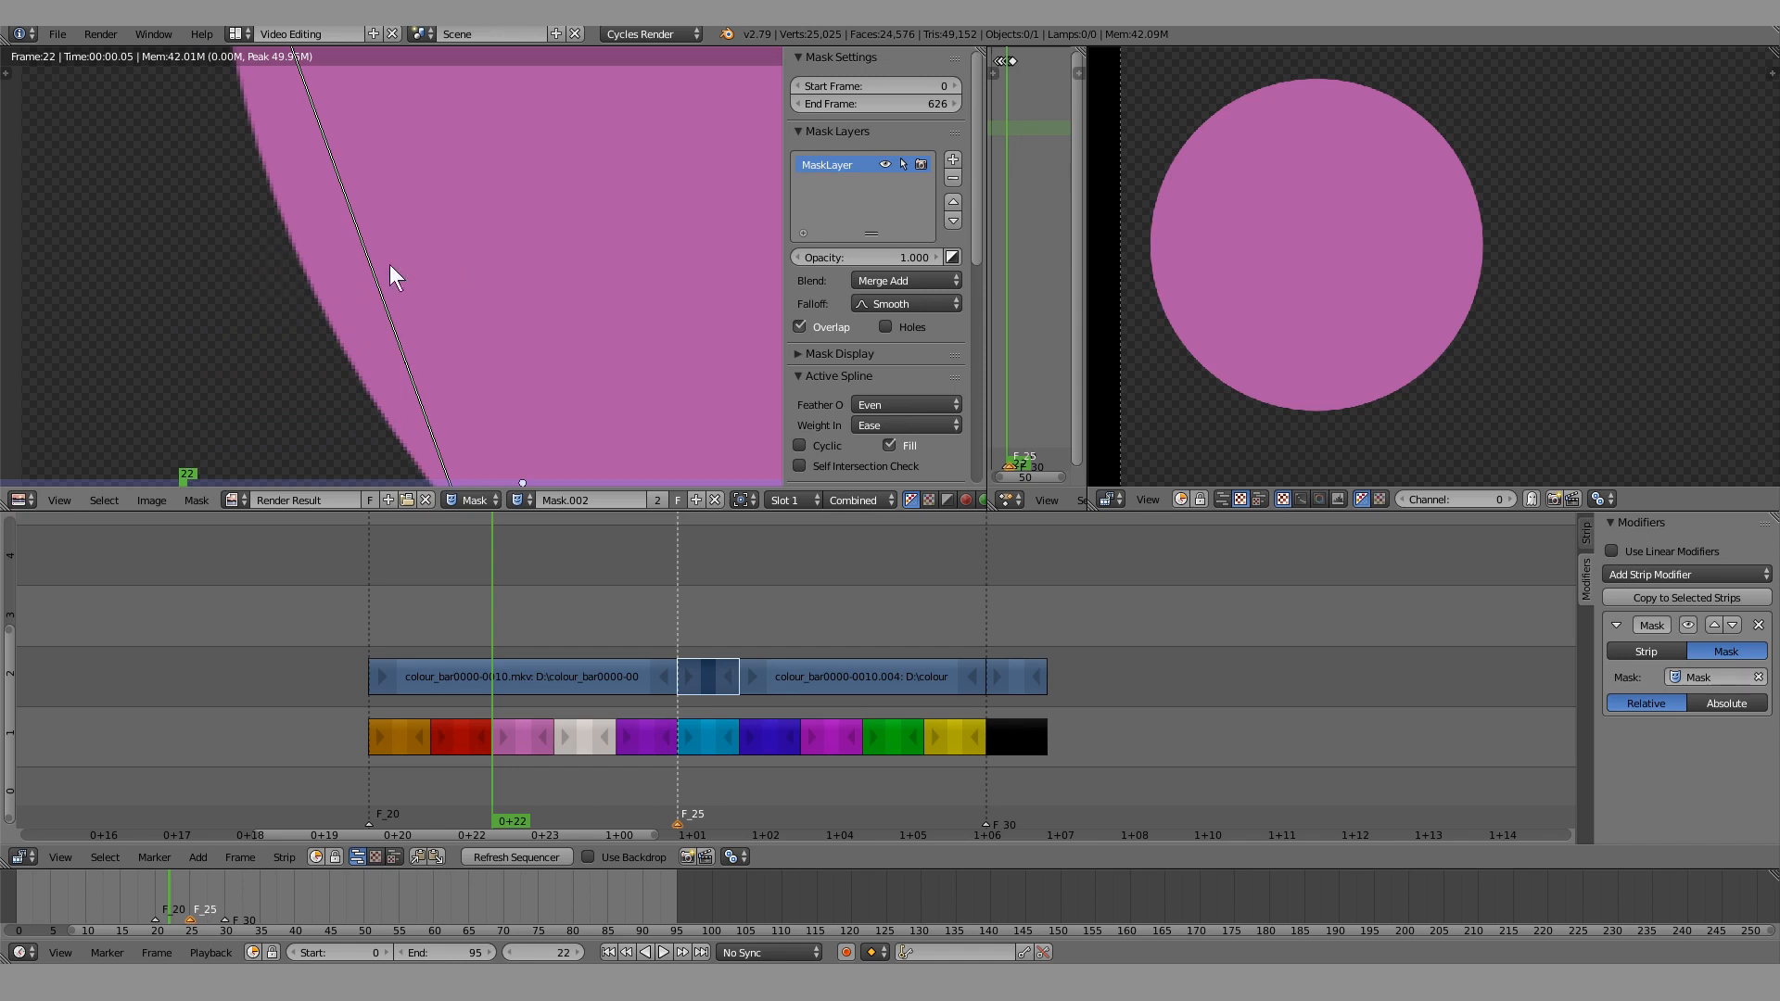
Bend the spline segment between the two edge vertices outward to follow the circle's curved edge
{"action": "left_click_drag", "start_coordinate": [365, 250], "coordinate": [336, 246]}
{"action": "scroll", "coordinate": [332, 249], "scroll_direction": "up", "scroll_amount": 4}
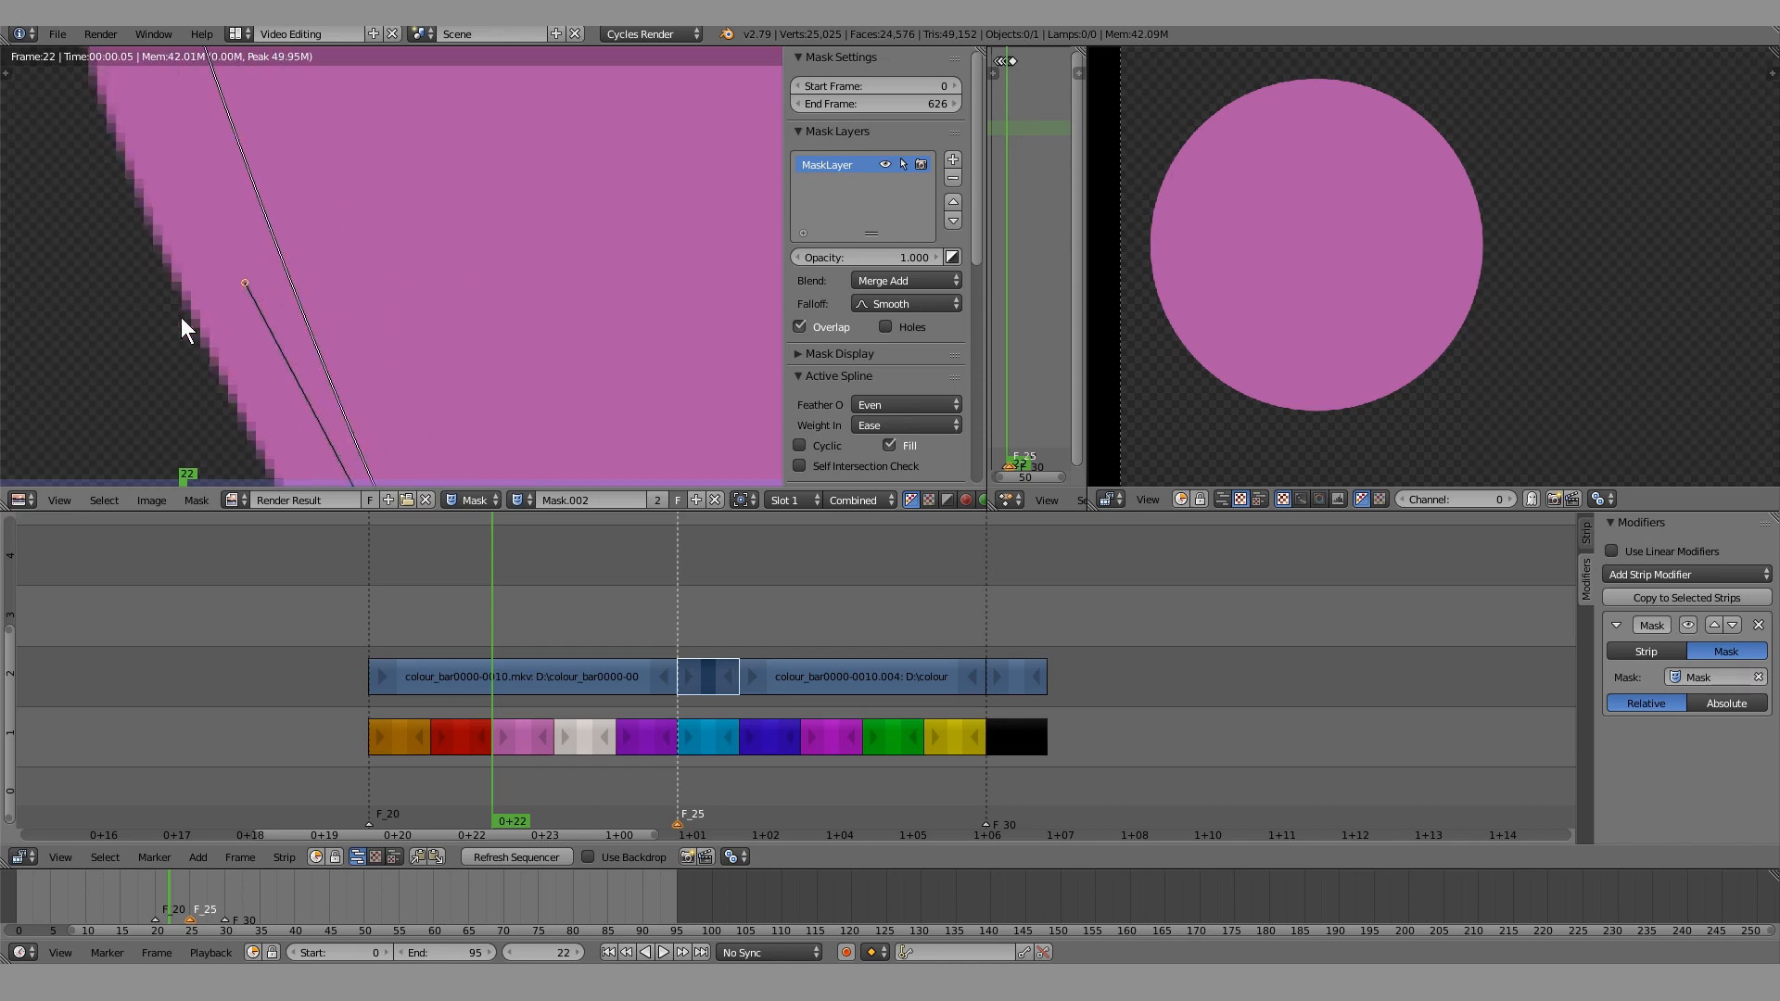
{"action": "scroll", "coordinate": [193, 380], "scroll_direction": "up", "scroll_amount": 6}
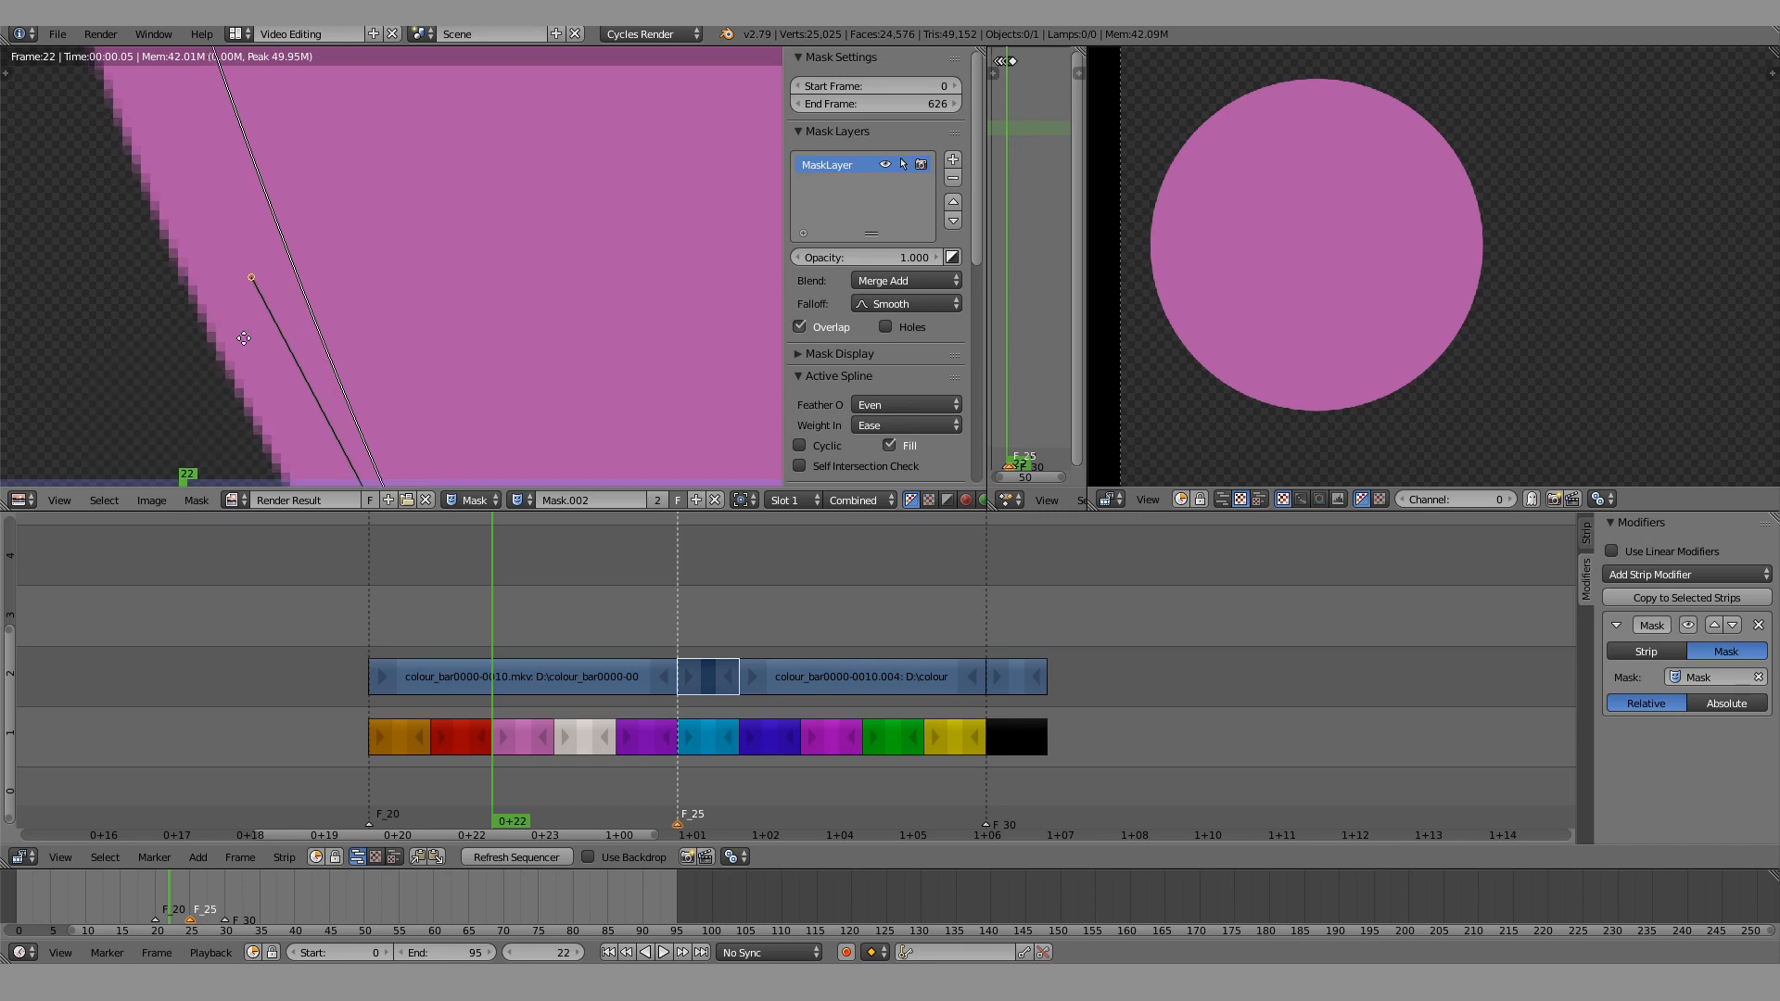
{"action": "scroll", "coordinate": [419, 335], "scroll_direction": "down", "scroll_amount": 6}
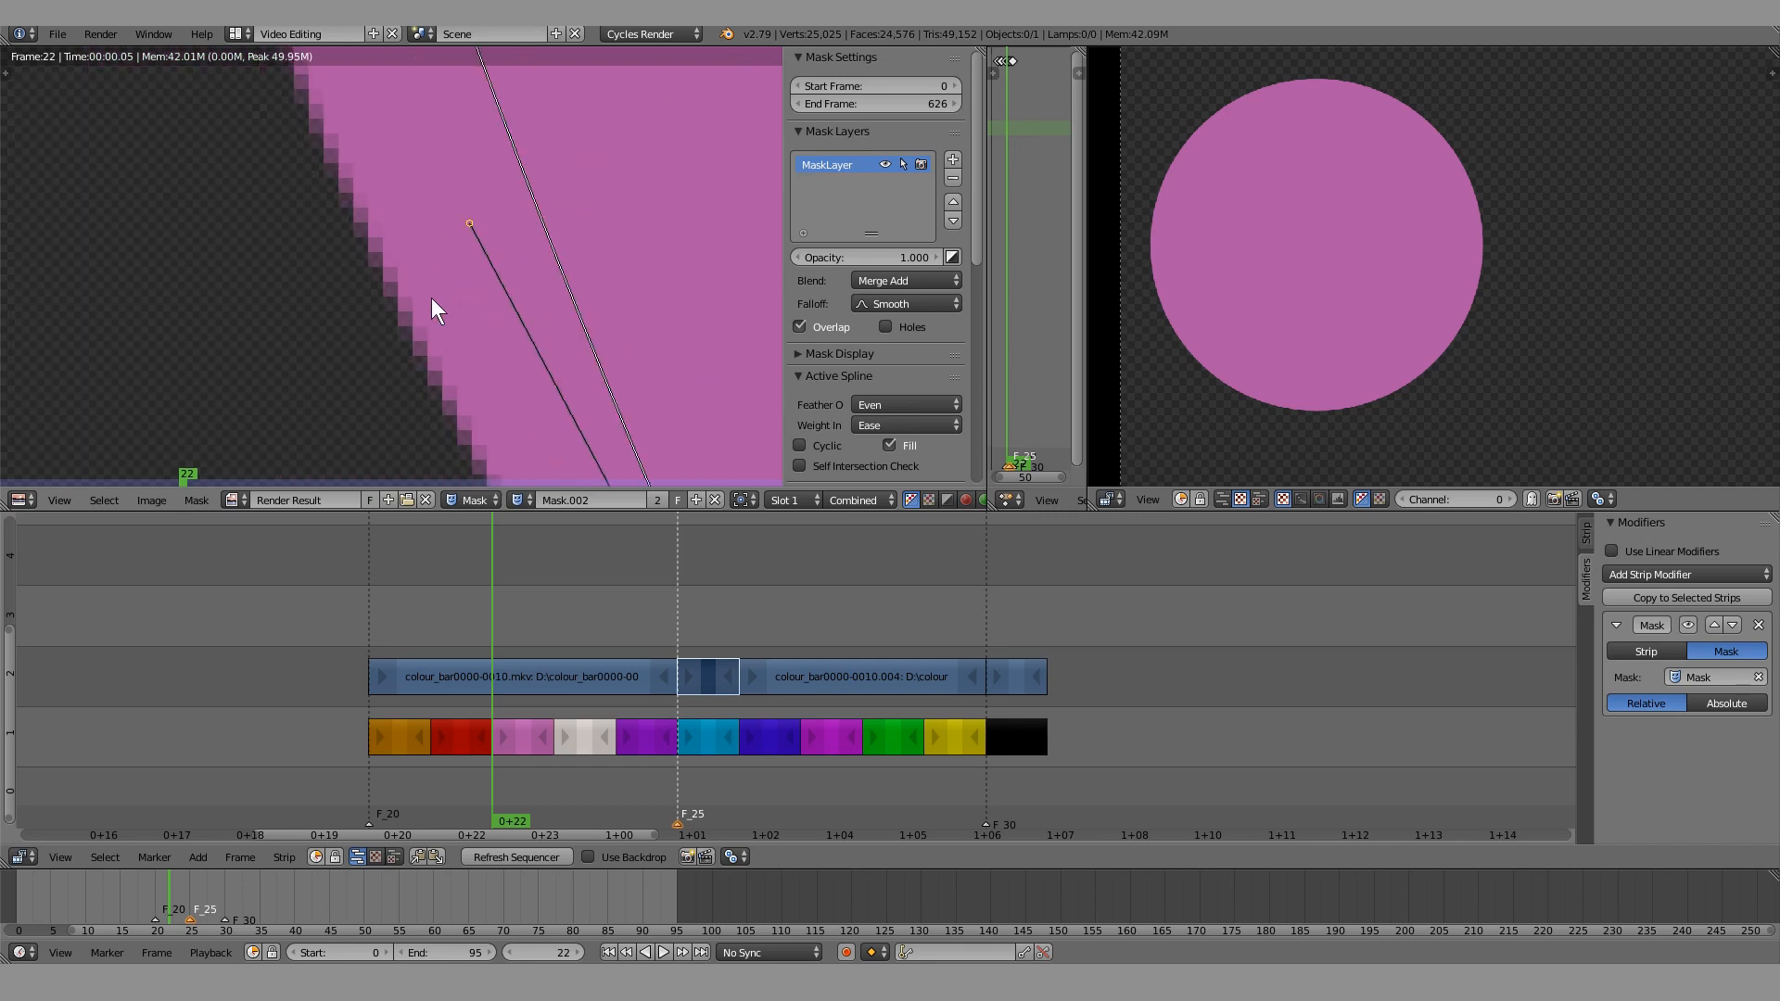
{"action": "scroll", "coordinate": [420, 350], "scroll_direction": "down", "scroll_amount": 1}
{"action": "left_click_drag", "start_coordinate": [459, 249], "coordinate": [181, 277]}
{"action": "key", "text": "g"}
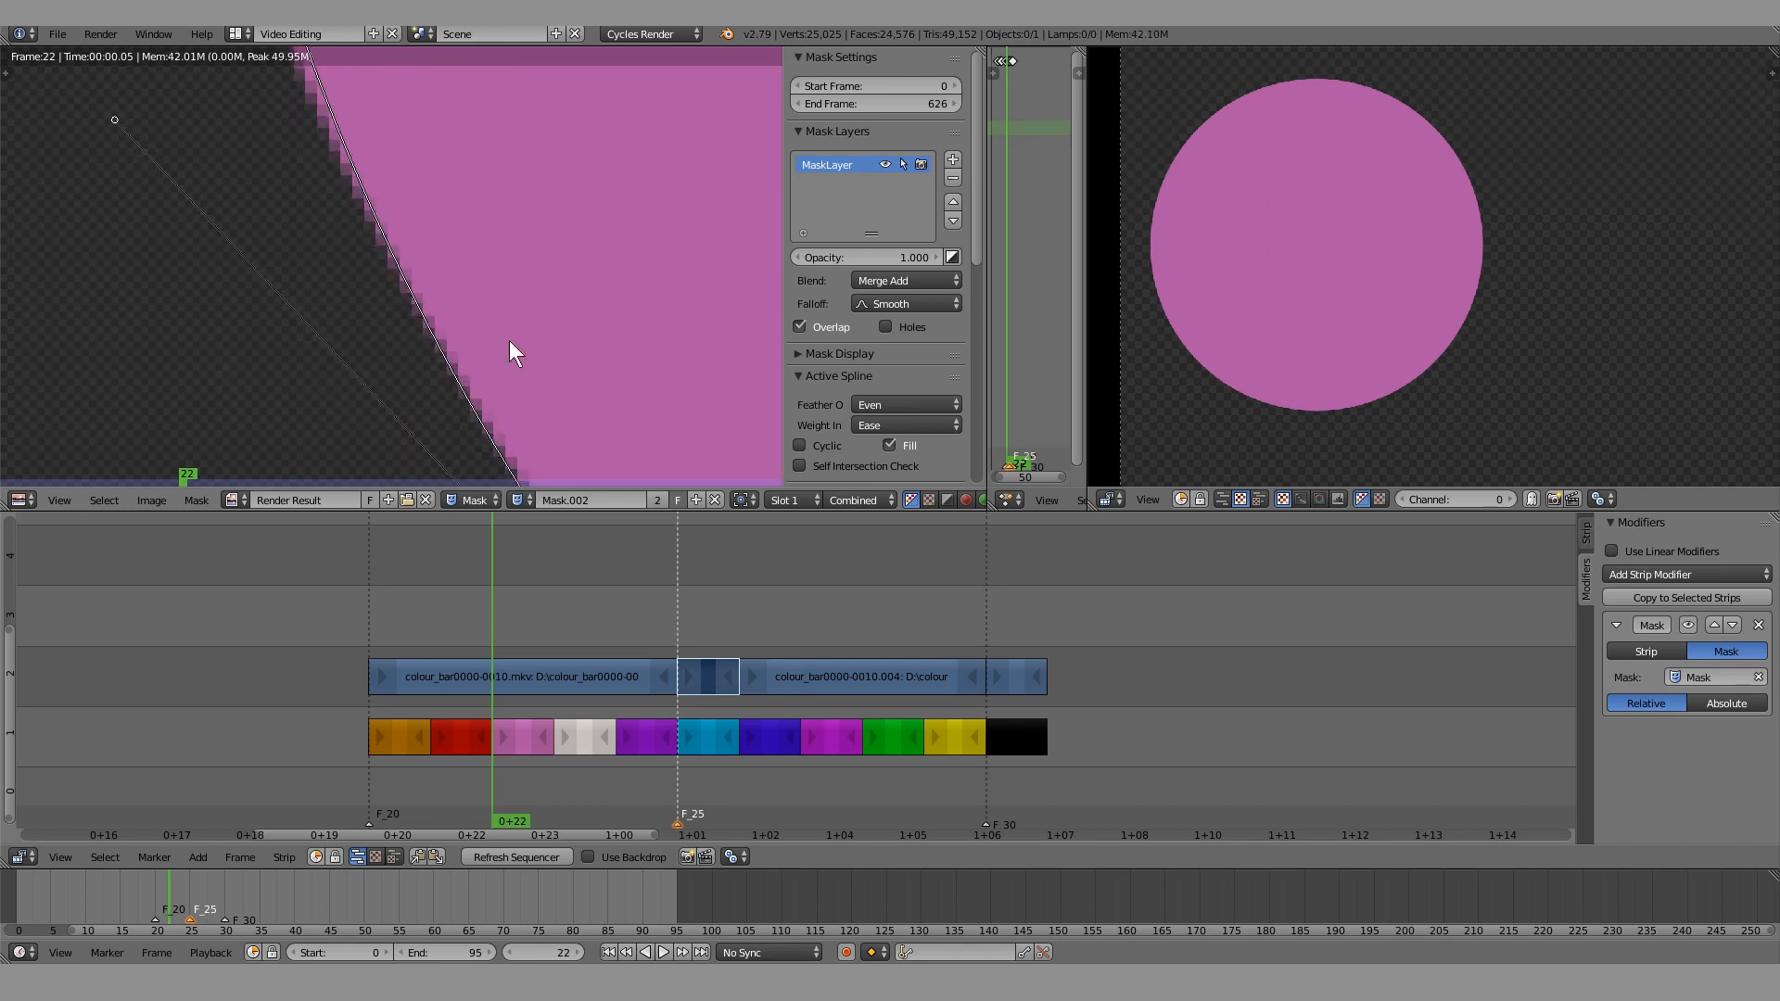
Refine the lower edge vertex and the segment's curve handle to fit the circle's outline
{"action": "scroll", "coordinate": [354, 165], "scroll_direction": "down", "scroll_amount": 2}
{"action": "middle_click_drag", "start_coordinate": [560, 398], "coordinate": [398, 165]}
{"action": "left_click_drag", "start_coordinate": [389, 271], "coordinate": [393, 277]}
{"action": "middle_click_drag", "start_coordinate": [365, 219], "coordinate": [425, 326]}
{"action": "scroll", "coordinate": [375, 263], "scroll_direction": "up", "scroll_amount": 1}
{"action": "scroll", "coordinate": [339, 203], "scroll_direction": "up", "scroll_amount": 1}
{"action": "middle_click_drag", "start_coordinate": [340, 203], "coordinate": [504, 295]}
{"action": "middle_click_drag", "start_coordinate": [607, 274], "coordinate": [671, 454]}
{"action": "scroll", "coordinate": [415, 287], "scroll_direction": "down", "scroll_amount": 2}
{"action": "left_click_drag", "start_coordinate": [210, 146], "coordinate": [243, 158]}
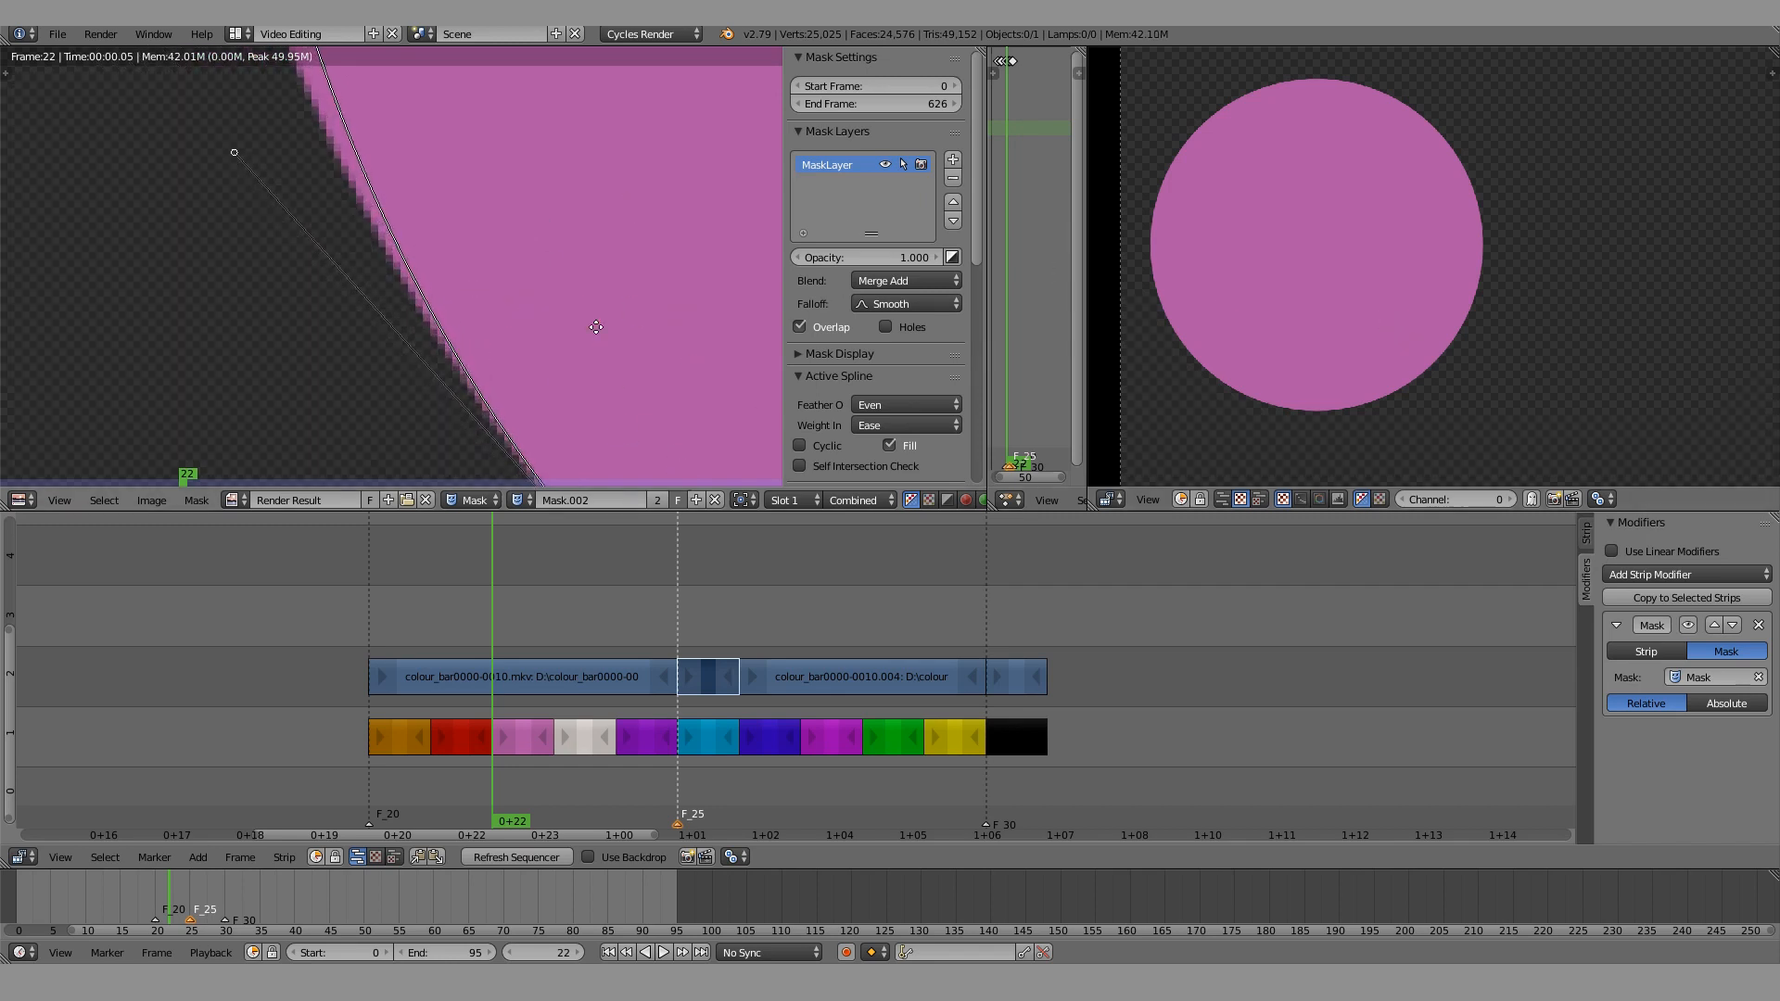
Shift the lower edge vertex up along the circle's pixelated edge
{"action": "scroll", "coordinate": [477, 310], "scroll_direction": "up", "scroll_amount": 3}
{"action": "middle_click_drag", "start_coordinate": [513, 451], "coordinate": [504, 346]}
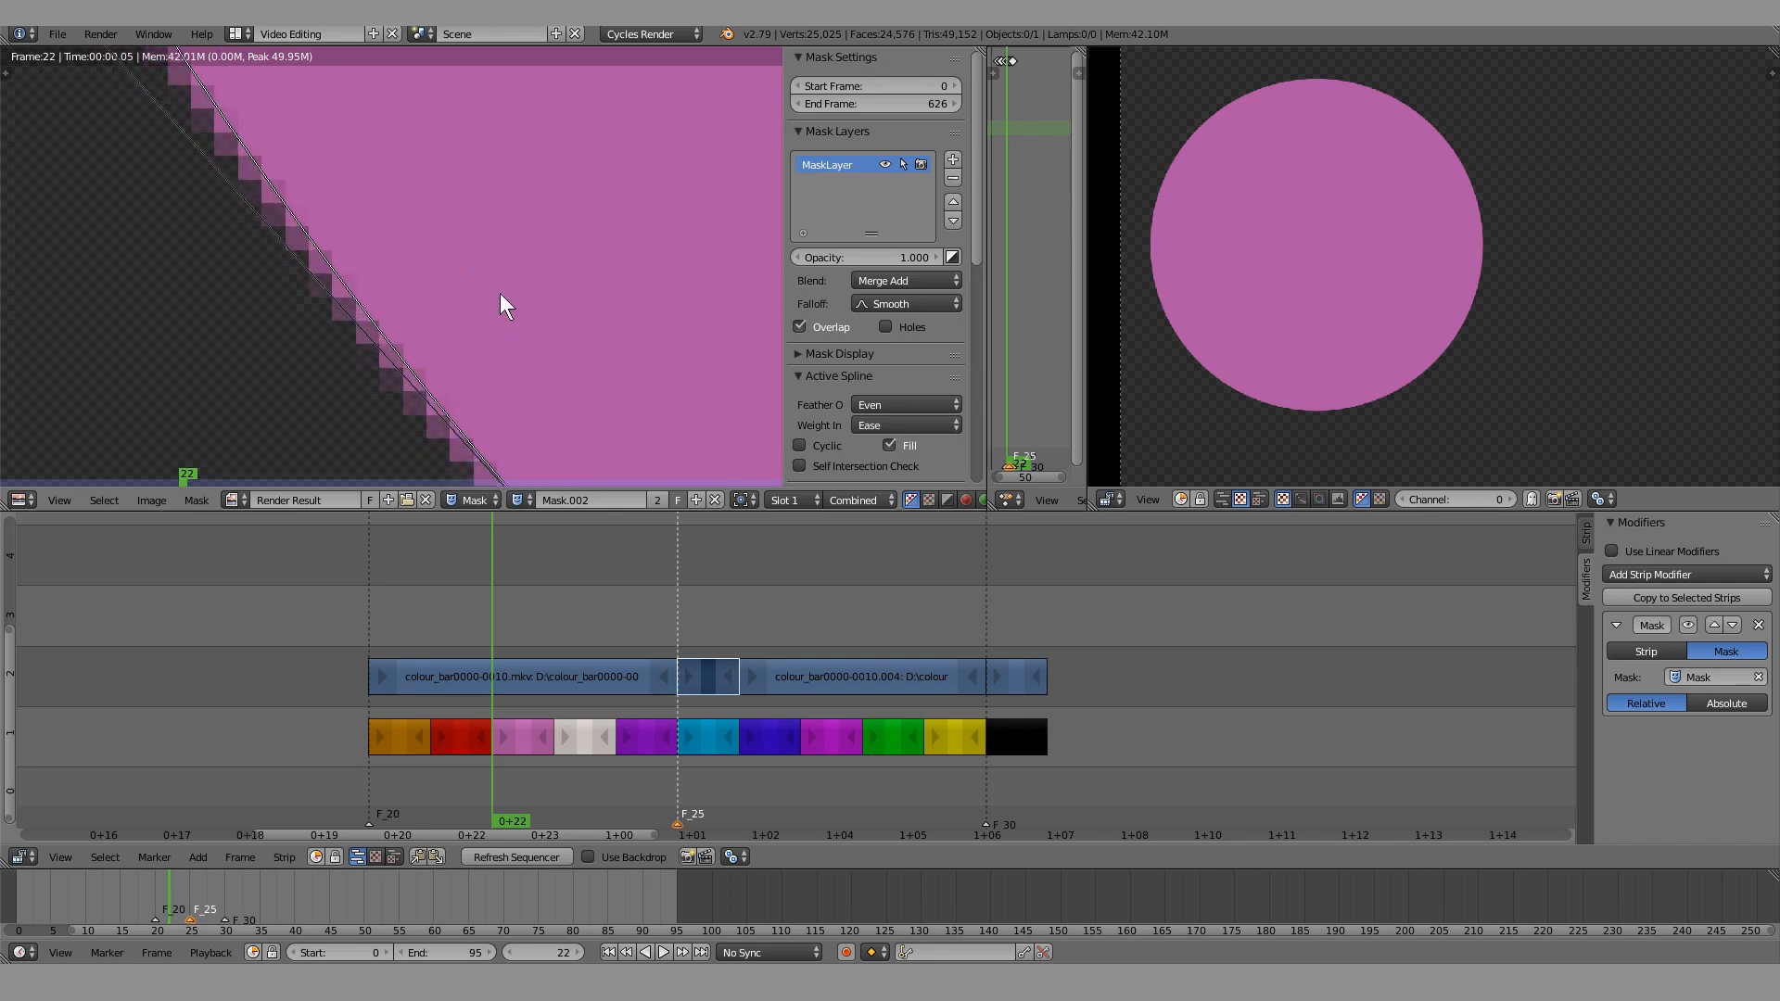
{"action": "middle_click_drag", "start_coordinate": [486, 319], "coordinate": [463, 243]}
{"action": "left_click_drag", "start_coordinate": [558, 473], "coordinate": [504, 413]}
Examine how closely the curved spline follows the circle's edge pixels along the lower-left side
{"action": "middle_click_drag", "start_coordinate": [481, 380], "coordinate": [477, 444]}
{"action": "middle_click_drag", "start_coordinate": [417, 355], "coordinate": [506, 445]}
{"action": "scroll", "coordinate": [390, 320], "scroll_direction": "up", "scroll_amount": 1}
{"action": "scroll", "coordinate": [362, 326], "scroll_direction": "down", "scroll_amount": 1}
{"action": "middle_click_drag", "start_coordinate": [362, 325], "coordinate": [438, 397]}
{"action": "scroll", "coordinate": [417, 371], "scroll_direction": "down", "scroll_amount": 2}
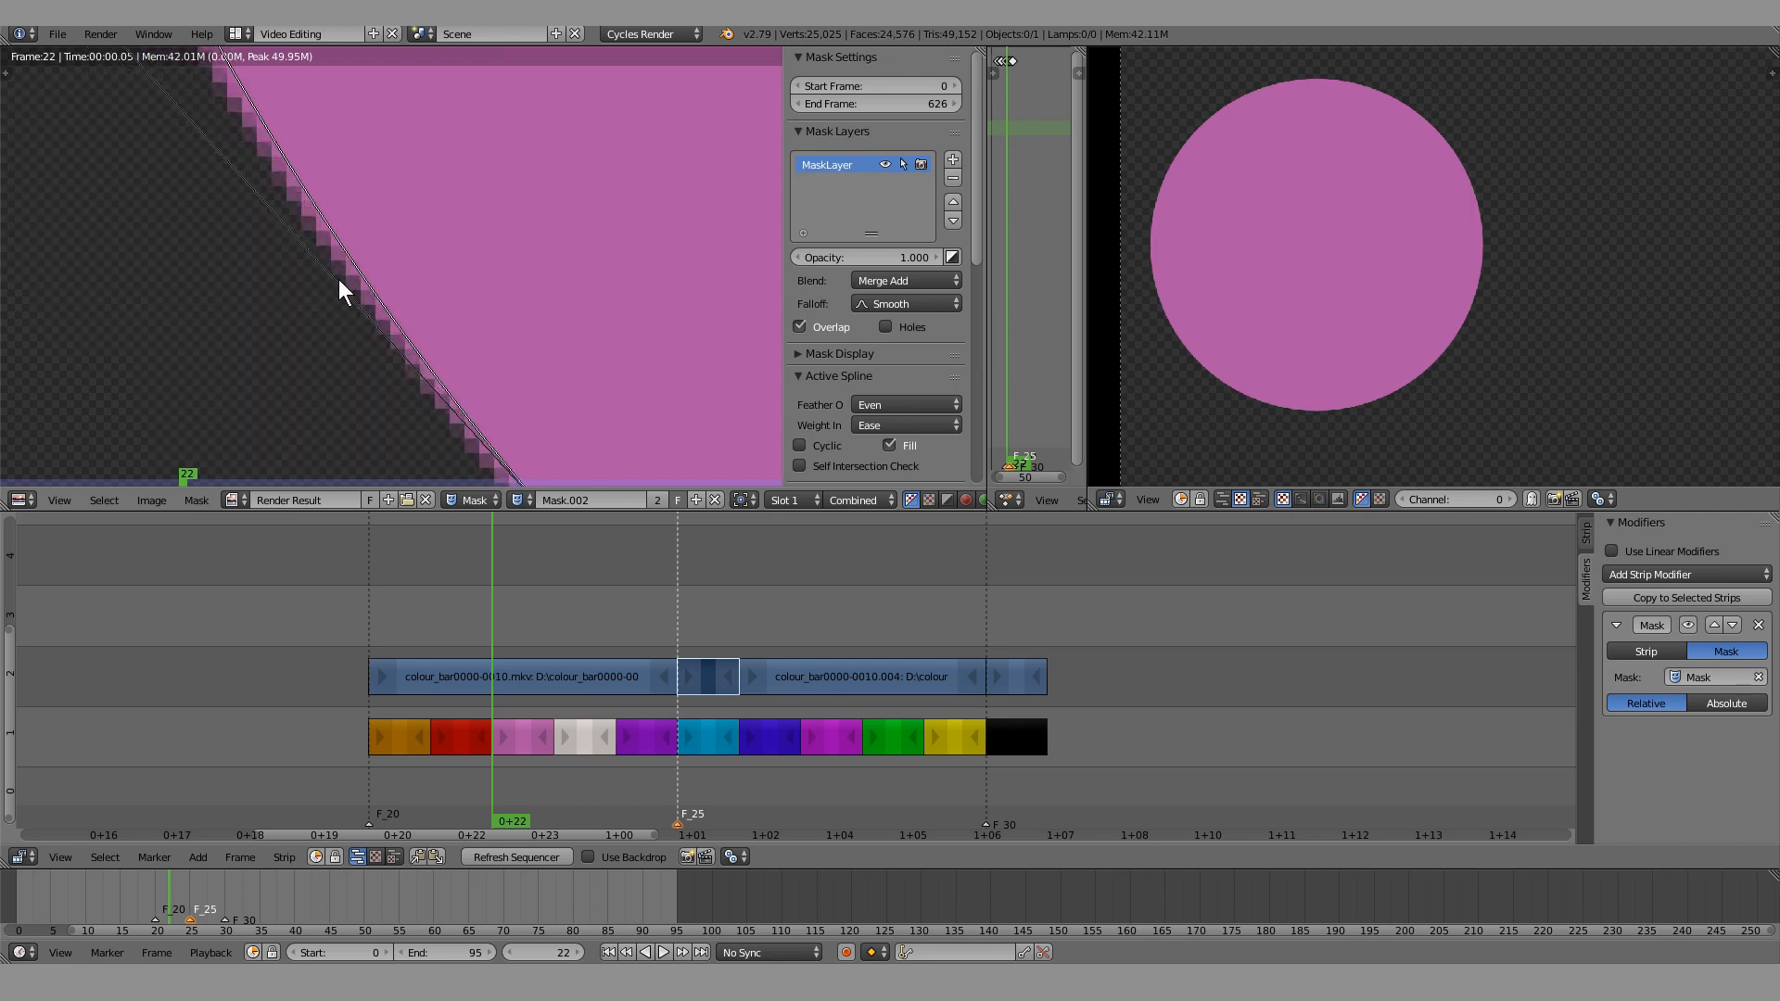
{"action": "scroll", "coordinate": [403, 375], "scroll_direction": "up", "scroll_amount": 1}
{"action": "middle_click_drag", "start_coordinate": [371, 312], "coordinate": [520, 481]}
{"action": "scroll", "coordinate": [408, 329], "scroll_direction": "up", "scroll_amount": 1}
{"action": "scroll", "coordinate": [441, 386], "scroll_direction": "down", "scroll_amount": 2}
{"action": "middle_click_drag", "start_coordinate": [441, 386], "coordinate": [253, 178]}
{"action": "scroll", "coordinate": [397, 279], "scroll_direction": "down", "scroll_amount": 4}
{"action": "scroll", "coordinate": [510, 364], "scroll_direction": "up", "scroll_amount": 6}
{"action": "middle_click_drag", "start_coordinate": [508, 361], "coordinate": [462, 310]}
Pull a feather outline off the lower edge vertex and switch the spline's direction to place it outside
{"action": "key", "text": "a"}
{"action": "left_click_drag", "start_coordinate": [367, 436], "coordinate": [388, 436], "text": "shift"}
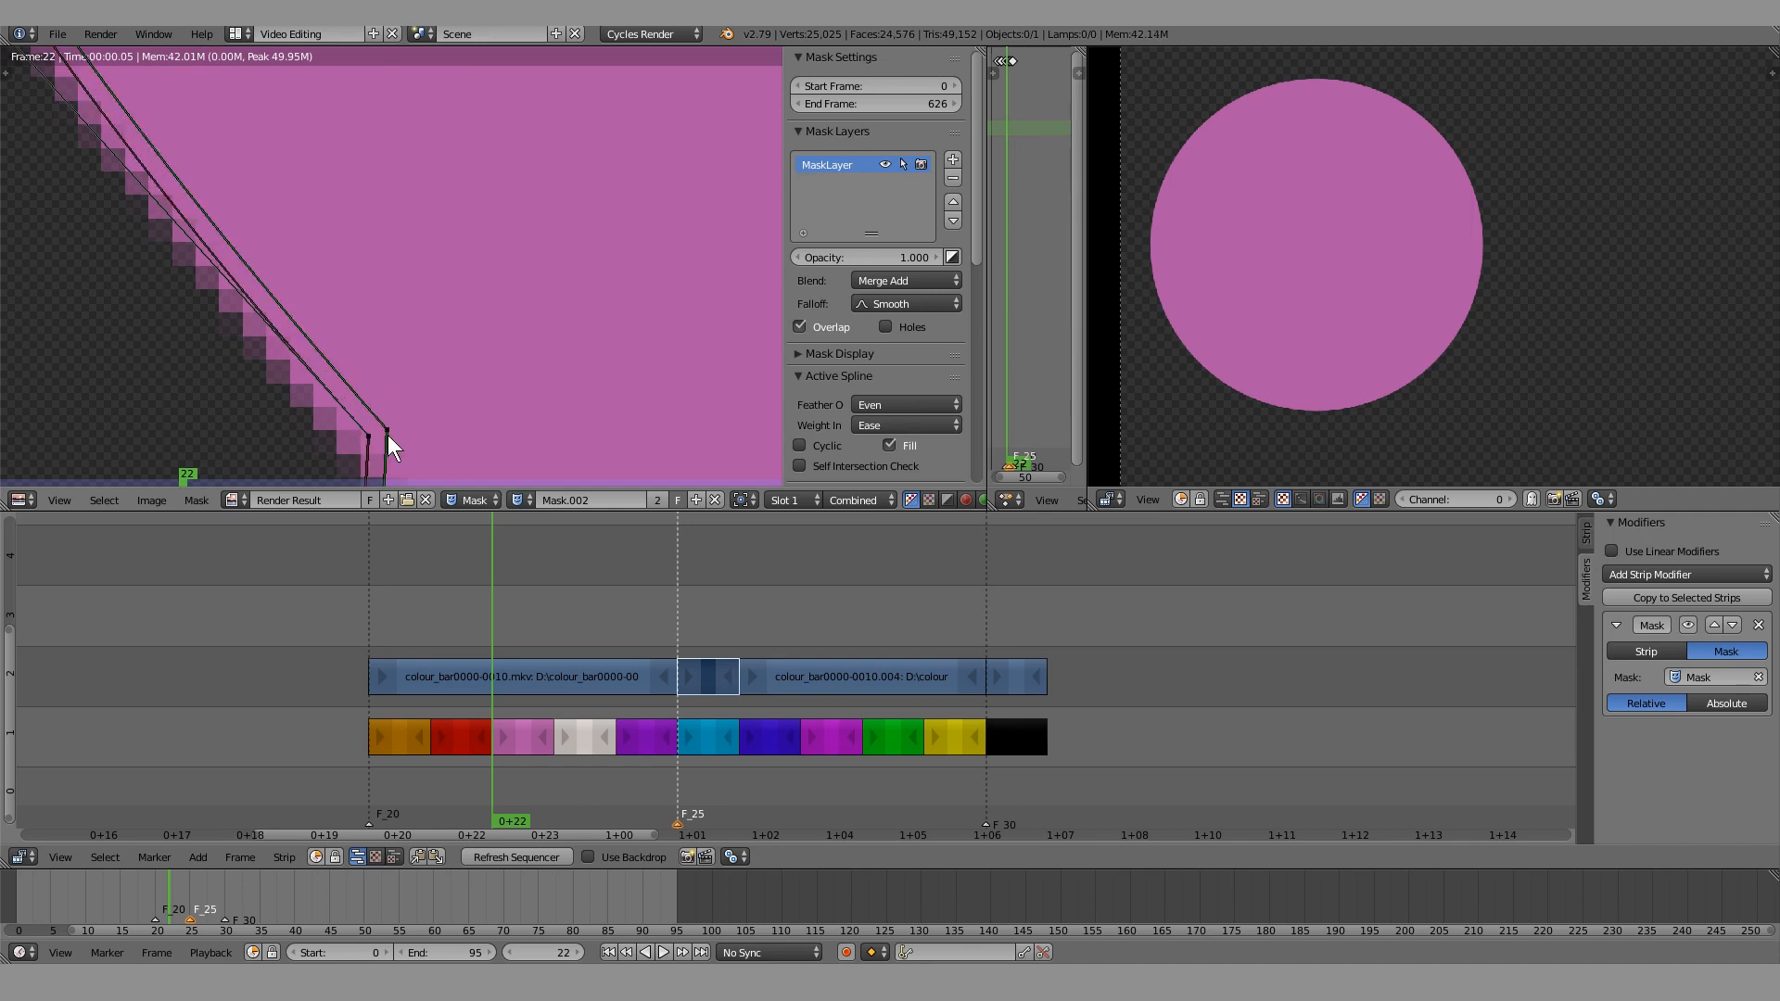
{"action": "left_click", "coordinate": [211, 498]}
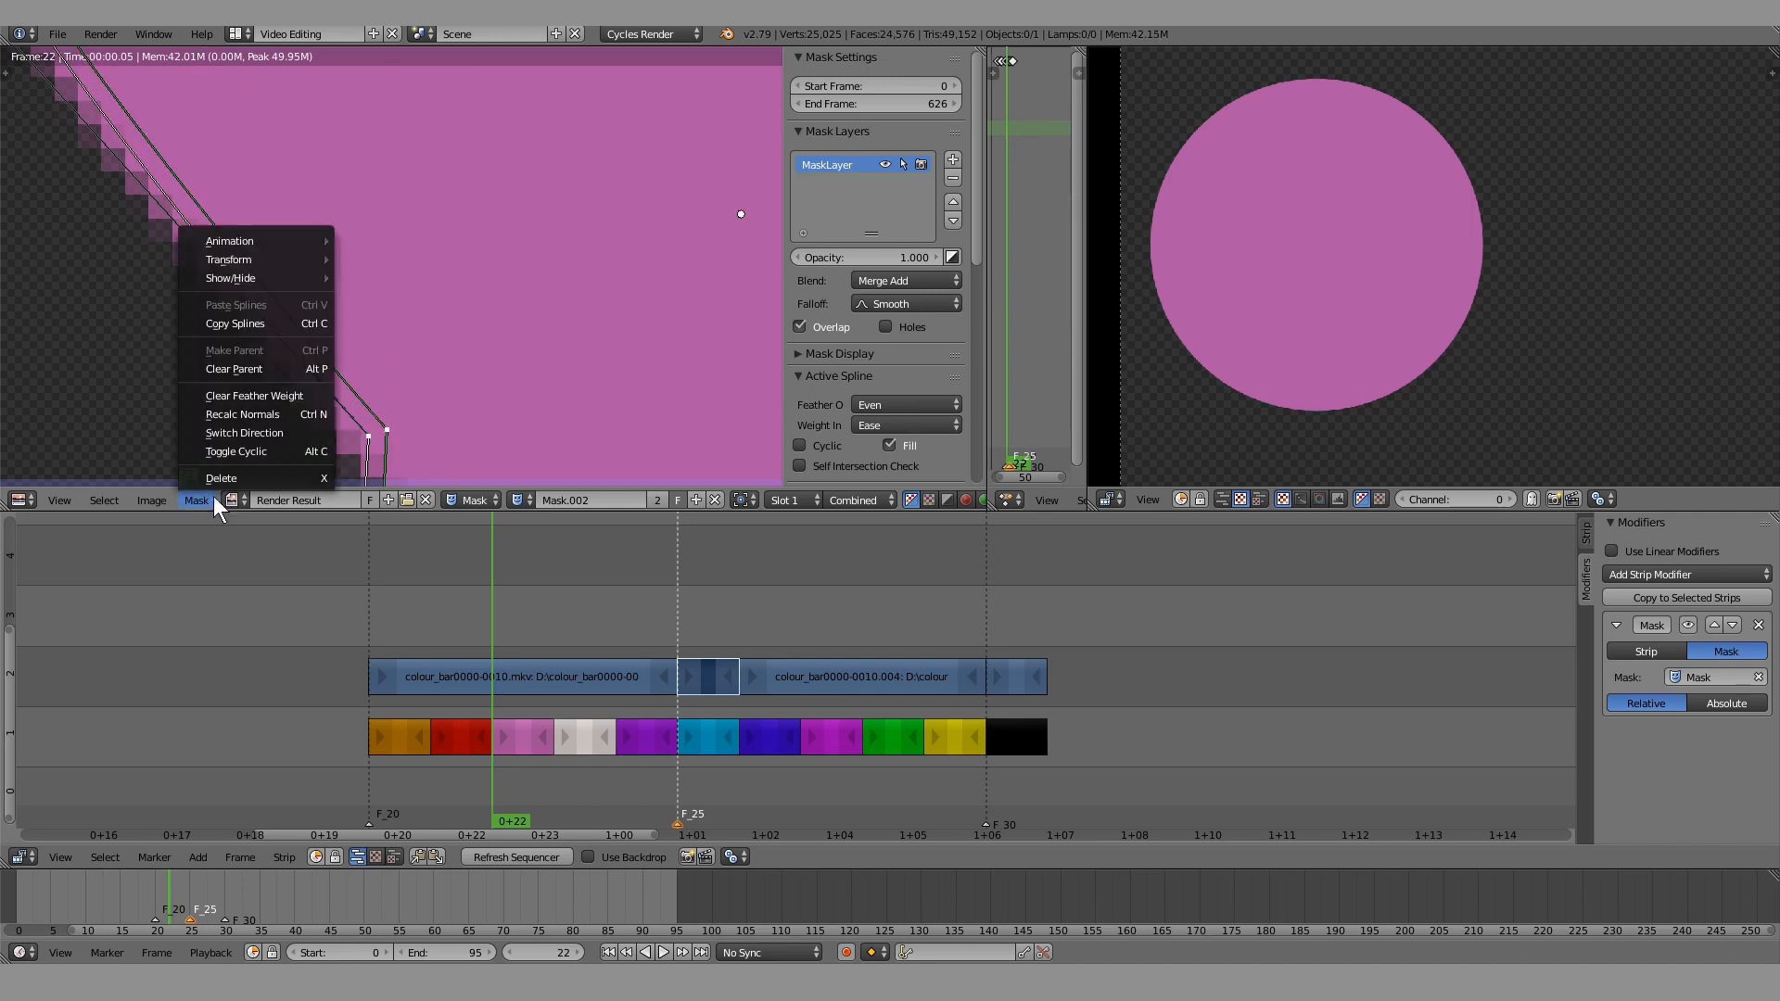
{"action": "left_click", "coordinate": [281, 431]}
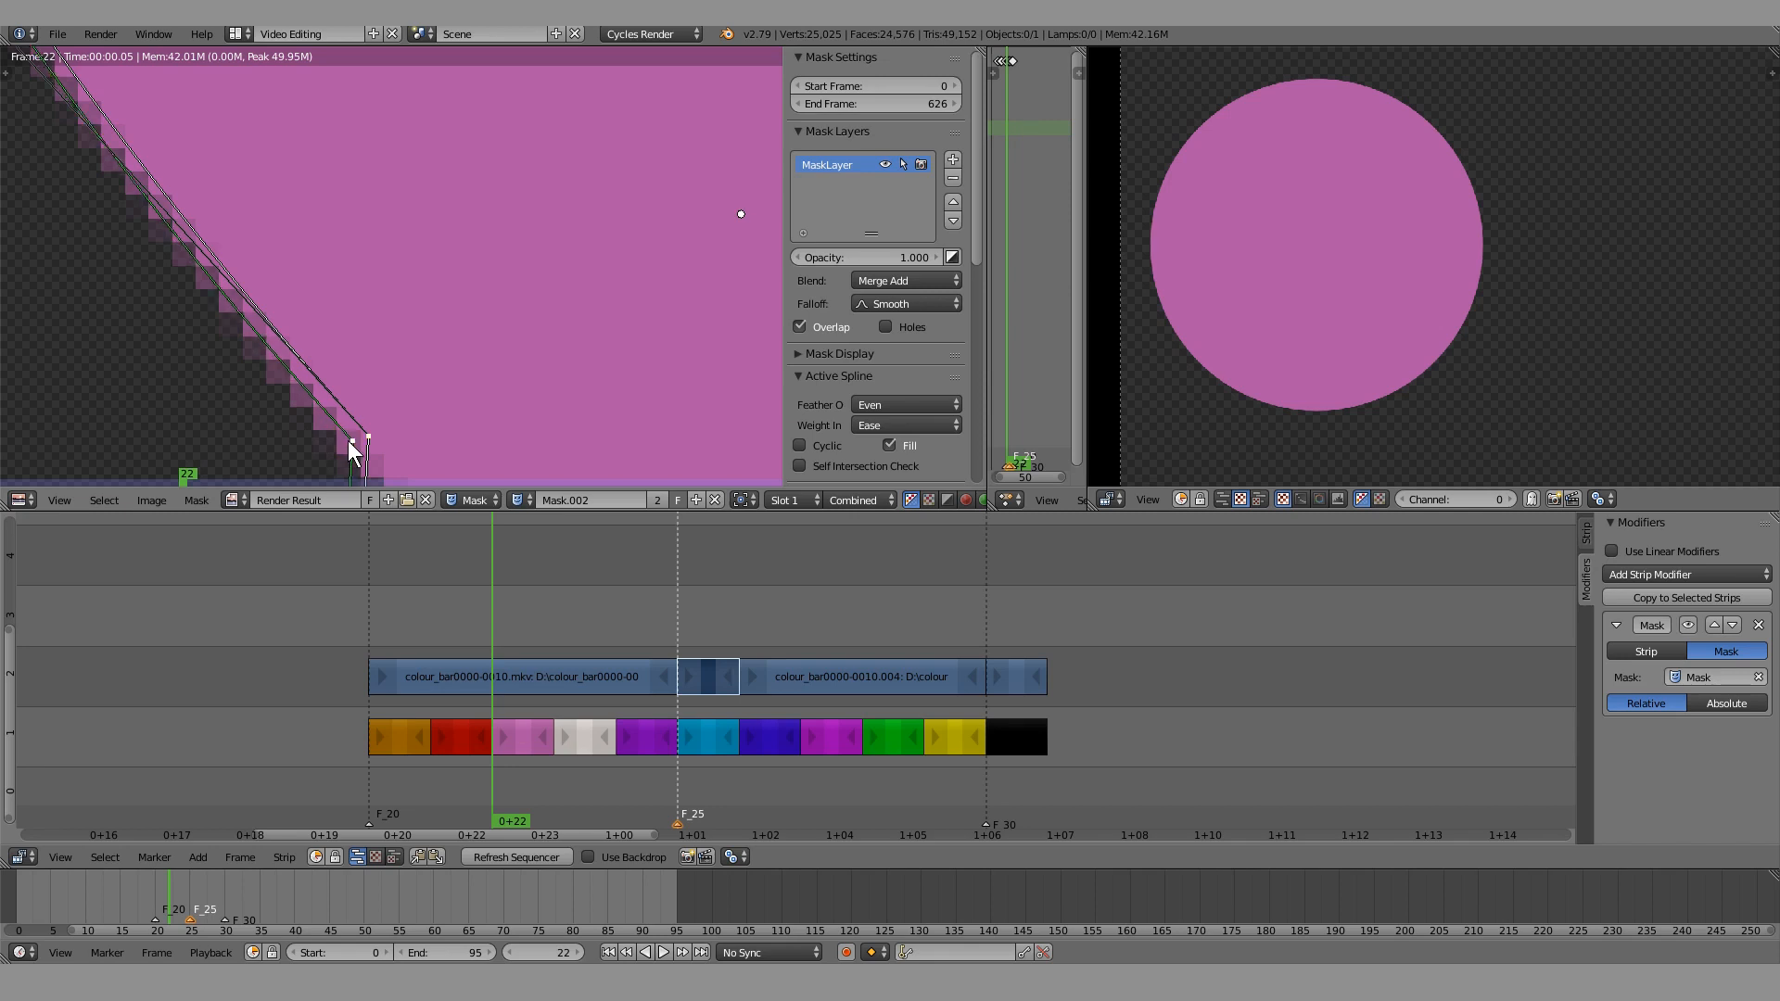
Widen the feather slightly at the lower edge vertex and compare its outline with the circle's semi-transparent pixels
{"action": "left_click_drag", "start_coordinate": [338, 442], "coordinate": [333, 441]}
{"action": "middle_click_drag", "start_coordinate": [284, 375], "coordinate": [414, 385]}
{"action": "scroll", "coordinate": [419, 375], "scroll_direction": "up", "scroll_amount": 3}
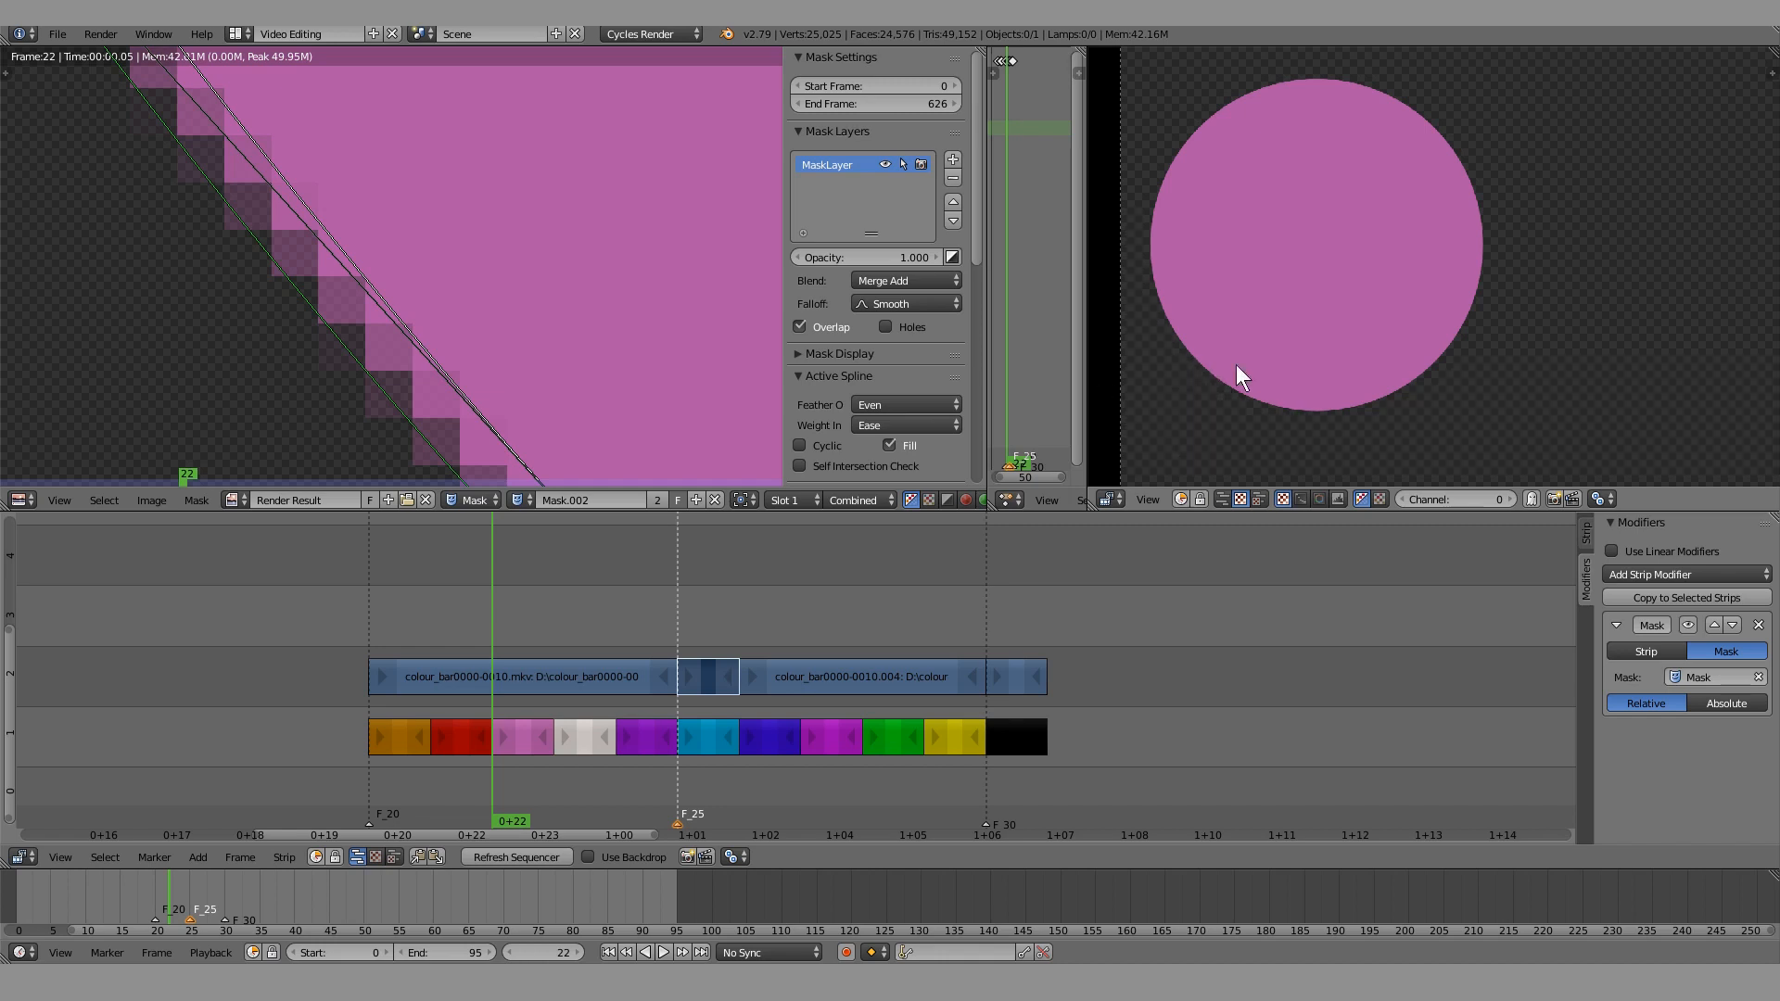
{"action": "middle_click_drag", "start_coordinate": [463, 347], "coordinate": [516, 301]}
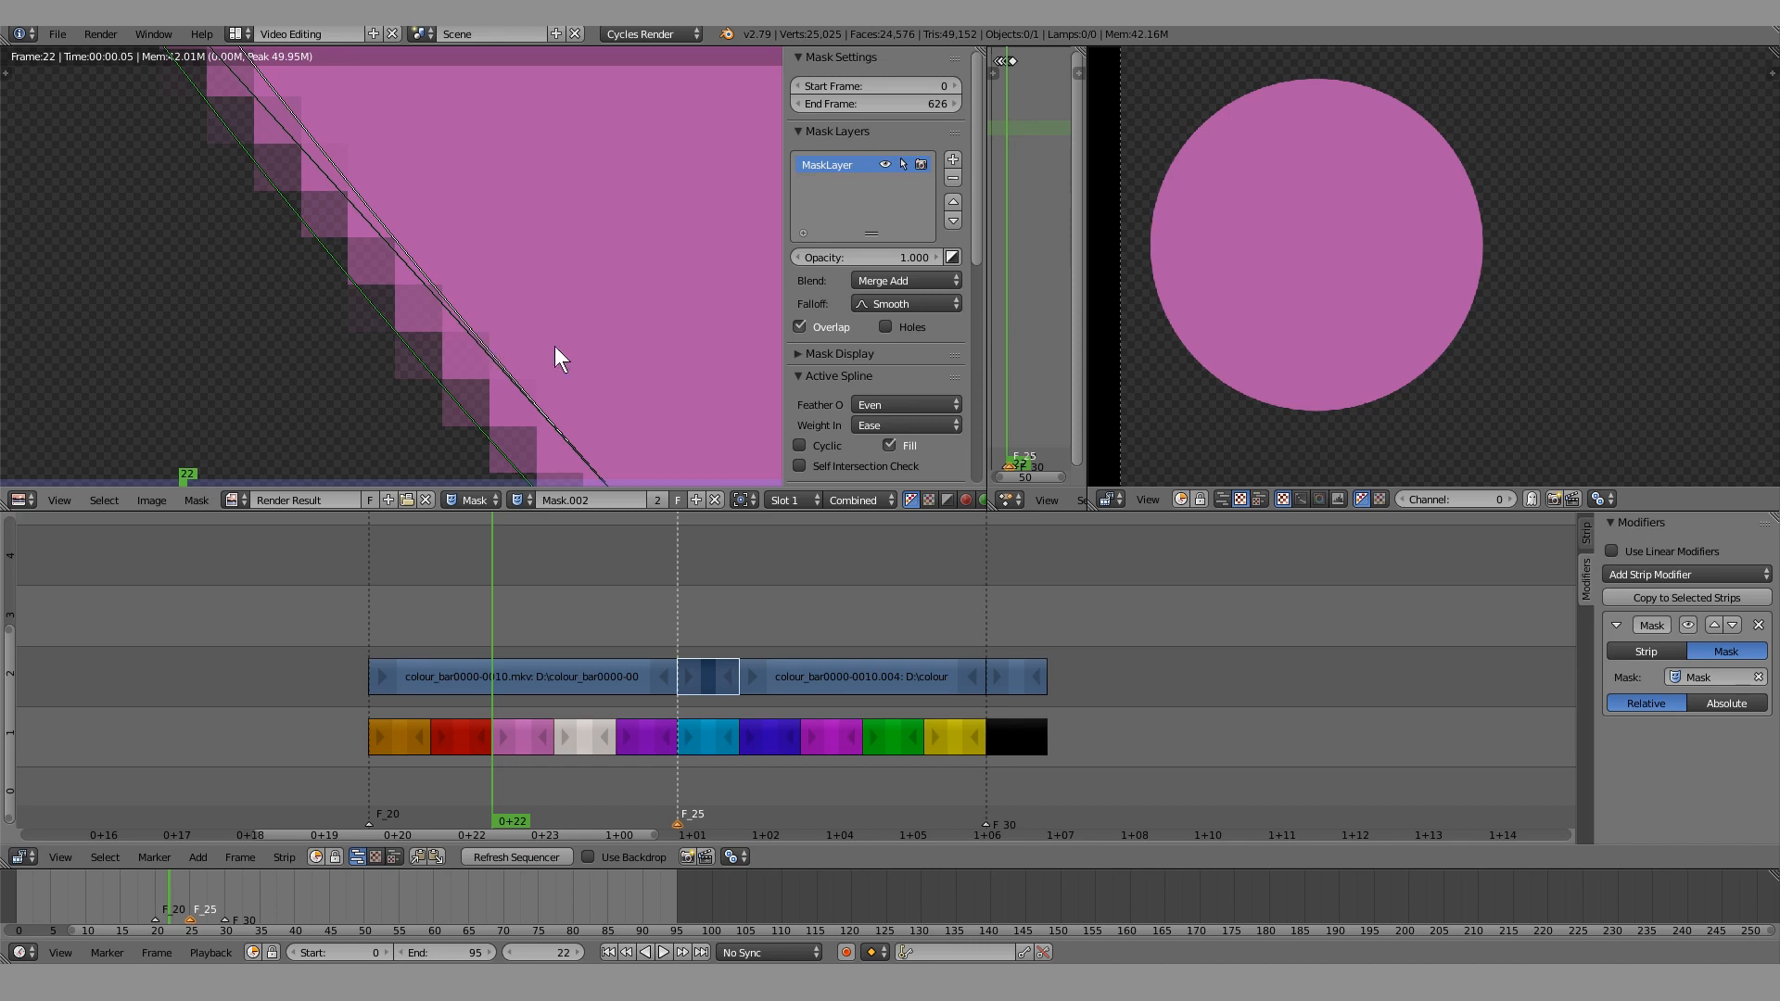
{"action": "scroll", "coordinate": [547, 353], "scroll_direction": "down", "scroll_amount": 5}
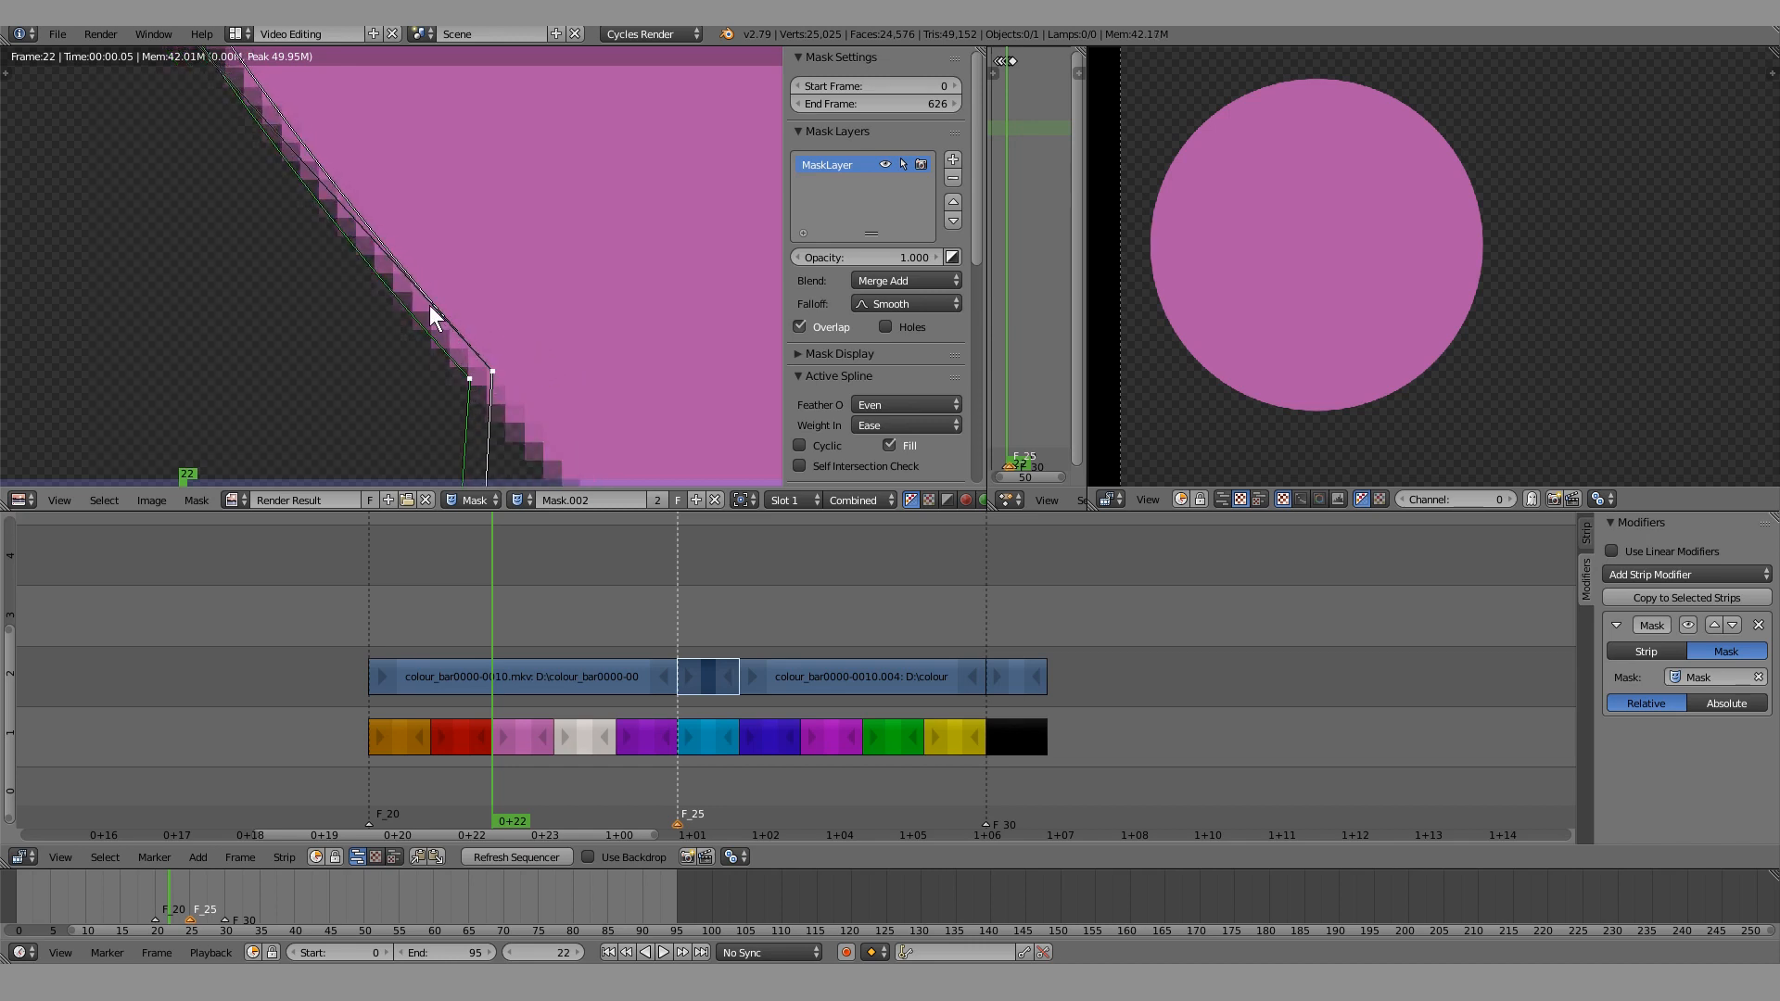
Fine-tune the lower edge vertex and its feather point against the outermost edge pixels
{"action": "left_click_drag", "start_coordinate": [495, 361], "coordinate": [485, 367]}
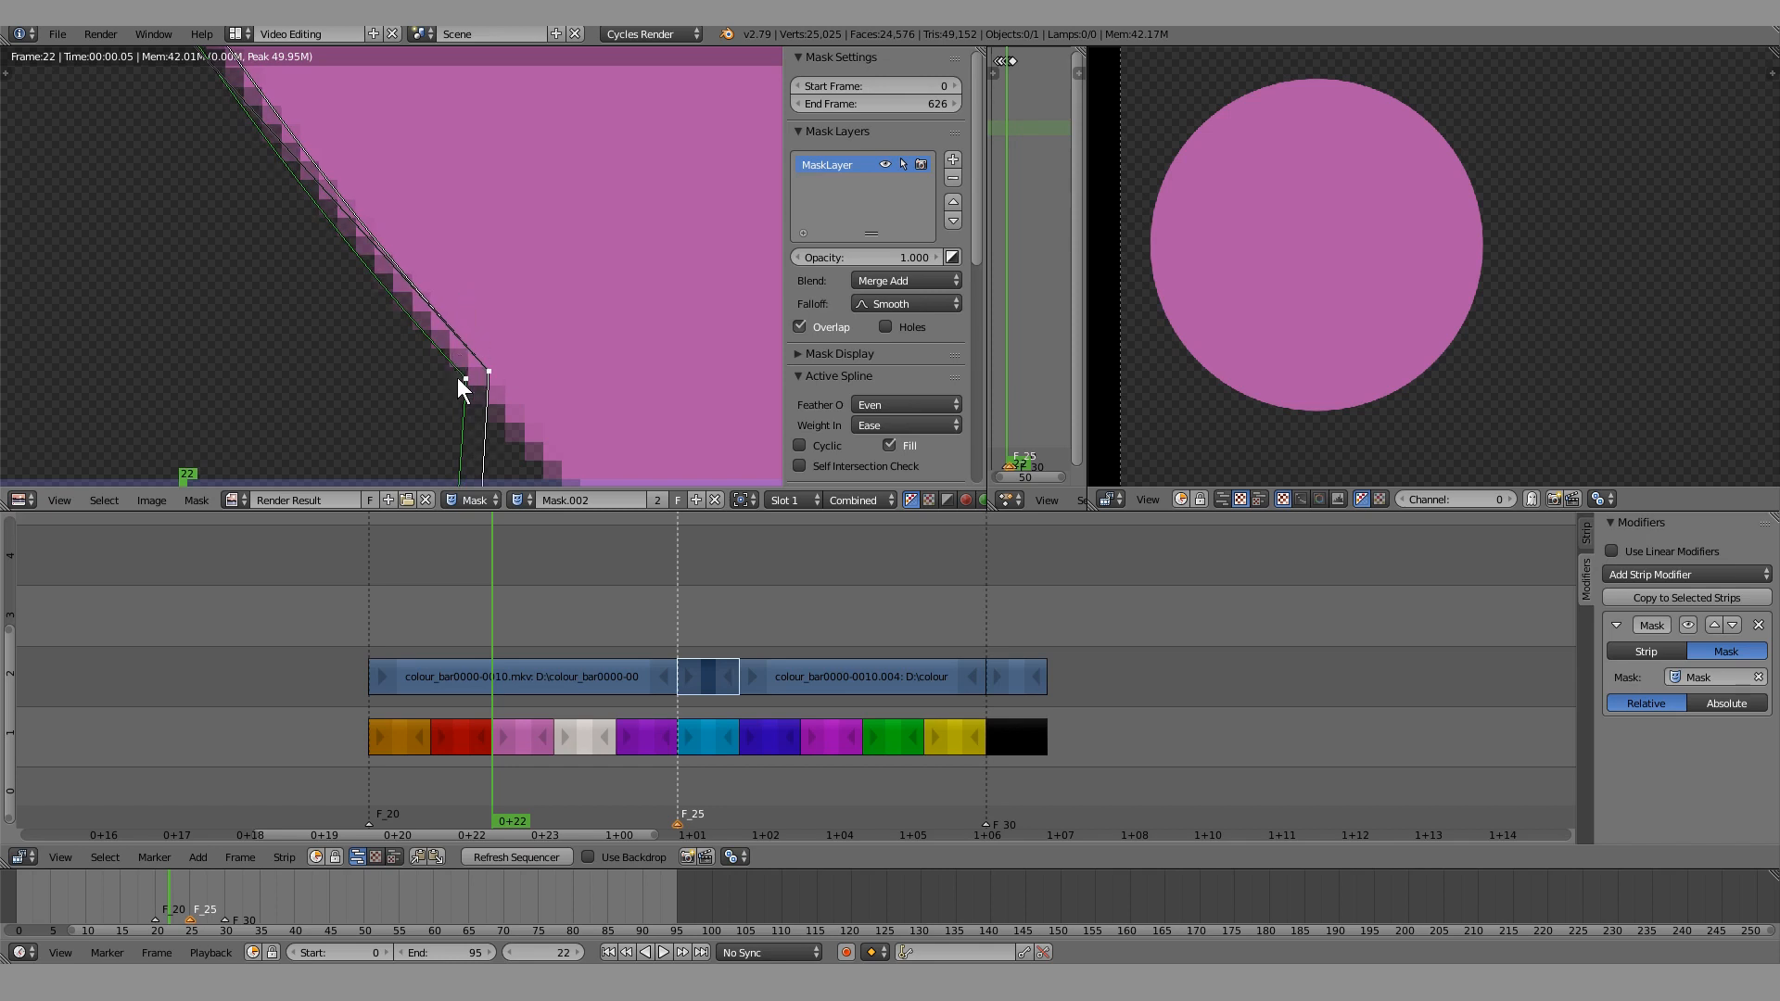
{"action": "scroll", "coordinate": [459, 380], "scroll_direction": "up", "scroll_amount": 3}
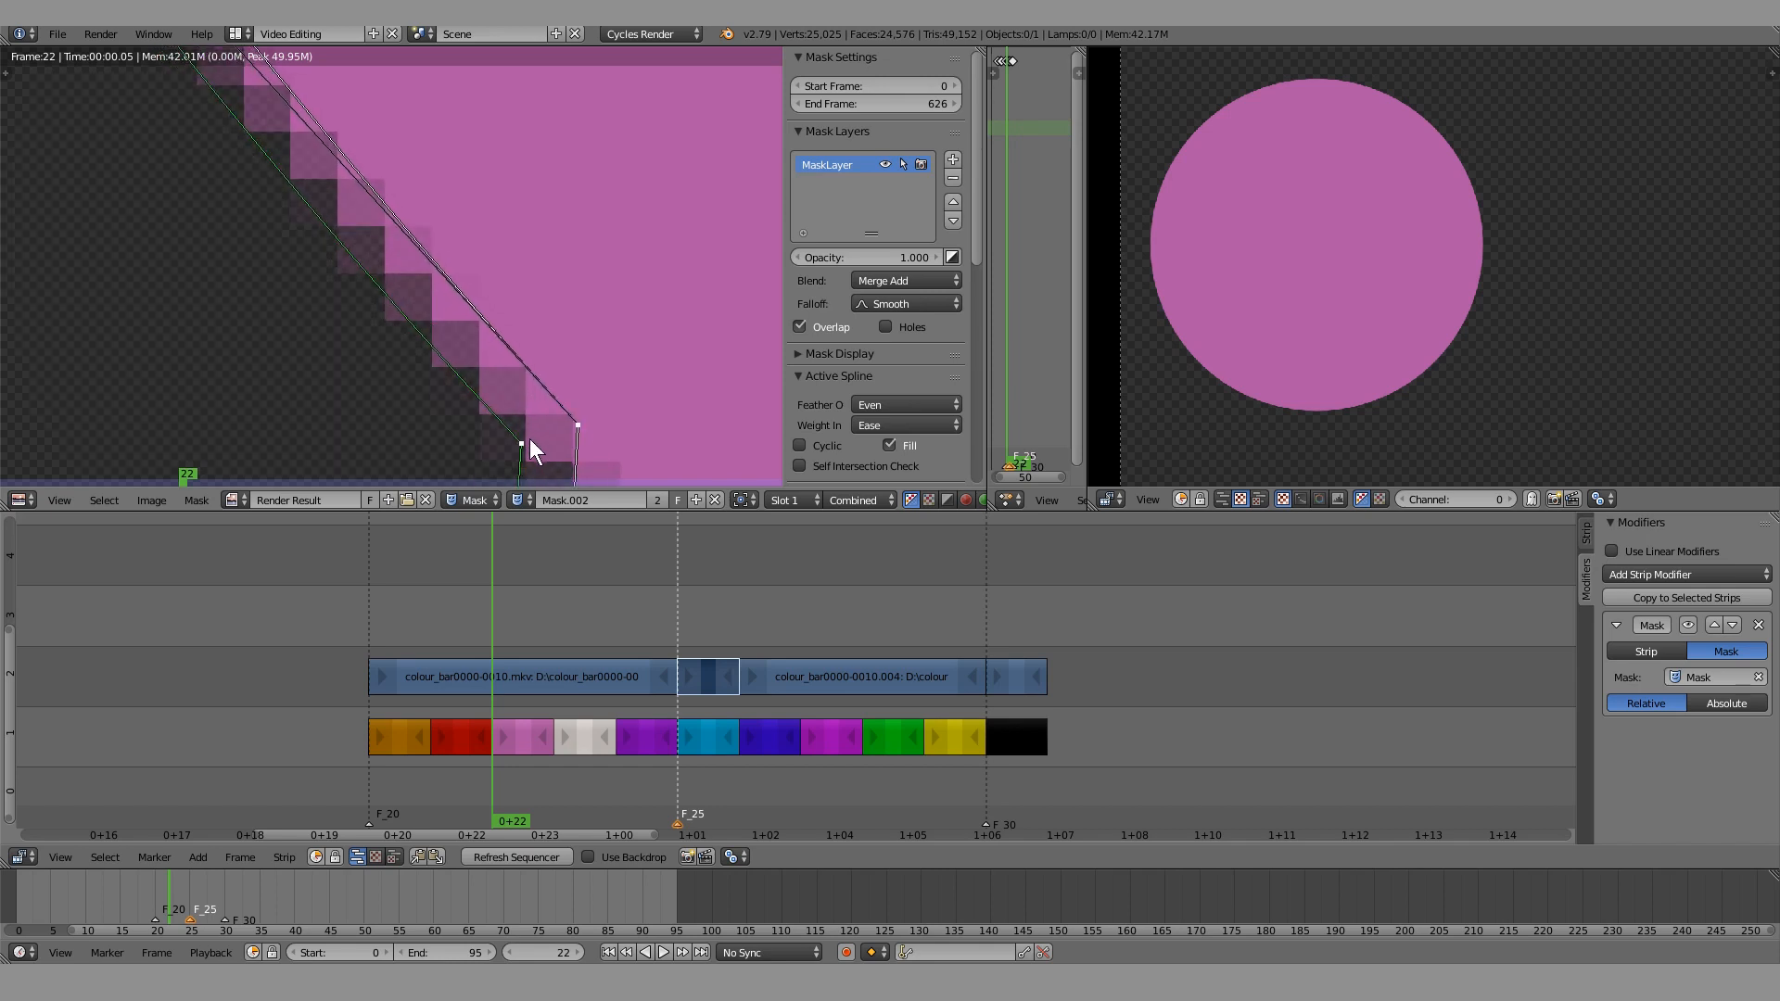
{"action": "mouse_move", "coordinate": [526, 438]}
{"action": "left_mouse_down"}
{"action": "mouse_move", "coordinate": [586, 396]}
{"action": "mouse_move", "coordinate": [505, 417]}
{"action": "left_mouse_up"}
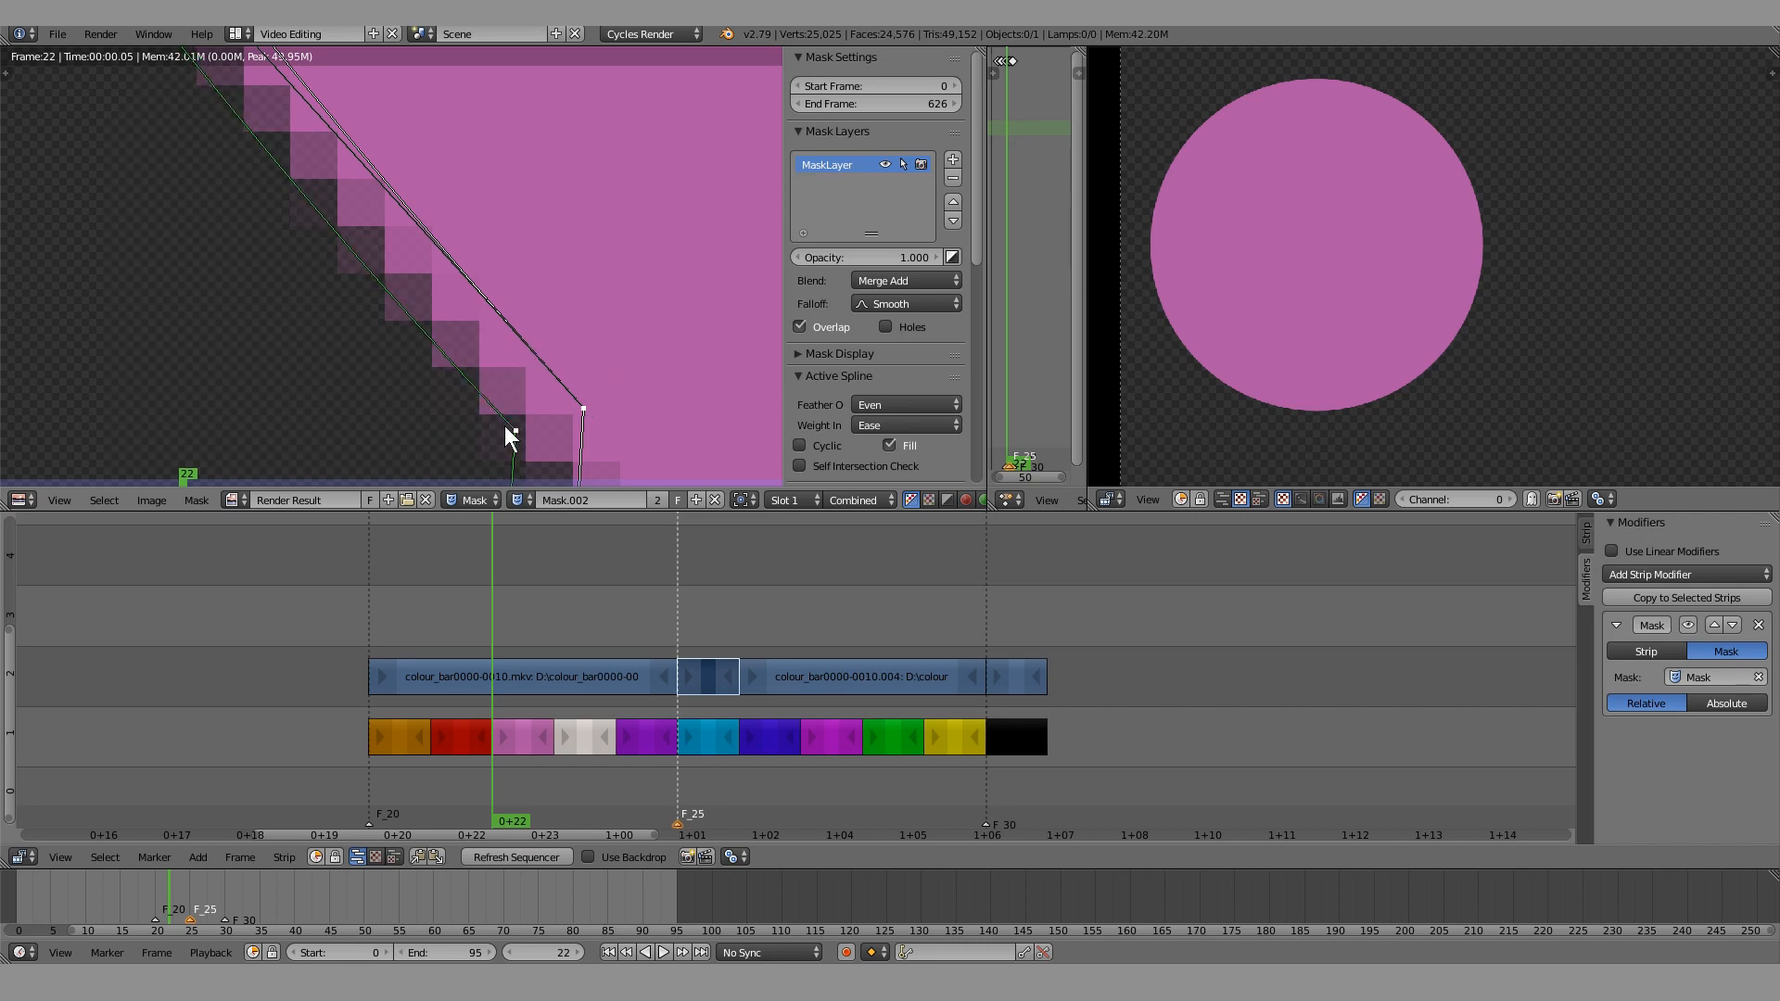
{"action": "scroll", "coordinate": [506, 428], "scroll_direction": "down", "scroll_amount": 6}
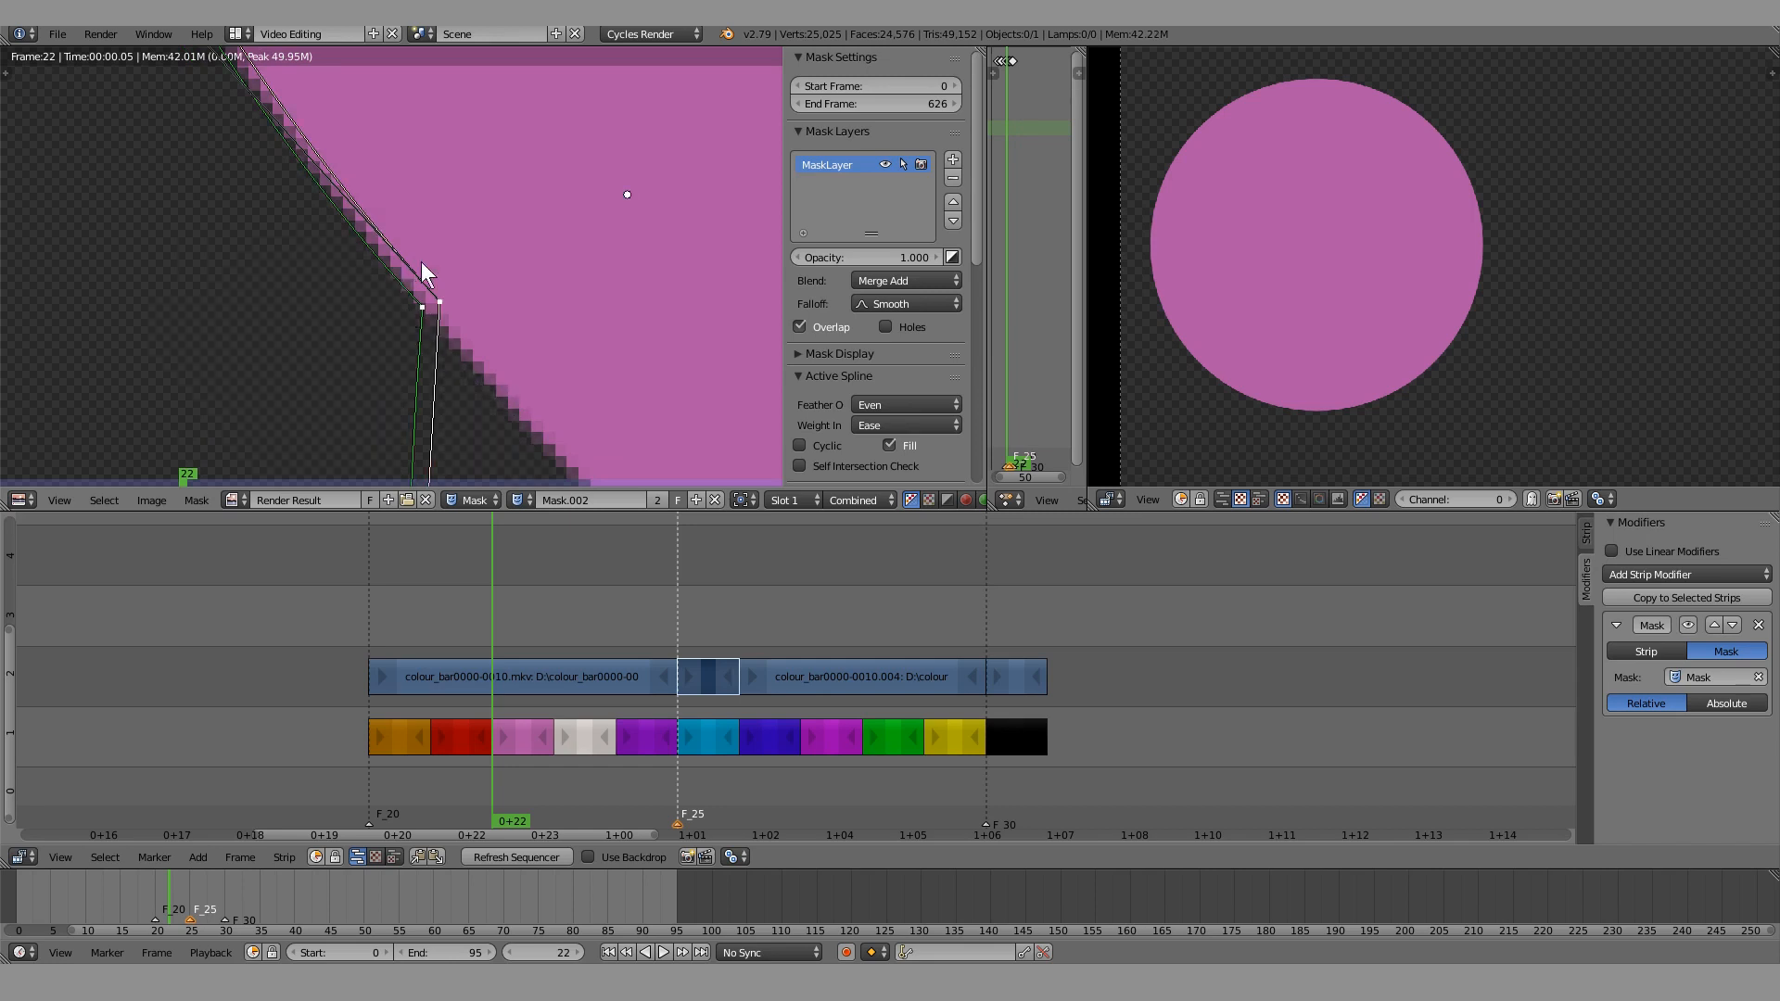
{"action": "scroll", "coordinate": [426, 328], "scroll_direction": "up", "scroll_amount": 2}
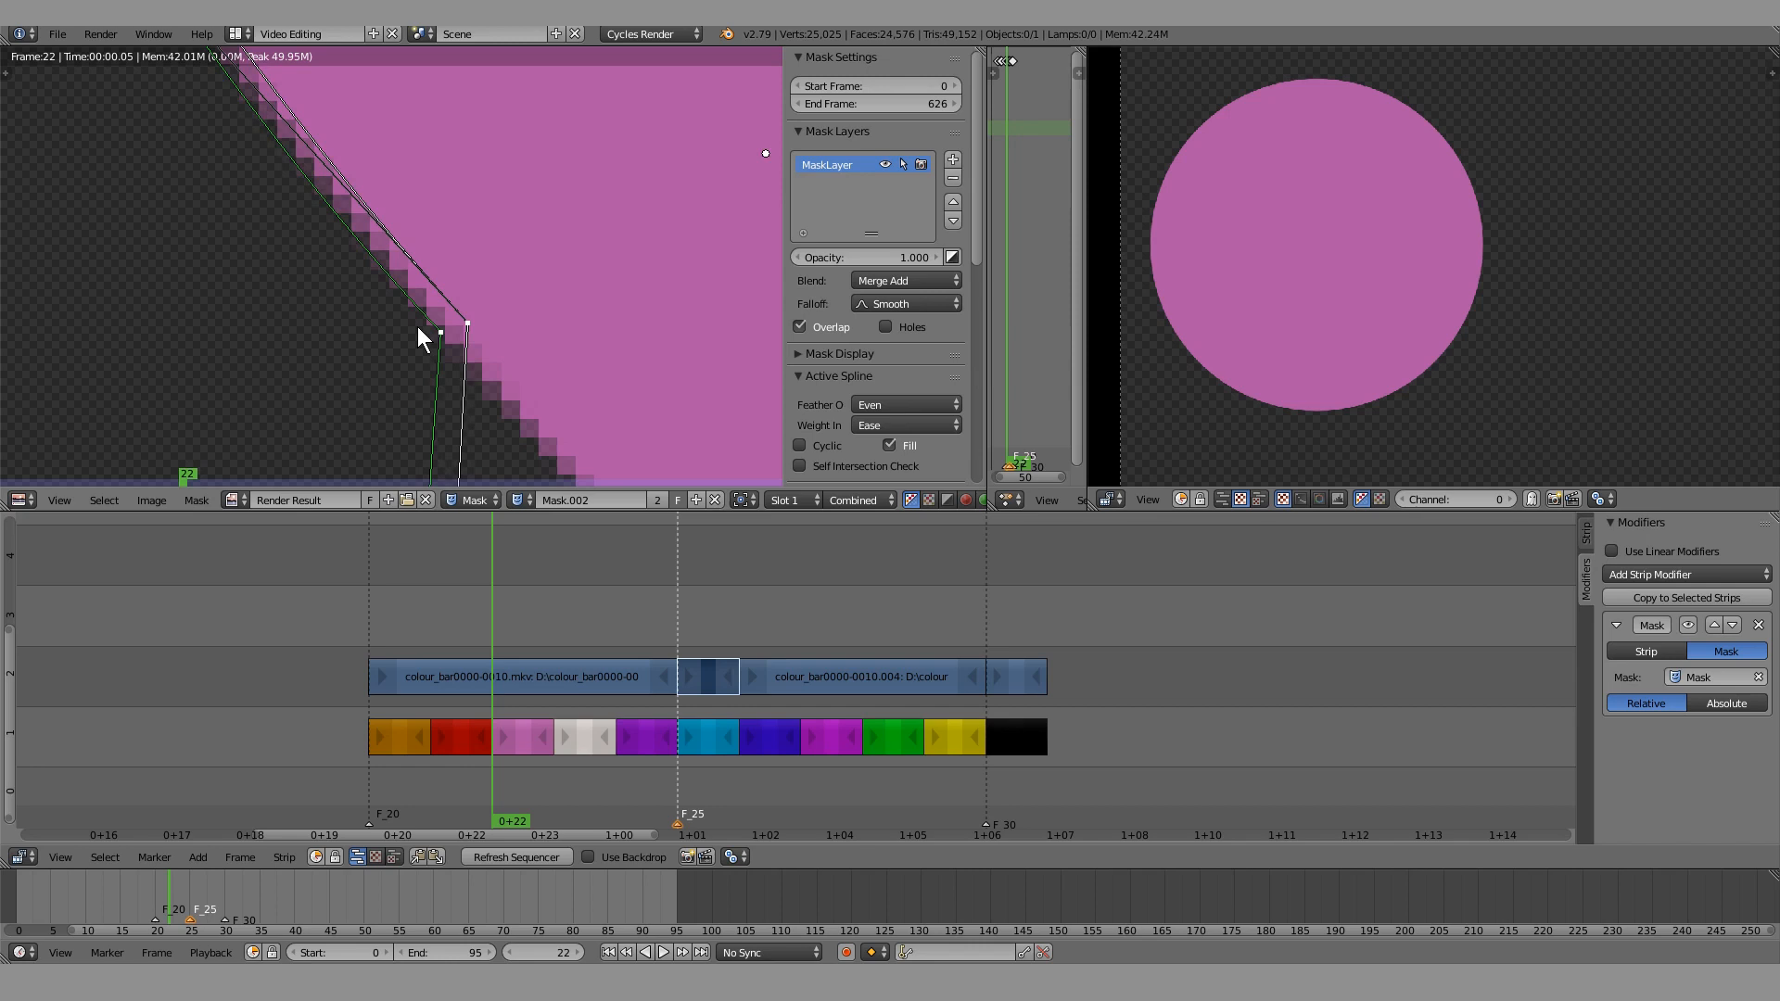
Try scaling the spline's feather width with Feather Shrink/Fatten
{"action": "key", "text": "alt+s"}
{"action": "right_click", "coordinate": [545, 279]}
{"action": "key", "text": "alt+s"}
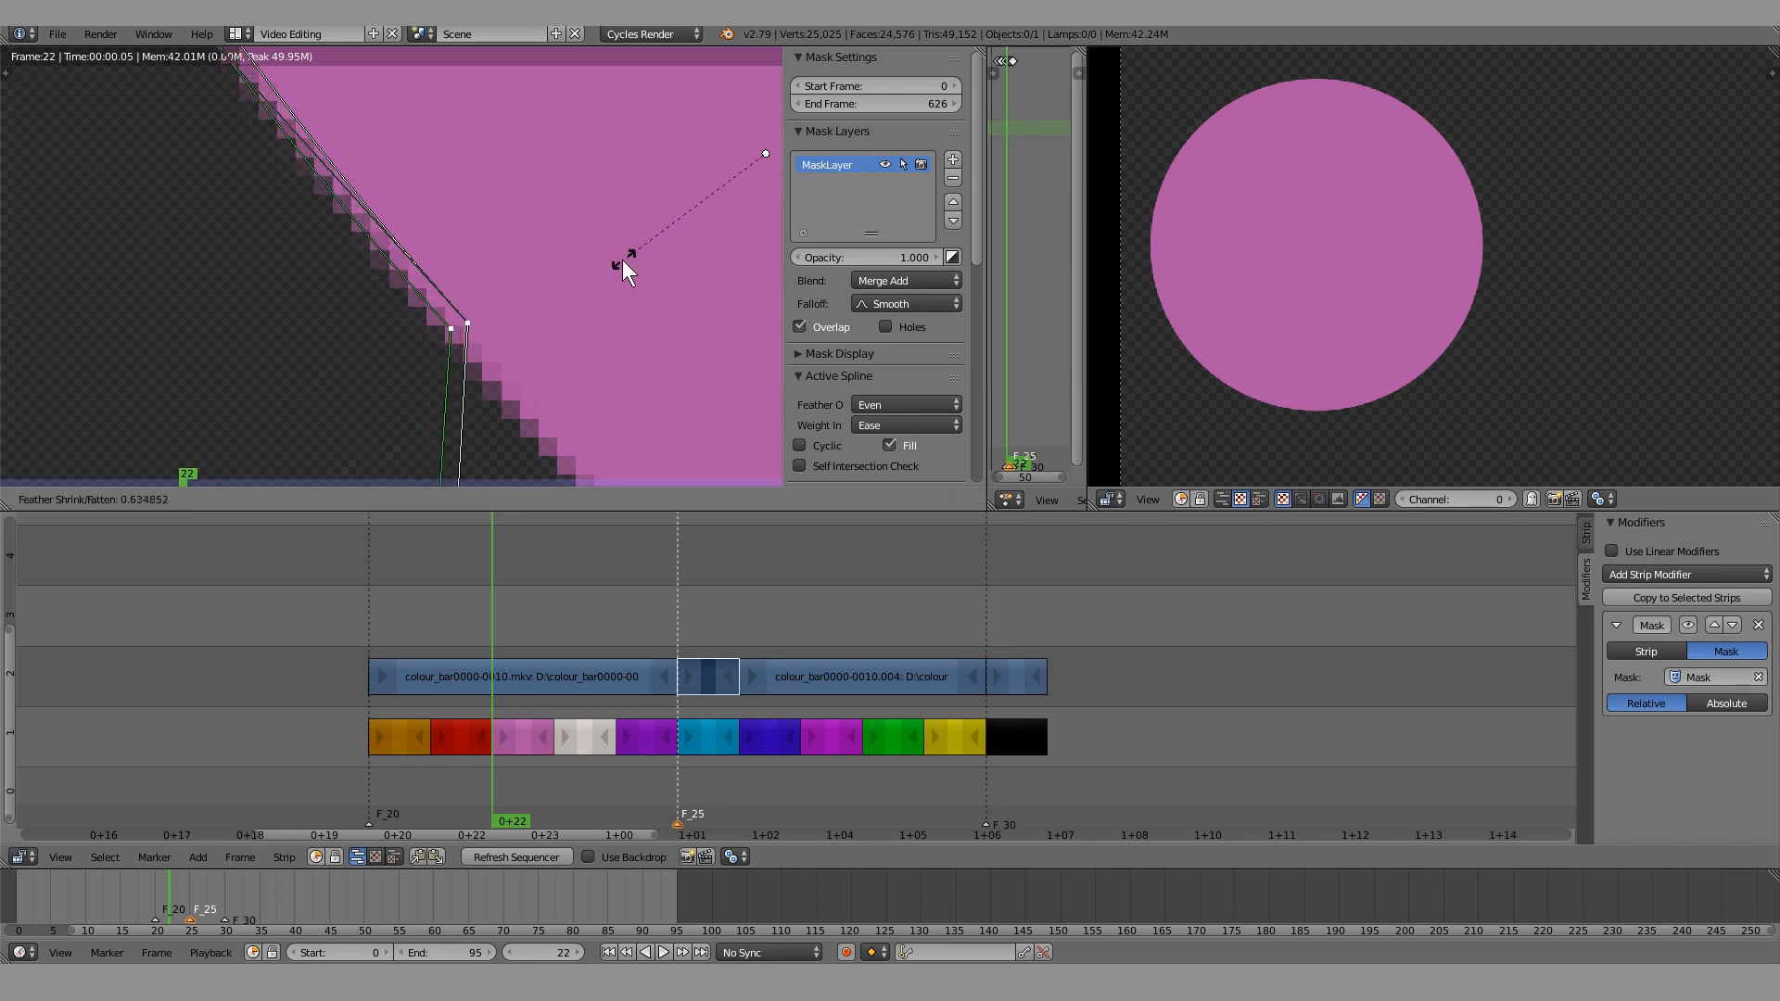
{"action": "left_click", "coordinate": [496, 263]}
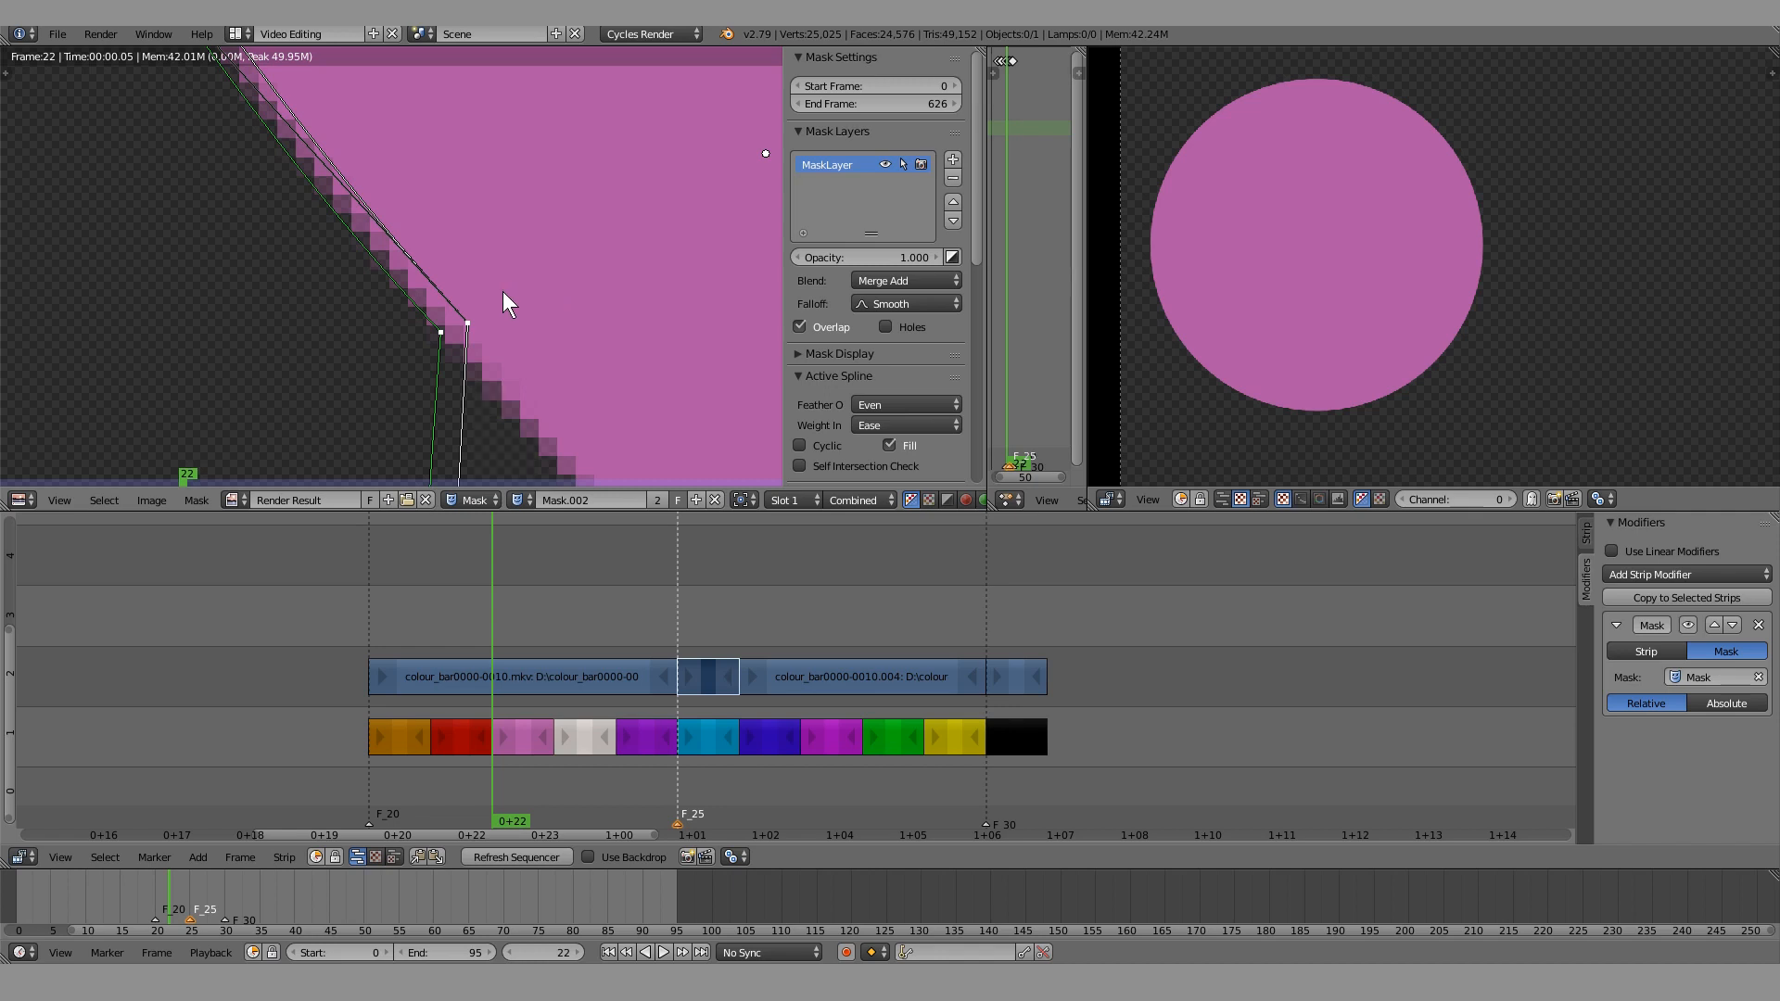
{"action": "scroll", "coordinate": [496, 304], "scroll_direction": "down", "scroll_amount": 4}
{"action": "scroll", "coordinate": [467, 280], "scroll_direction": "up", "scroll_amount": 1}
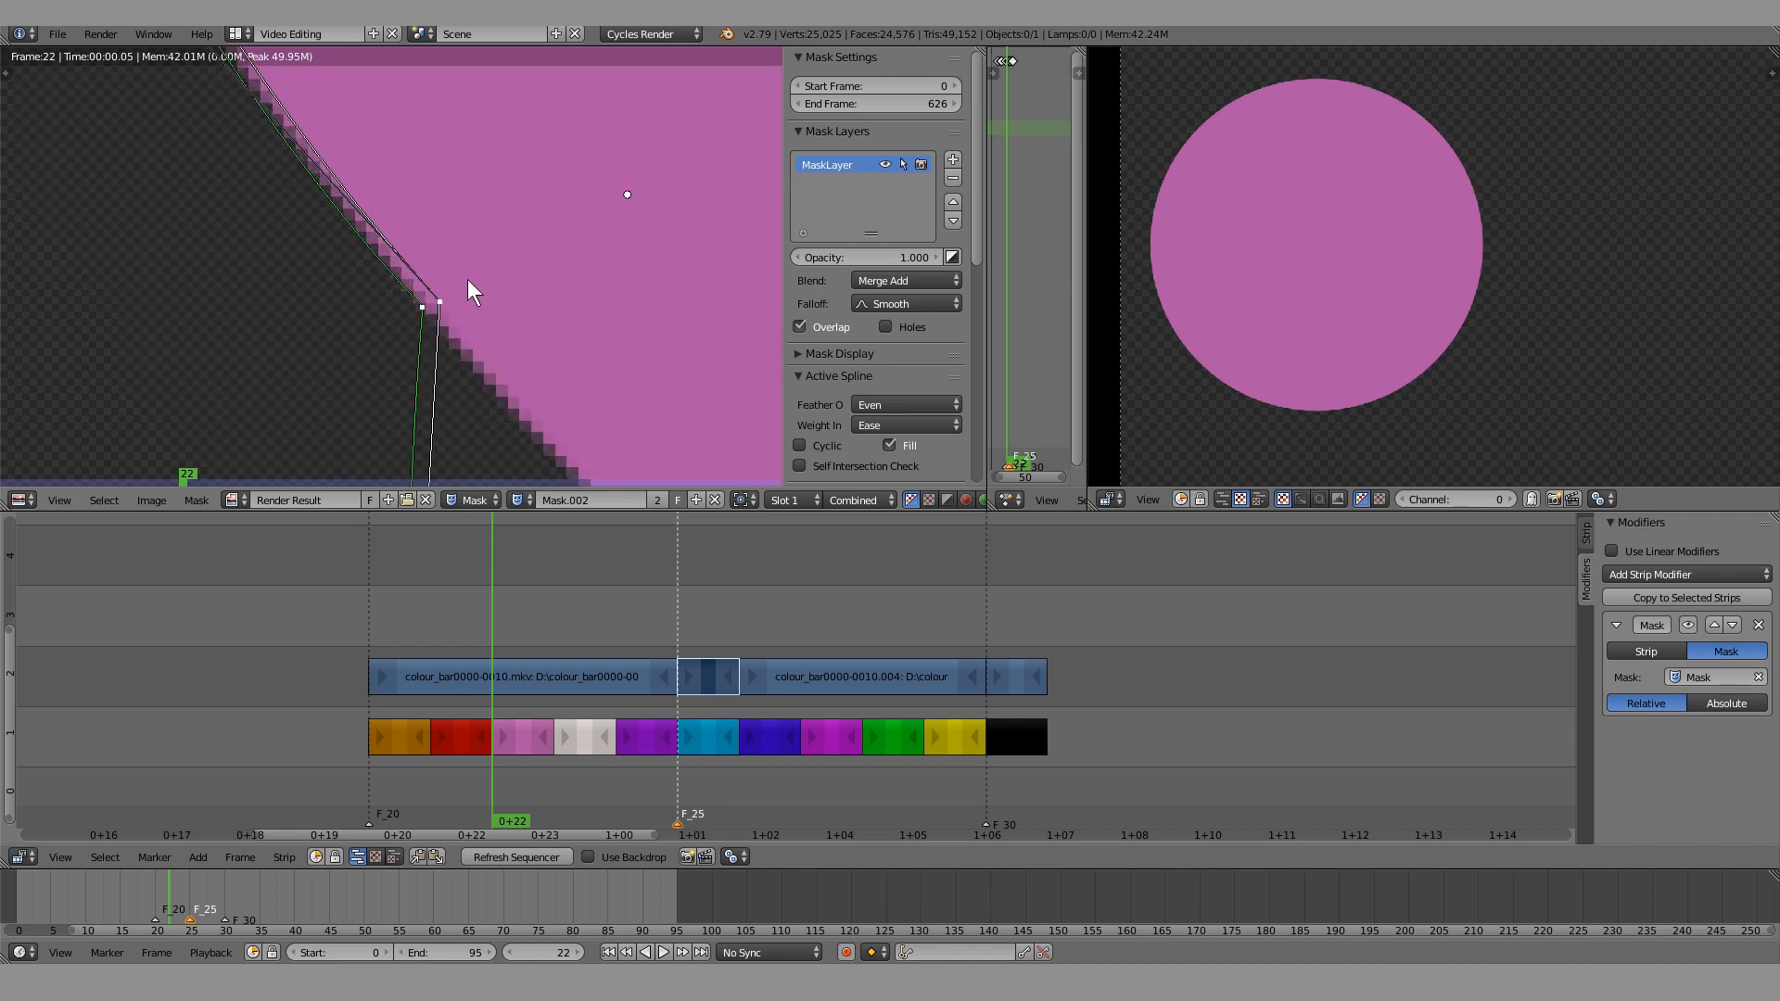
Nudge the lower edge vertex slightly further out so the spline follows the outermost semi-transparent edge pixels
{"action": "scroll", "coordinate": [461, 311], "scroll_direction": "up", "scroll_amount": 4}
{"action": "left_click_drag", "start_coordinate": [481, 334], "coordinate": [447, 354]}
{"action": "scroll", "coordinate": [392, 309], "scroll_direction": "up", "scroll_amount": 3}
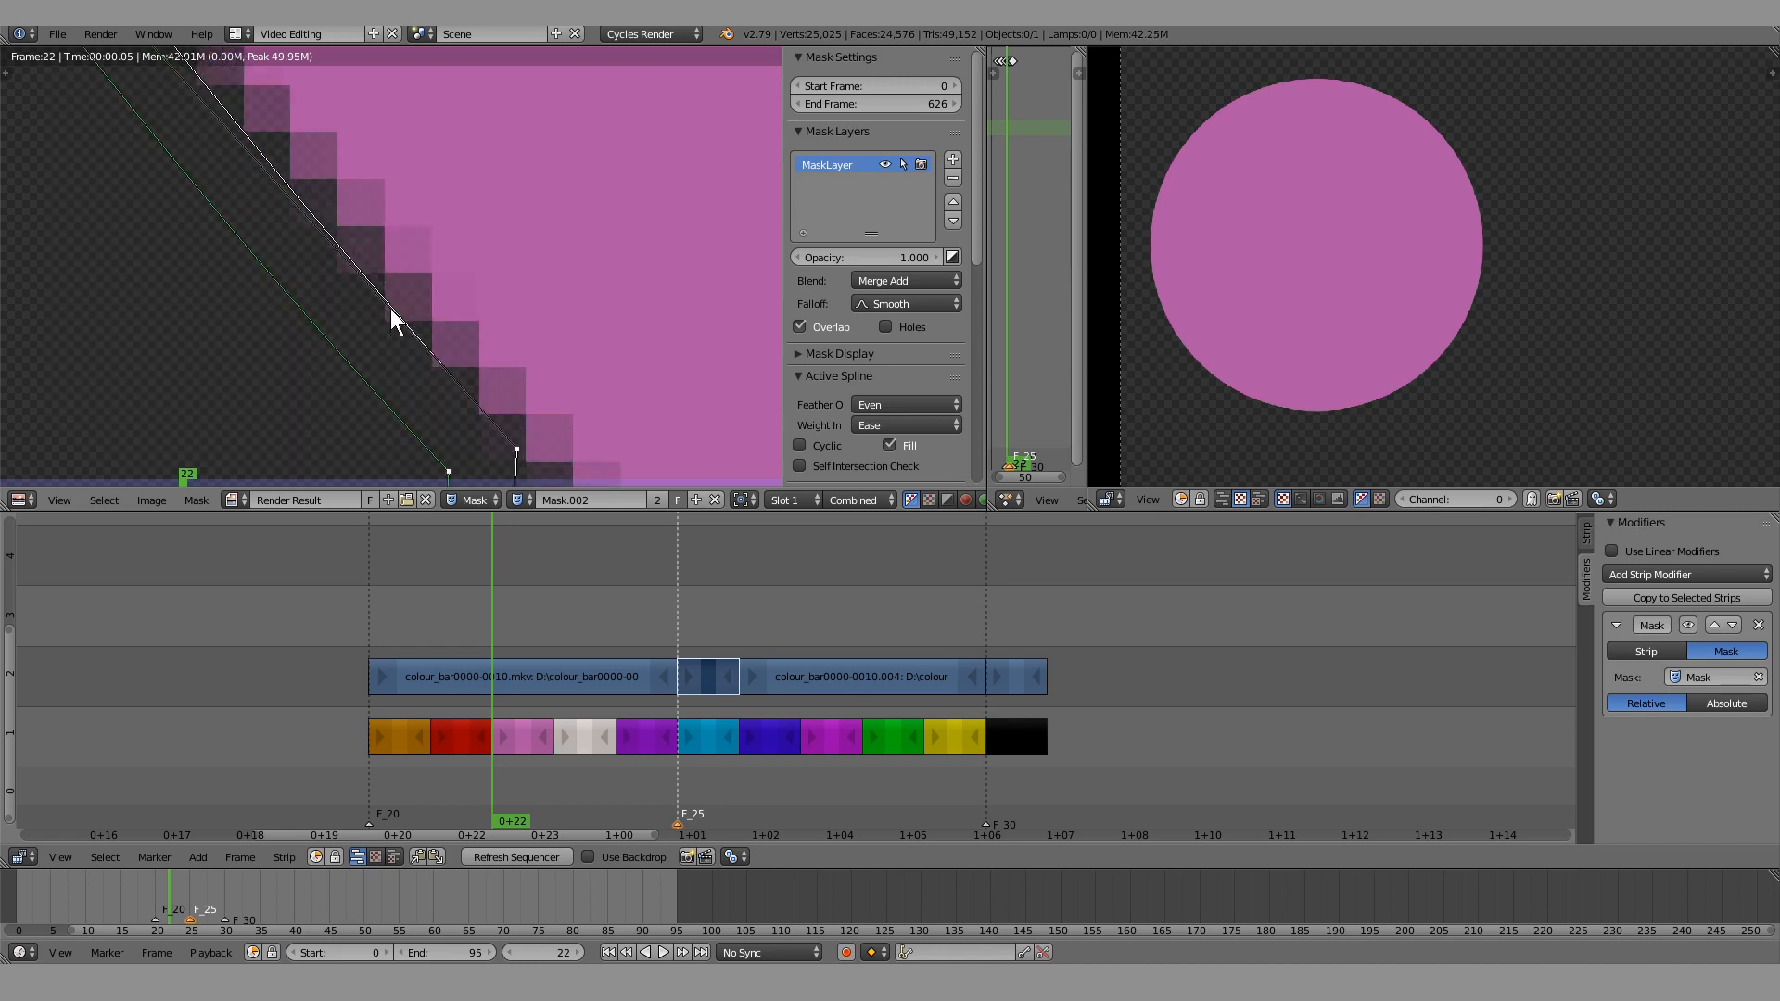
{"action": "left_click_drag", "start_coordinate": [521, 444], "coordinate": [517, 445]}
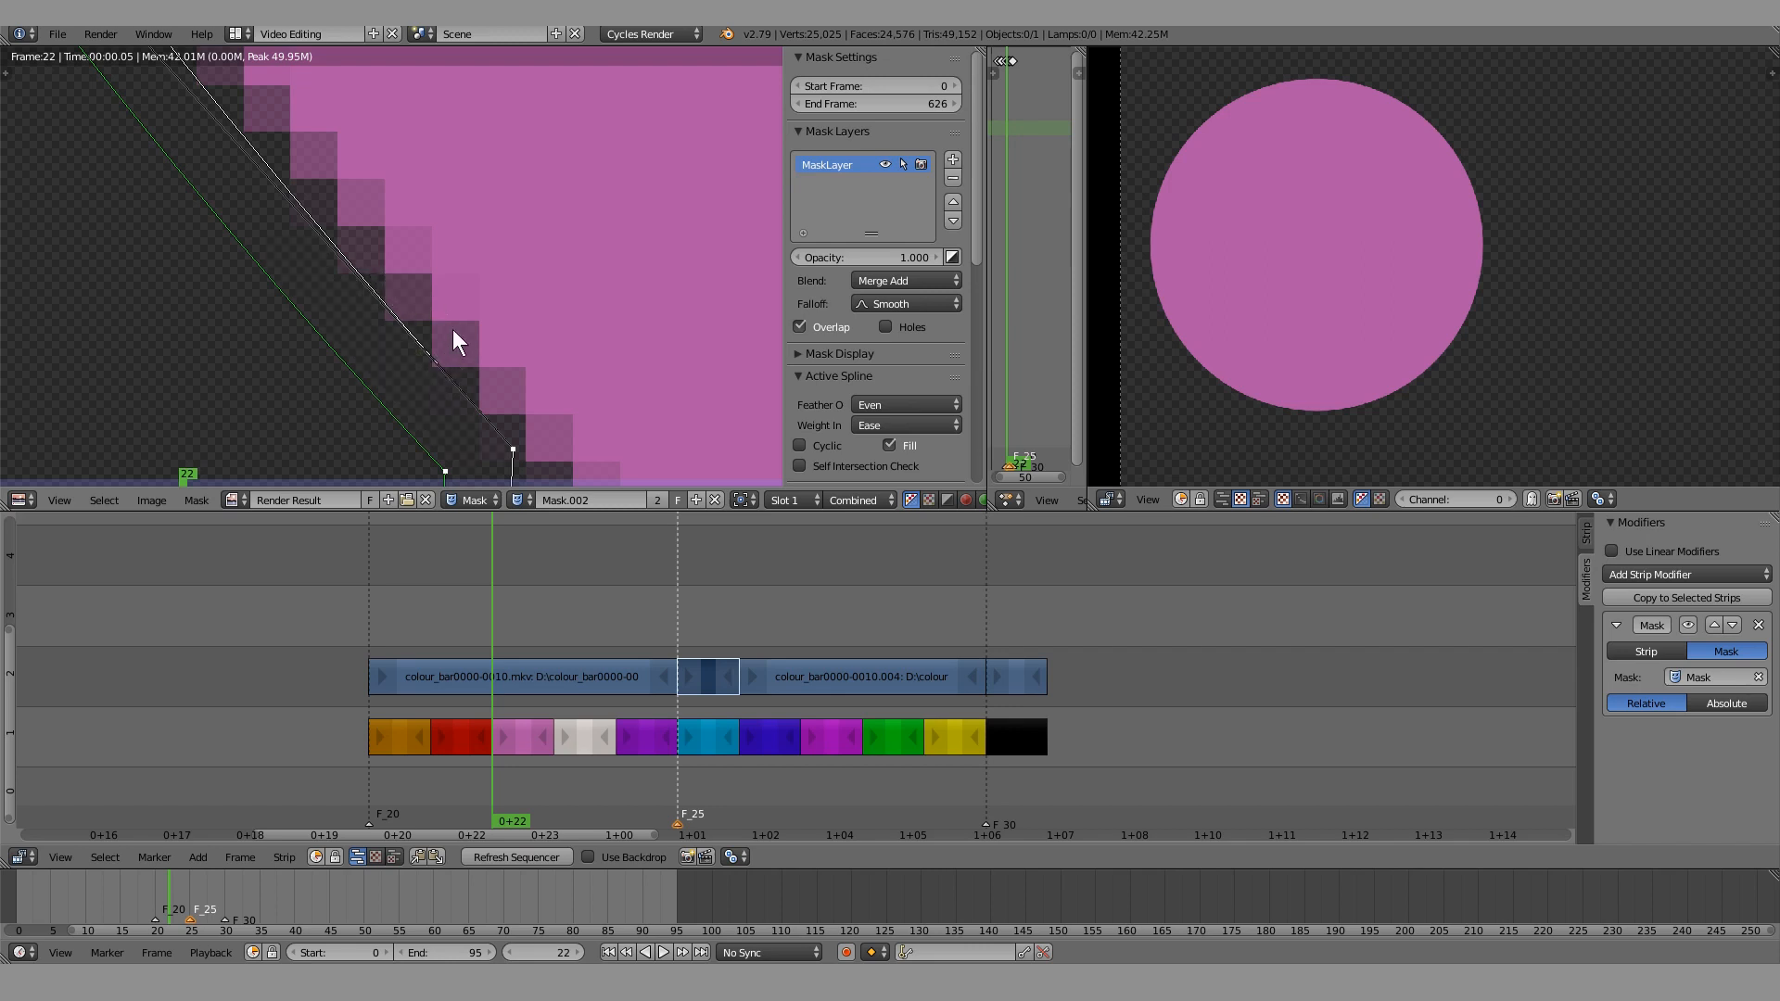
Switch the spline's direction to place the feather inside the circle, and adjust the feather point at the inner edge pixels
{"action": "left_click", "coordinate": [196, 499]}
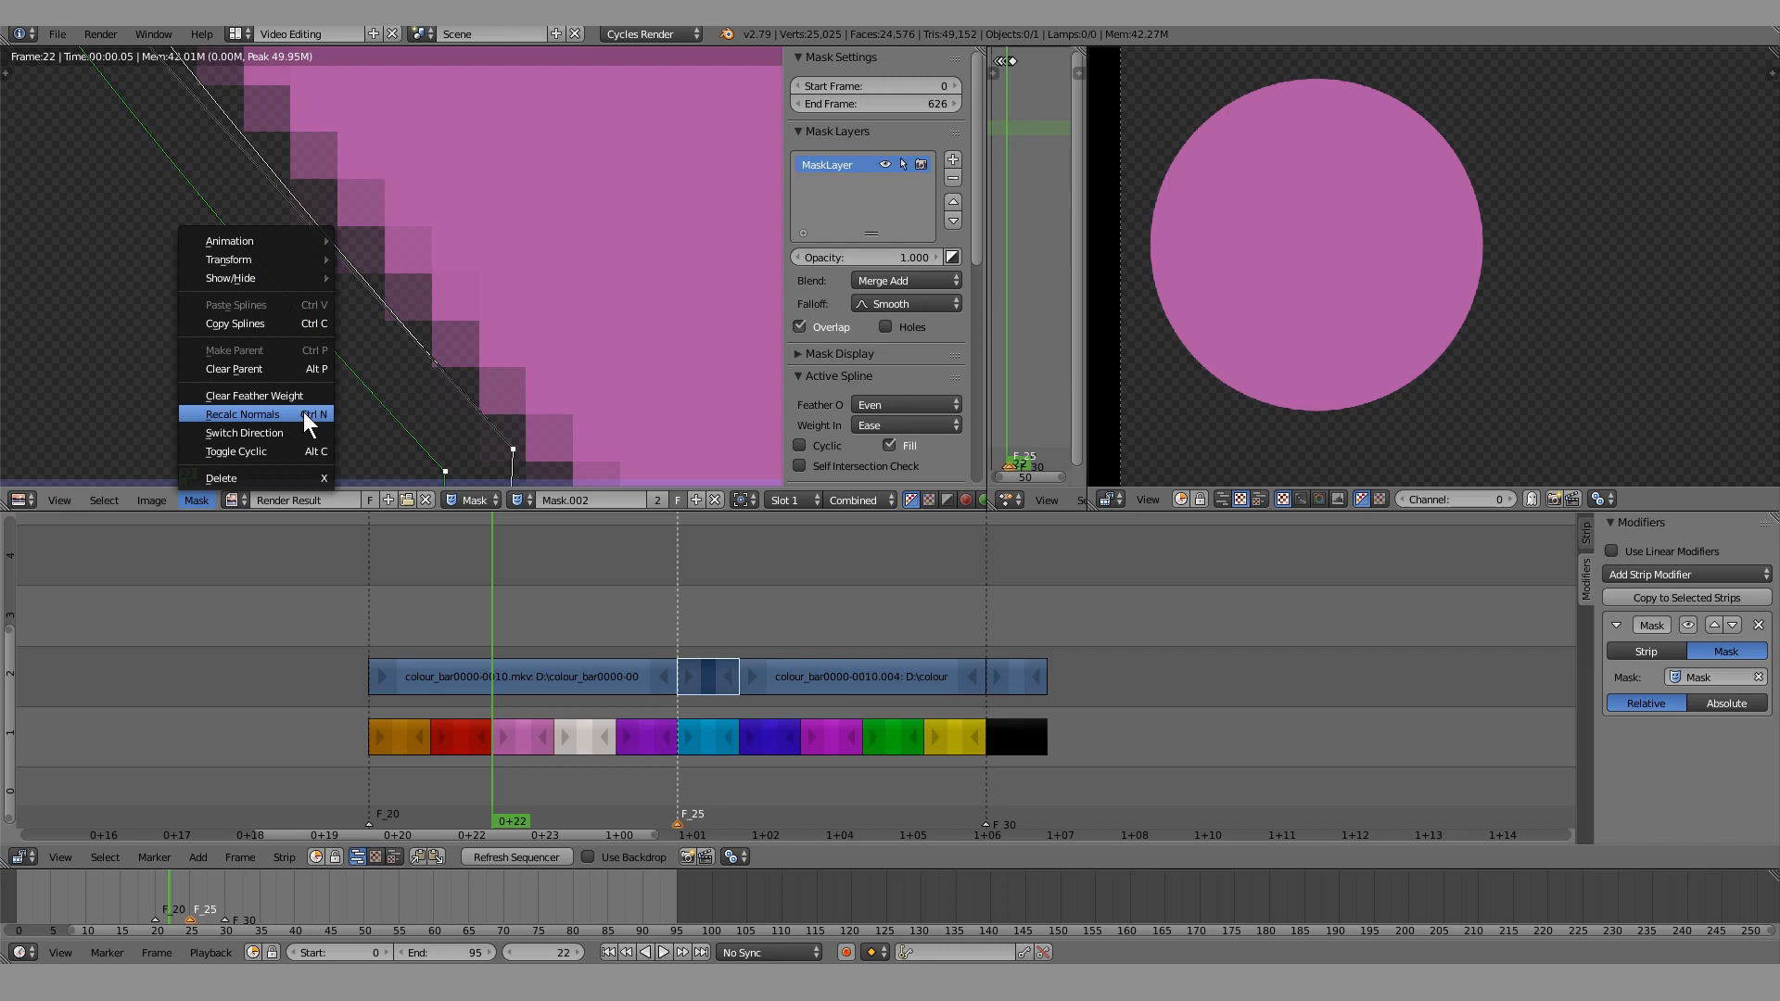
{"action": "left_click", "coordinate": [291, 432]}
{"action": "left_click_drag", "start_coordinate": [575, 424], "coordinate": [573, 424]}
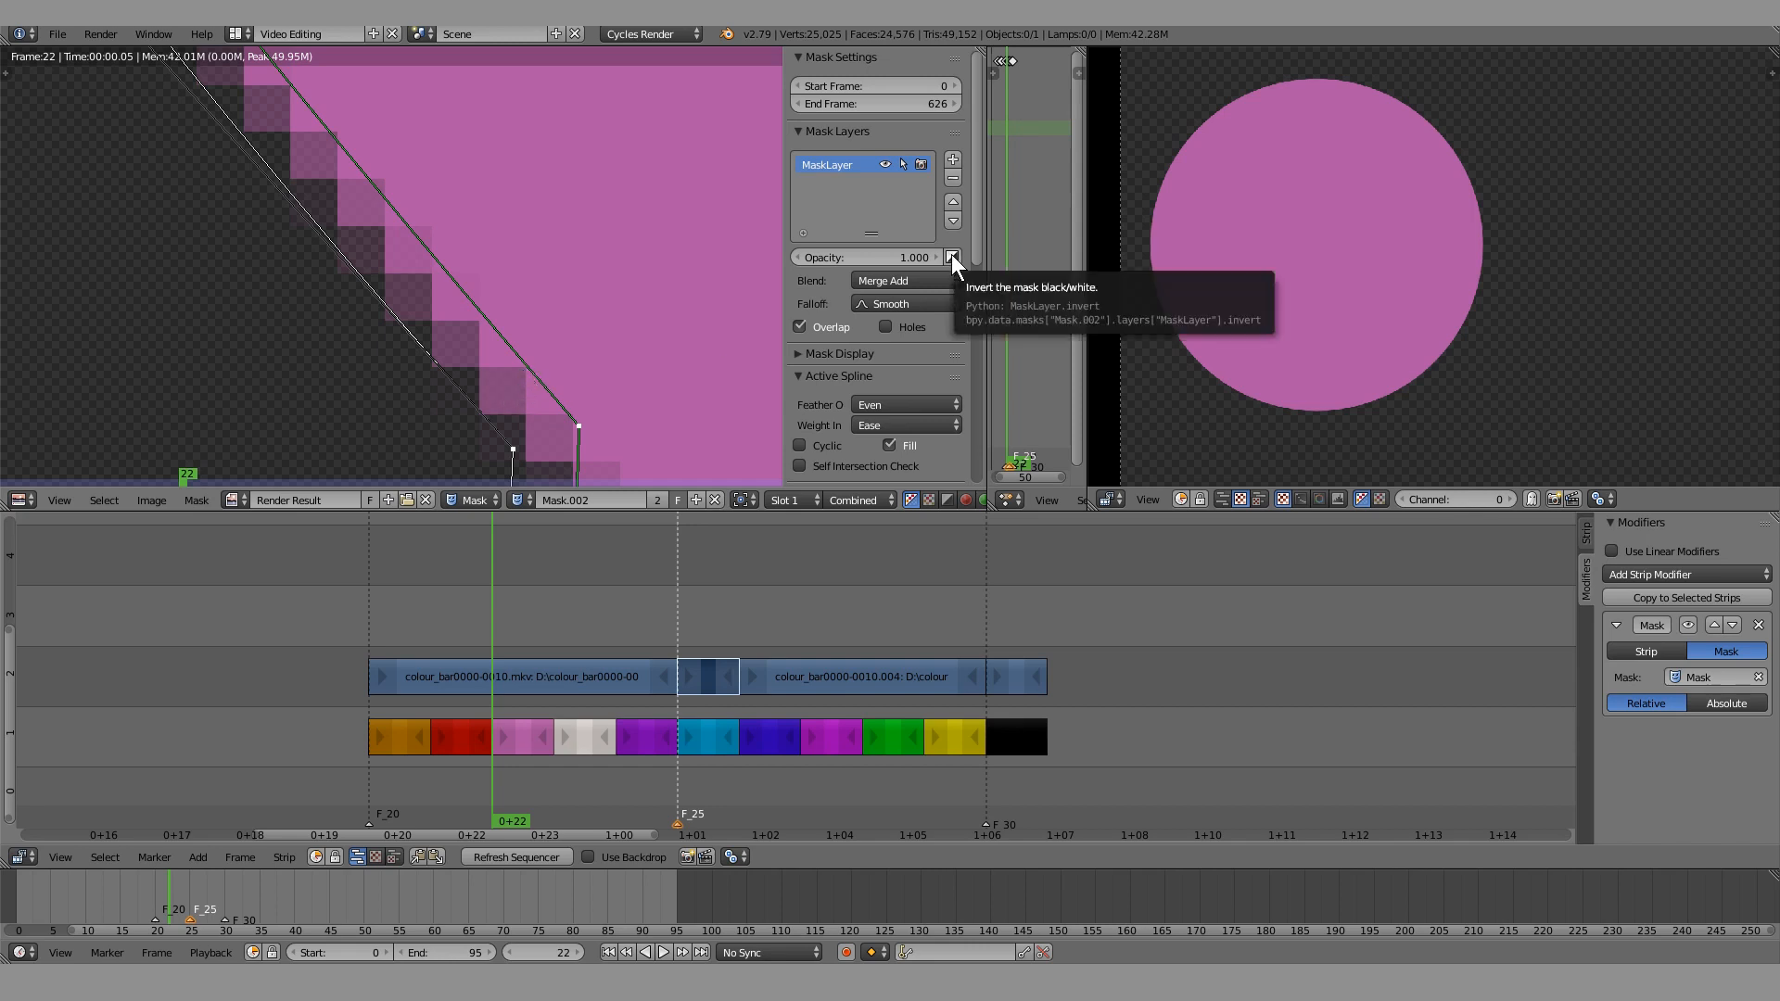
Select all points of the edge-following mask spline and delete it
{"action": "scroll", "coordinate": [630, 287], "scroll_direction": "down", "scroll_amount": 1}
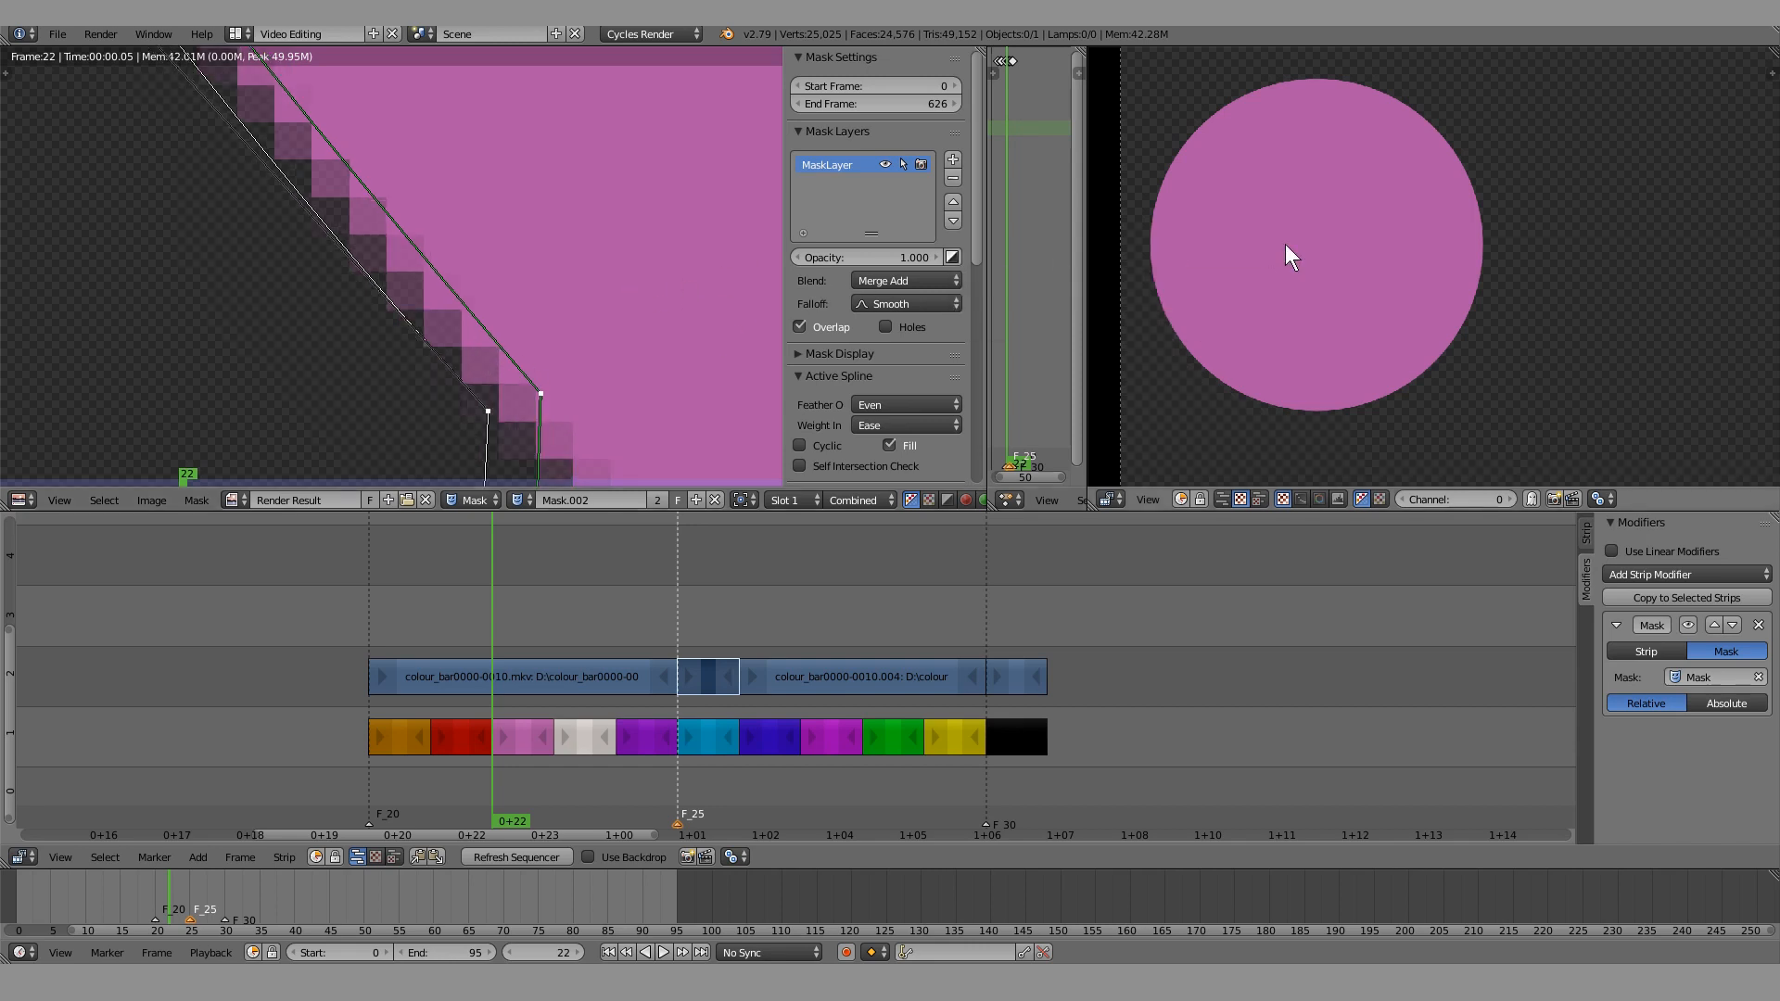
{"action": "scroll", "coordinate": [516, 246], "scroll_direction": "down", "scroll_amount": 2}
{"action": "middle_click_drag", "start_coordinate": [530, 243], "coordinate": [180, 371]}
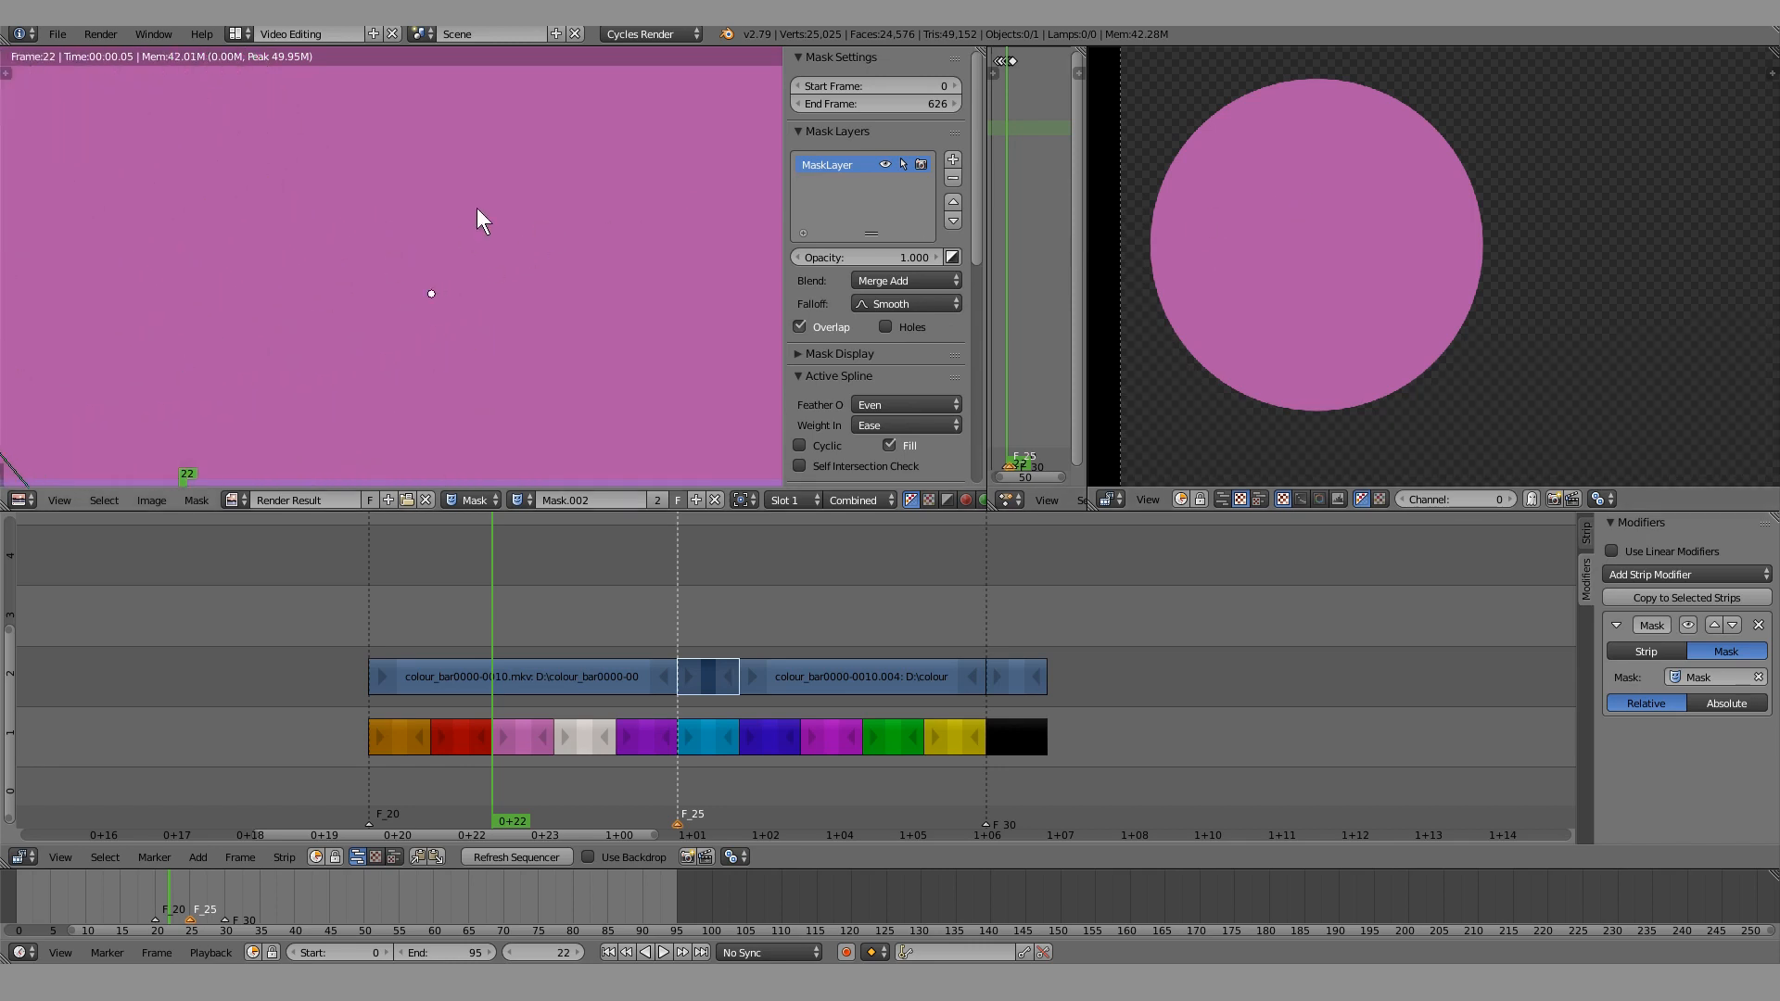
{"action": "scroll", "coordinate": [398, 276], "scroll_direction": "down", "scroll_amount": 3}
{"action": "key", "text": "a"}
{"action": "key", "text": "a"}
{"action": "key", "text": "x"}
{"action": "left_click", "coordinate": [398, 276]}
Draw an open mask spline with several points near the pink circle's lower-left edge, and extend it towards the circle's upper part
{"action": "left_click", "coordinate": [531, 226], "text": "ctrl"}
{"action": "left_click", "coordinate": [394, 310], "text": "ctrl"}
{"action": "left_click", "coordinate": [648, 331], "text": "ctrl"}
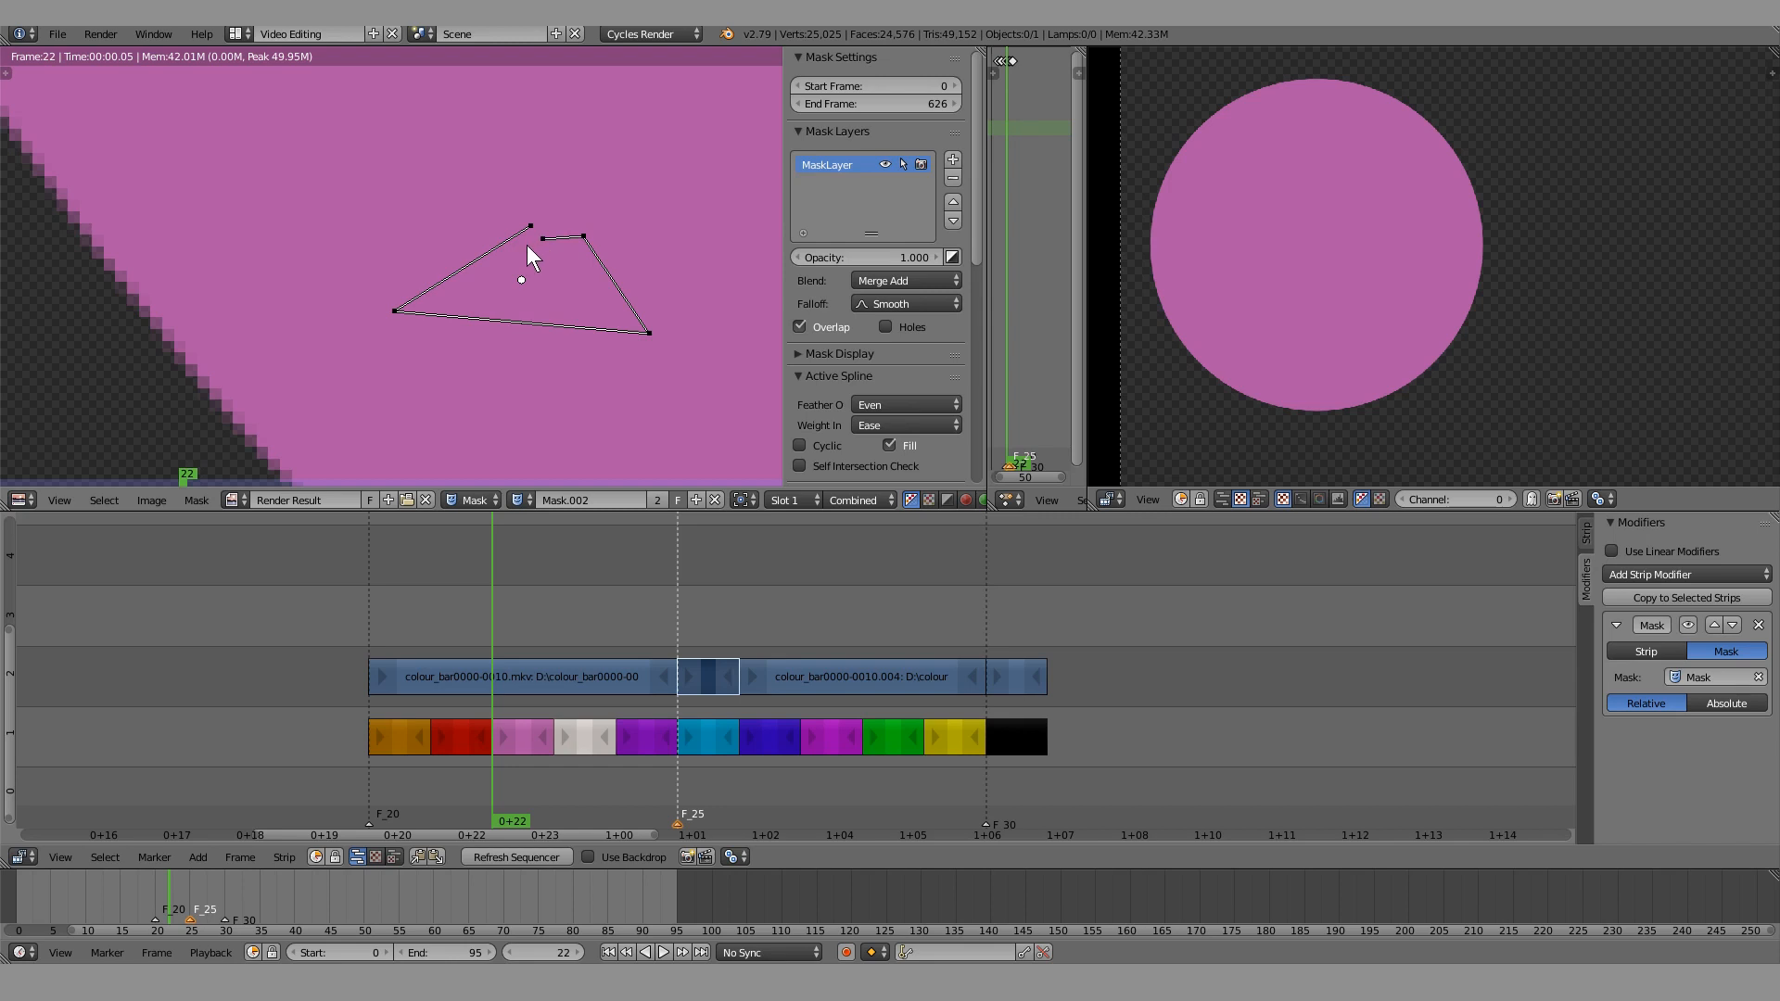
{"action": "scroll", "coordinate": [527, 245], "scroll_direction": "down", "scroll_amount": 2}
{"action": "scroll", "coordinate": [534, 250], "scroll_direction": "down", "scroll_amount": 2}
{"action": "scroll", "coordinate": [534, 250], "scroll_direction": "down", "scroll_amount": 2}
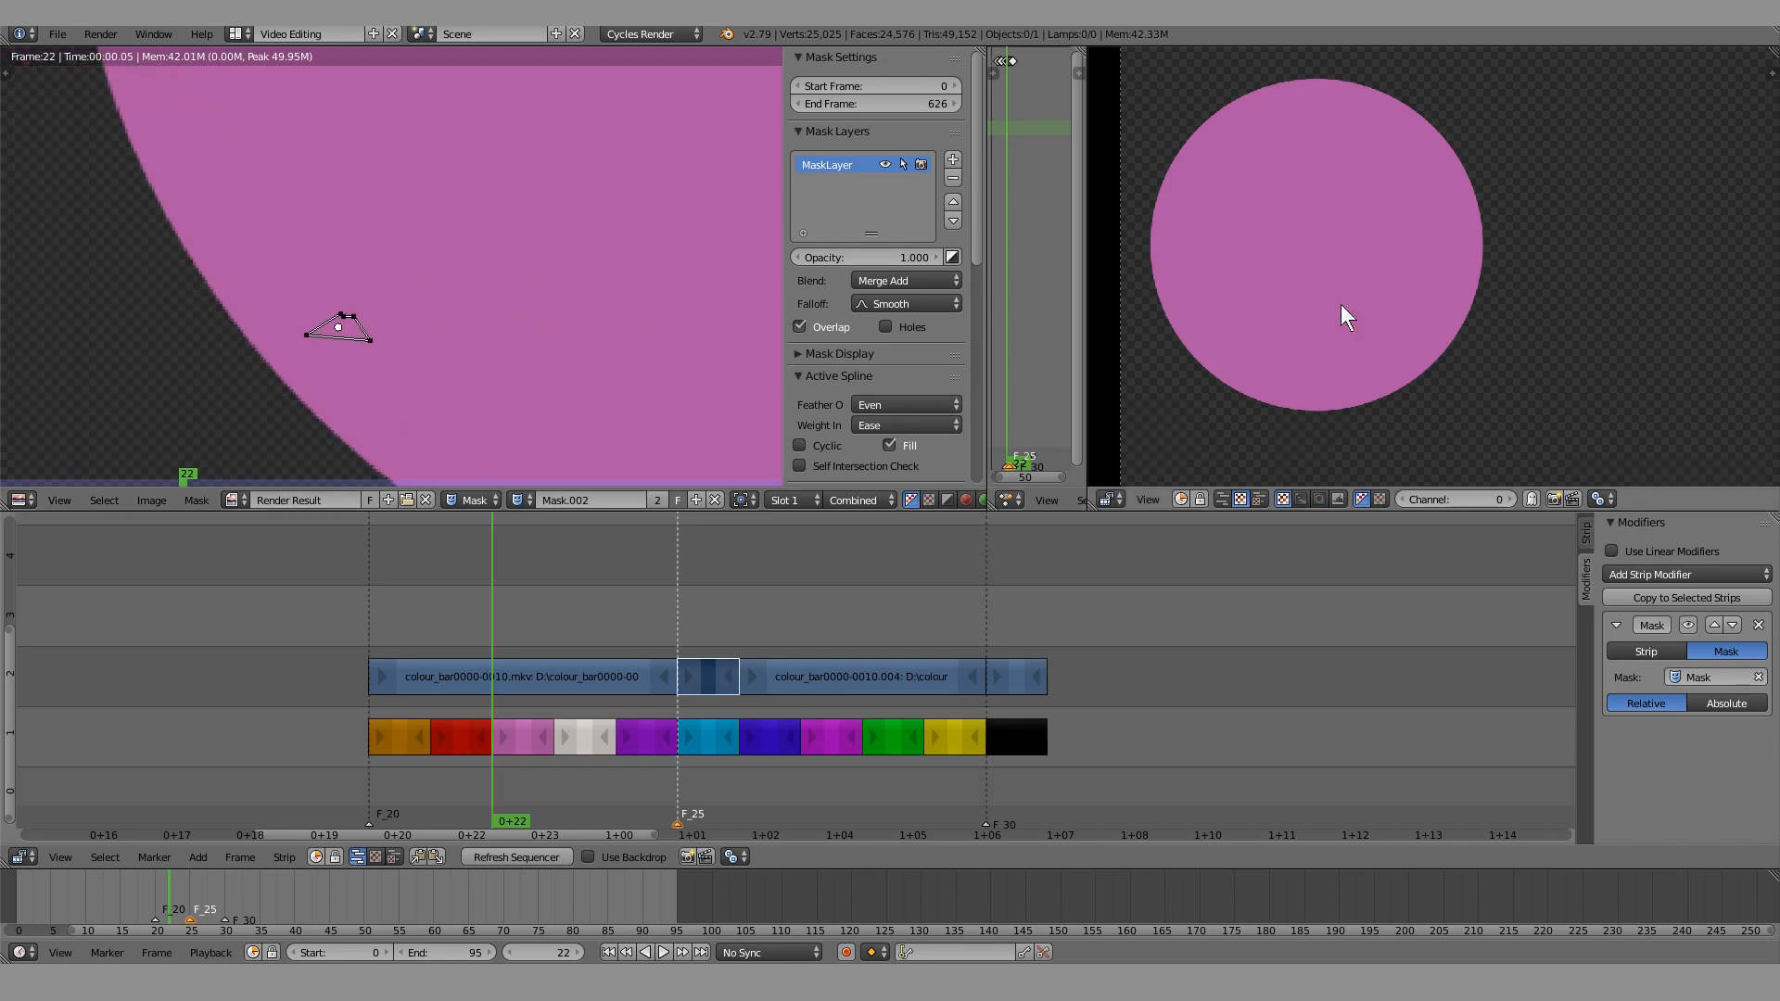
{"action": "scroll", "coordinate": [508, 230], "scroll_direction": "down", "scroll_amount": 4}
{"action": "left_click", "coordinate": [398, 164], "text": "ctrl"}
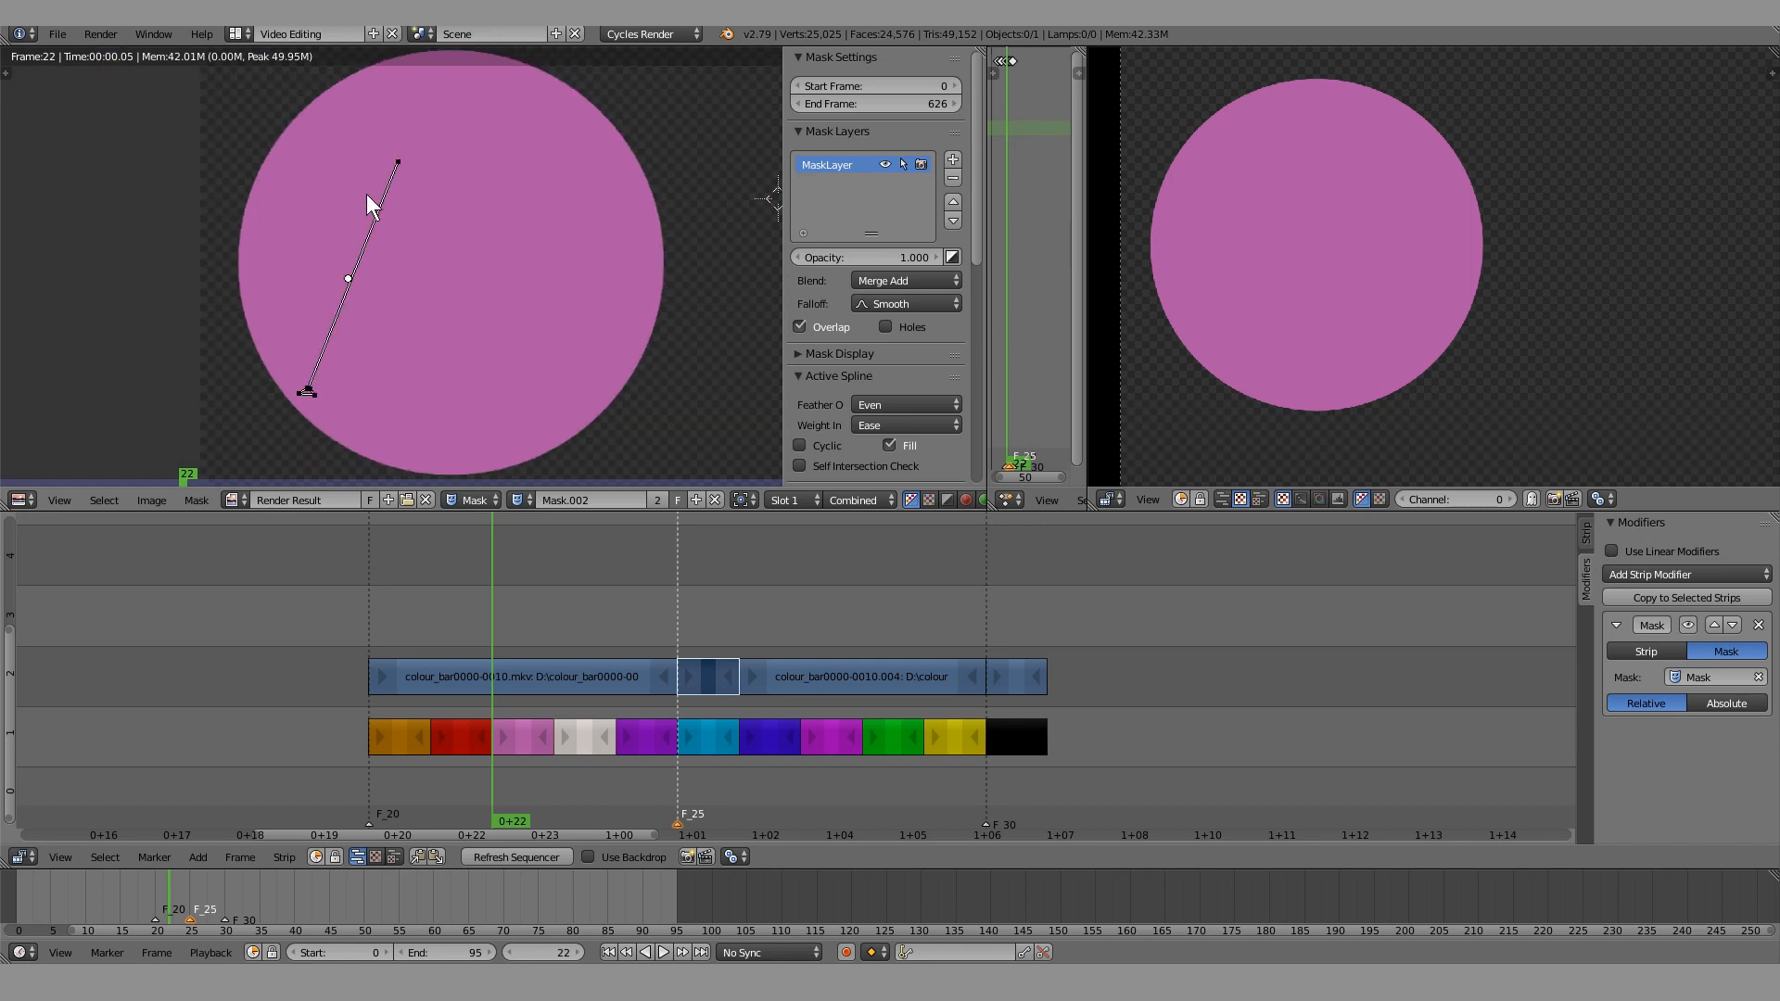
Delete all points of the hand-drawn open spline
{"action": "key", "text": "a"}
{"action": "key", "text": "x"}
{"action": "left_click", "coordinate": [358, 221]}
Add a circle mask spline in the upper-left part of the pink circle
{"action": "key", "text": "shift+a"}
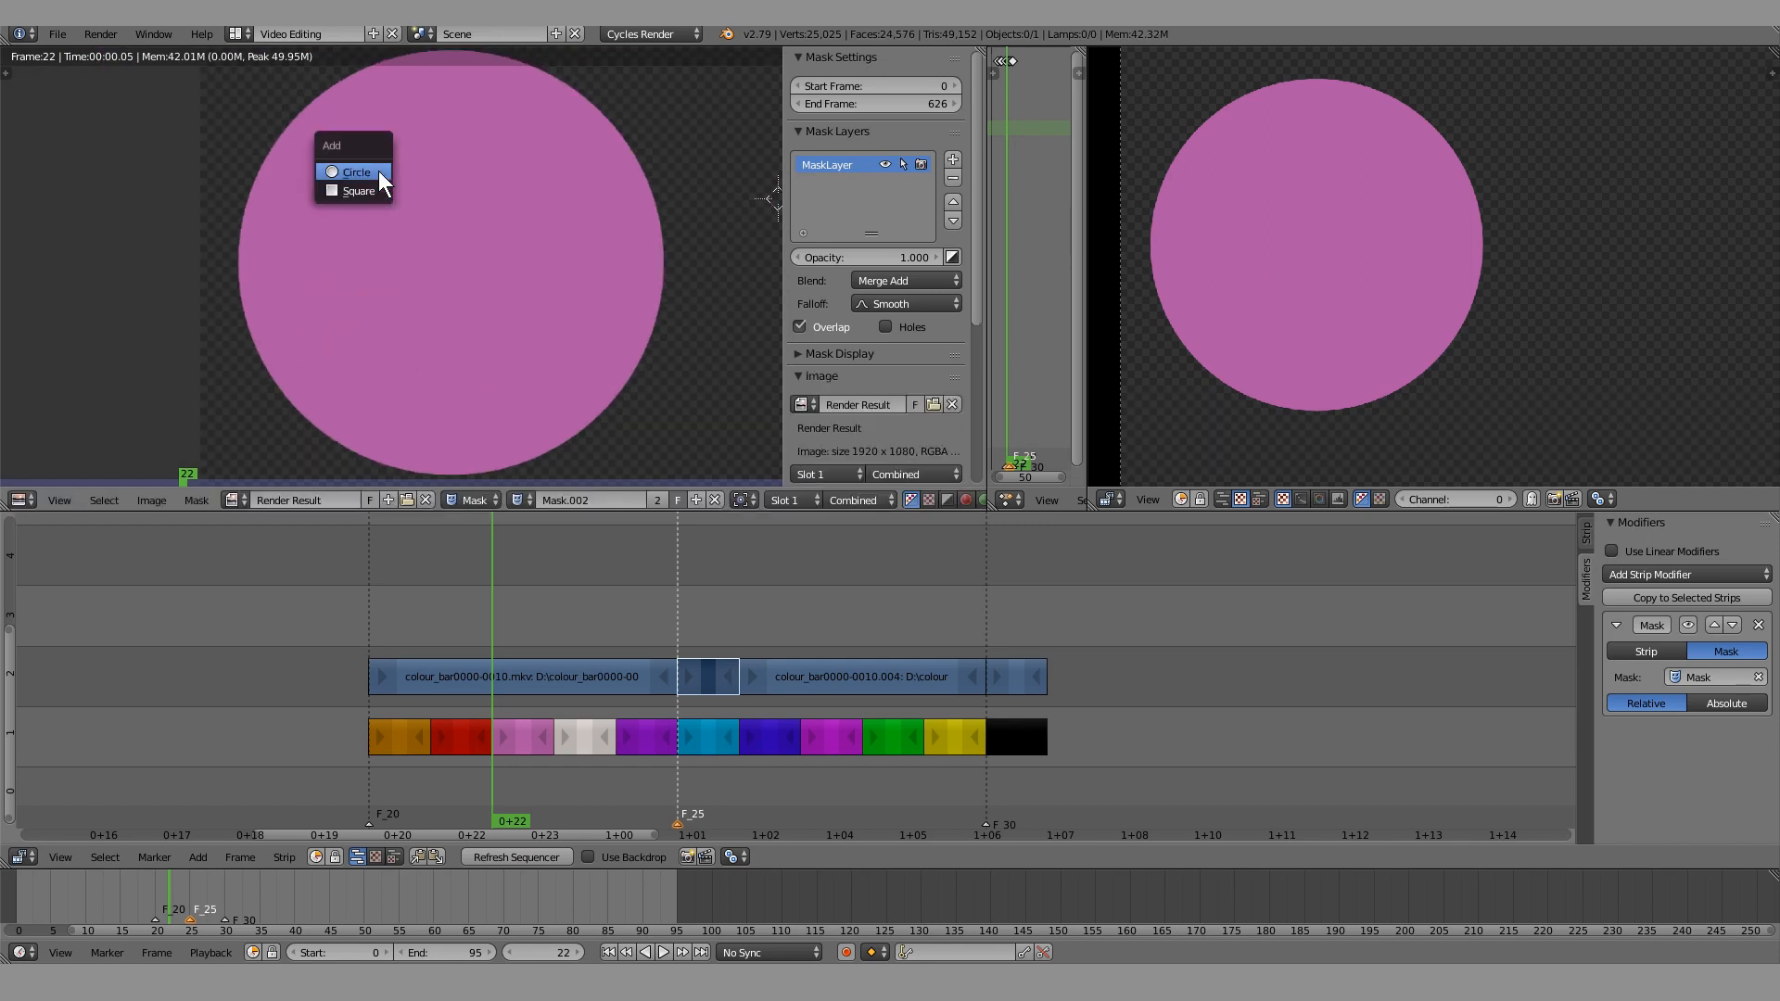
{"action": "left_click", "coordinate": [367, 187]}
{"action": "key", "text": "g"}
{"action": "left_click", "coordinate": [295, 198]}
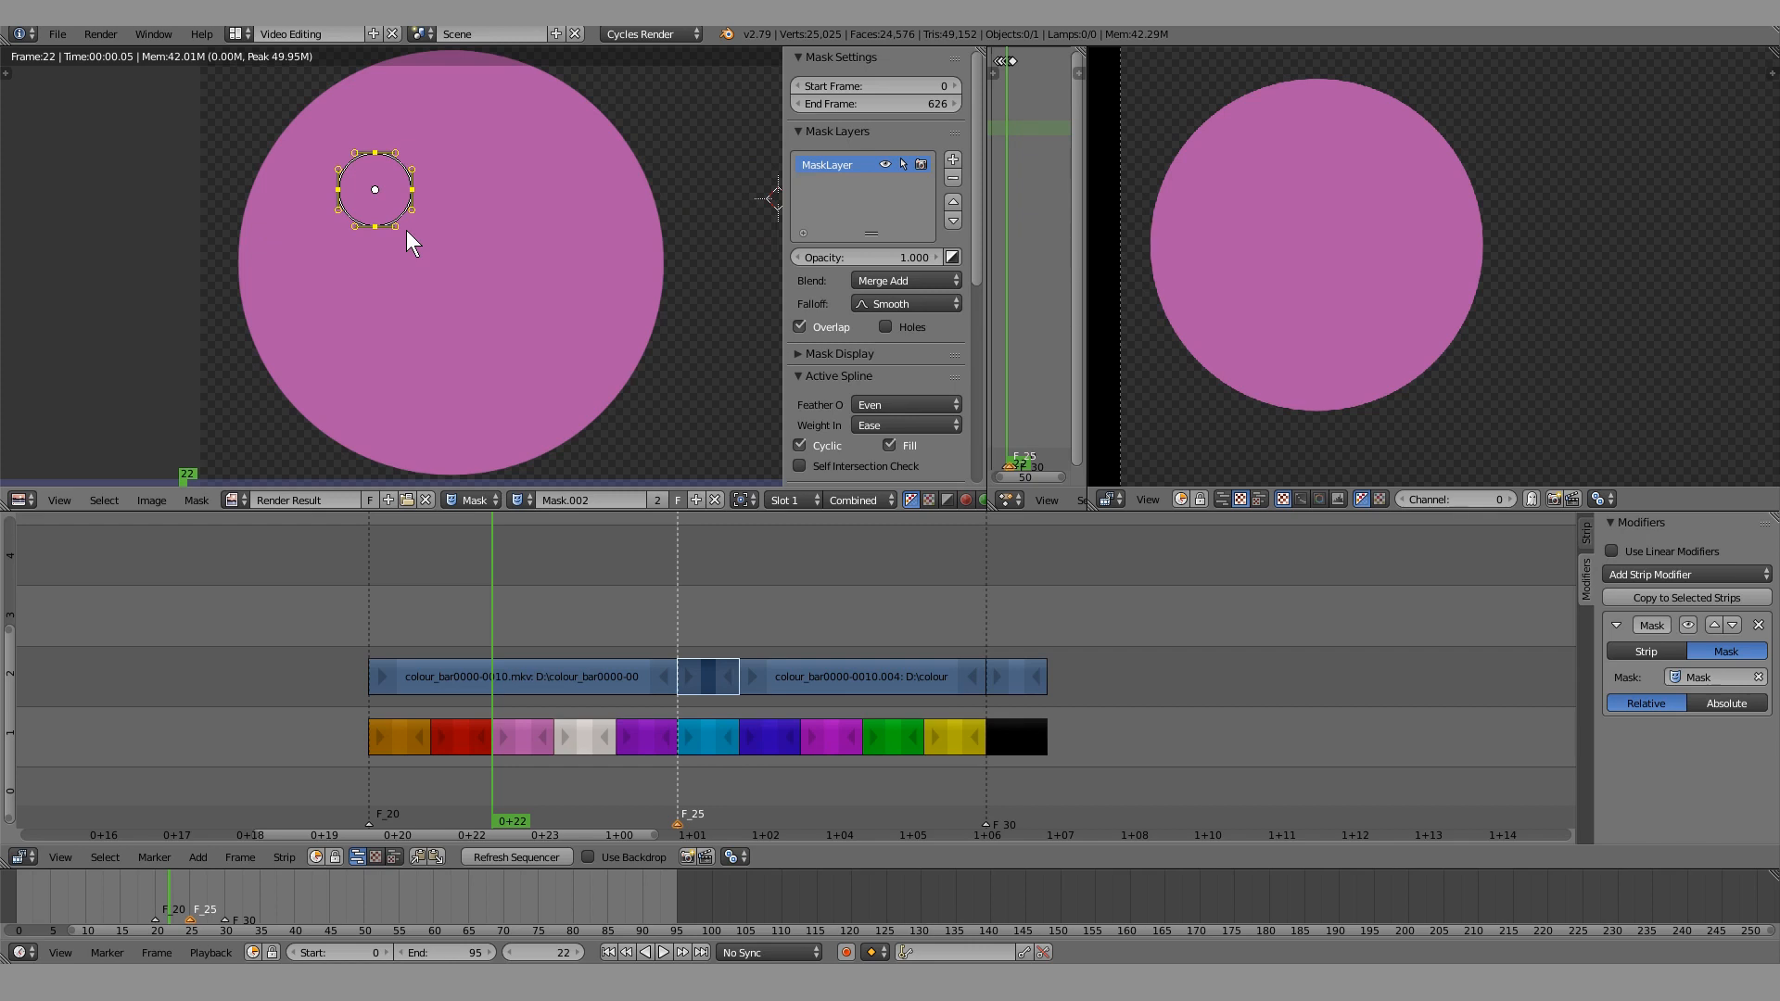
Duplicate the small circle spline to its right and delete the copy again
{"action": "key", "text": "shift+d"}
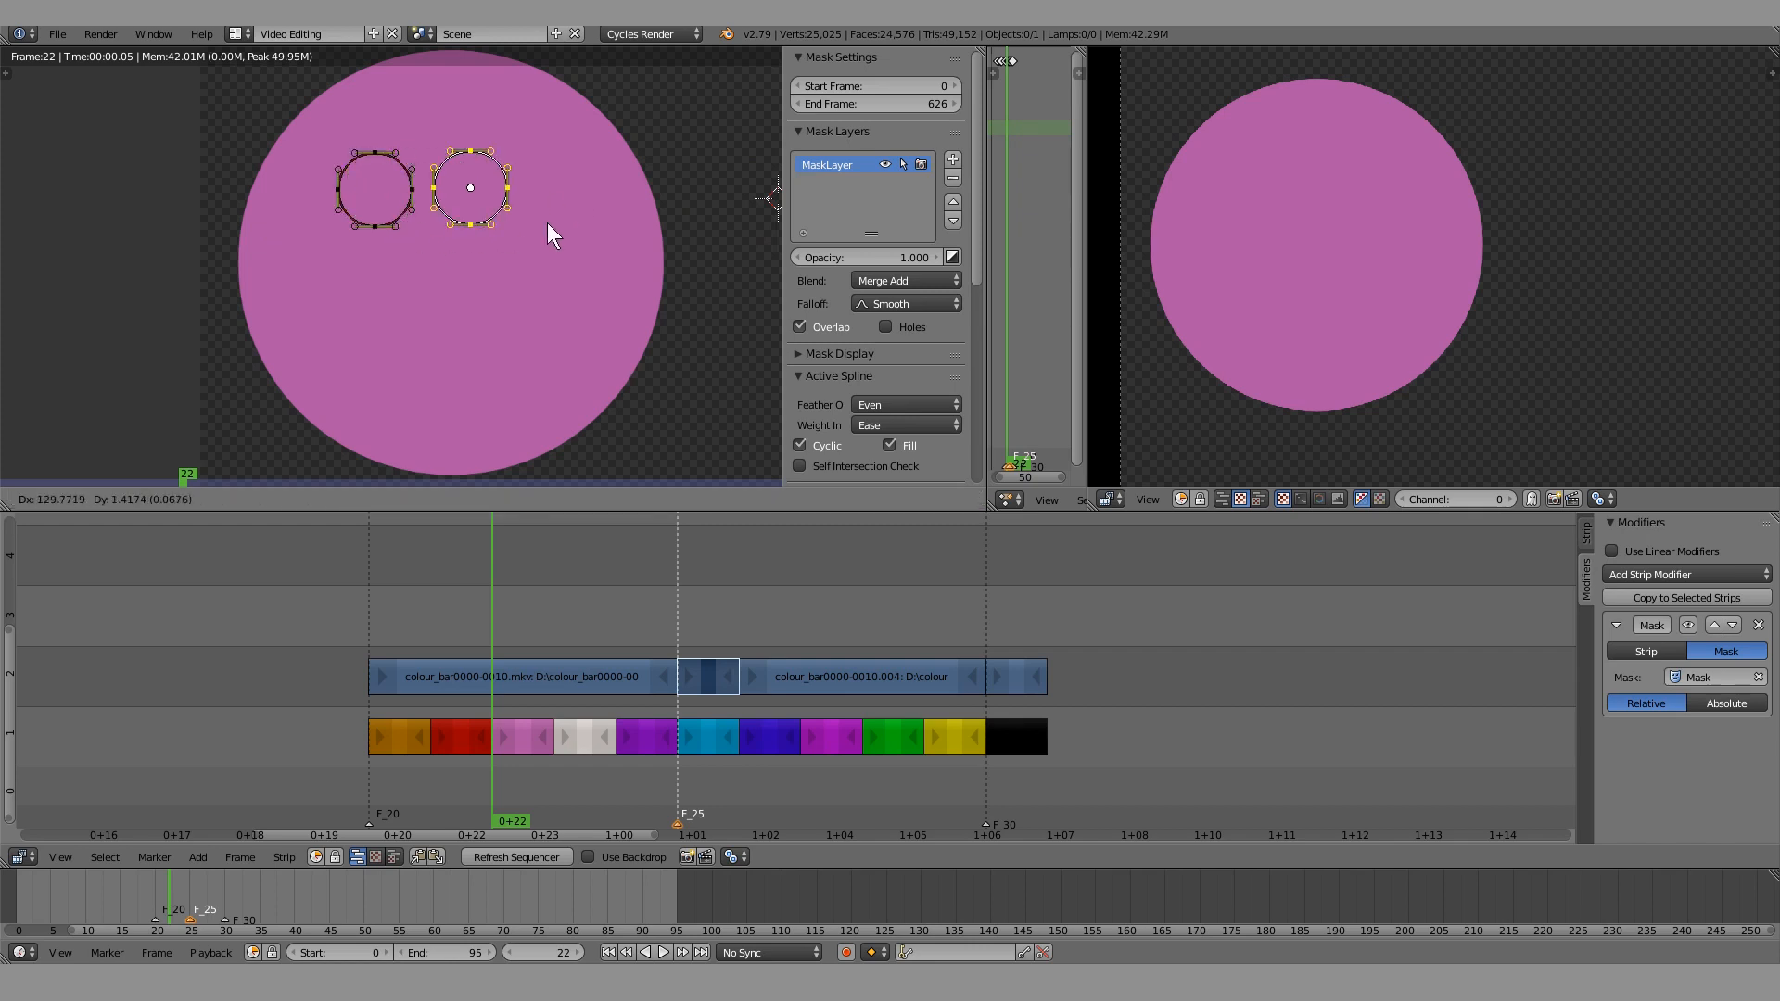
{"action": "left_click", "coordinate": [550, 225]}
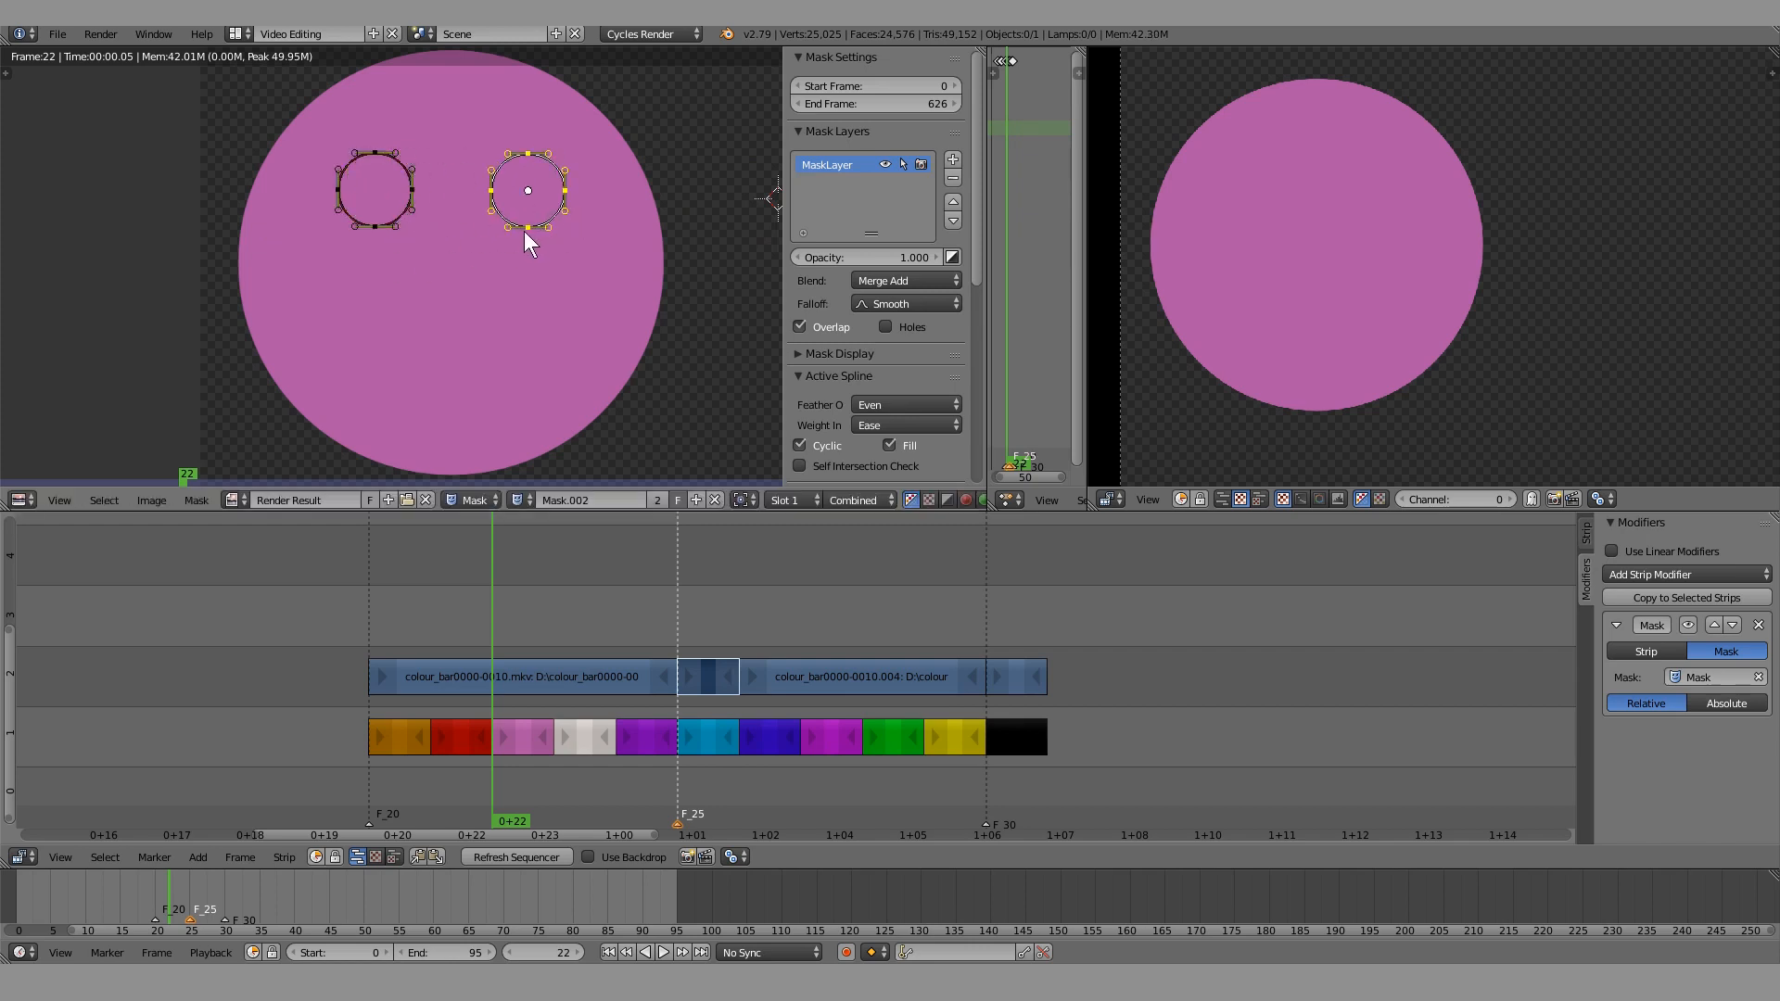
{"action": "key", "text": "a"}
{"action": "key", "text": "a"}
{"action": "key", "text": "a"}
{"action": "key", "text": "b"}
{"action": "left_click_drag", "start_coordinate": [470, 135], "coordinate": [610, 269]}
{"action": "key", "text": "x"}
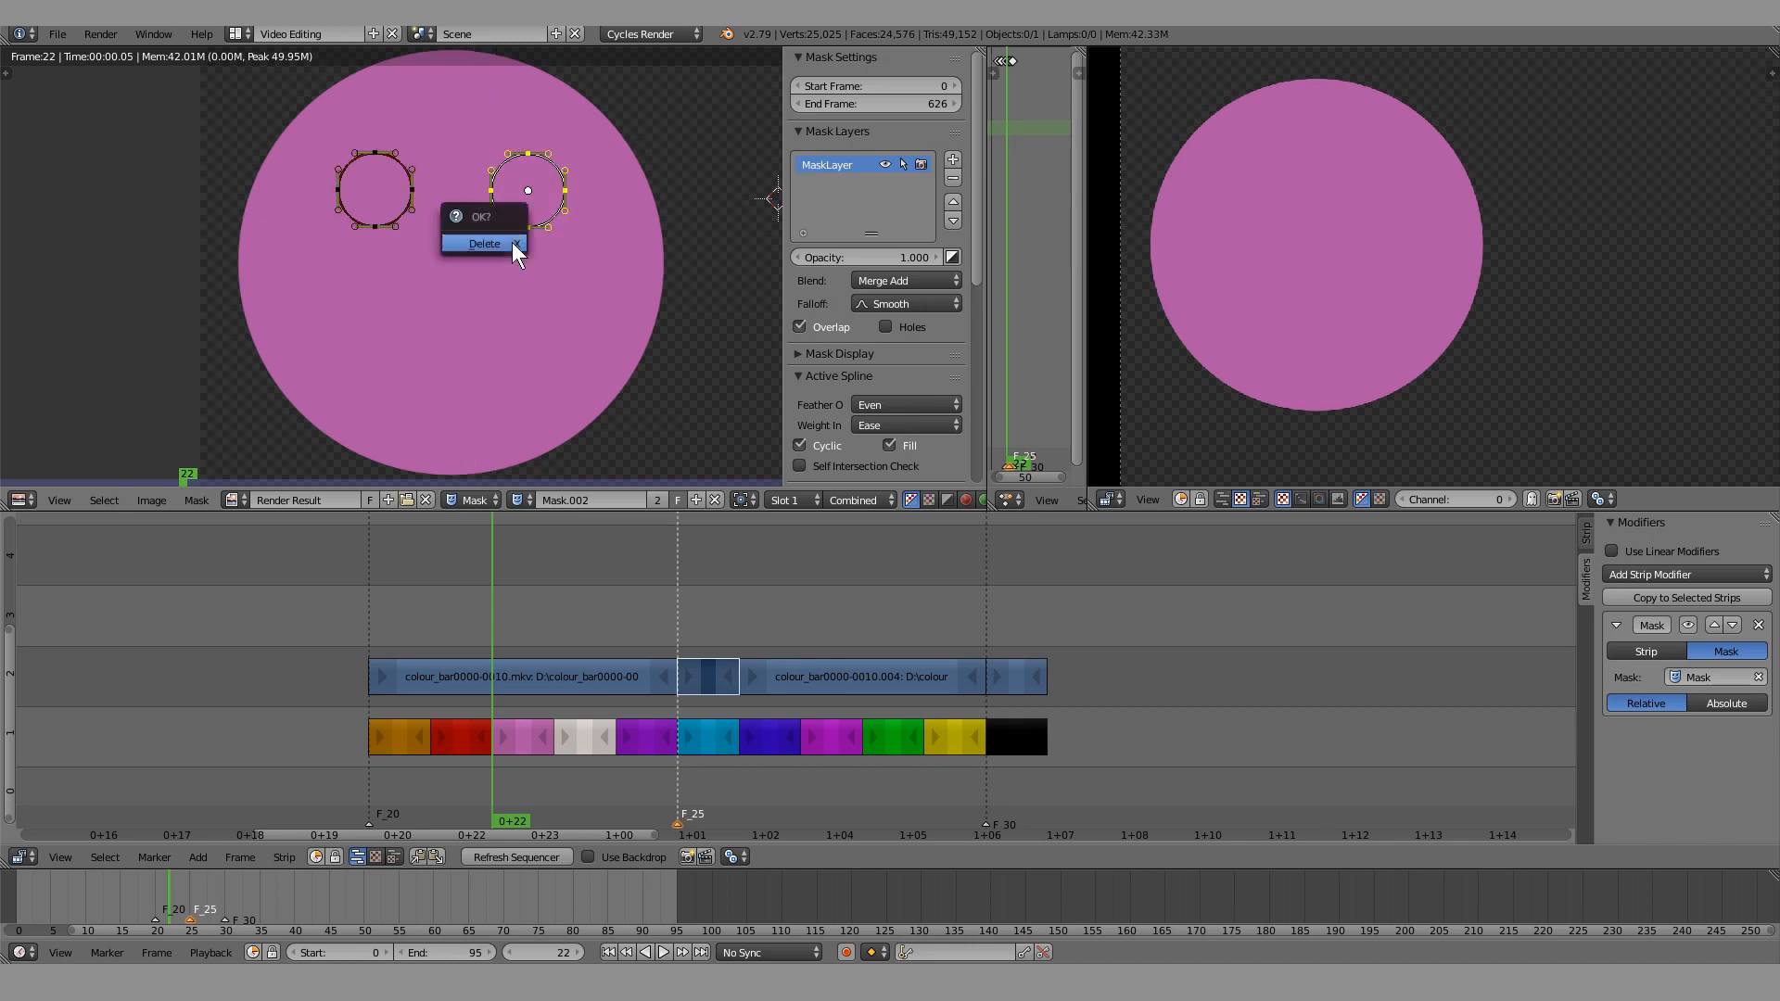
{"action": "left_click", "coordinate": [484, 244]}
{"action": "scroll", "coordinate": [369, 235], "scroll_direction": "up", "scroll_amount": 1}
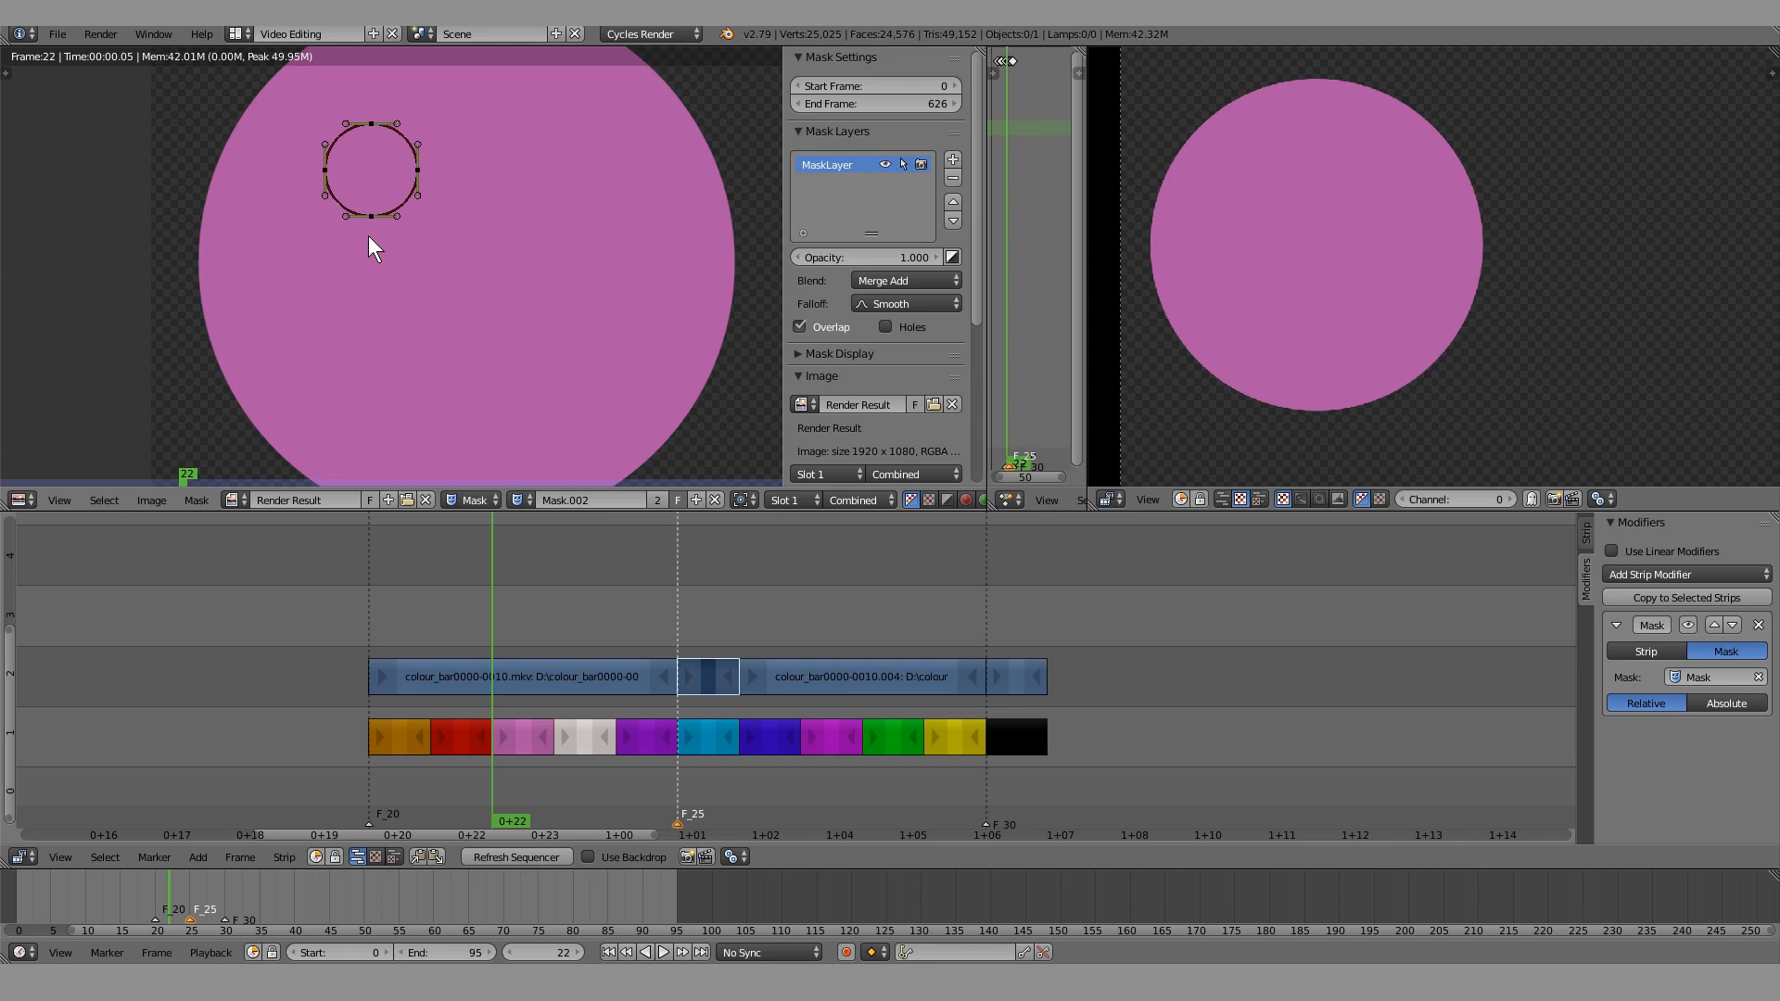
Select the whole circle spline, briefly play the animation, and move the spline slightly down
{"action": "key", "text": "a"}
{"action": "key", "text": "alt+a"}
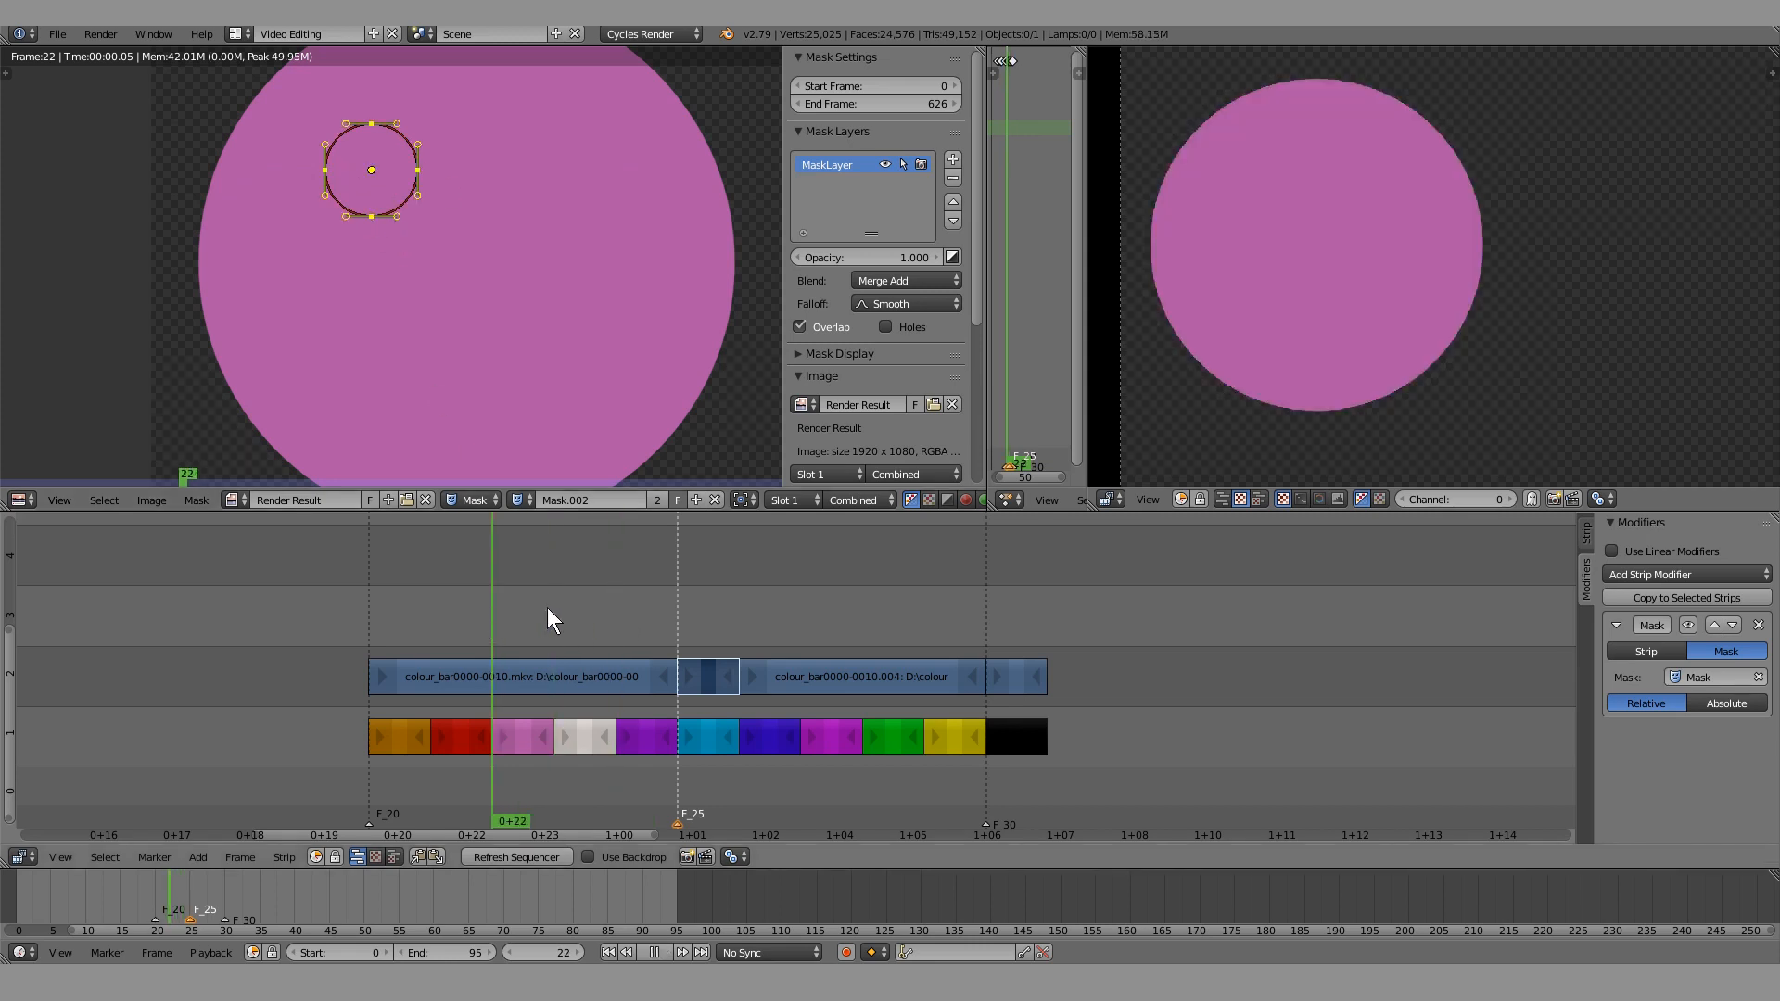
{"action": "key", "text": "alt+a"}
{"action": "key", "text": "g"}
{"action": "right_click", "coordinate": [408, 267]}
{"action": "key", "text": "g"}
{"action": "left_click", "coordinate": [414, 286]}
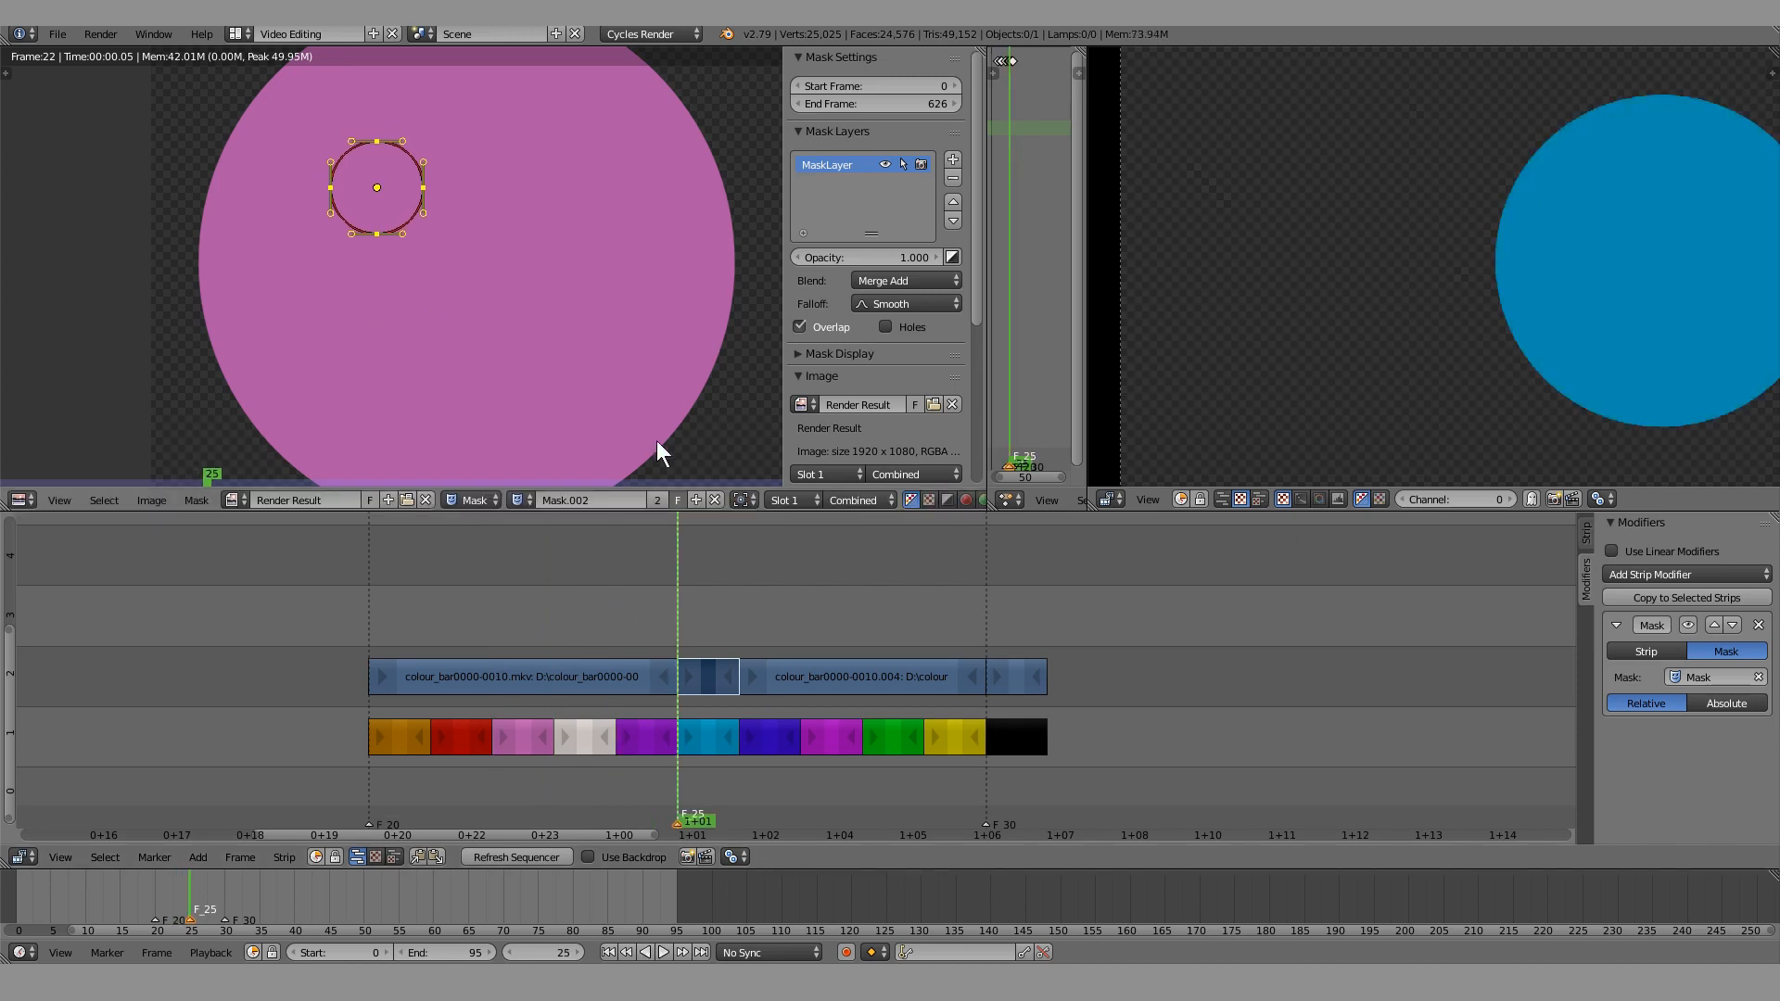
Make the mask a single-user copy and move its circle slightly up, with frame 26 current and the colour_bar0000-0010.004 strip selected
{"action": "left_click", "coordinate": [658, 493]}
{"action": "key", "text": "Right"}
{"action": "left_click", "coordinate": [834, 677]}
{"action": "key", "text": "g"}
{"action": "left_click", "coordinate": [349, 239]}
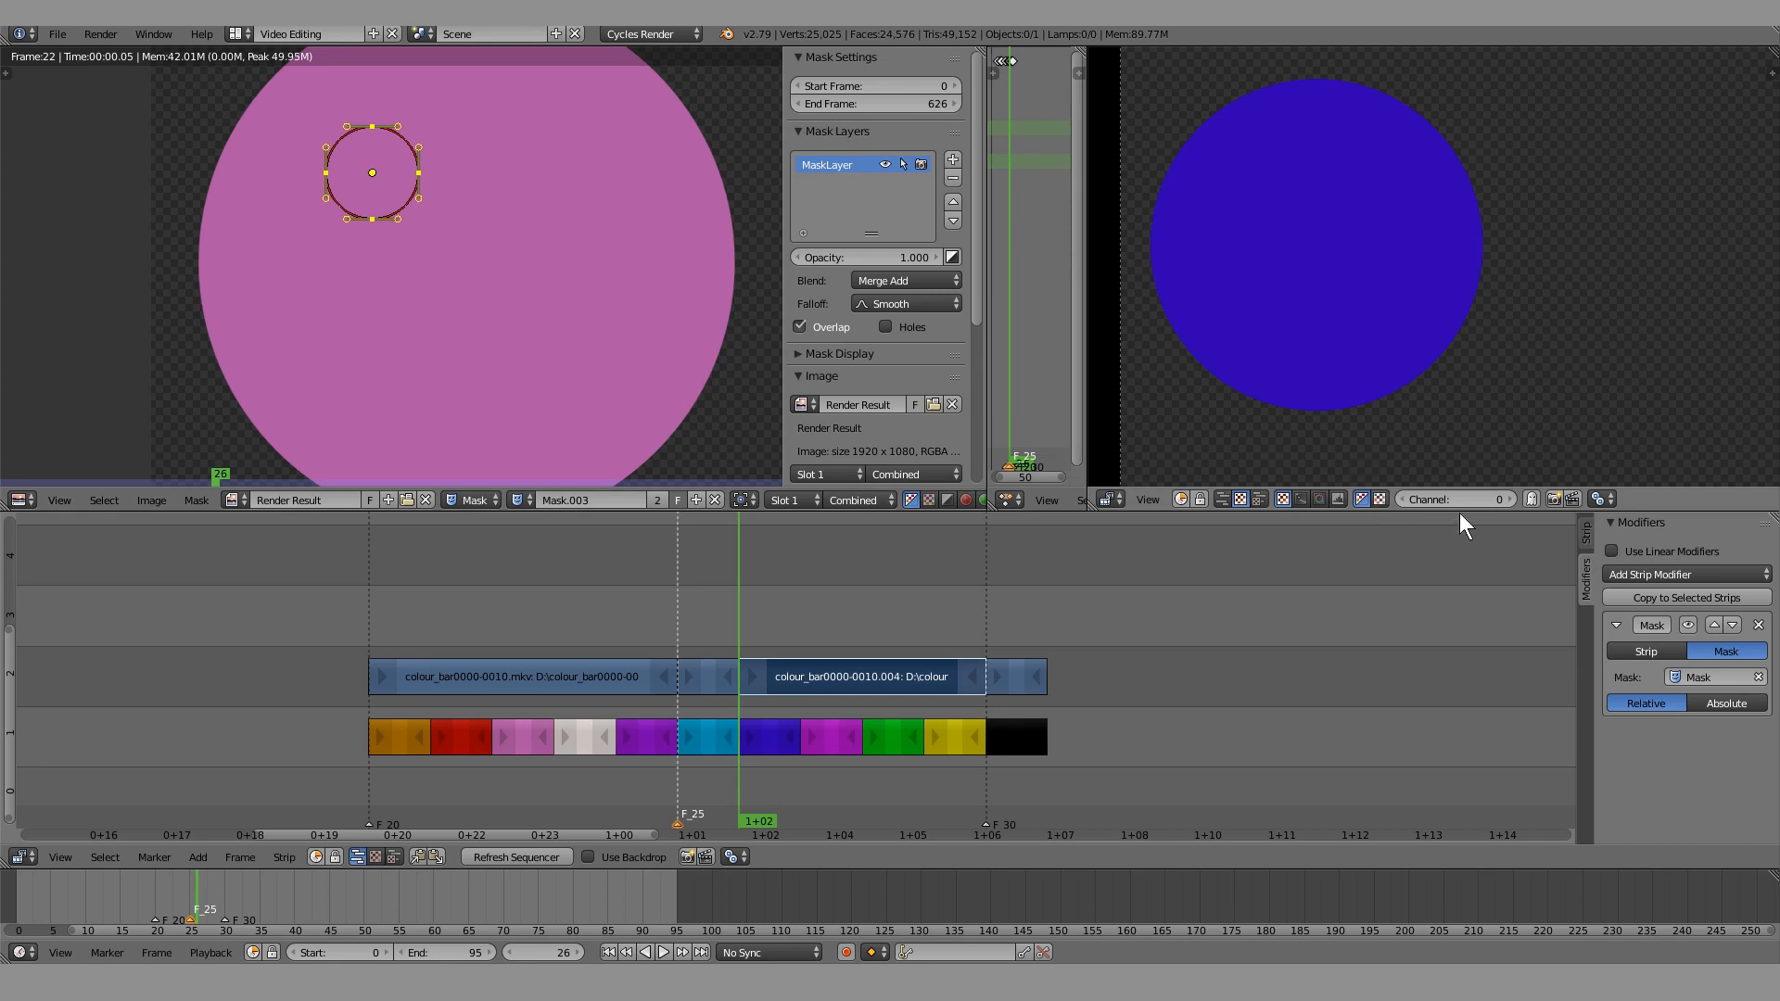
Add a second Mask modifier to the selected strip, with Mask as its input type and Mask.003 as its mask
{"action": "left_click", "coordinate": [1729, 575]}
{"action": "left_click", "coordinate": [1682, 679]}
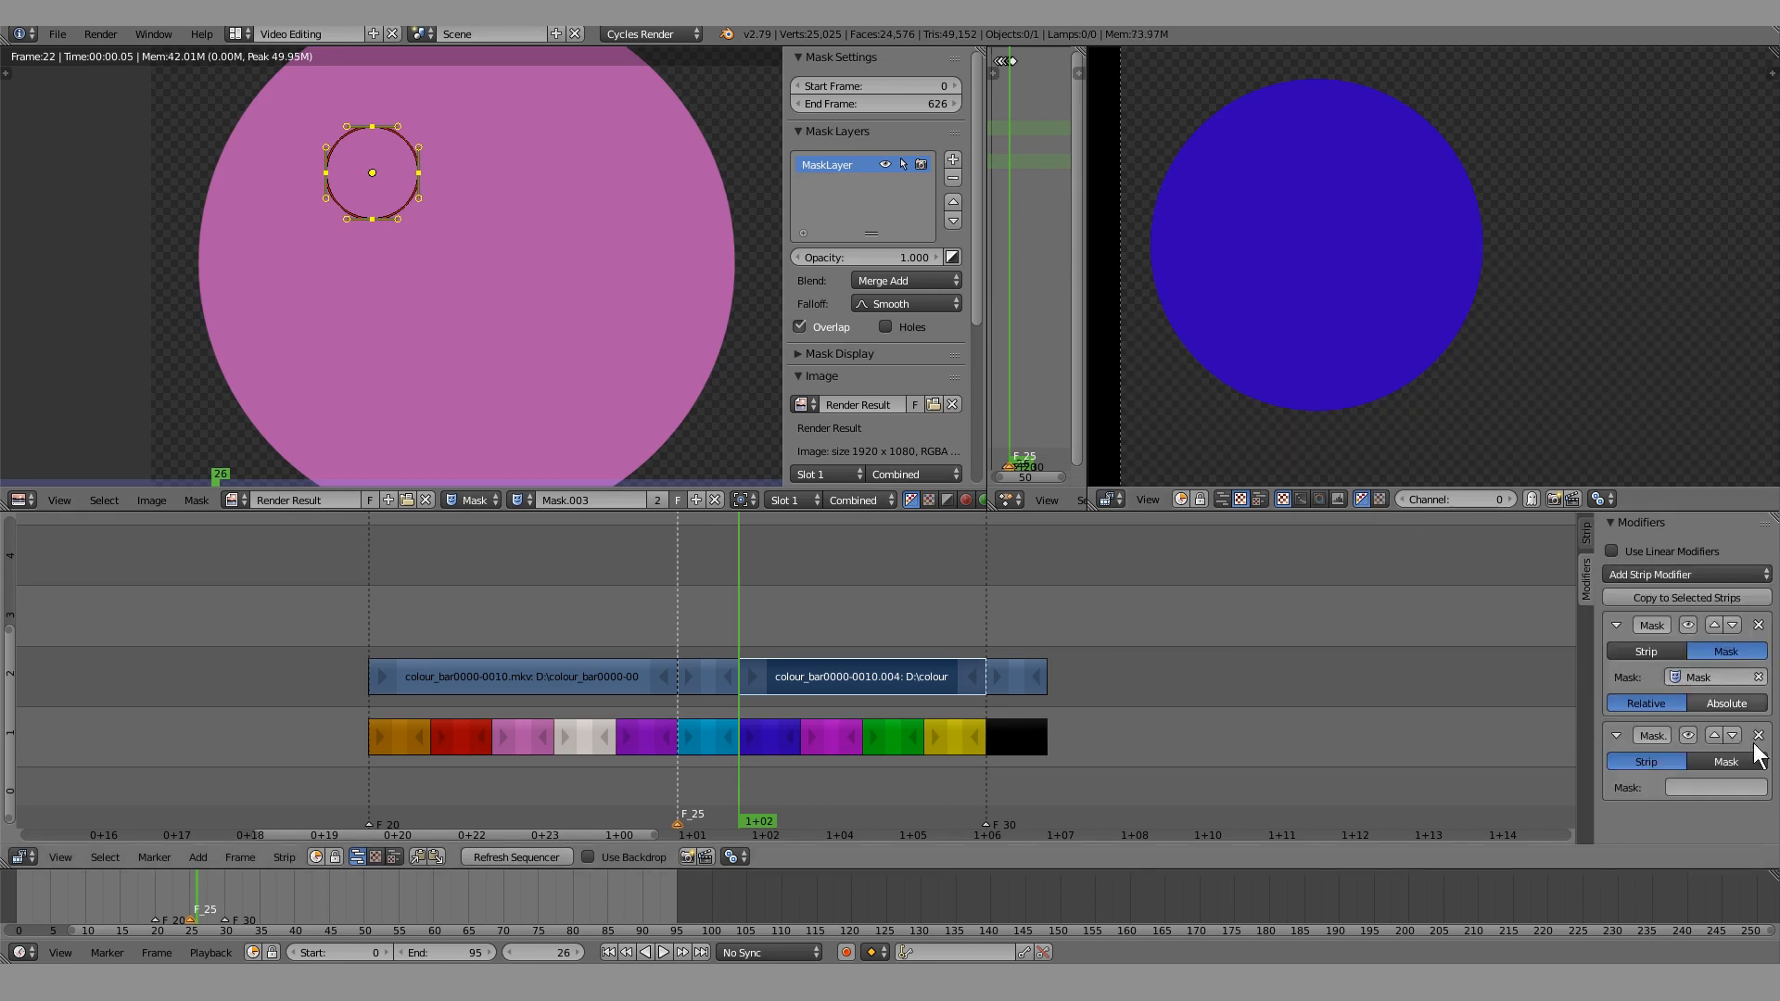
{"action": "left_click", "coordinate": [1726, 762]}
{"action": "left_click", "coordinate": [1717, 787]}
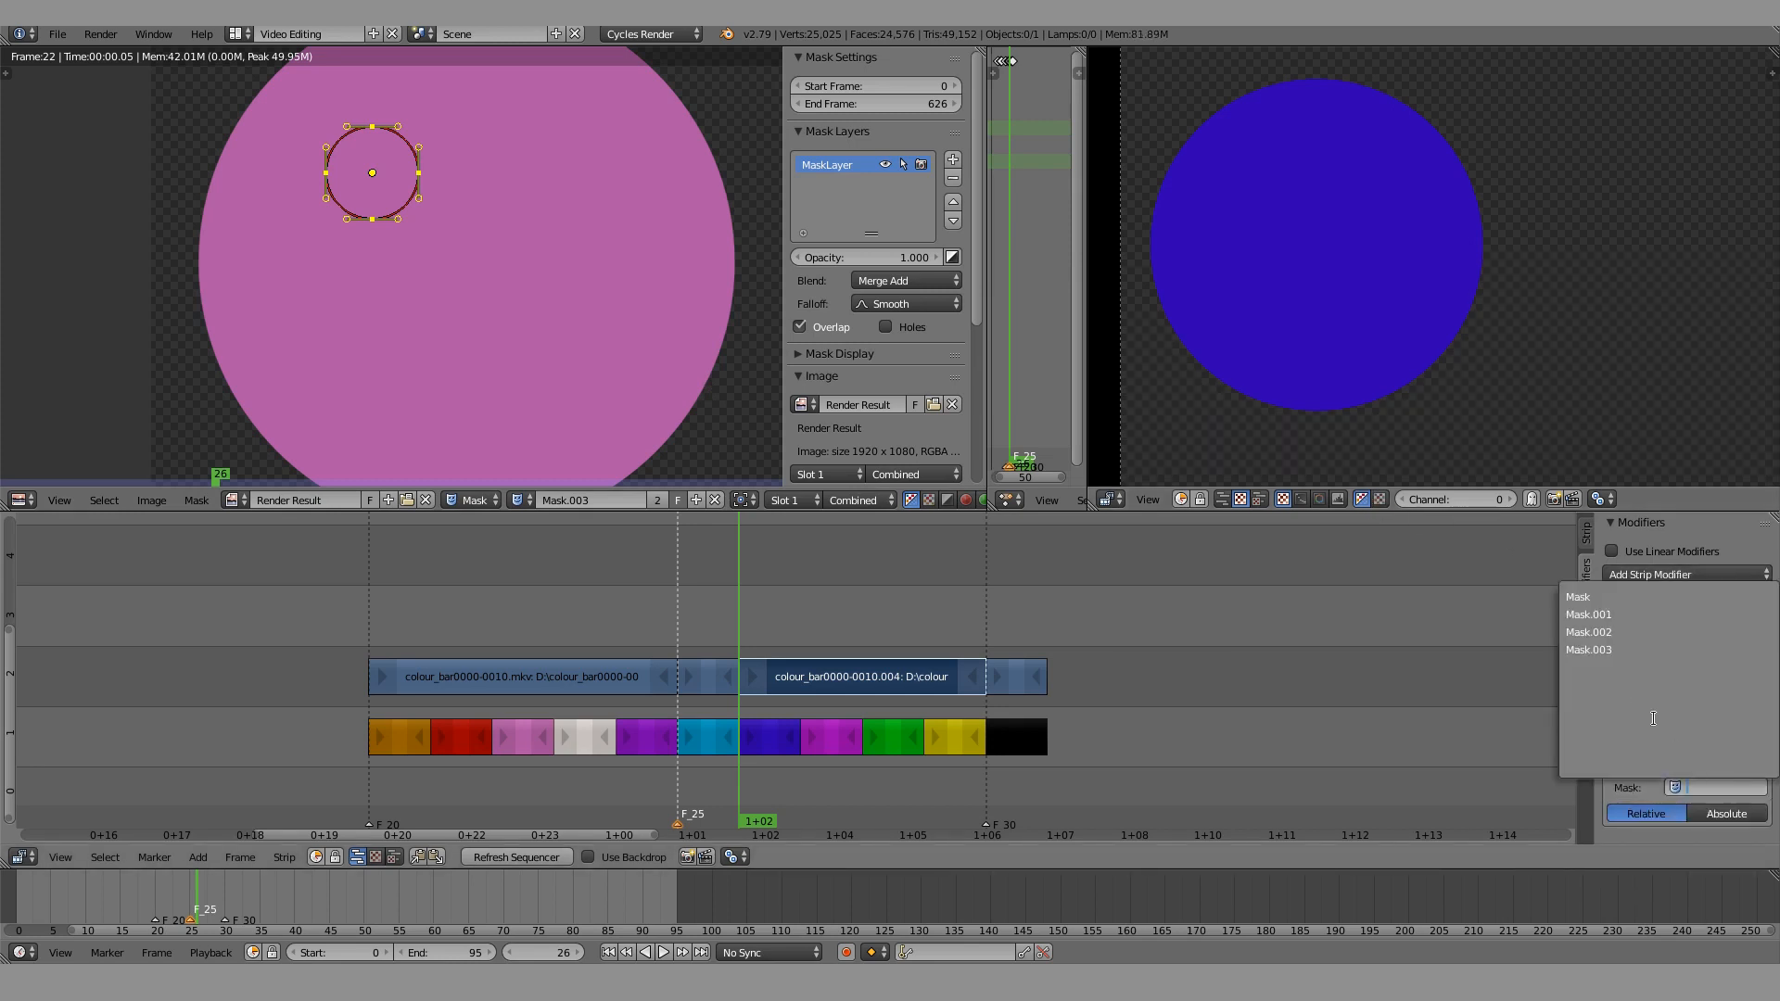
{"action": "left_click", "coordinate": [1605, 649]}
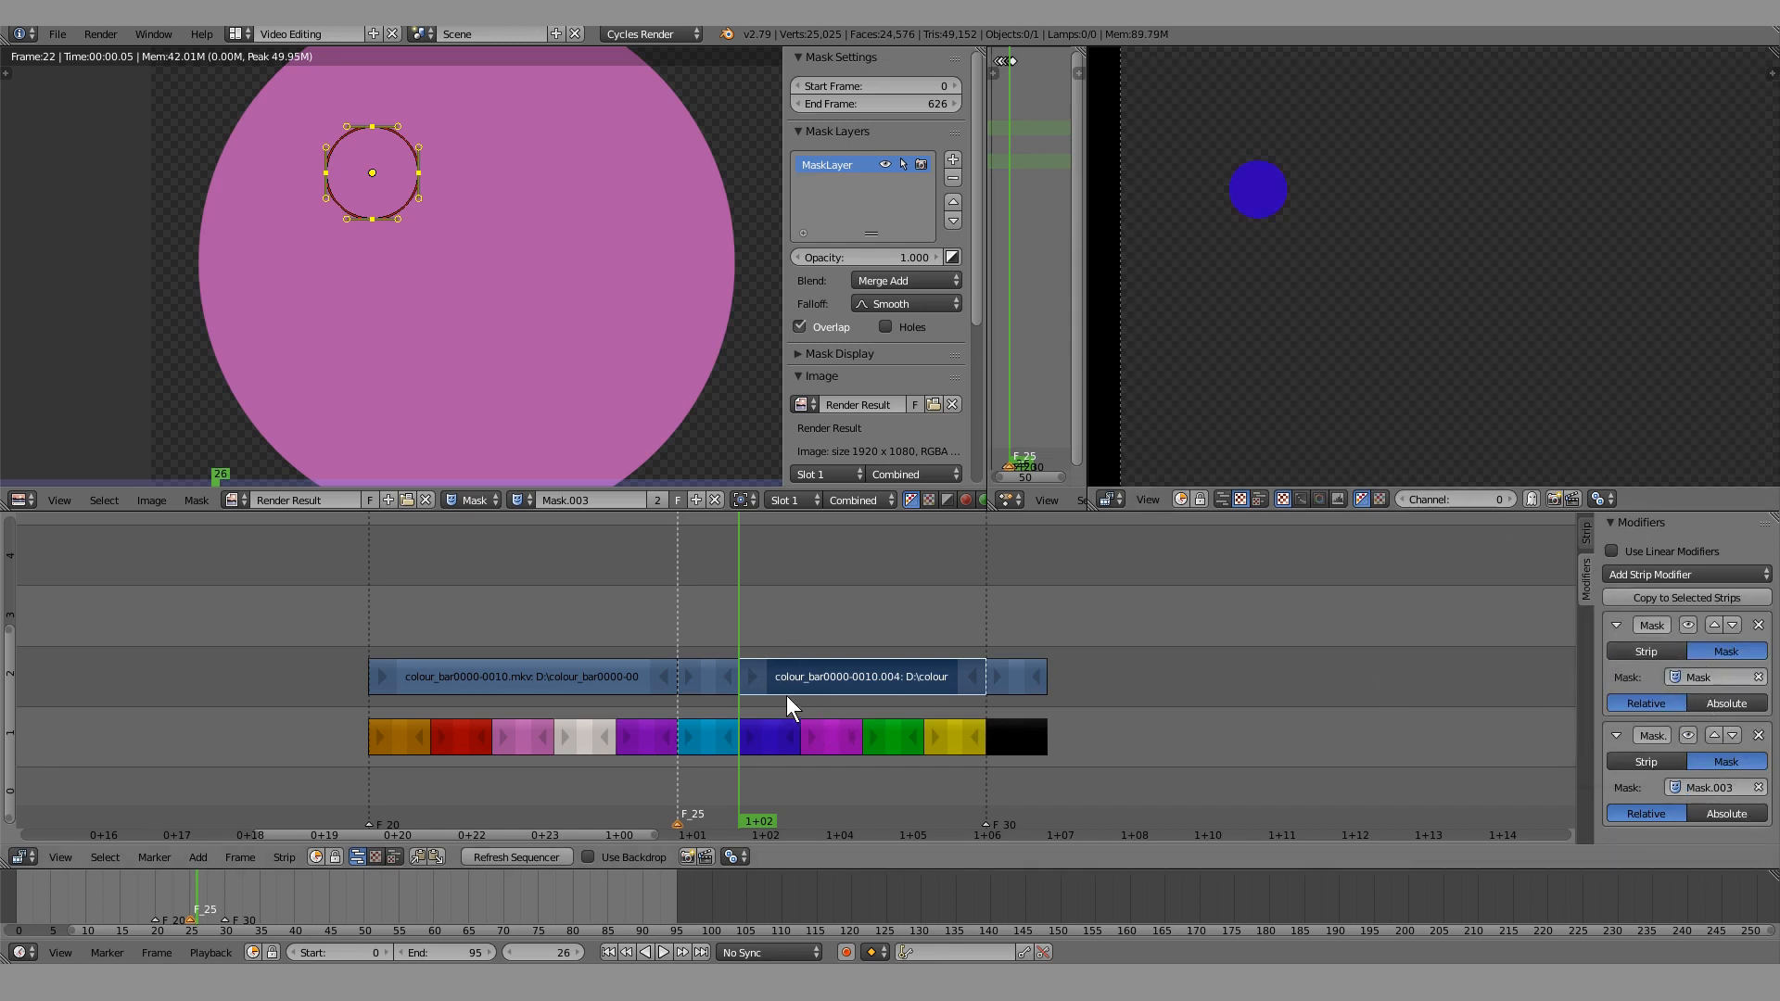
Grab the selected strip to check the strips' start and end frames, and leave it in place
{"action": "key", "text": "g"}
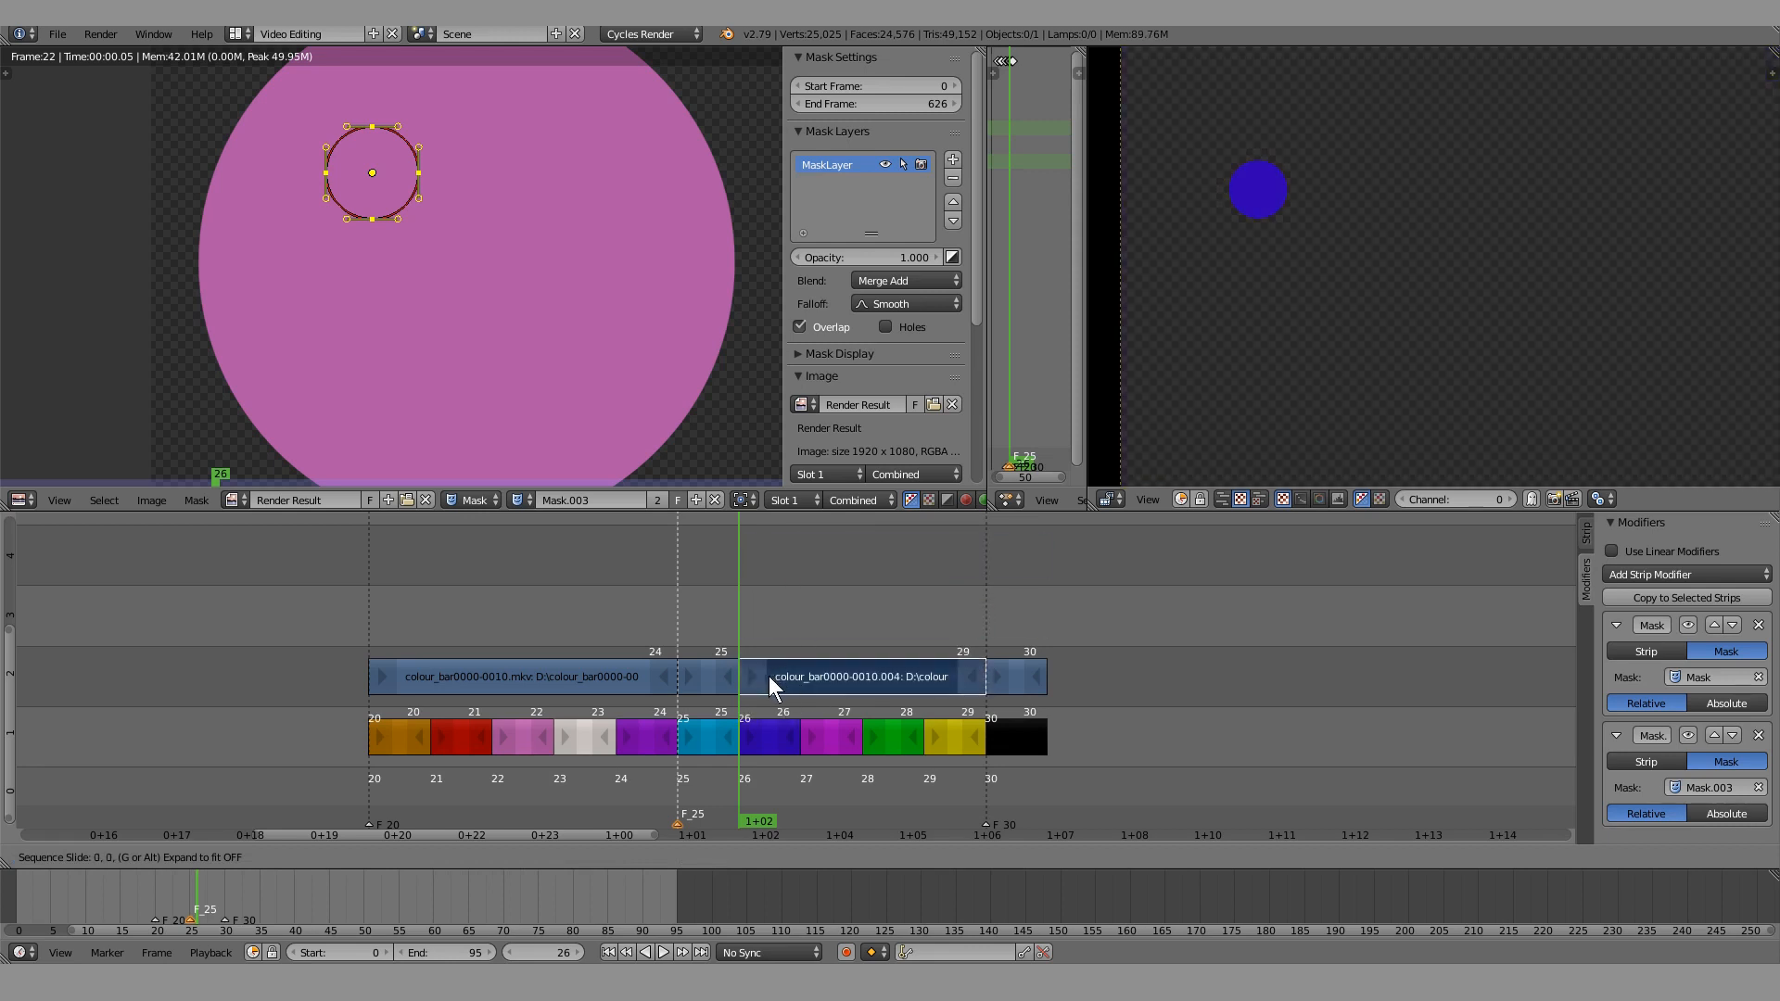
{"action": "left_click", "coordinate": [770, 671]}
{"action": "scroll", "coordinate": [910, 594], "scroll_direction": "down", "scroll_amount": 1}
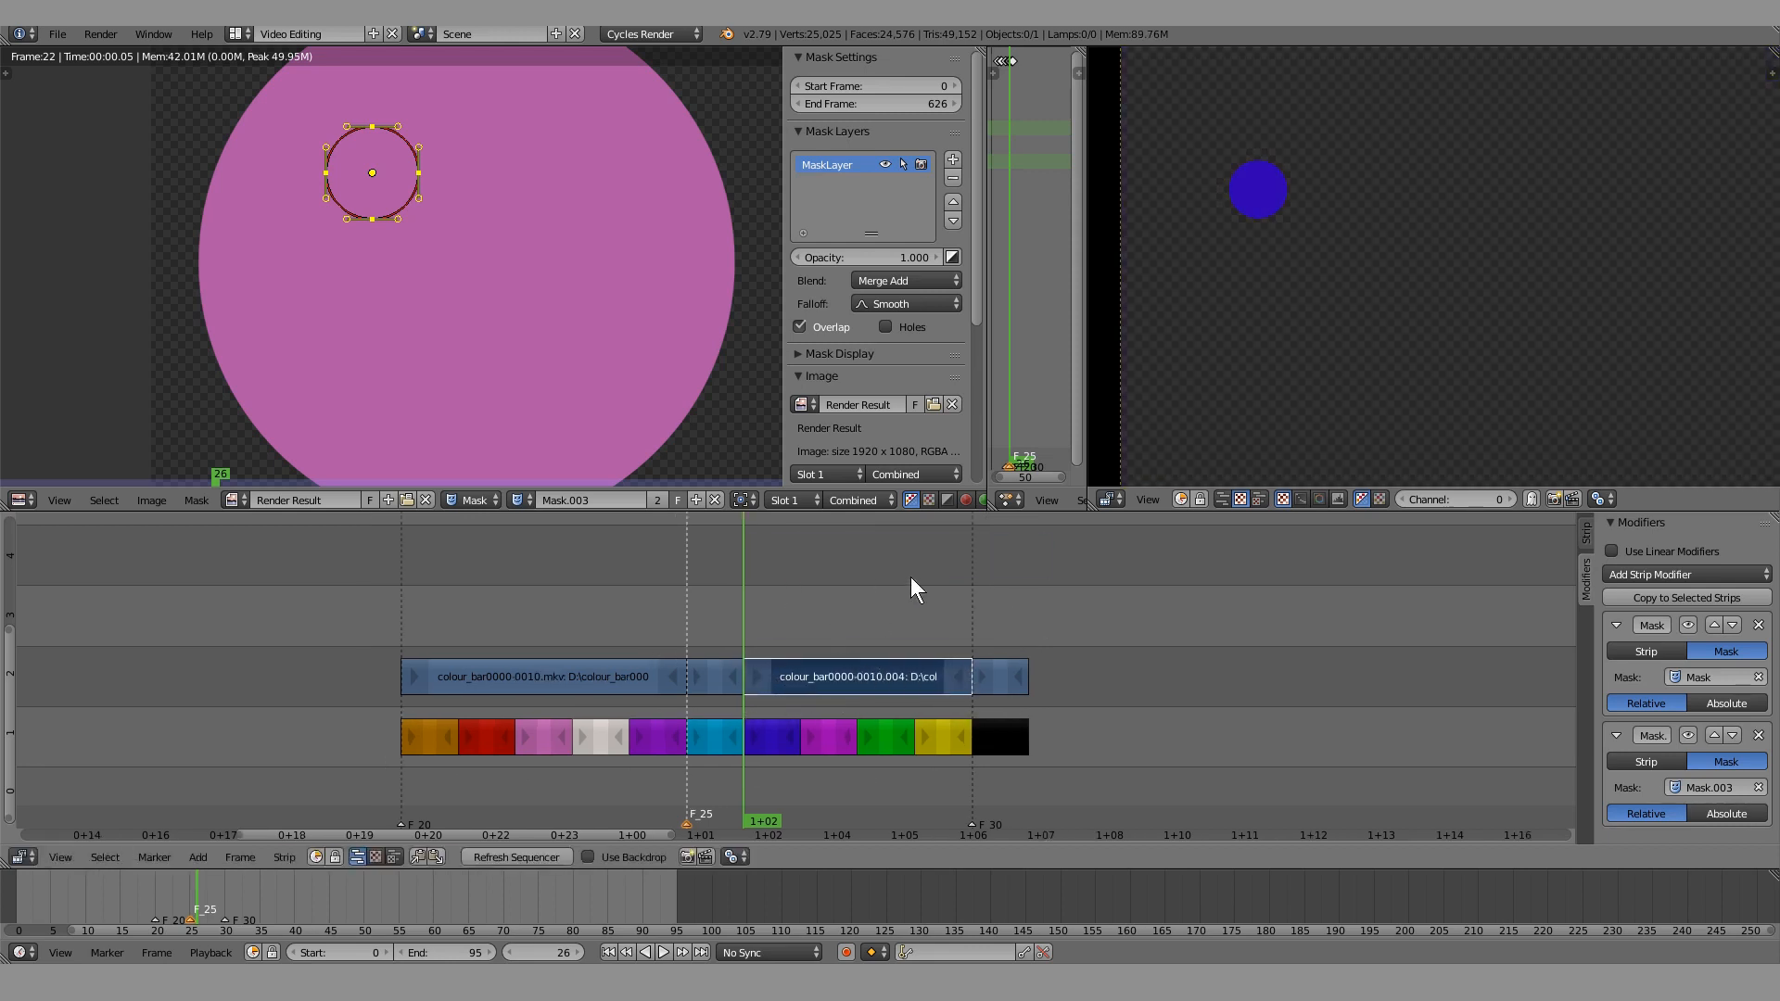
{"action": "scroll", "coordinate": [825, 612], "scroll_direction": "down", "scroll_amount": 3}
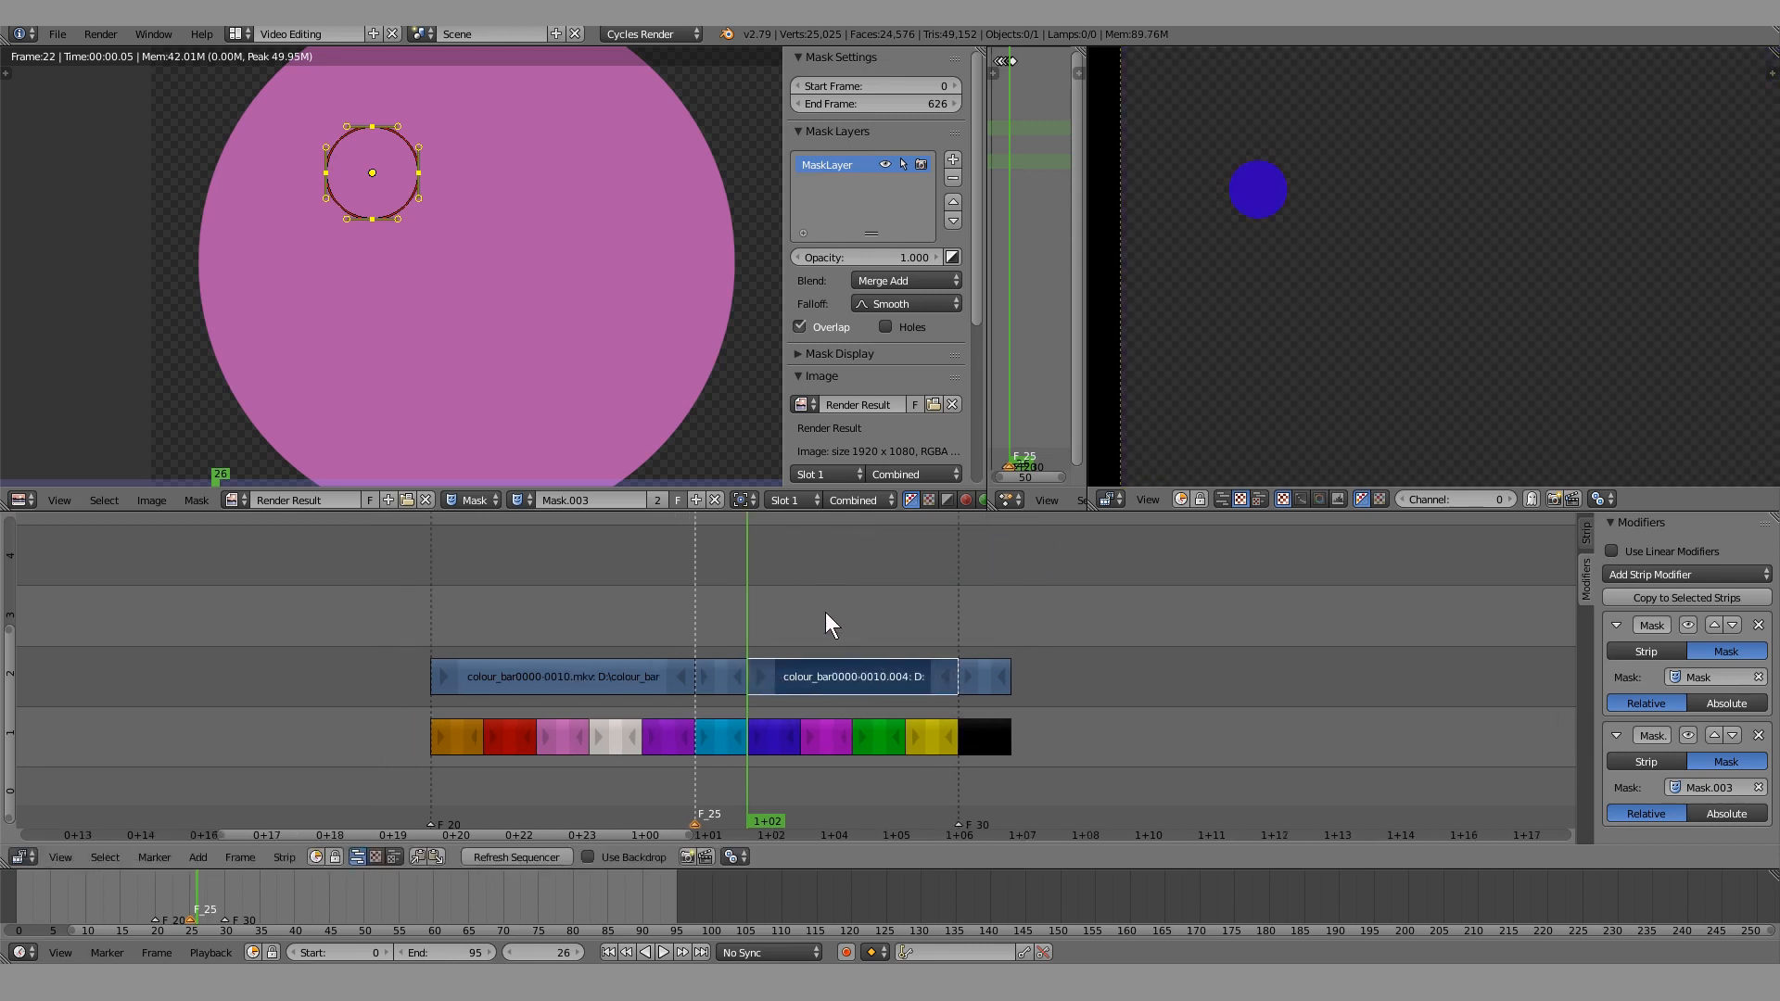
Select the one-frame strip at frame 25 and scrub the playhead back to frame 21
{"action": "left_click", "coordinate": [725, 631]}
{"action": "right_click", "coordinate": [732, 679]}
{"action": "left_click_drag", "start_coordinate": [691, 639], "coordinate": [508, 641]}
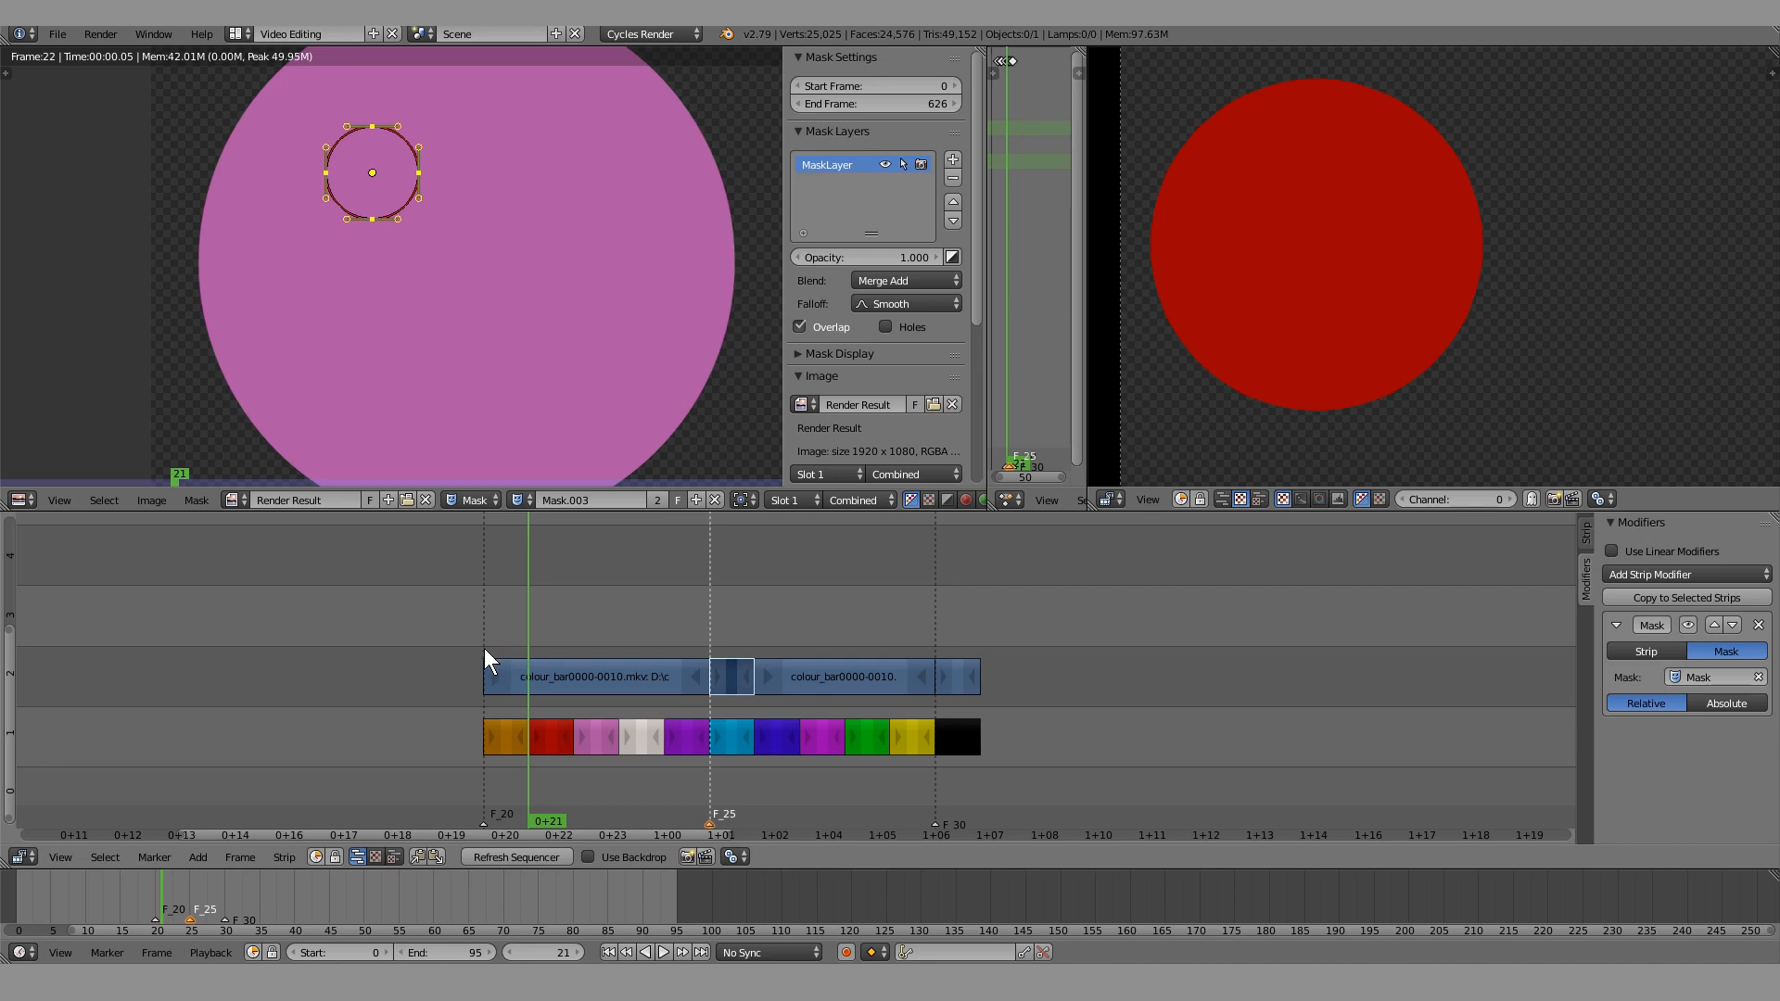
Select the cut colour_bar strips one after another and compare the mask modifiers assigned to each
{"action": "left_click", "coordinate": [581, 665]}
{"action": "left_click", "coordinate": [730, 680]}
{"action": "left_click", "coordinate": [860, 682]}
{"action": "left_click", "coordinate": [970, 684]}
{"action": "left_click", "coordinate": [834, 684]}
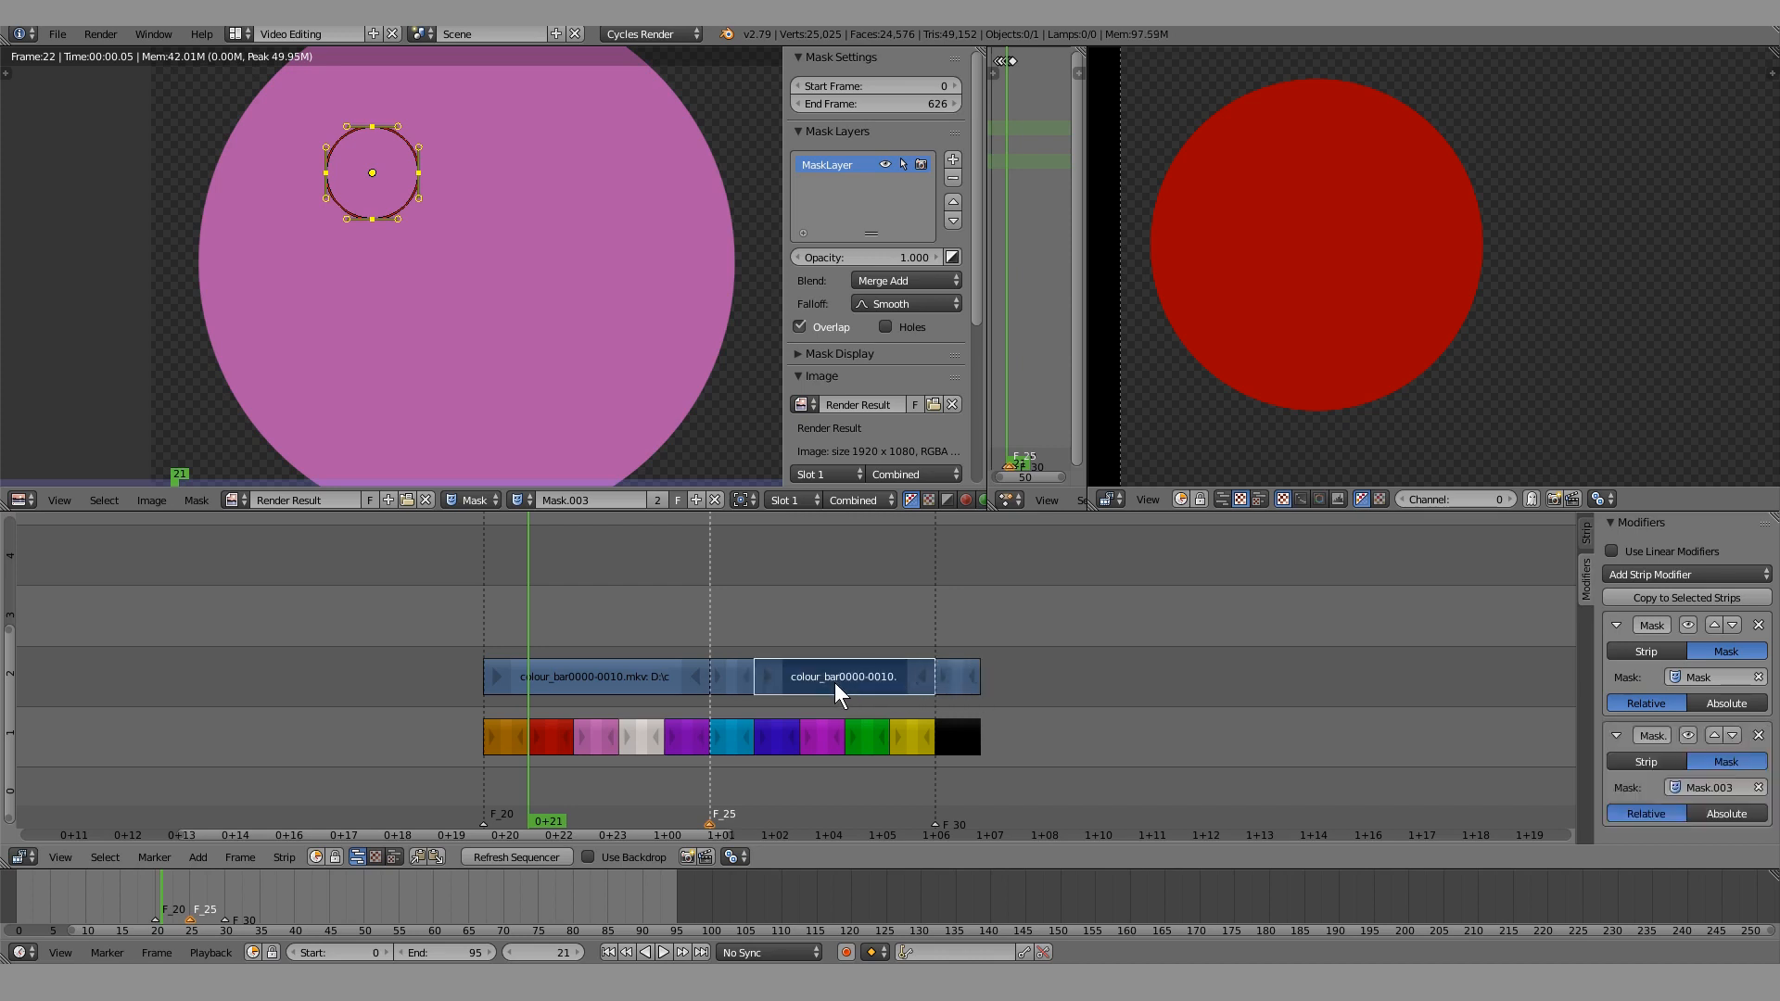
{"action": "left_click", "coordinate": [734, 682]}
{"action": "left_click", "coordinate": [604, 679]}
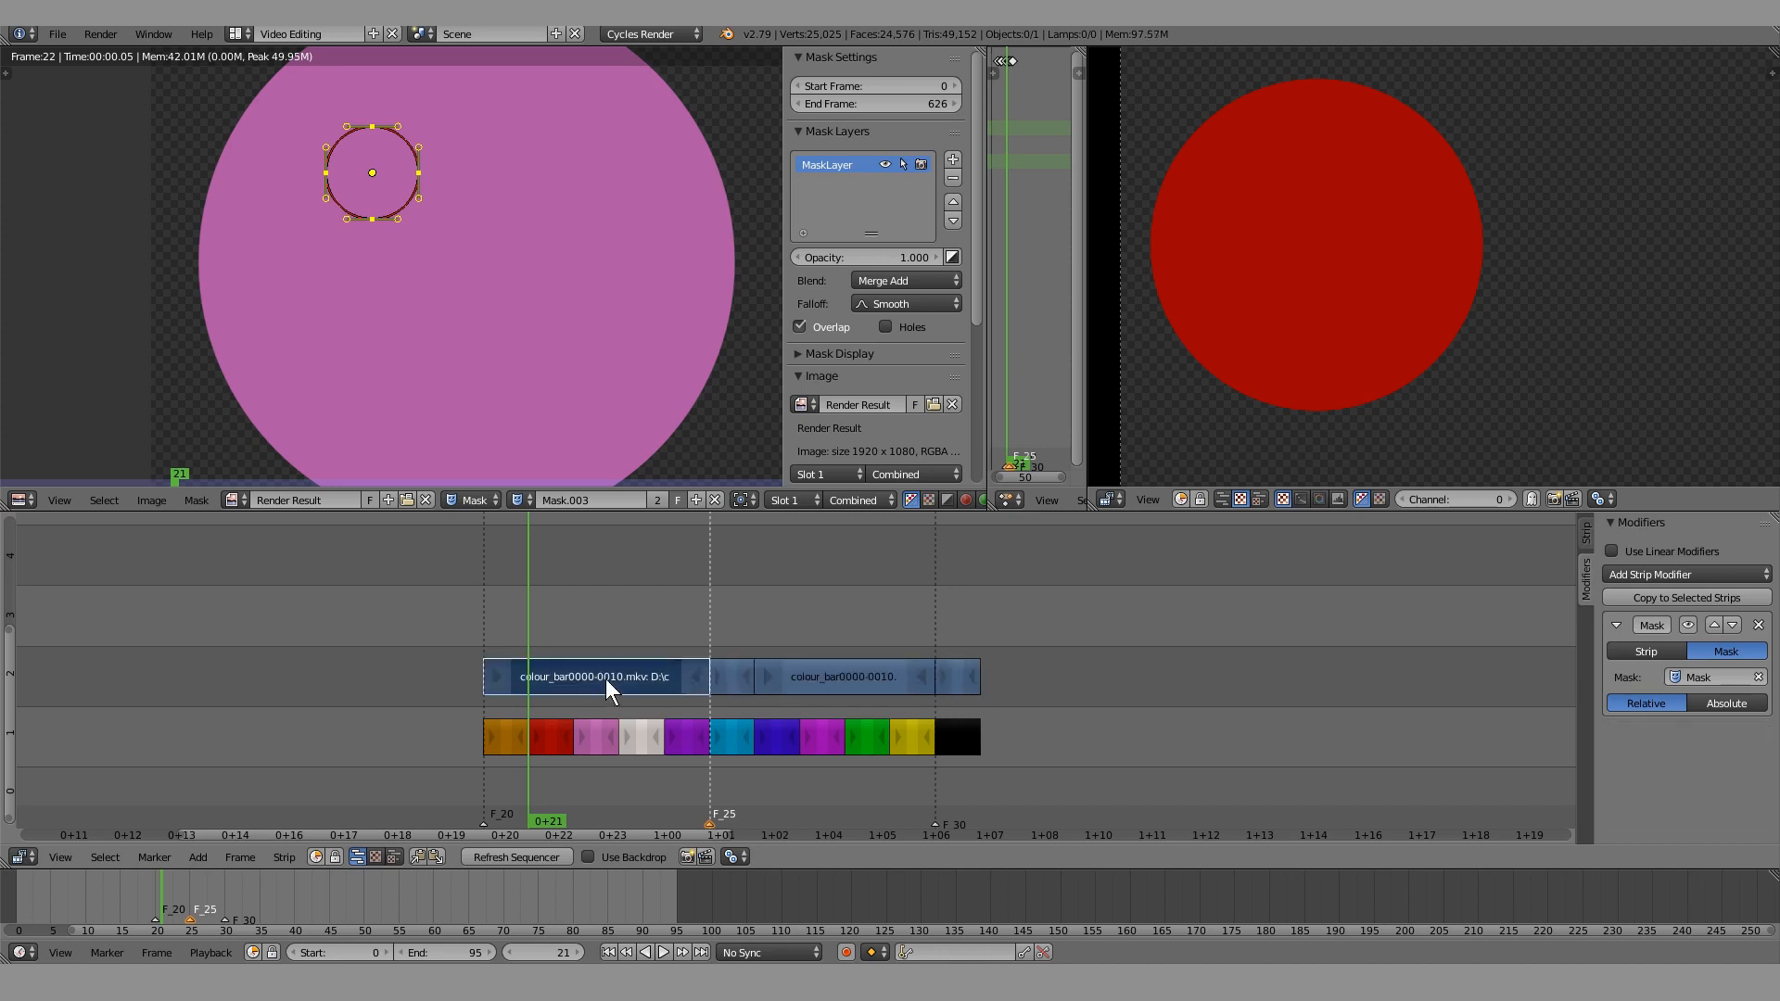
{"action": "left_click", "coordinate": [731, 665]}
{"action": "left_click", "coordinate": [843, 676]}
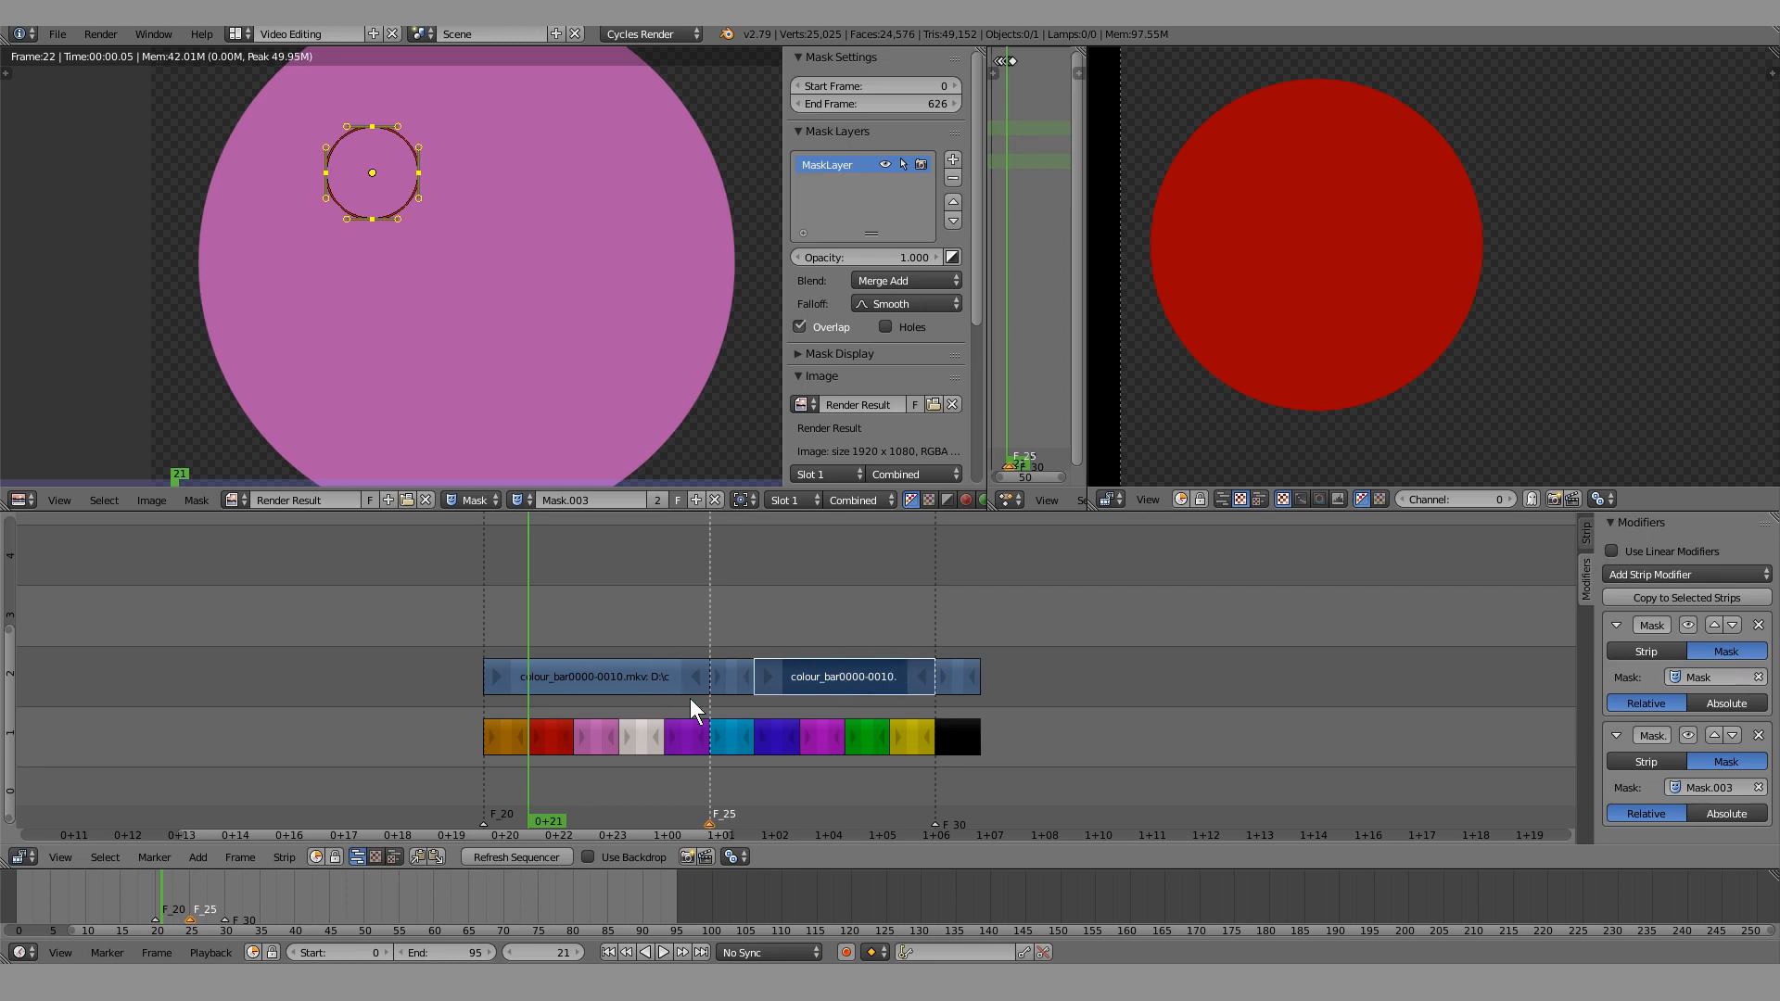
Select all cut colour_bar strips on channel 2 and grab them to check their frame ranges, leaving them in place
{"action": "key", "text": "b"}
{"action": "left_click_drag", "start_coordinate": [450, 610], "coordinate": [1005, 692]}
{"action": "key", "text": "g"}
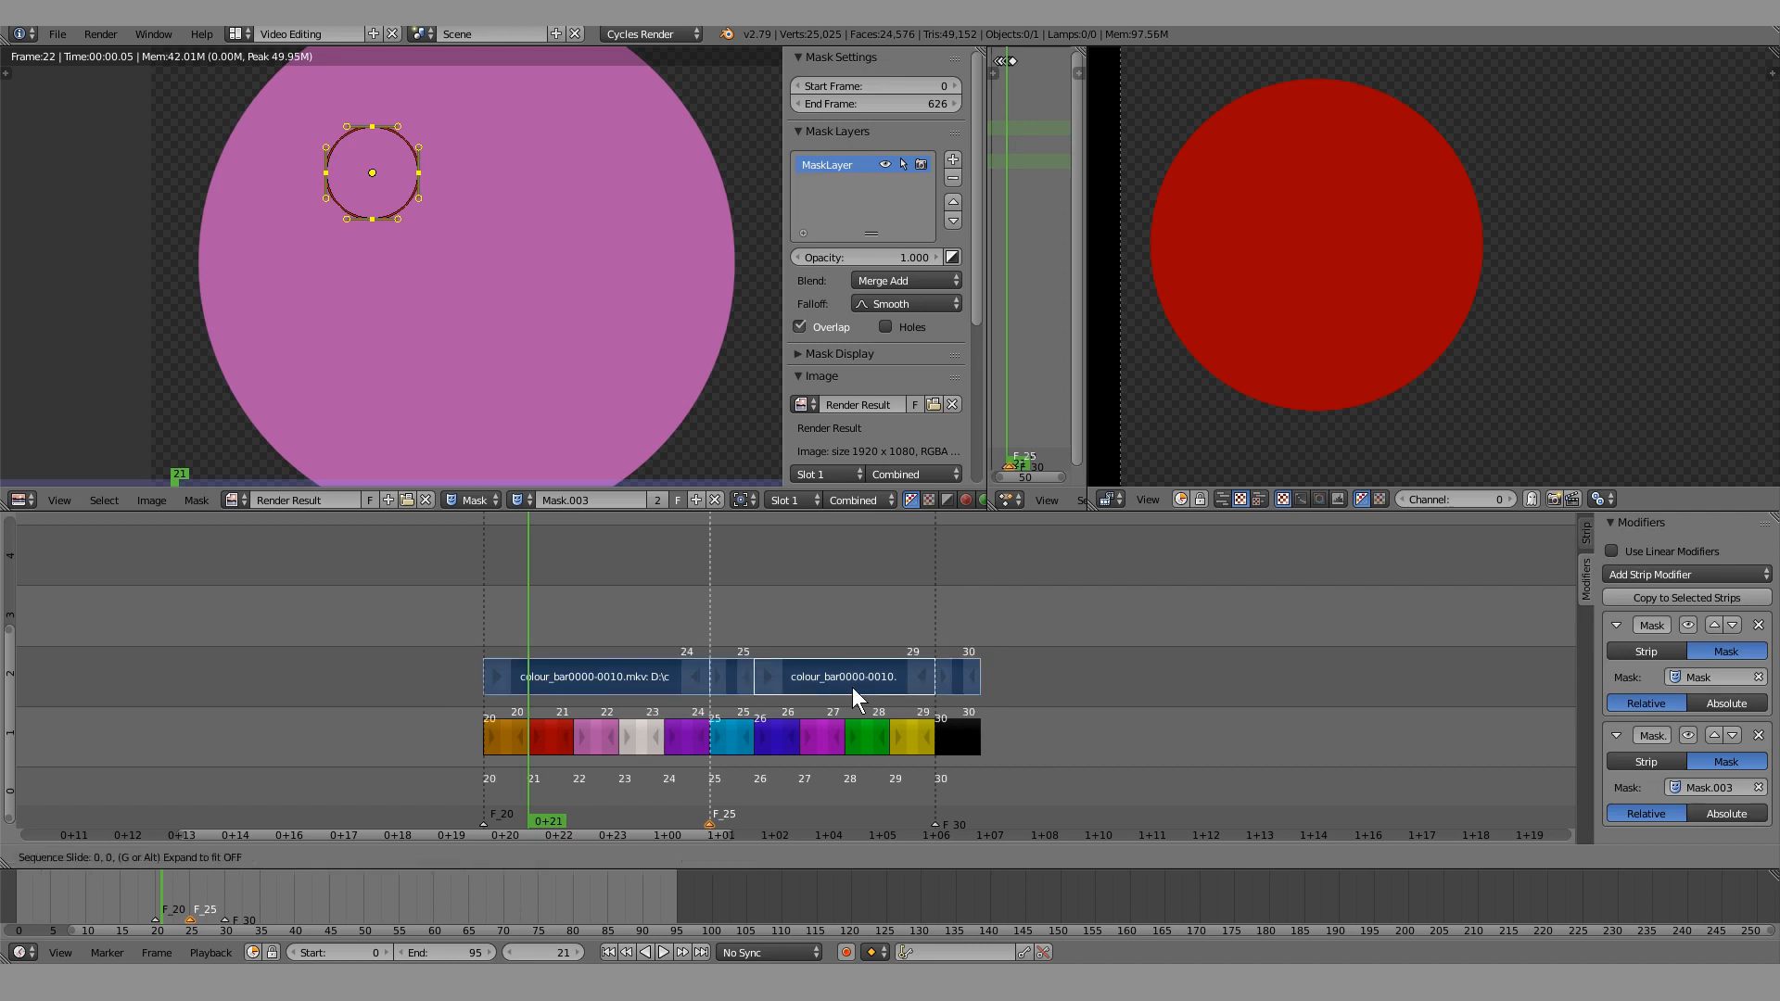
{"action": "left_click", "coordinate": [810, 676]}
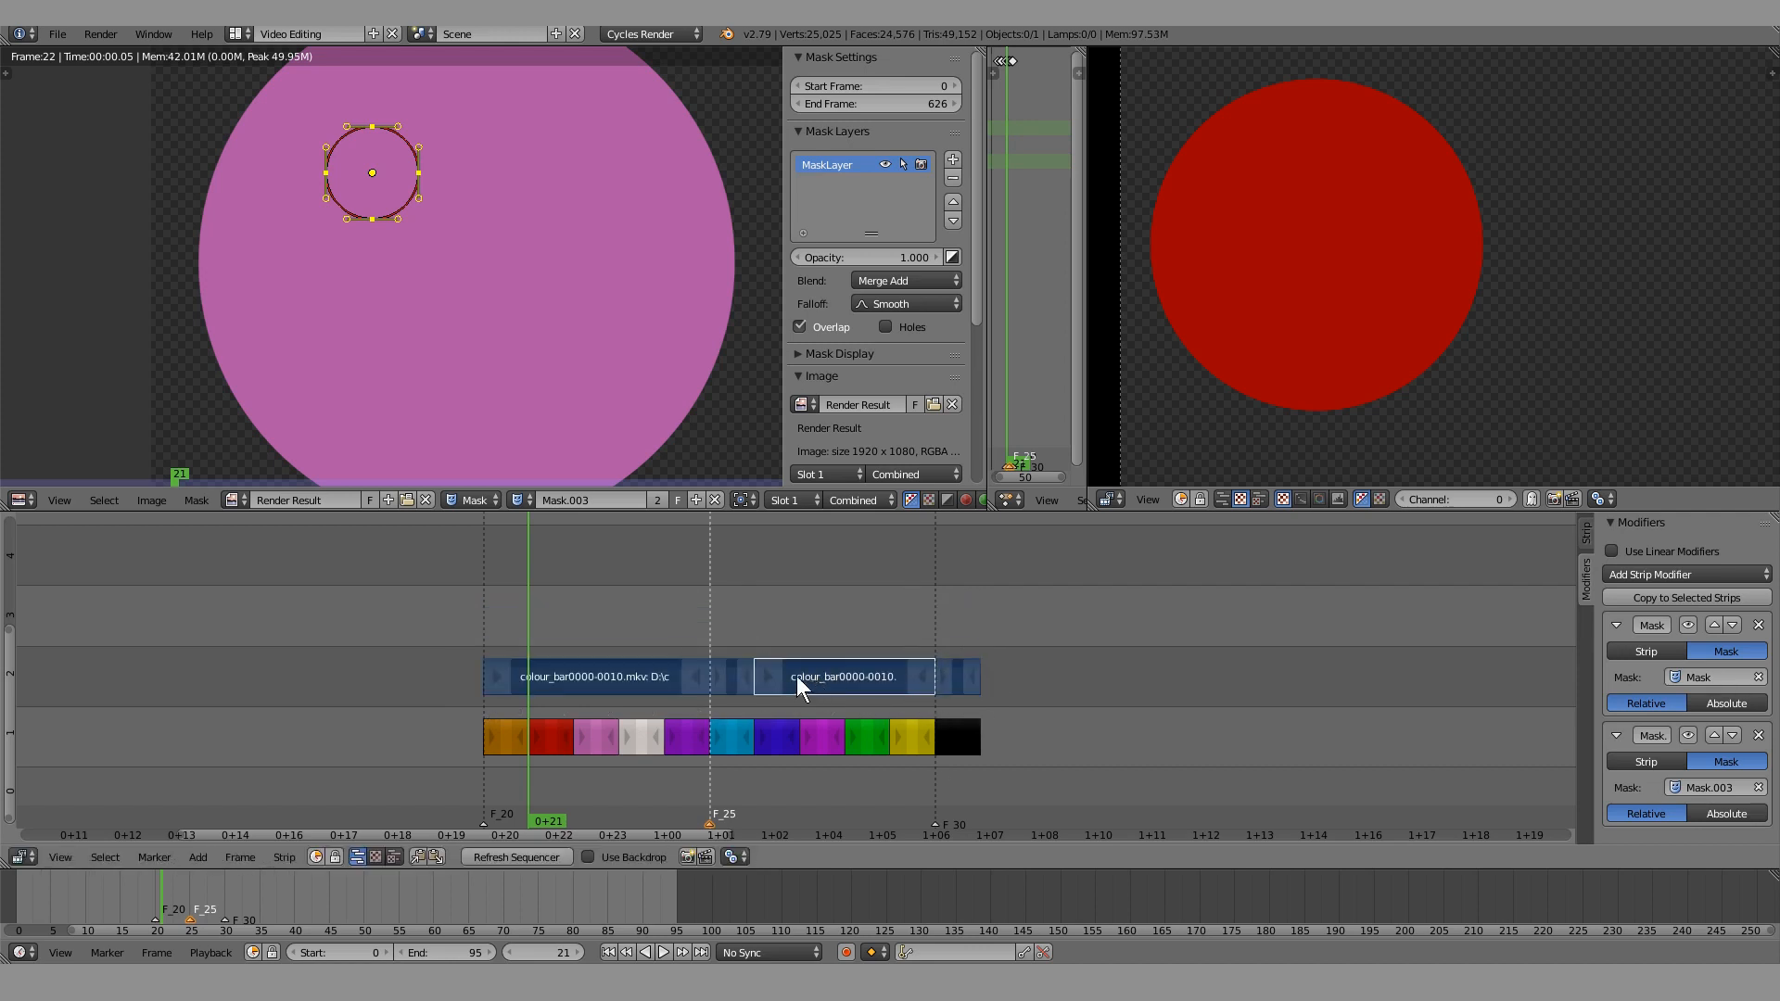